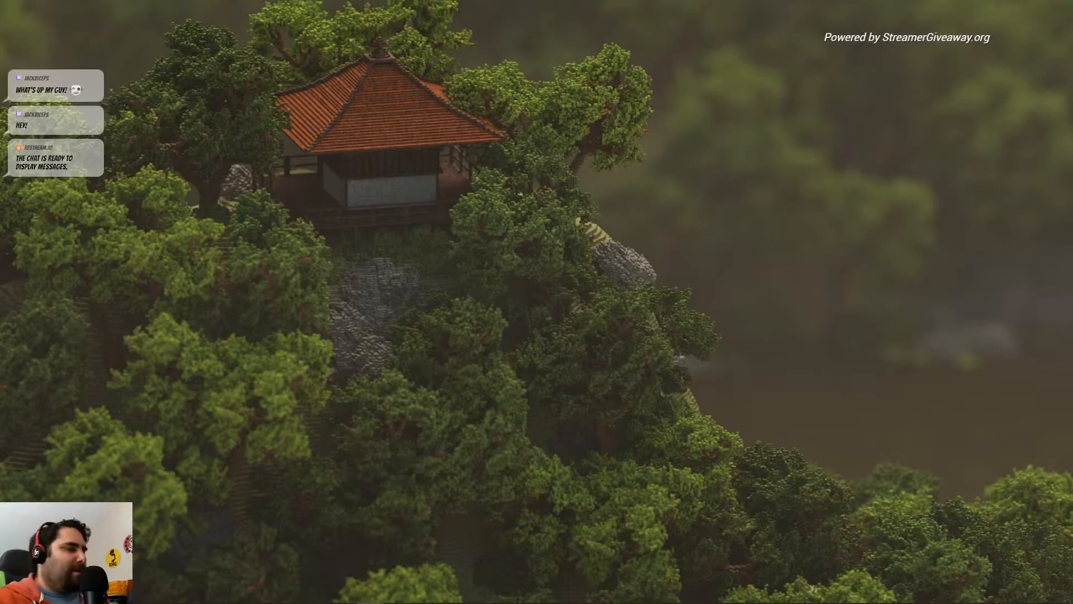
- Switch to the browser and review The Sandbox MoonSale announcement through to its detailed schedule of sale rounds
{"action": "mouse_move", "coordinate": [371, 601]}
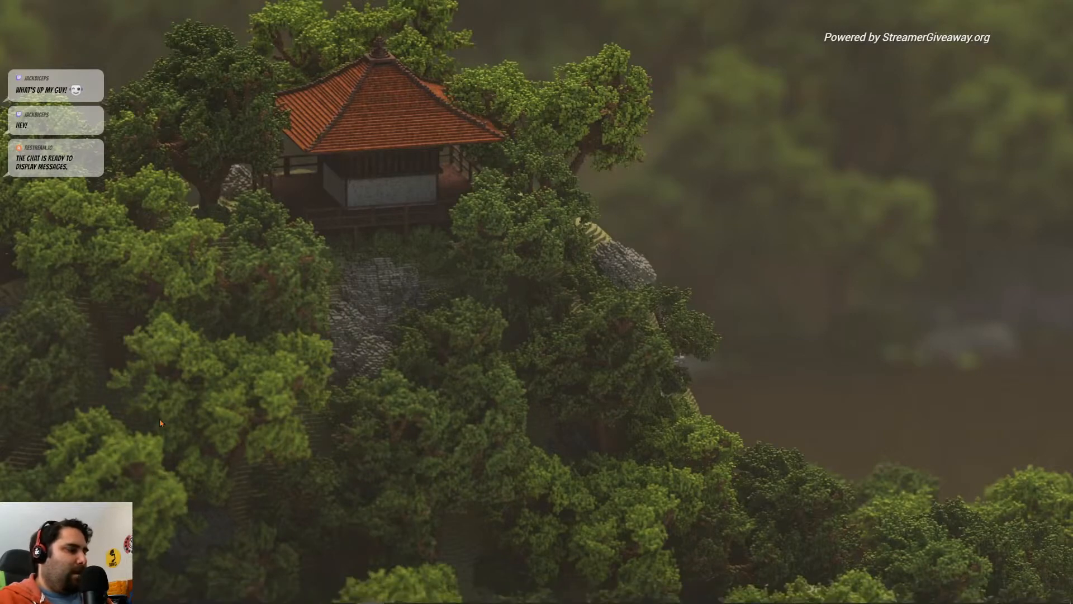
{"action": "mouse_move", "coordinate": [179, 593]}
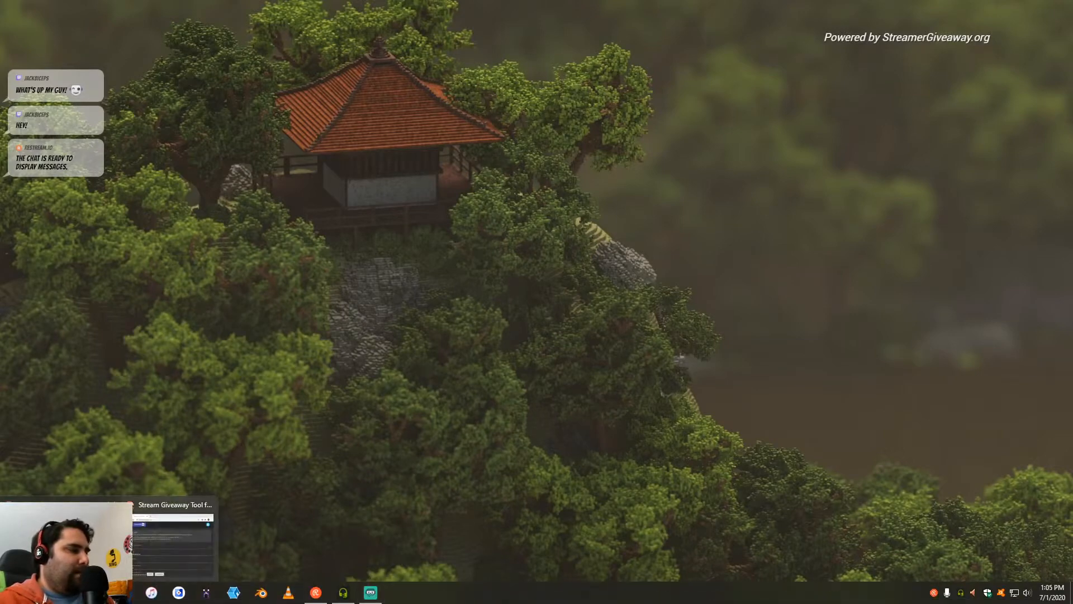
{"action": "left_click", "coordinate": [173, 545]}
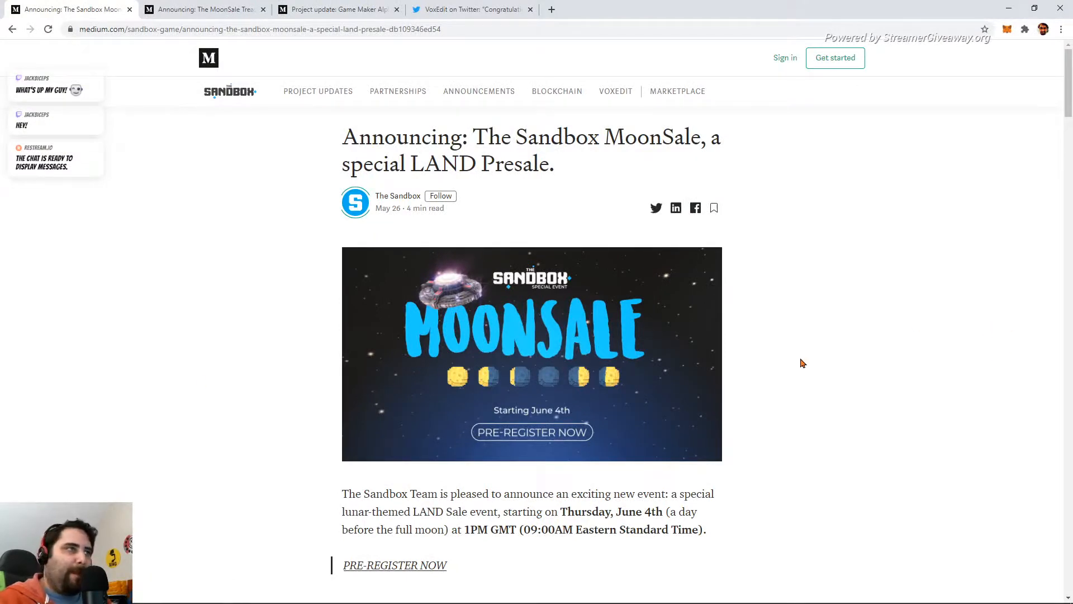
{"action": "mouse_move", "coordinate": [948, 596]}
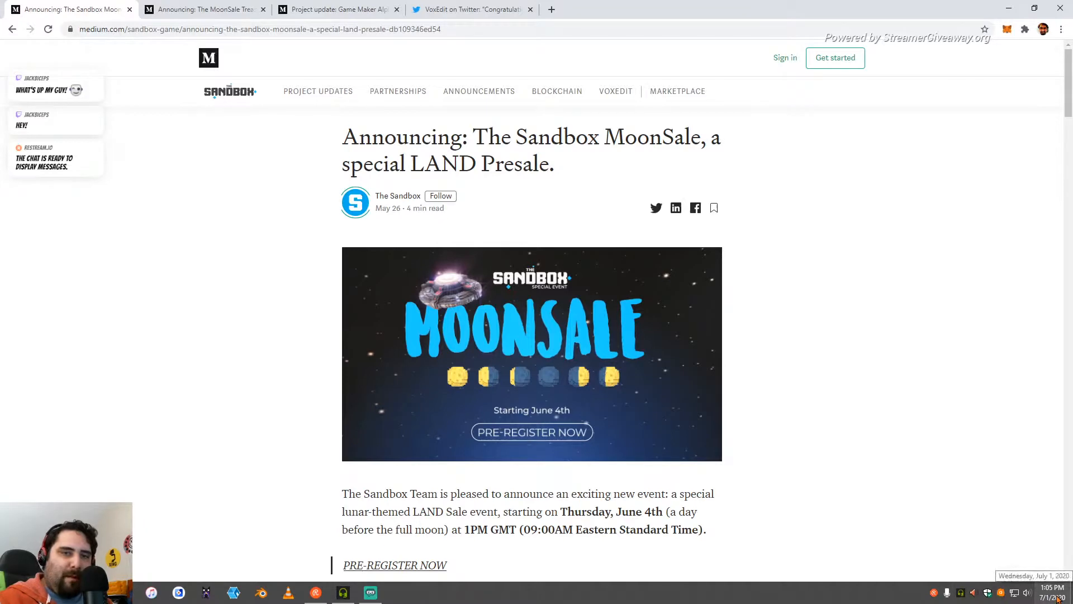
{"action": "scroll", "coordinate": [900, 419], "scroll_direction": "down", "scroll_amount": 2}
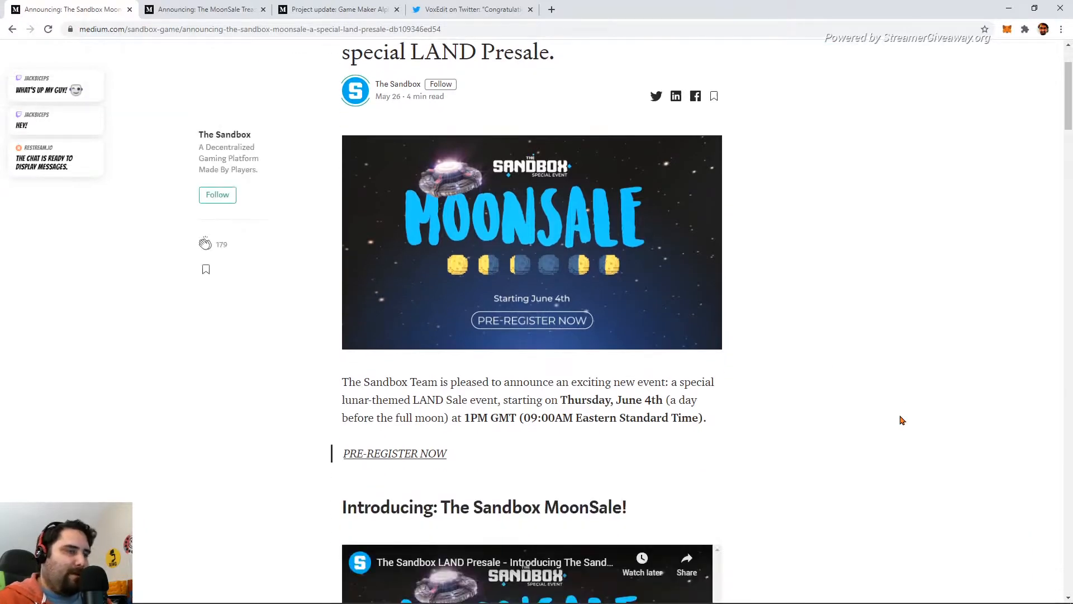
{"action": "scroll", "coordinate": [901, 419], "scroll_direction": "down", "scroll_amount": 10}
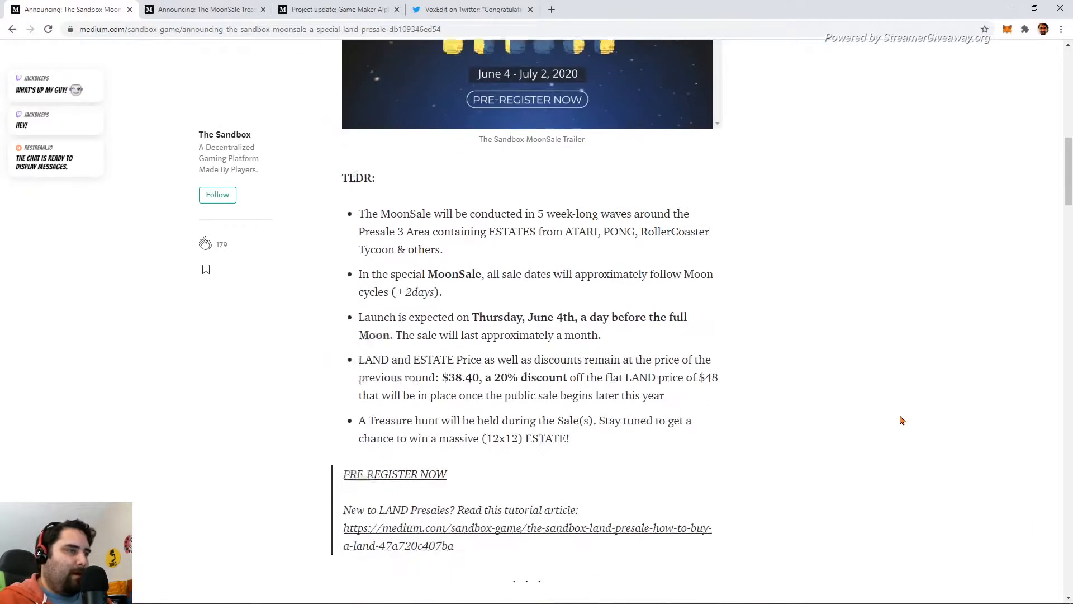
{"action": "scroll", "coordinate": [901, 419], "scroll_direction": "down", "scroll_amount": 20}
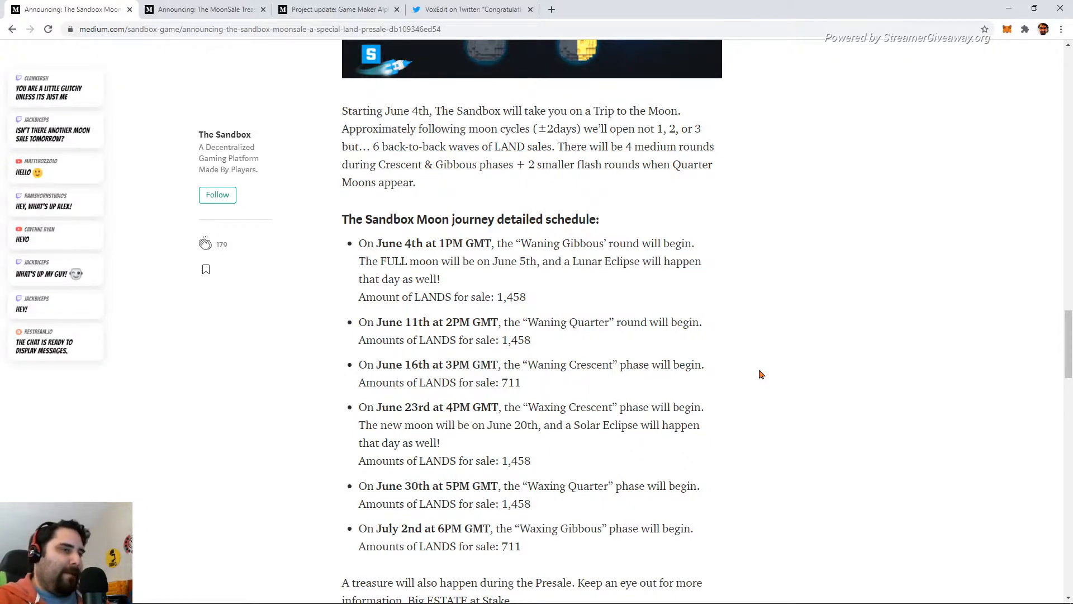
{"action": "scroll", "coordinate": [745, 462], "scroll_direction": "down", "scroll_amount": 2}
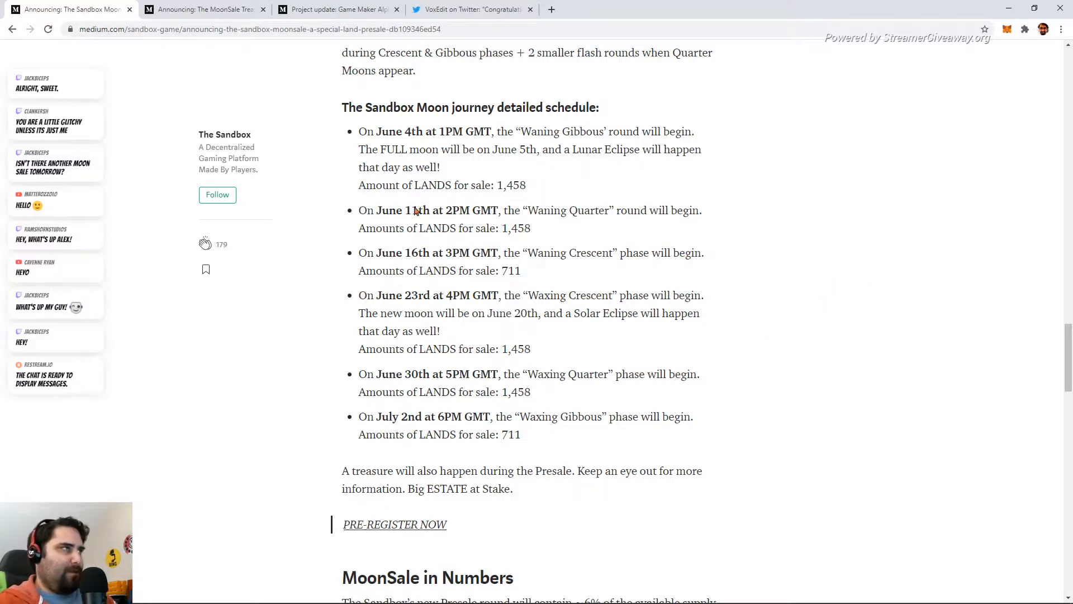
- Share the links of the MoonSale announcement and the Treasure Hunt article in the stream chat, closing the announcement after sharing it
{"action": "left_click", "coordinate": [246, 31]}
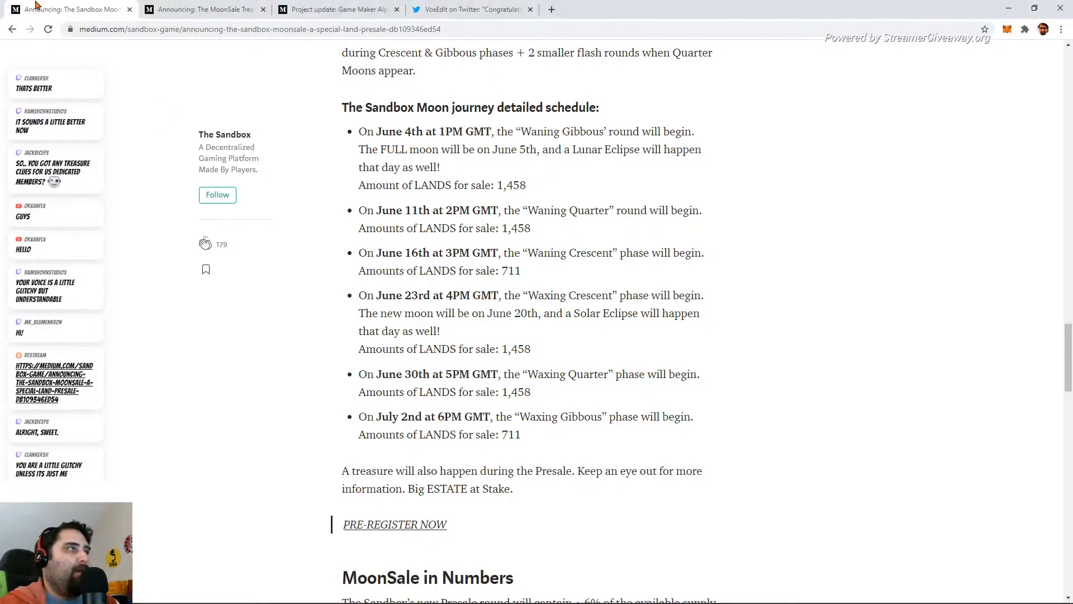
{"action": "left_click", "coordinate": [129, 10]}
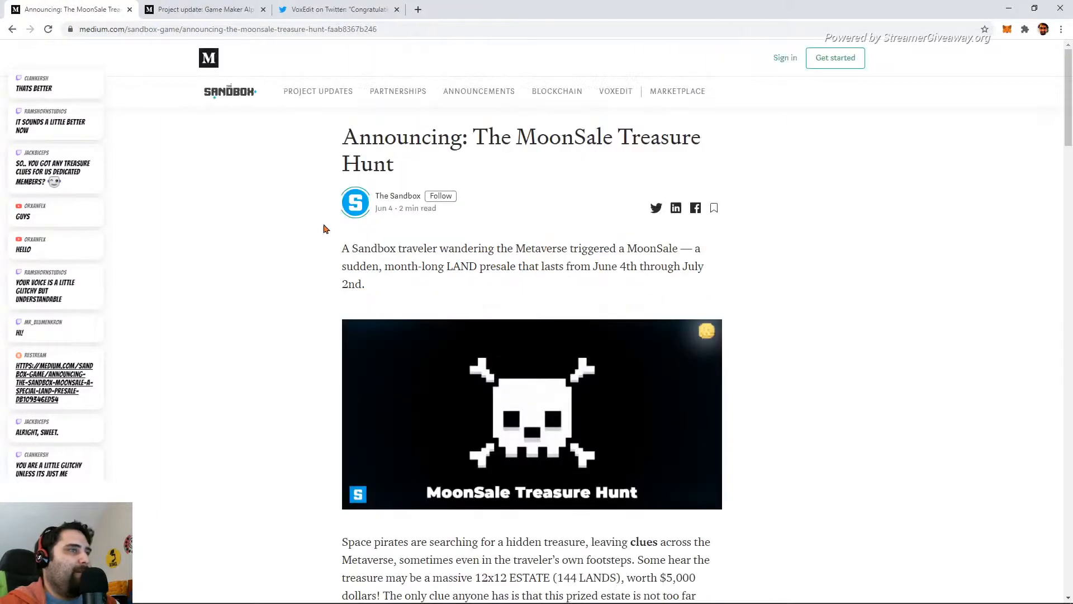
{"action": "left_click", "coordinate": [211, 29]}
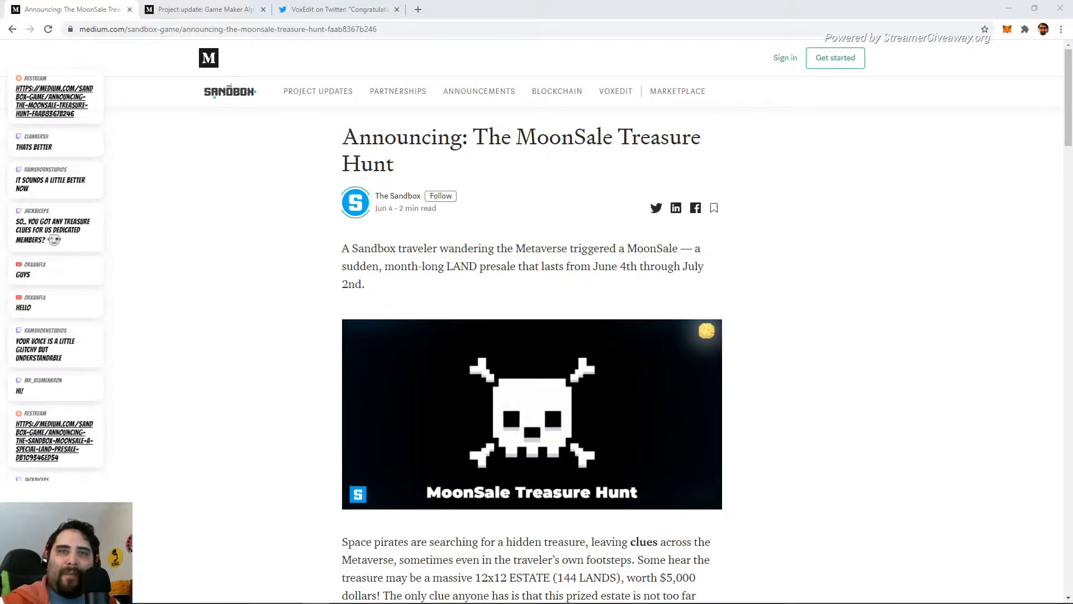
- Skim the MoonSale Treasure Hunt article through to the prize retrieval section and return to its beginning
{"action": "scroll", "coordinate": [933, 246], "scroll_direction": "down", "scroll_amount": 18}
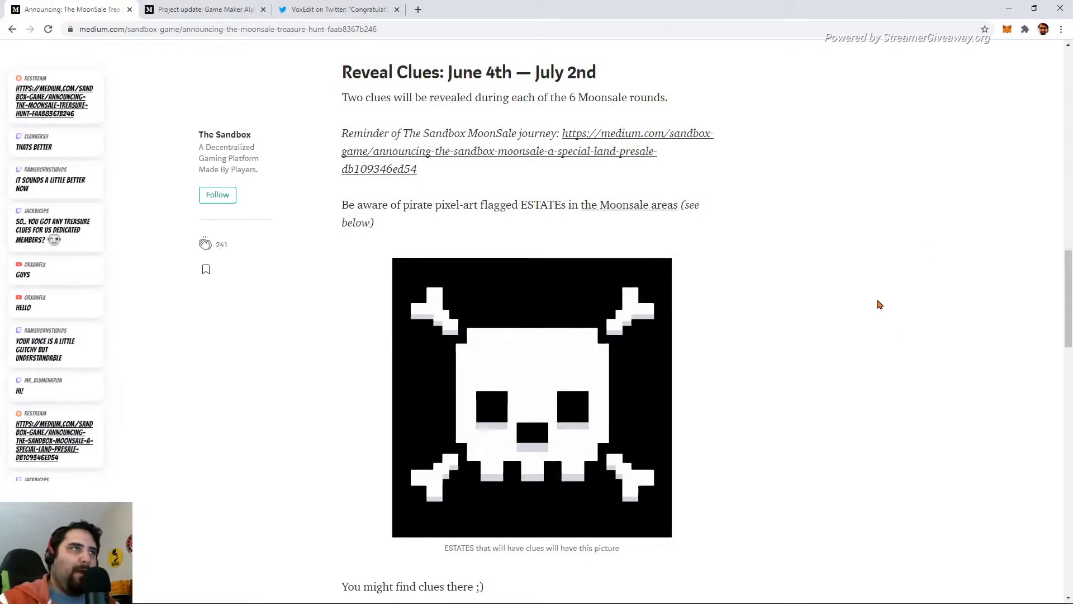
{"action": "scroll", "coordinate": [870, 281], "scroll_direction": "down", "scroll_amount": 15}
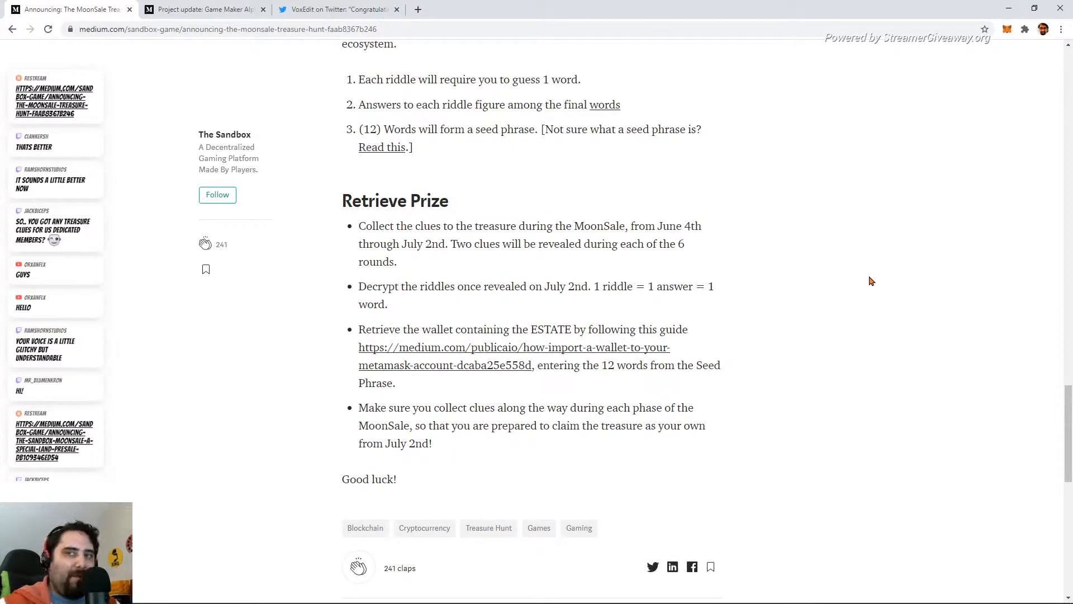
{"action": "scroll", "coordinate": [870, 280], "scroll_direction": "down", "scroll_amount": 8}
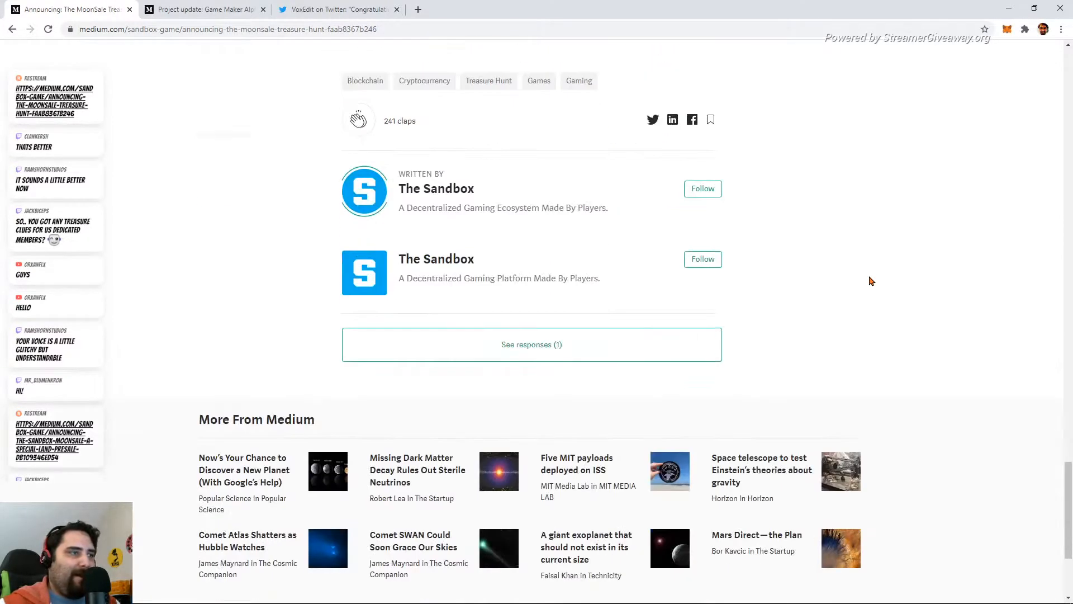
{"action": "scroll", "coordinate": [870, 280], "scroll_direction": "up", "scroll_amount": 12}
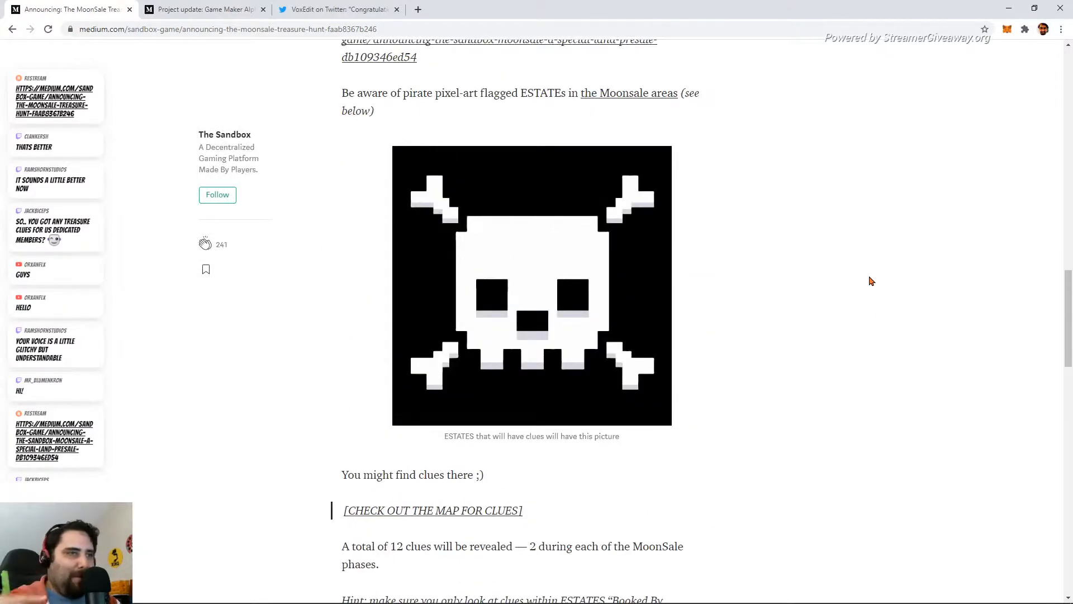
{"action": "scroll", "coordinate": [871, 281], "scroll_direction": "down", "scroll_amount": 11}
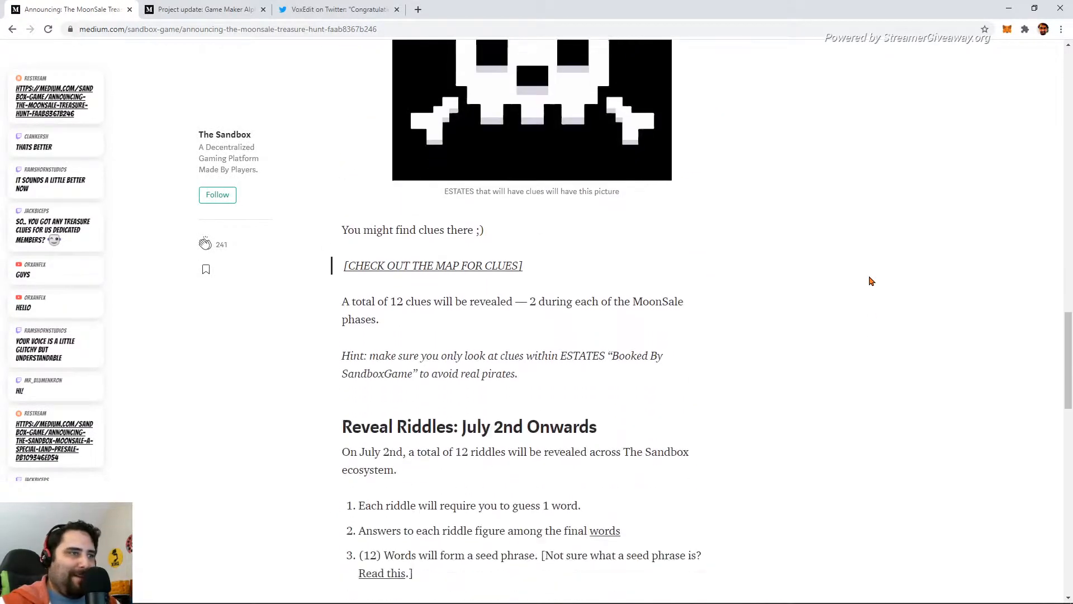
{"action": "scroll", "coordinate": [859, 251], "scroll_direction": "down", "scroll_amount": 3}
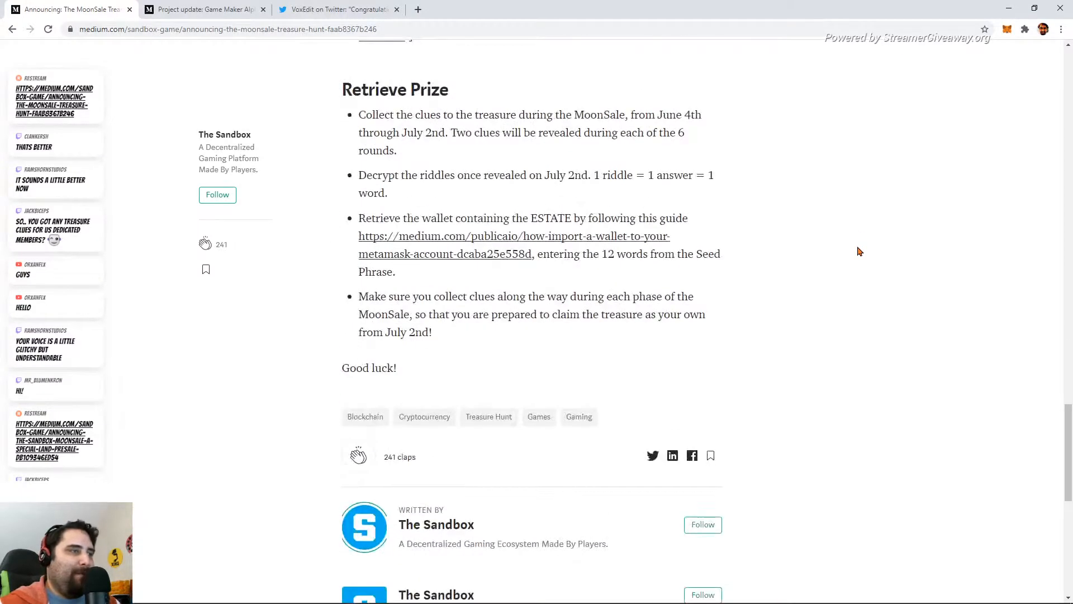
{"action": "scroll", "coordinate": [860, 251], "scroll_direction": "up", "scroll_amount": 12}
{"action": "scroll", "coordinate": [859, 251], "scroll_direction": "up", "scroll_amount": 12}
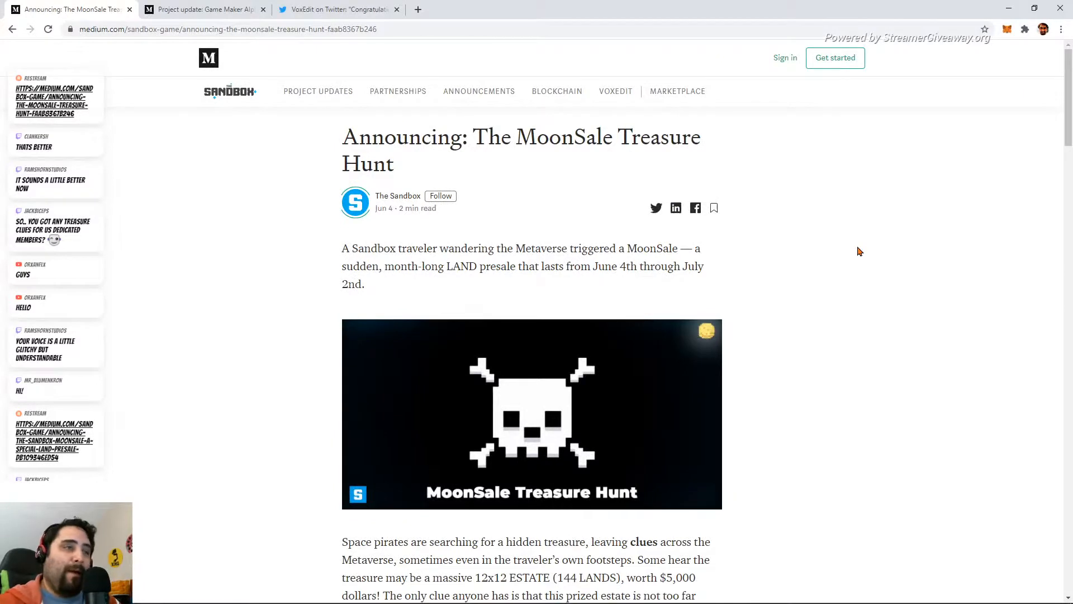
- Examine the Treasure Hunt's introduction, three-stage rules, and its clue, riddle and prize sections in the article
{"action": "scroll", "coordinate": [859, 251], "scroll_direction": "down", "scroll_amount": 2}
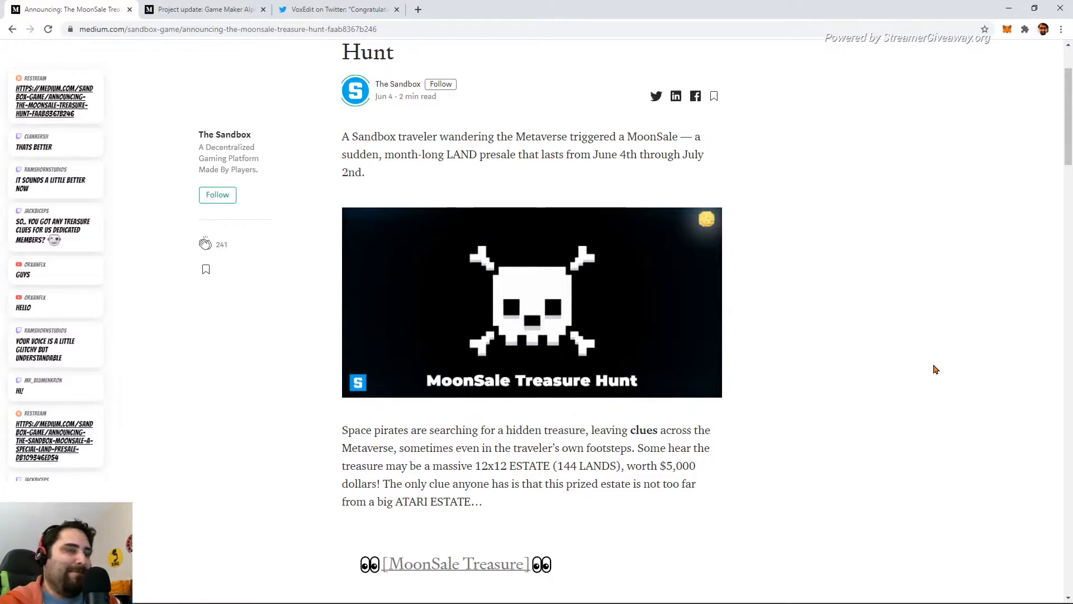
{"action": "scroll", "coordinate": [936, 370], "scroll_direction": "down", "scroll_amount": 5}
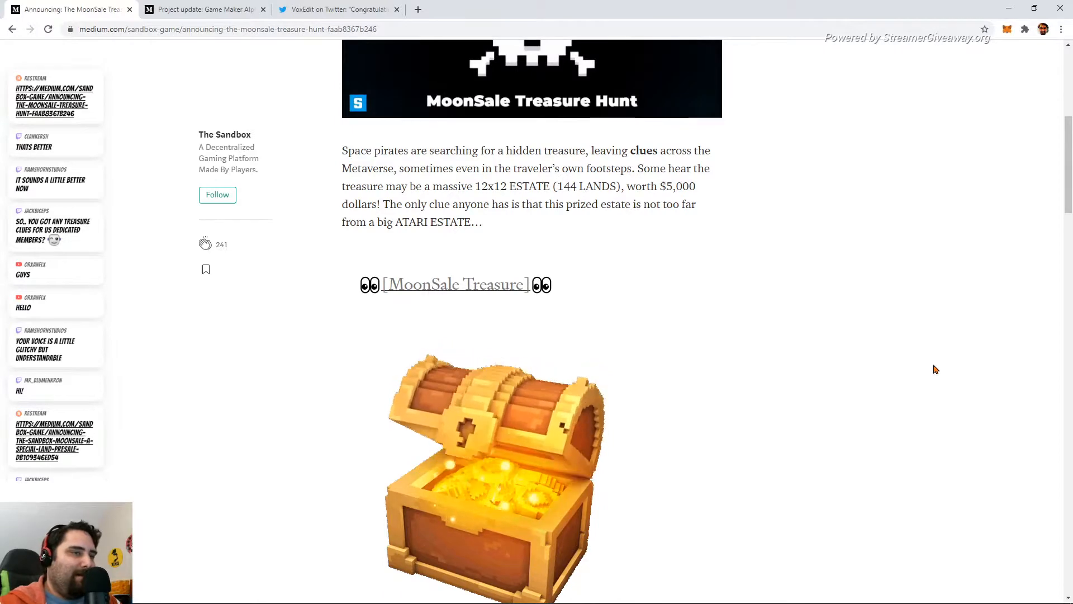
{"action": "scroll", "coordinate": [936, 369], "scroll_direction": "down", "scroll_amount": 20}
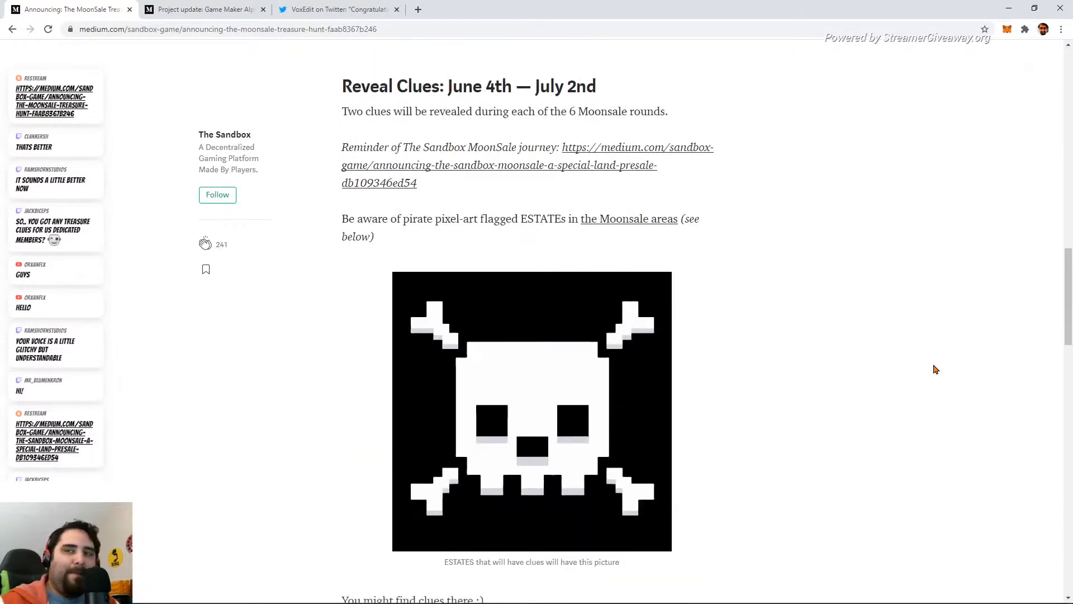
{"action": "scroll", "coordinate": [936, 370], "scroll_direction": "down", "scroll_amount": 6}
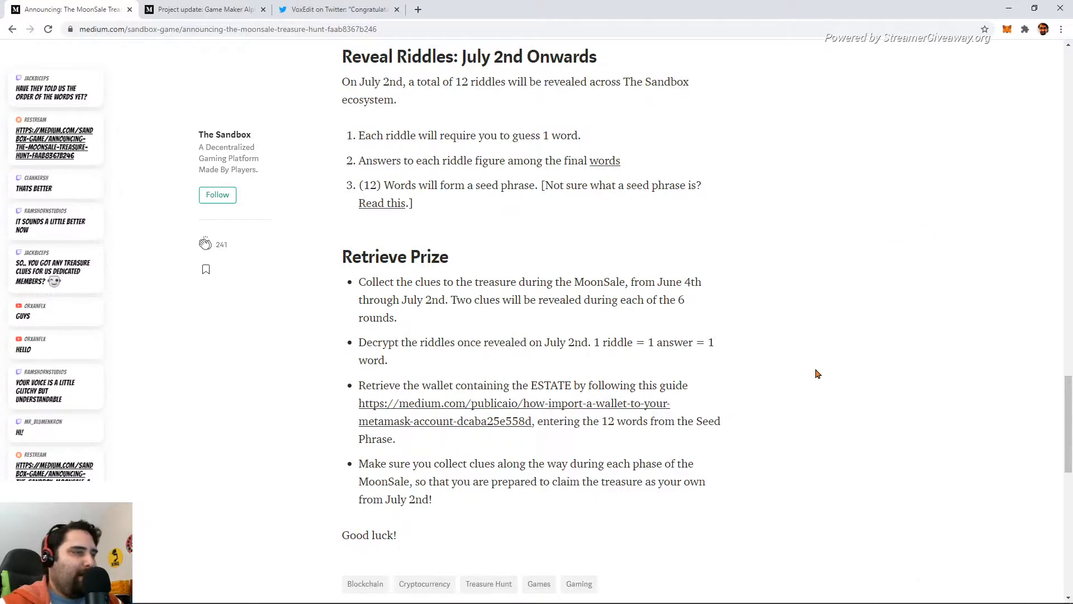
{"action": "scroll", "coordinate": [817, 373], "scroll_direction": "down", "scroll_amount": 5}
{"action": "scroll", "coordinate": [818, 374], "scroll_direction": "up", "scroll_amount": 20}
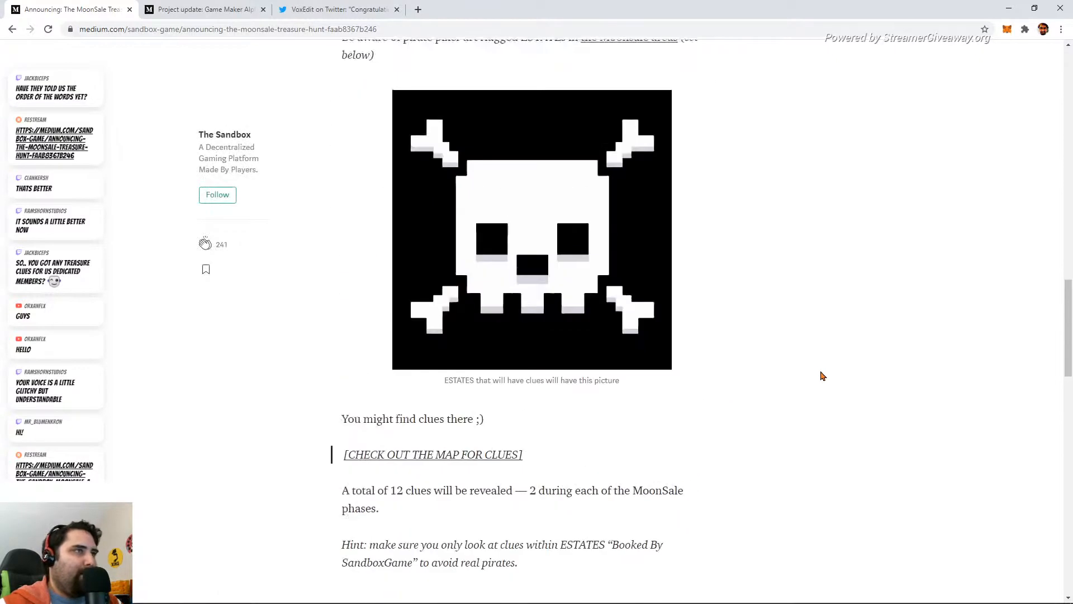
{"action": "scroll", "coordinate": [831, 375], "scroll_direction": "up", "scroll_amount": 6}
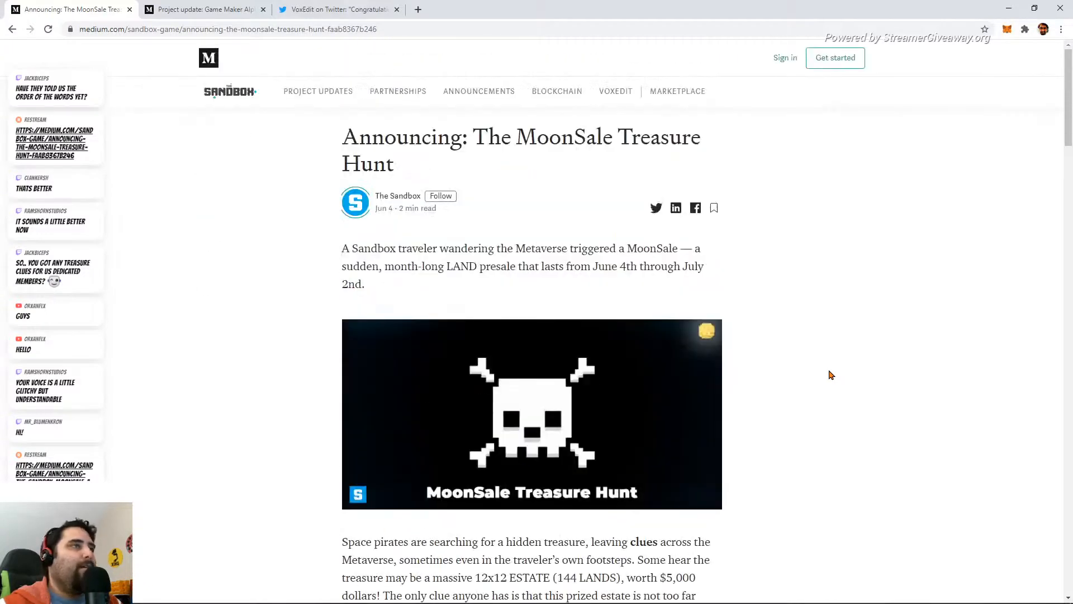
{"action": "scroll", "coordinate": [831, 375], "scroll_direction": "down", "scroll_amount": 8}
{"action": "scroll", "coordinate": [830, 374], "scroll_direction": "up", "scroll_amount": 7}
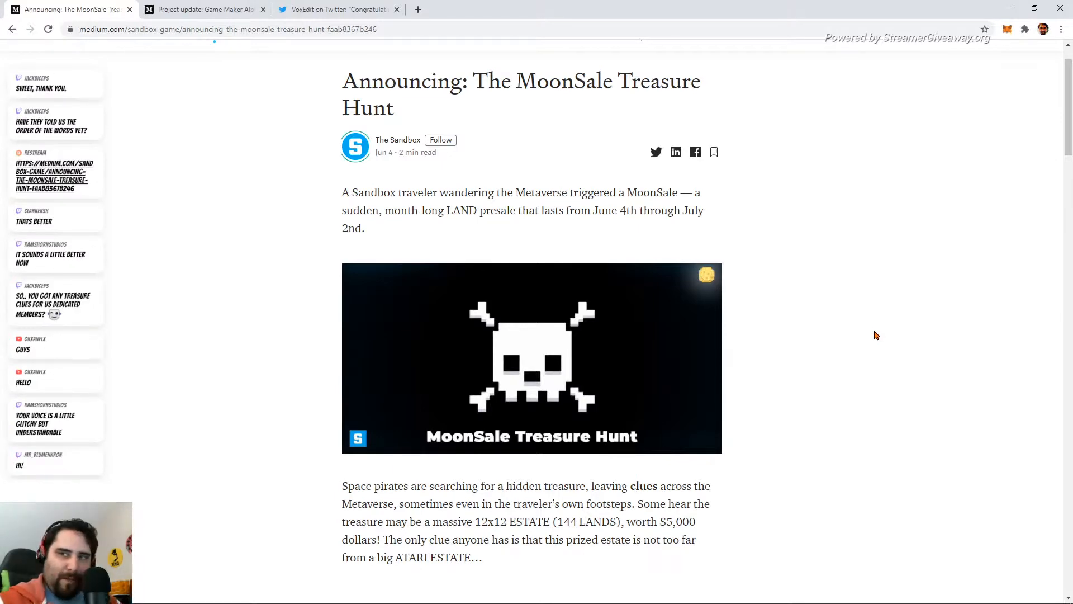
{"action": "scroll", "coordinate": [834, 313], "scroll_direction": "down", "scroll_amount": 15}
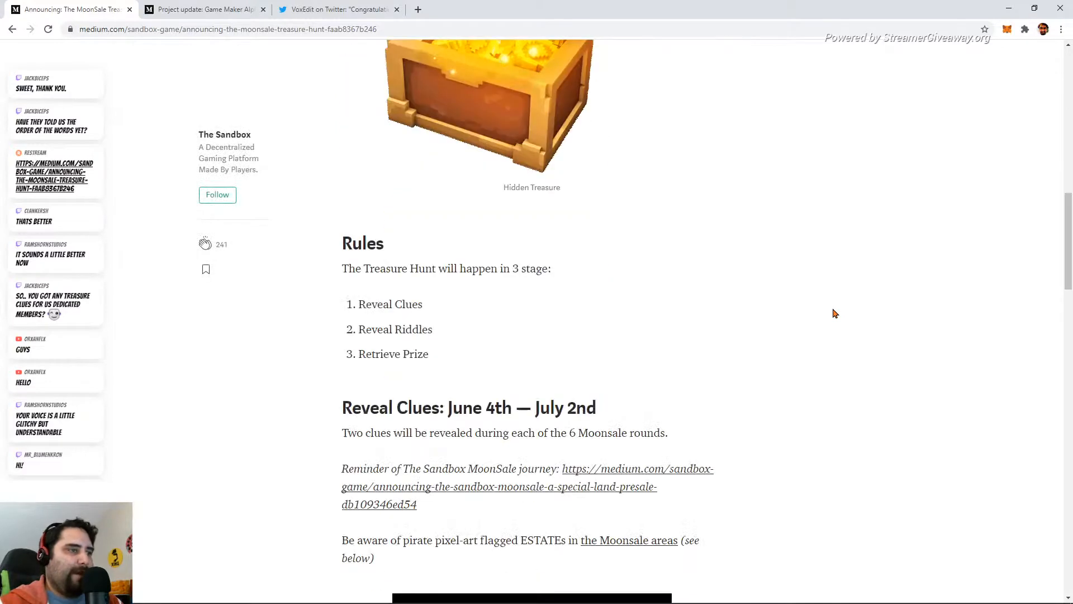
{"action": "scroll", "coordinate": [834, 313], "scroll_direction": "down", "scroll_amount": 7}
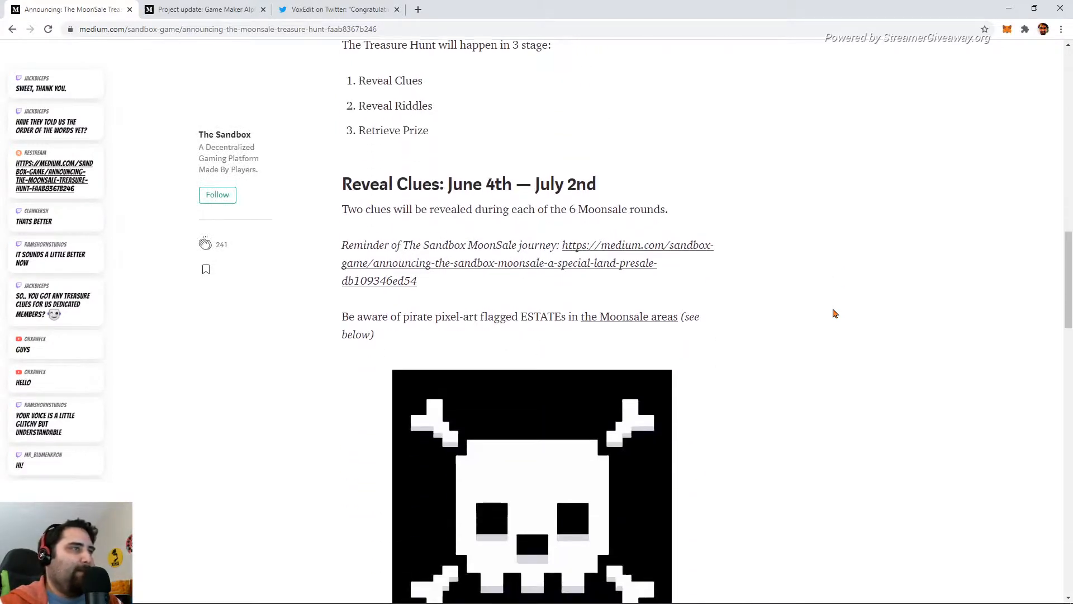
- Close the Treasure Hunt article and share the June 2020 project update's link in the stream chat
{"action": "left_click", "coordinate": [130, 9]}
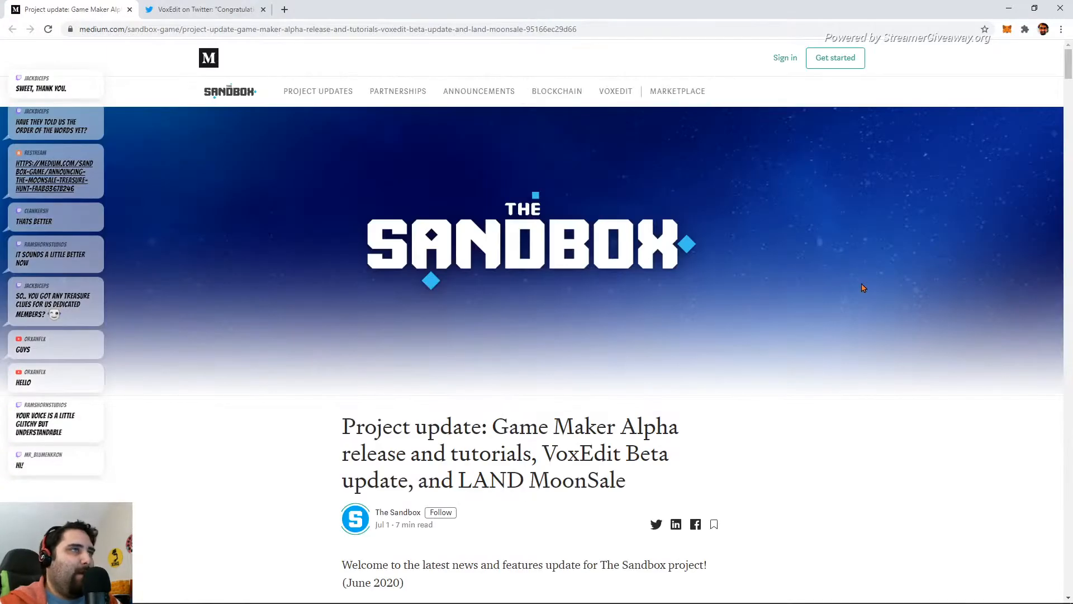
{"action": "left_click", "coordinate": [279, 33]}
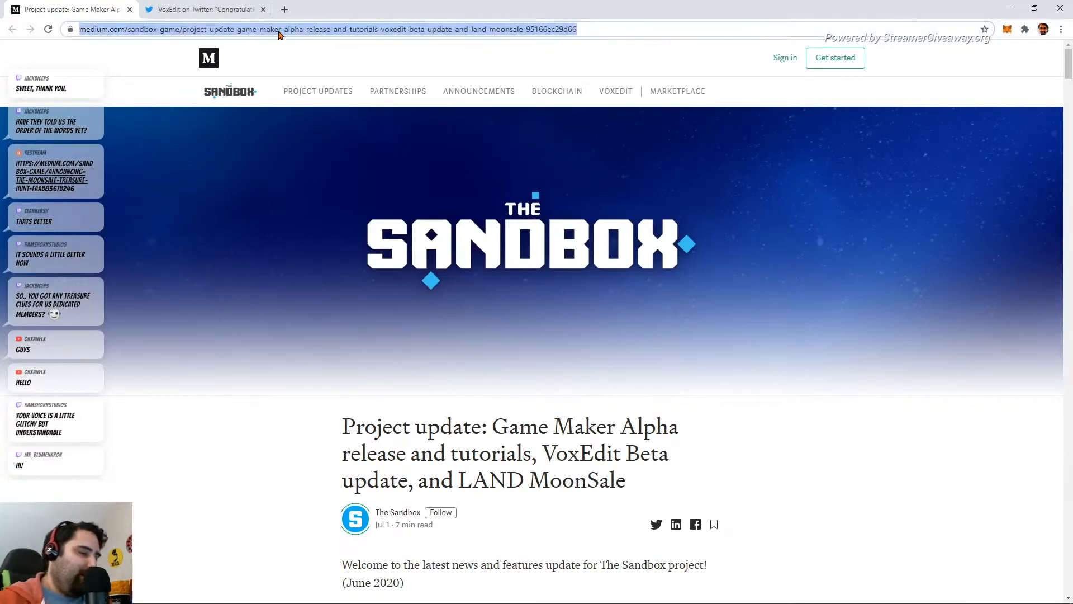
{"action": "scroll", "coordinate": [967, 354], "scroll_direction": "down", "scroll_amount": 4}
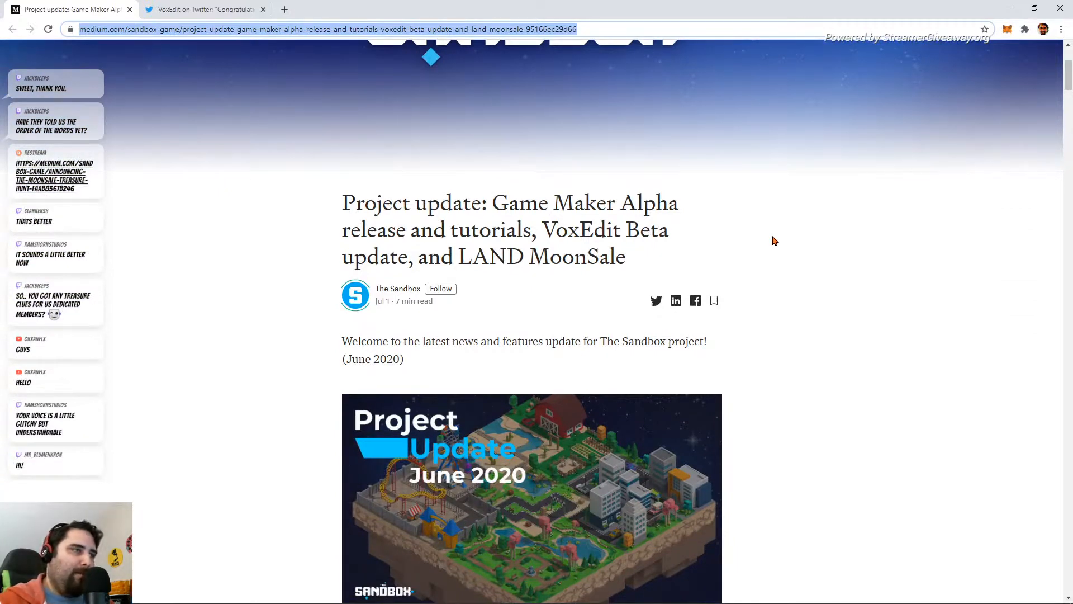
{"action": "scroll", "coordinate": [774, 240], "scroll_direction": "down", "scroll_amount": 1}
{"action": "scroll", "coordinate": [799, 375], "scroll_direction": "down", "scroll_amount": 7}
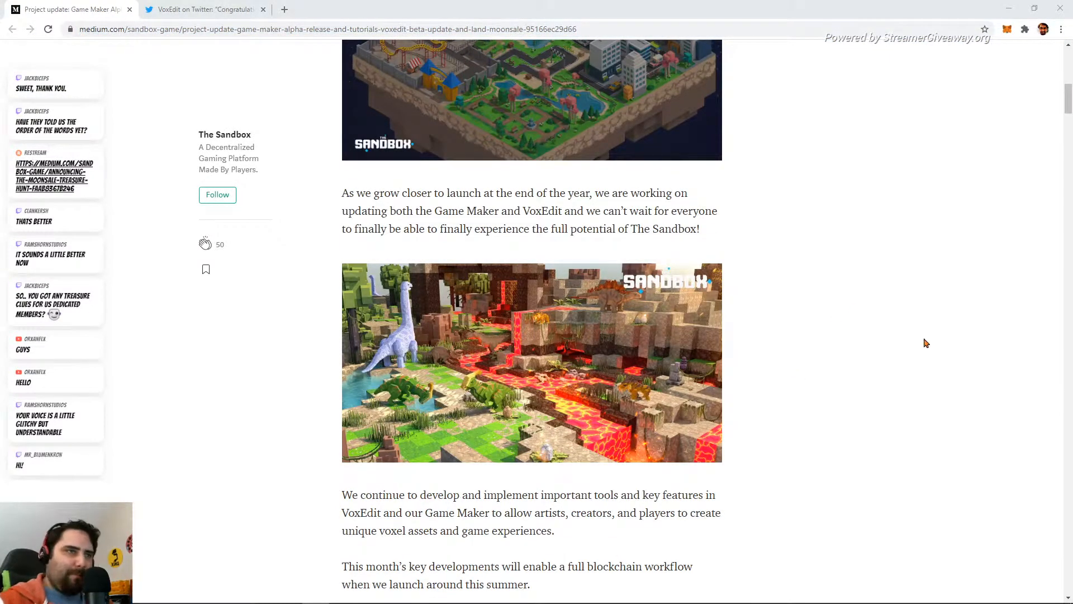
{"action": "left_click", "coordinate": [835, 355]}
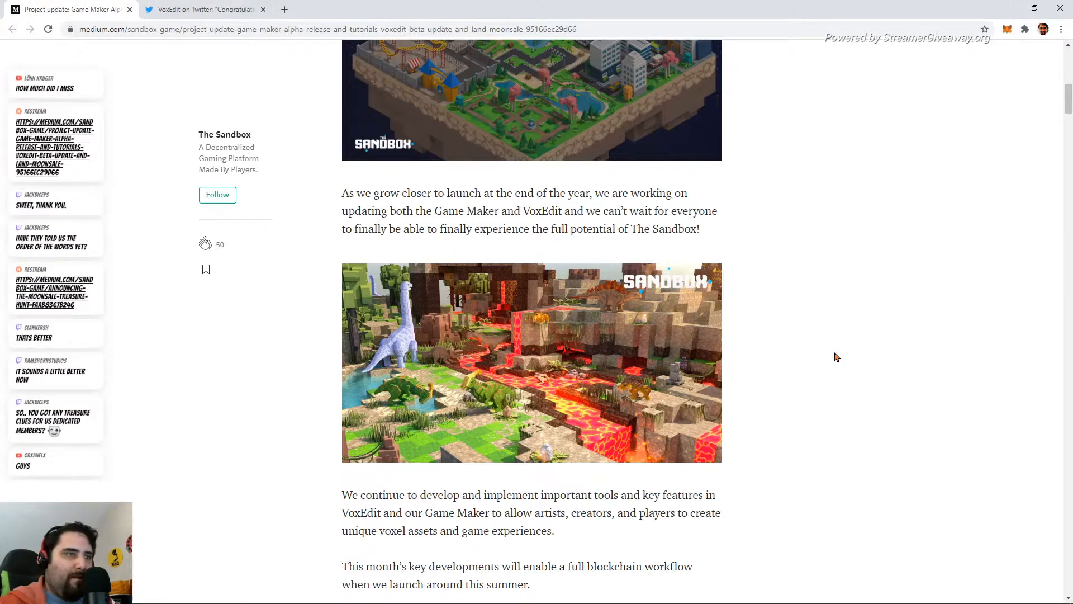
- Read the project update's introduction and the Game Maker Alpha section through its game examples, upgraded systems and tester feedback
{"action": "scroll", "coordinate": [837, 357], "scroll_direction": "down", "scroll_amount": 2}
{"action": "scroll", "coordinate": [836, 356], "scroll_direction": "down", "scroll_amount": 6}
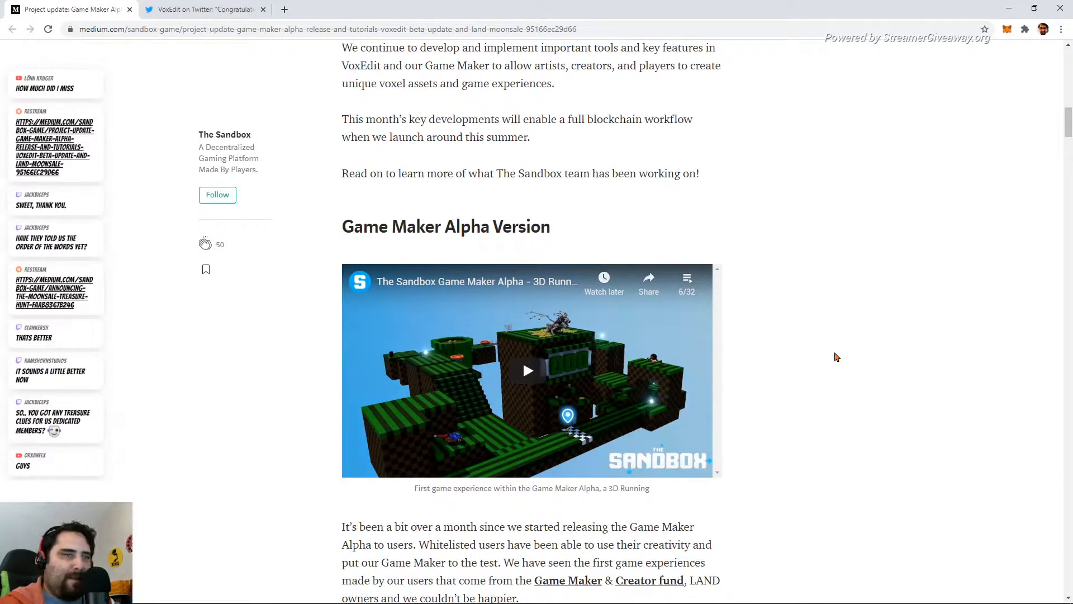
{"action": "scroll", "coordinate": [836, 356], "scroll_direction": "down", "scroll_amount": 3}
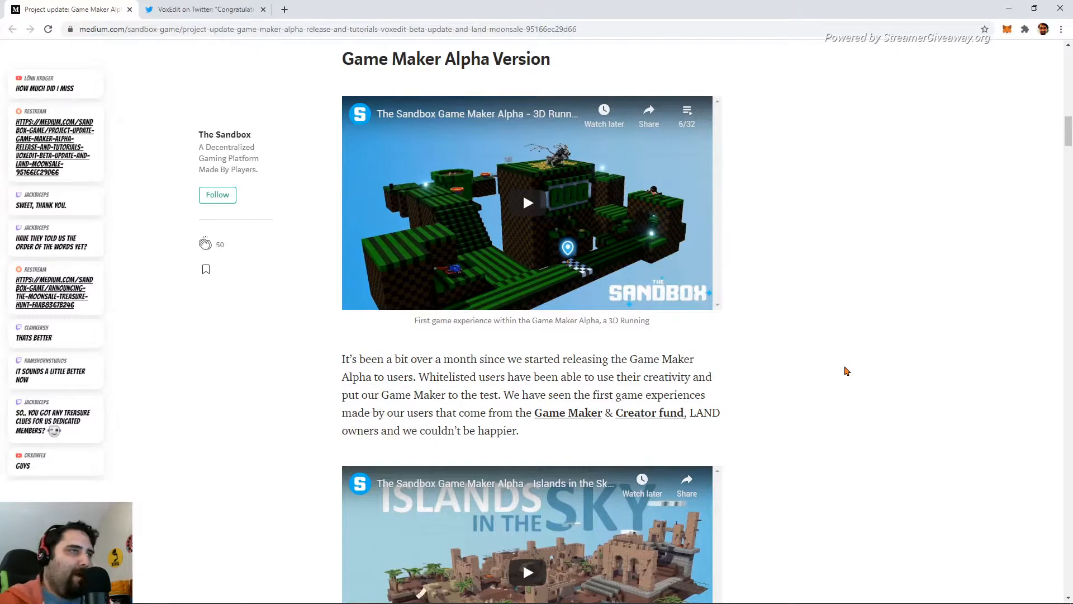
{"action": "scroll", "coordinate": [846, 371], "scroll_direction": "down", "scroll_amount": 3}
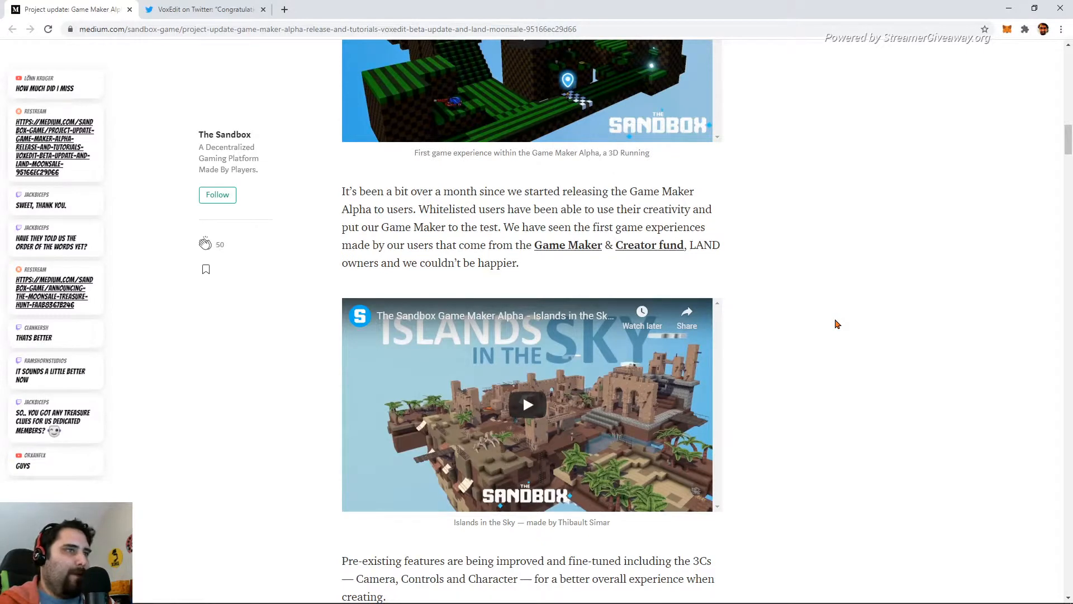
{"action": "scroll", "coordinate": [837, 324], "scroll_direction": "down", "scroll_amount": 3}
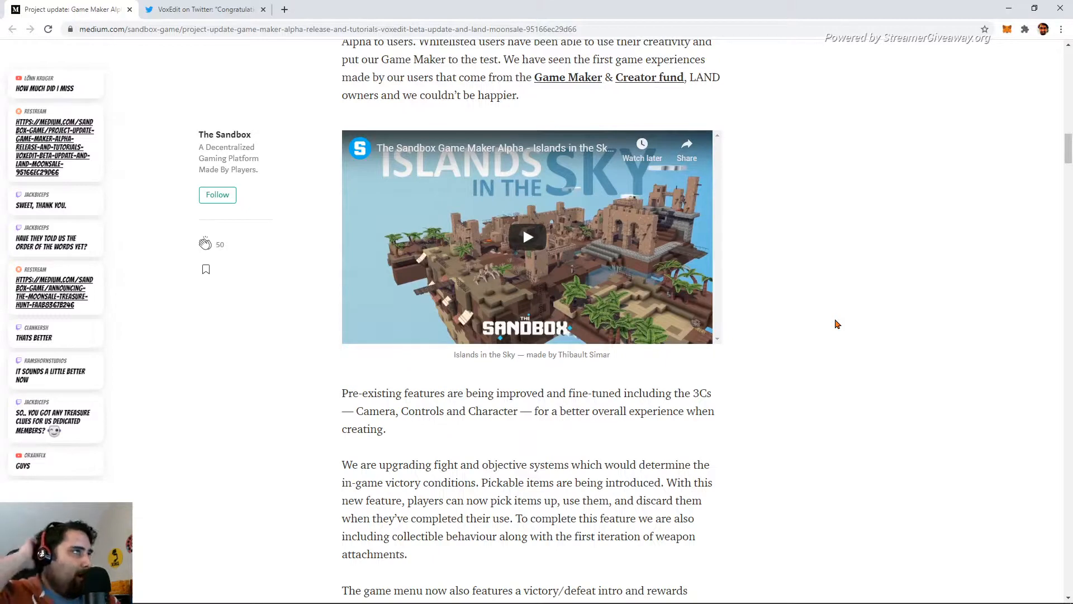
{"action": "scroll", "coordinate": [837, 324], "scroll_direction": "down", "scroll_amount": 7}
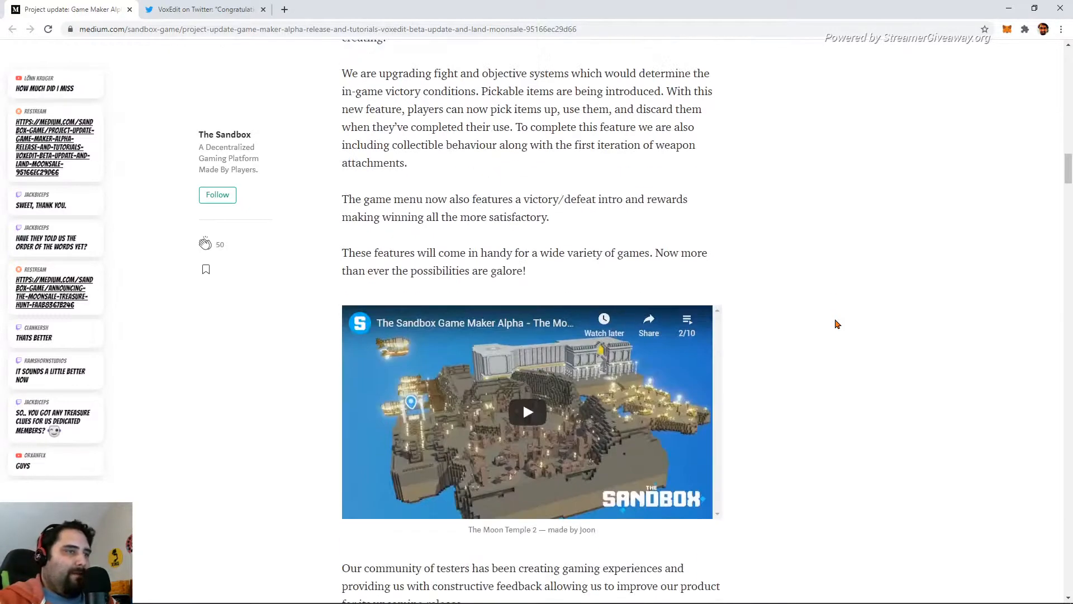
{"action": "scroll", "coordinate": [837, 324], "scroll_direction": "up", "scroll_amount": 2}
{"action": "scroll", "coordinate": [837, 324], "scroll_direction": "down", "scroll_amount": 2}
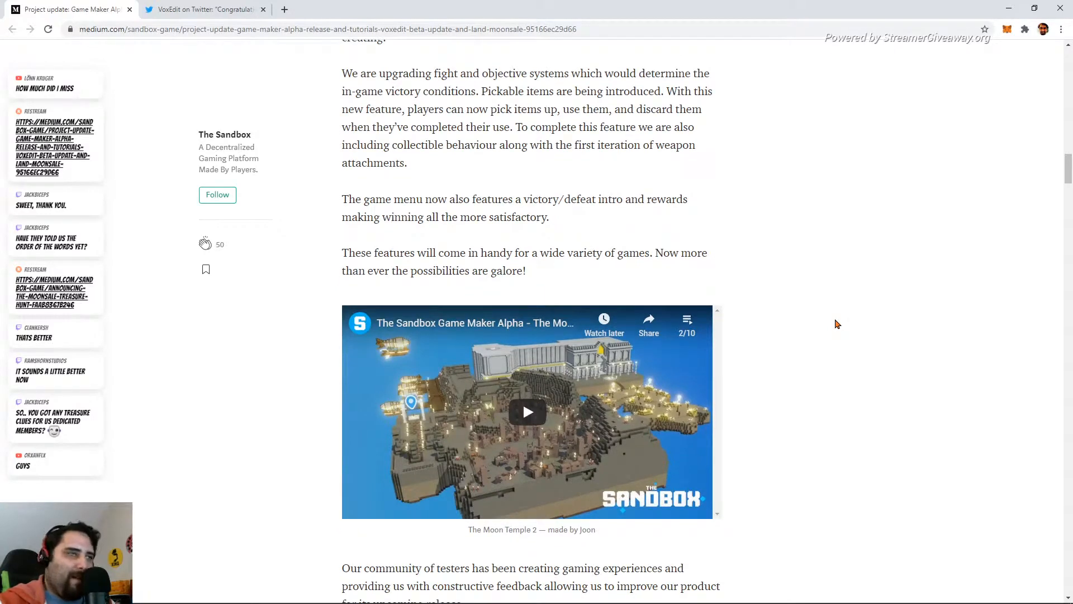
{"action": "scroll", "coordinate": [837, 324], "scroll_direction": "down", "scroll_amount": 6}
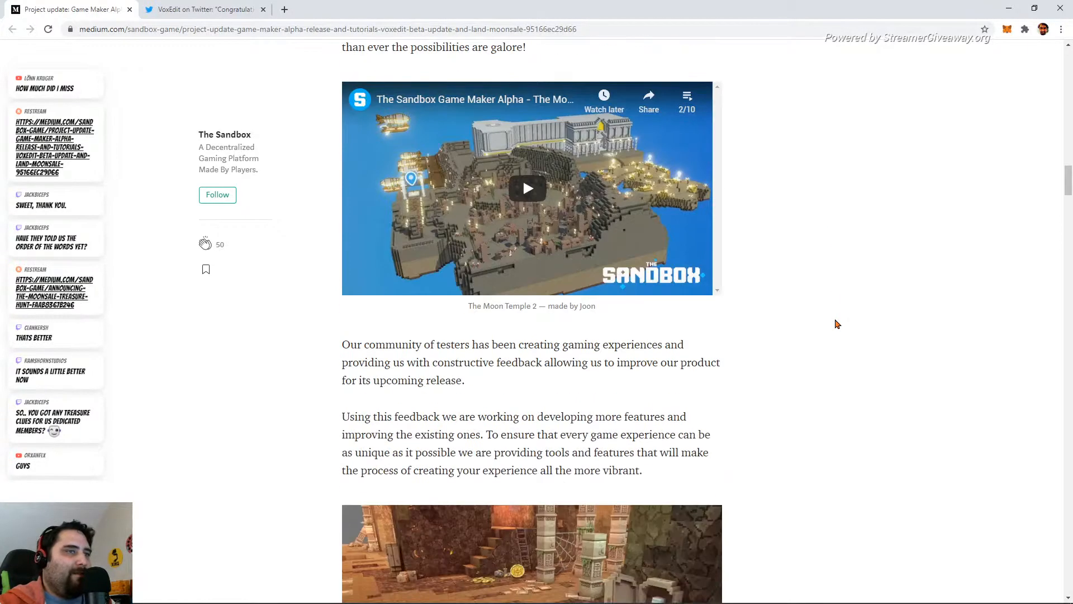
{"action": "scroll", "coordinate": [836, 325], "scroll_direction": "down", "scroll_amount": 3}
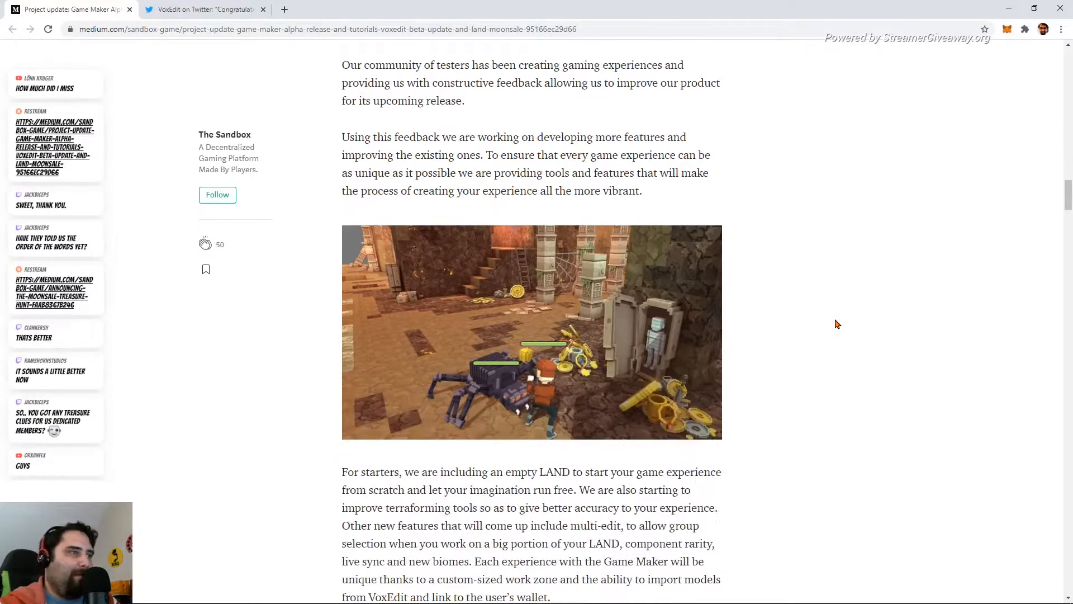
- Examine the planned Game Maker features, the real-time block spawning animation and the paragraph about the next version
{"action": "scroll", "coordinate": [837, 324], "scroll_direction": "down", "scroll_amount": 6}
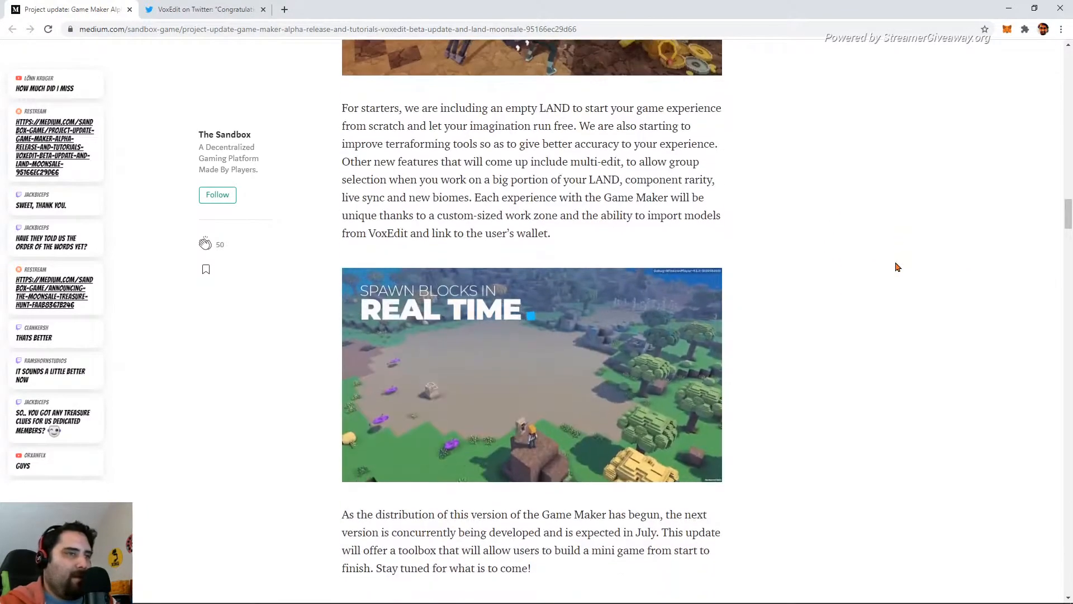
{"action": "scroll", "coordinate": [897, 267], "scroll_direction": "down", "scroll_amount": 2}
{"action": "left_click_drag", "start_coordinate": [404, 96], "coordinate": [714, 446]}
{"action": "left_click", "coordinate": [768, 238]}
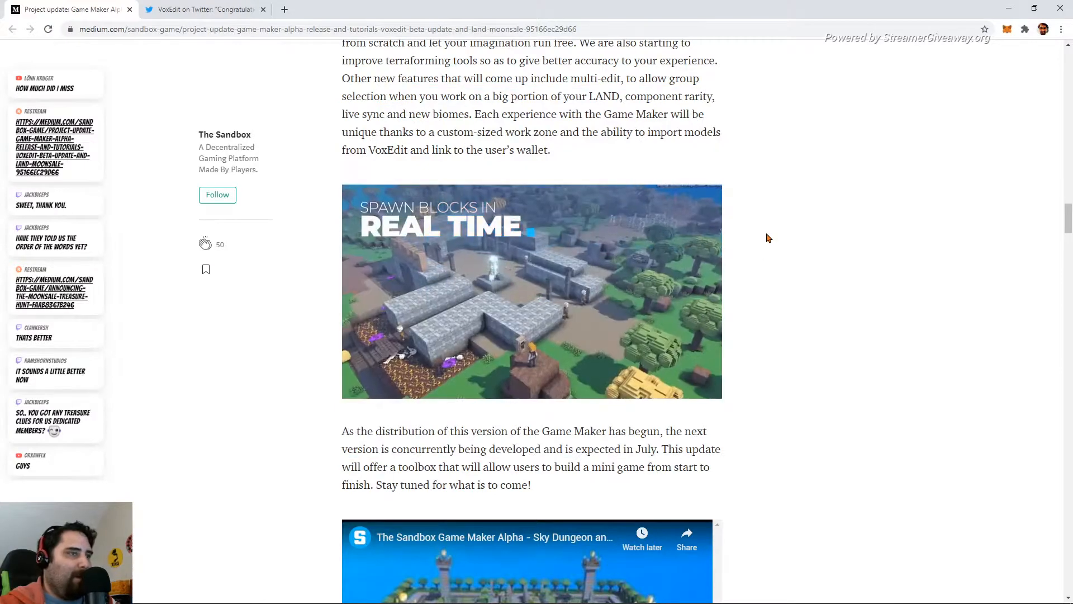
{"action": "scroll", "coordinate": [768, 238], "scroll_direction": "down", "scroll_amount": 3}
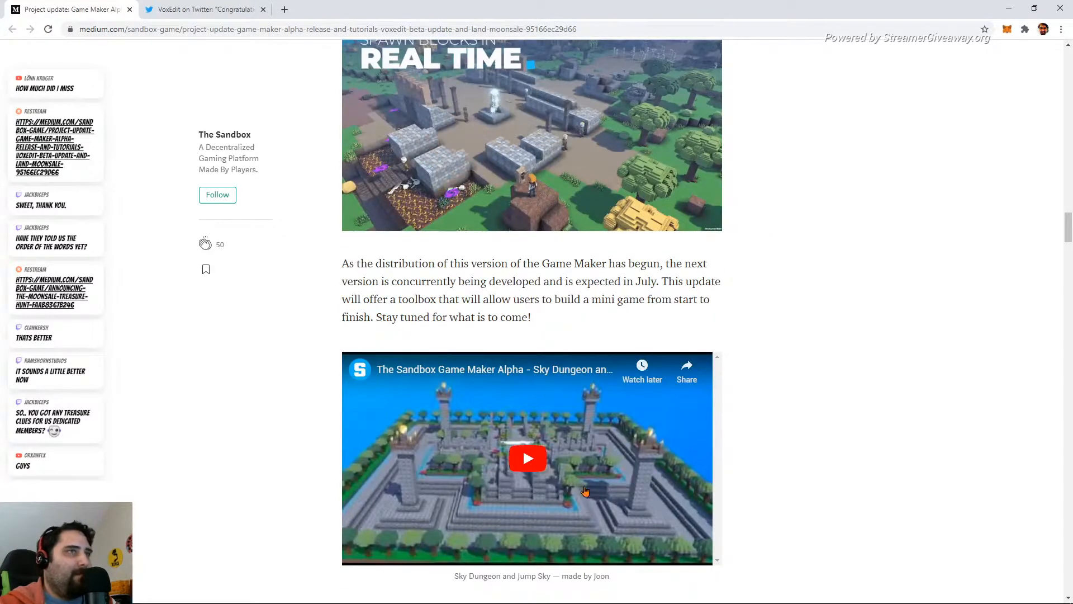
{"action": "scroll", "coordinate": [519, 416], "scroll_direction": "up", "scroll_amount": 6}
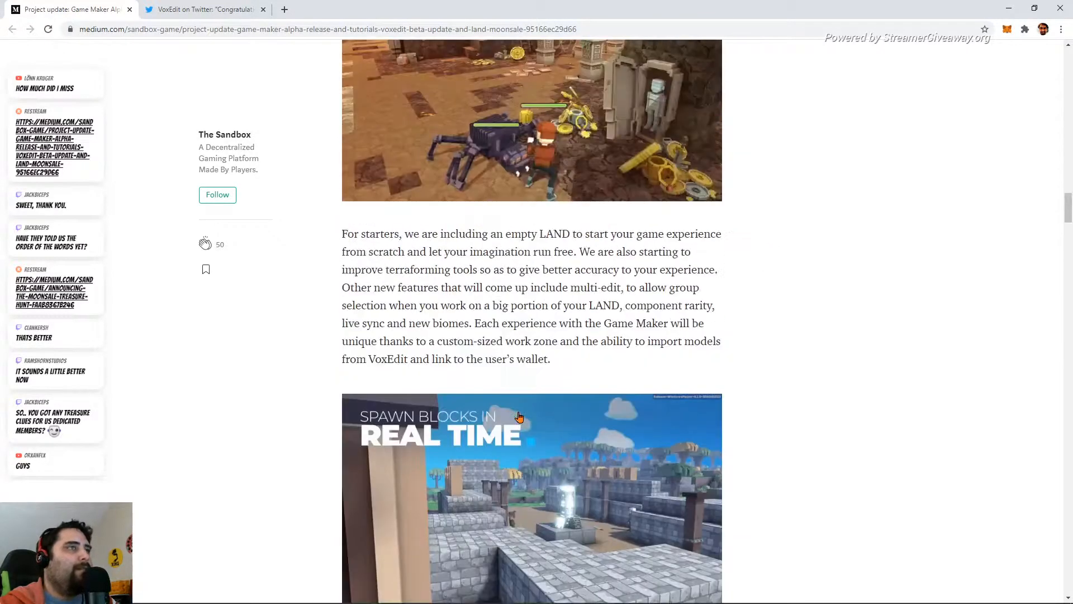
{"action": "scroll", "coordinate": [519, 416], "scroll_direction": "down", "scroll_amount": 3}
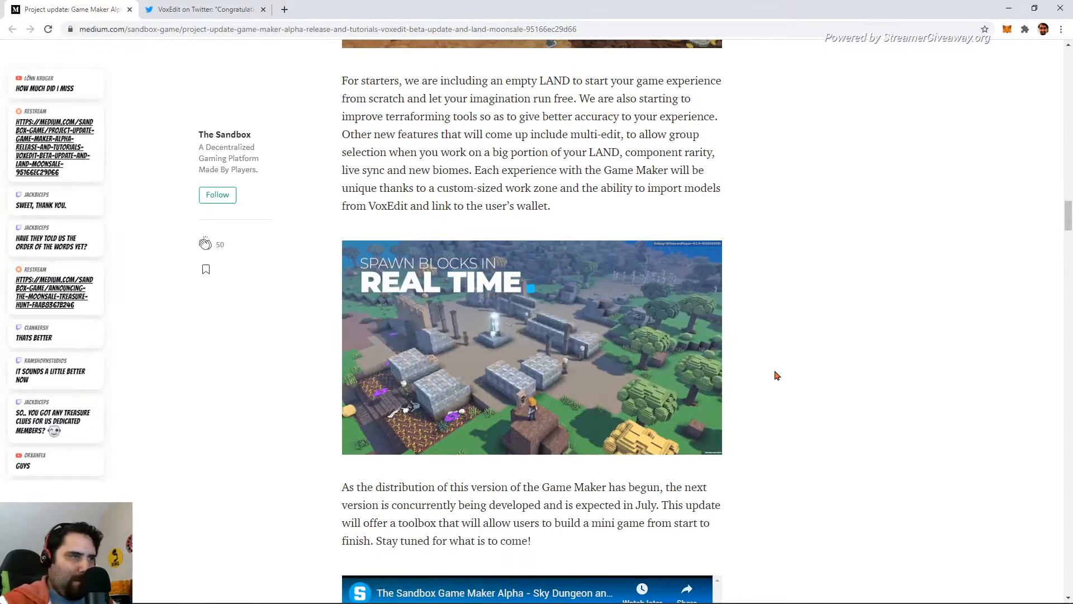
{"action": "scroll", "coordinate": [821, 388], "scroll_direction": "down", "scroll_amount": 3}
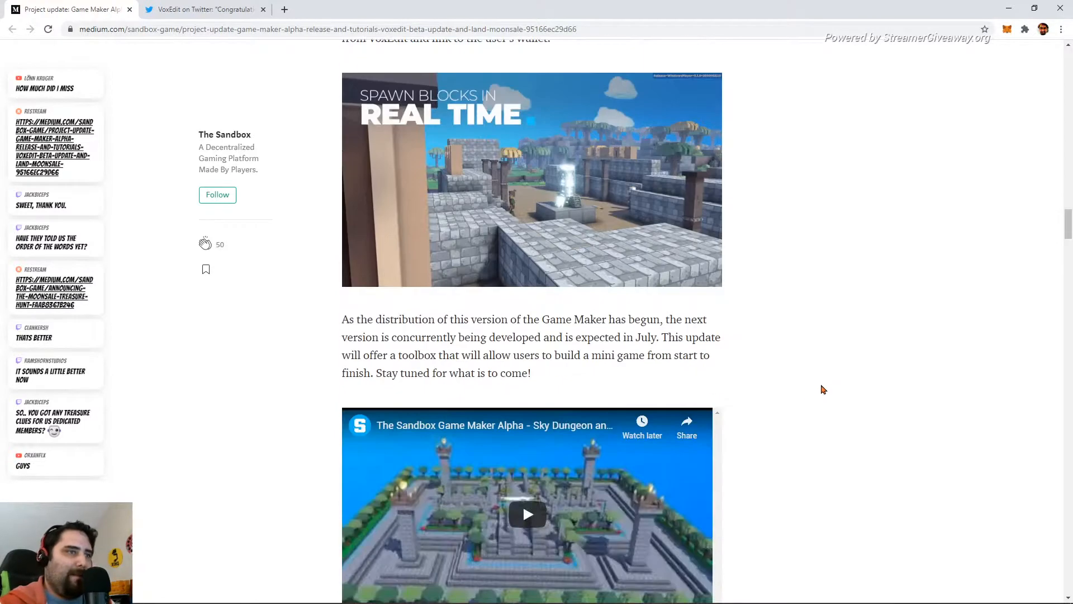
{"action": "scroll", "coordinate": [822, 388], "scroll_direction": "down", "scroll_amount": 3}
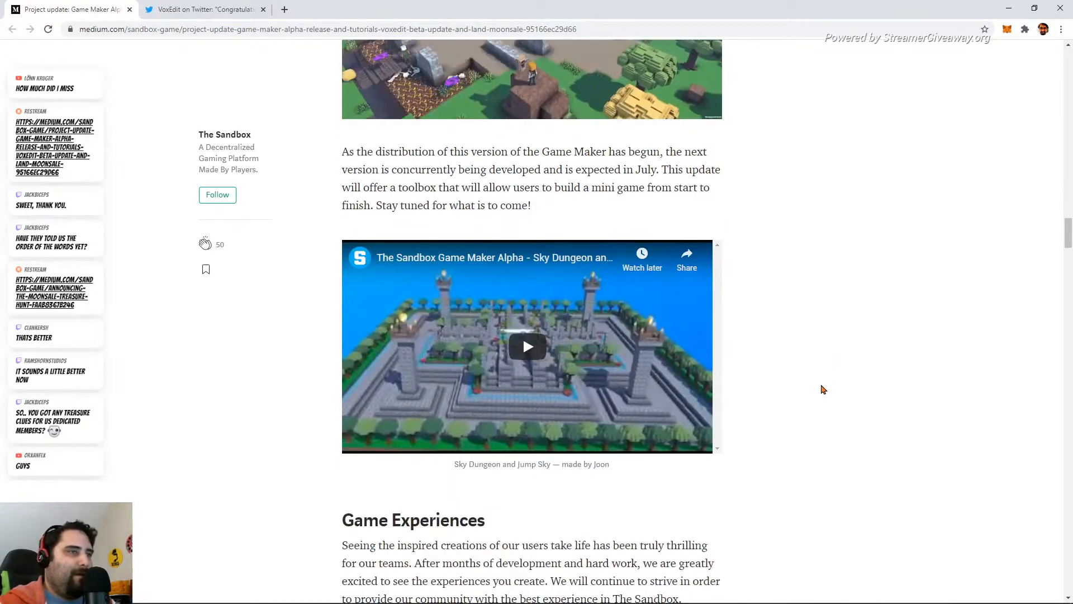
- Read the Game Experiences section, including the Game Maker Fund grant and application details
{"action": "scroll", "coordinate": [822, 389], "scroll_direction": "down", "scroll_amount": 4}
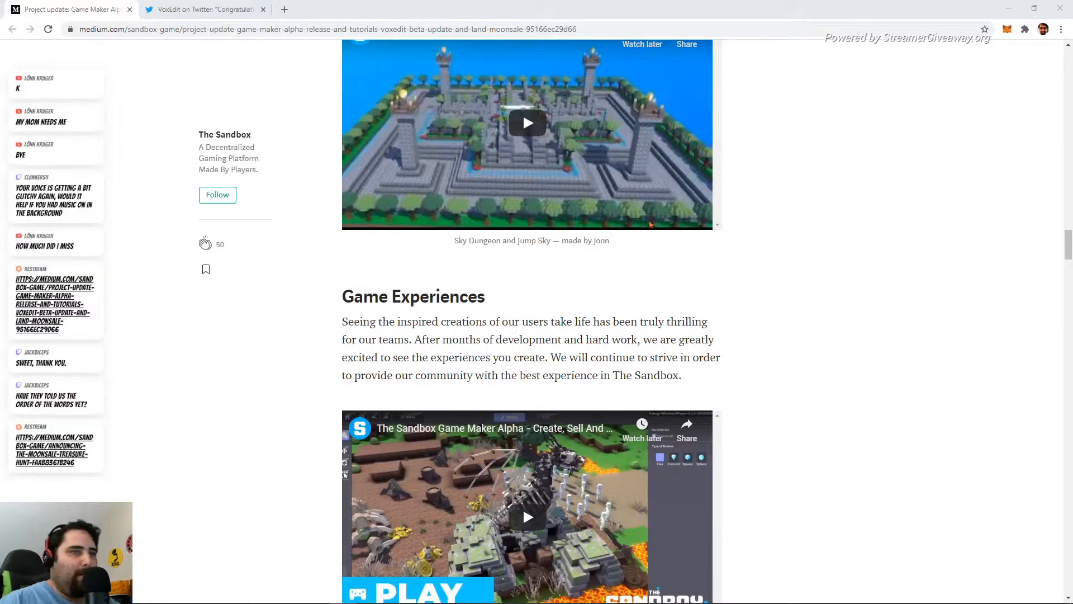
{"action": "left_click", "coordinate": [879, 272]}
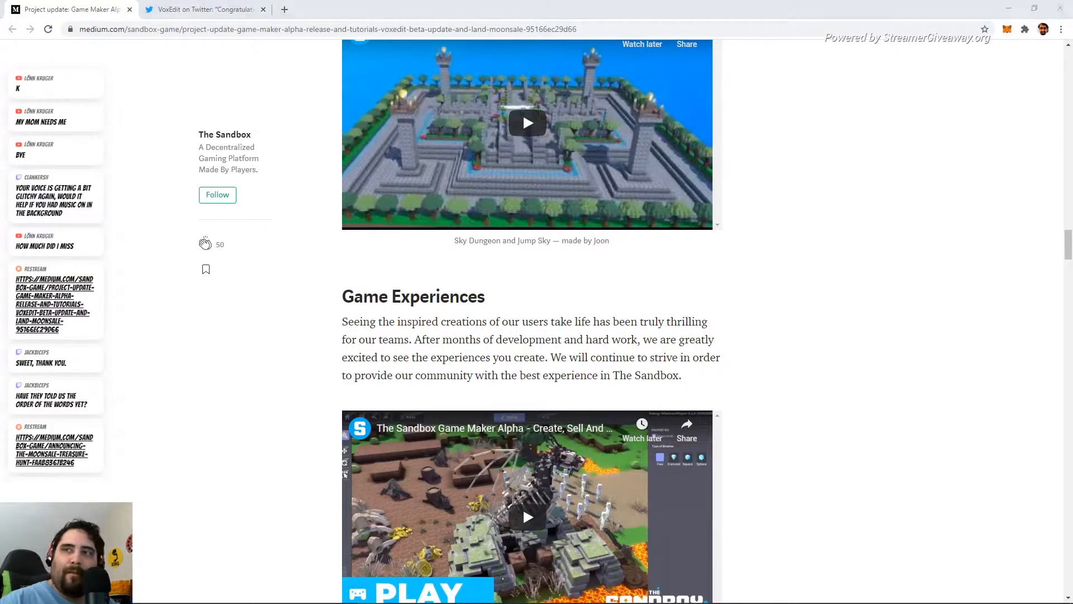
{"action": "scroll", "coordinate": [687, 262], "scroll_direction": "down", "scroll_amount": 1}
{"action": "scroll", "coordinate": [906, 249], "scroll_direction": "down", "scroll_amount": 3}
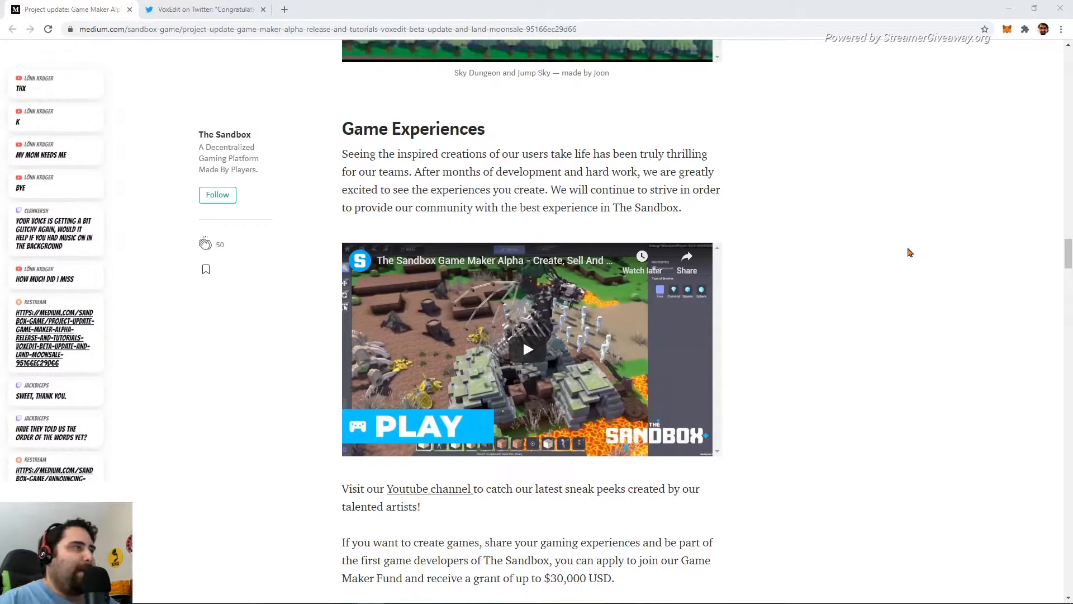
{"action": "scroll", "coordinate": [909, 251], "scroll_direction": "down", "scroll_amount": 2}
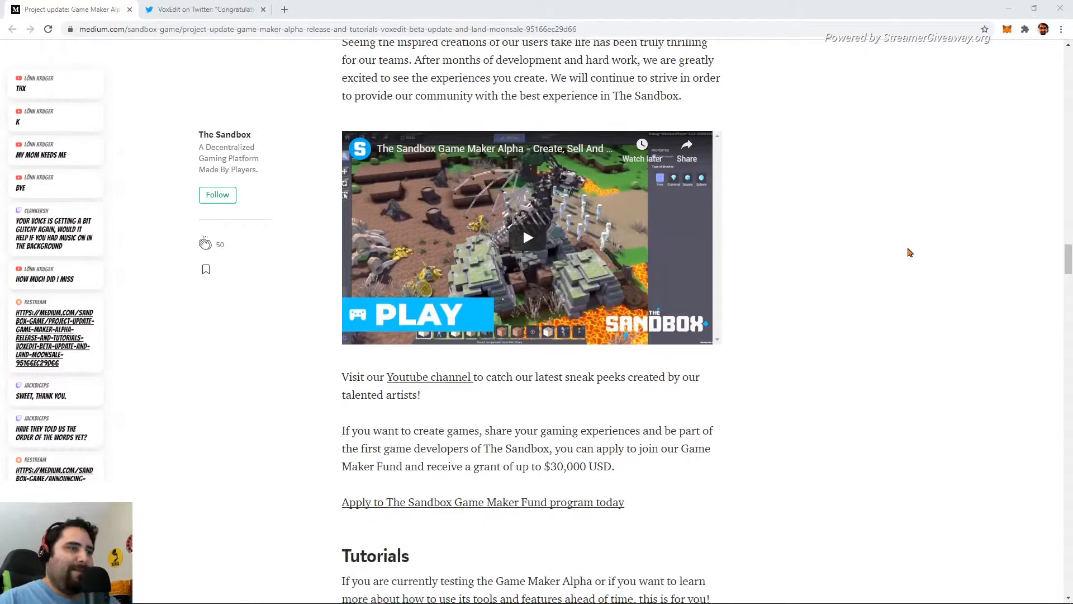
{"action": "scroll", "coordinate": [823, 227], "scroll_direction": "down", "scroll_amount": 2}
- Examine the Tutorials section, covering the first-LAND and terraforming videos and the description of the tutorial series
{"action": "scroll", "coordinate": [823, 227], "scroll_direction": "down", "scroll_amount": 4}
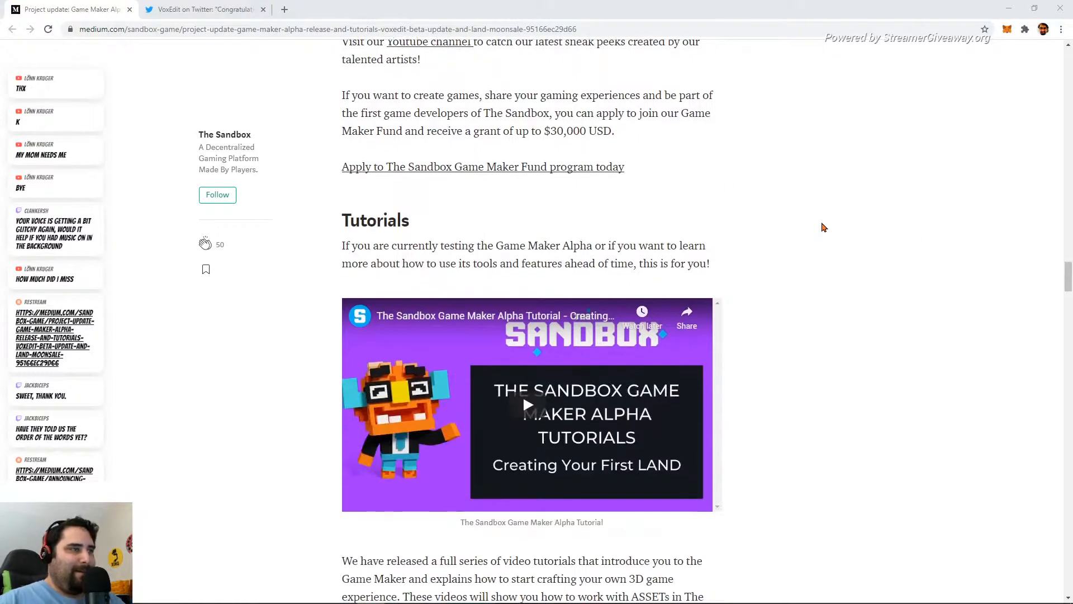
{"action": "scroll", "coordinate": [822, 227], "scroll_direction": "down", "scroll_amount": 3}
{"action": "scroll", "coordinate": [823, 227], "scroll_direction": "down", "scroll_amount": 4}
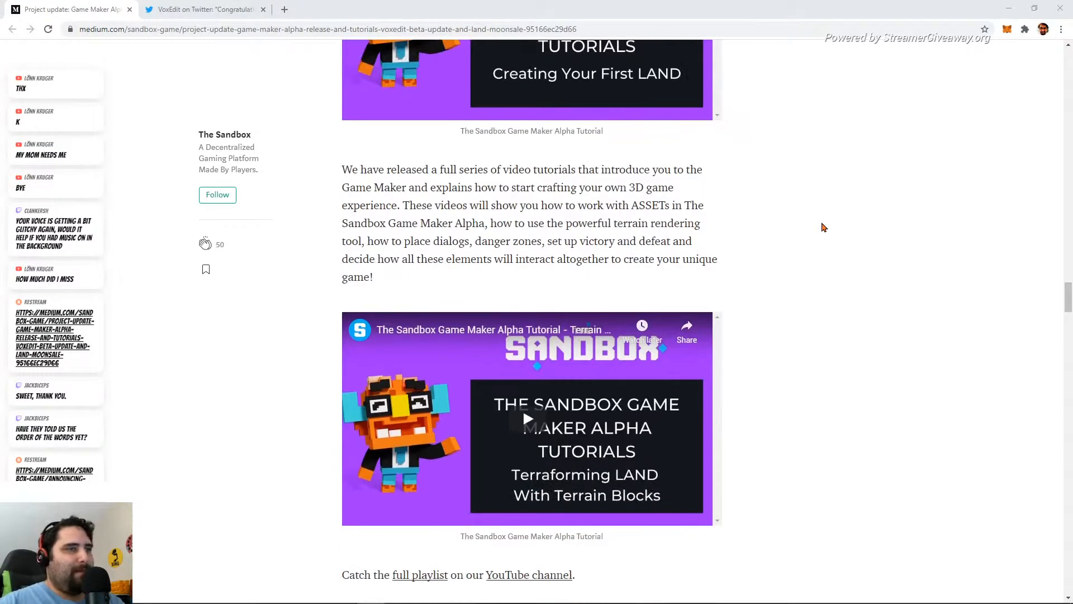
{"action": "scroll", "coordinate": [804, 237], "scroll_direction": "down", "scroll_amount": 2}
{"action": "scroll", "coordinate": [808, 257], "scroll_direction": "up", "scroll_amount": 5}
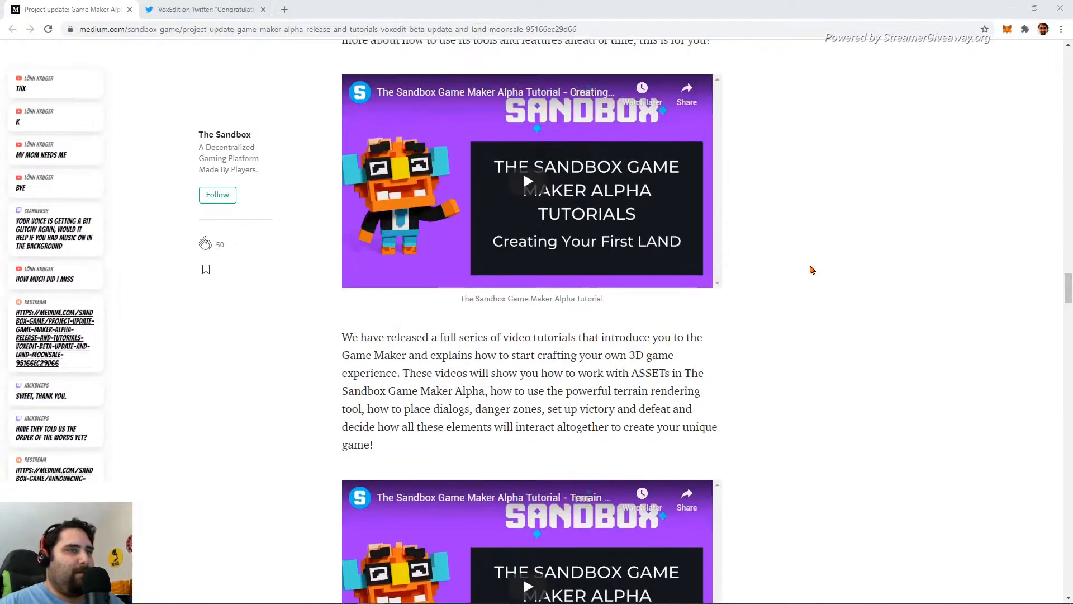
{"action": "scroll", "coordinate": [777, 335], "scroll_direction": "up", "scroll_amount": 2}
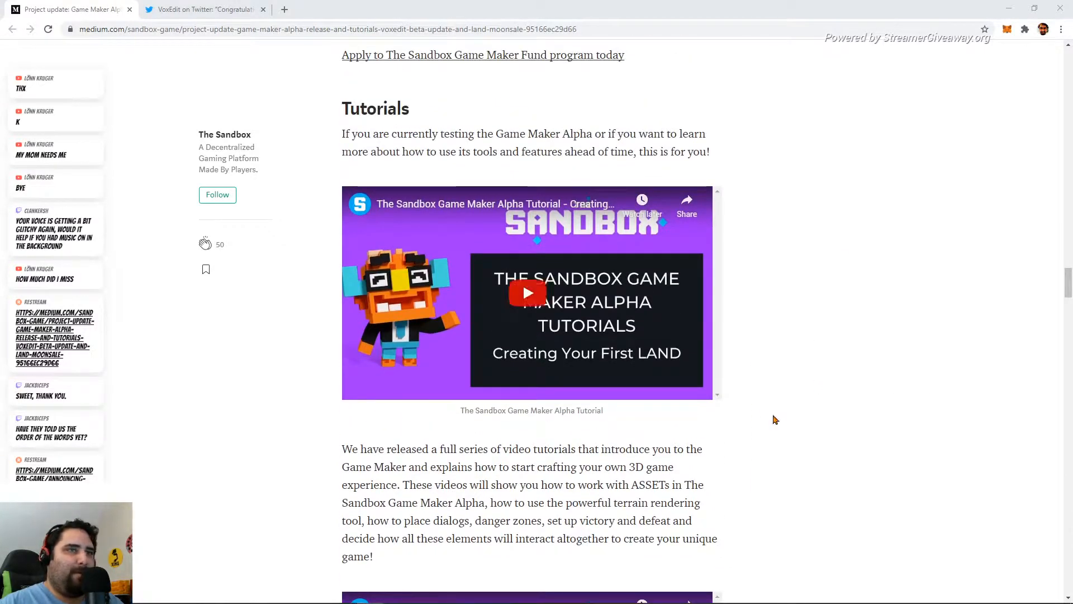
{"action": "scroll", "coordinate": [862, 384], "scroll_direction": "down", "scroll_amount": 1}
{"action": "scroll", "coordinate": [863, 386], "scroll_direction": "down", "scroll_amount": 7}
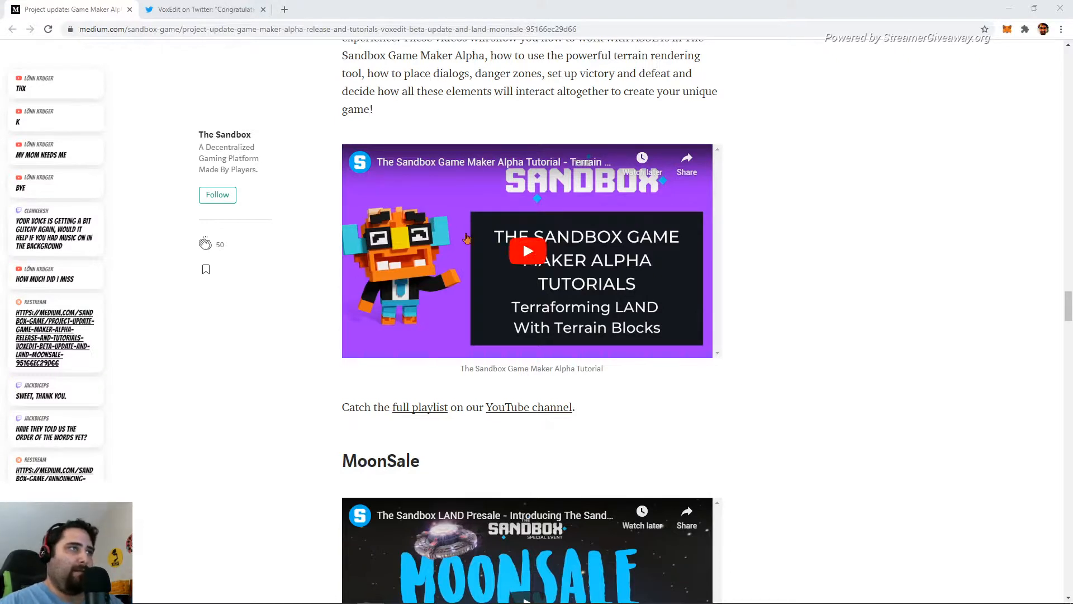
- Read the MoonSale section's sales recap and next event announcement
{"action": "scroll", "coordinate": [845, 237], "scroll_direction": "down", "scroll_amount": 2}
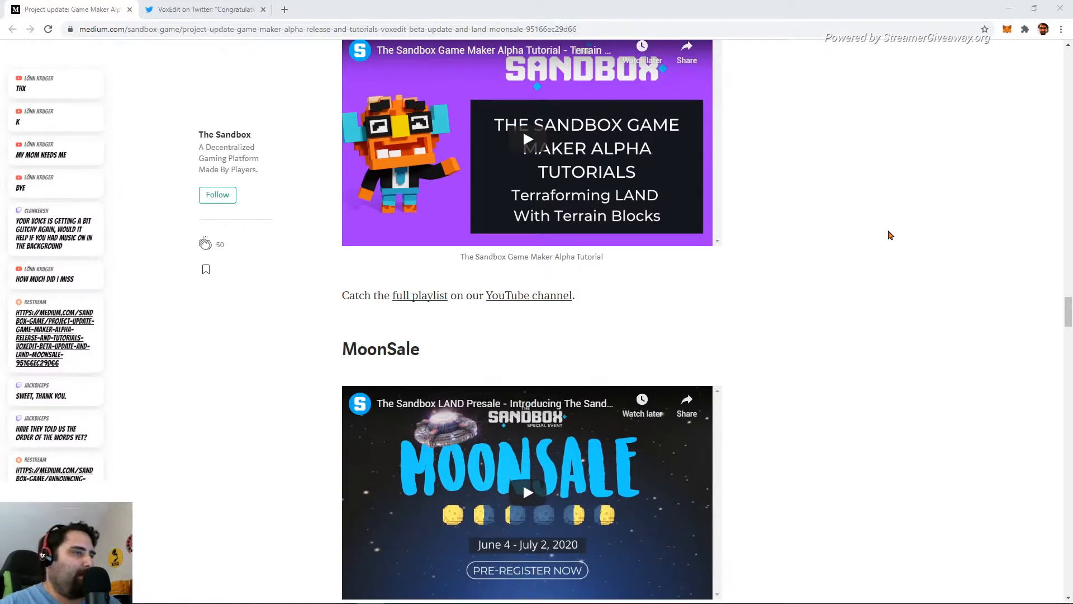
{"action": "scroll", "coordinate": [891, 234], "scroll_direction": "down", "scroll_amount": 4}
{"action": "scroll", "coordinate": [890, 235], "scroll_direction": "down", "scroll_amount": 1}
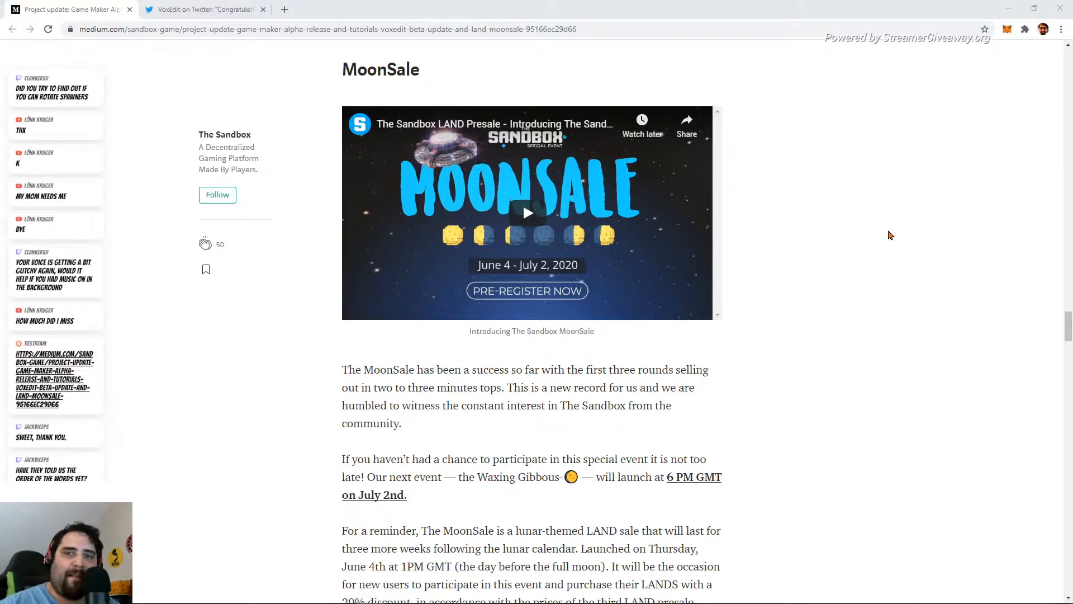
- Return to the real-time block spawning animation and revisit the paragraph about the next Game Maker version
{"action": "scroll", "coordinate": [891, 235], "scroll_direction": "up", "scroll_amount": 10}
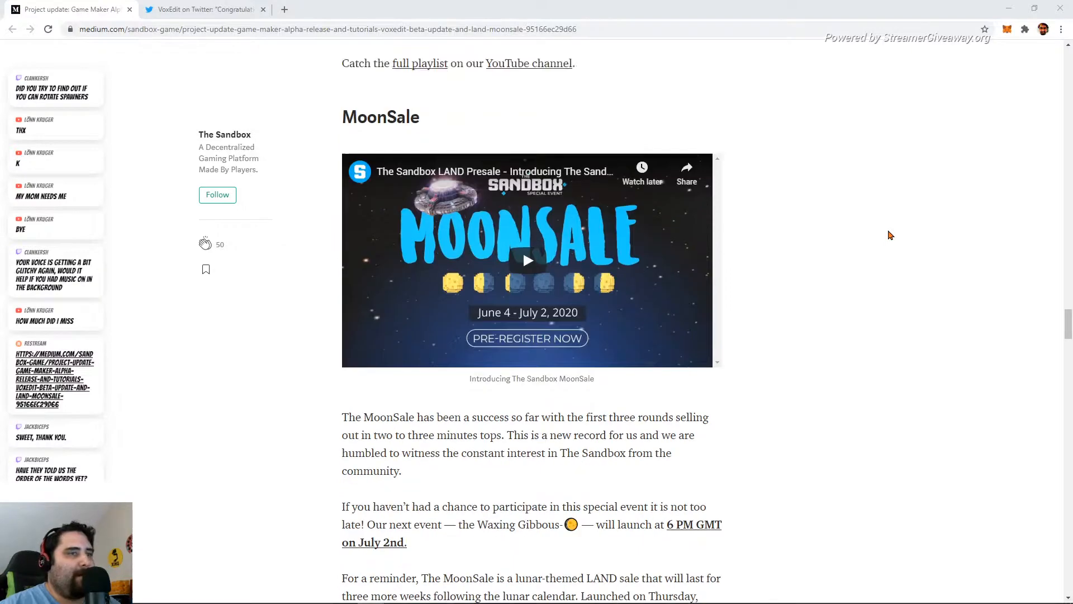
{"action": "scroll", "coordinate": [890, 234], "scroll_direction": "up", "scroll_amount": 15}
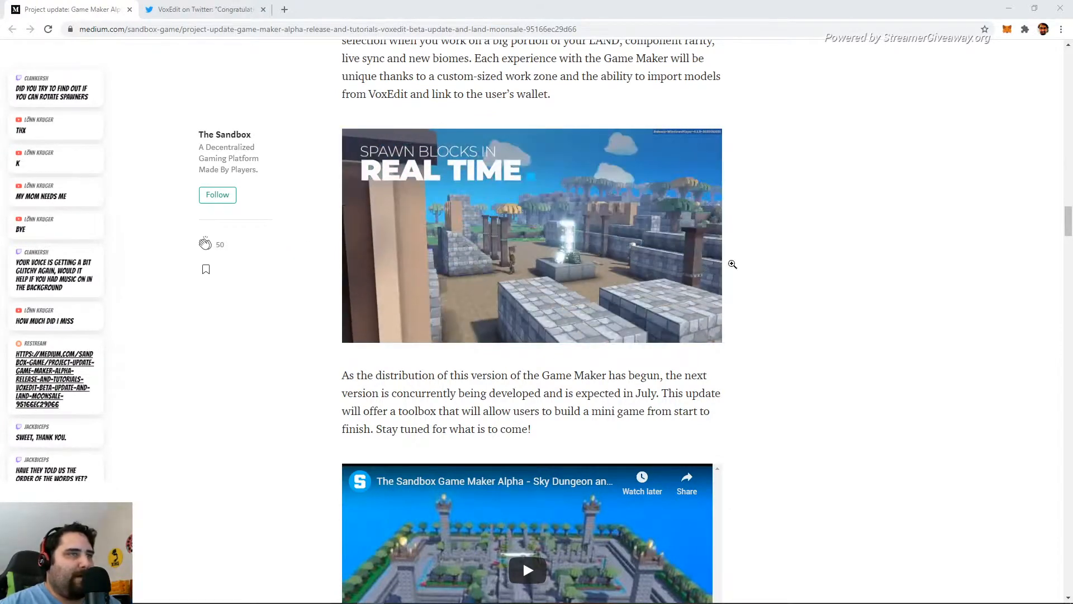
{"action": "scroll", "coordinate": [817, 255], "scroll_direction": "down", "scroll_amount": 4}
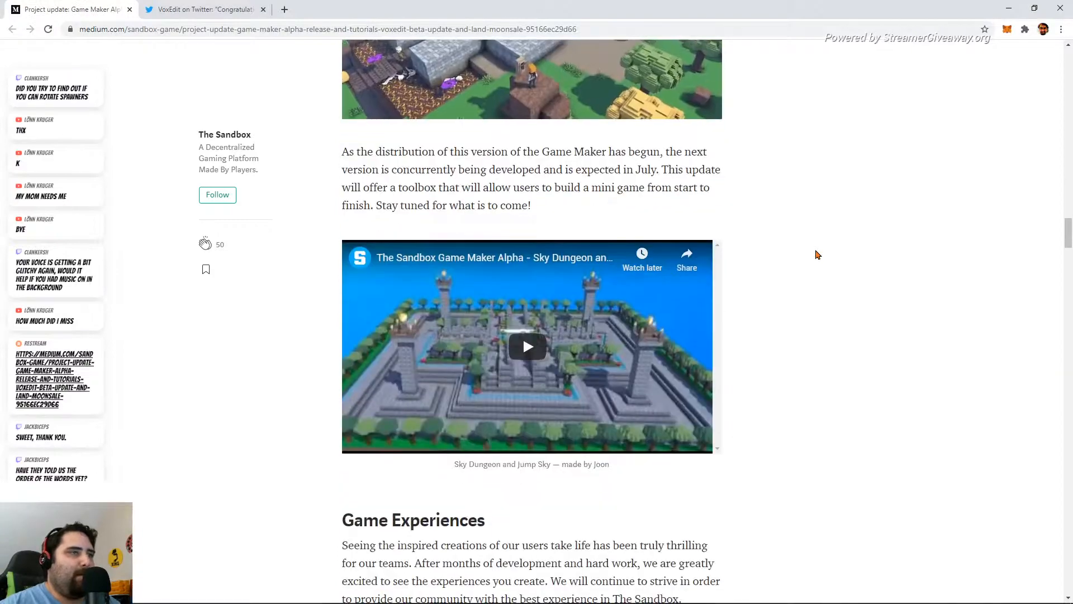
{"action": "scroll", "coordinate": [750, 202], "scroll_direction": "up", "scroll_amount": 3}
{"action": "scroll", "coordinate": [800, 304], "scroll_direction": "down", "scroll_amount": 15}
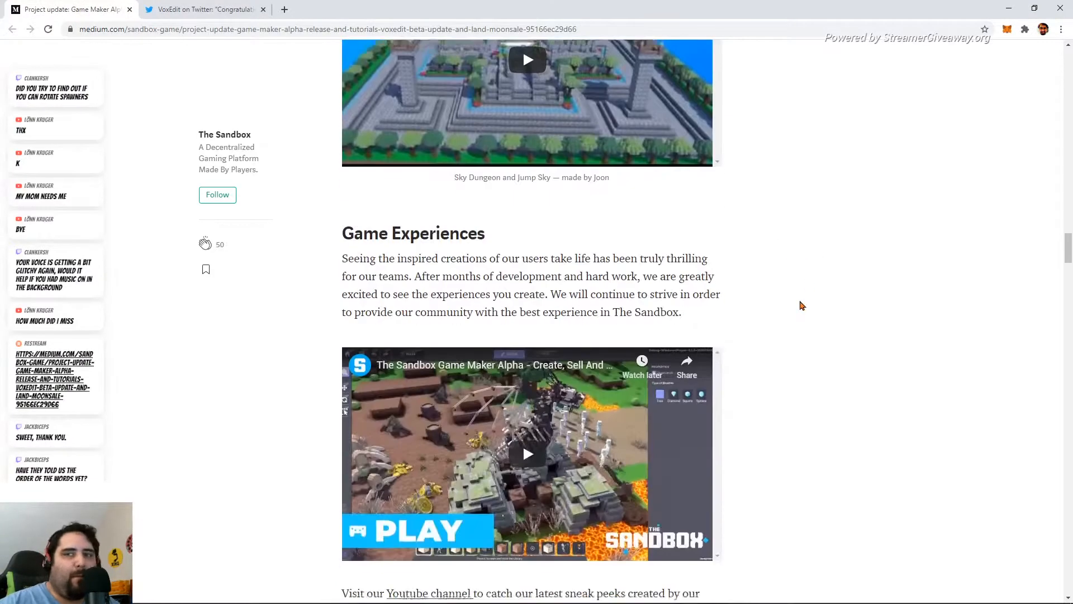
- Skim forward past the tutorials and MoonSale details to the update's Treasure Hunt subsection
{"action": "scroll", "coordinate": [819, 218], "scroll_direction": "down", "scroll_amount": 4}
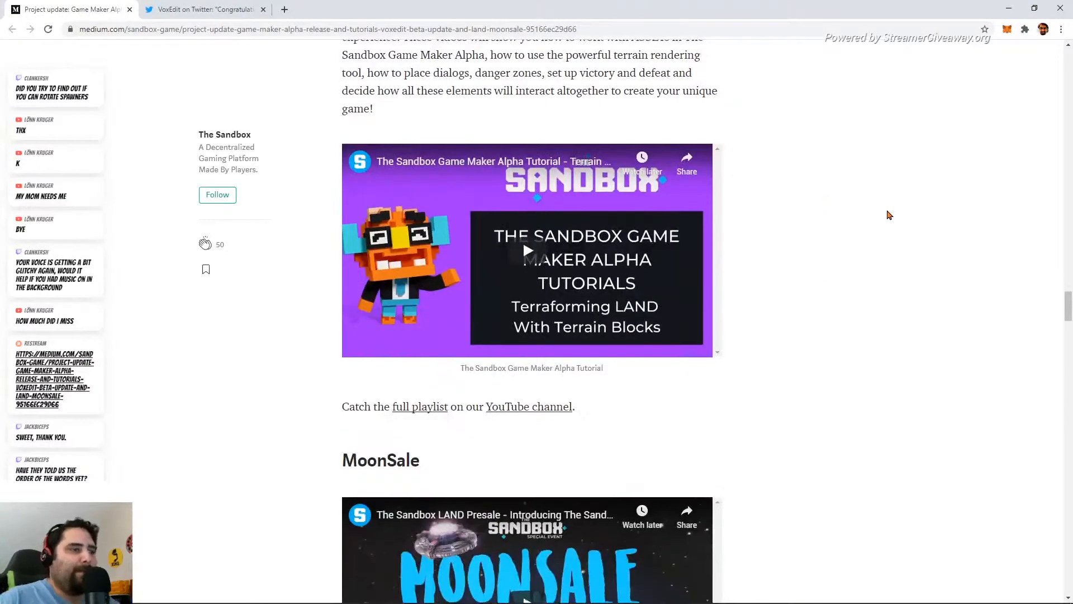
{"action": "scroll", "coordinate": [886, 213], "scroll_direction": "down", "scroll_amount": 6}
{"action": "scroll", "coordinate": [838, 194], "scroll_direction": "down", "scroll_amount": 10}
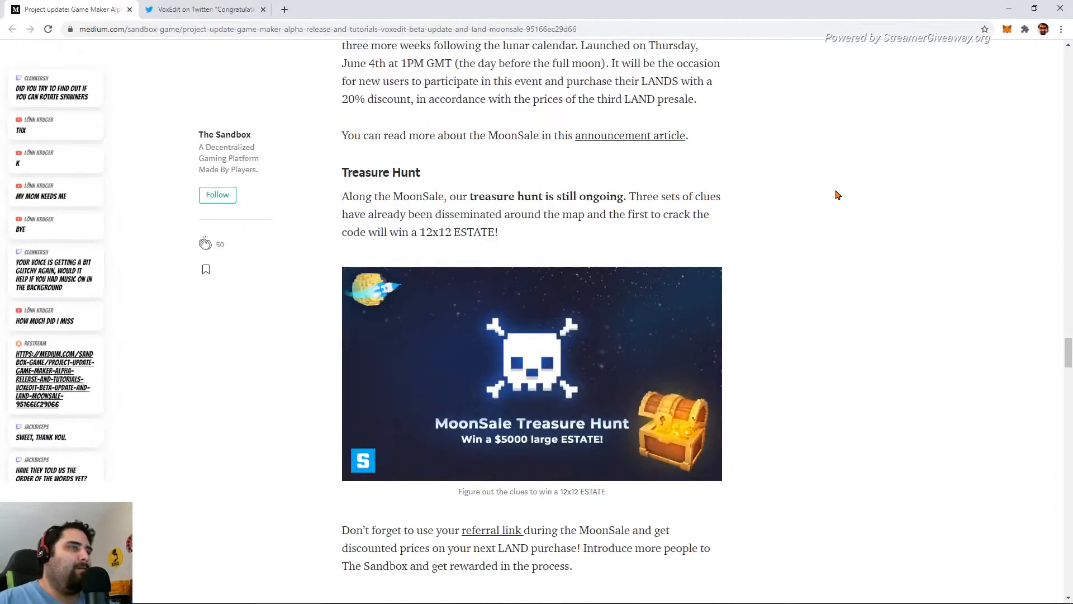
- Examine the VoxEdit section's animation and its description of the new version's features
{"action": "scroll", "coordinate": [820, 229], "scroll_direction": "down", "scroll_amount": 8}
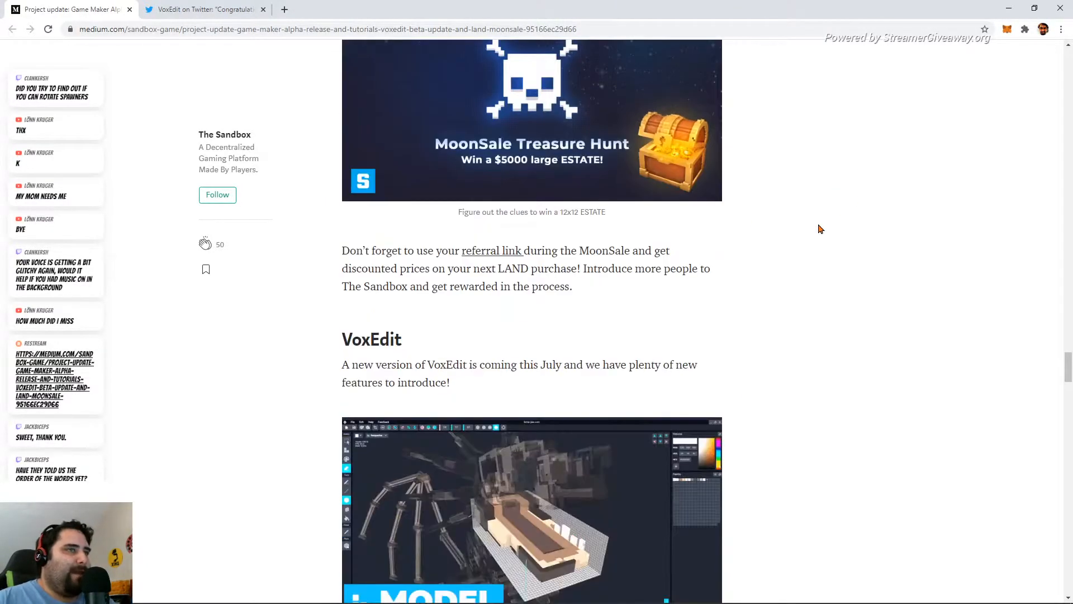
{"action": "scroll", "coordinate": [820, 229], "scroll_direction": "down", "scroll_amount": 3}
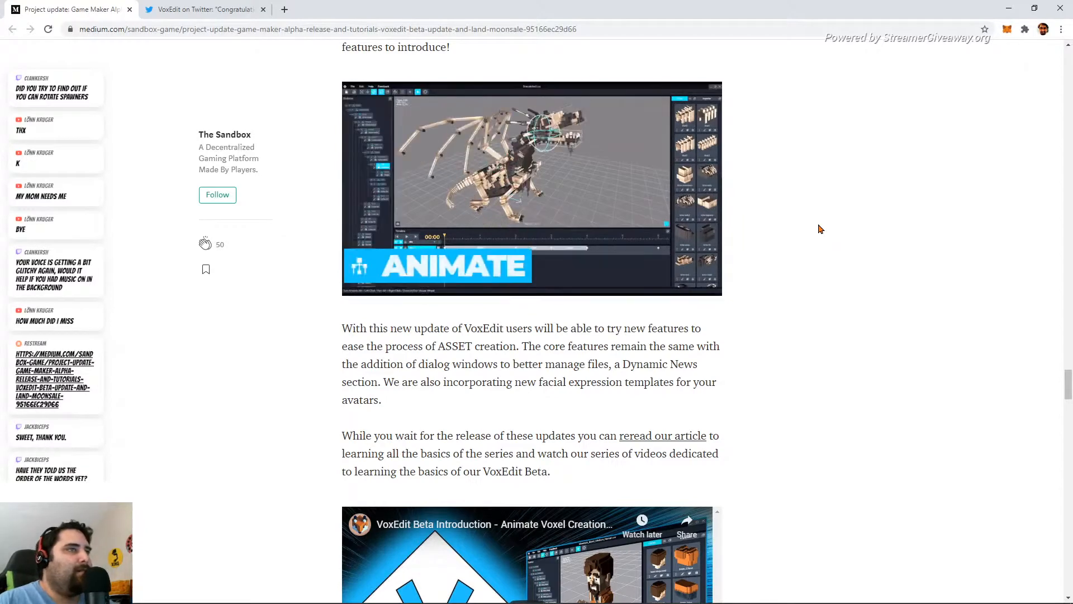
{"action": "scroll", "coordinate": [820, 229], "scroll_direction": "up", "scroll_amount": 2}
{"action": "scroll", "coordinate": [820, 228], "scroll_direction": "up", "scroll_amount": 1}
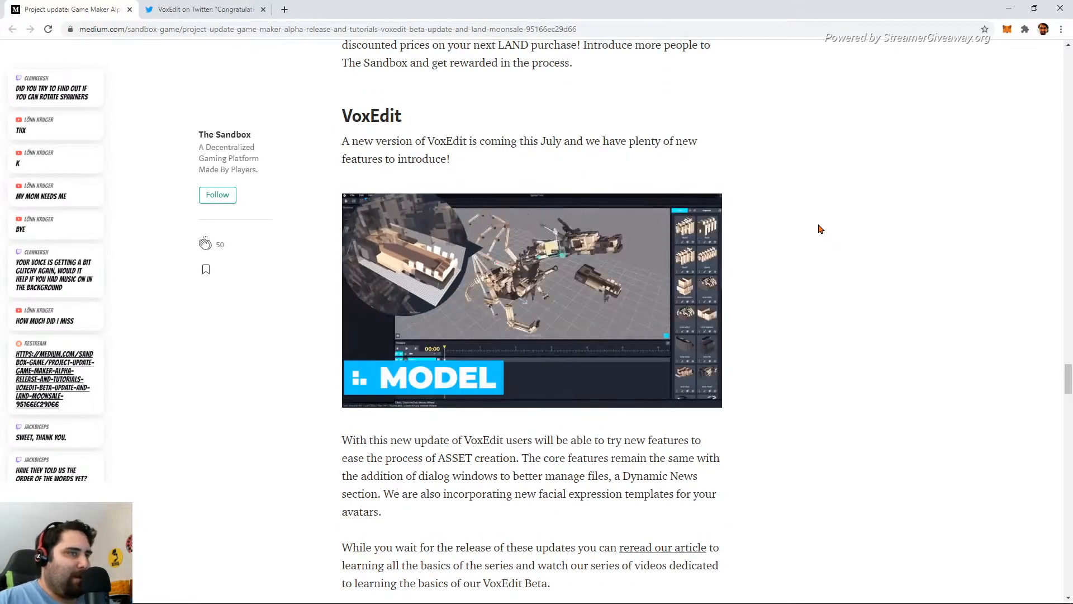
- Read on past the VoxEdit Beta introduction video to the VoxEdit contests banner and introductory paragraph
{"action": "scroll", "coordinate": [820, 228], "scroll_direction": "down", "scroll_amount": 1}
{"action": "scroll", "coordinate": [820, 229], "scroll_direction": "down", "scroll_amount": 2}
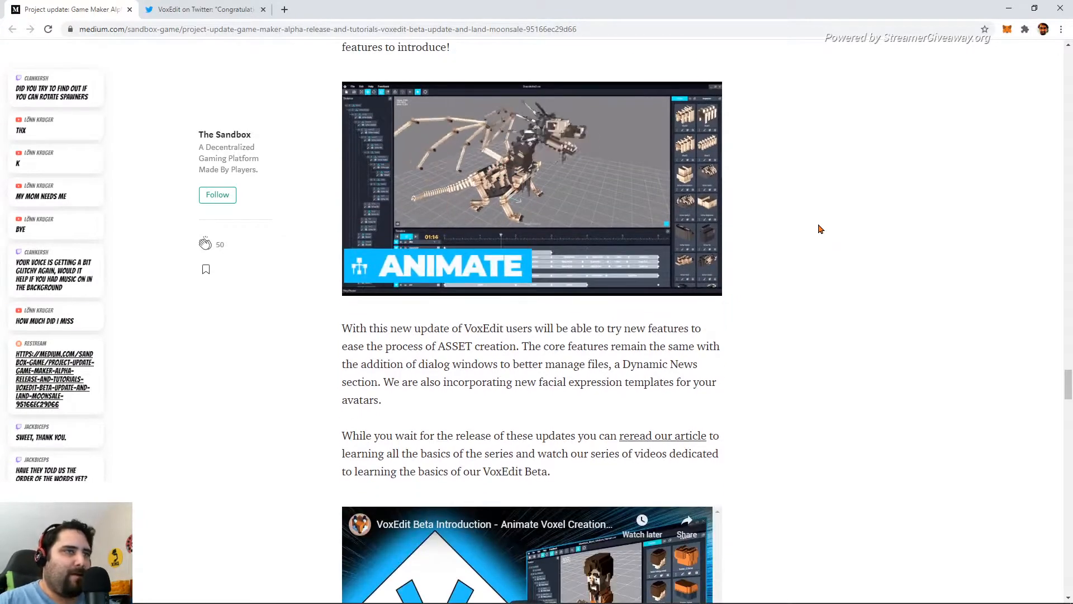
{"action": "scroll", "coordinate": [820, 228], "scroll_direction": "down", "scroll_amount": 1}
{"action": "scroll", "coordinate": [820, 229], "scroll_direction": "down", "scroll_amount": 12}
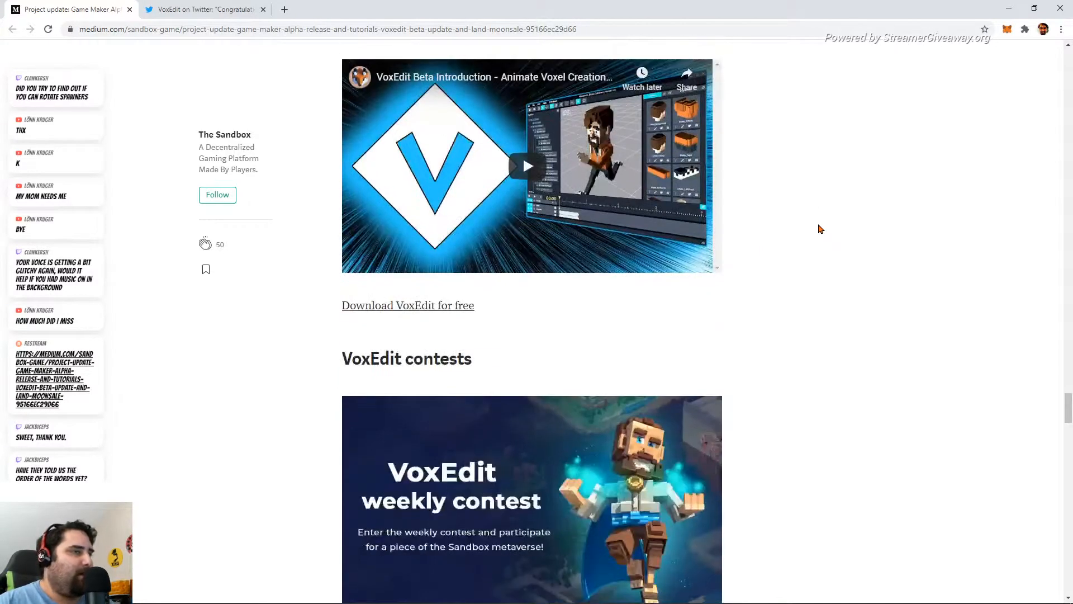
{"action": "scroll", "coordinate": [820, 229], "scroll_direction": "down", "scroll_amount": 2}
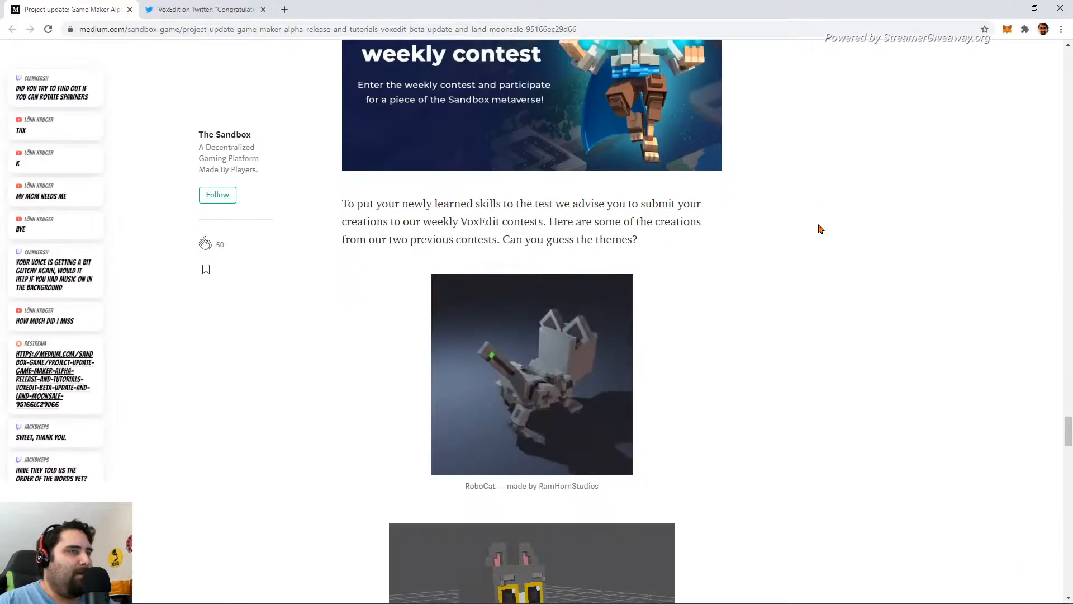
{"action": "scroll", "coordinate": [820, 229], "scroll_direction": "up", "scroll_amount": 2}
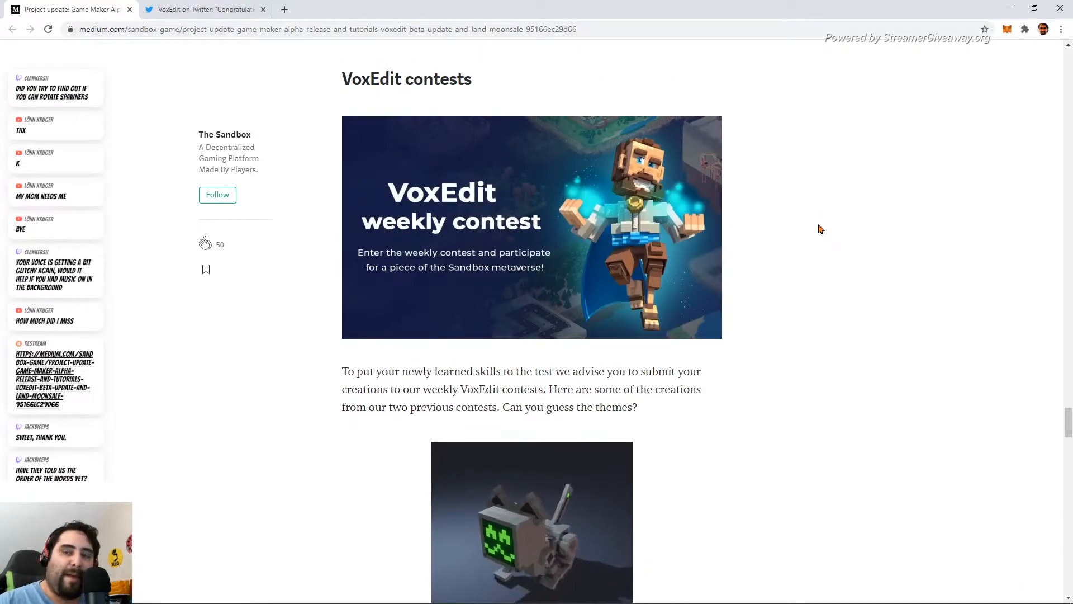
{"action": "scroll", "coordinate": [820, 229], "scroll_direction": "down", "scroll_amount": 3}
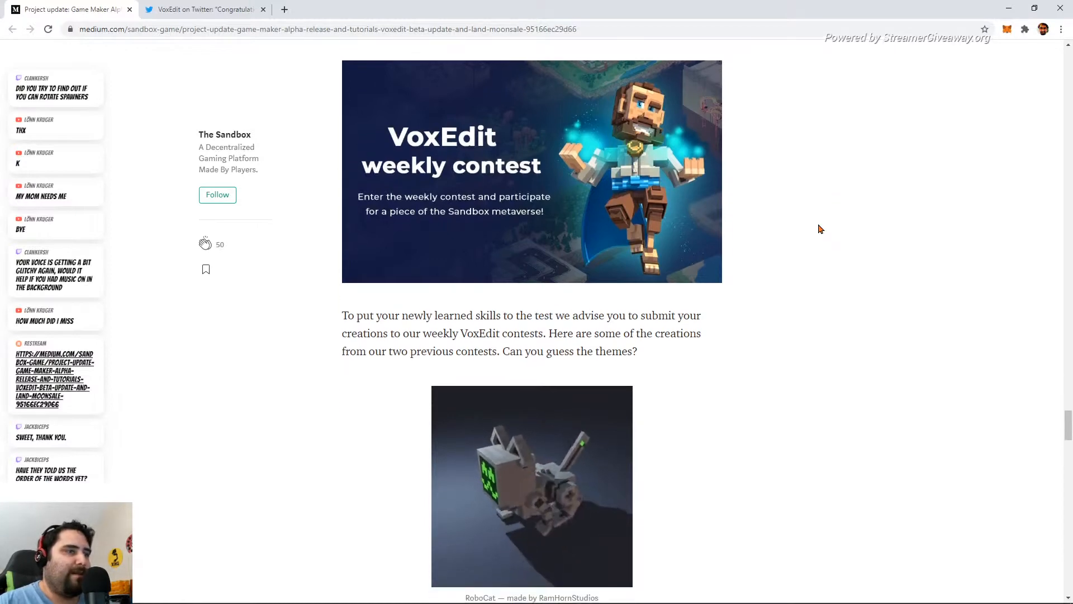
- Examine the featured VoxEdit contest creations, from RoboCat through We are friends and Zombie Classis to Vodka Shrek Knight
{"action": "scroll", "coordinate": [784, 280], "scroll_direction": "down", "scroll_amount": 4}
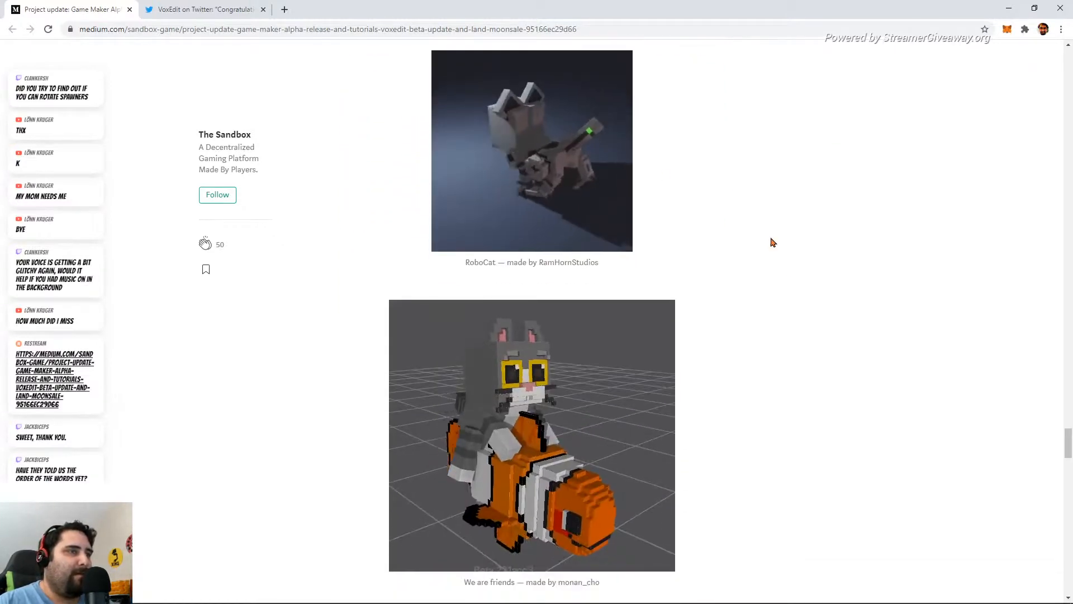
{"action": "scroll", "coordinate": [771, 240], "scroll_direction": "down", "scroll_amount": 3}
{"action": "scroll", "coordinate": [743, 163], "scroll_direction": "down", "scroll_amount": 3}
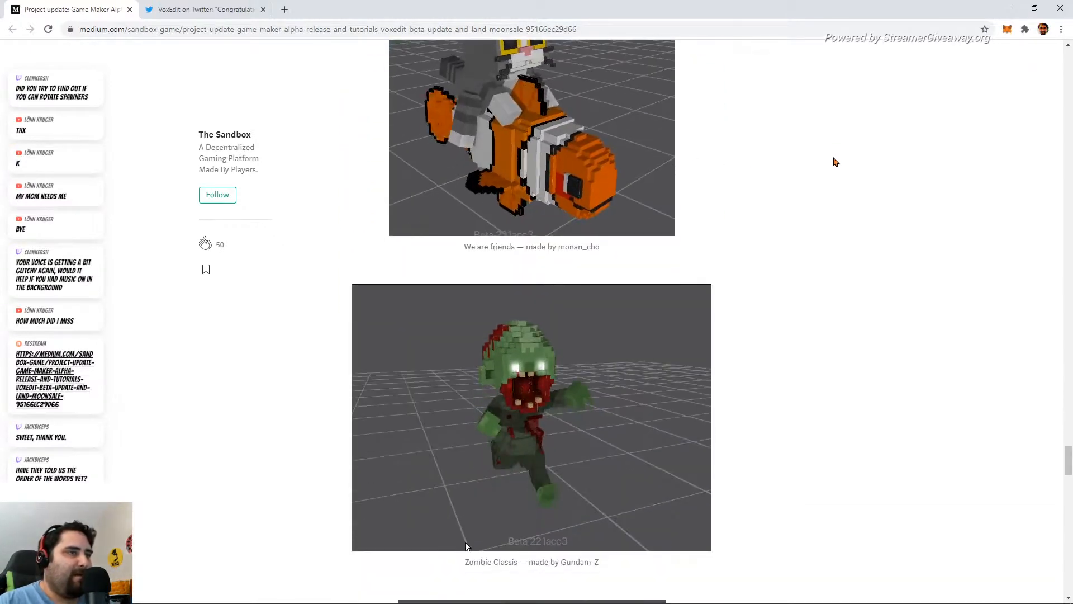
{"action": "scroll", "coordinate": [834, 163], "scroll_direction": "down", "scroll_amount": 6}
{"action": "scroll", "coordinate": [881, 161], "scroll_direction": "up", "scroll_amount": 2}
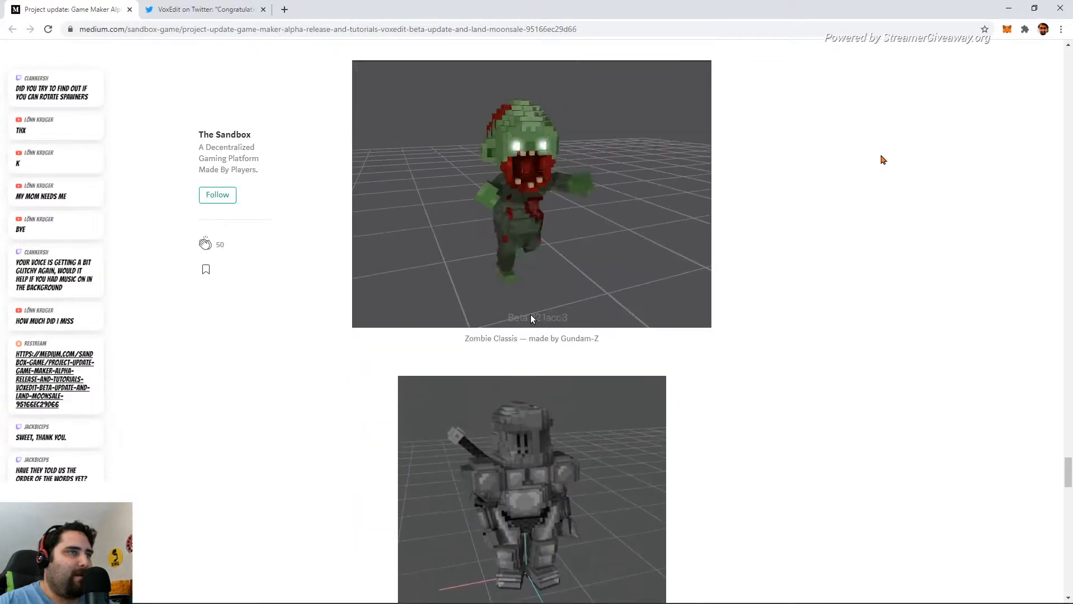
{"action": "scroll", "coordinate": [922, 316], "scroll_direction": "down", "scroll_amount": 2}
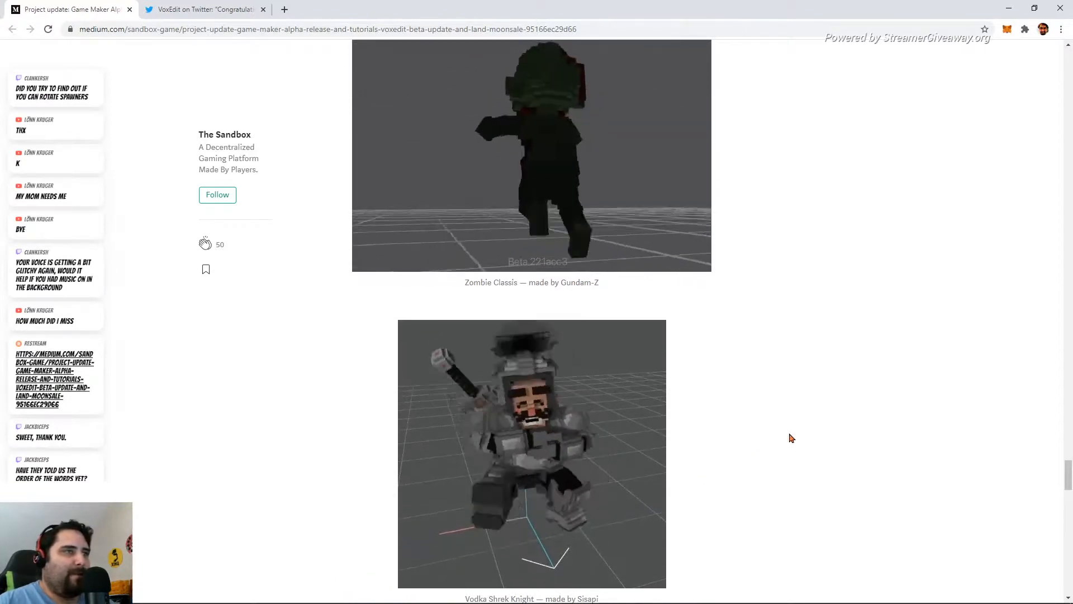
- Read the weekly contest participation note and the Weekly Saturday Stream section with its live stream schedule
{"action": "scroll", "coordinate": [791, 437], "scroll_direction": "down", "scroll_amount": 2}
{"action": "scroll", "coordinate": [791, 438], "scroll_direction": "down", "scroll_amount": 6}
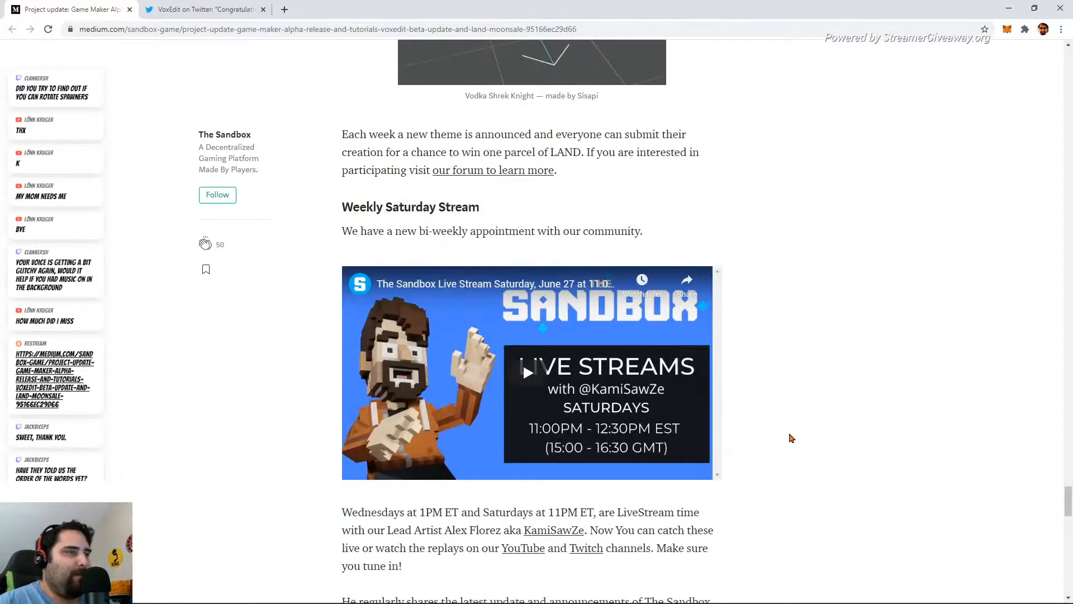
{"action": "scroll", "coordinate": [791, 438], "scroll_direction": "down", "scroll_amount": 4}
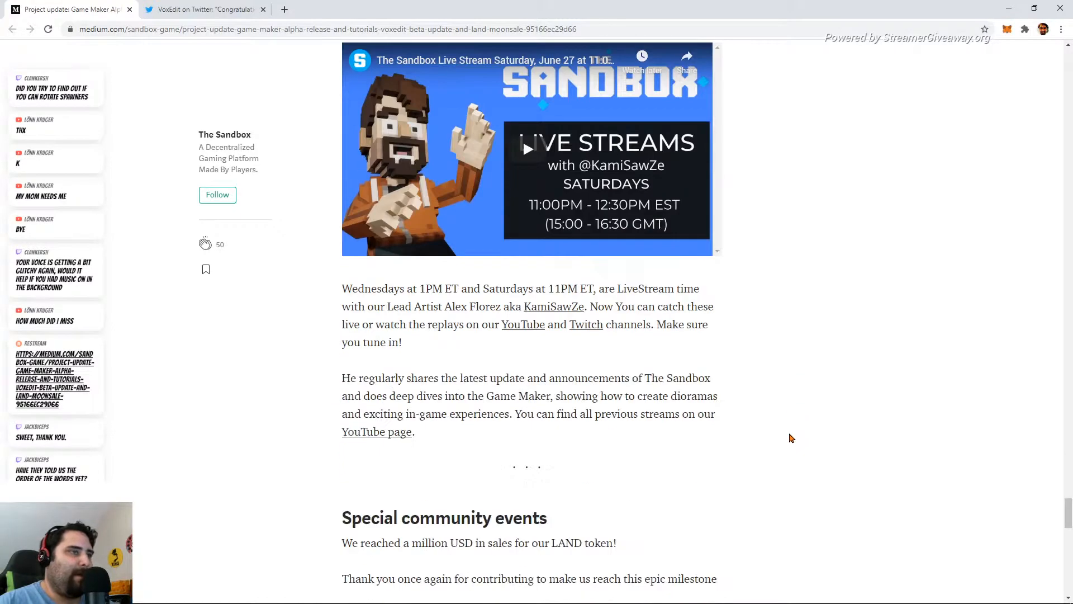
{"action": "scroll", "coordinate": [791, 438], "scroll_direction": "up", "scroll_amount": 8}
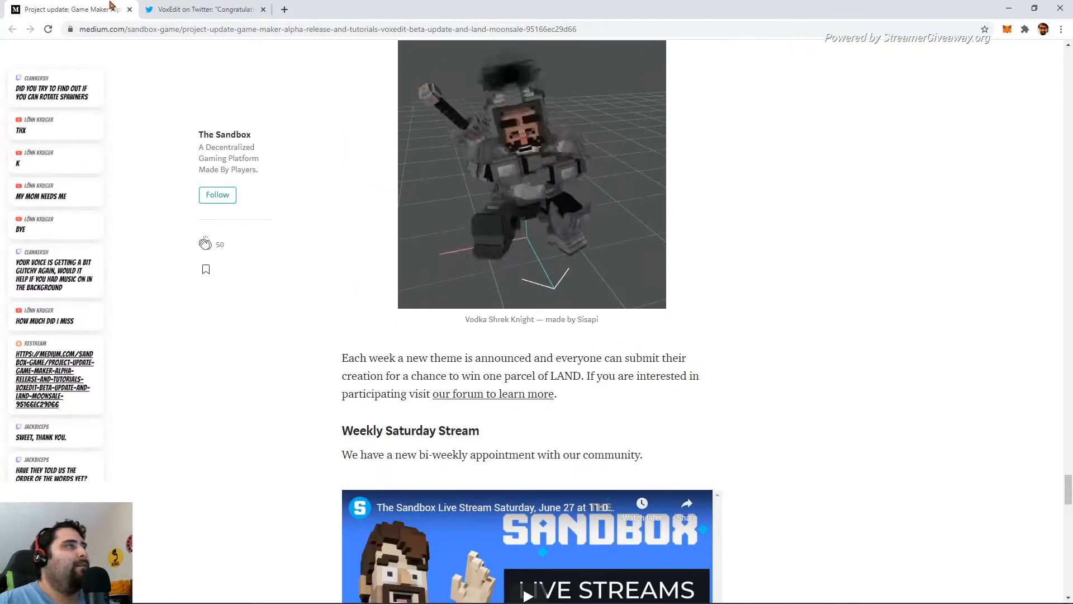
- Show and close the VoxEdit tweet about the weekly contest winners, and close the project update after skimming to its end
{"action": "left_click", "coordinate": [184, 9]}
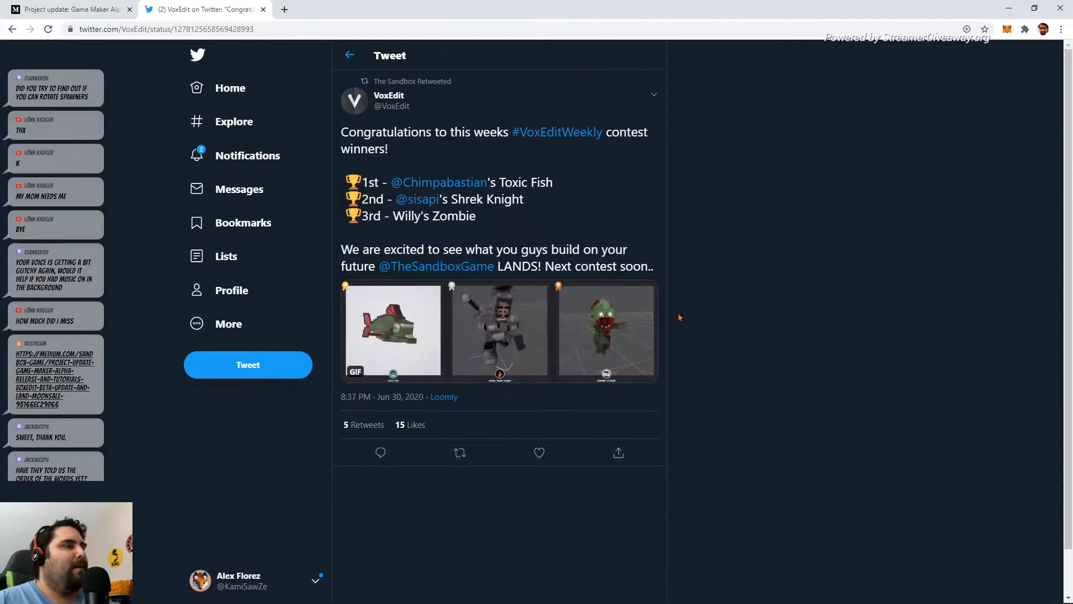
{"action": "left_click", "coordinate": [262, 9]}
{"action": "scroll", "coordinate": [864, 438], "scroll_direction": "down", "scroll_amount": 20}
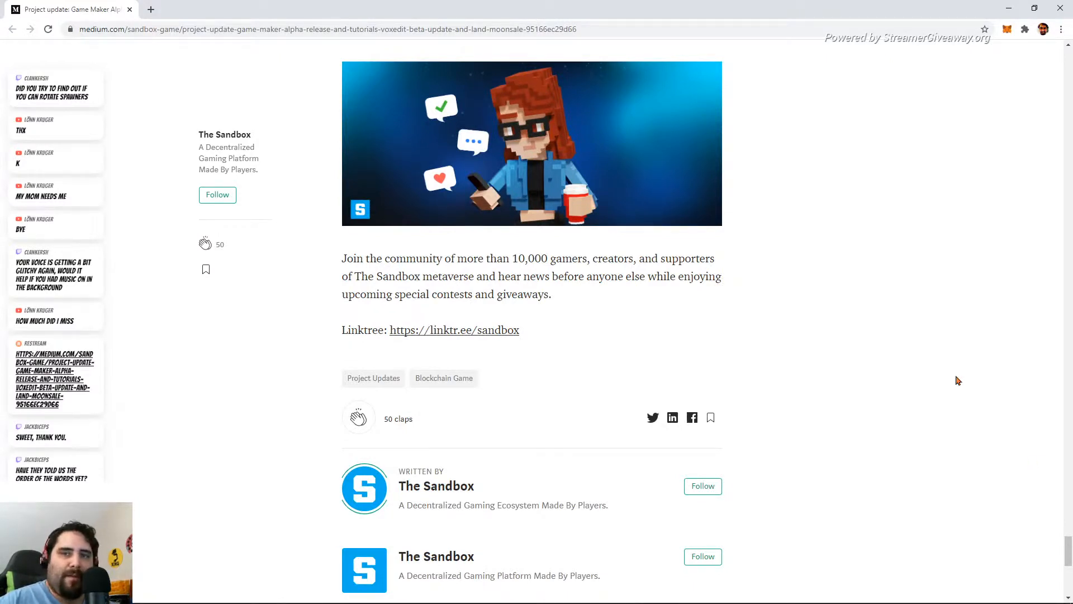
{"action": "left_click", "coordinate": [130, 9]}
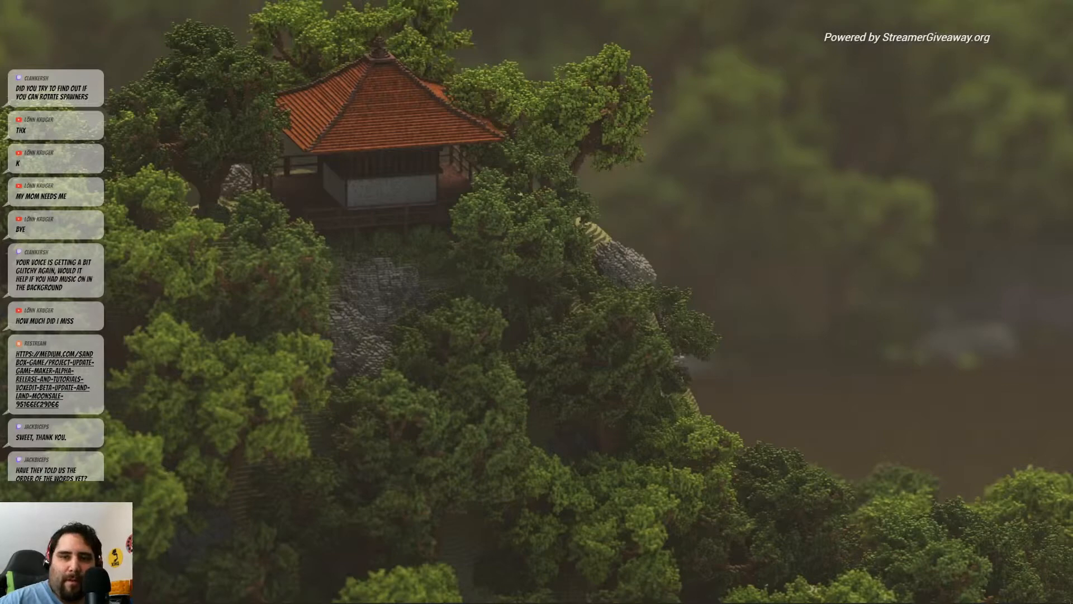
- Open a File Explorer window and move it off the shared screen
{"action": "key", "text": "super+e"}
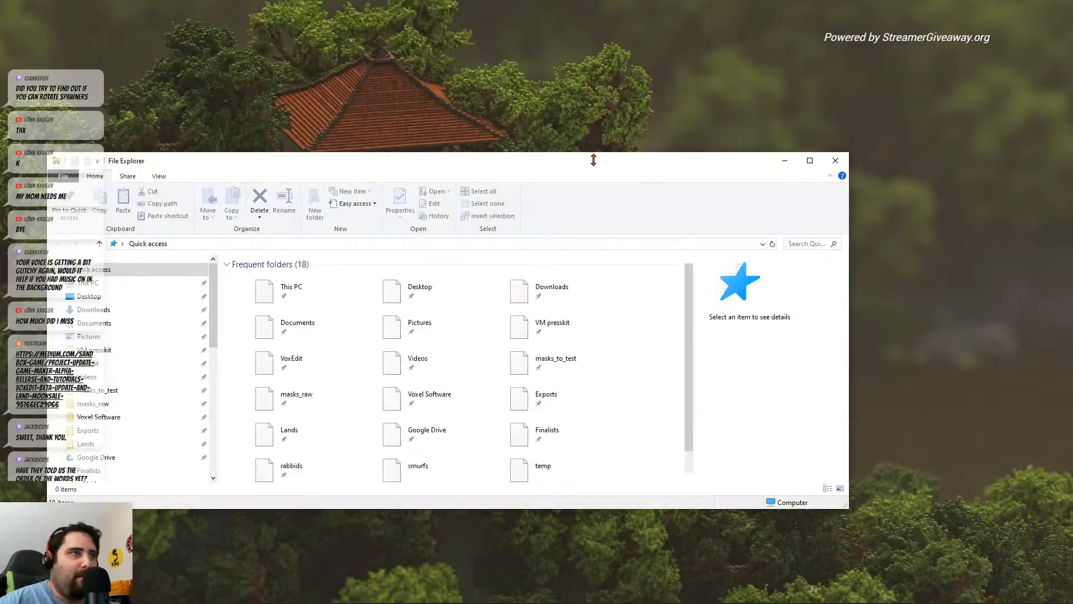
{"action": "left_click_drag", "start_coordinate": [592, 158], "coordinate": [1072, 167]}
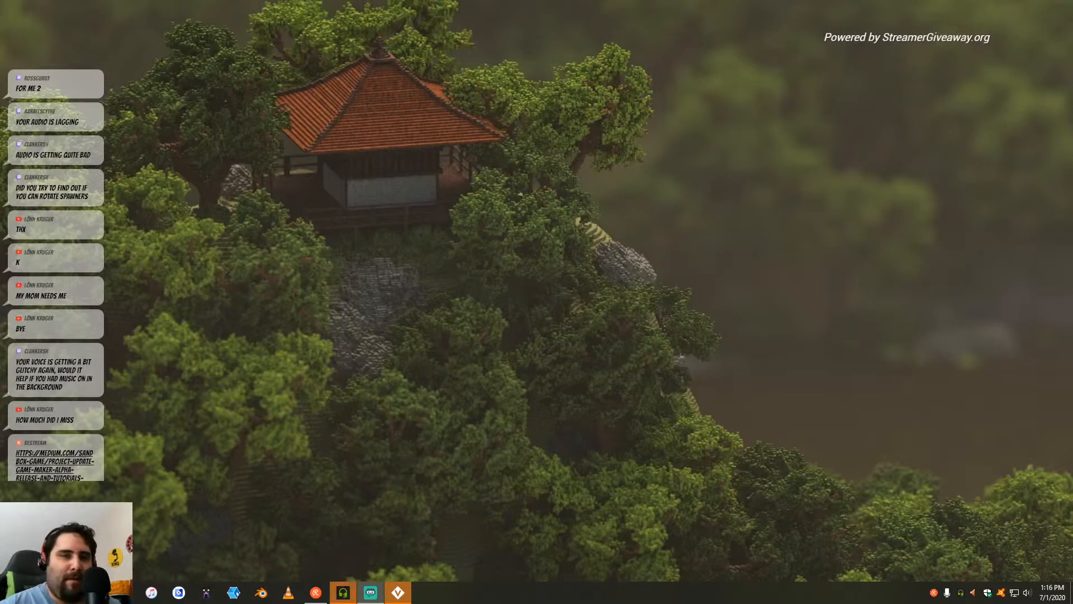
- Quit the NVIDIA RTX Voice background application
{"action": "right_click", "coordinate": [962, 594]}
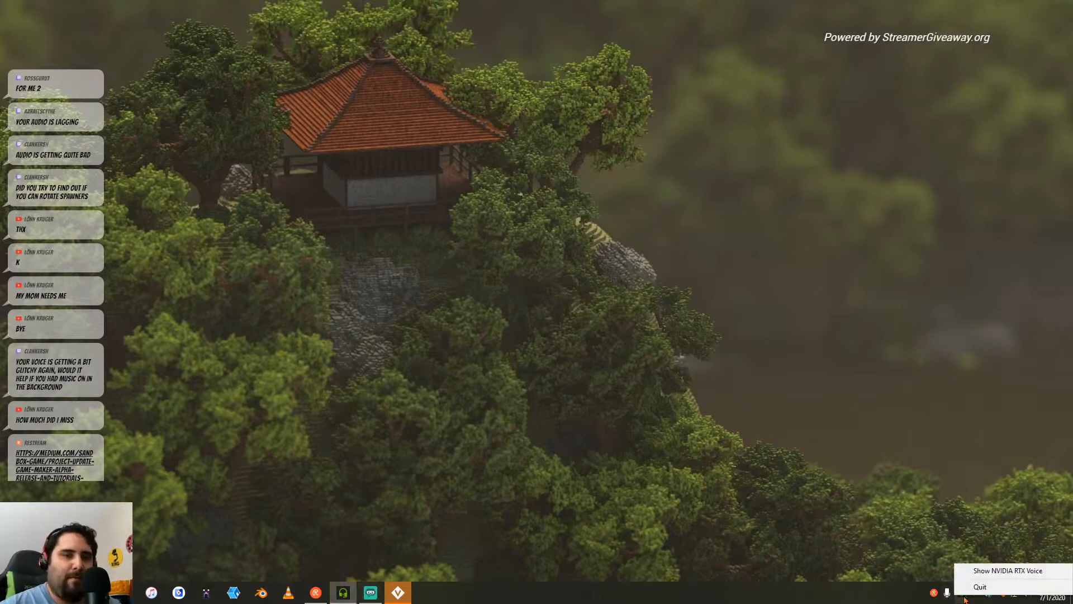
{"action": "left_click", "coordinate": [992, 588]}
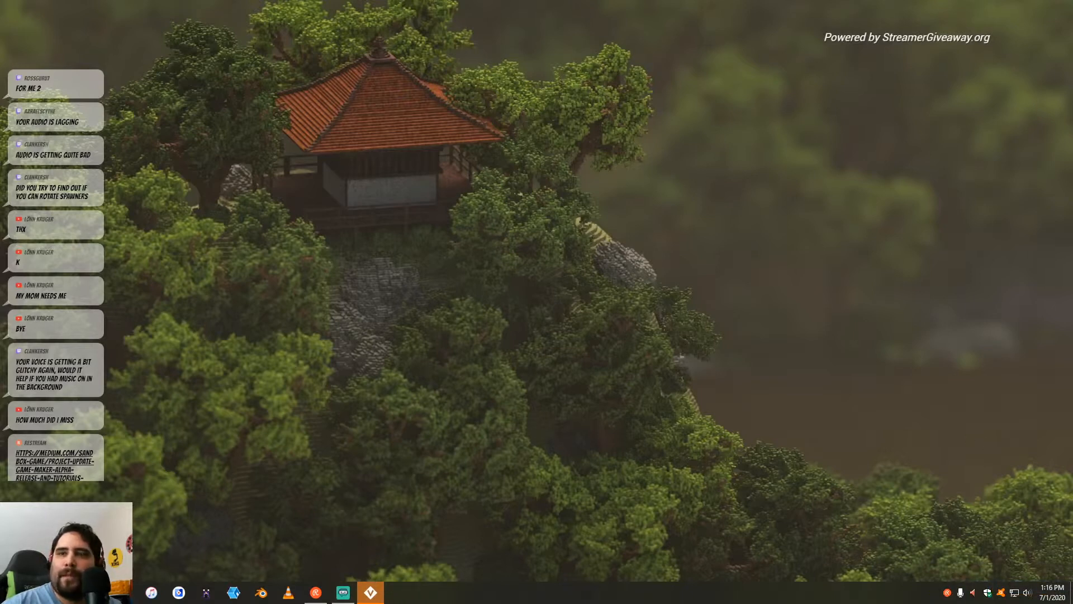
- Bring the VoxEdit window onto the shared screen and maximize it
{"action": "left_click_drag", "start_coordinate": [933, 277], "coordinate": [217, 33]}
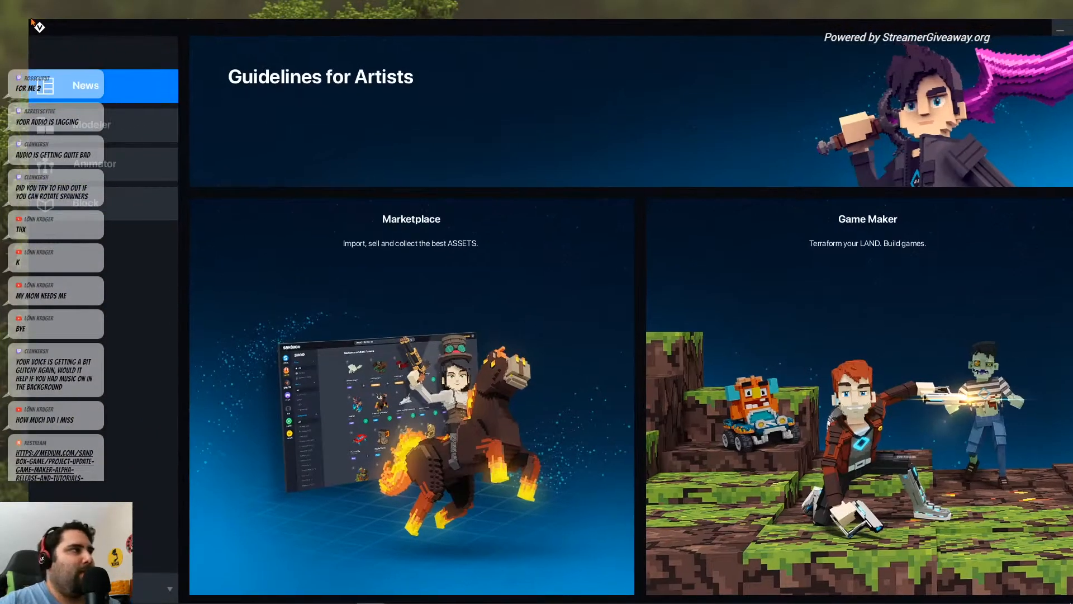
{"action": "left_click_drag", "start_coordinate": [732, 24], "coordinate": [675, 17]}
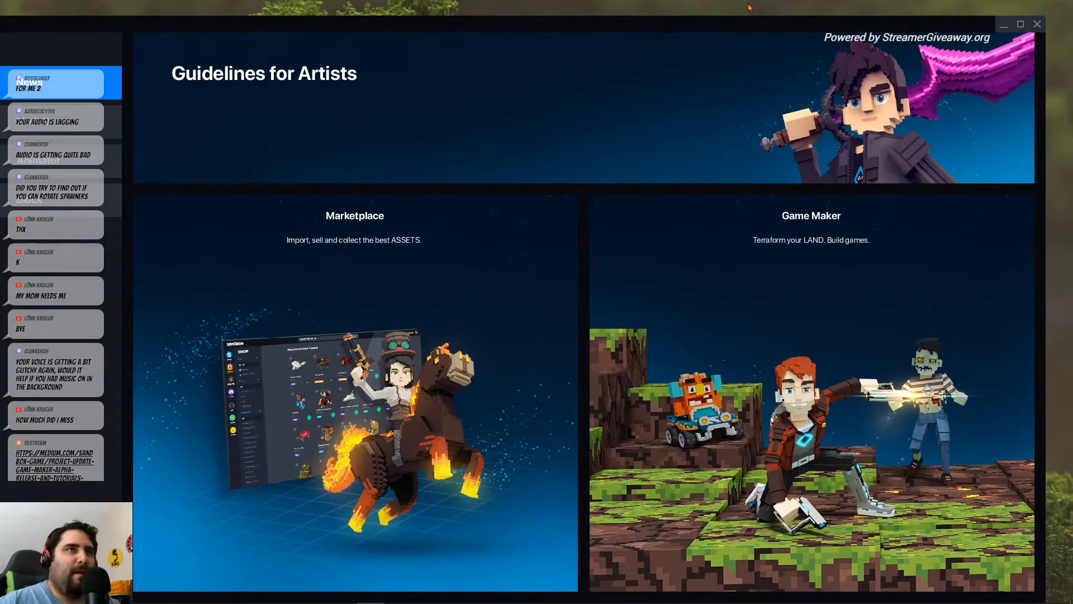
{"action": "double_click", "coordinate": [757, 24]}
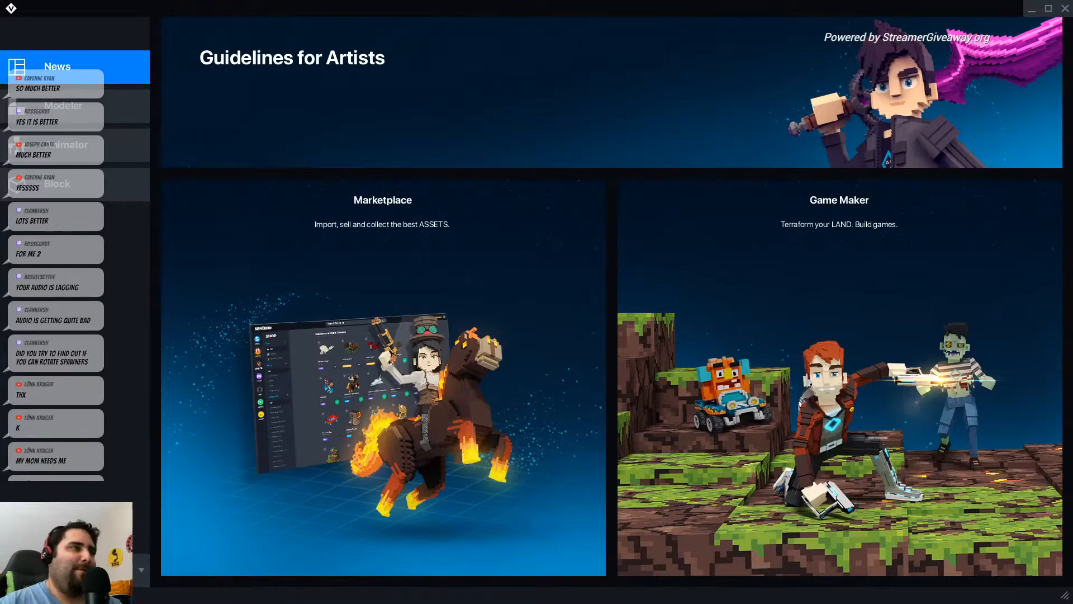
- Start a new asset in VoxEdit's Animator and choose the live demo folder as the rig's save location
{"action": "left_click", "coordinate": [67, 146]}
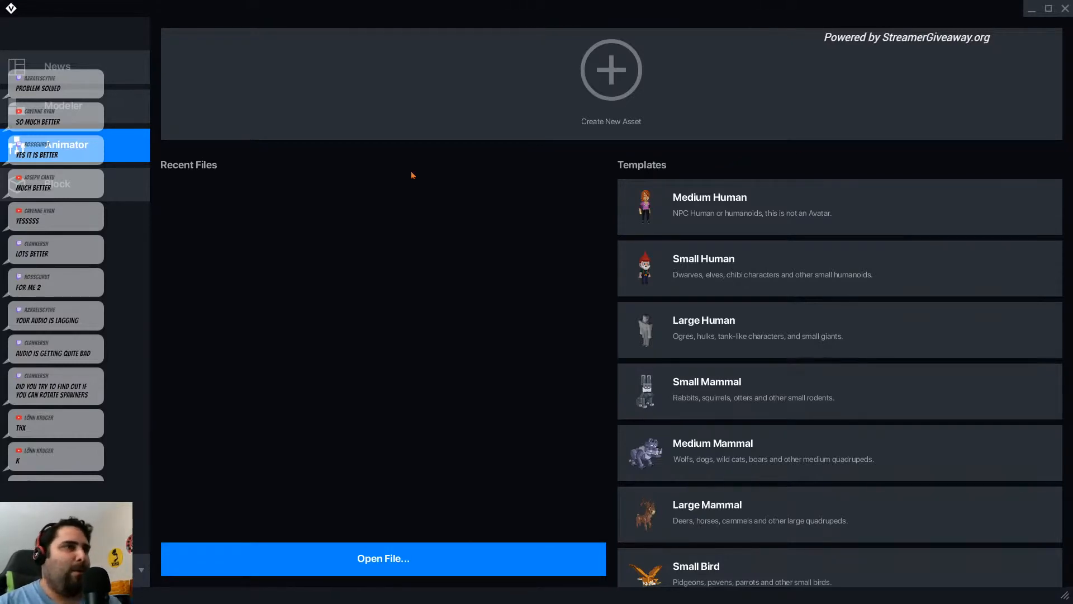
{"action": "left_click", "coordinate": [621, 84]}
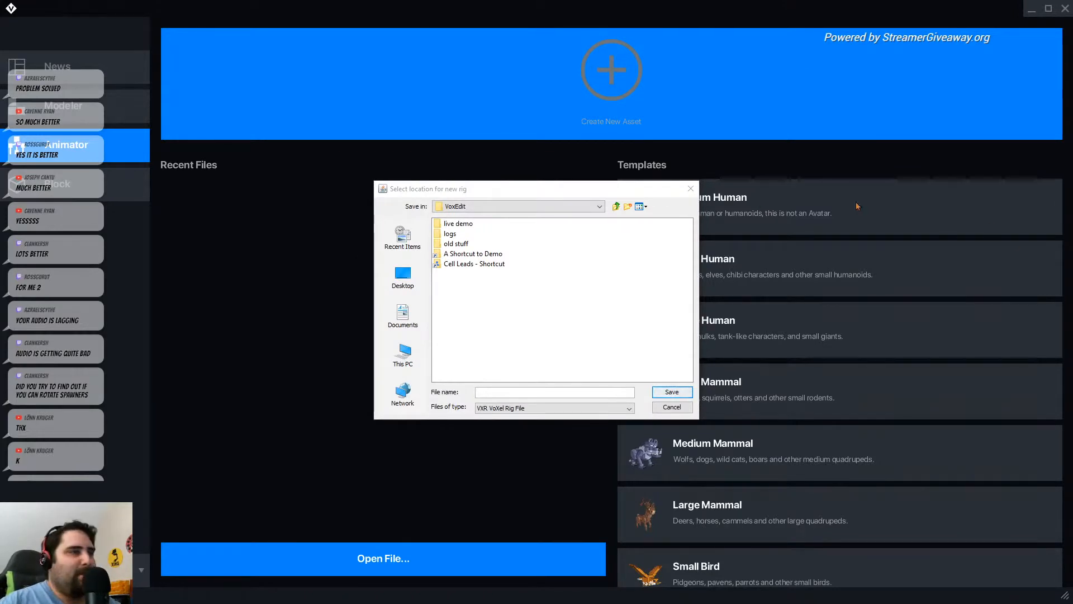
{"action": "left_click_drag", "start_coordinate": [465, 192], "coordinate": [532, 209]}
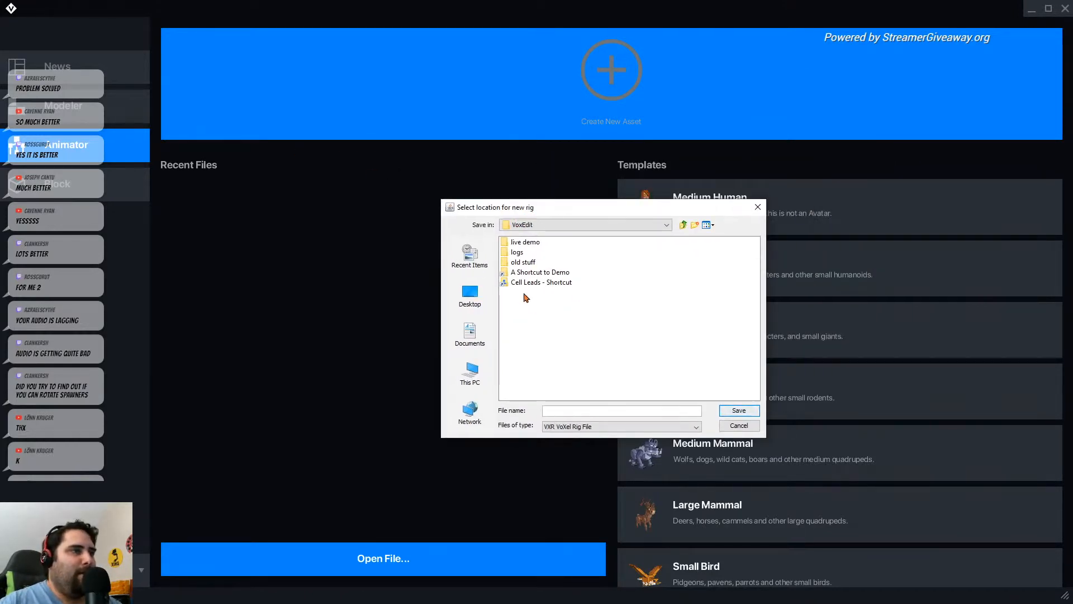
{"action": "double_click", "coordinate": [530, 242]}
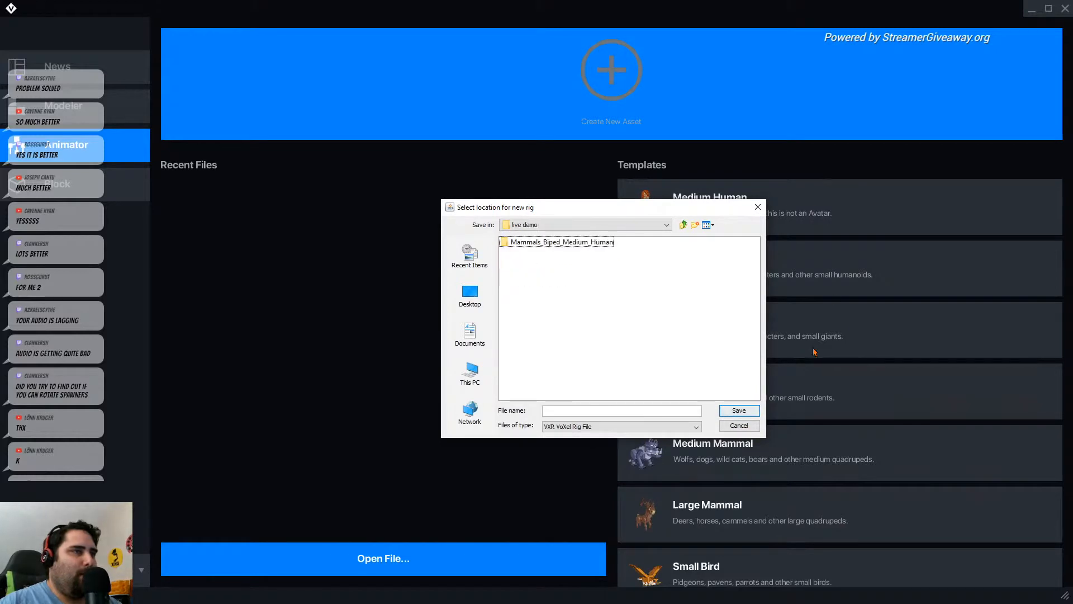
{"action": "left_click", "coordinate": [575, 410]}
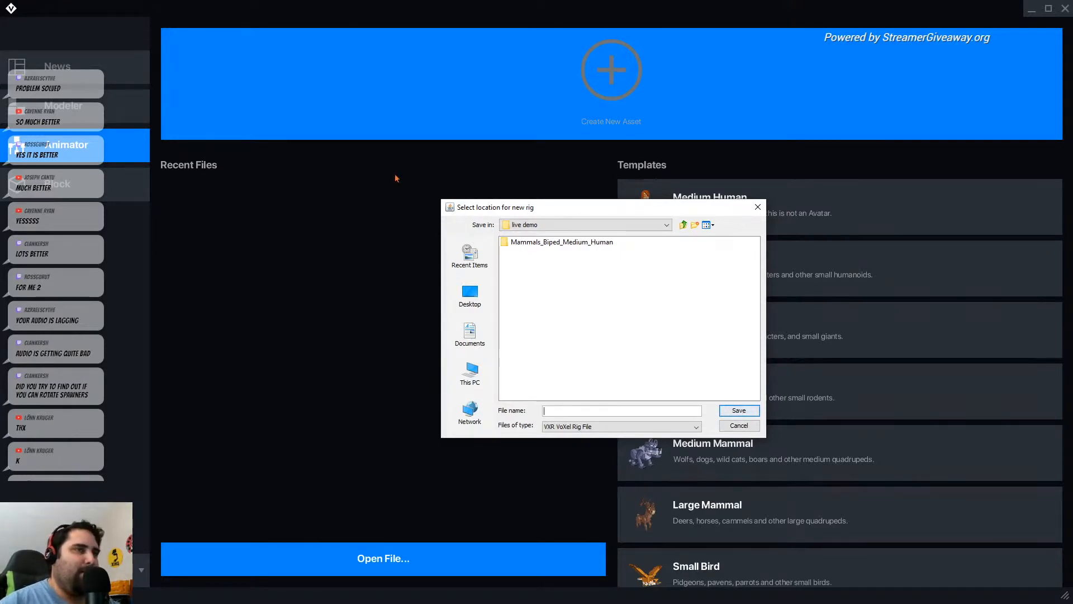
{"action": "left_click_drag", "start_coordinate": [606, 208], "coordinate": [523, 226]}
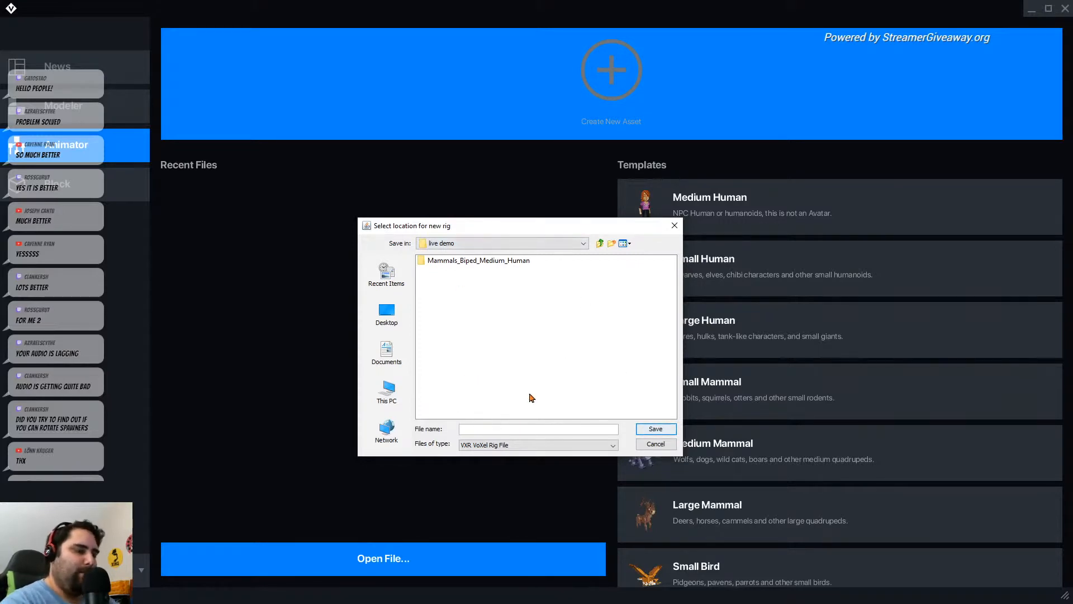
- Name the new rig "swing axe" and save it as a VXR file
{"action": "type", "text": "swi"}
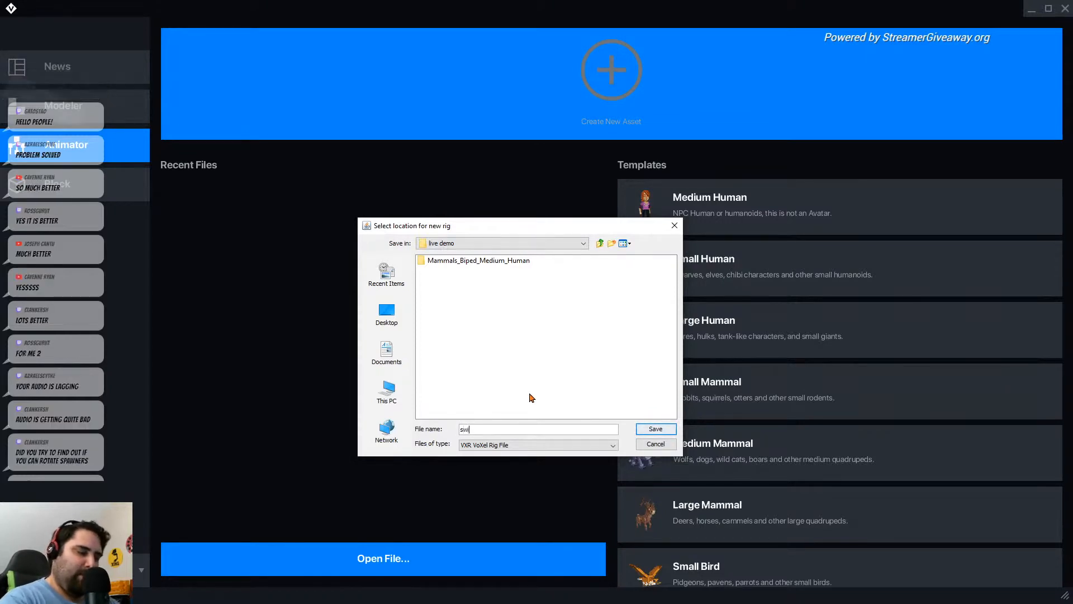
{"action": "type", "text": "ng axe"}
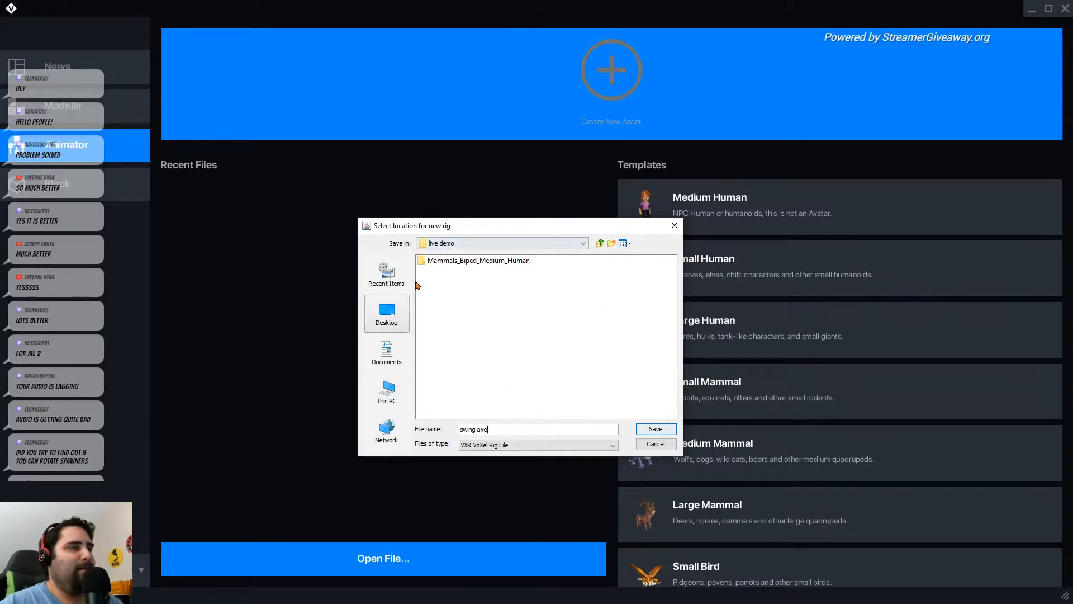
{"action": "left_click", "coordinate": [655, 430]}
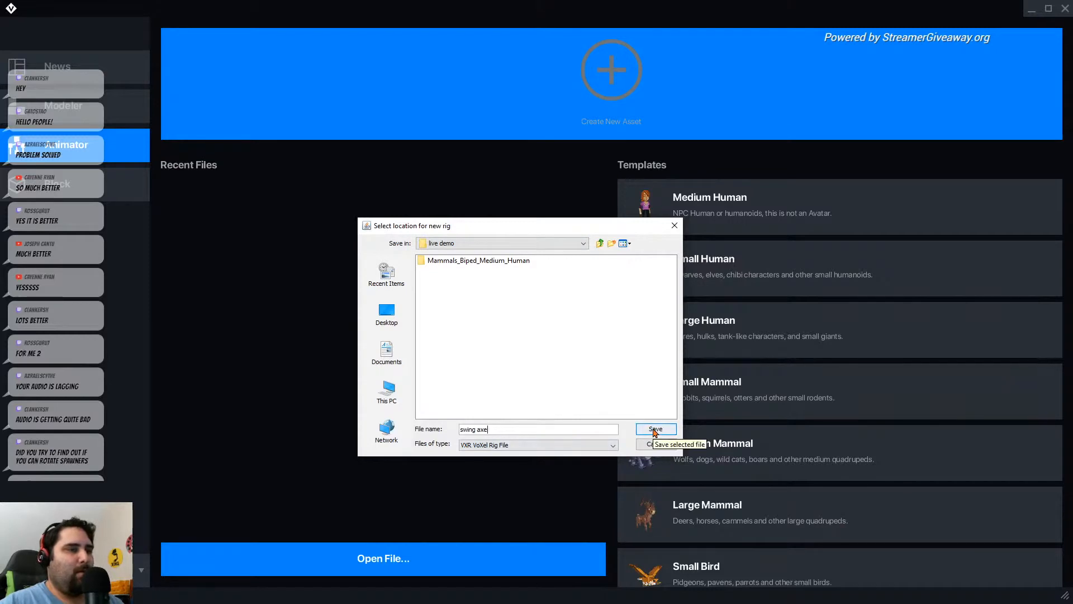
{"action": "left_click", "coordinate": [655, 431]}
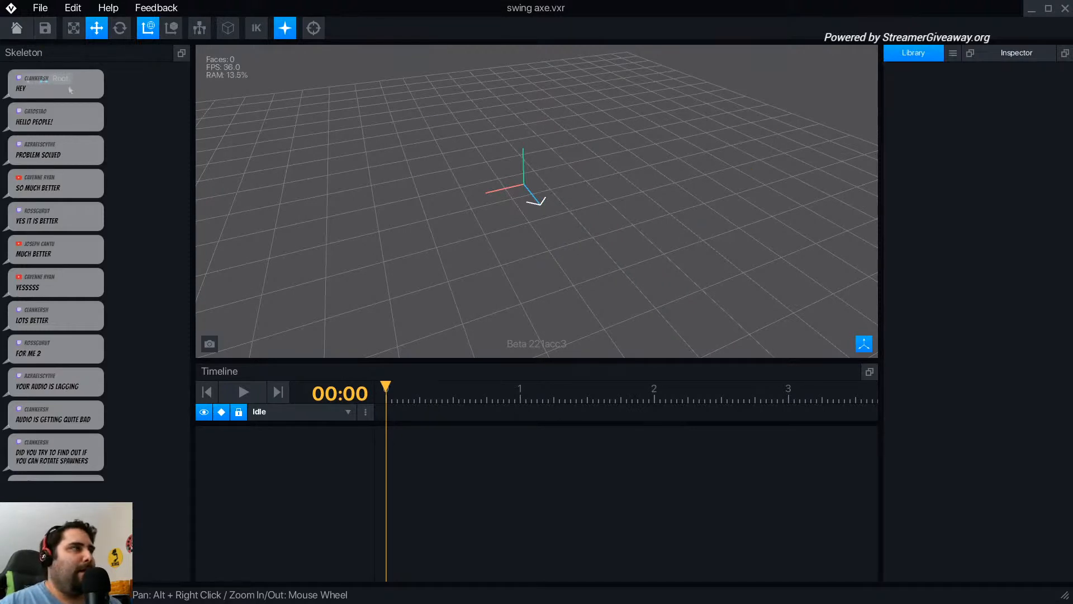
{"action": "left_click", "coordinate": [954, 56]}
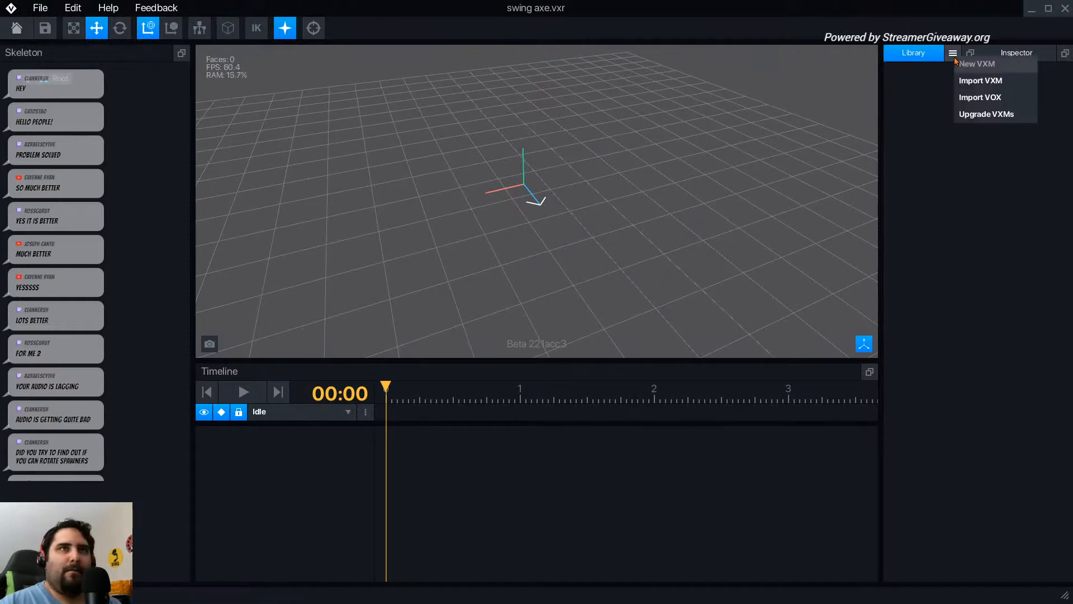
{"action": "left_click", "coordinate": [995, 88]}
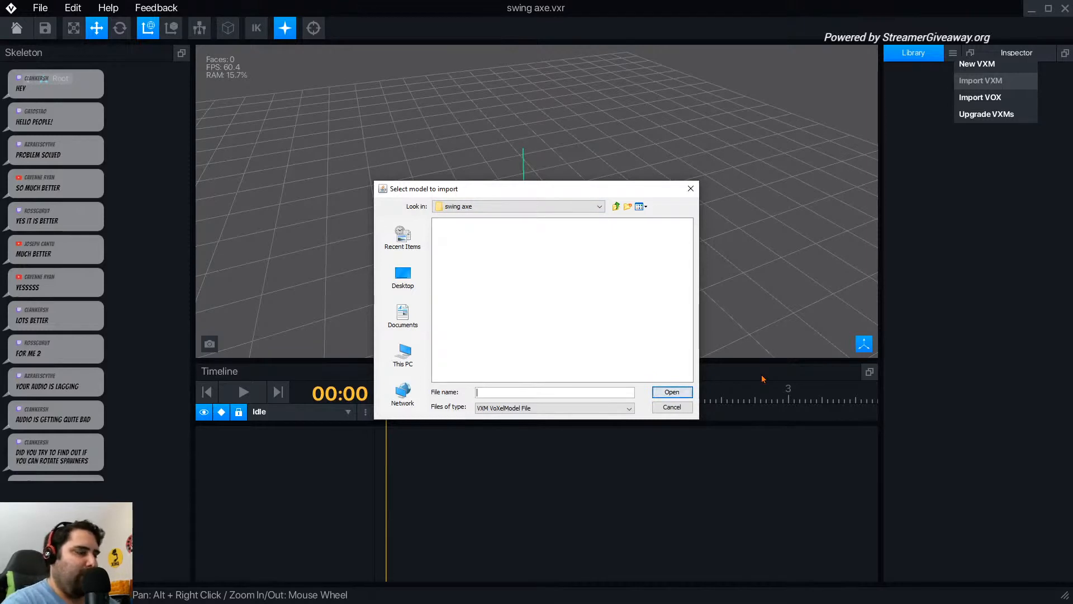
{"action": "type", "text": "xle"}
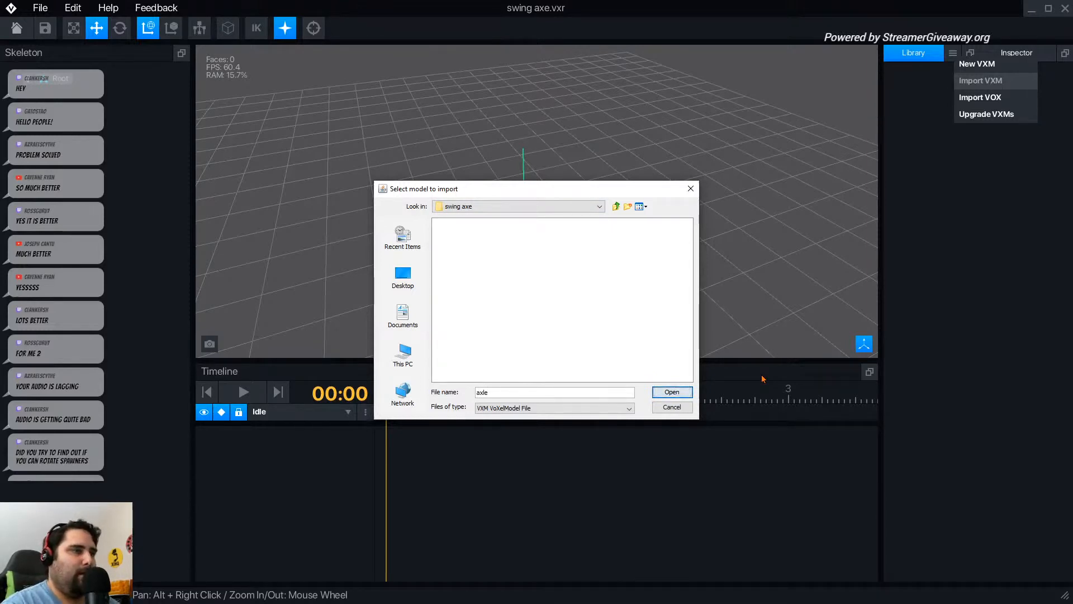
{"action": "key", "text": "BackSpace"}
{"action": "key", "text": "BackSpace"}
{"action": "type", "text": "el"}
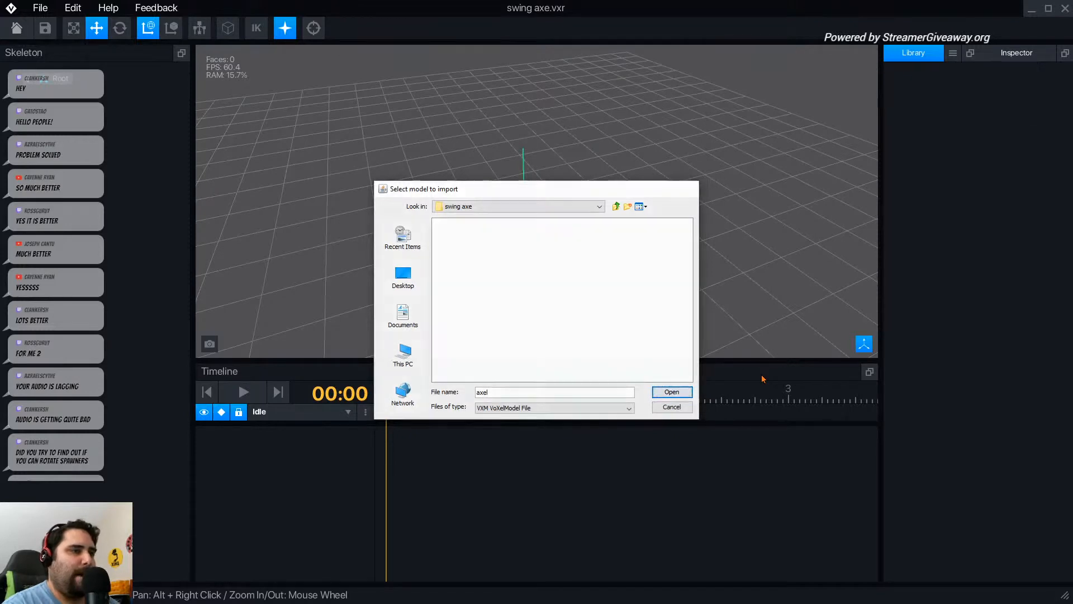
{"action": "key", "text": "Return"}
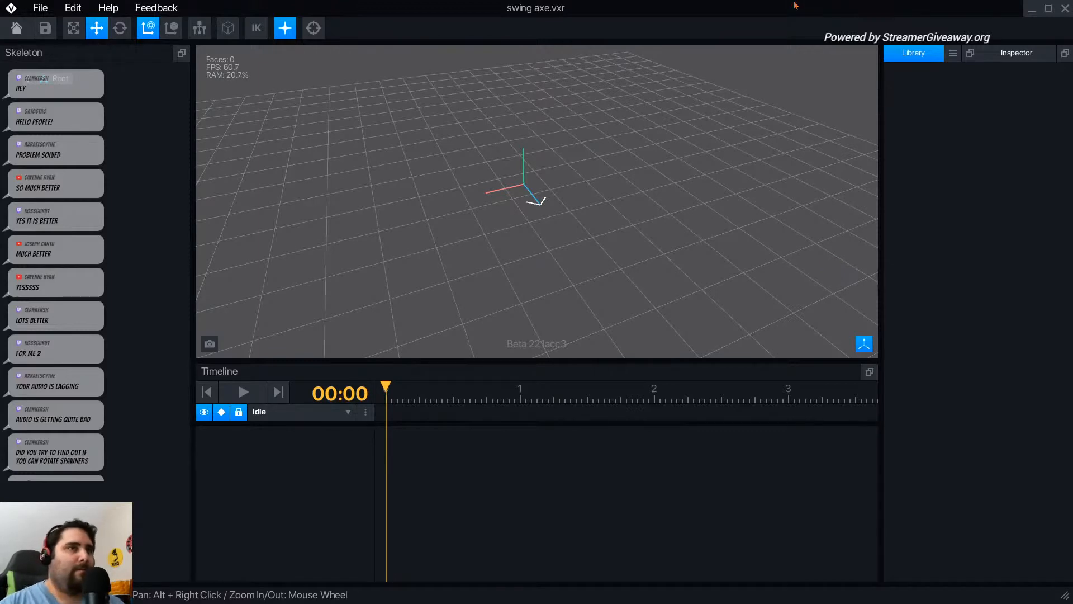
- Create a new VXM model named "axek" in the swing axe folder
{"action": "left_click", "coordinate": [956, 56]}
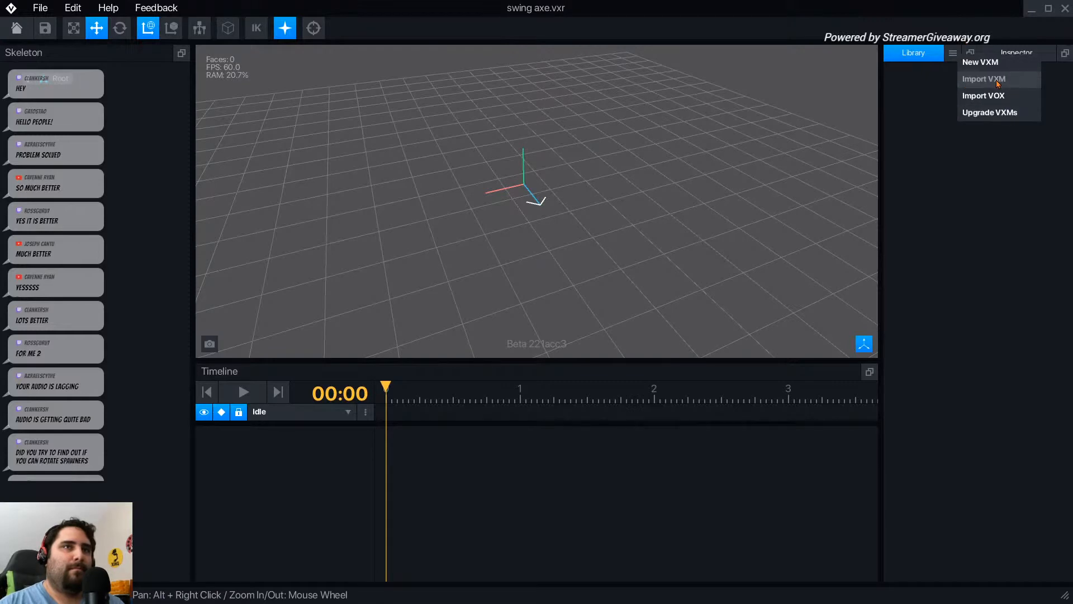
{"action": "left_click", "coordinate": [1000, 62]}
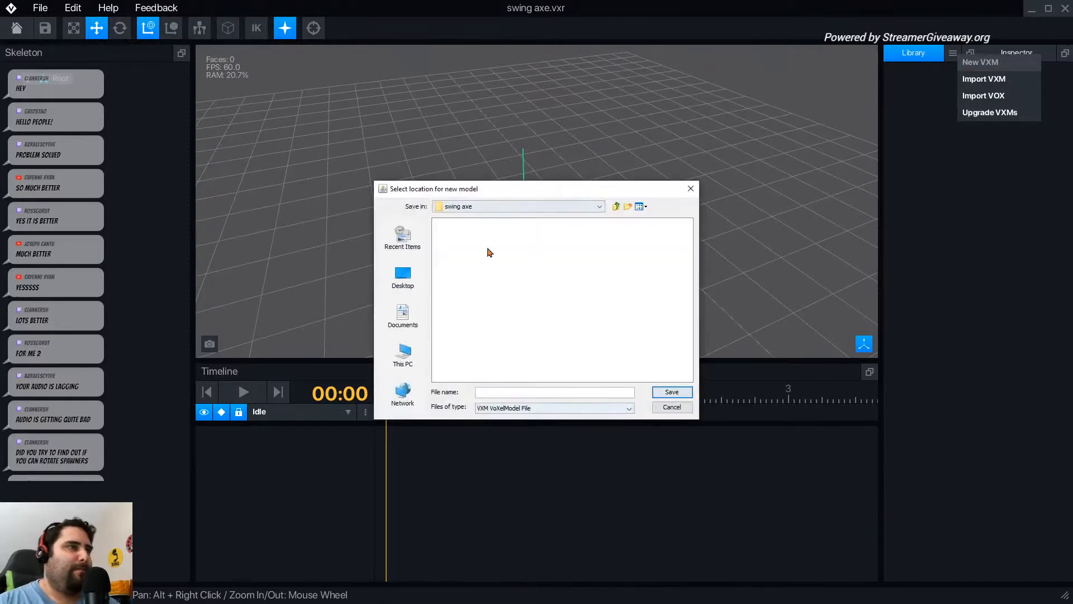
{"action": "type", "text": "axe"}
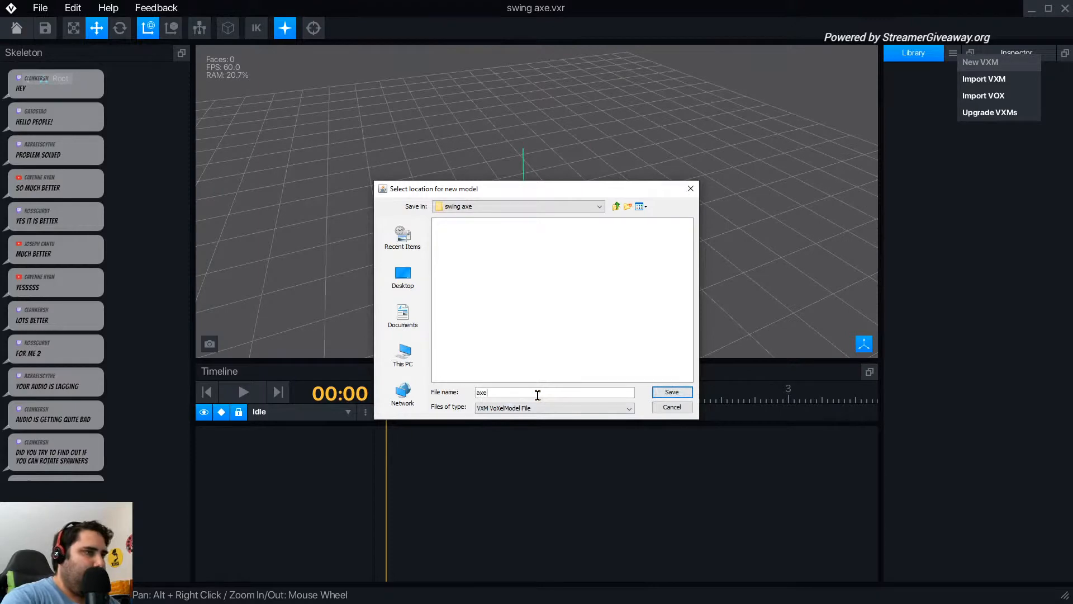
{"action": "key", "text": "Return"}
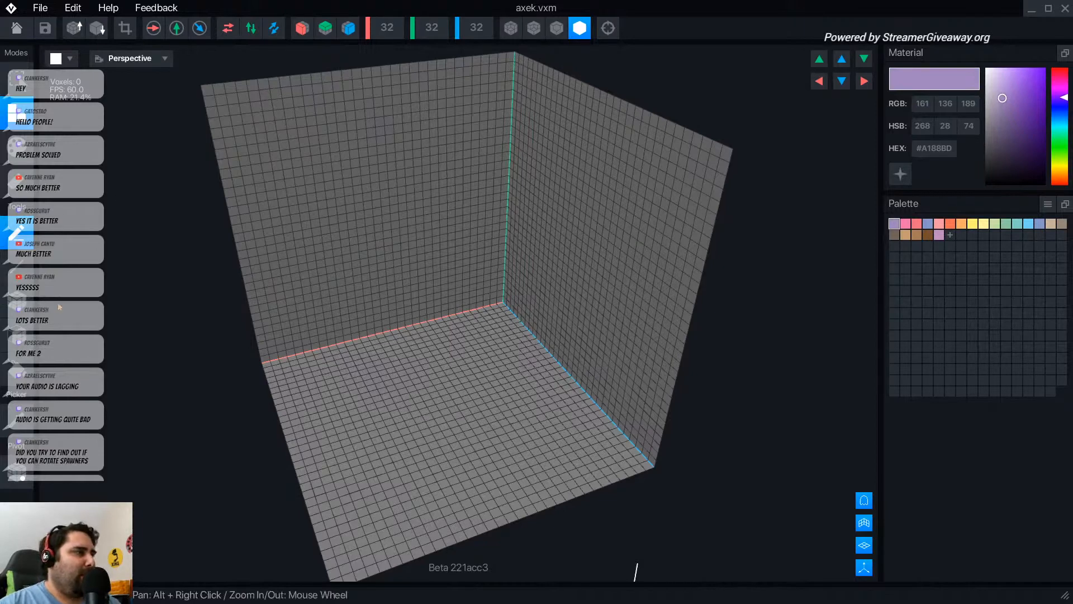
- Choose the box tool and the grey-brown palette colour #988676 for building the model
{"action": "left_click", "coordinate": [17, 300]}
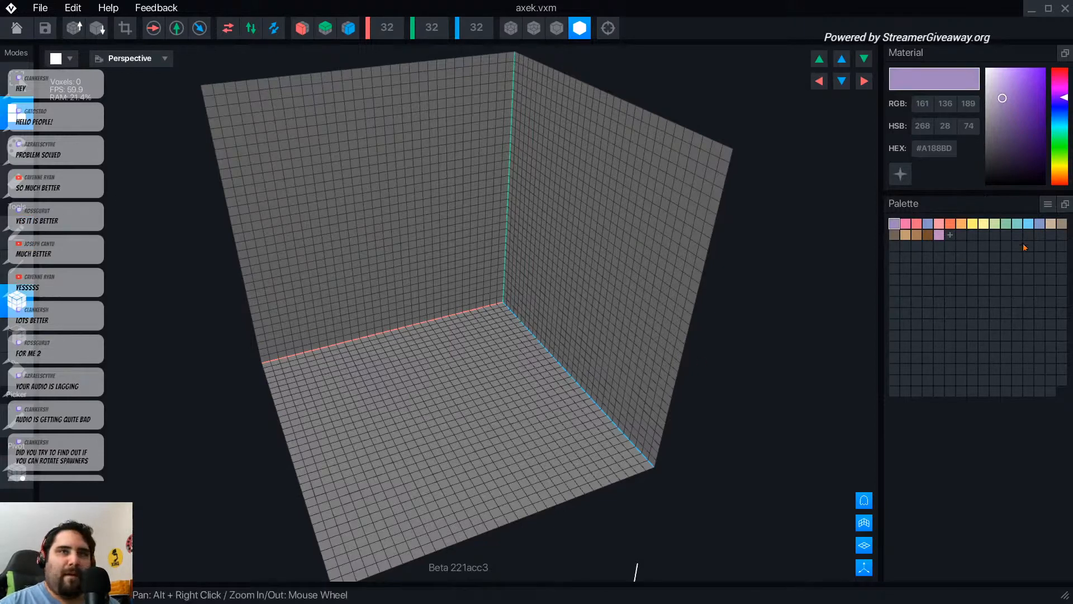
{"action": "left_click", "coordinate": [1062, 224]}
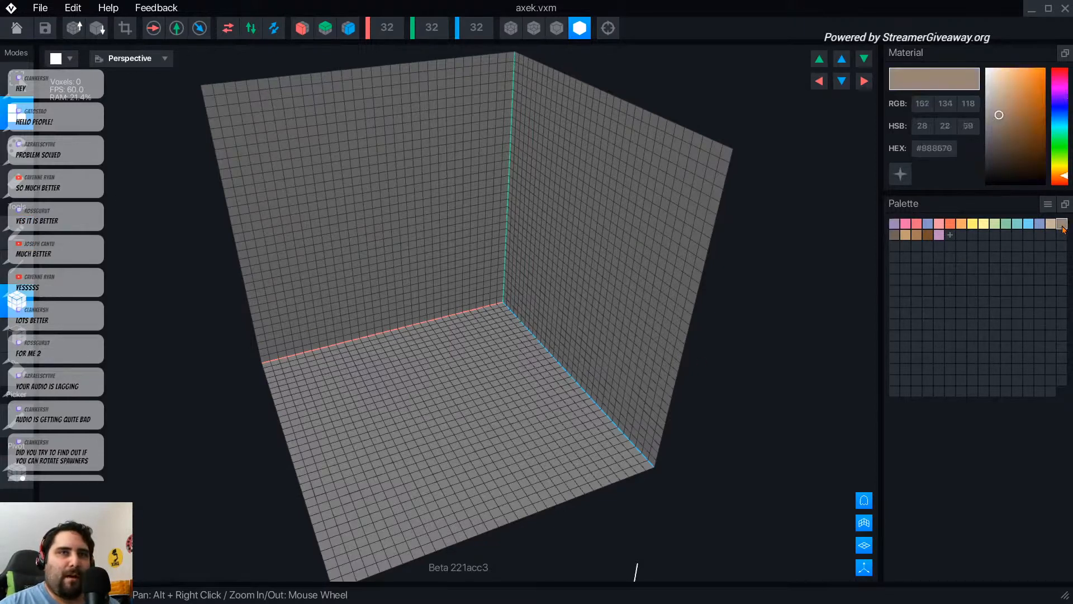
{"action": "right_click_drag", "start_coordinate": [382, 341], "coordinate": [393, 328]}
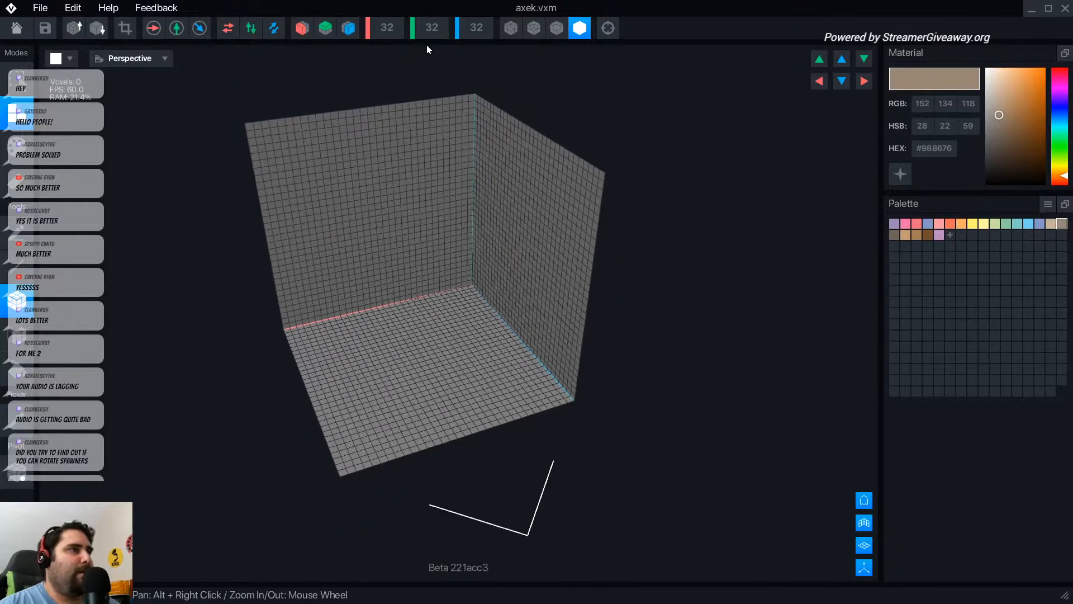
- Set the model grid's X and Y sizes to 8 and fill the whole volume with one solid box
{"action": "left_click", "coordinate": [386, 29]}
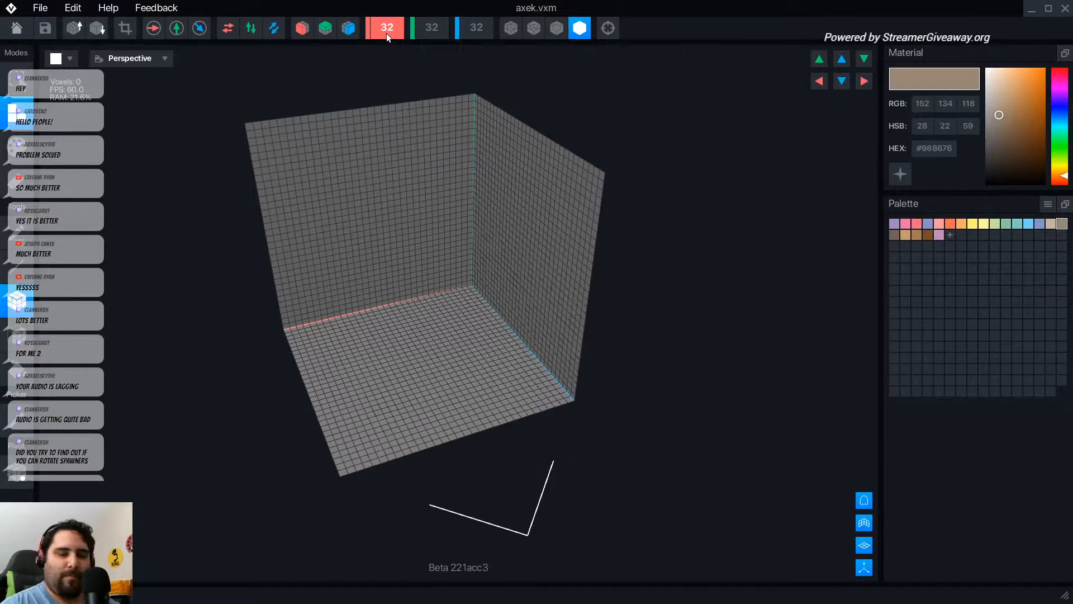
{"action": "left_click", "coordinate": [444, 28]}
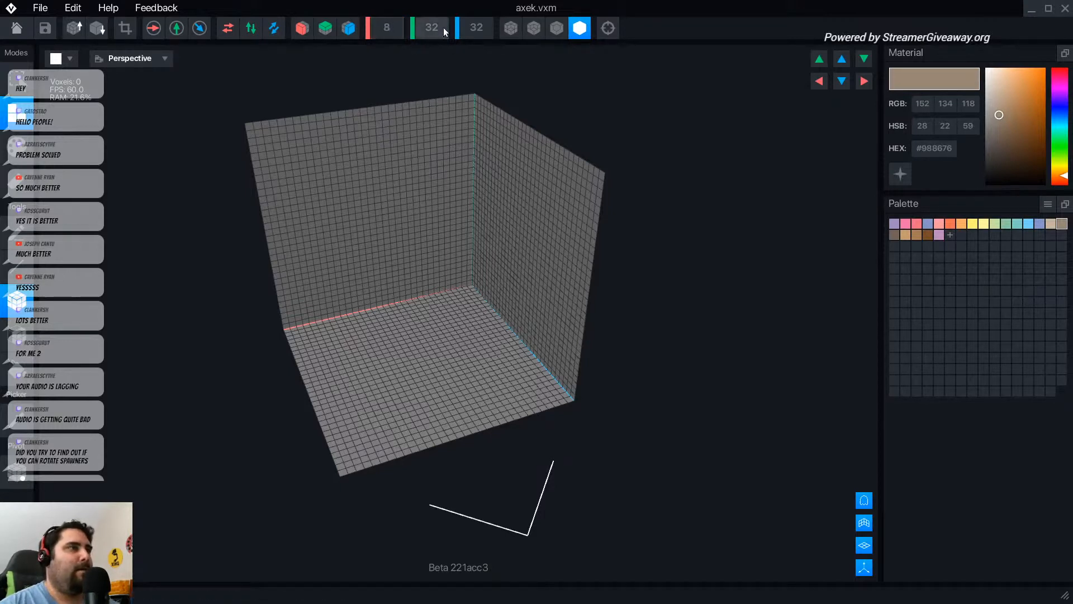
{"action": "type", "text": "8"}
{"action": "key", "text": "Return"}
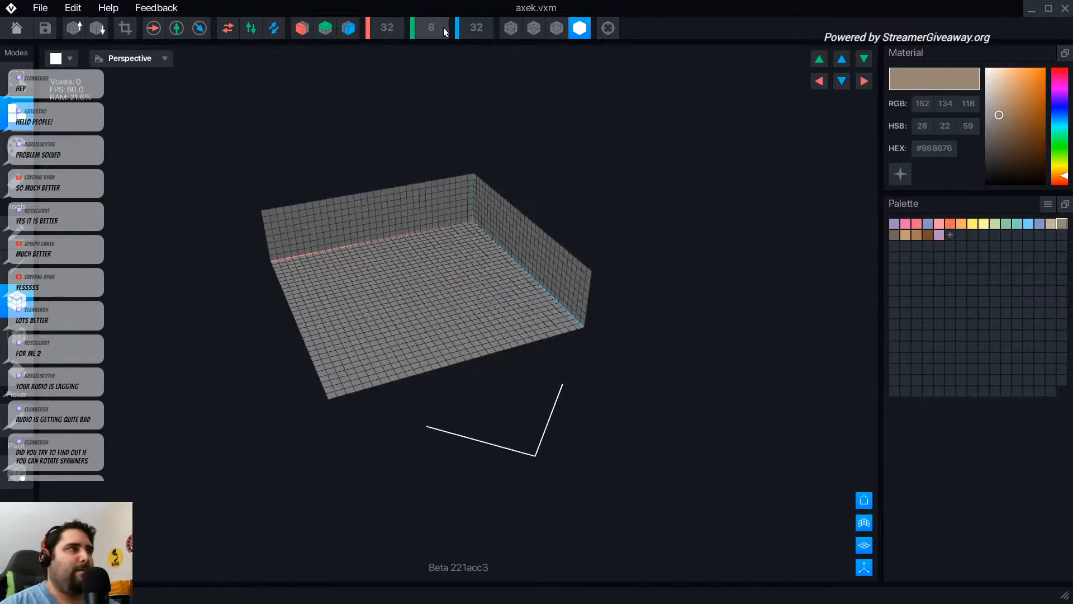
{"action": "left_click", "coordinate": [398, 28]}
{"action": "type", "text": "8"}
{"action": "key", "text": "Return"}
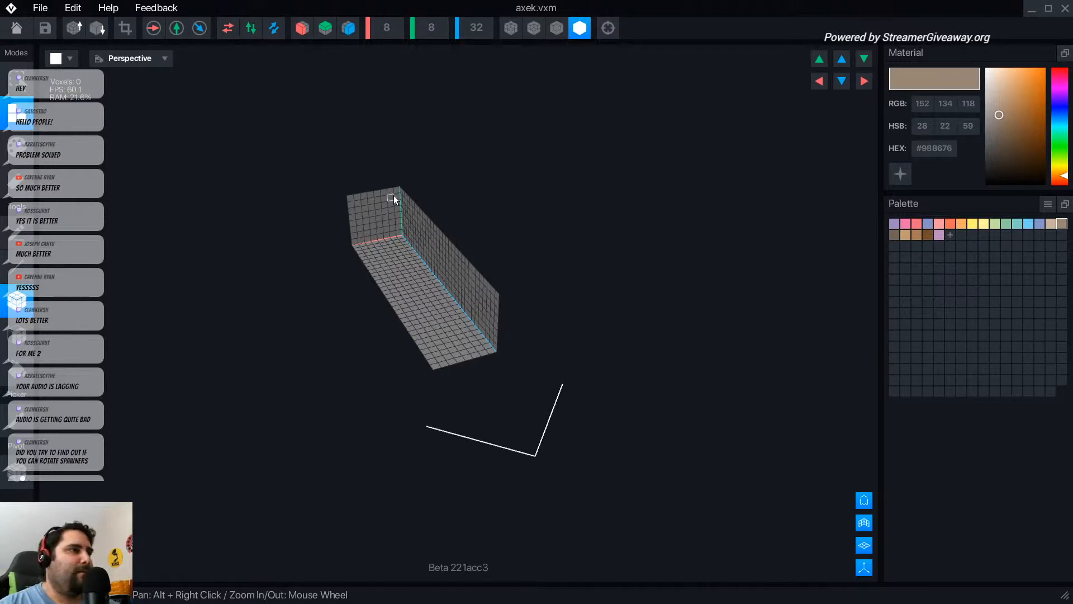
{"action": "left_click_drag", "start_coordinate": [398, 189], "coordinate": [434, 370]}
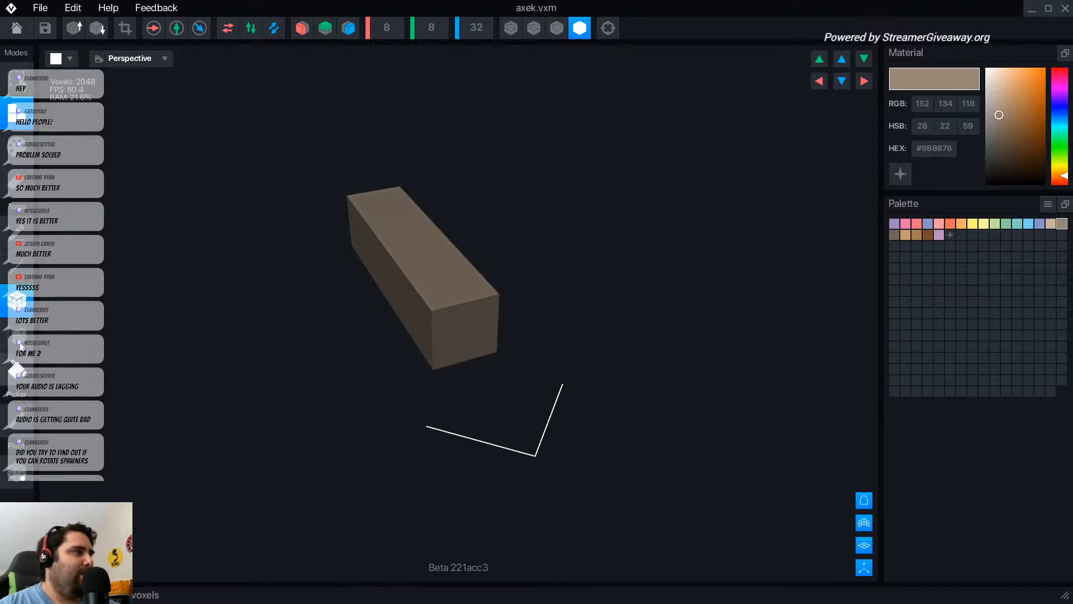
- Paint an inset square in beige #C7B29B on both end faces of the beam
{"action": "left_click", "coordinate": [17, 147]}
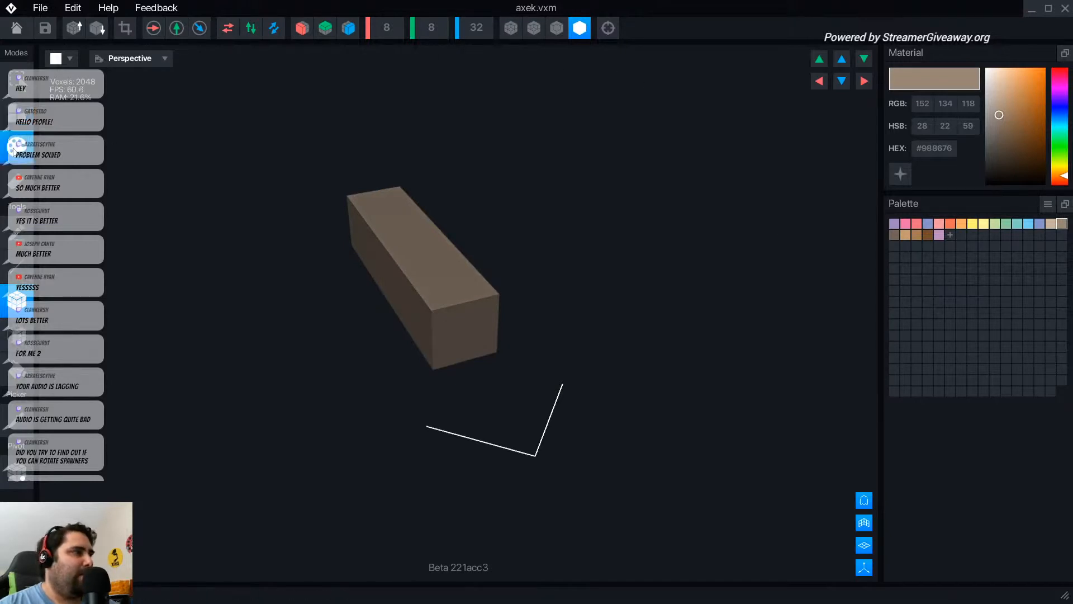
{"action": "left_click", "coordinate": [1051, 224]}
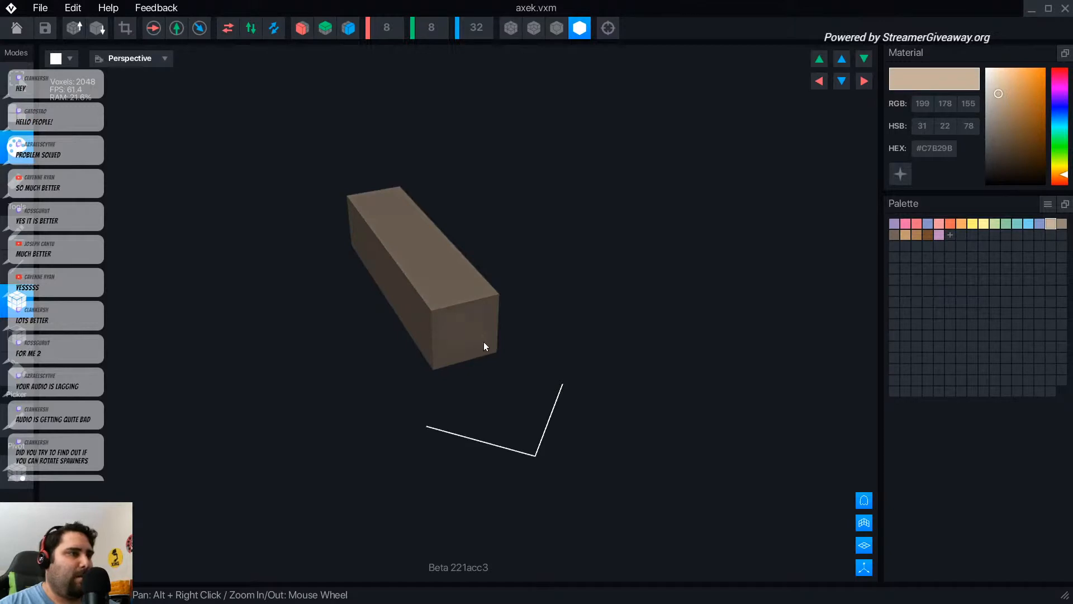
{"action": "right_click_drag", "start_coordinate": [645, 393], "coordinate": [246, 326]}
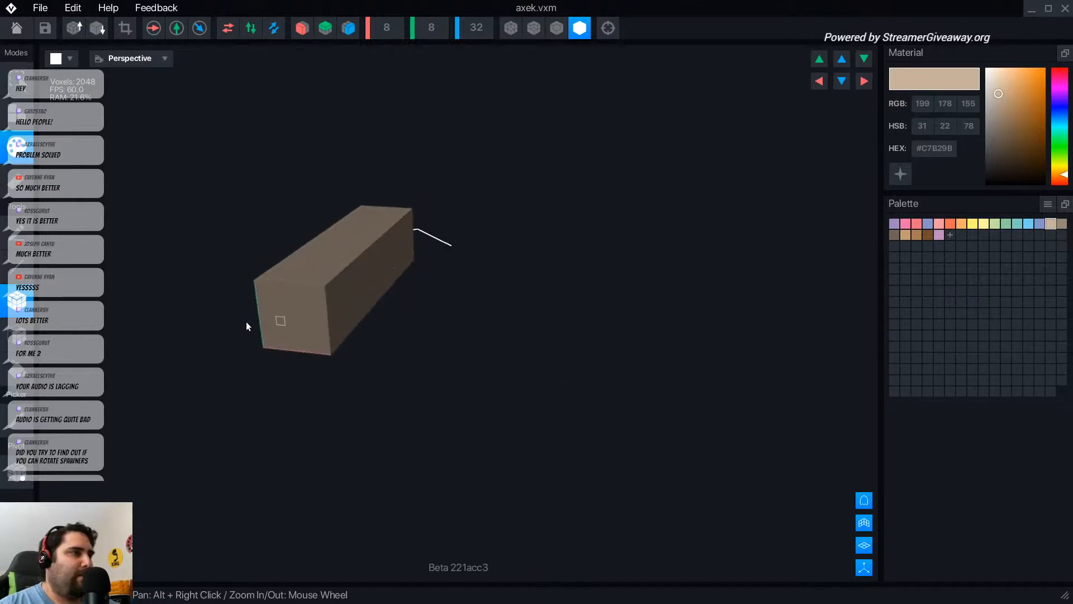
{"action": "left_click", "coordinate": [317, 339]}
{"action": "mouse_move", "coordinate": [379, 274]}
{"action": "right_mouse_down"}
{"action": "mouse_move", "coordinate": [447, 278]}
{"action": "mouse_move", "coordinate": [485, 259]}
{"action": "right_mouse_up"}
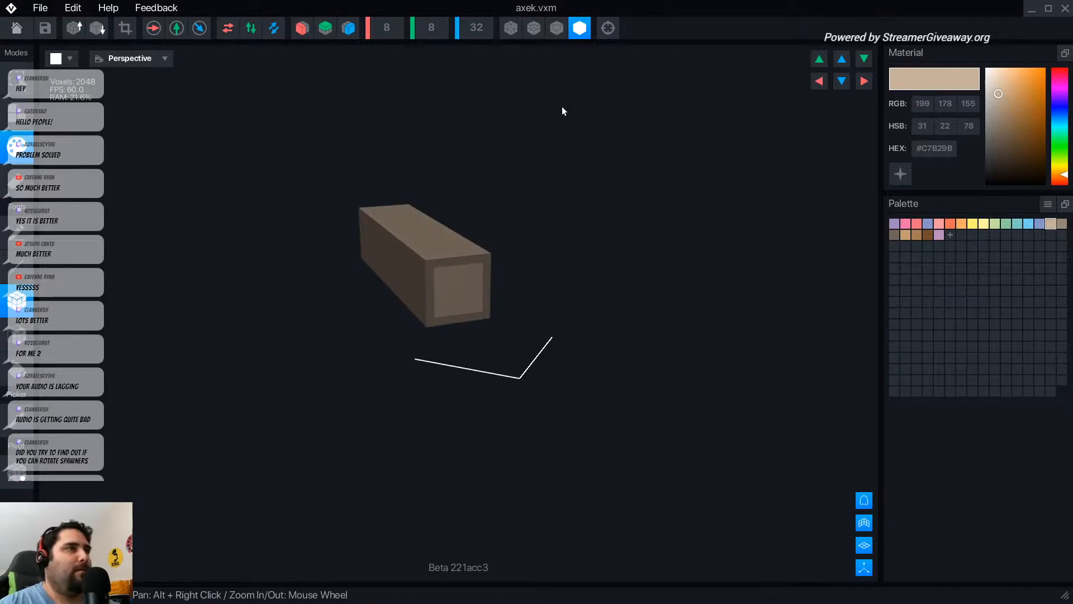
- Enlarge the model grid to 64 in X and 128 in Y
{"action": "scroll", "coordinate": [438, 156], "scroll_direction": "down", "scroll_amount": 6}
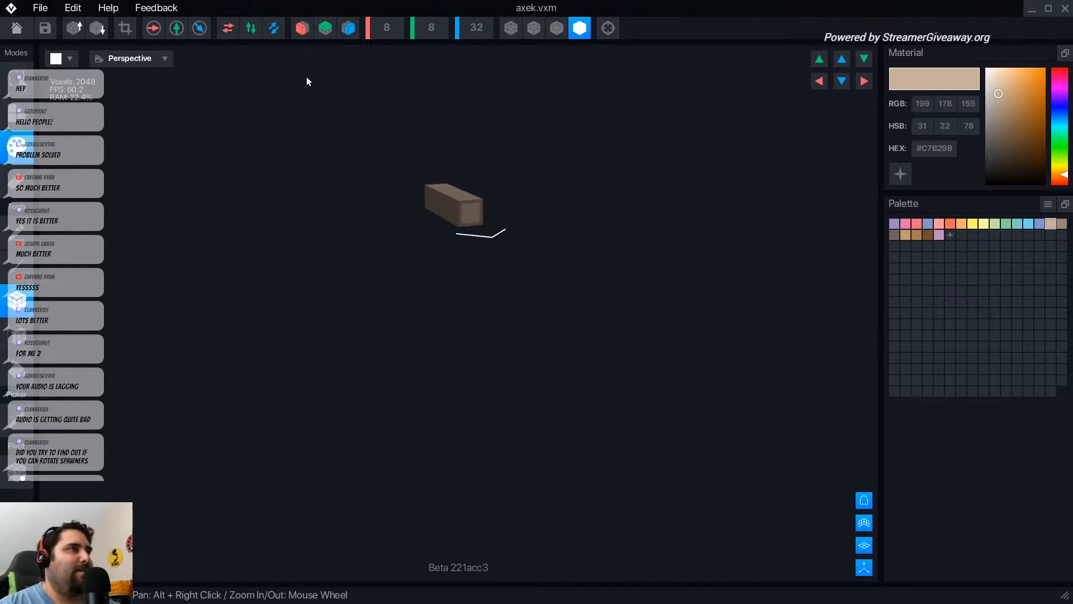
{"action": "left_click", "coordinate": [391, 28]}
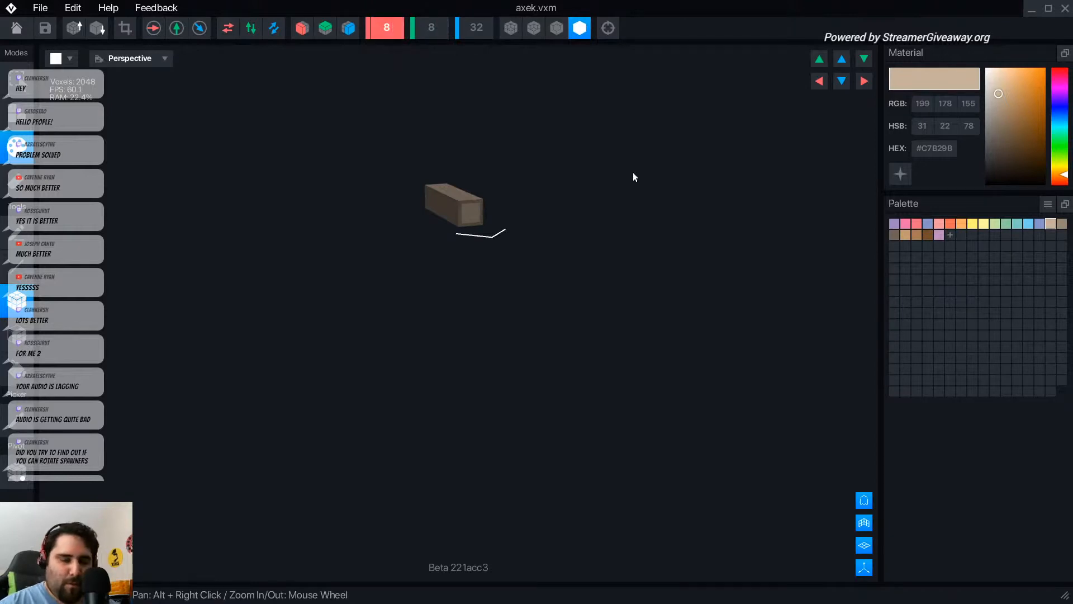
{"action": "key", "text": "BackSpace"}
{"action": "type", "text": "32"}
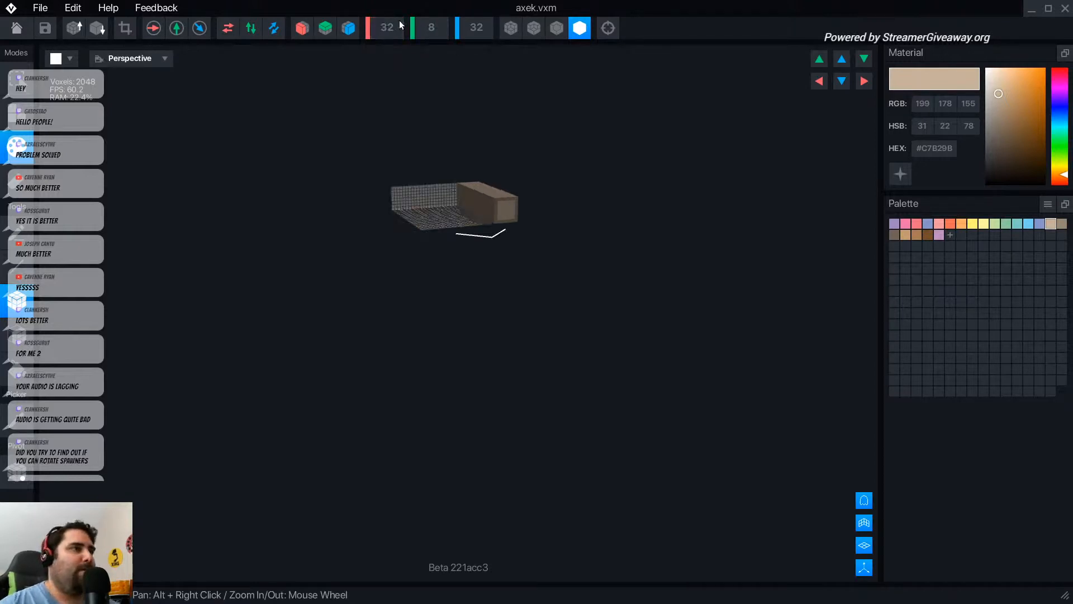
{"action": "key", "text": "BackSpace"}
{"action": "key", "text": "BackSpace"}
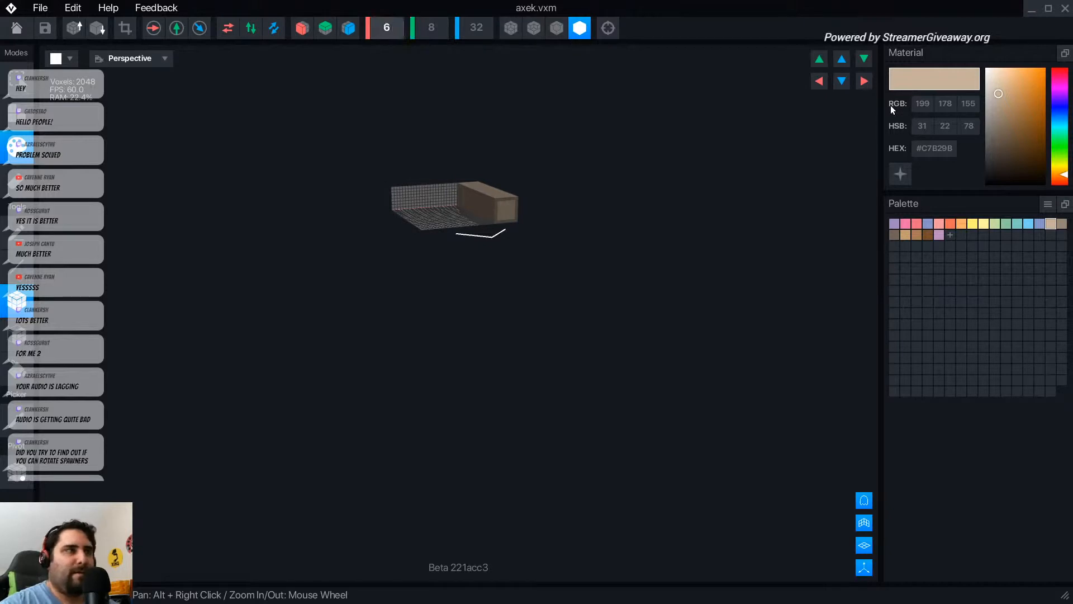
{"action": "type", "text": "64"}
{"action": "key", "text": "Return"}
{"action": "left_click", "coordinate": [412, 30]}
{"action": "key", "text": "BackSpace"}
{"action": "type", "text": "128"}
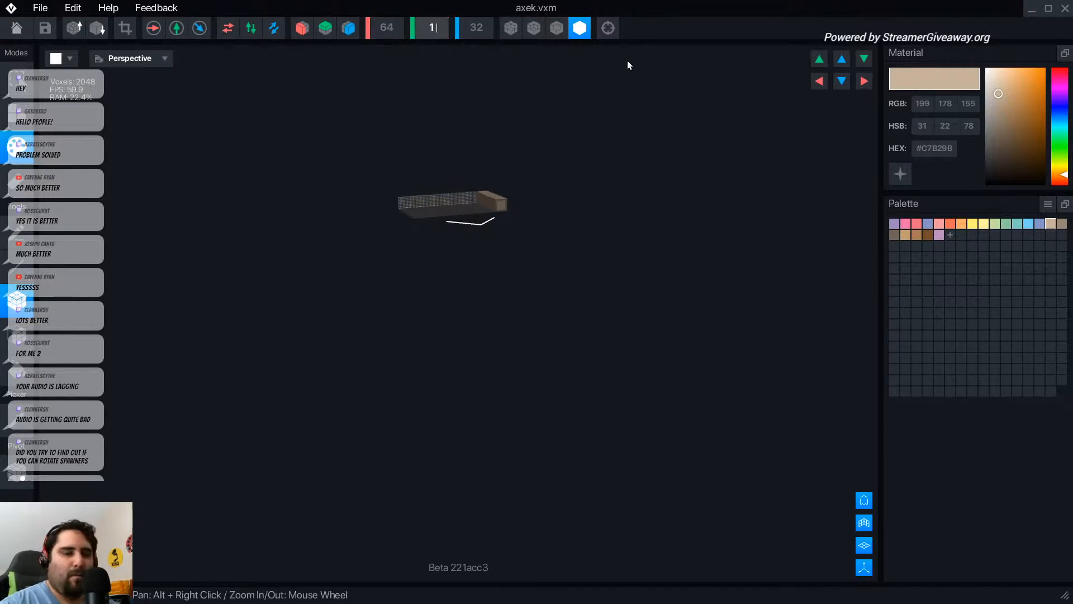
{"action": "key", "text": "Return"}
- Turn on X-axis symmetry for the model
{"action": "scroll", "coordinate": [449, 226], "scroll_direction": "up", "scroll_amount": 5}
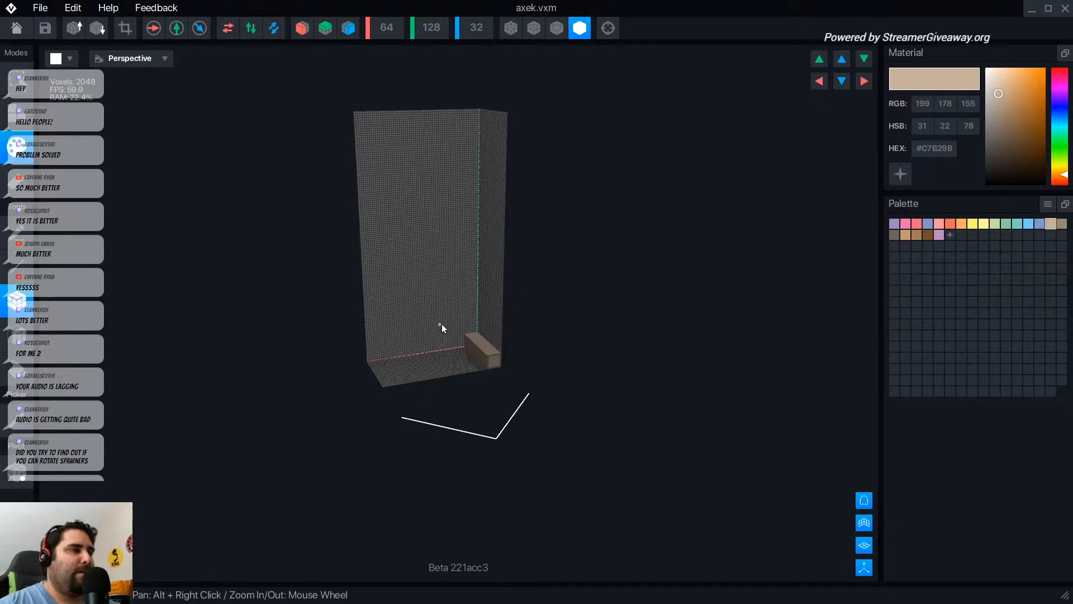
{"action": "right_click_drag", "start_coordinate": [441, 324], "coordinate": [471, 303]}
{"action": "scroll", "coordinate": [502, 311], "scroll_direction": "up", "scroll_amount": 5}
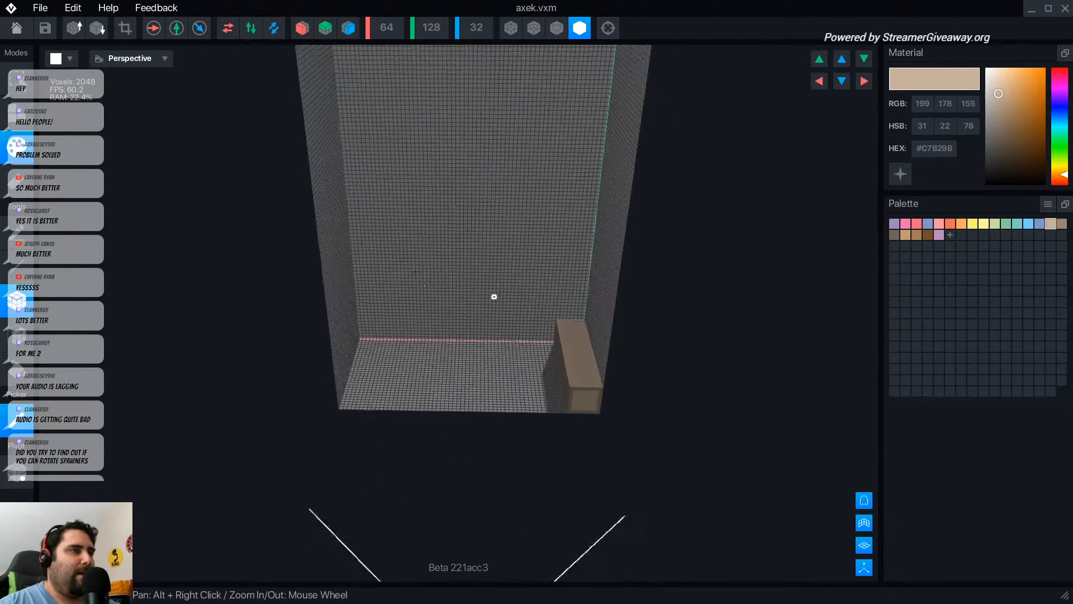
{"action": "left_click", "coordinate": [303, 28]}
{"action": "scroll", "coordinate": [487, 428], "scroll_direction": "up", "scroll_amount": 3}
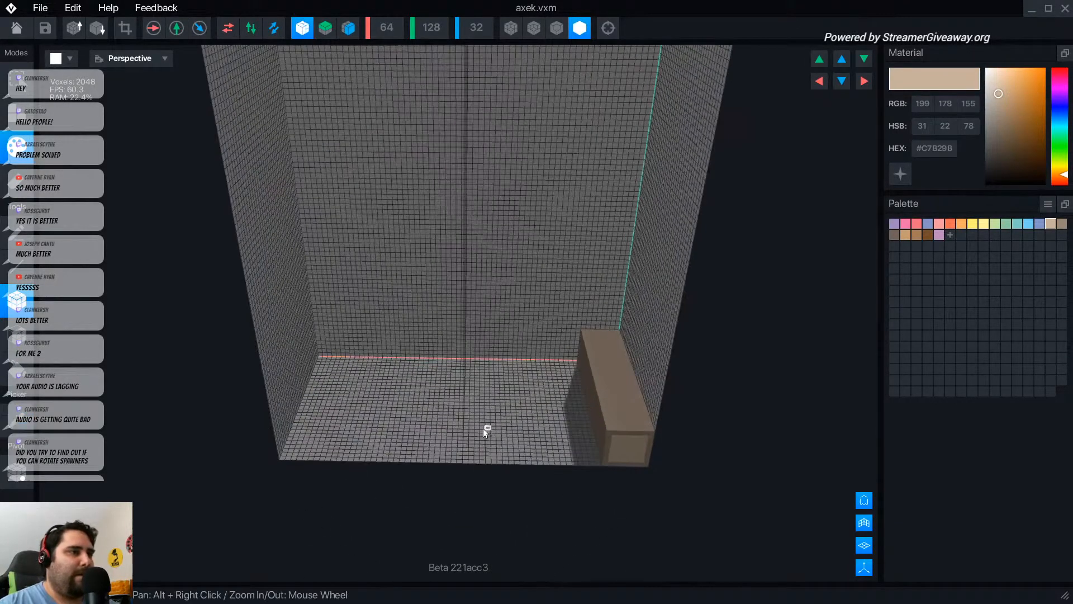
- Erase the entire beam from the corner of the grid
{"action": "right_click_drag", "start_coordinate": [518, 422], "coordinate": [385, 434]}
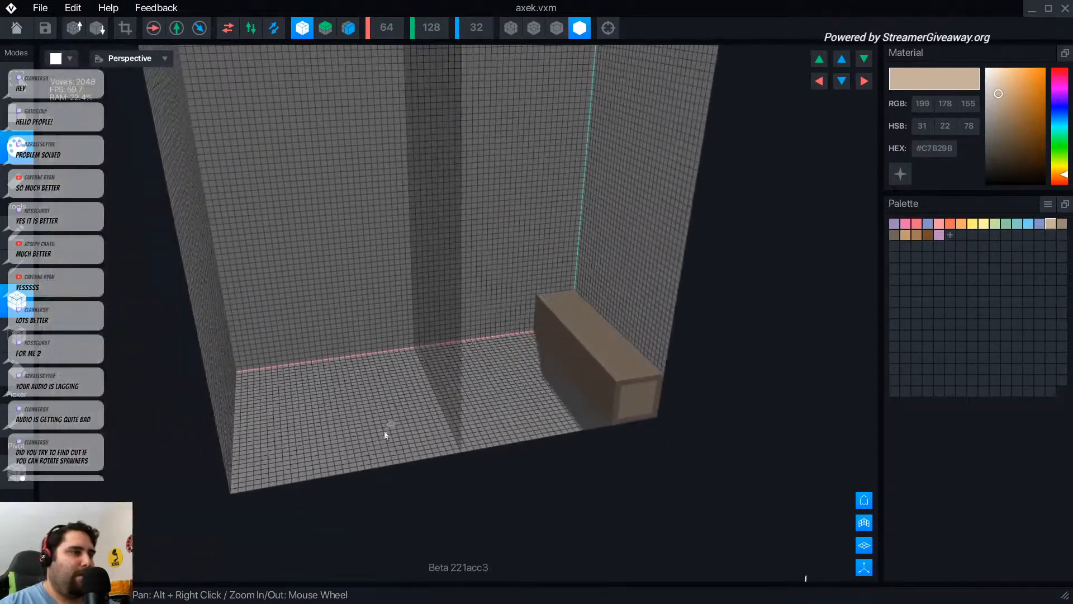
{"action": "right_click_drag", "start_coordinate": [507, 280], "coordinate": [513, 364], "text": "alt"}
{"action": "right_click_drag", "start_coordinate": [495, 69], "coordinate": [518, 164], "text": "alt"}
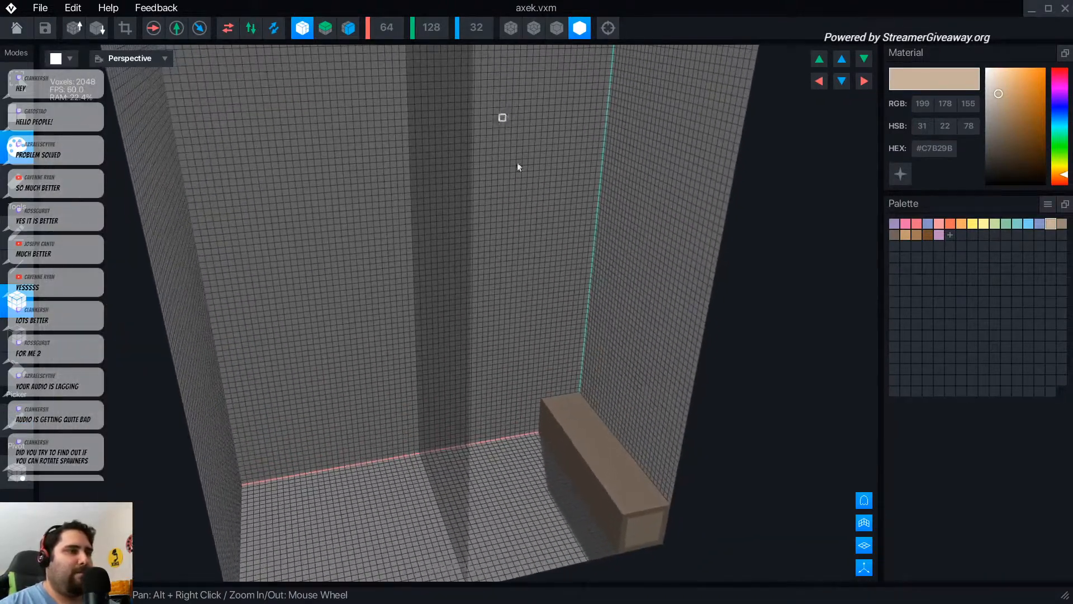
{"action": "left_click", "coordinate": [16, 181]}
{"action": "mouse_move", "coordinate": [543, 404]}
{"action": "left_mouse_down"}
{"action": "mouse_move", "coordinate": [621, 515]}
{"action": "mouse_move", "coordinate": [659, 542]}
{"action": "left_mouse_up"}
- Draw an 8 by 8 voxel square in #988676 centred at the top edge of the grid's back wall
{"action": "right_click_drag", "start_coordinate": [660, 542], "coordinate": [510, 28]}
{"action": "right_click_drag", "start_coordinate": [489, 123], "coordinate": [460, 153]}
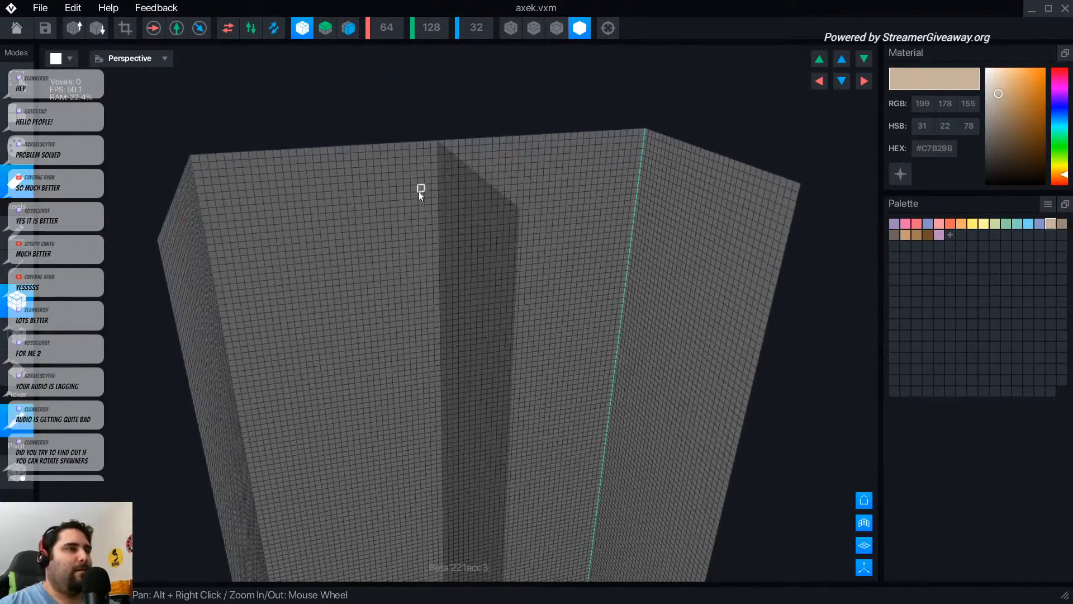
{"action": "left_click", "coordinate": [1063, 227]}
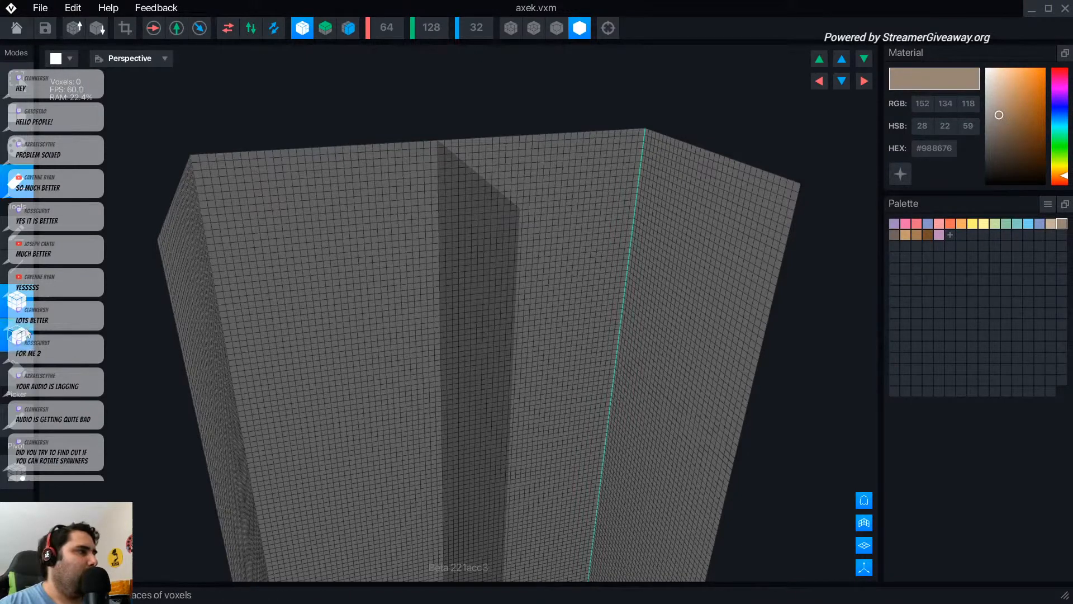
{"action": "scroll", "coordinate": [436, 129], "scroll_direction": "up", "scroll_amount": 4}
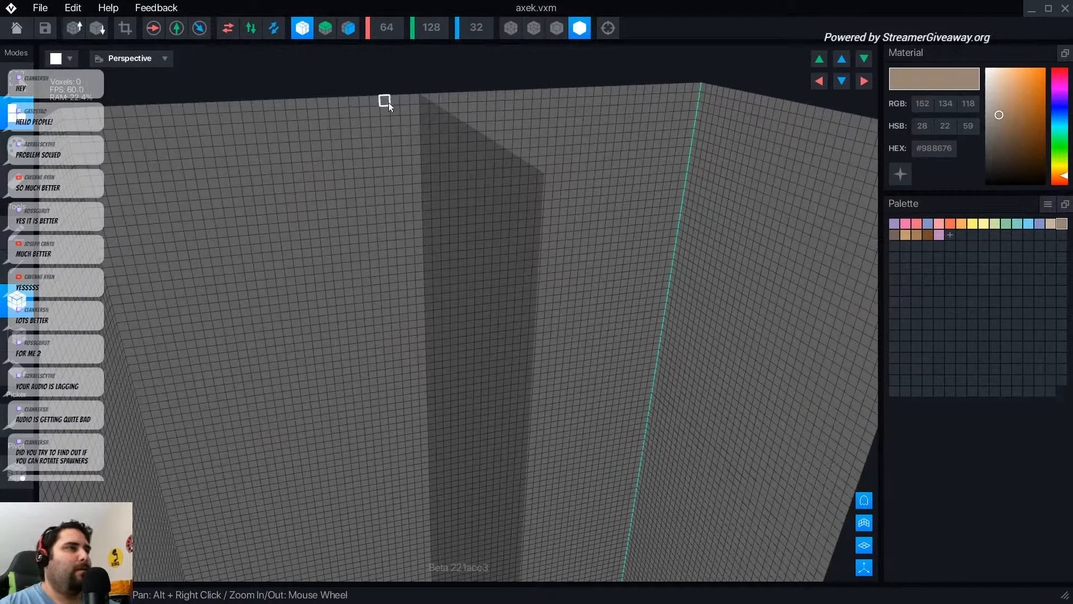
{"action": "left_click_drag", "start_coordinate": [383, 102], "coordinate": [421, 140]}
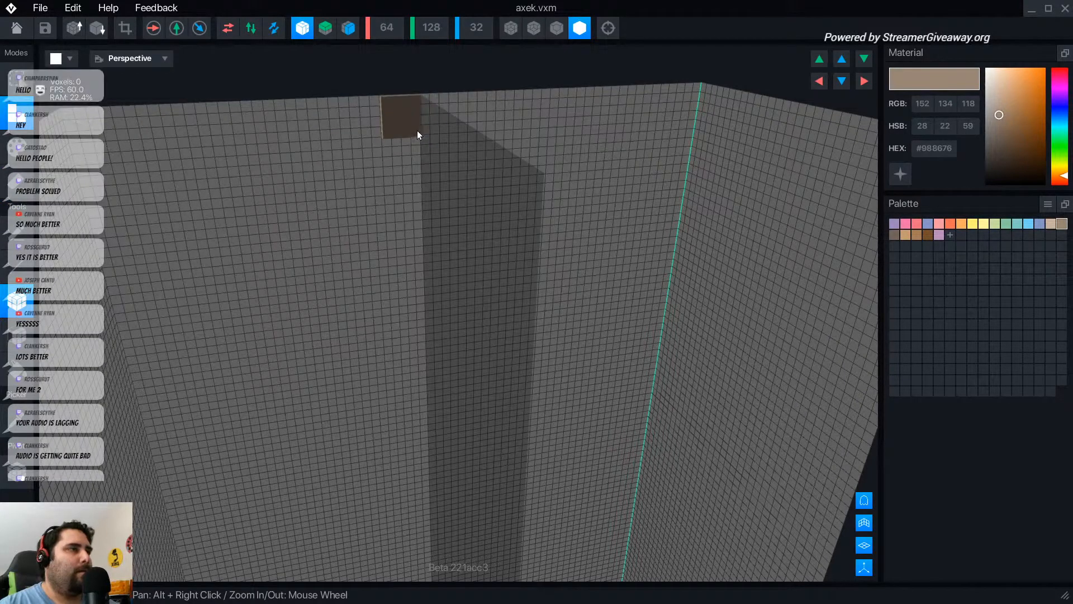
{"action": "left_click_drag", "start_coordinate": [419, 132], "coordinate": [413, 144]}
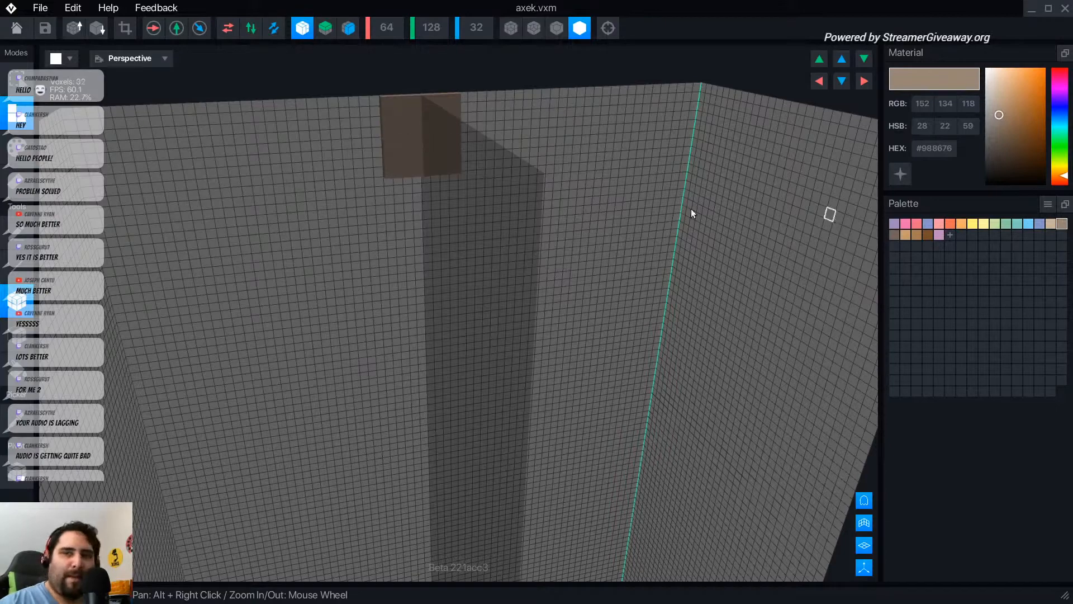
- Extrude the square forward through the grid's full 32-voxel depth to form a beam
{"action": "scroll", "coordinate": [324, 259], "scroll_direction": "down", "scroll_amount": 1}
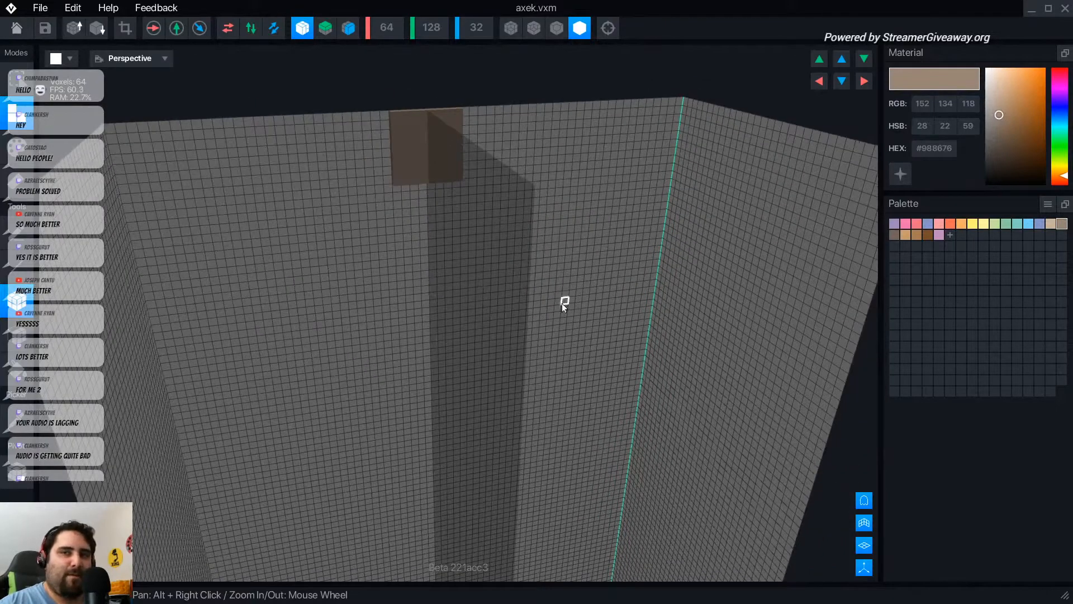
{"action": "right_click_drag", "start_coordinate": [562, 303], "coordinate": [555, 299]}
{"action": "scroll", "coordinate": [429, 281], "scroll_direction": "down", "scroll_amount": 3}
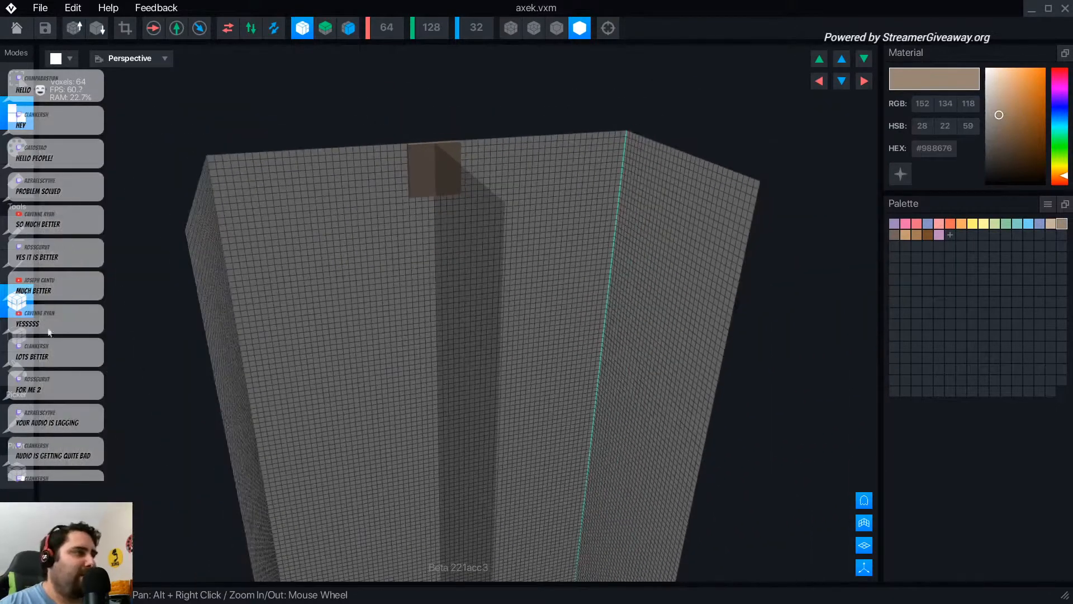
{"action": "left_click", "coordinate": [448, 180]}
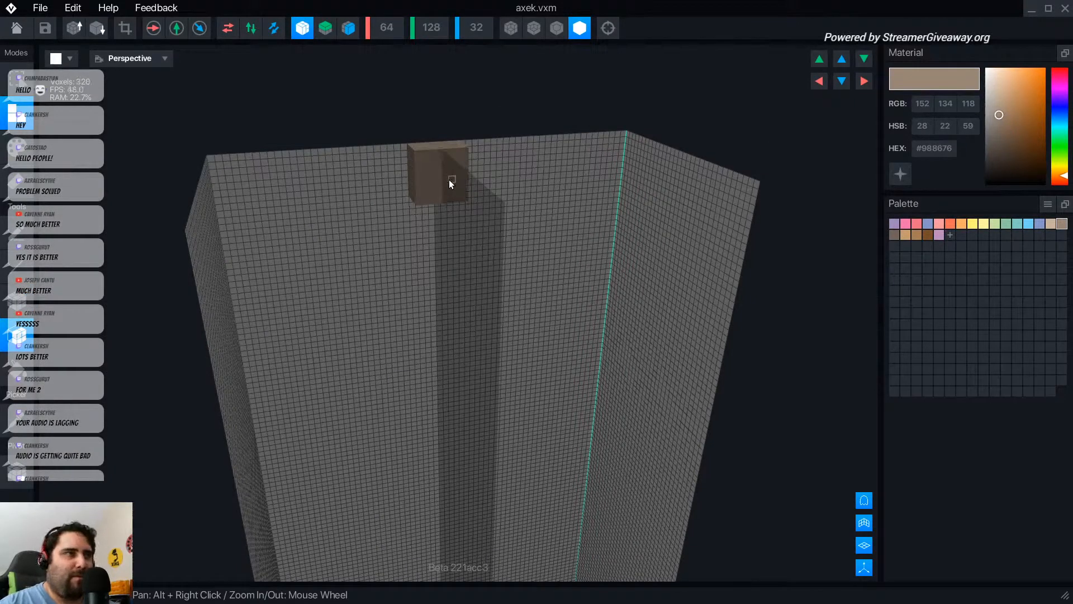
{"action": "left_click_drag", "start_coordinate": [450, 180], "coordinate": [496, 236]}
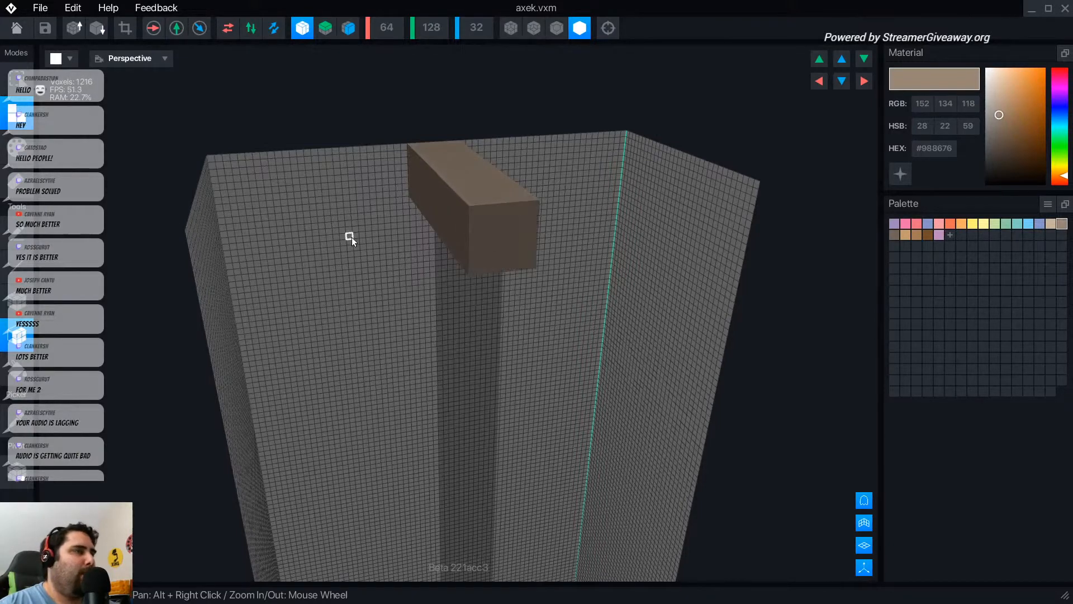
{"action": "scroll", "coordinate": [351, 237], "scroll_direction": "down", "scroll_amount": 1}
{"action": "scroll", "coordinate": [491, 233], "scroll_direction": "up", "scroll_amount": 3}
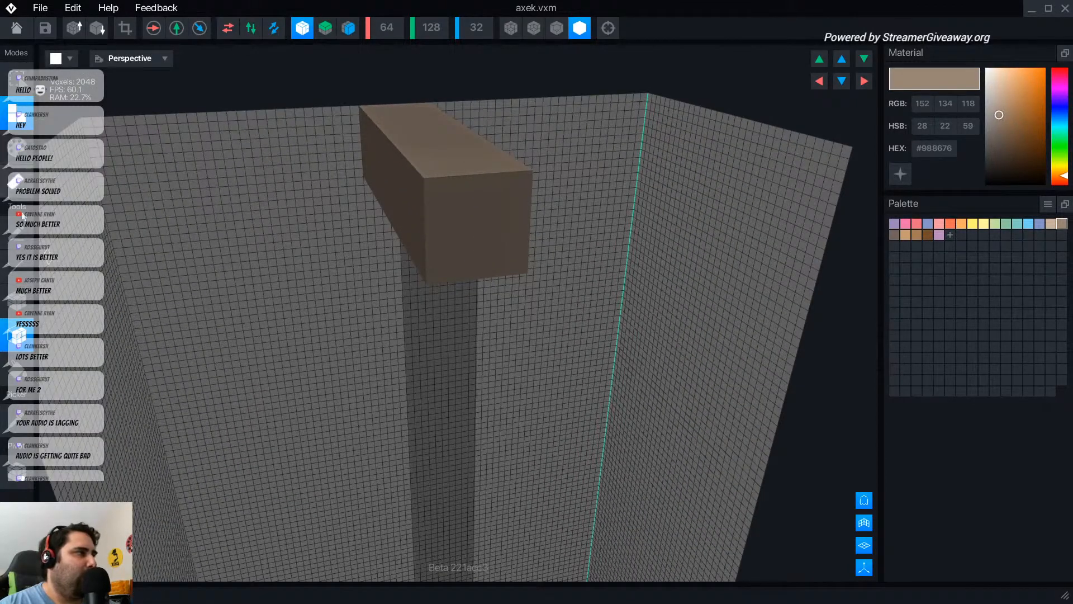
- Lower the beam by two voxels and turn on Z-axis symmetry for the model
{"action": "left_click", "coordinate": [864, 61]}
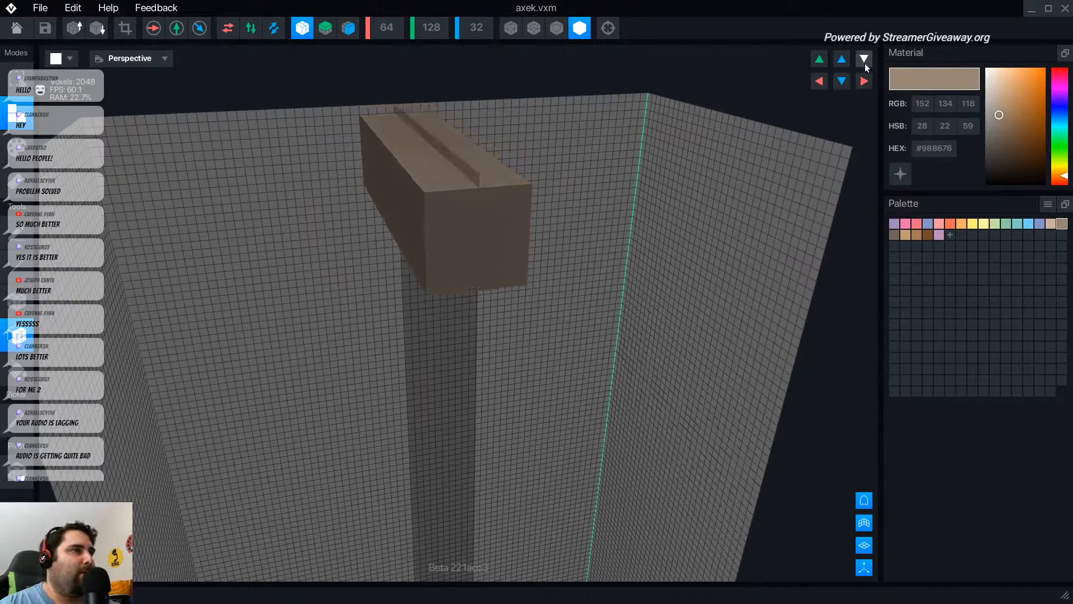
{"action": "left_click", "coordinate": [864, 60]}
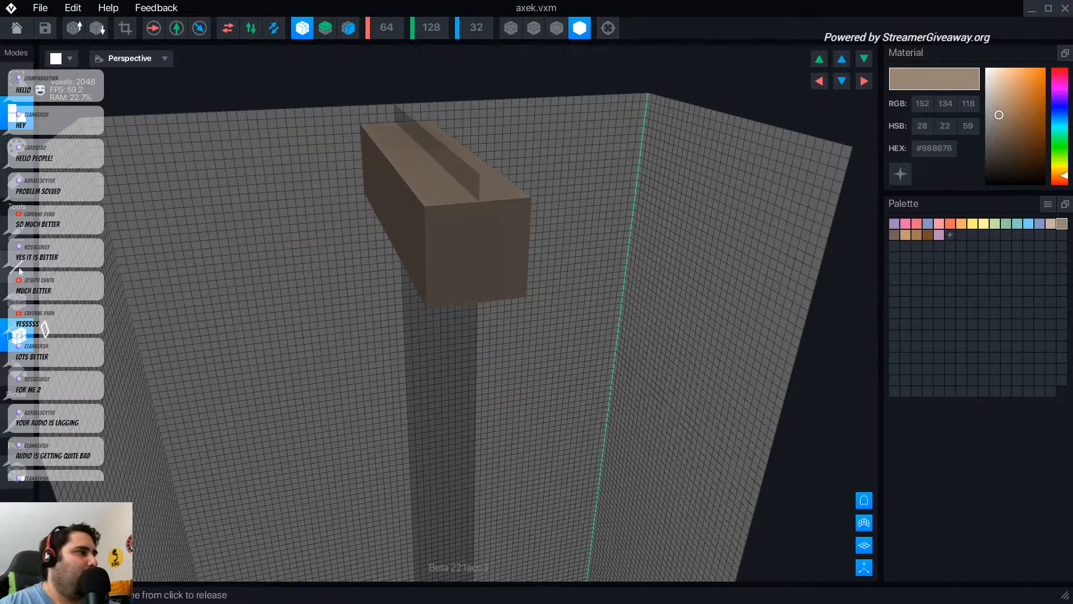
{"action": "left_click", "coordinate": [895, 235]}
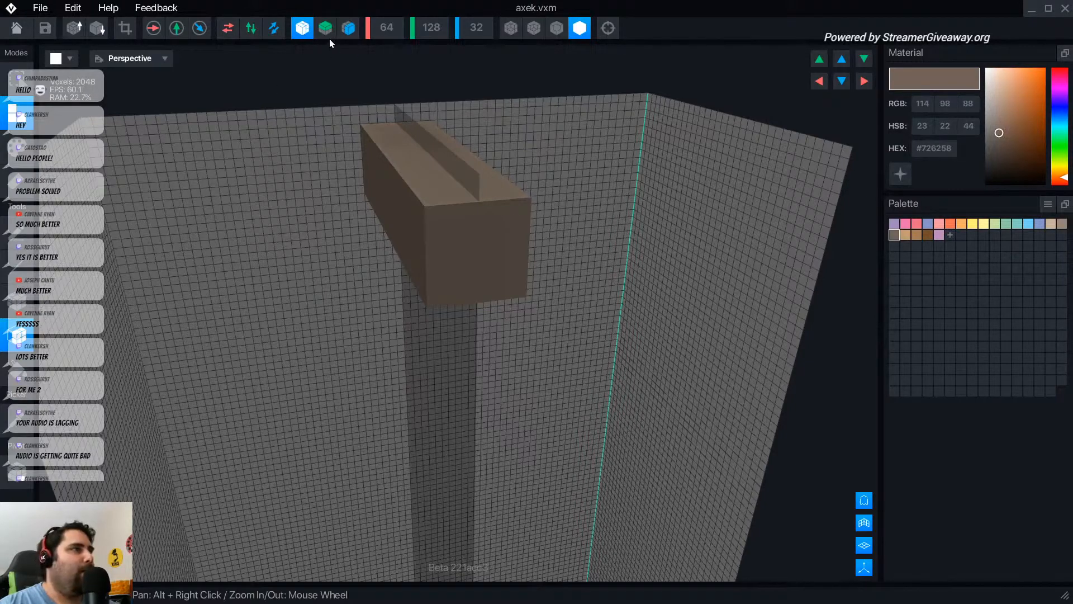
{"action": "left_click", "coordinate": [348, 27]}
{"action": "left_click", "coordinate": [477, 209]}
{"action": "right_click_drag", "start_coordinate": [478, 208], "coordinate": [388, 170]}
{"action": "scroll", "coordinate": [369, 170], "scroll_direction": "up", "scroll_amount": 3}
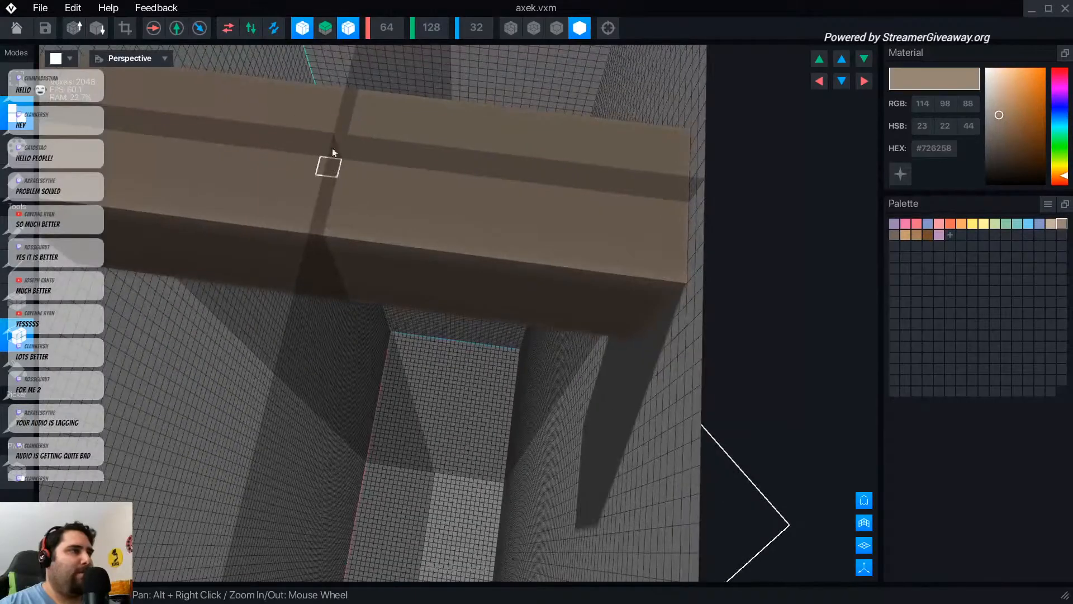
{"action": "left_click", "coordinate": [322, 174]}
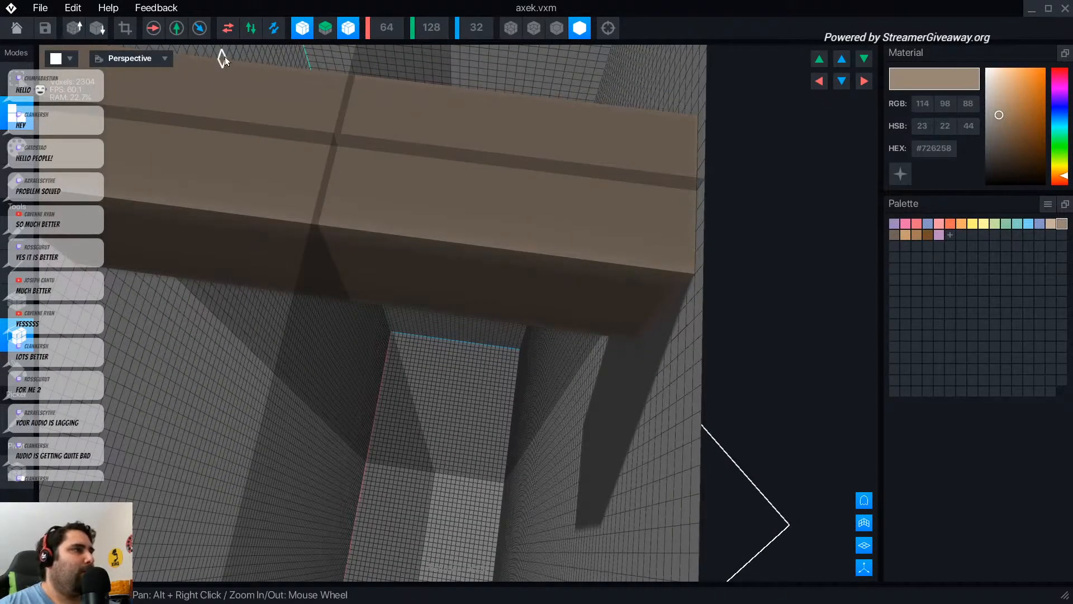
{"action": "key", "text": "ctrl+z"}
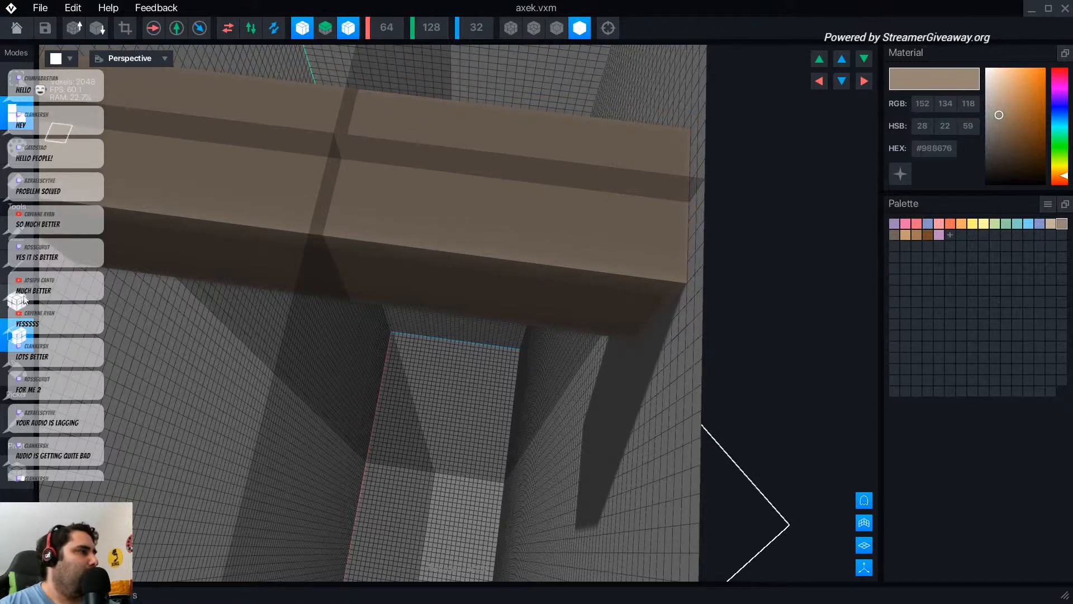
- Build a two-voxel-high cross-shaped peg, 4 by 4 voxels without its corners, centred on the beam's top, with outlines shown
{"action": "left_click", "coordinate": [327, 175]}
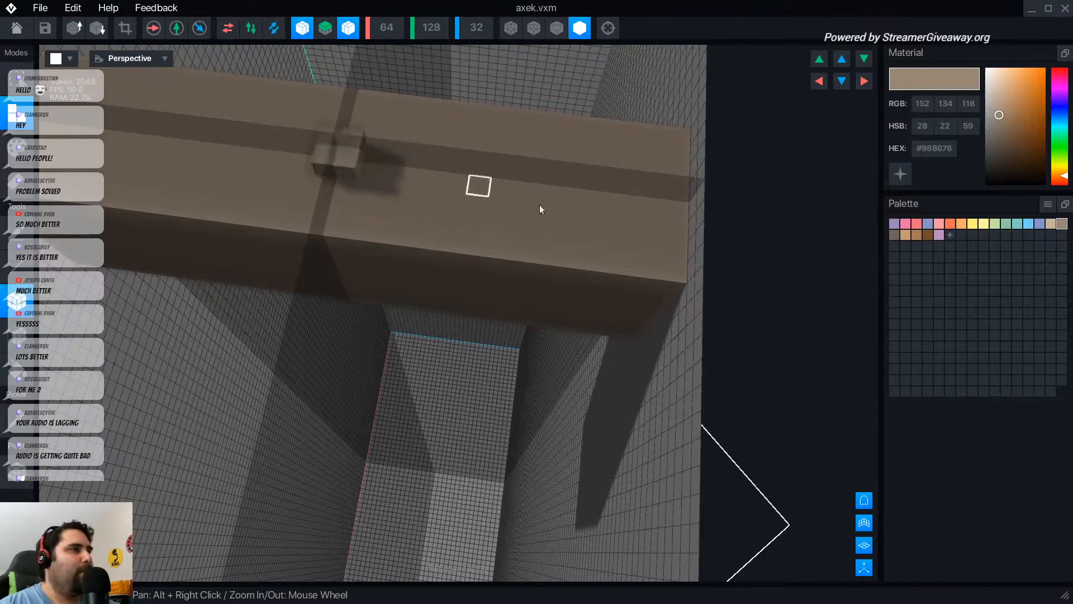
{"action": "left_click", "coordinate": [557, 30]}
{"action": "right_click_drag", "start_coordinate": [391, 162], "coordinate": [316, 161]}
{"action": "left_click", "coordinate": [306, 165]}
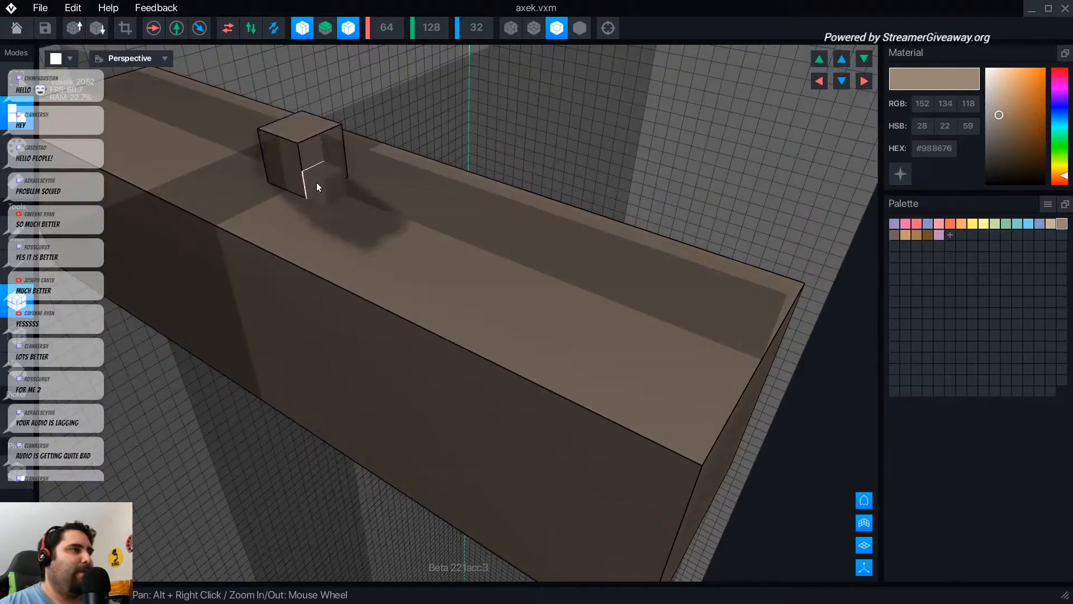
{"action": "left_click", "coordinate": [317, 183]}
{"action": "left_click", "coordinate": [322, 159]}
{"action": "left_click", "coordinate": [278, 156]}
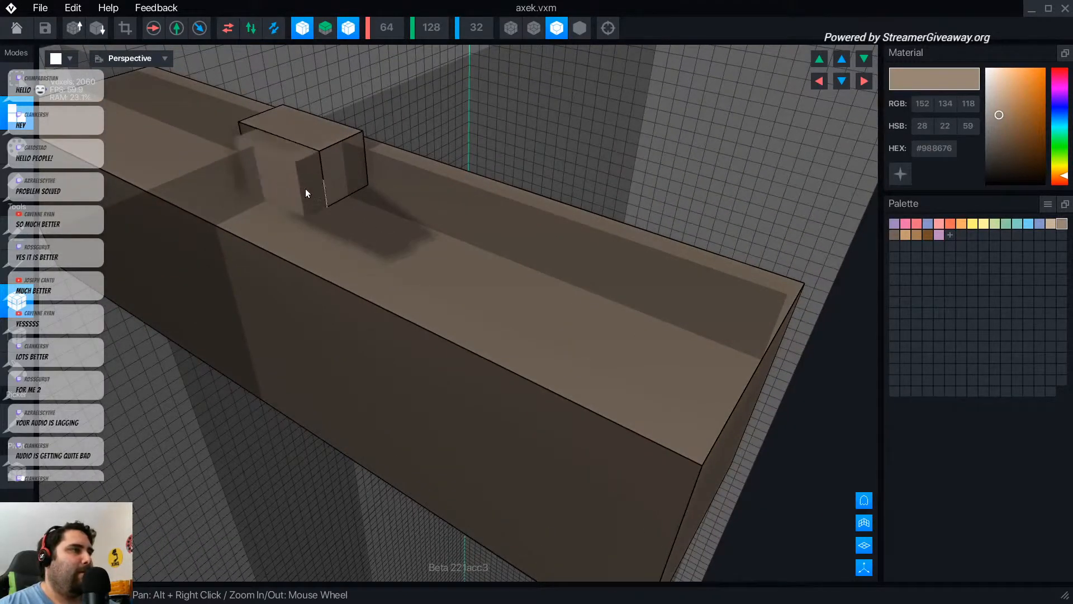
{"action": "left_click", "coordinate": [305, 189]}
- Paint the whole peg on top of the beam in dark brown #726258
{"action": "right_click_drag", "start_coordinate": [296, 189], "coordinate": [472, 225]}
{"action": "scroll", "coordinate": [472, 224], "scroll_direction": "down", "scroll_amount": 3}
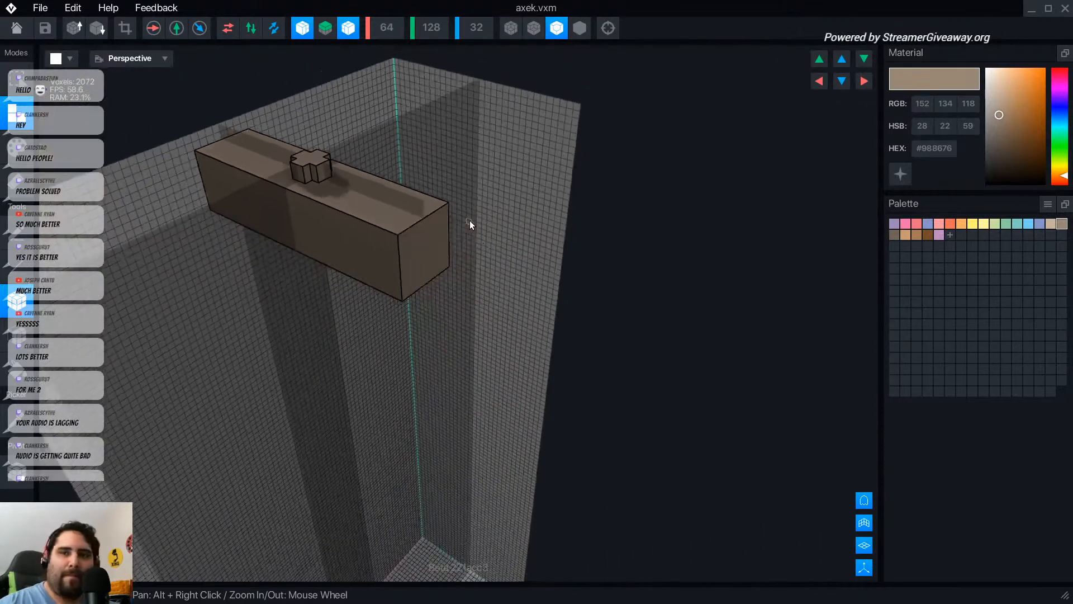
{"action": "right_click_drag", "start_coordinate": [376, 240], "coordinate": [358, 223]}
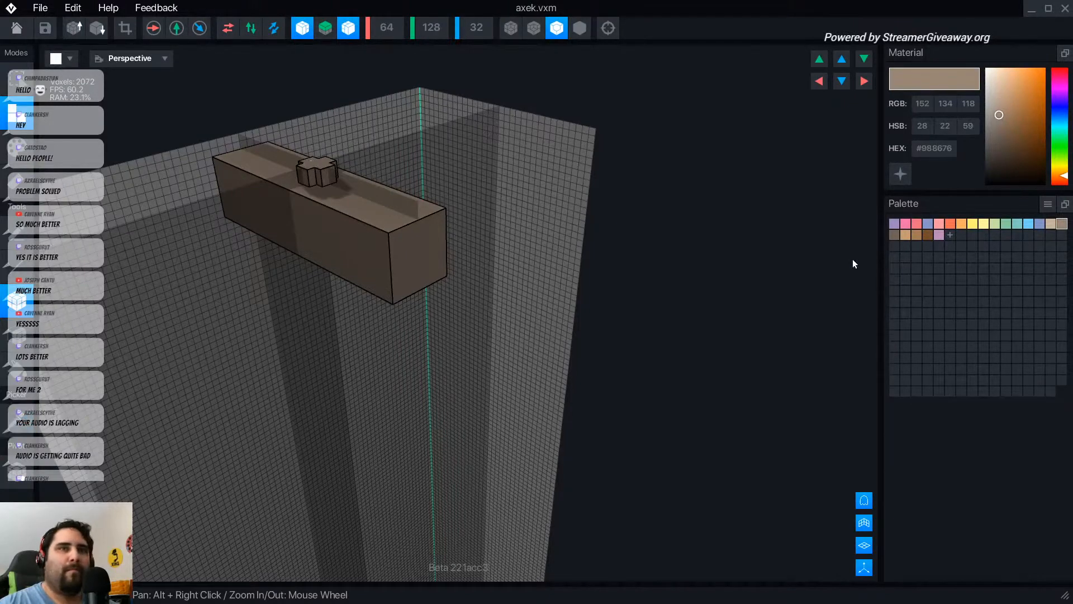
{"action": "left_click", "coordinate": [894, 235]}
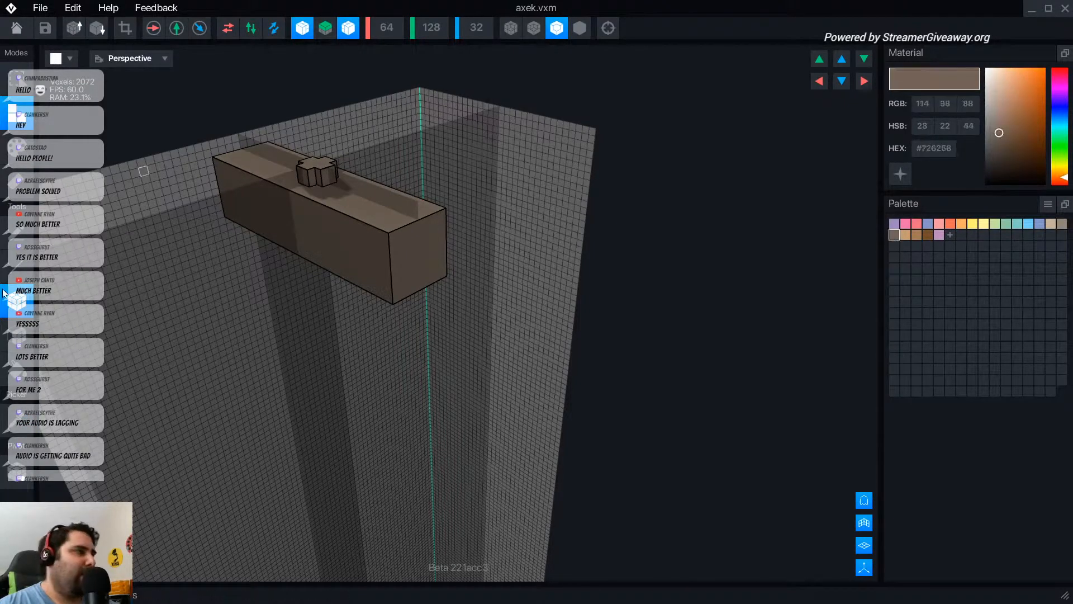
{"action": "scroll", "coordinate": [257, 144], "scroll_direction": "up", "scroll_amount": 3}
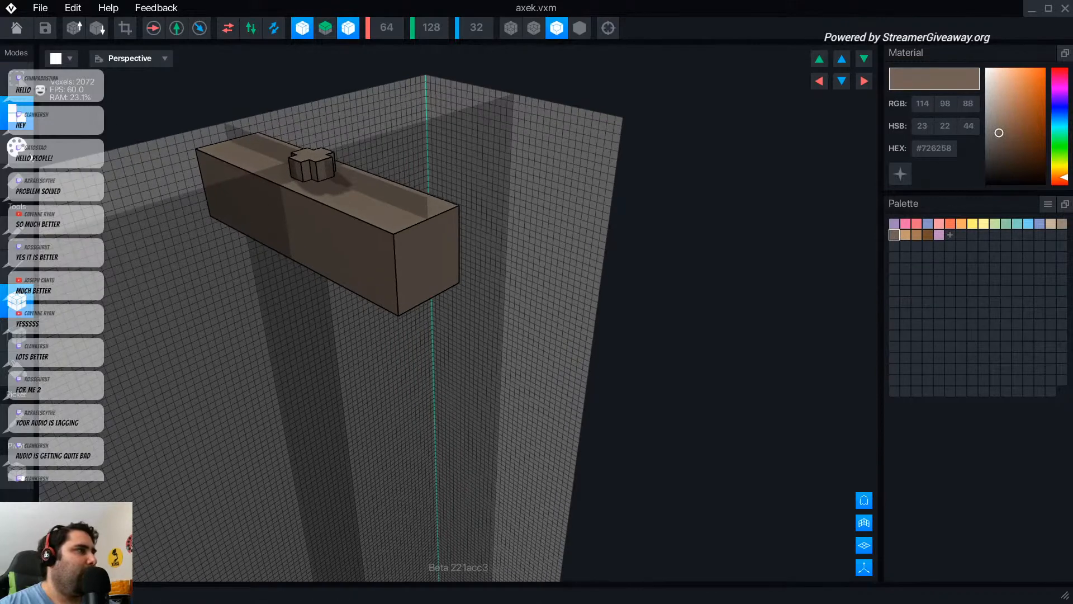
{"action": "scroll", "coordinate": [256, 140], "scroll_direction": "up", "scroll_amount": 2}
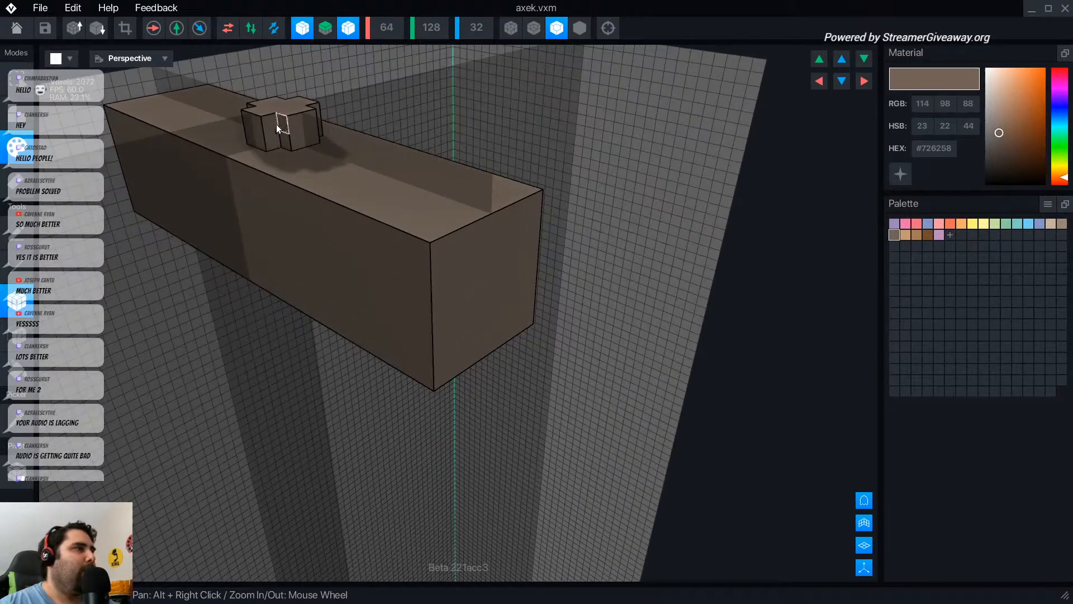
{"action": "left_click", "coordinate": [318, 134]}
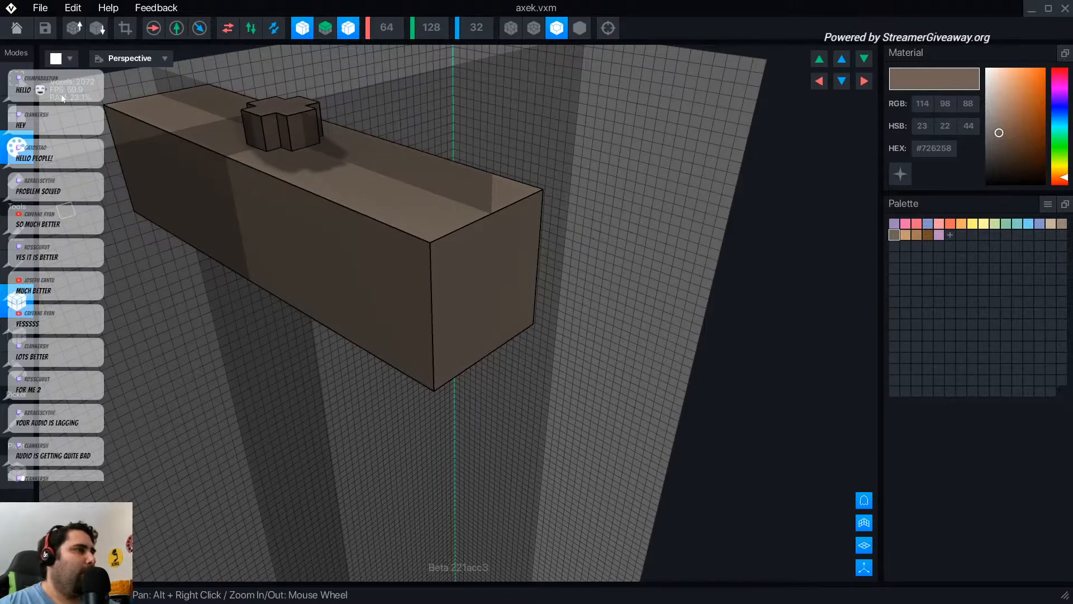
- Add a matching cross-shaped footprint in #726258 centred on the beam's underside and extrude it downward into a shaft
{"action": "left_click", "coordinate": [16, 419]}
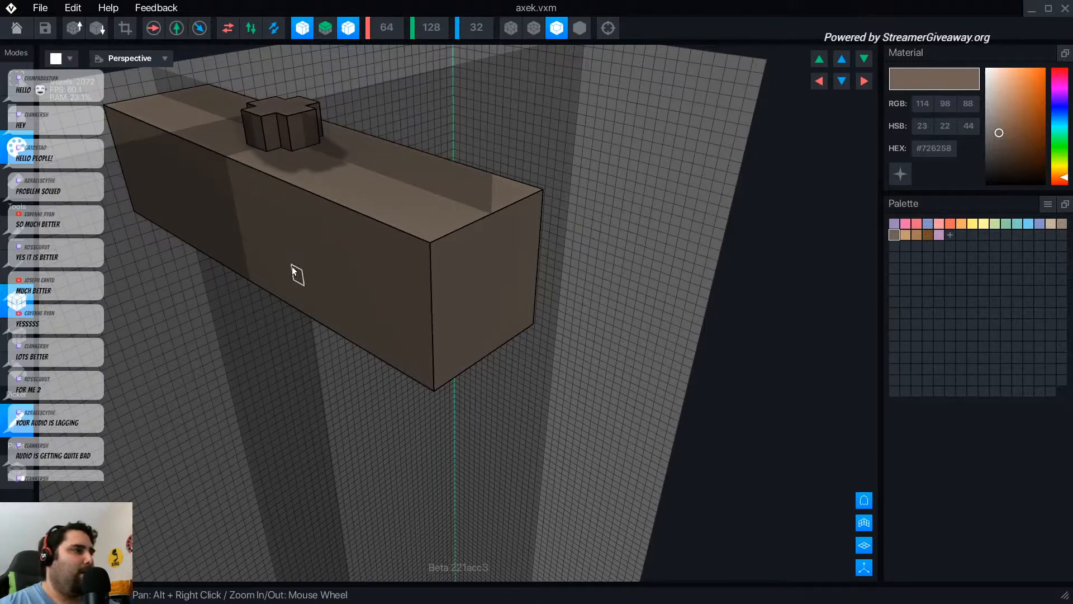
{"action": "right_click_drag", "start_coordinate": [283, 249], "coordinate": [290, 247]}
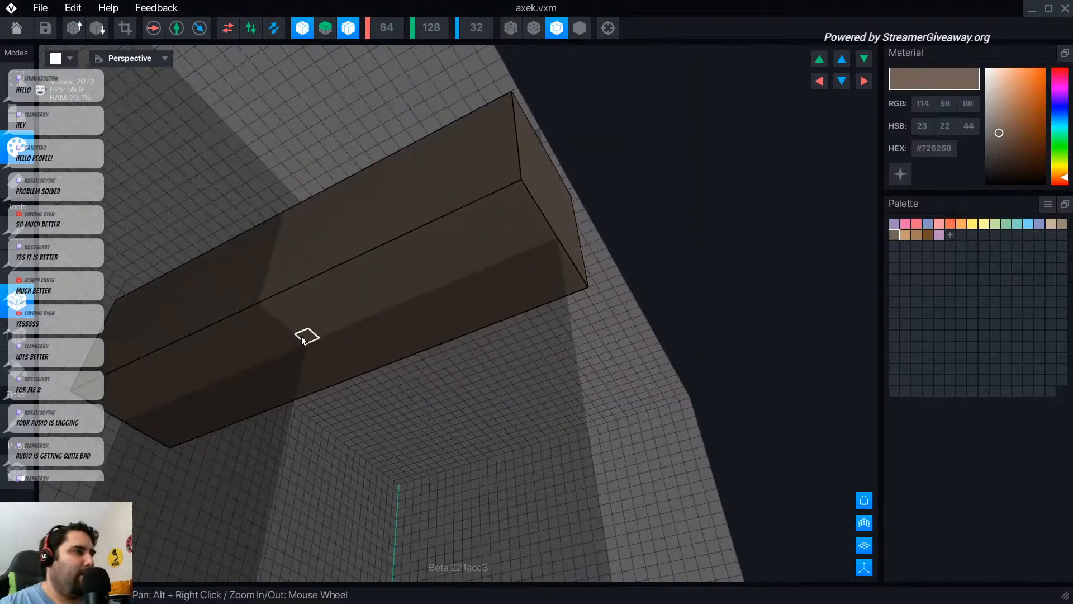
{"action": "left_click", "coordinate": [21, 116]}
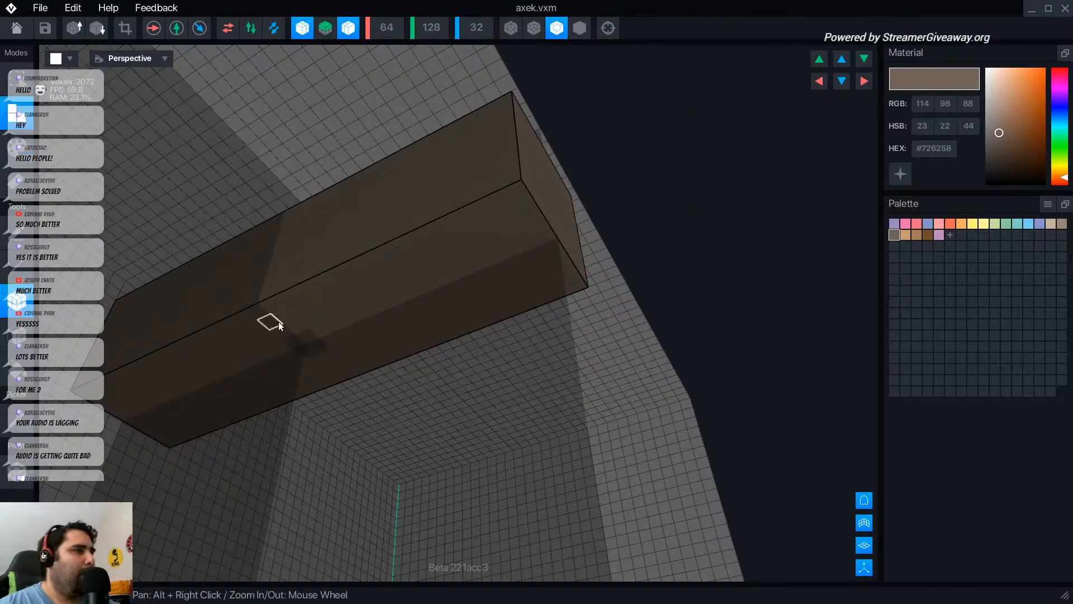
{"action": "left_click_drag", "start_coordinate": [296, 327], "coordinate": [324, 364]}
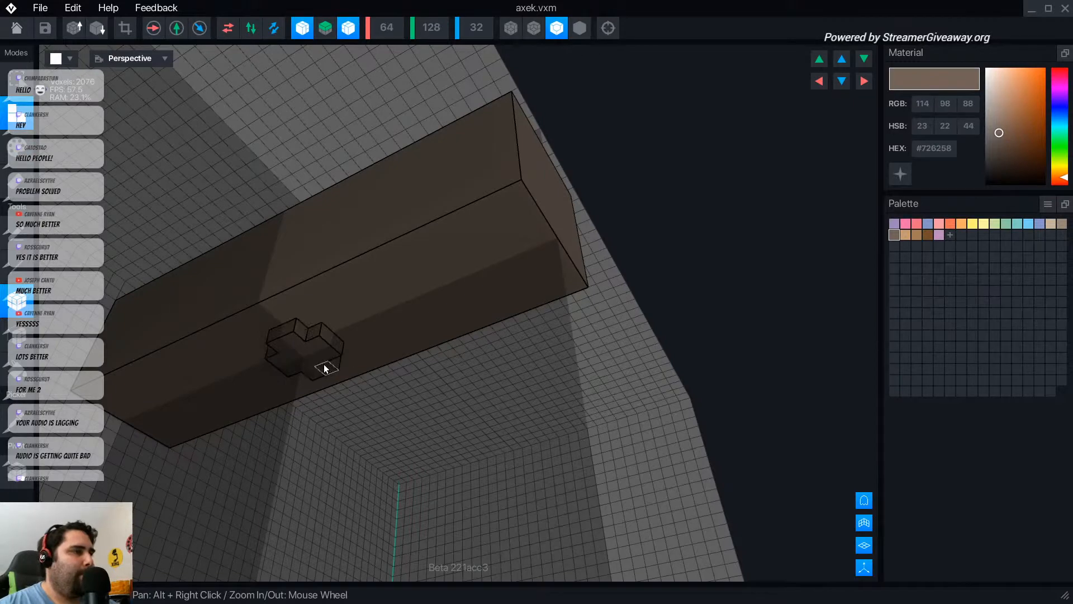
{"action": "right_click_drag", "start_coordinate": [323, 364], "coordinate": [351, 274]}
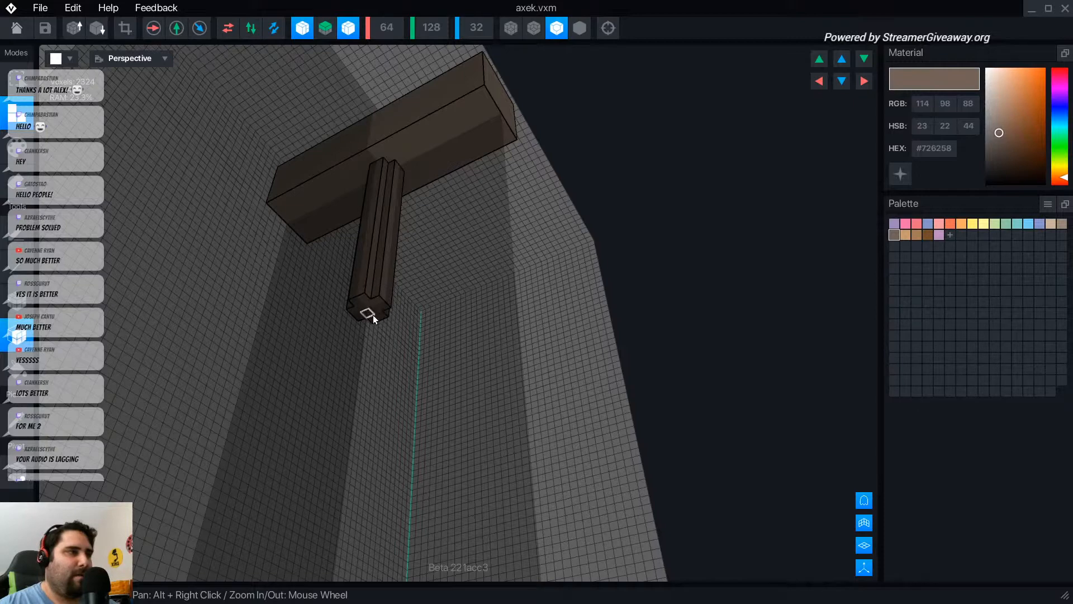
- Turn on Y-axis symmetry and extrude the shaft's lower end further down
{"action": "scroll", "coordinate": [341, 72], "scroll_direction": "down", "scroll_amount": 3}
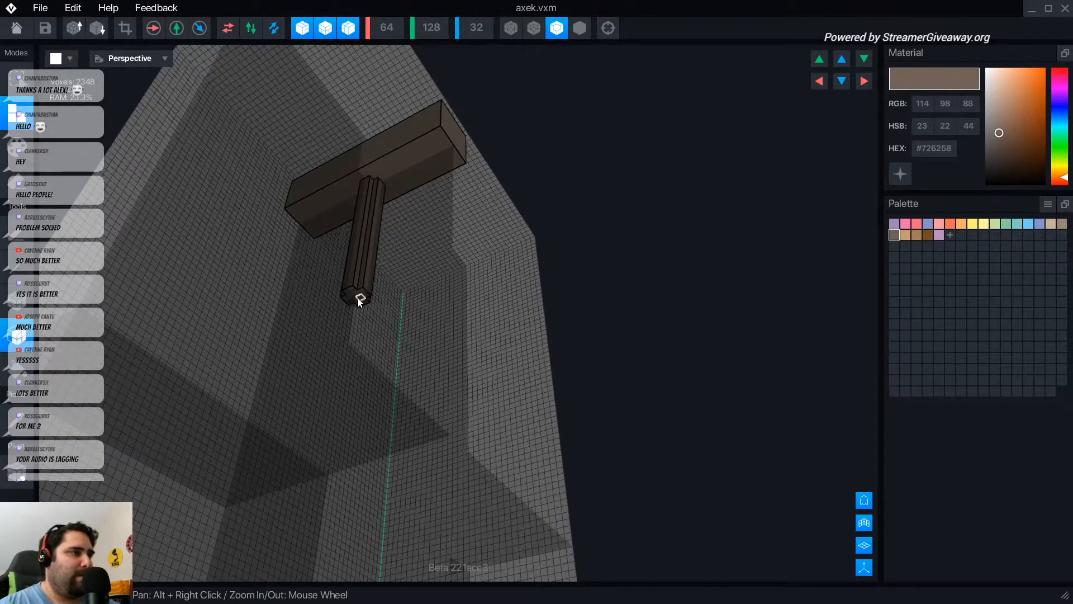
{"action": "left_click", "coordinate": [358, 297]}
{"action": "left_click", "coordinate": [357, 311]}
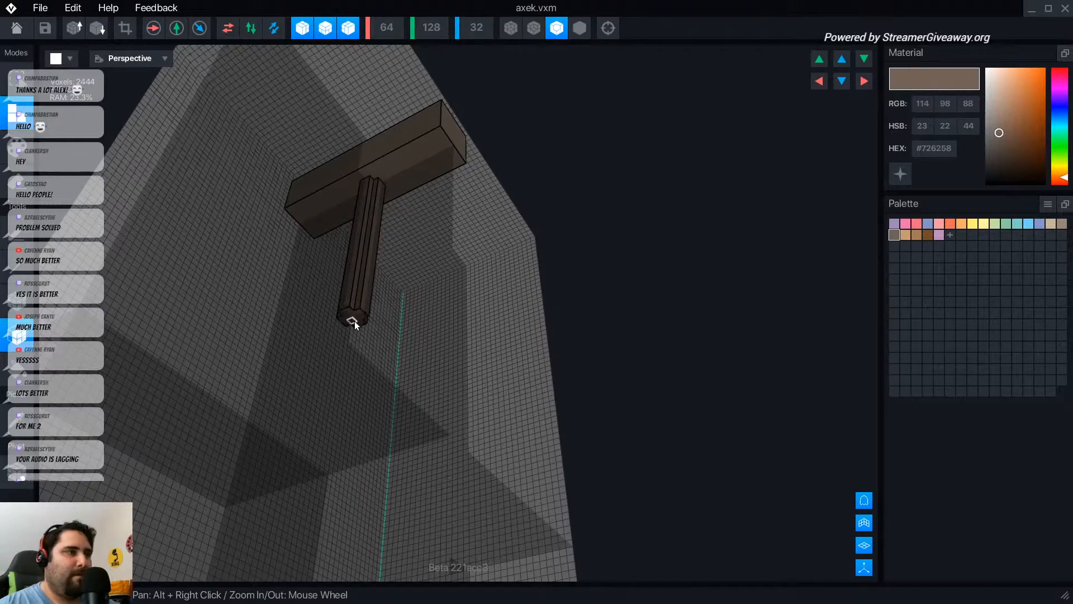
- With Y-axis symmetry on, extrude the shaft and its mirrored lower piece toward each other until they join into one continuous shaft
{"action": "right_click_drag", "start_coordinate": [451, 336], "coordinate": [438, 538]}
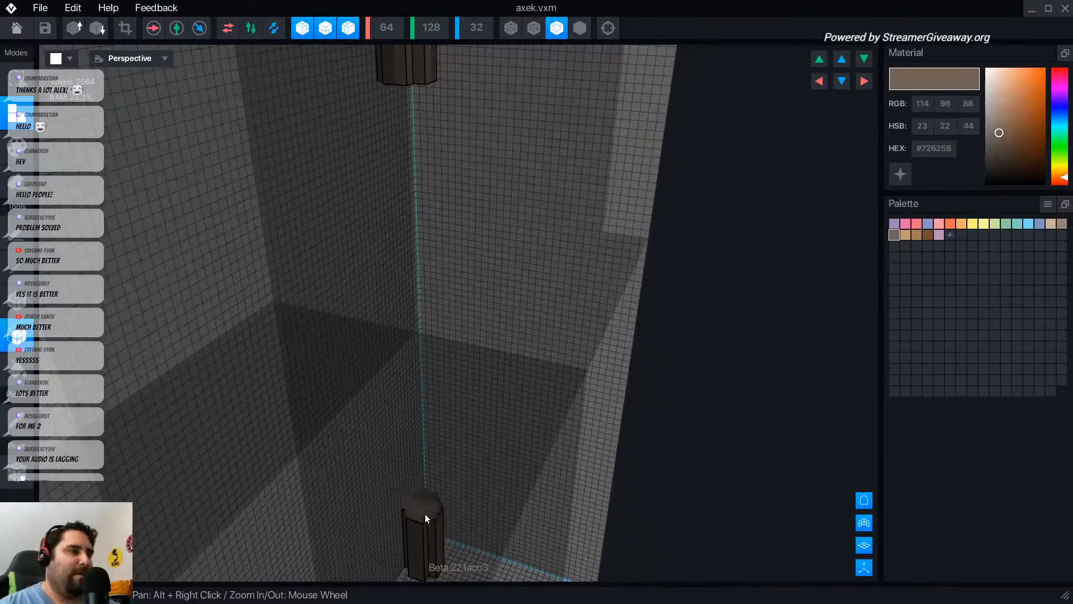
{"action": "left_click", "coordinate": [425, 515]}
{"action": "left_click", "coordinate": [428, 493]}
{"action": "left_click", "coordinate": [428, 488]}
{"action": "left_click", "coordinate": [425, 475]}
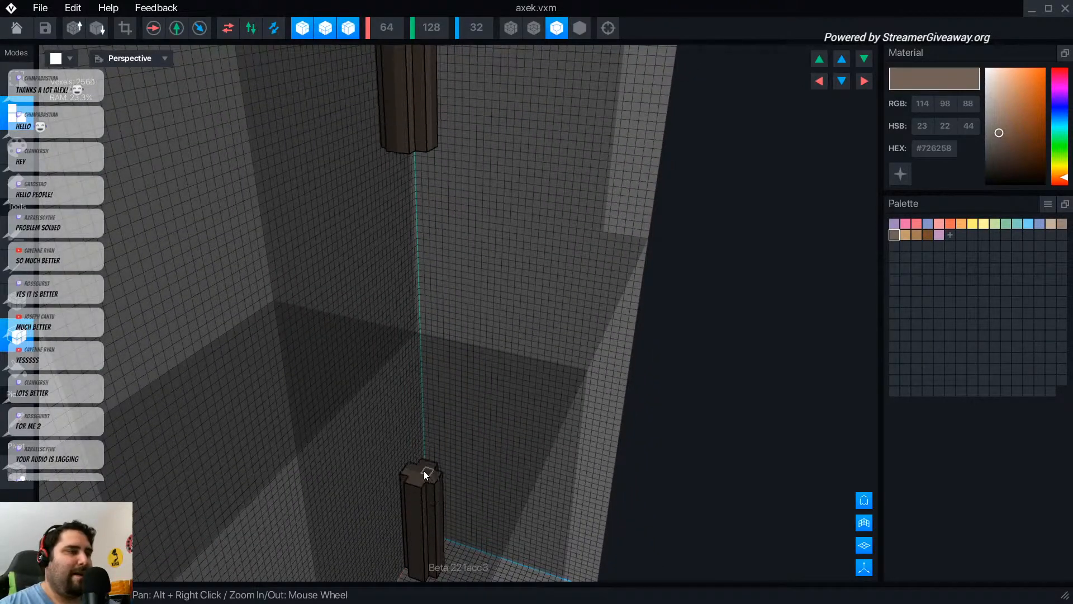
{"action": "left_click", "coordinate": [423, 470]}
{"action": "left_click", "coordinate": [423, 459]}
{"action": "left_click", "coordinate": [419, 458]}
{"action": "left_click", "coordinate": [418, 445]}
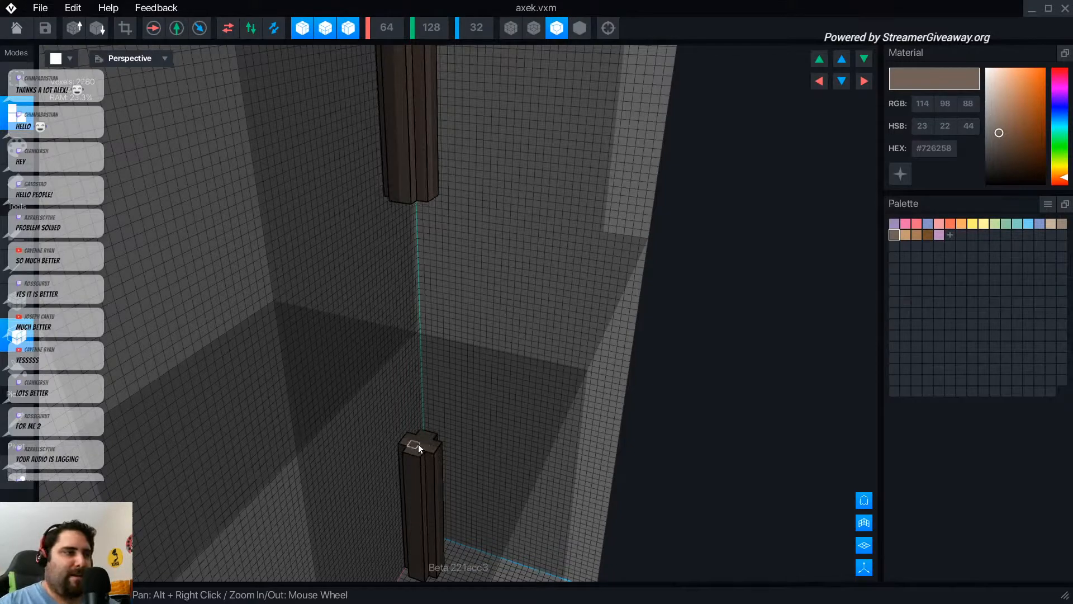
{"action": "left_click", "coordinate": [425, 433]}
{"action": "left_click", "coordinate": [421, 429]}
{"action": "left_click", "coordinate": [421, 426]}
{"action": "left_click", "coordinate": [417, 416]}
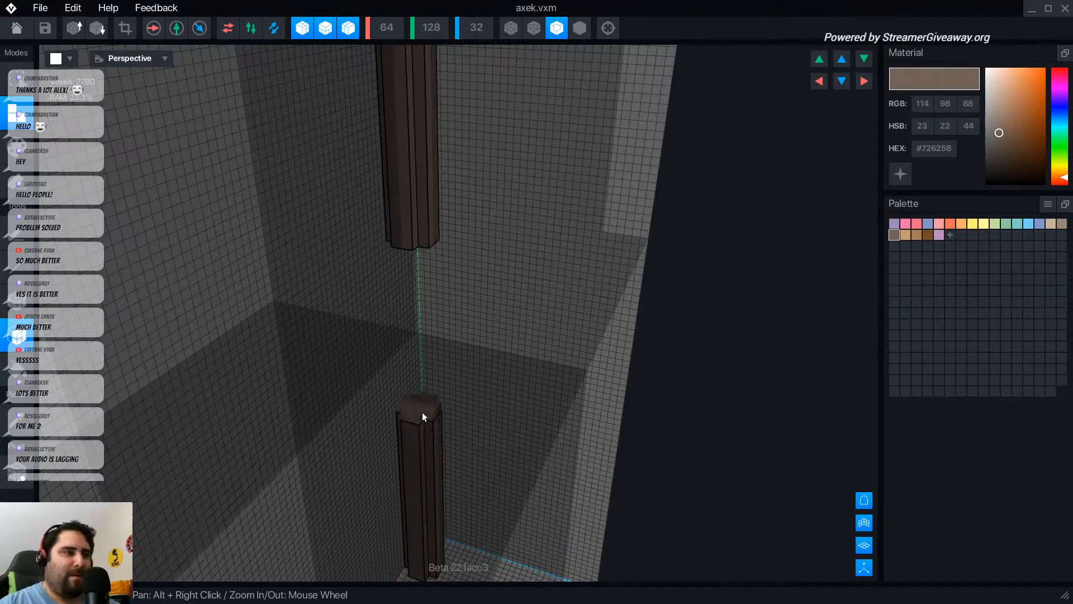
{"action": "left_click", "coordinate": [422, 411]}
{"action": "left_click", "coordinate": [421, 401]}
{"action": "left_click", "coordinate": [424, 395]}
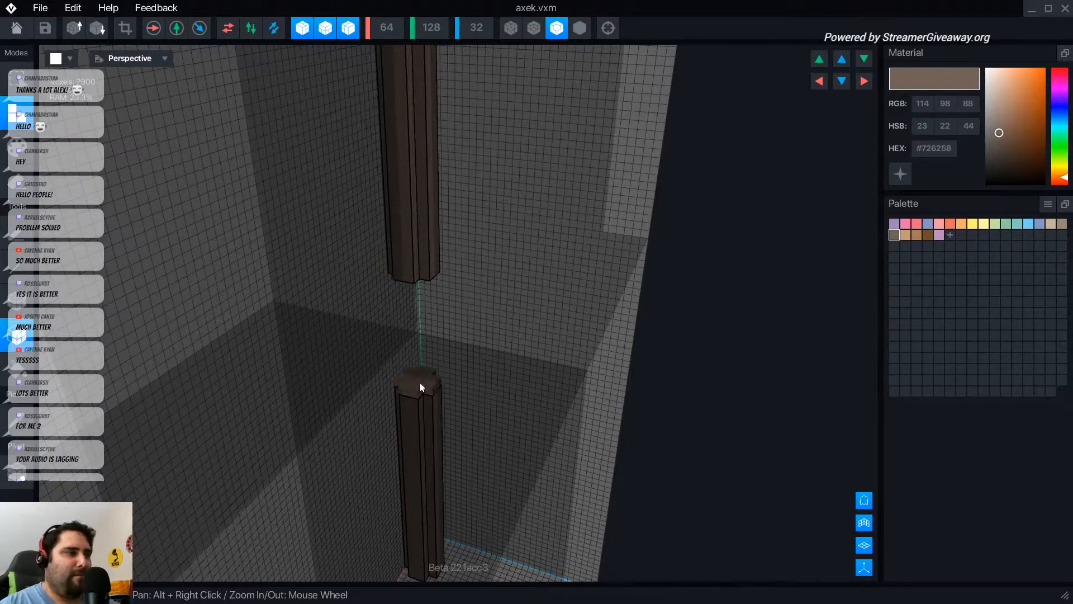
{"action": "left_click", "coordinate": [419, 380]}
{"action": "left_click", "coordinate": [417, 374]}
{"action": "left_click", "coordinate": [420, 367]}
{"action": "left_click", "coordinate": [412, 360]}
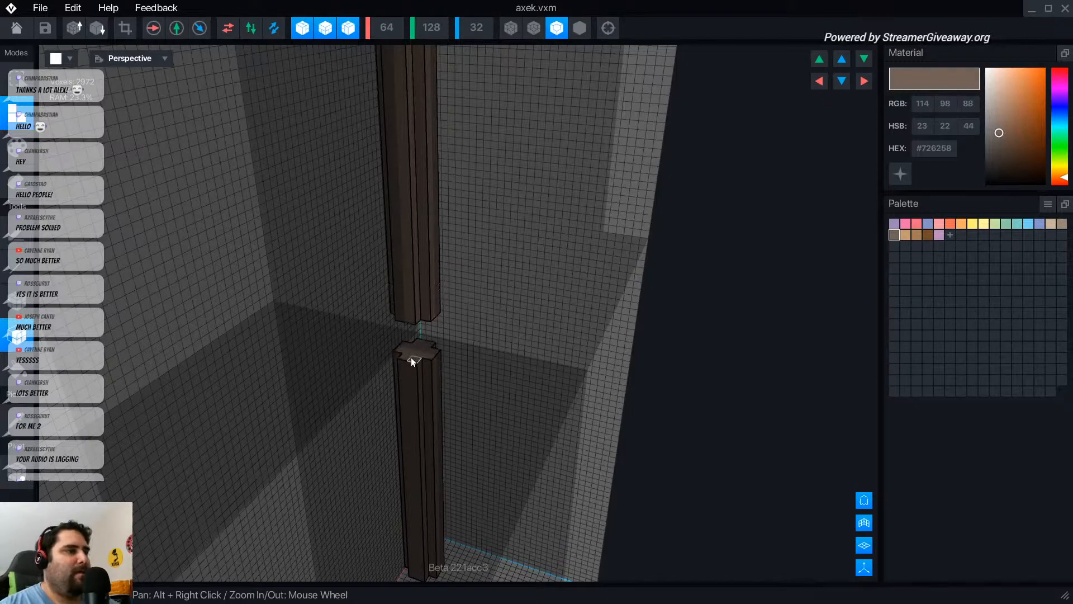
{"action": "scroll", "coordinate": [430, 434], "scroll_direction": "down", "scroll_amount": 6}
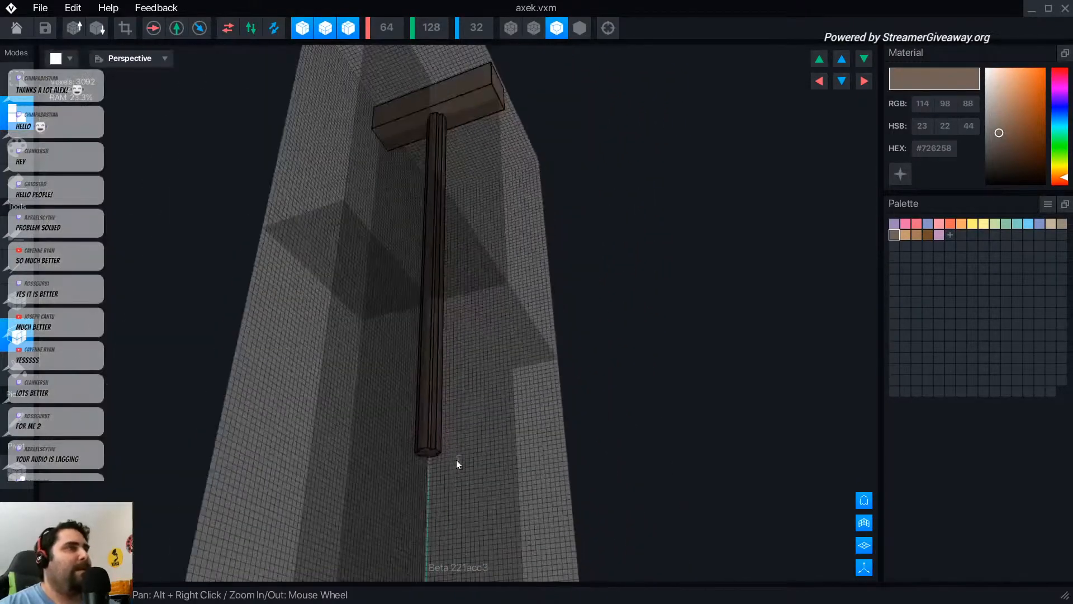
{"action": "mouse_move", "coordinate": [456, 460]}
{"action": "right_mouse_down"}
{"action": "mouse_move", "coordinate": [444, 470]}
{"action": "mouse_move", "coordinate": [441, 457]}
{"action": "right_mouse_up"}
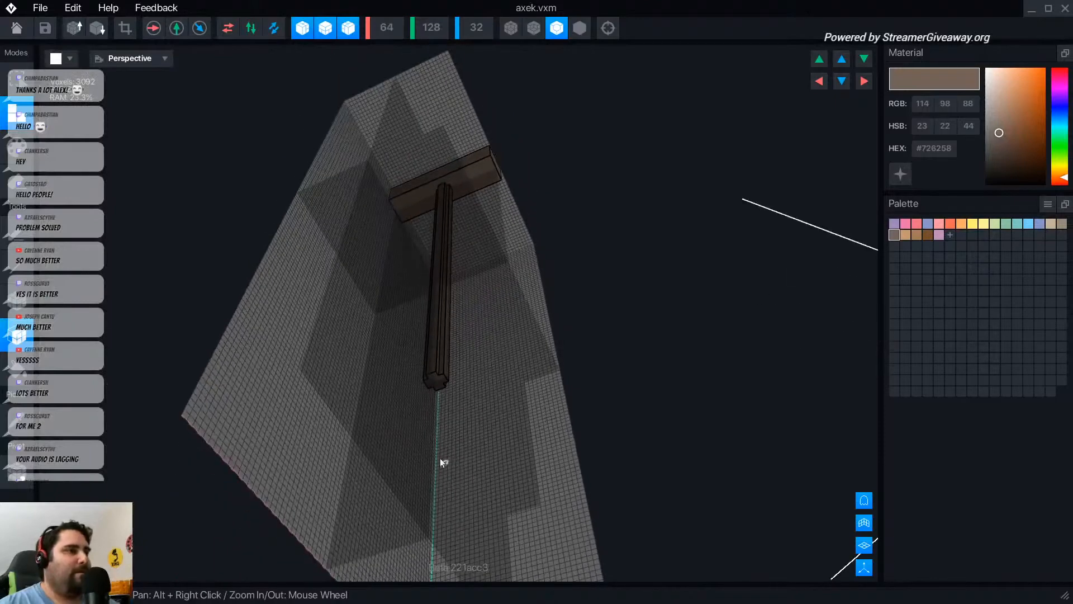
{"action": "left_click", "coordinate": [436, 400]}
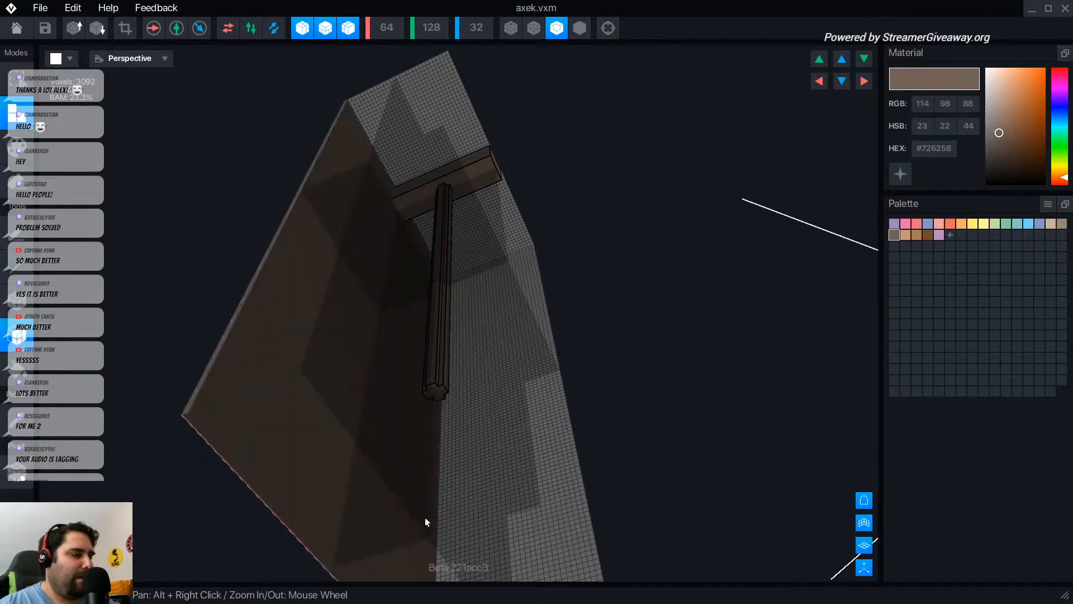
{"action": "left_click", "coordinate": [441, 503]}
{"action": "key", "text": "ctrl+z"}
{"action": "key", "text": "ctrl+z"}
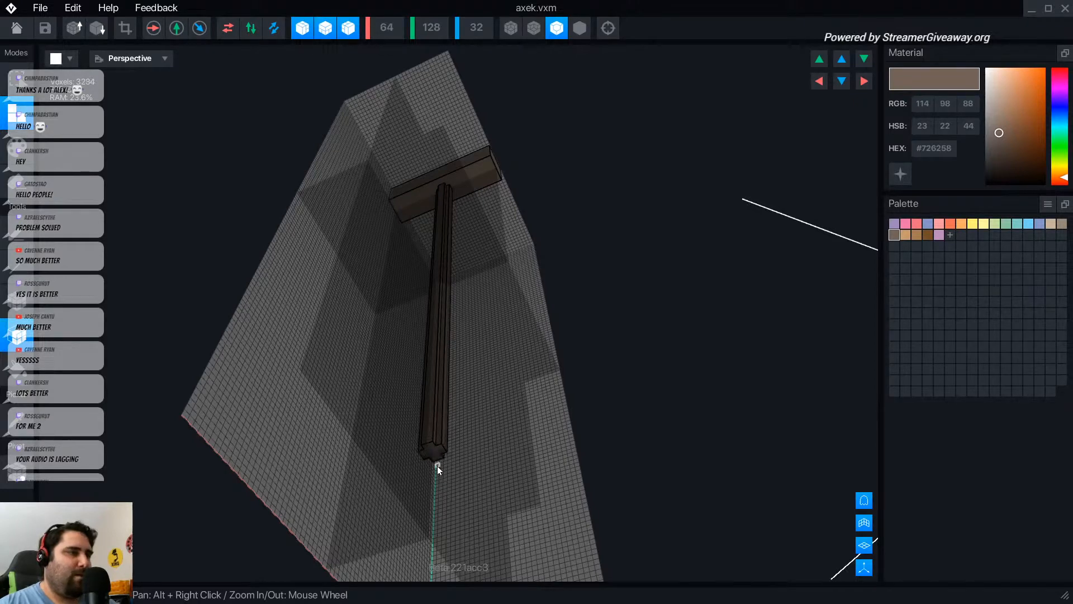
- Extrude the cross-shaped lower end of the shaft down to the floor of the voxel grid
{"action": "left_click", "coordinate": [437, 460]}
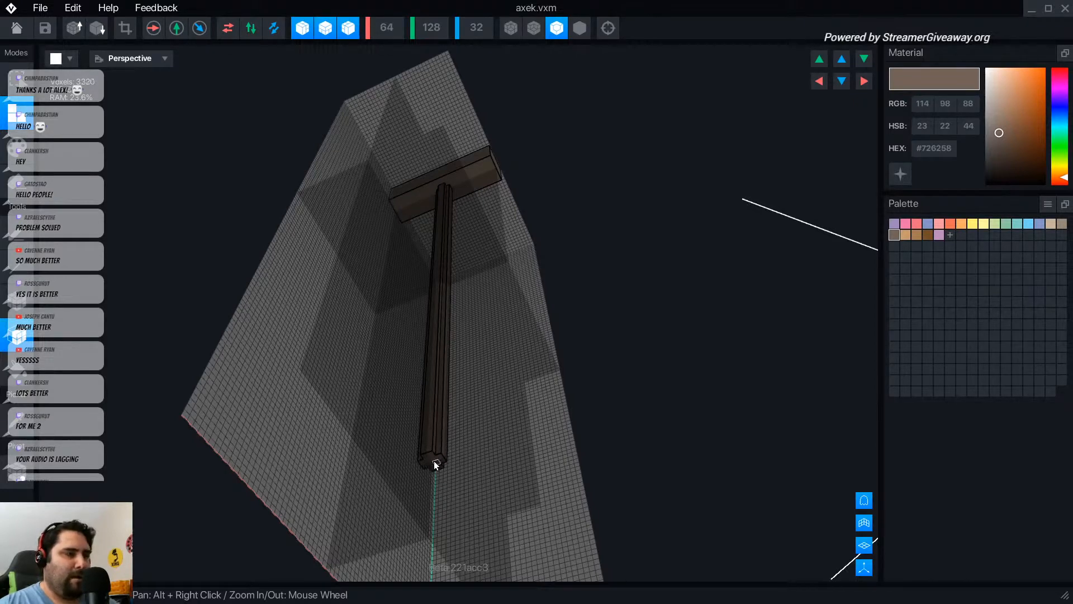
{"action": "scroll", "coordinate": [433, 461], "scroll_direction": "up", "scroll_amount": 5}
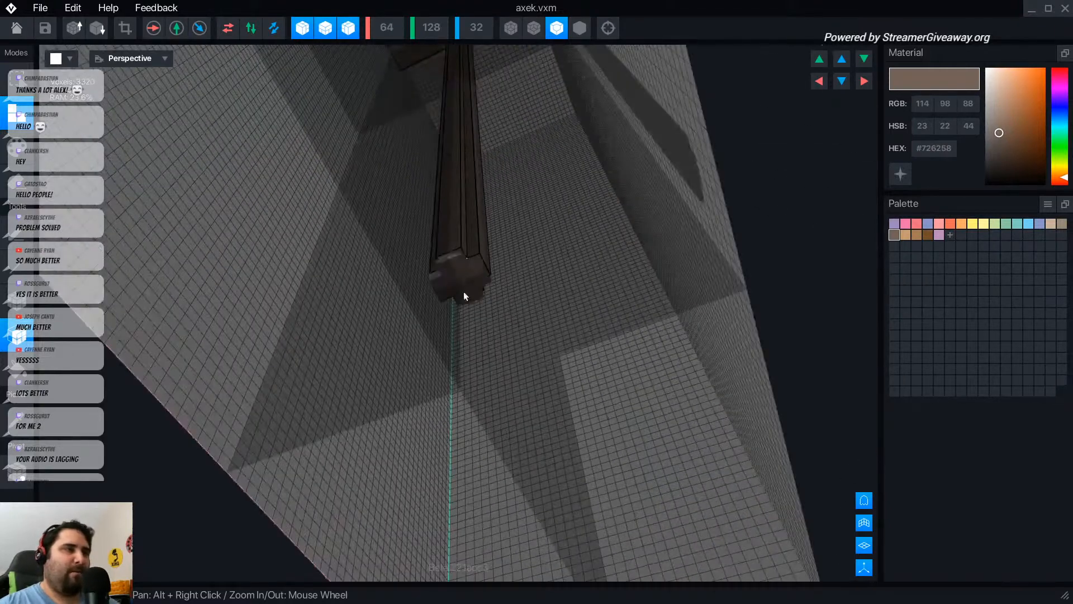
{"action": "left_click", "coordinate": [464, 305]}
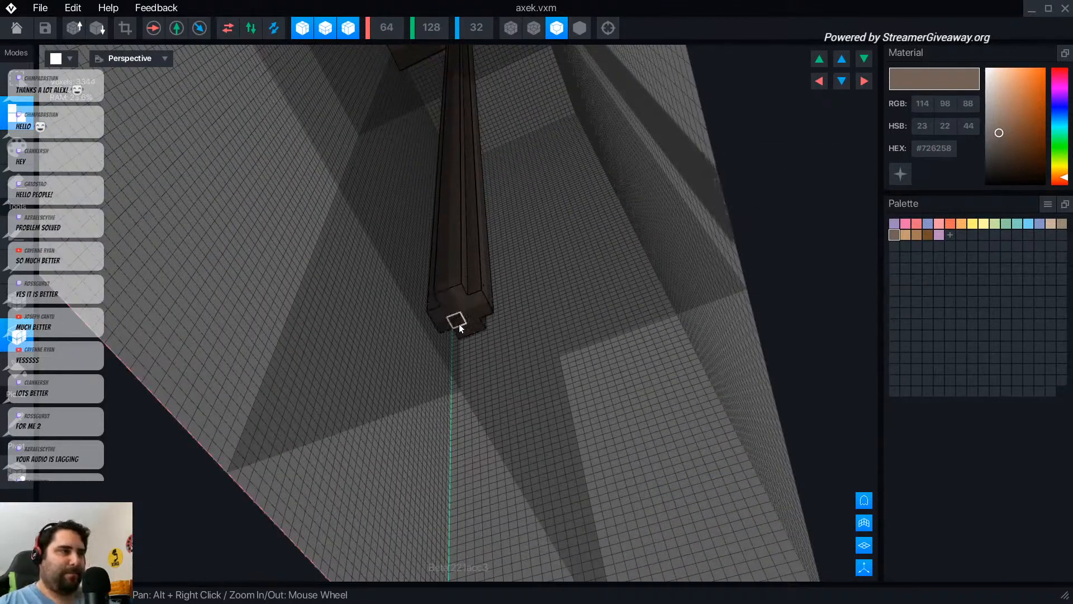
{"action": "left_click", "coordinate": [459, 326]}
{"action": "left_click", "coordinate": [470, 336]}
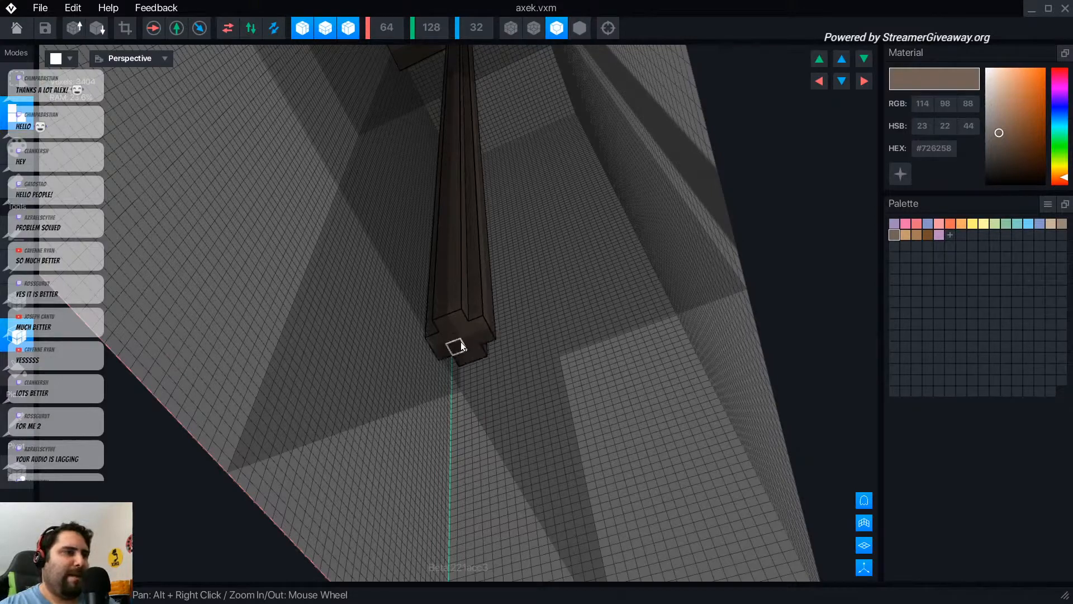
{"action": "left_click", "coordinate": [465, 354]}
{"action": "left_click", "coordinate": [466, 367]}
{"action": "left_click", "coordinate": [470, 382]}
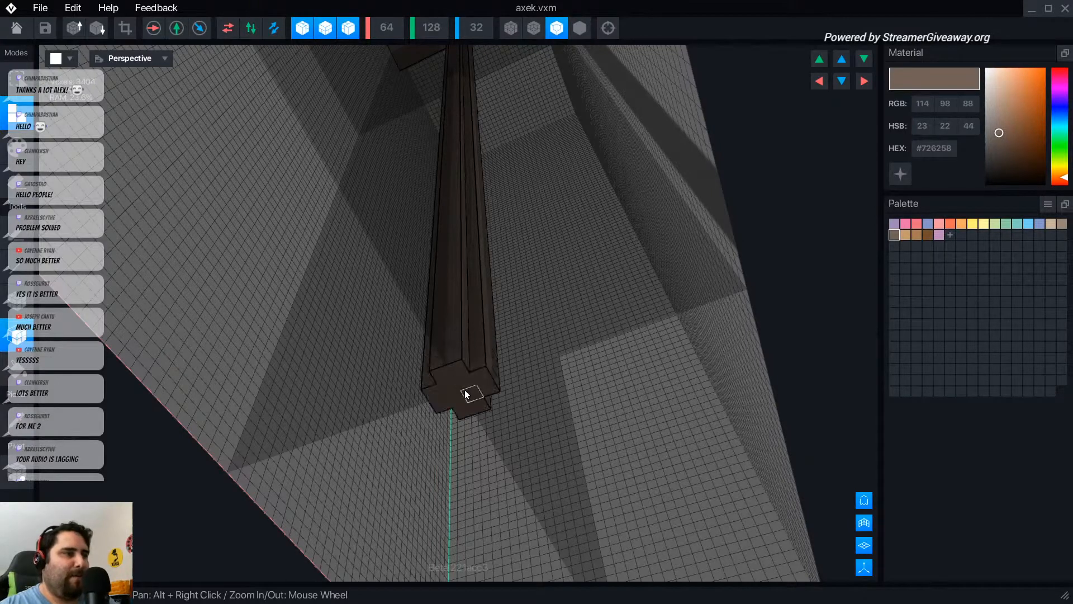
{"action": "mouse_move", "coordinate": [477, 322]}
{"action": "right_mouse_down"}
{"action": "mouse_move", "coordinate": [489, 333]}
{"action": "mouse_move", "coordinate": [477, 337]}
{"action": "right_mouse_up"}
- Turn off Y-axis symmetry while keeping X- and Z-axis symmetry on
{"action": "scroll", "coordinate": [478, 337], "scroll_direction": "down", "scroll_amount": 5}
{"action": "mouse_move", "coordinate": [492, 200]}
{"action": "right_mouse_down", "text": "alt"}
{"action": "mouse_move", "coordinate": [488, 211]}
{"action": "mouse_move", "coordinate": [492, 199]}
{"action": "right_mouse_up", "text": "alt"}
{"action": "scroll", "coordinate": [492, 200], "scroll_direction": "down", "scroll_amount": 3}
{"action": "right_click_drag", "start_coordinate": [500, 302], "coordinate": [422, 239], "text": "alt"}
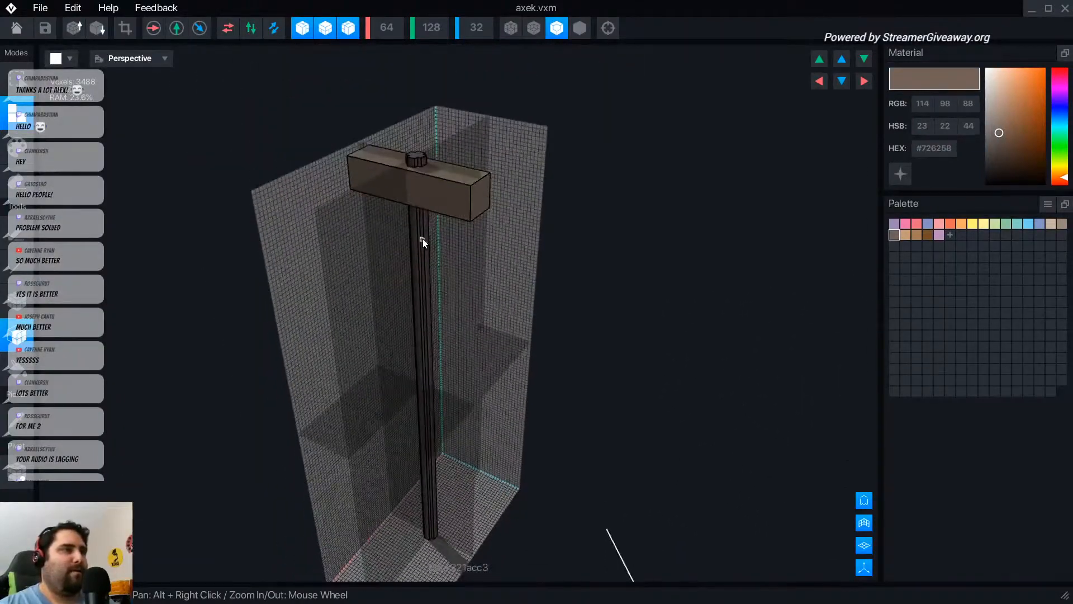
{"action": "scroll", "coordinate": [422, 239], "scroll_direction": "up", "scroll_amount": 5}
{"action": "scroll", "coordinate": [453, 193], "scroll_direction": "down", "scroll_amount": 2}
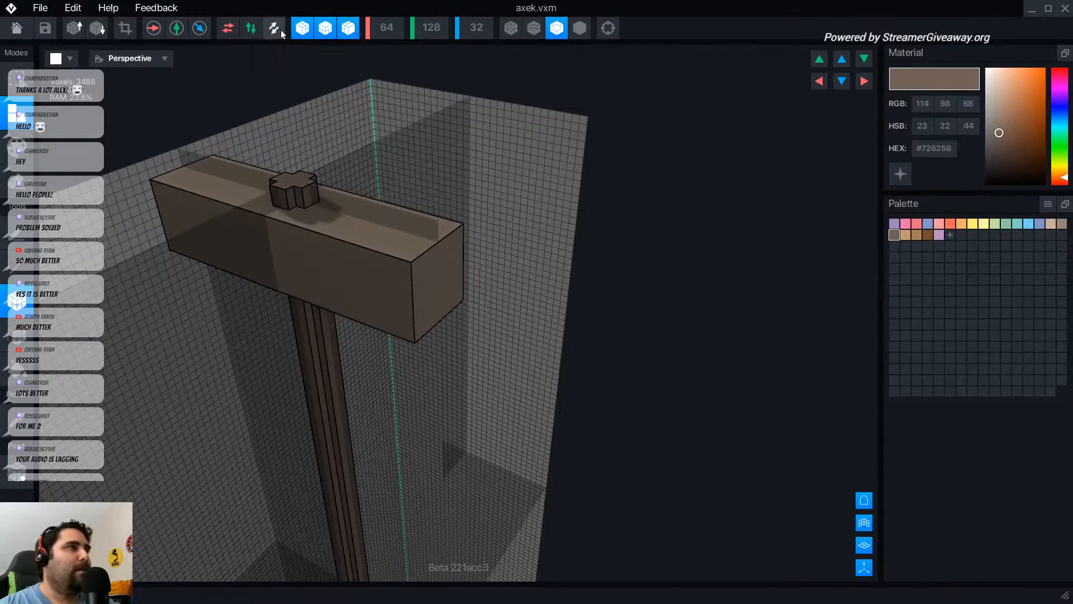
{"action": "left_click", "coordinate": [354, 31]}
{"action": "left_click", "coordinate": [349, 30]}
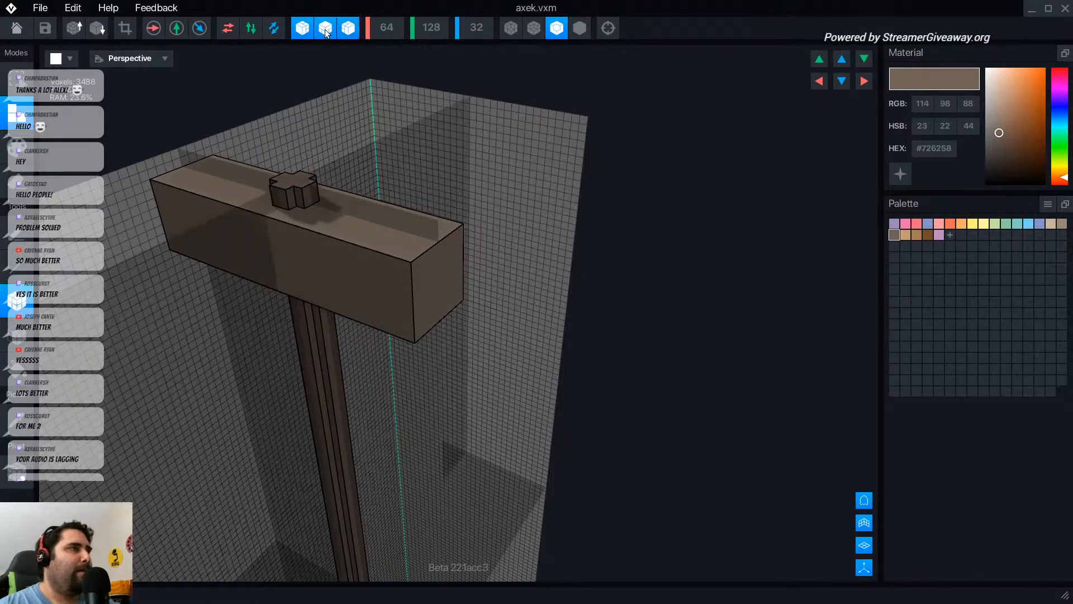
{"action": "left_click", "coordinate": [327, 31]}
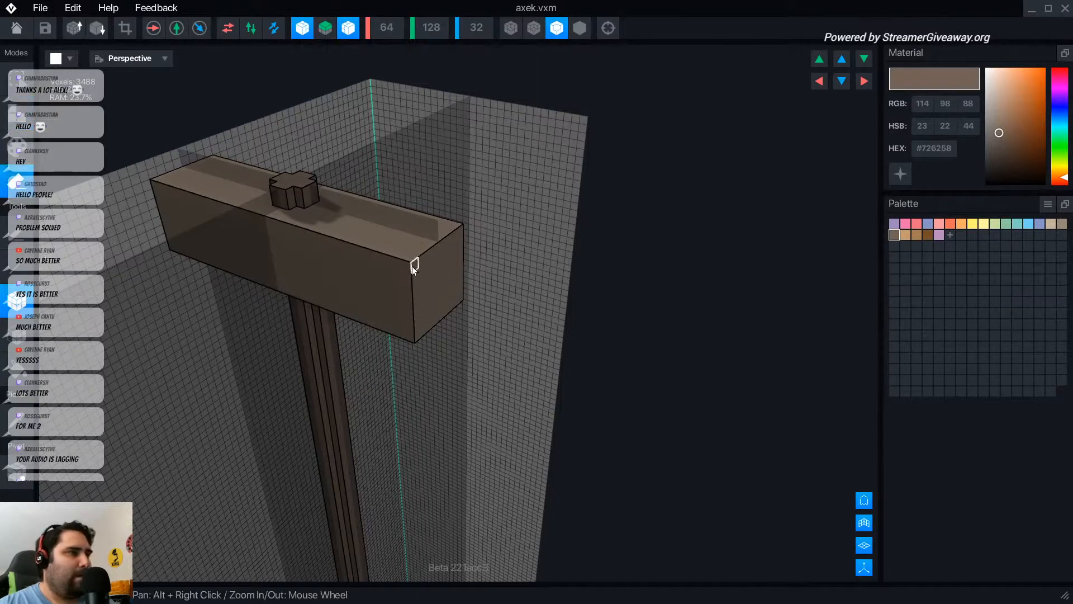
- Erase the one-voxel rim around the beam's end faces and paint the remaining raised end plates in #726258
{"action": "left_click_drag", "start_coordinate": [412, 258], "coordinate": [412, 335]}
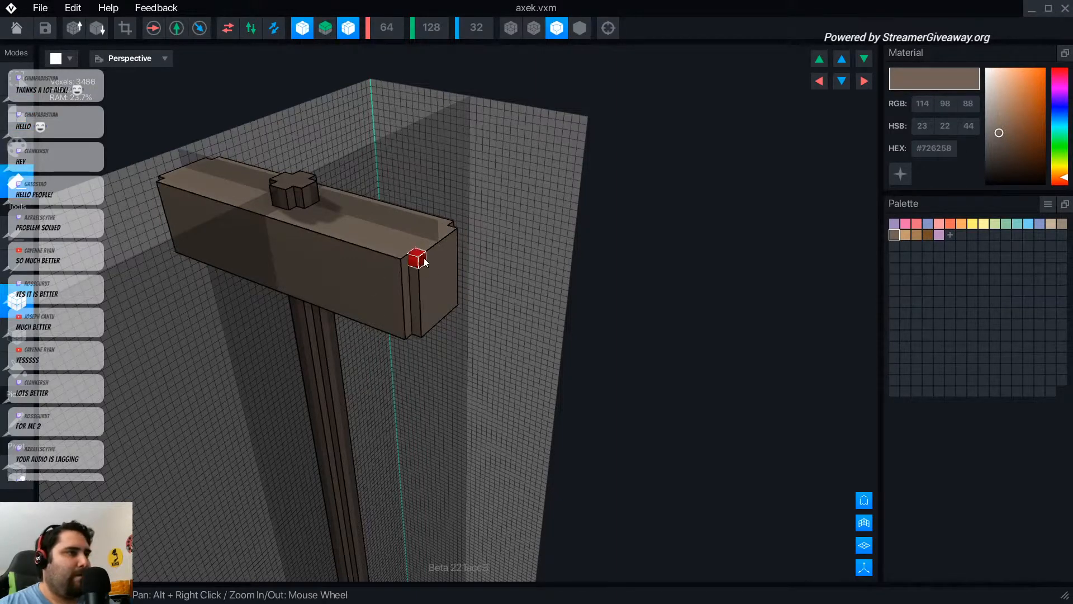
{"action": "left_click_drag", "start_coordinate": [425, 263], "coordinate": [455, 226]}
{"action": "left_click_drag", "start_coordinate": [425, 329], "coordinate": [453, 302]}
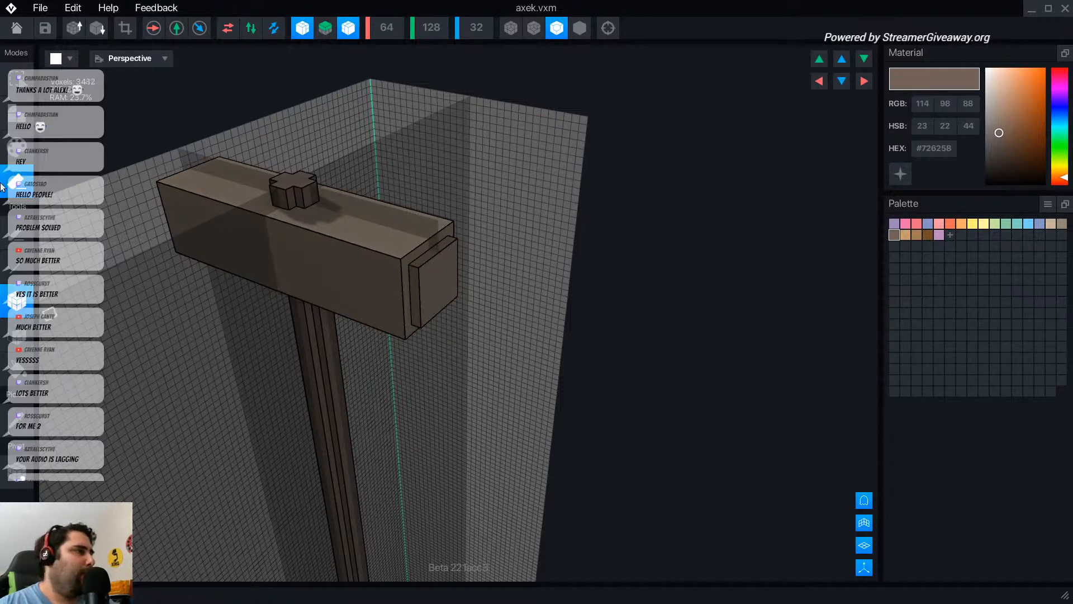
{"action": "left_click", "coordinate": [17, 147]}
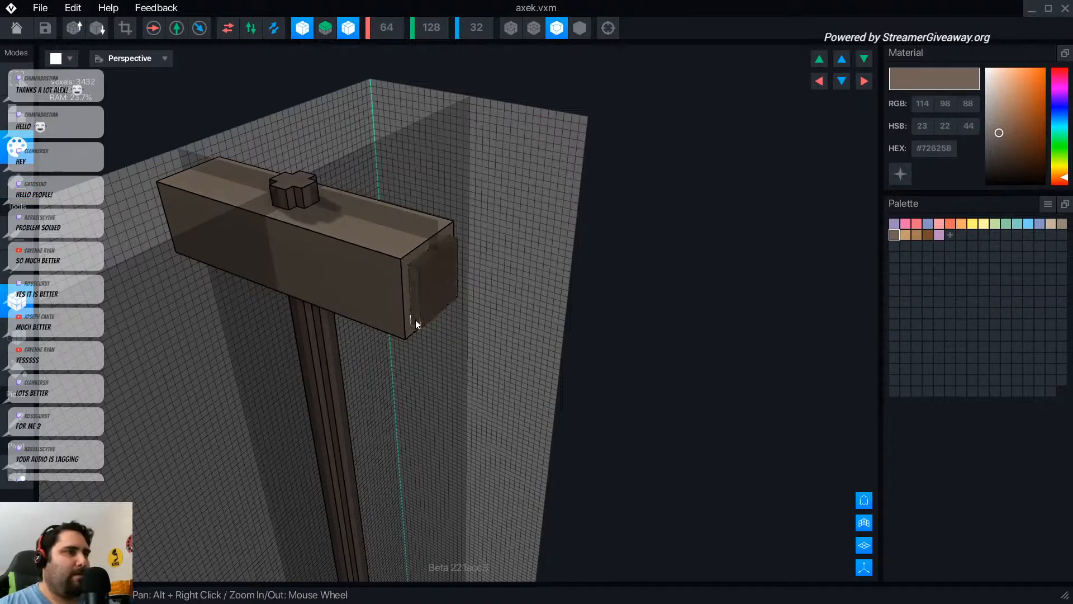
{"action": "left_click_drag", "start_coordinate": [416, 320], "coordinate": [416, 321]}
- Build a base block in #C7B29B covering the whole 64 by 32 voxel floor, about 16 voxels high, around the shaft's foot
{"action": "mouse_move", "coordinate": [454, 487]}
{"action": "right_mouse_down", "text": "alt"}
{"action": "mouse_move", "coordinate": [468, 413]}
{"action": "mouse_move", "coordinate": [447, 358]}
{"action": "right_mouse_up", "text": "alt"}
{"action": "scroll", "coordinate": [468, 413], "scroll_direction": "down", "scroll_amount": 5}
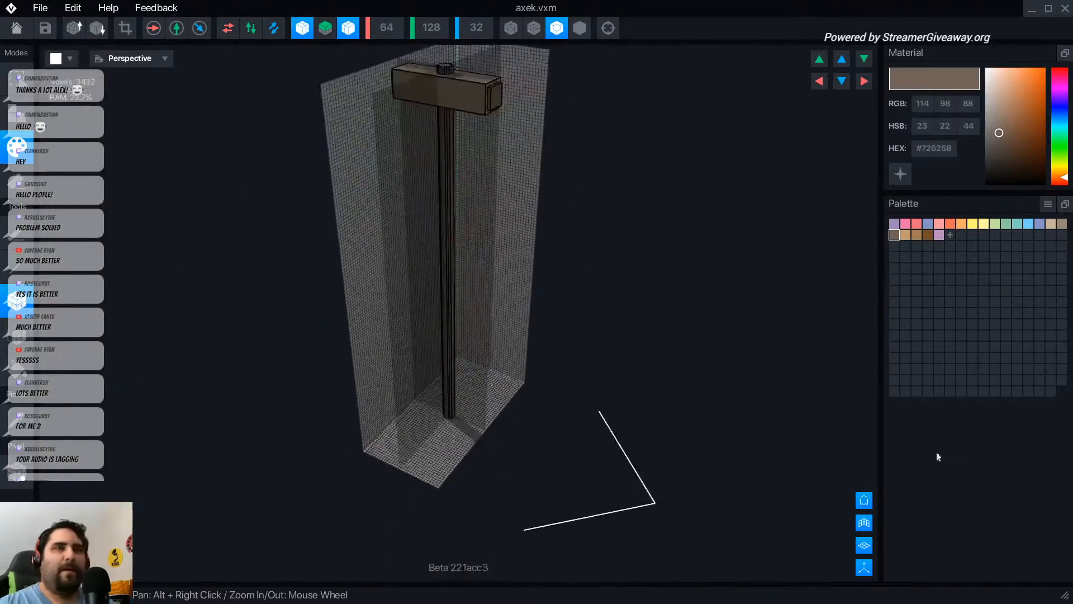
{"action": "scroll", "coordinate": [446, 335], "scroll_direction": "up", "scroll_amount": 5}
{"action": "left_click", "coordinate": [1051, 224]}
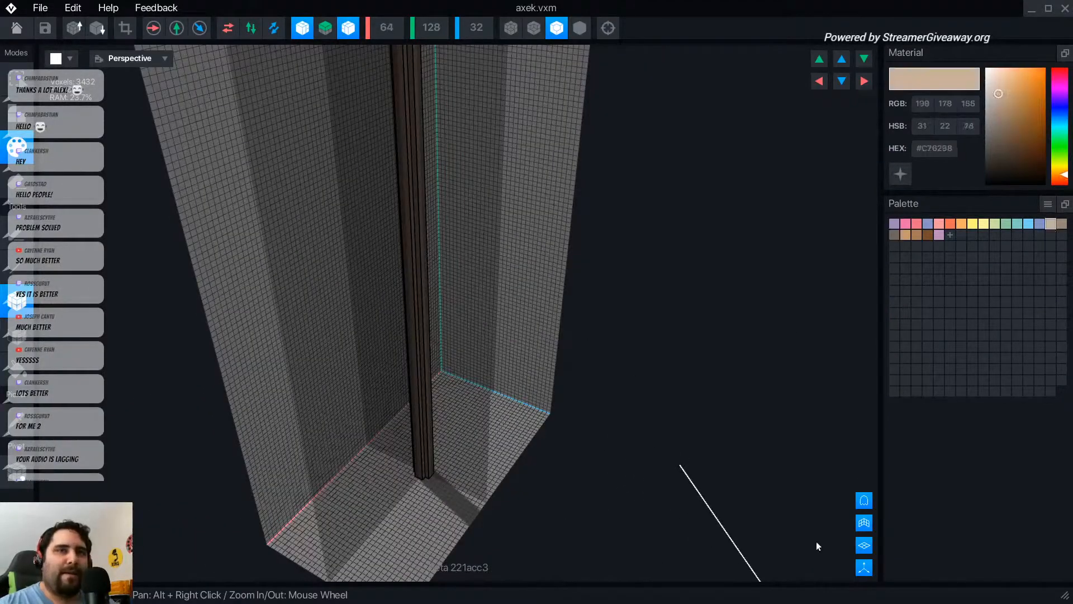
{"action": "scroll", "coordinate": [376, 437], "scroll_direction": "up", "scroll_amount": 4}
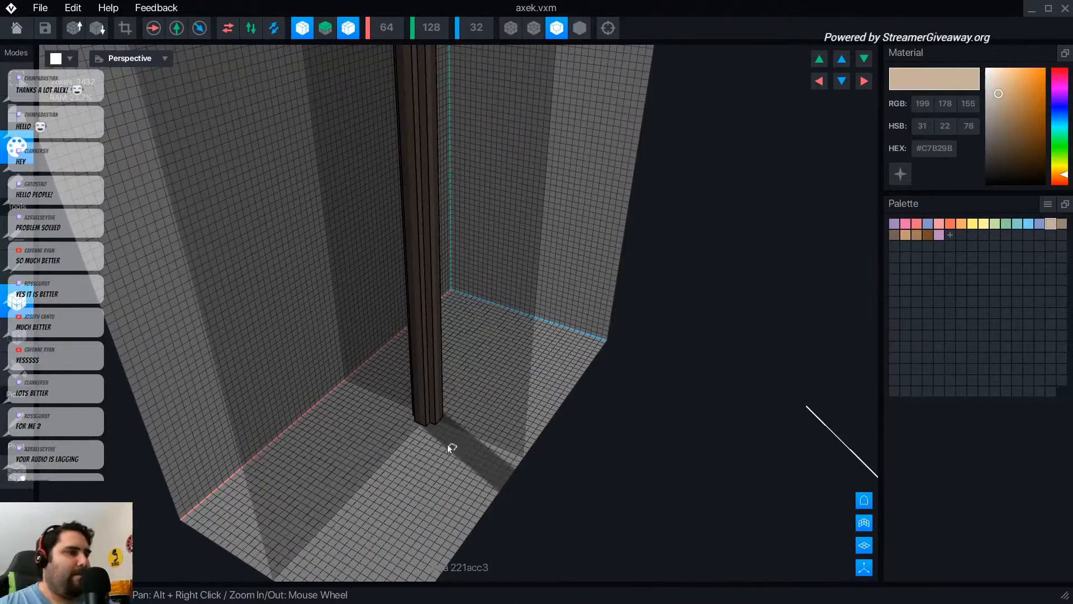
{"action": "right_click_drag", "start_coordinate": [448, 444], "coordinate": [455, 425]}
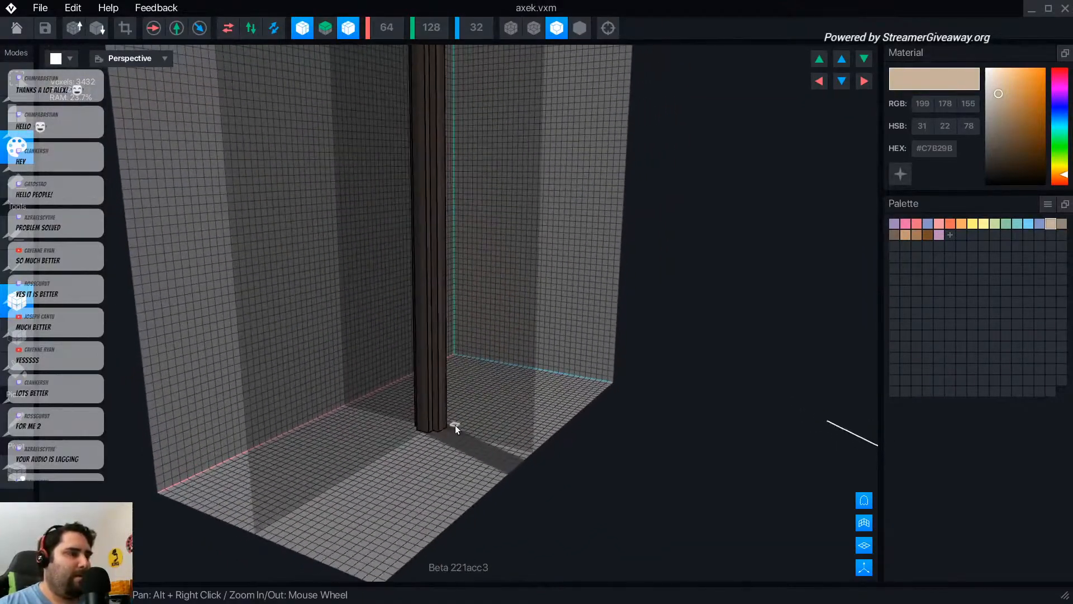
{"action": "scroll", "coordinate": [455, 425], "scroll_direction": "up", "scroll_amount": 10}
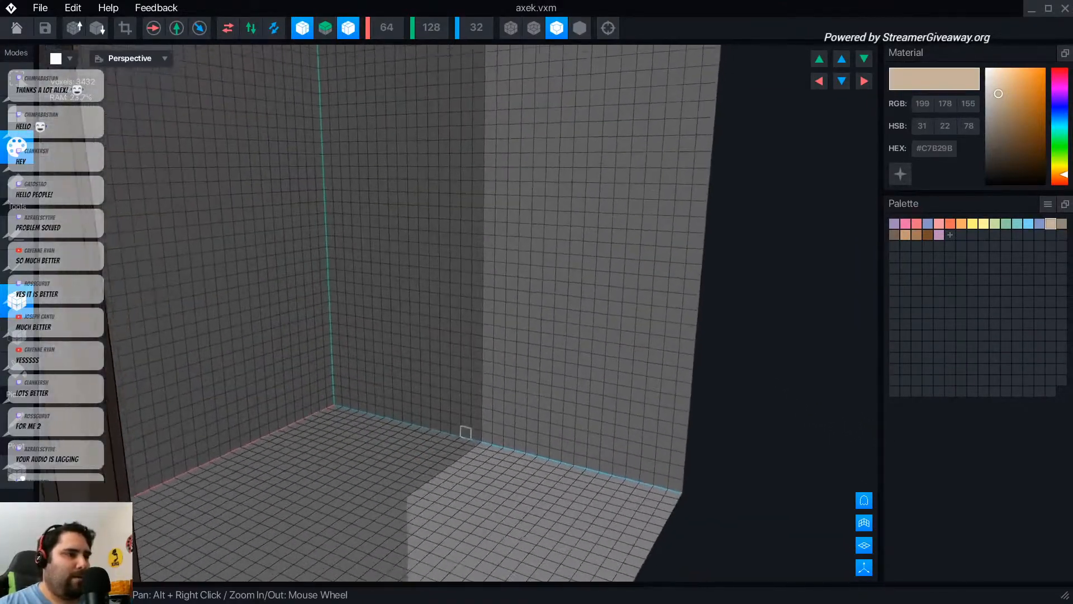
{"action": "scroll", "coordinate": [470, 436], "scroll_direction": "down", "scroll_amount": 3}
{"action": "scroll", "coordinate": [455, 436], "scroll_direction": "up", "scroll_amount": 5}
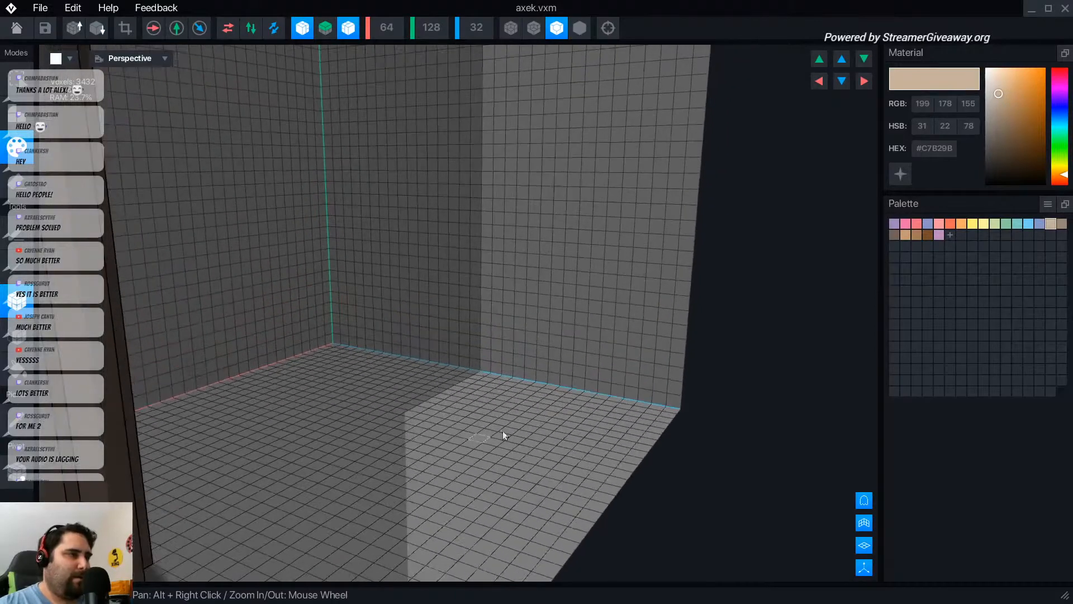
{"action": "right_click_drag", "start_coordinate": [503, 435], "coordinate": [390, 377]}
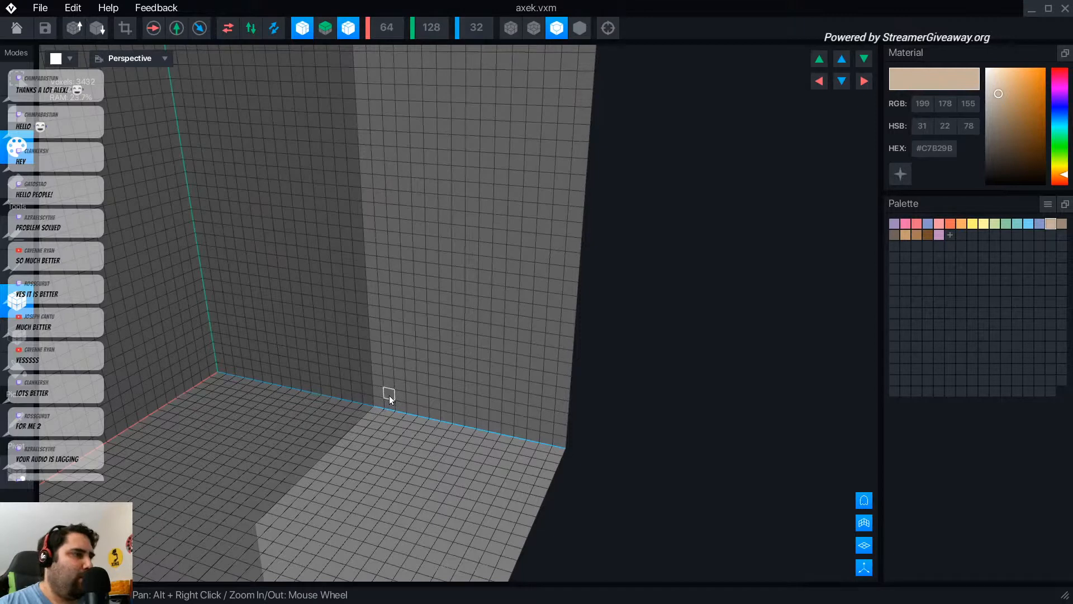
{"action": "left_click", "coordinate": [19, 115]}
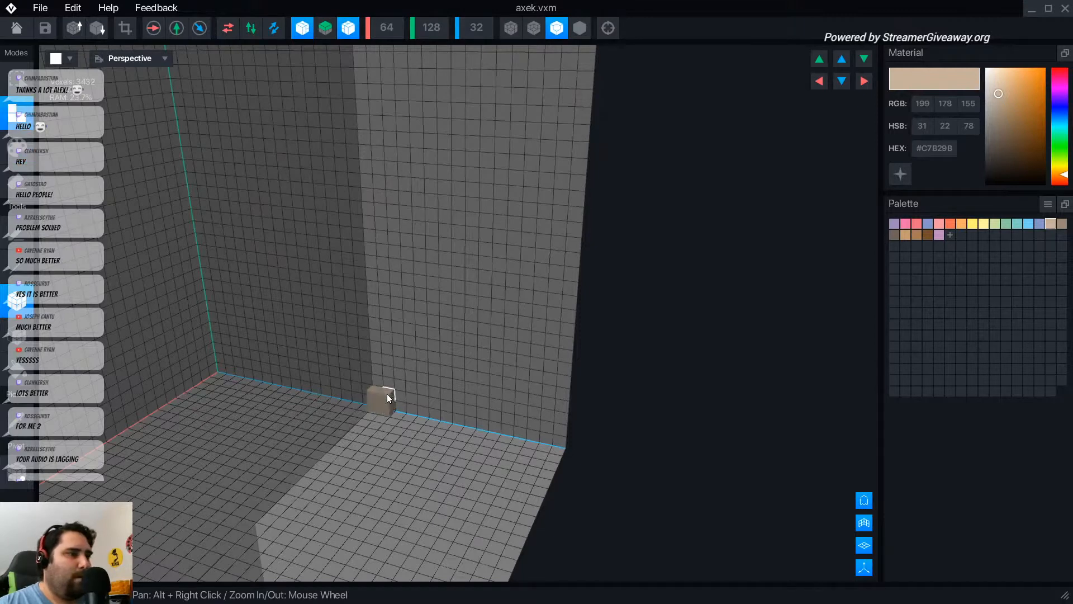
{"action": "left_click_drag", "start_coordinate": [400, 381], "coordinate": [572, 251]}
{"action": "right_click_drag", "start_coordinate": [572, 250], "coordinate": [550, 290]}
{"action": "left_click_drag", "start_coordinate": [636, 270], "coordinate": [286, 378]}
- Raise the #C7B29B base block by about 16 more voxels across its full 64 by 32 voxel top
{"action": "right_click_drag", "start_coordinate": [401, 303], "coordinate": [612, 304]}
{"action": "scroll", "coordinate": [612, 308], "scroll_direction": "up", "scroll_amount": 10}
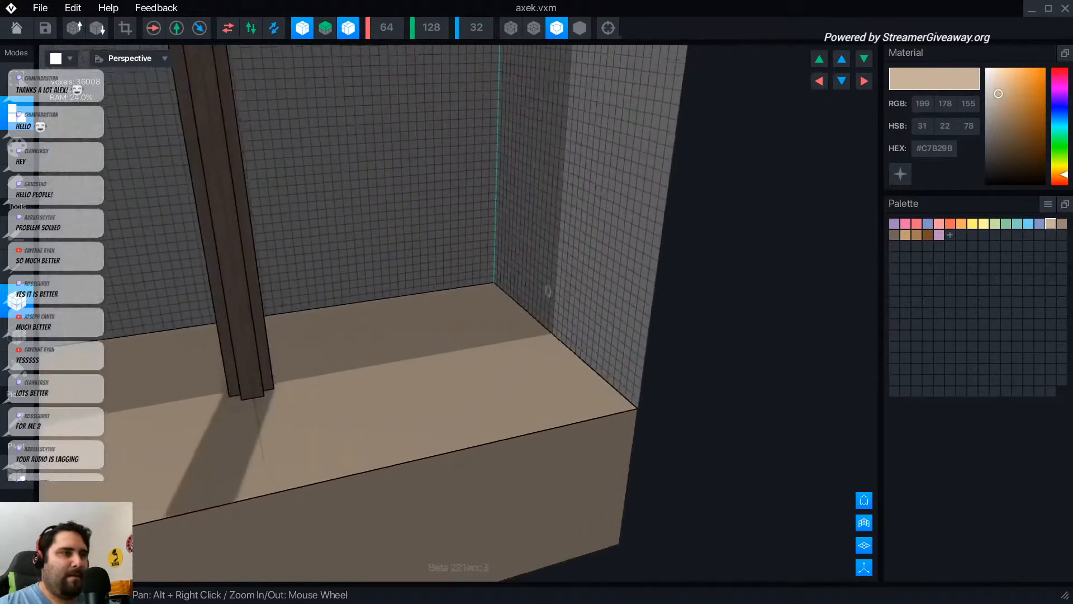
{"action": "right_click_drag", "start_coordinate": [560, 340], "coordinate": [462, 402]}
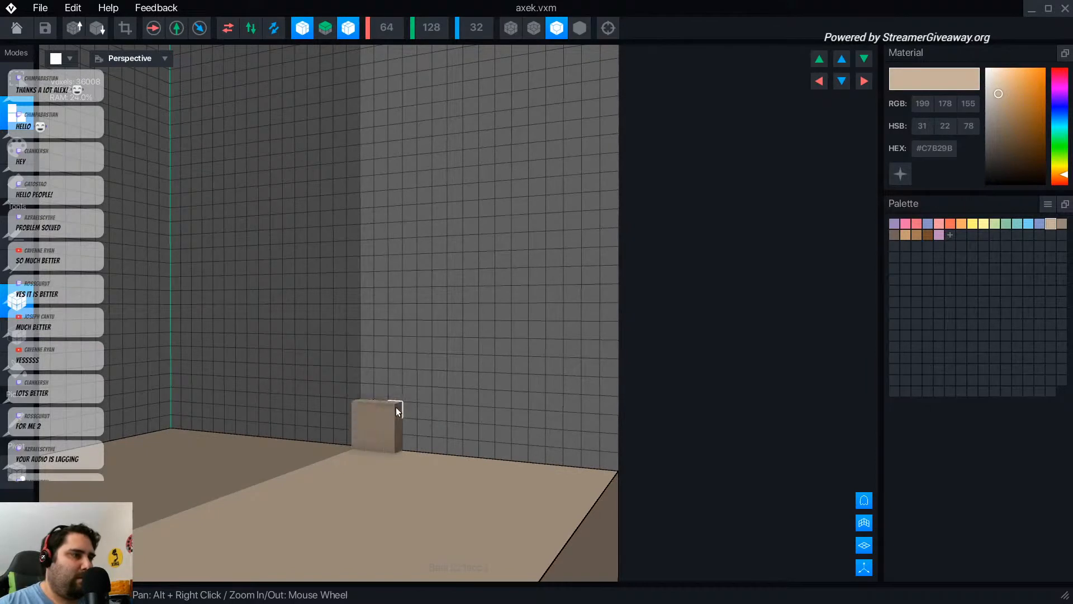
{"action": "mouse_move", "coordinate": [397, 411]}
{"action": "left_mouse_down"}
{"action": "mouse_move", "coordinate": [475, 339]}
{"action": "mouse_move", "coordinate": [615, 171]}
{"action": "left_mouse_up"}
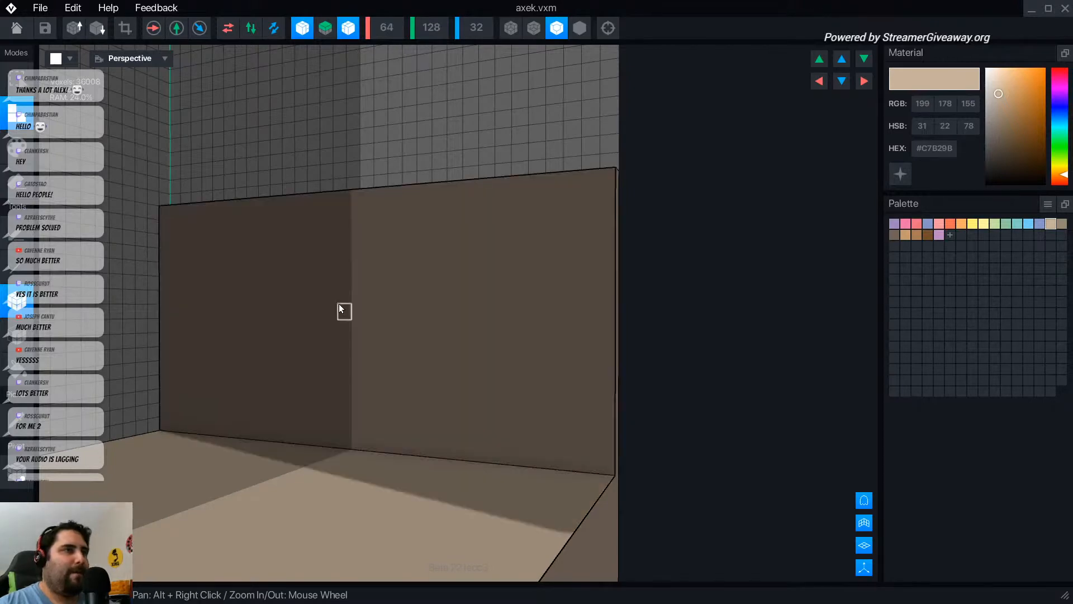
{"action": "scroll", "coordinate": [374, 286], "scroll_direction": "down", "scroll_amount": 3}
{"action": "right_click_drag", "start_coordinate": [374, 286], "coordinate": [484, 229]}
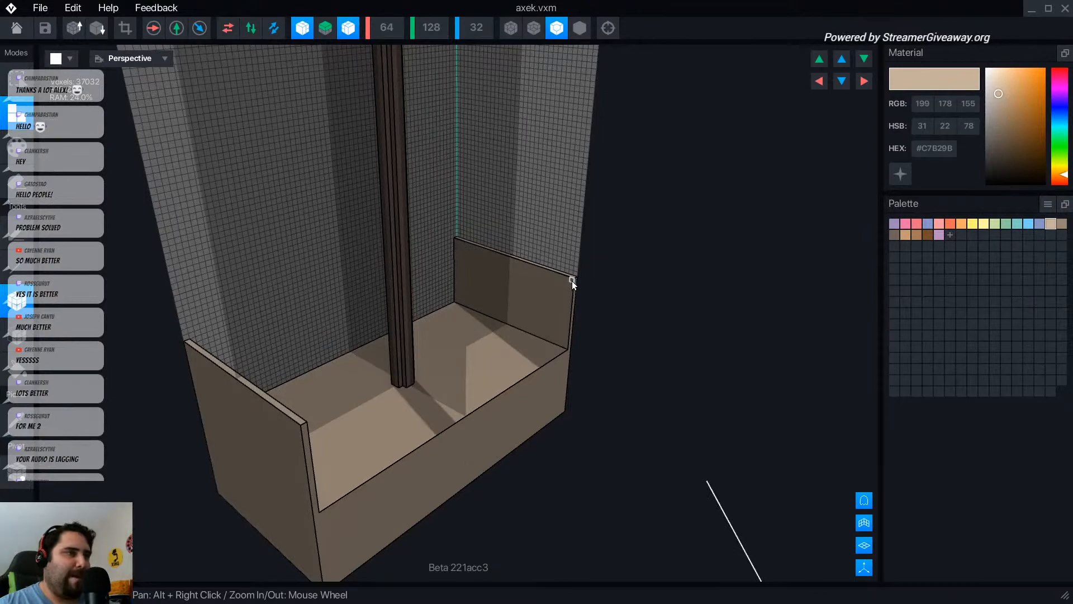
{"action": "left_click_drag", "start_coordinate": [572, 280], "coordinate": [321, 401]}
{"action": "right_click_drag", "start_coordinate": [321, 400], "coordinate": [611, 377]}
{"action": "scroll", "coordinate": [490, 390], "scroll_direction": "up", "scroll_amount": 6}
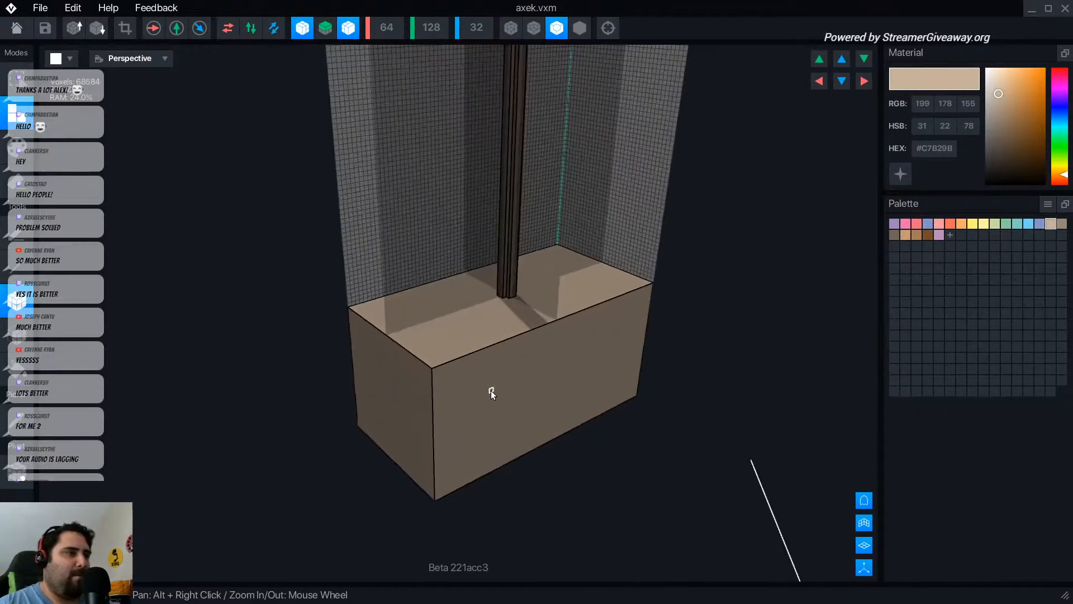
- Paint the base block's narrow end faces in #988676, with blocky jagged borders reaching onto the long sides
{"action": "scroll", "coordinate": [523, 353], "scroll_direction": "up", "scroll_amount": 2}
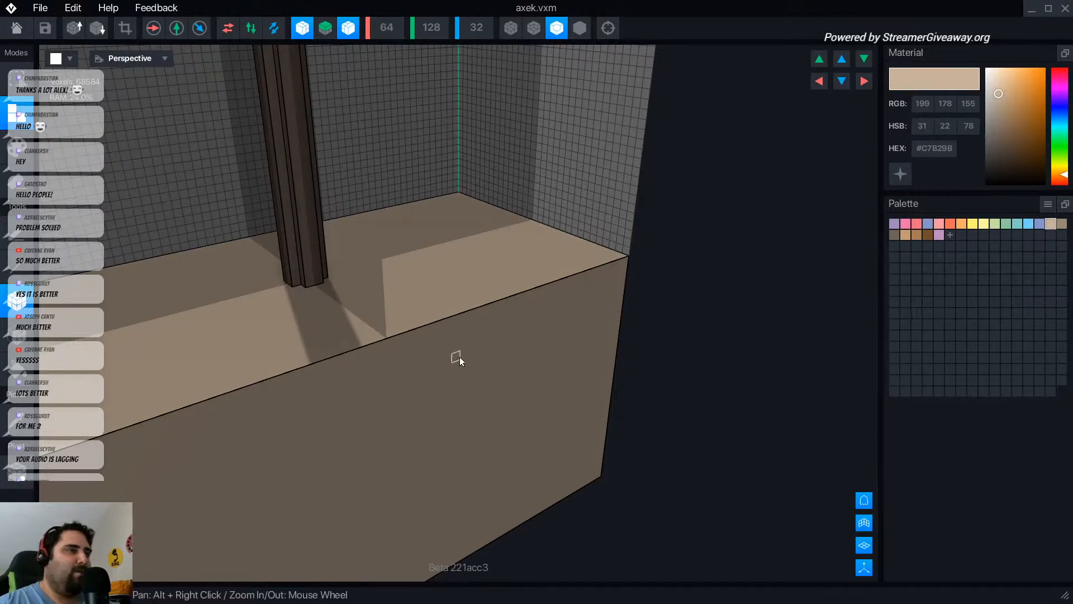
{"action": "scroll", "coordinate": [459, 356], "scroll_direction": "down", "scroll_amount": 3}
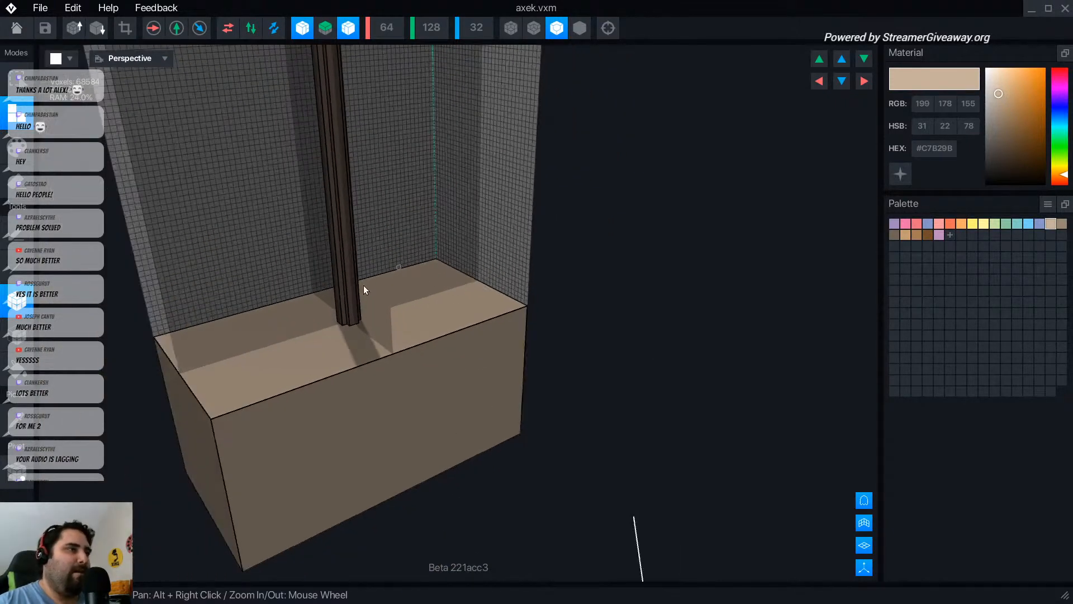
{"action": "right_click_drag", "start_coordinate": [523, 335], "coordinate": [409, 411]}
{"action": "scroll", "coordinate": [412, 426], "scroll_direction": "down", "scroll_amount": 3}
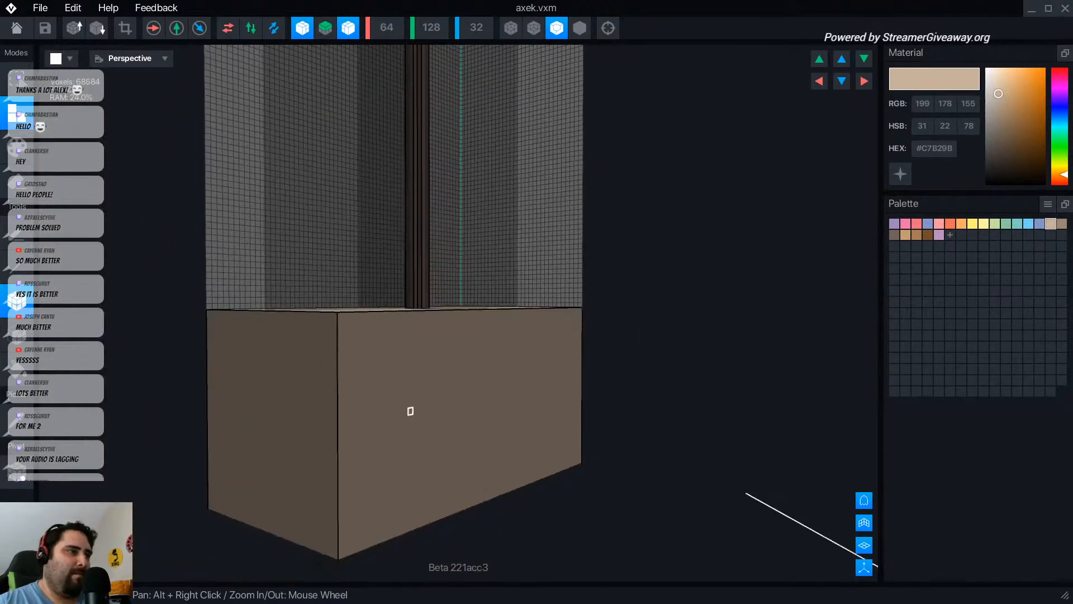
{"action": "left_click", "coordinate": [1062, 223]}
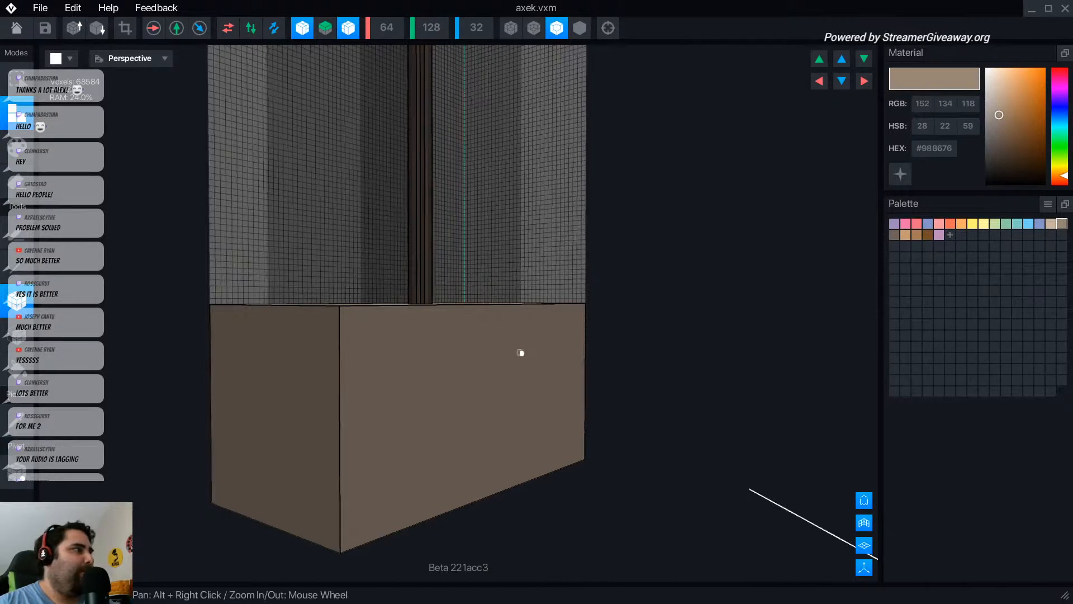
{"action": "right_click_drag", "start_coordinate": [520, 352], "coordinate": [506, 358]}
{"action": "right_click_drag", "start_coordinate": [287, 383], "coordinate": [282, 393]}
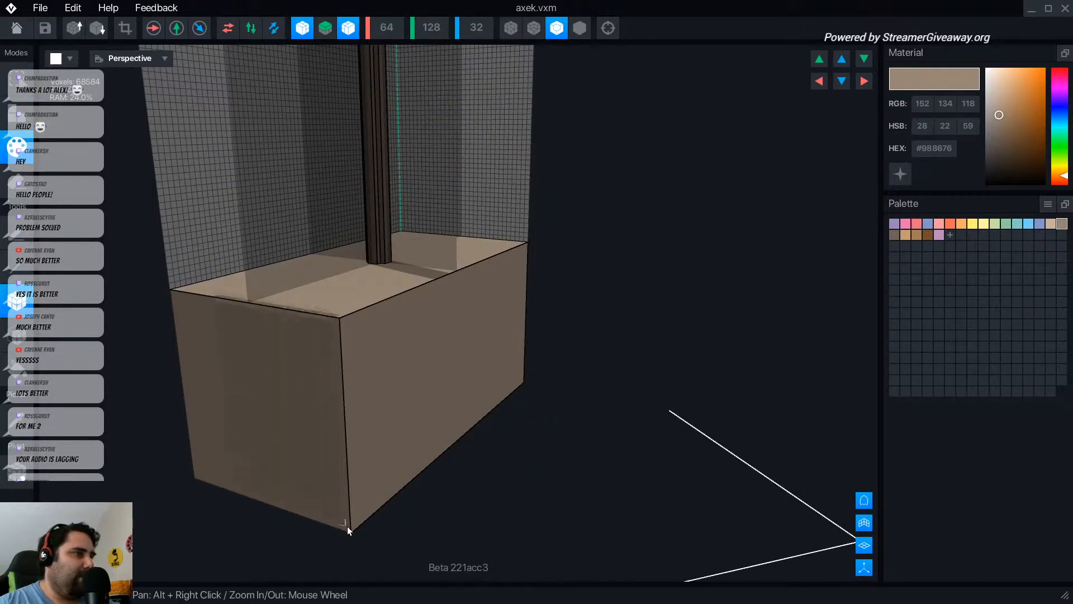
{"action": "right_click_drag", "start_coordinate": [393, 446], "coordinate": [377, 417]}
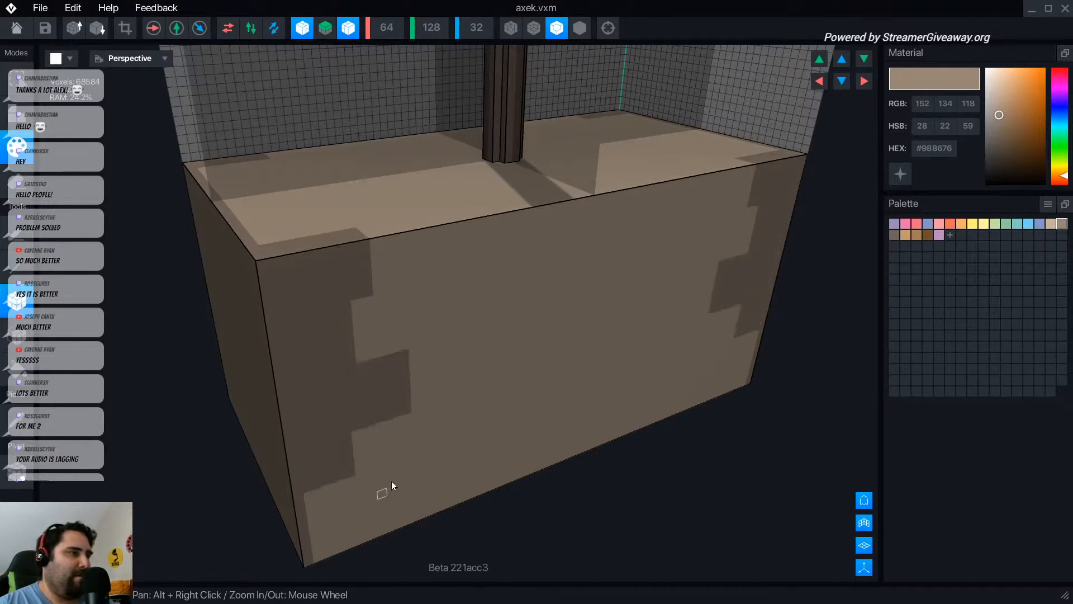
{"action": "right_click_drag", "start_coordinate": [391, 489], "coordinate": [300, 431]}
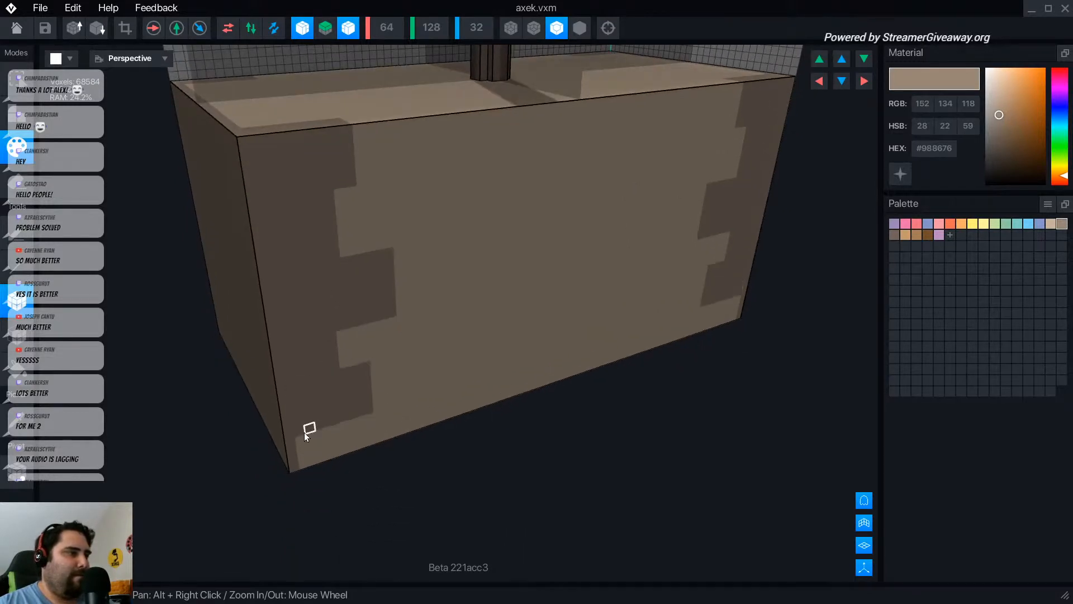
- Extend the jagged border on the block's long side and add two separate rectangular #988676 patches beside it, mirrored by symmetry
{"action": "scroll", "coordinate": [505, 277], "scroll_direction": "up", "scroll_amount": 5}
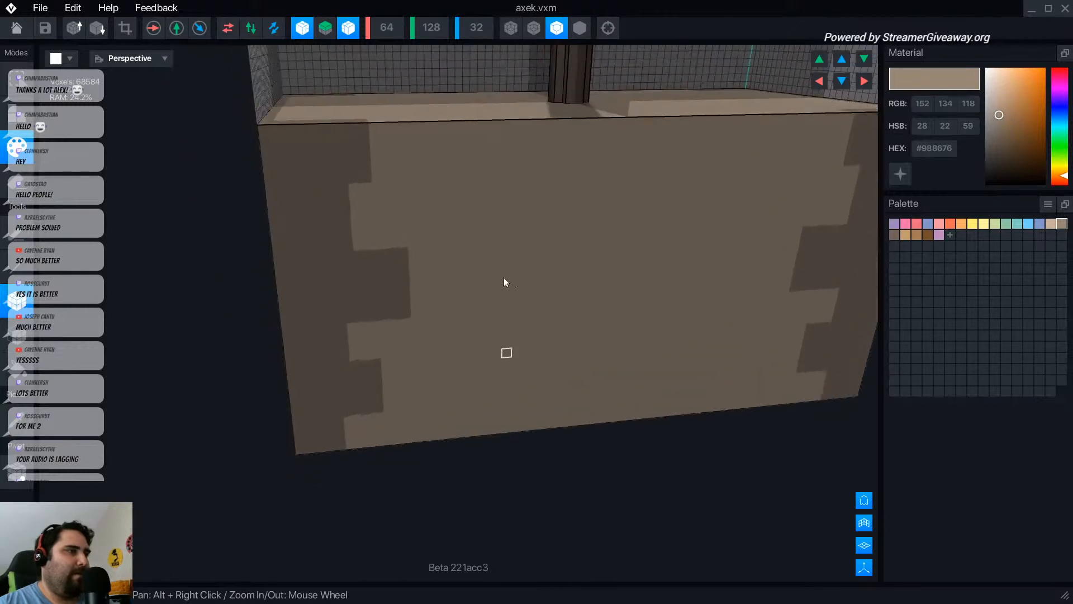
{"action": "right_click_drag", "start_coordinate": [377, 169], "coordinate": [383, 191], "text": "alt"}
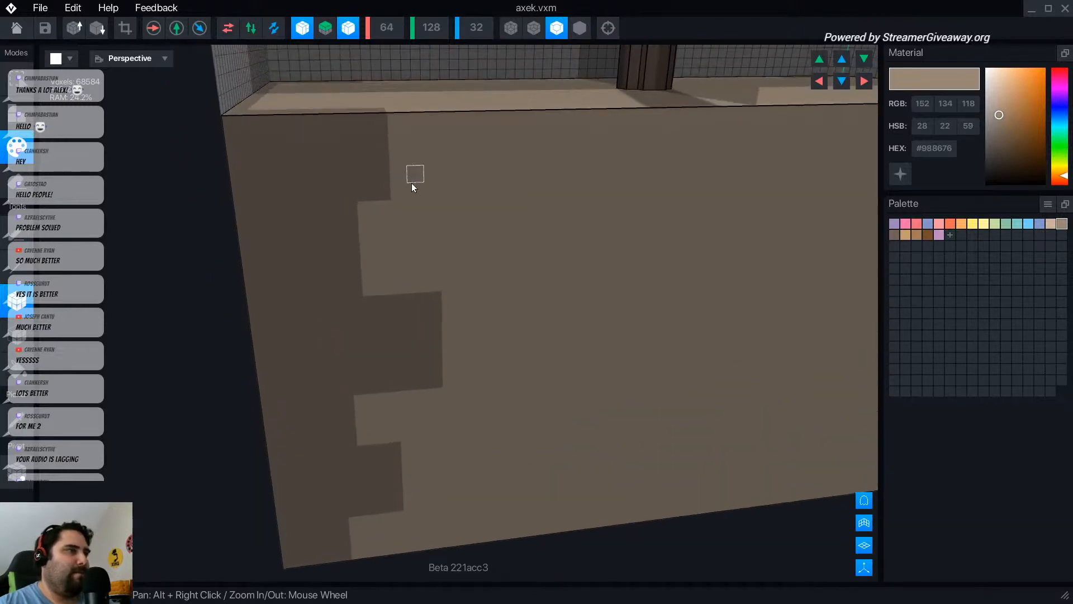
{"action": "left_click", "coordinate": [489, 247]}
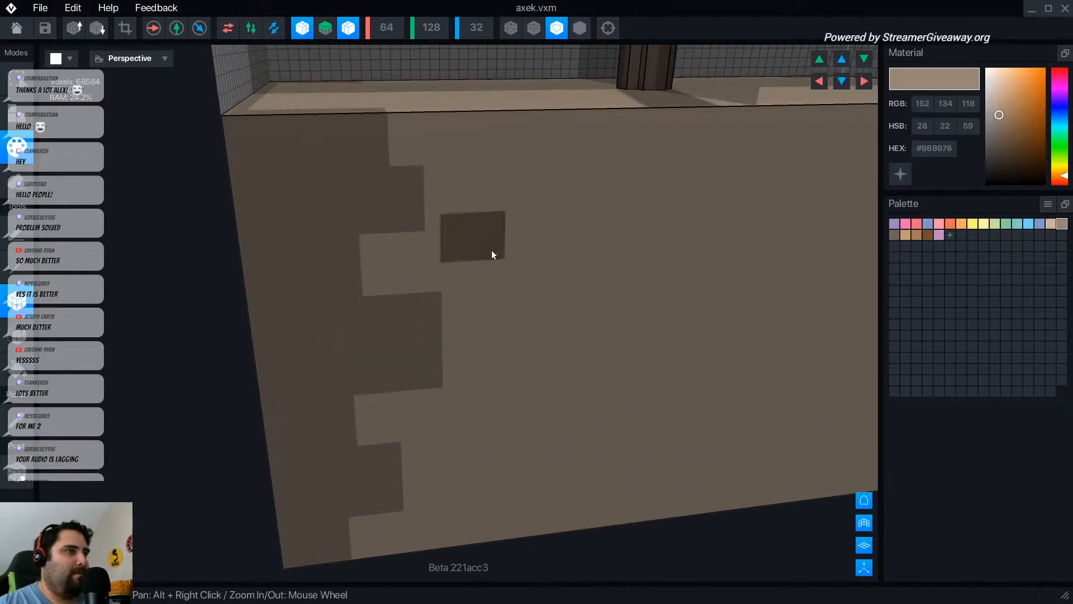
{"action": "left_click", "coordinate": [507, 396]}
{"action": "scroll", "coordinate": [559, 380], "scroll_direction": "down", "scroll_amount": 4}
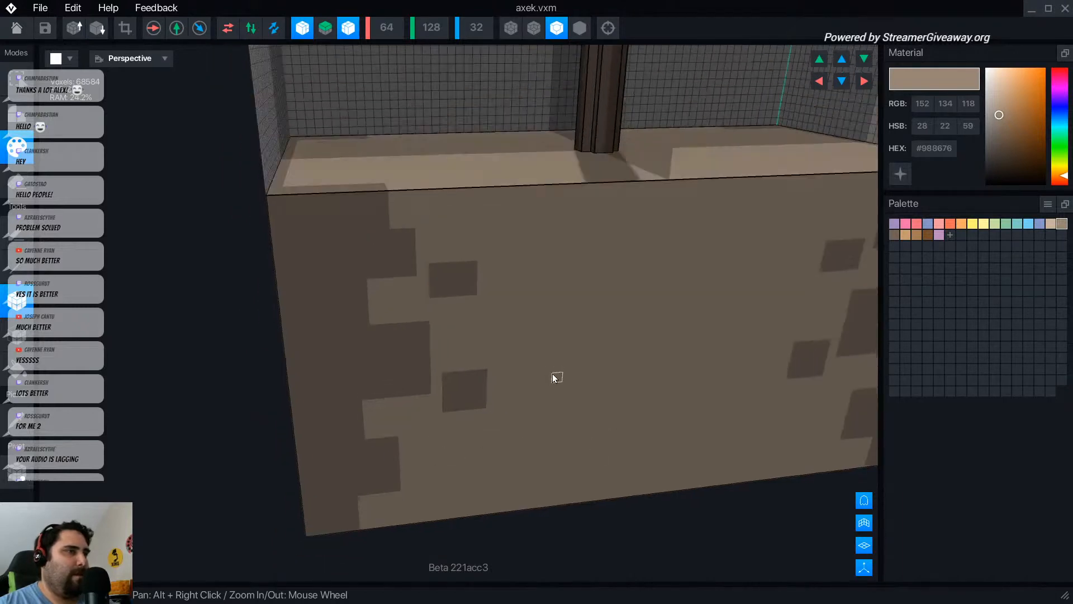
{"action": "right_click_drag", "start_coordinate": [555, 376], "coordinate": [642, 311]}
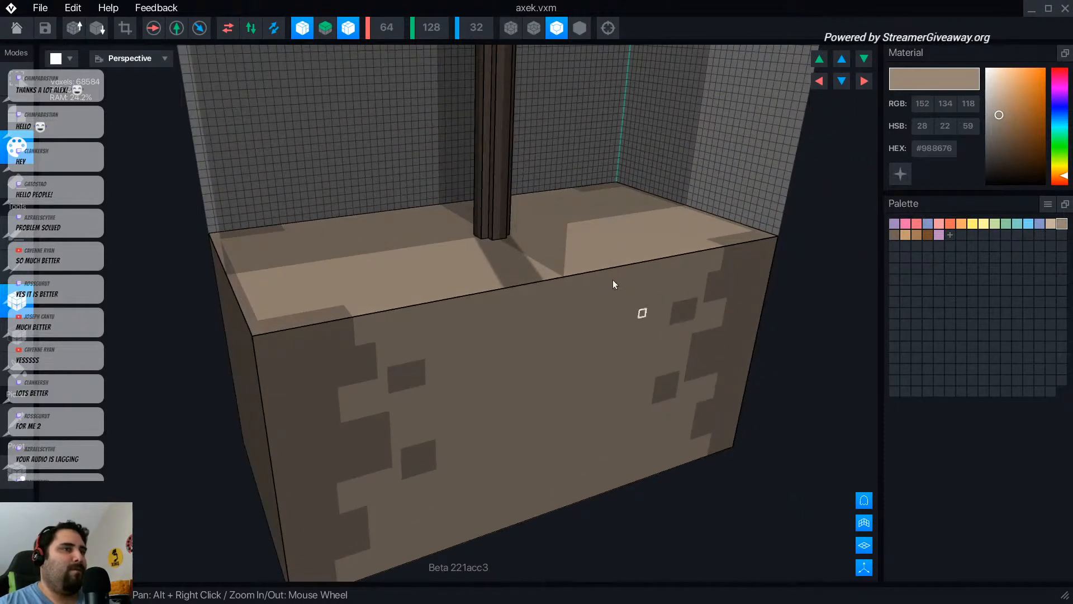
- Turn off X- and Z-axis symmetry and paint irregular #988676 patches around the left-hand jagged border of the block's long side
{"action": "left_click", "coordinate": [348, 31]}
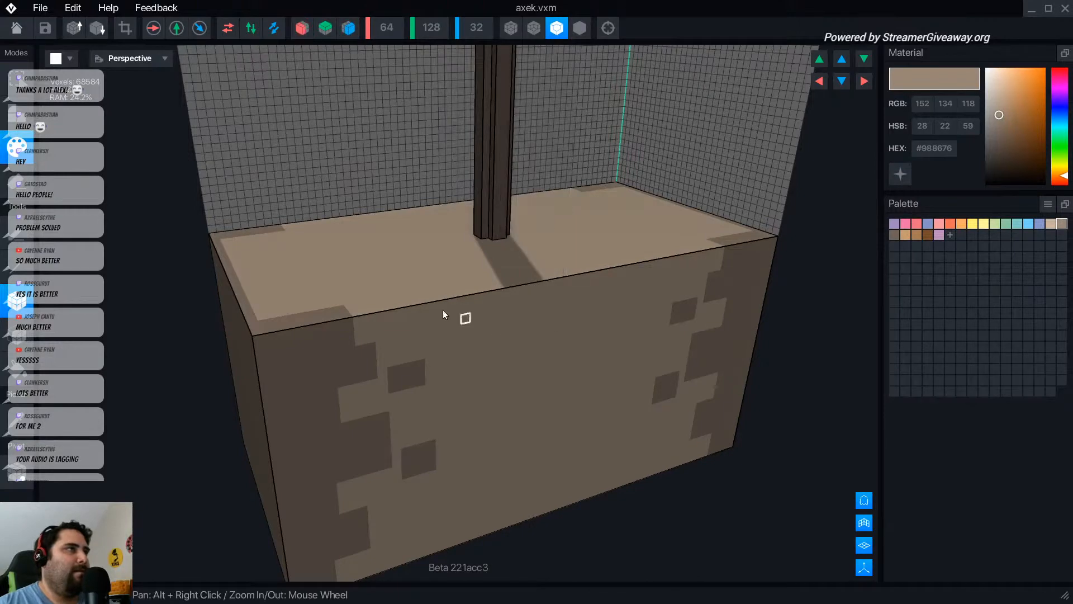
{"action": "right_click_drag", "start_coordinate": [443, 309], "coordinate": [450, 386]}
{"action": "scroll", "coordinate": [427, 334], "scroll_direction": "up", "scroll_amount": 3}
{"action": "right_click_drag", "start_coordinate": [427, 334], "coordinate": [309, 499]}
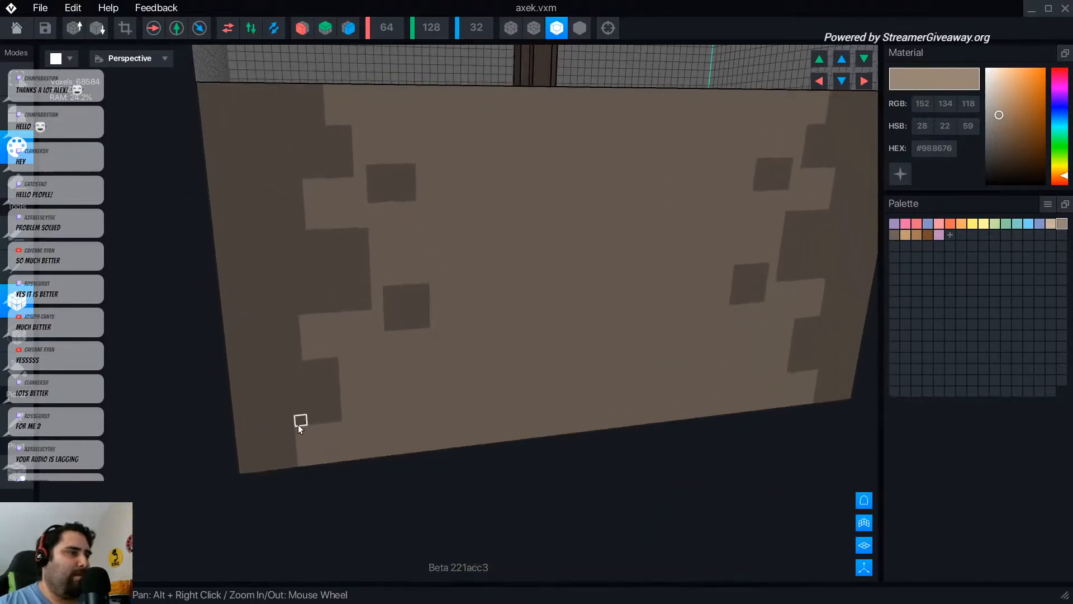
{"action": "left_click_drag", "start_coordinate": [300, 425], "coordinate": [379, 461]}
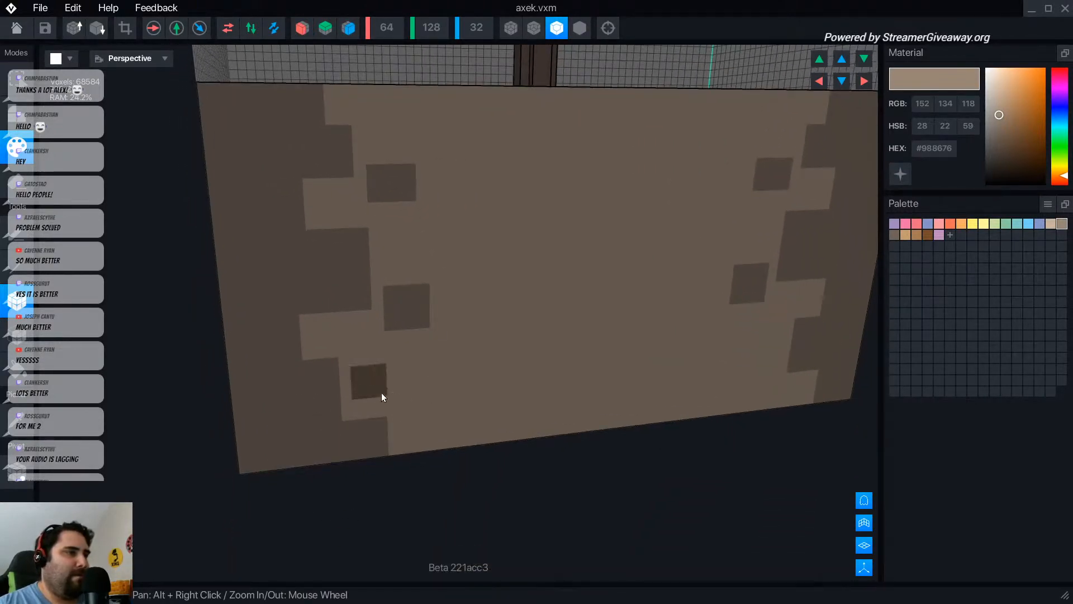
{"action": "left_click_drag", "start_coordinate": [382, 397], "coordinate": [415, 388]}
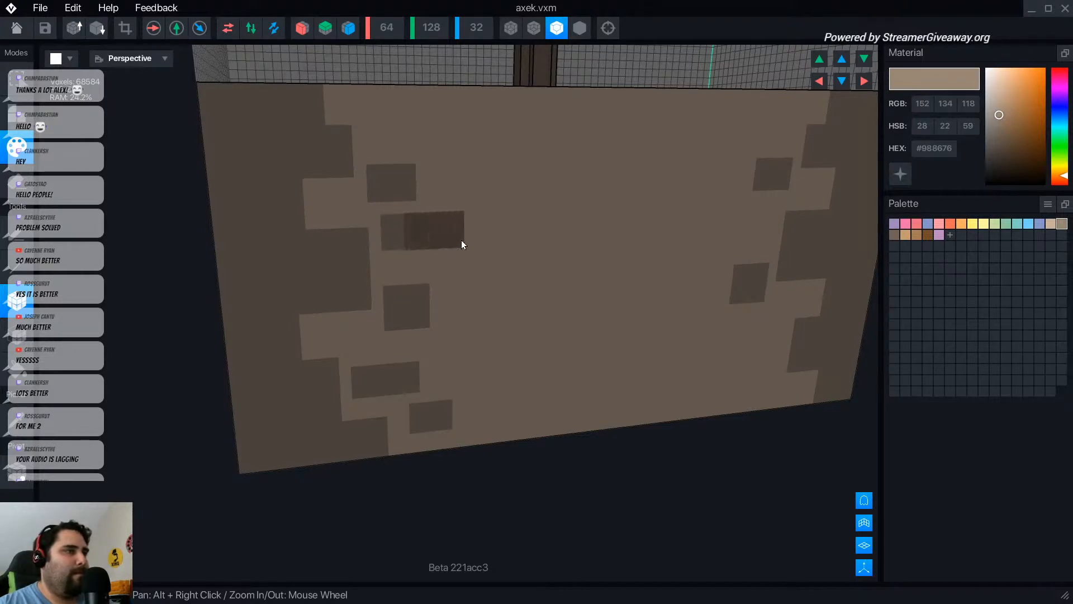
{"action": "left_click_drag", "start_coordinate": [462, 244], "coordinate": [464, 246]}
{"action": "left_click_drag", "start_coordinate": [409, 126], "coordinate": [415, 133]}
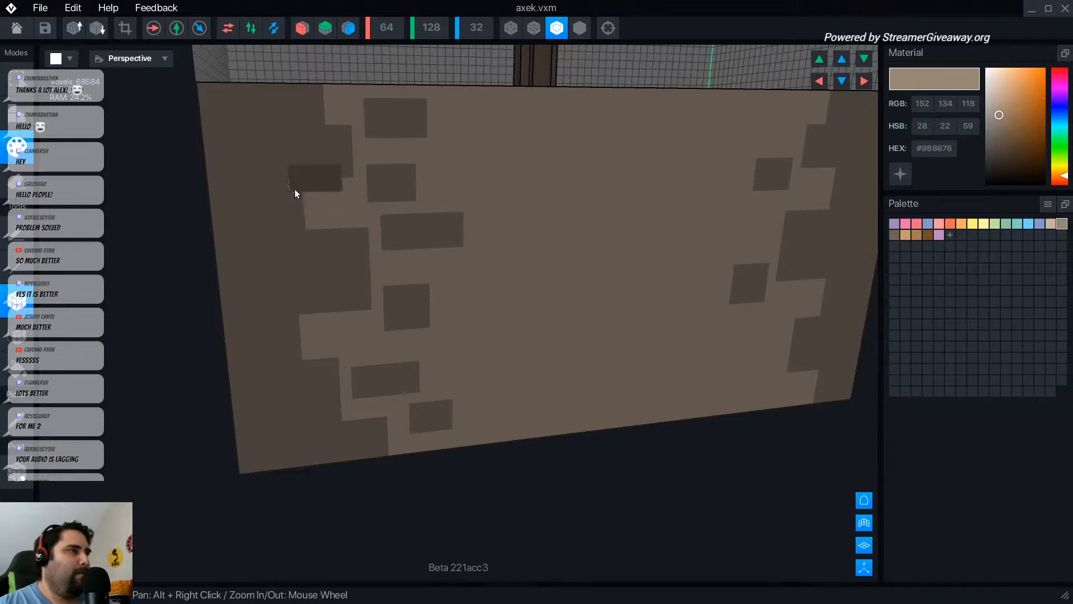
- Reshape the left-hand border by thickening a tab in #988676, cutting a notch in #C7B29B and painting a small #988676 patch inside it
{"action": "left_click", "coordinate": [294, 189]}
{"action": "left_click", "coordinate": [364, 281], "text": "alt"}
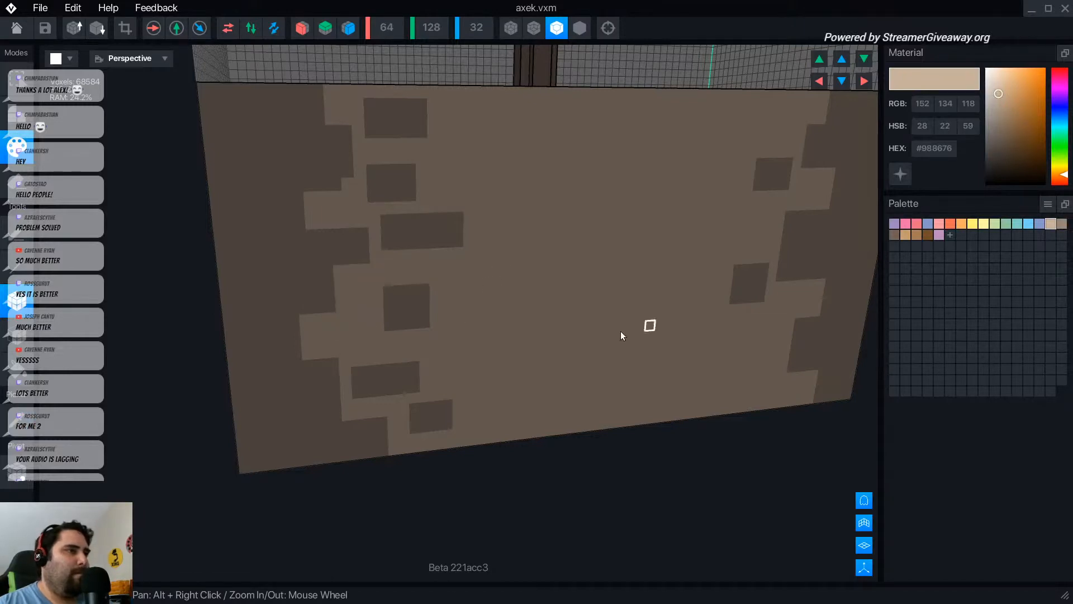
{"action": "left_click", "coordinate": [304, 272], "text": "alt"}
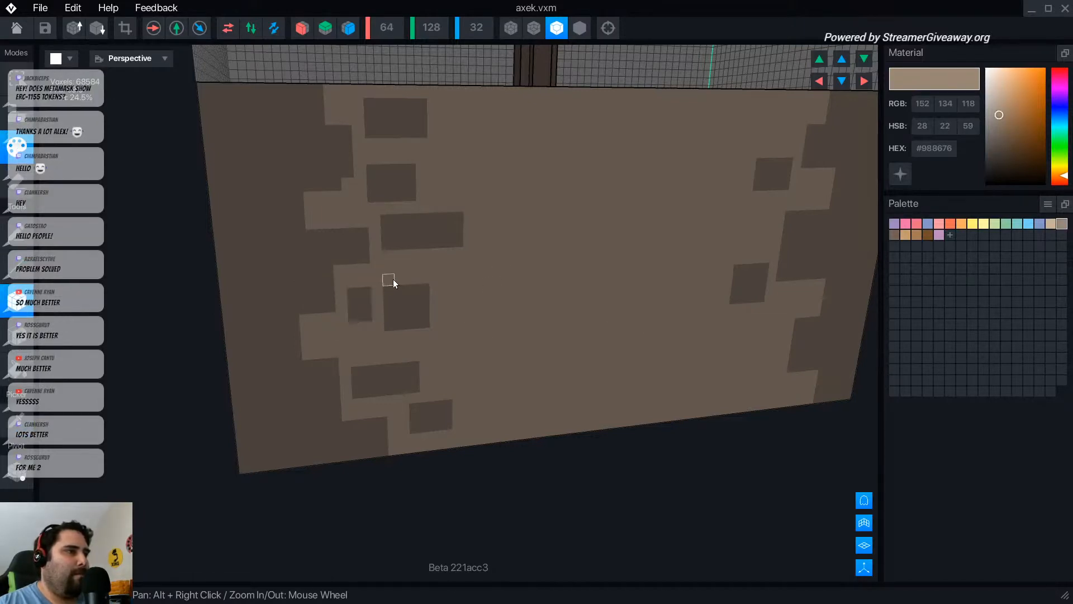
- Add three #988676 rectangles beside the right-hand jagged border of the long side, and pick up #C7B29B from the block
{"action": "mouse_move", "coordinate": [414, 346]}
{"action": "right_mouse_down"}
{"action": "mouse_move", "coordinate": [640, 342]}
{"action": "mouse_move", "coordinate": [540, 258]}
{"action": "right_mouse_up"}
{"action": "mouse_move", "coordinate": [540, 259]}
{"action": "left_mouse_down"}
{"action": "mouse_move", "coordinate": [474, 267]}
{"action": "mouse_move", "coordinate": [494, 276]}
{"action": "left_mouse_up"}
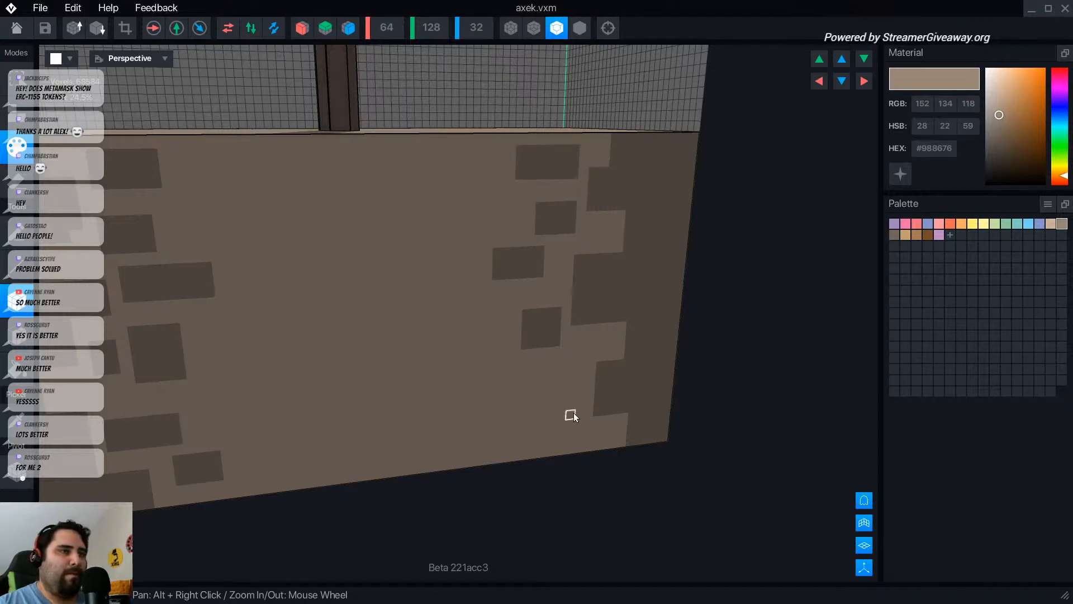
{"action": "left_click", "coordinate": [571, 303], "text": "alt"}
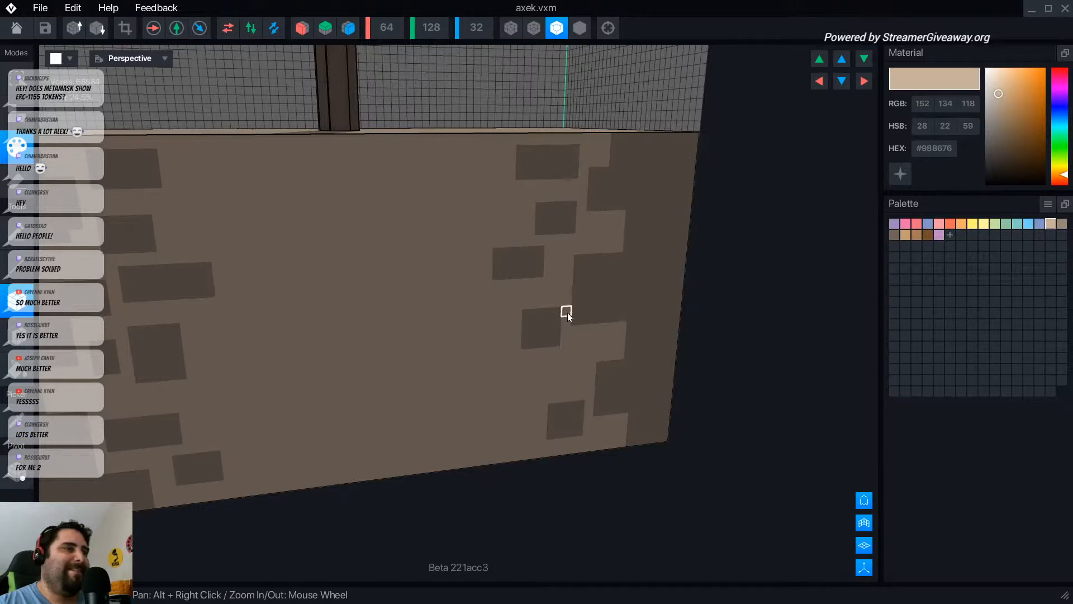
- Paint a blocky jagged #988676 border across one narrow end of the block's top face
{"action": "right_click_drag", "start_coordinate": [656, 404], "coordinate": [254, 312]}
{"action": "scroll", "coordinate": [255, 311], "scroll_direction": "up", "scroll_amount": 2}
{"action": "left_click", "coordinate": [311, 467], "text": "alt"}
{"action": "right_click_drag", "start_coordinate": [260, 372], "coordinate": [355, 364], "text": "alt"}
{"action": "mouse_move", "coordinate": [165, 392]}
{"action": "left_mouse_down"}
{"action": "mouse_move", "coordinate": [247, 337]}
{"action": "mouse_move", "coordinate": [225, 371]}
{"action": "mouse_move", "coordinate": [245, 430]}
{"action": "mouse_move", "coordinate": [293, 383]}
{"action": "mouse_move", "coordinate": [279, 452]}
{"action": "mouse_move", "coordinate": [327, 438]}
{"action": "left_mouse_up"}
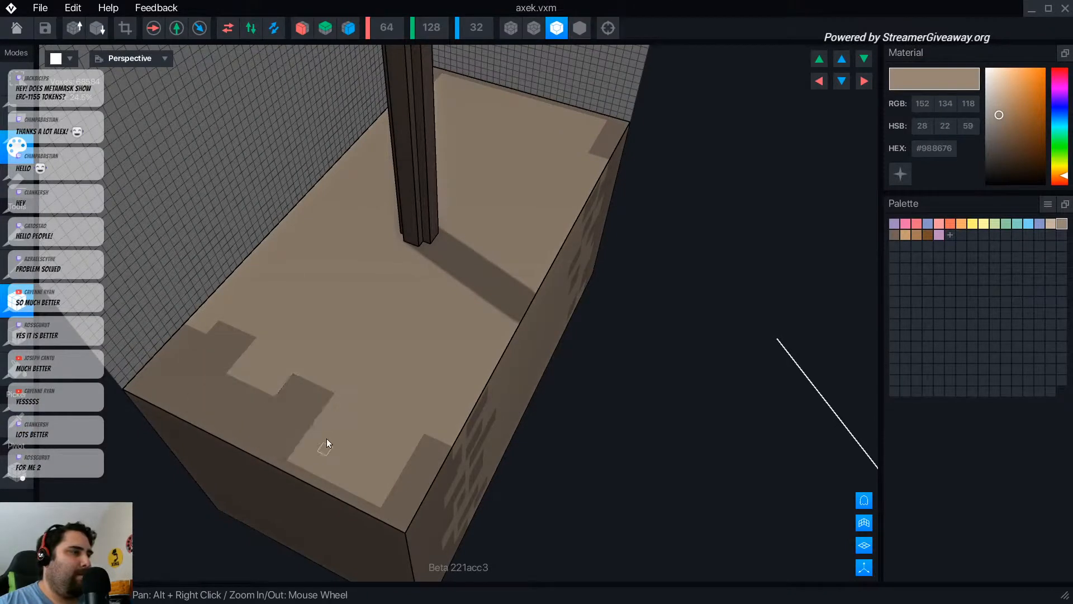
{"action": "mouse_move", "coordinate": [331, 475]}
{"action": "left_mouse_down"}
{"action": "mouse_move", "coordinate": [357, 452]}
{"action": "mouse_move", "coordinate": [362, 493]}
{"action": "left_mouse_up"}
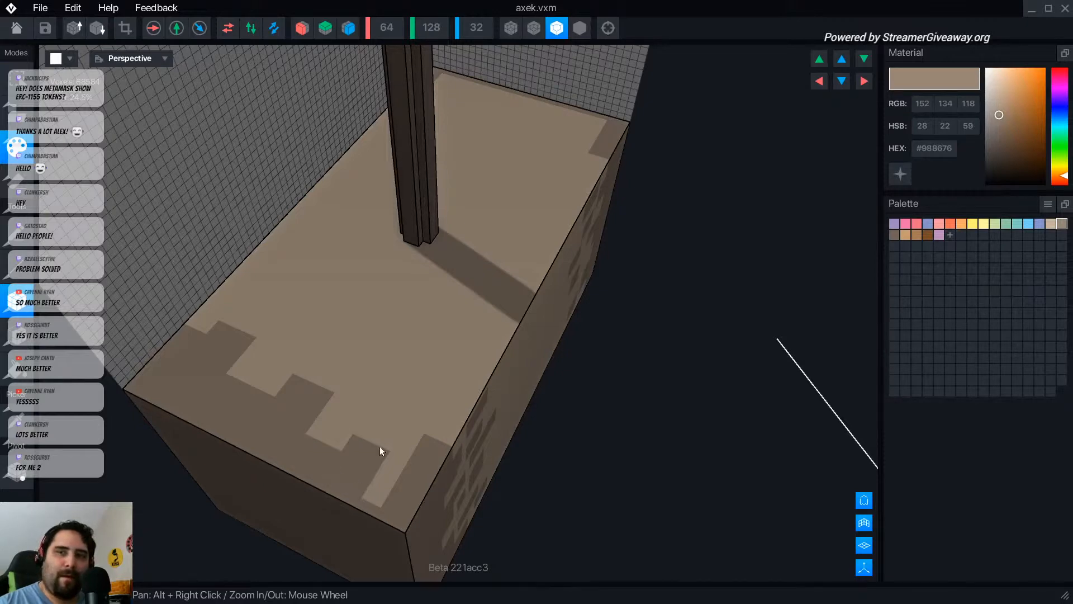
- Paint four separate rectangular #988676 patches just beyond the jagged border on the block's top face
{"action": "scroll", "coordinate": [246, 414], "scroll_direction": "up", "scroll_amount": 3}
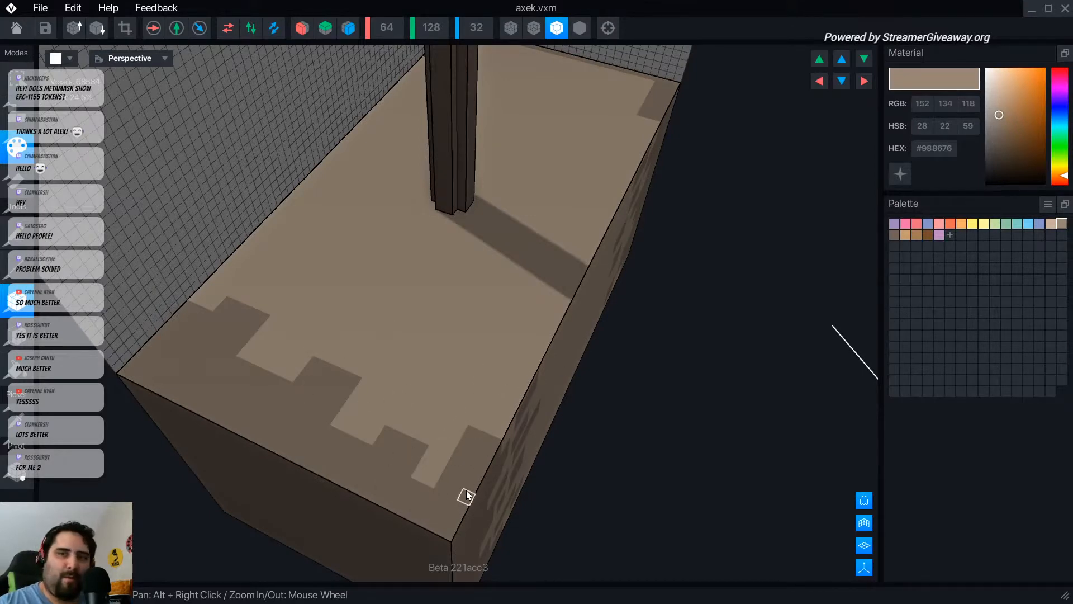
{"action": "right_click_drag", "start_coordinate": [467, 496], "coordinate": [324, 359]}
{"action": "left_click", "coordinate": [346, 351]}
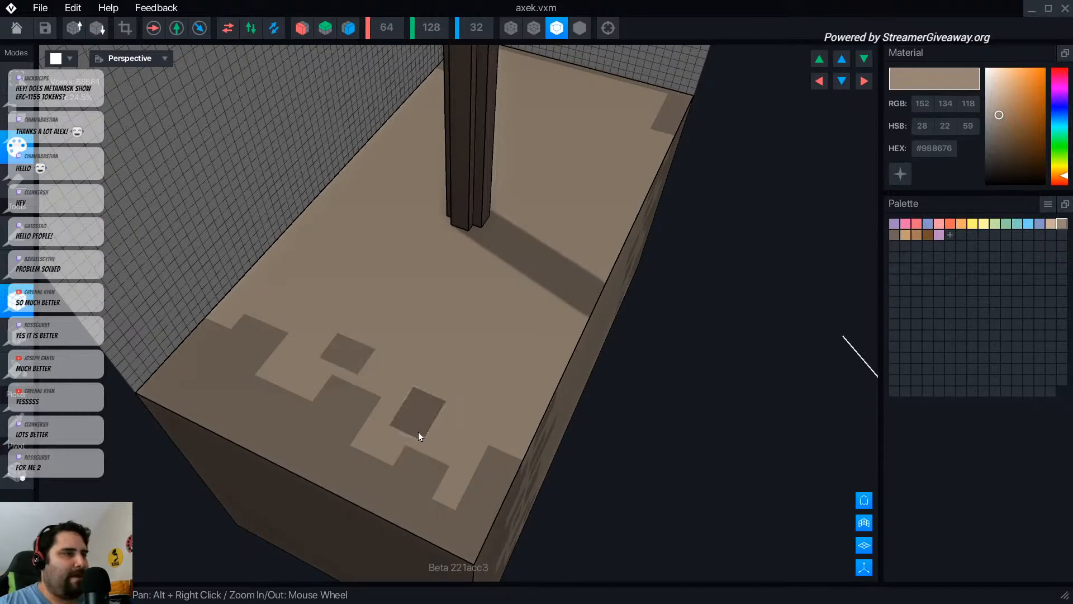
{"action": "right_click_drag", "start_coordinate": [362, 323], "coordinate": [312, 302]}
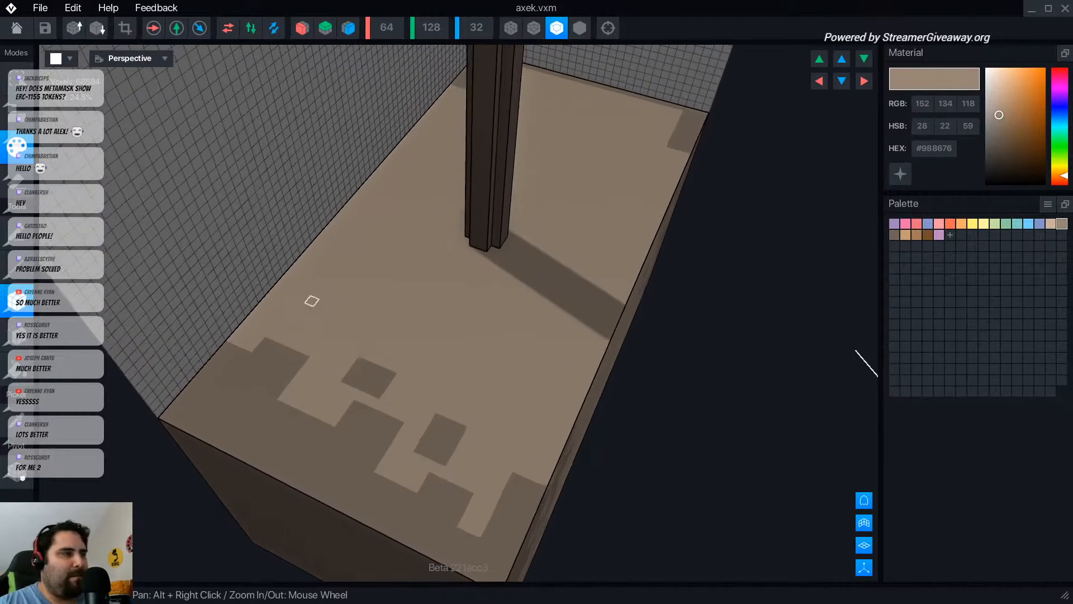
{"action": "scroll", "coordinate": [341, 355], "scroll_direction": "up", "scroll_amount": 2}
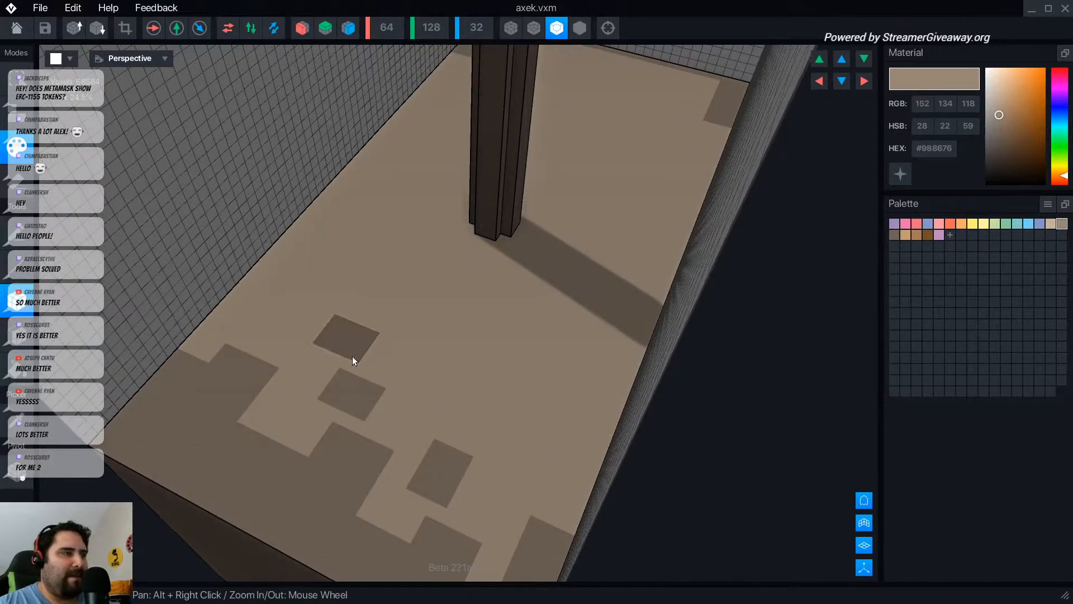
{"action": "right_click_drag", "start_coordinate": [536, 477], "coordinate": [519, 468]}
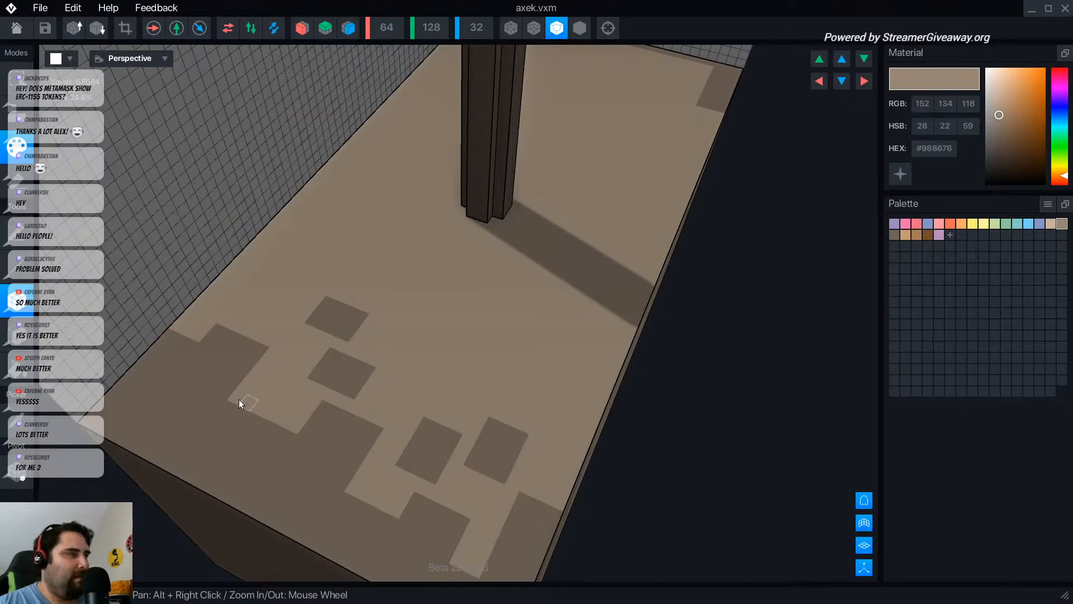
{"action": "scroll", "coordinate": [438, 431], "scroll_direction": "down", "scroll_amount": 3}
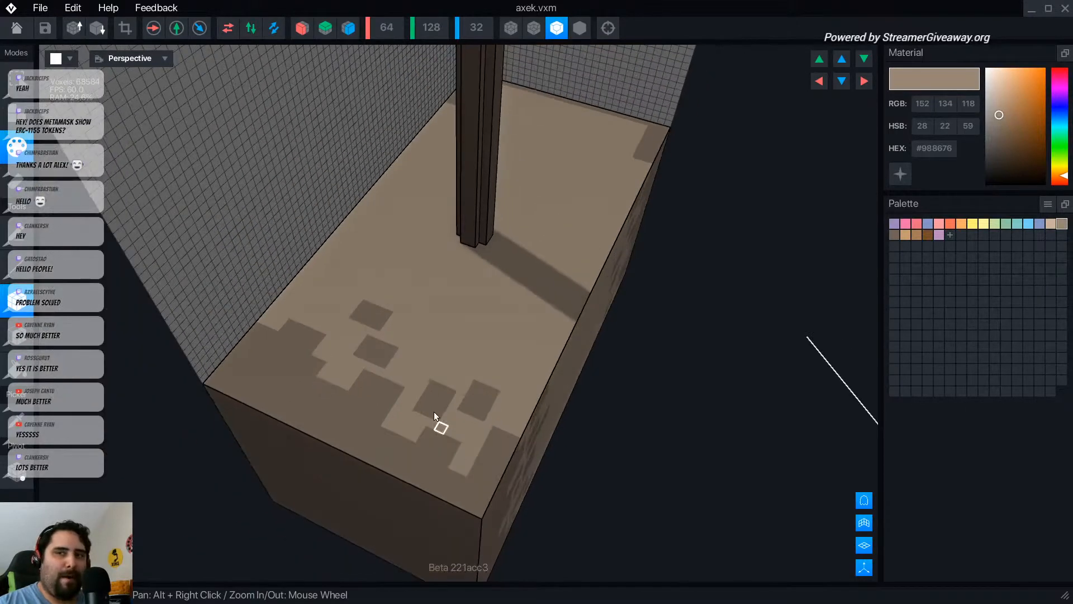
- Add a small #988676 patch near the top face's long edge, enlarge a neighbouring patch and extend the border with a narrow tab
{"action": "left_click", "coordinate": [441, 371], "text": "alt"}
{"action": "left_click", "coordinate": [455, 391], "text": "alt"}
{"action": "left_click", "coordinate": [460, 330], "text": "alt"}
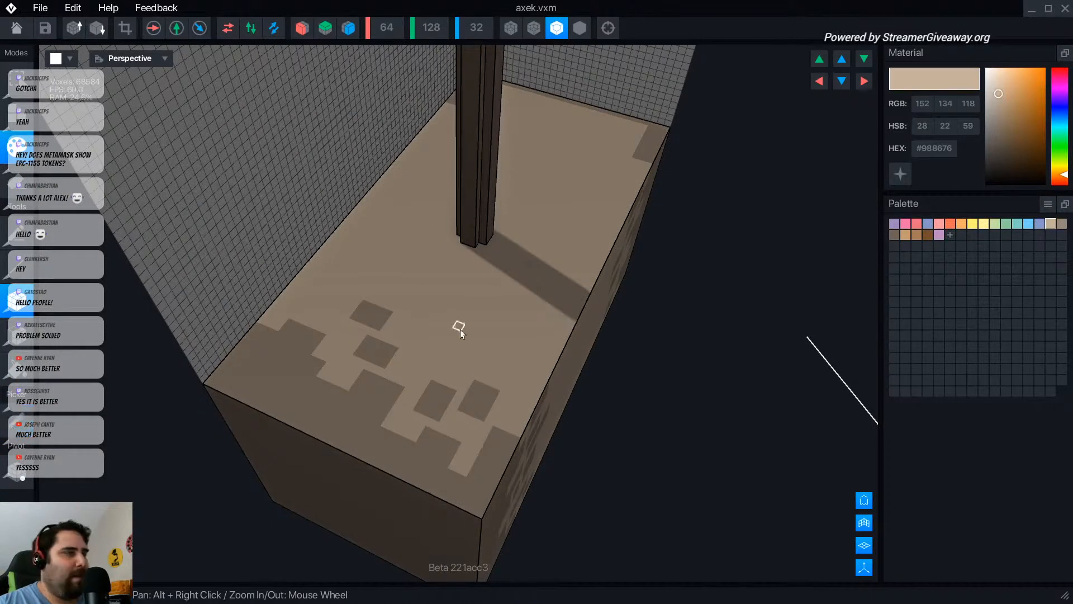
{"action": "left_click", "coordinate": [431, 397], "text": "alt"}
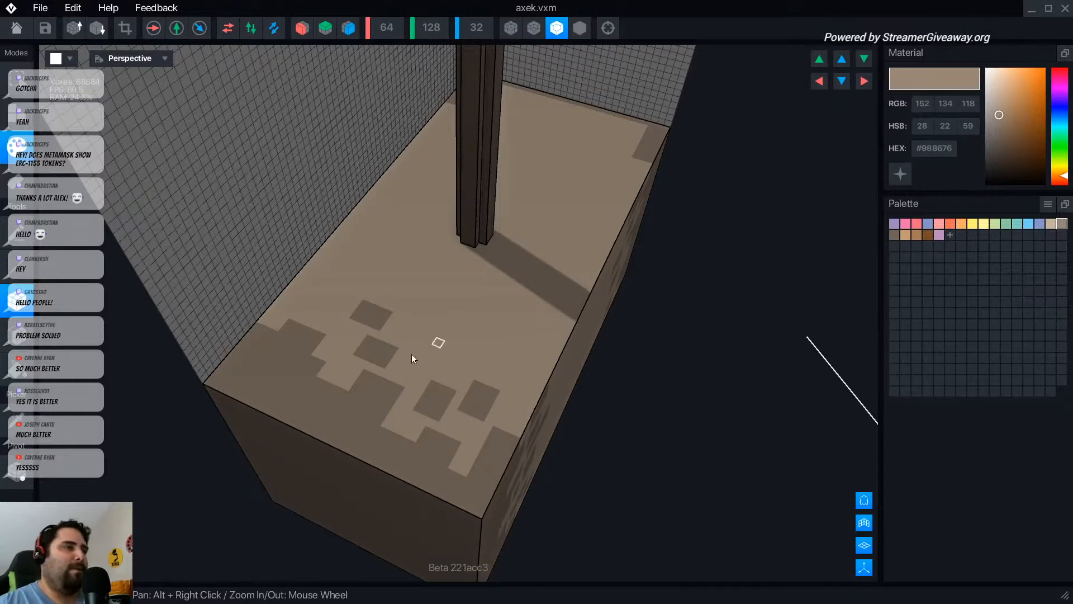
{"action": "scroll", "coordinate": [324, 329], "scroll_direction": "up", "scroll_amount": 2}
{"action": "right_click_drag", "start_coordinate": [335, 337], "coordinate": [339, 316]}
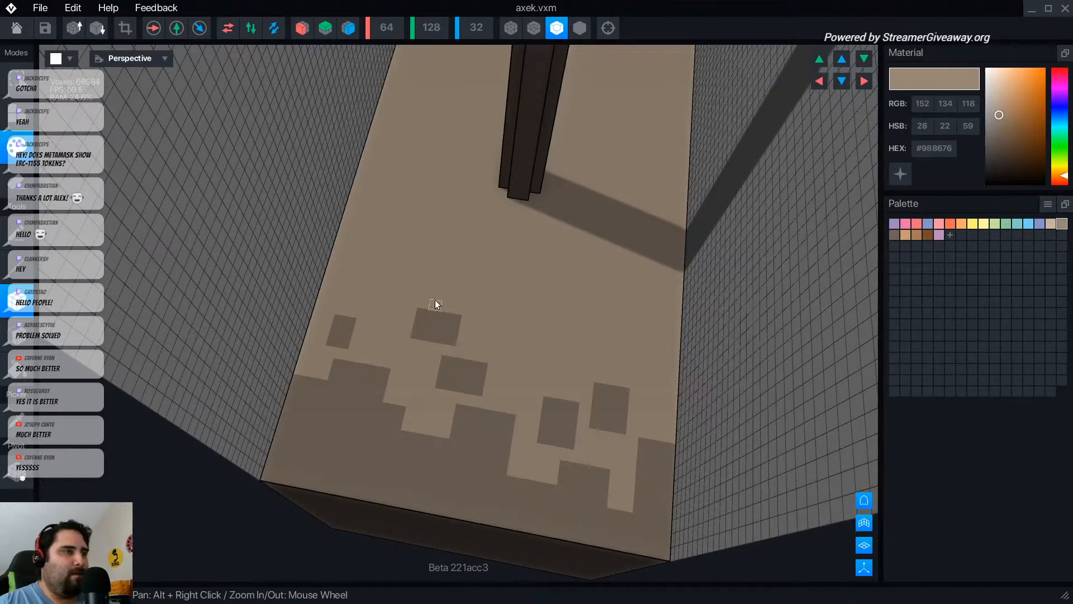
{"action": "left_click_drag", "start_coordinate": [427, 294], "coordinate": [444, 319]}
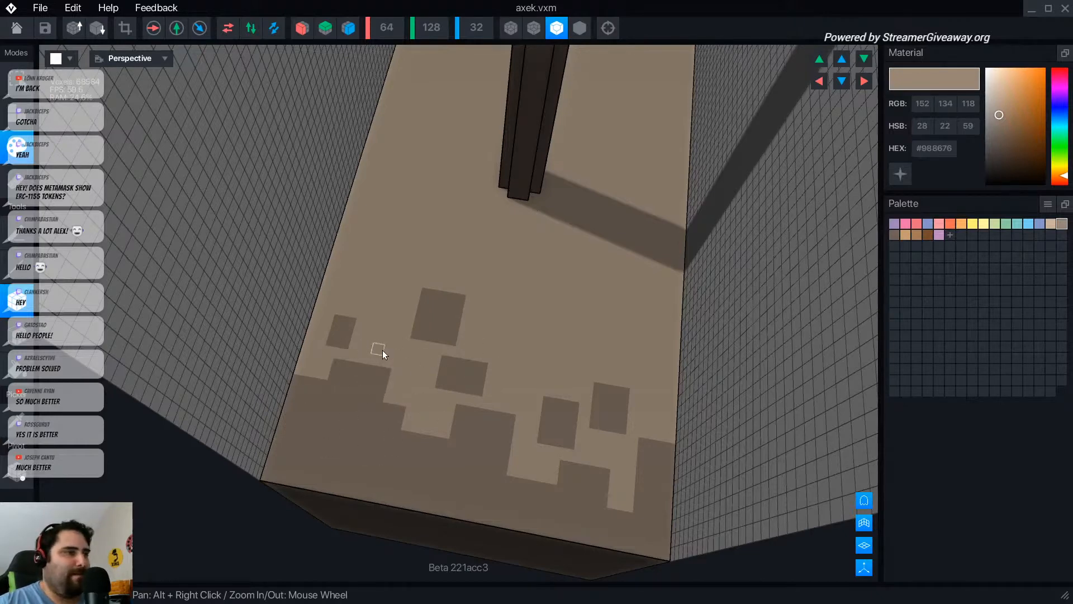
{"action": "key", "text": "ctrl+z"}
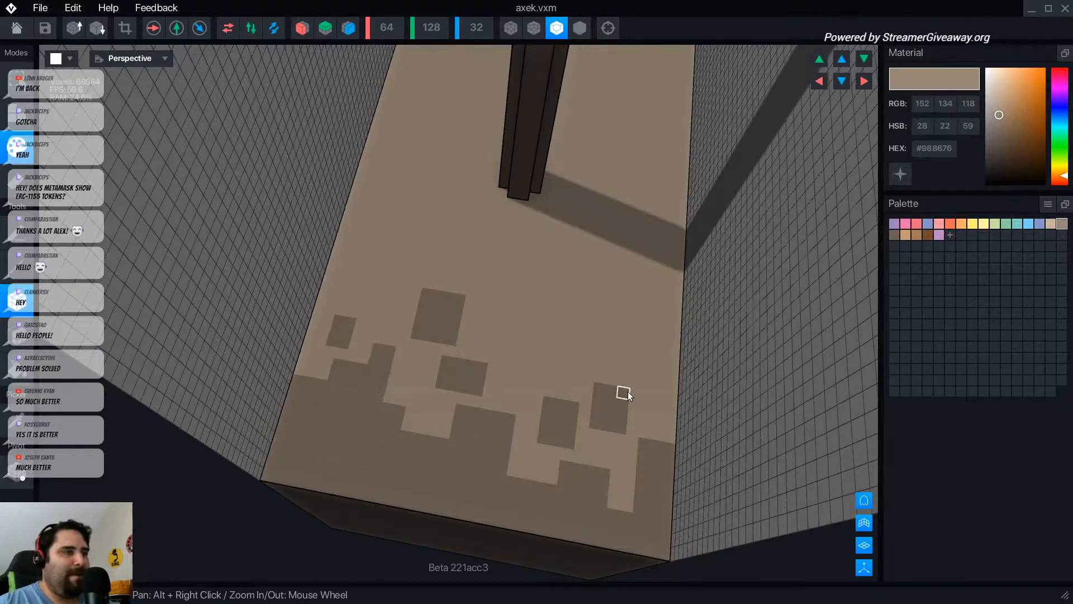
{"action": "scroll", "coordinate": [615, 391], "scroll_direction": "up", "scroll_amount": 3}
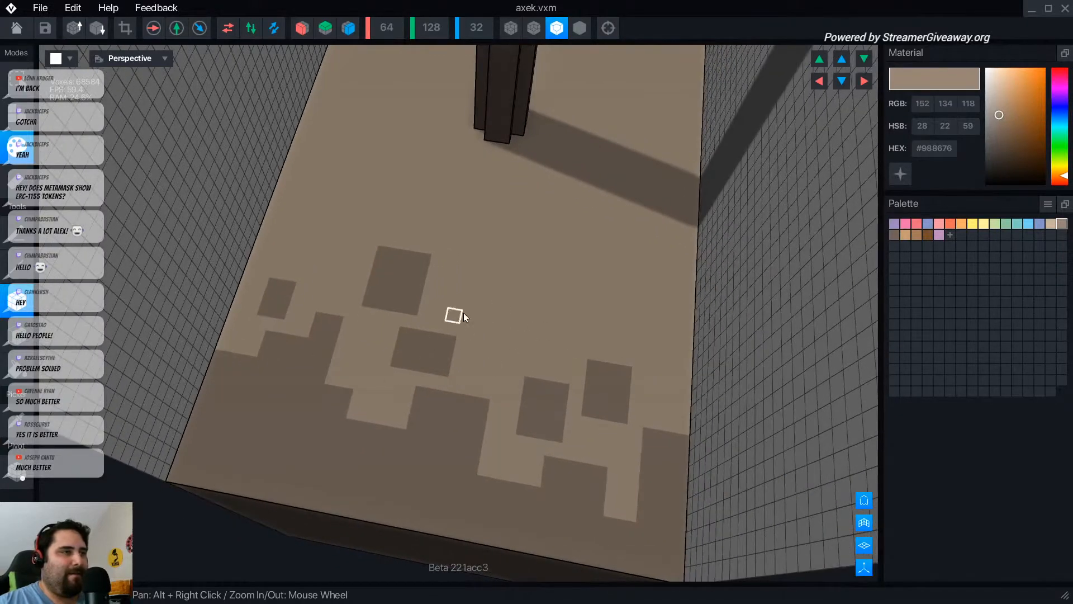
- Add another #988676 patch between the existing patches on the painted end of the top face, and pick up #C7B29B from the block
{"action": "left_click", "coordinate": [461, 308]}
{"action": "left_click_drag", "start_coordinate": [474, 354], "coordinate": [475, 348]}
{"action": "scroll", "coordinate": [587, 367], "scroll_direction": "down", "scroll_amount": 4}
{"action": "left_click", "coordinate": [488, 383], "text": "alt"}
- Paint a blocky jagged #988676 border across the opposite narrow end of the block's top face, with a separate patch beyond it
{"action": "right_click_drag", "start_coordinate": [477, 352], "coordinate": [453, 414]}
{"action": "scroll", "coordinate": [443, 451], "scroll_direction": "up", "scroll_amount": 5}
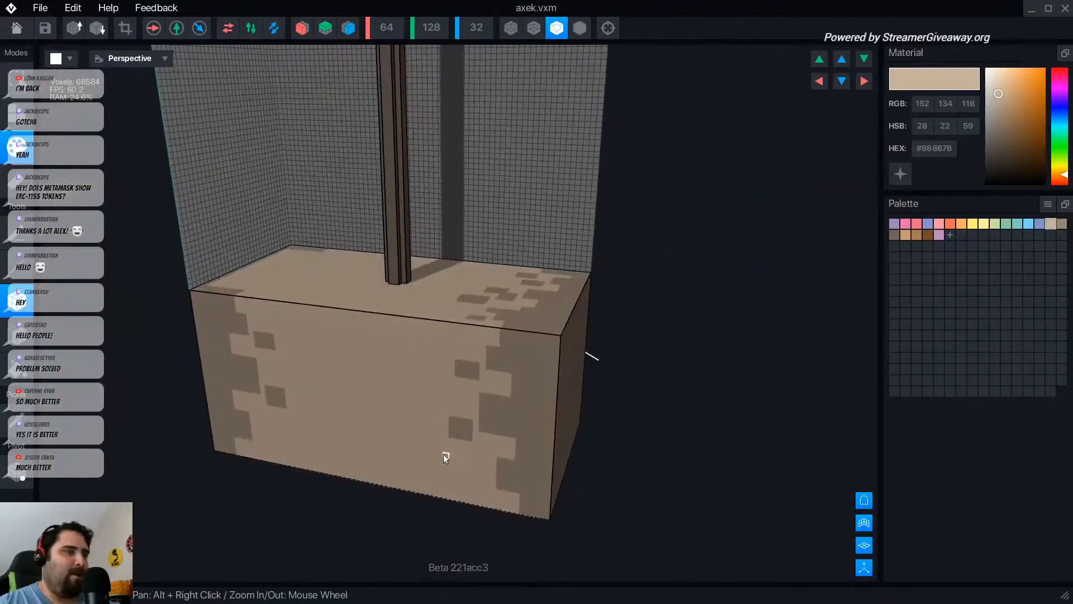
{"action": "left_click", "coordinate": [459, 434], "text": "alt"}
{"action": "scroll", "coordinate": [408, 414], "scroll_direction": "down", "scroll_amount": 4}
{"action": "right_click_drag", "start_coordinate": [364, 395], "coordinate": [227, 354]}
{"action": "left_click", "coordinate": [371, 337], "text": "alt"}
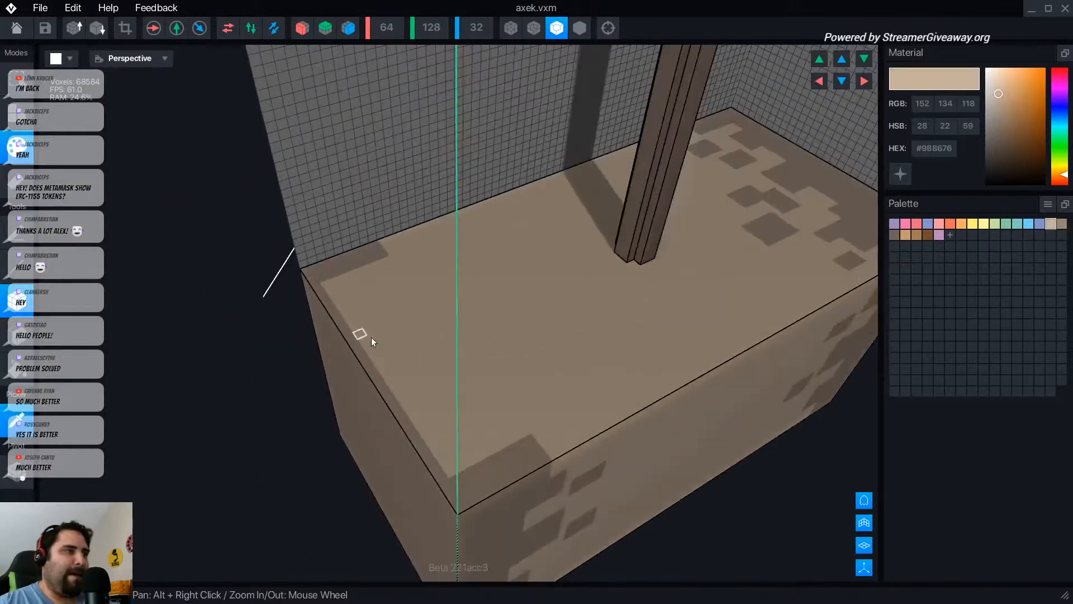
{"action": "right_click_drag", "start_coordinate": [381, 310], "coordinate": [435, 313]}
{"action": "left_click", "coordinate": [379, 396], "text": "alt"}
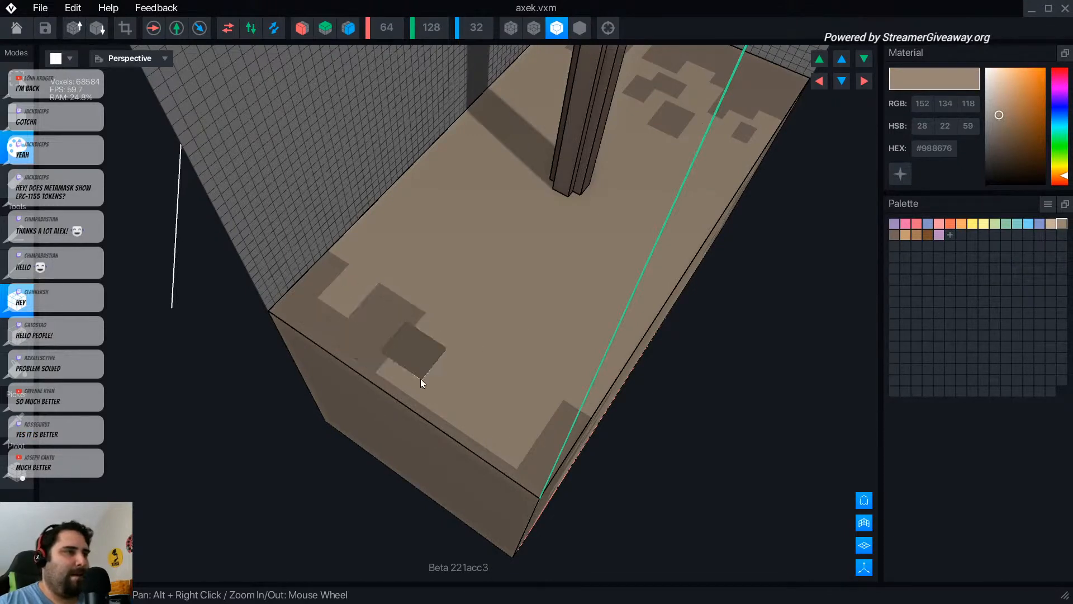
{"action": "left_click", "coordinate": [412, 401]}
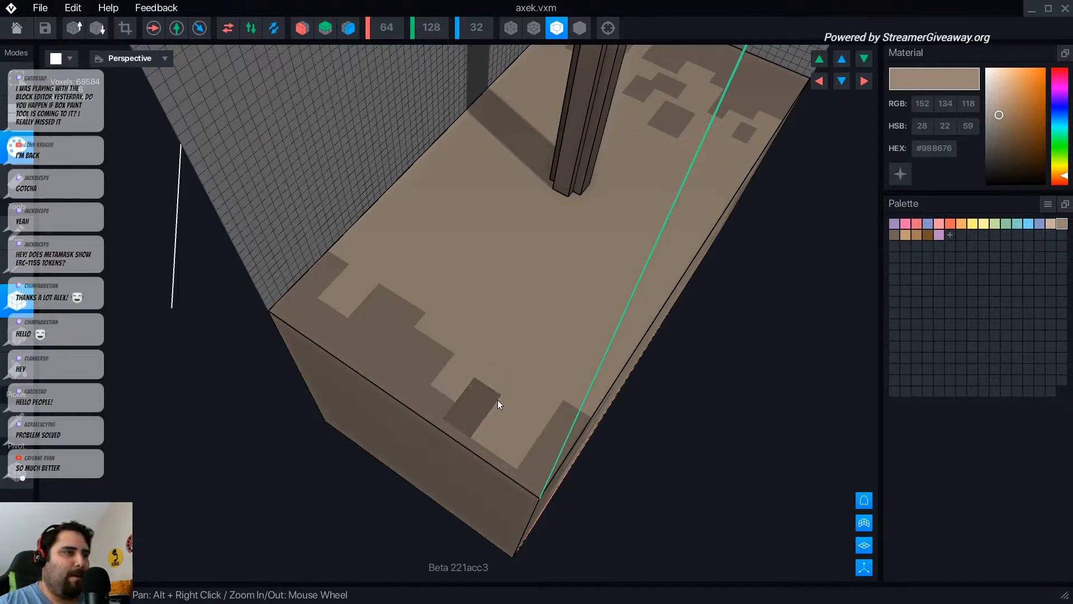
{"action": "left_click", "coordinate": [497, 400]}
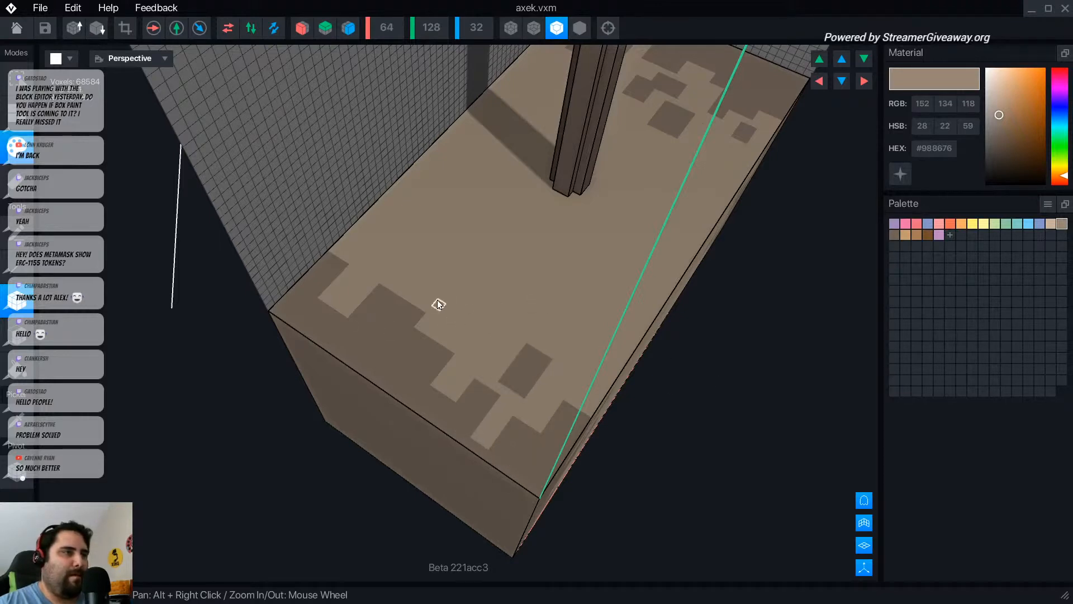
- Add several #988676 rectangles beyond the new border on the top face and lengthen the border tab near the grid wall
{"action": "left_click", "coordinate": [447, 287]}
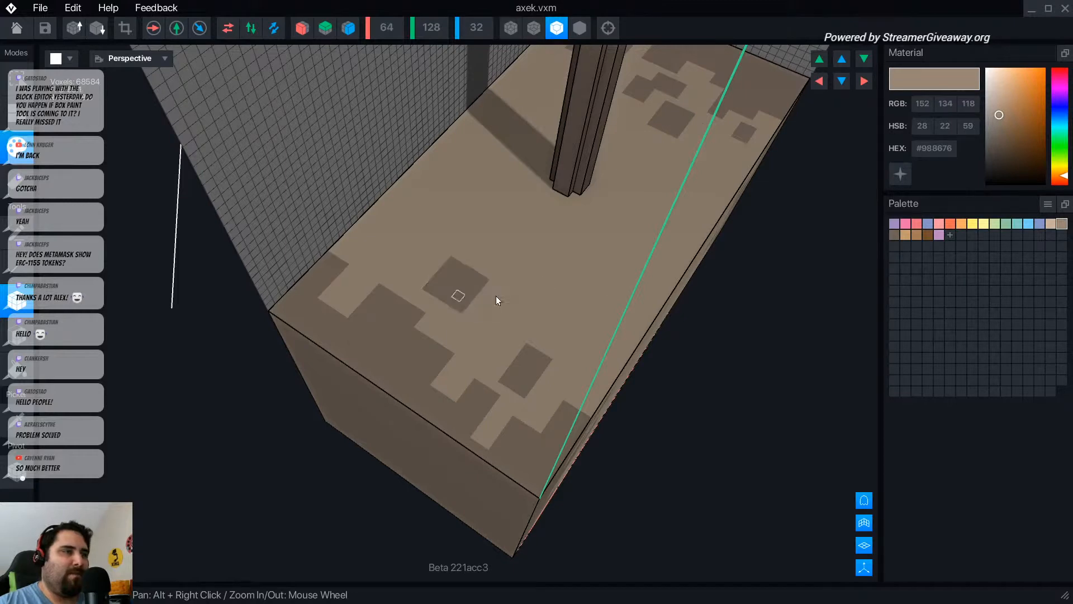
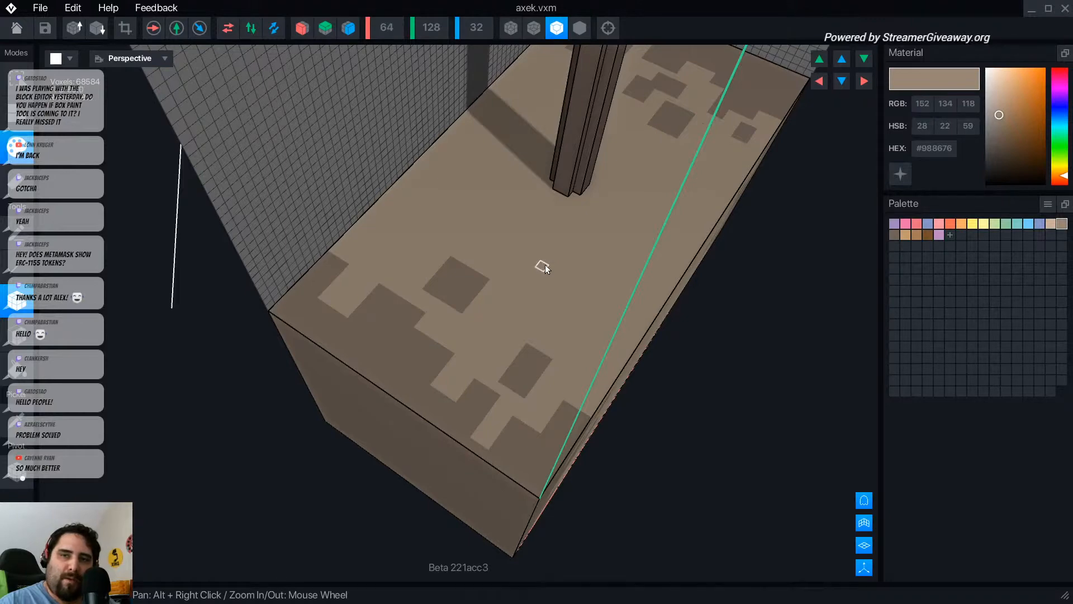
{"action": "scroll", "coordinate": [354, 228], "scroll_direction": "up", "scroll_amount": 2}
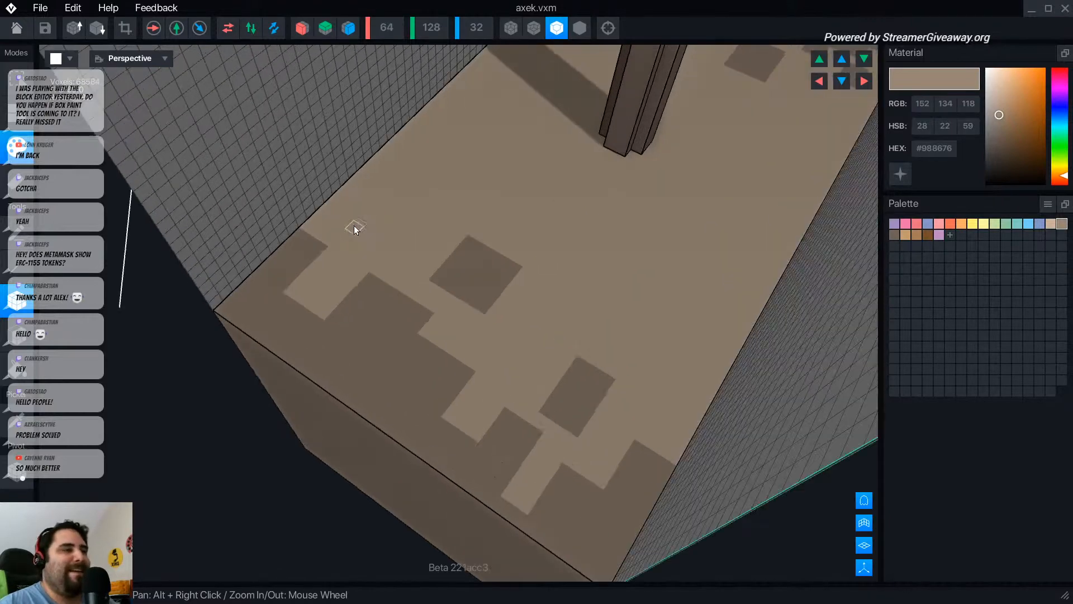
{"action": "scroll", "coordinate": [419, 221], "scroll_direction": "up", "scroll_amount": 1}
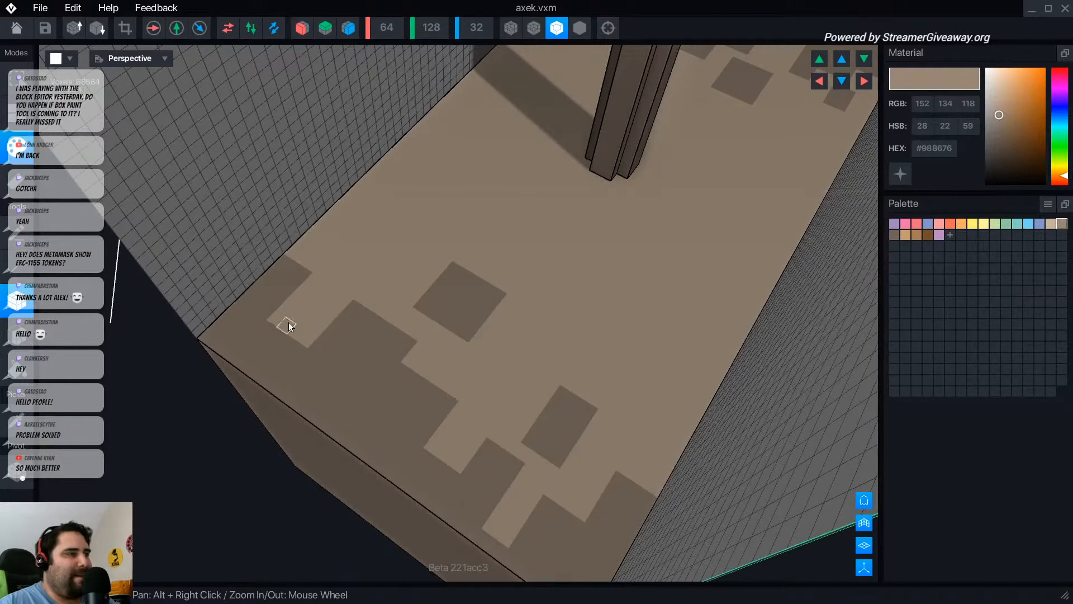
{"action": "left_click_drag", "start_coordinate": [300, 335], "coordinate": [379, 303]}
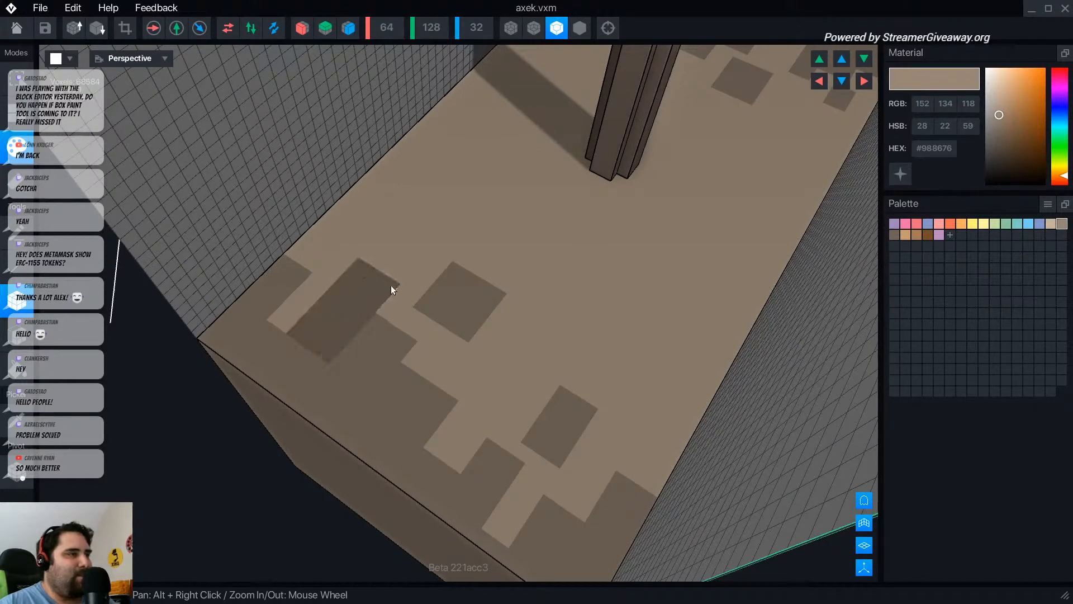
{"action": "right_click_drag", "start_coordinate": [414, 299], "coordinate": [488, 315]}
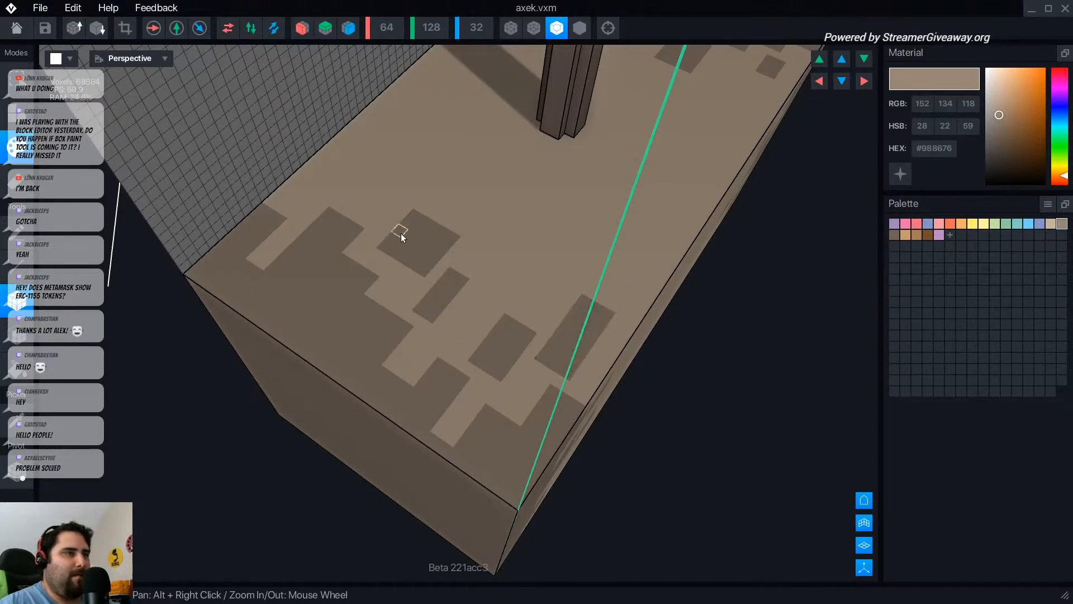
{"action": "right_click_drag", "start_coordinate": [403, 233], "coordinate": [406, 260]}
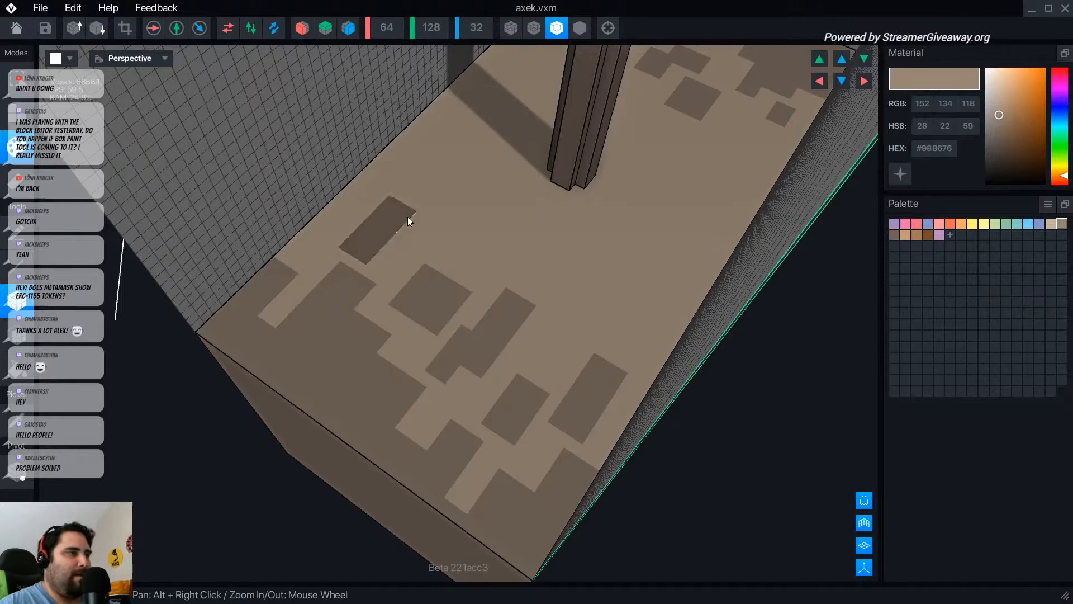
- Pick up #988676 and extend the jagged border with a wide rectangular tab near the bottom of the block's long side
{"action": "right_click_drag", "start_coordinate": [328, 329], "coordinate": [229, 450]}
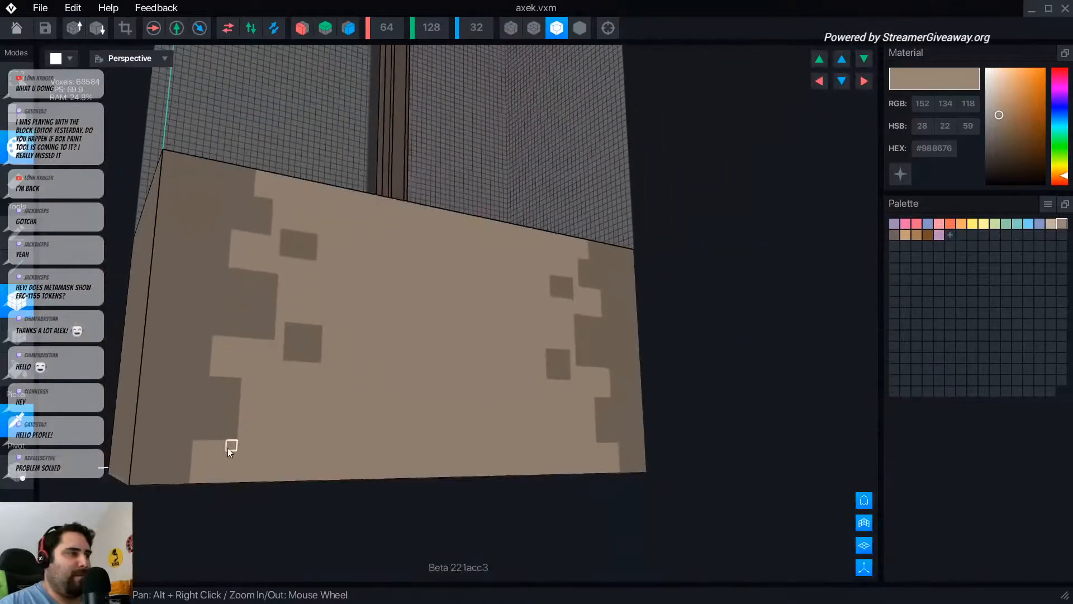
{"action": "left_click", "coordinate": [280, 455], "text": "alt"}
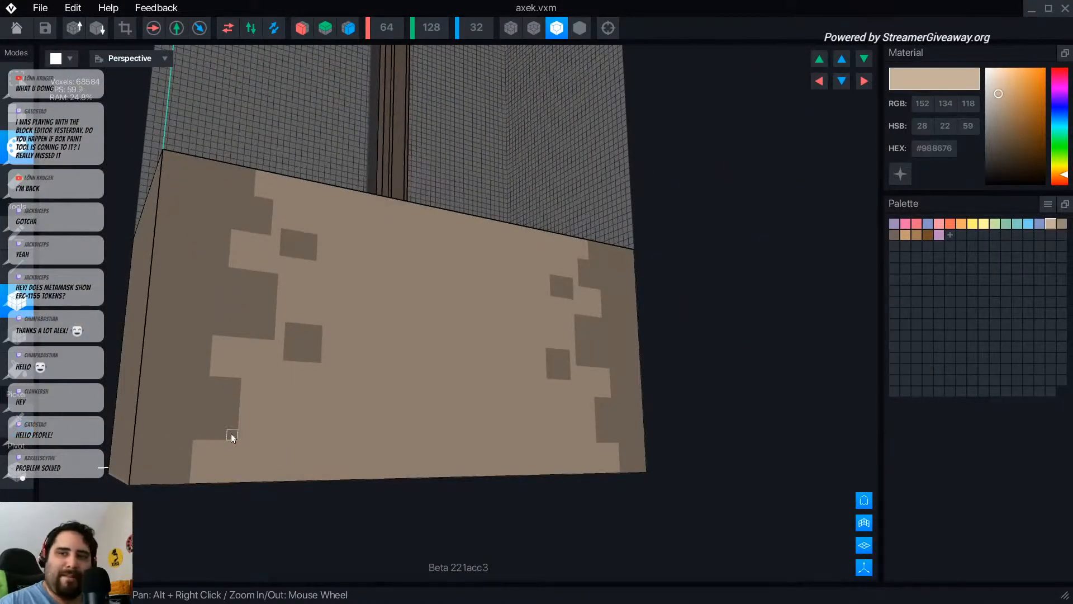
{"action": "left_click", "coordinate": [192, 412], "text": "alt"}
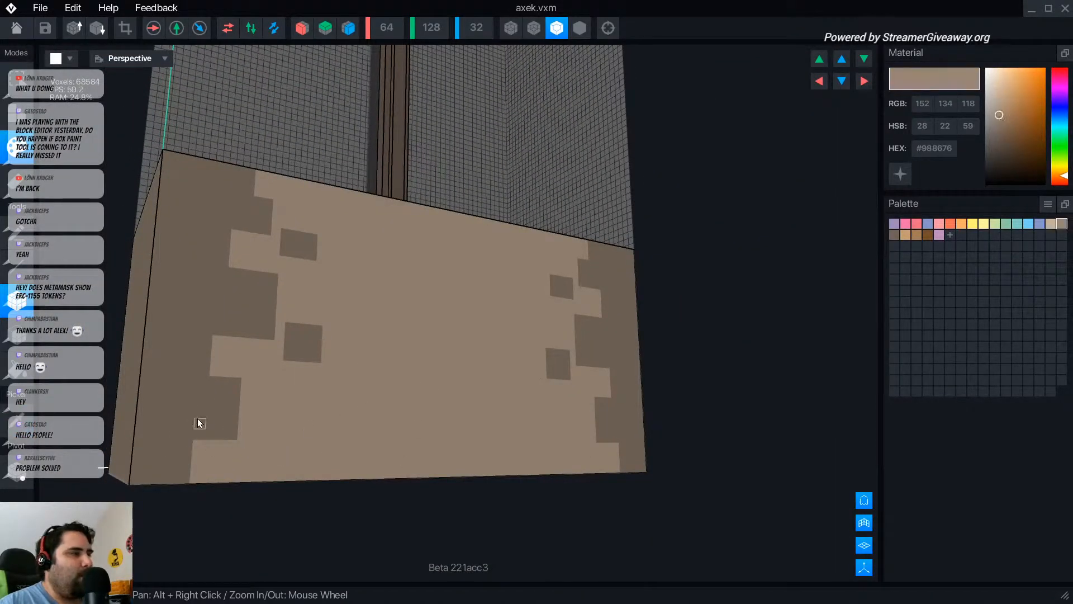
{"action": "left_click_drag", "start_coordinate": [200, 423], "coordinate": [285, 452]}
- Examine the whole model from different angles, including the beam, shaft and painted block
{"action": "scroll", "coordinate": [393, 390], "scroll_direction": "down", "scroll_amount": 6}
{"action": "right_click_drag", "start_coordinate": [397, 297], "coordinate": [363, 302]}
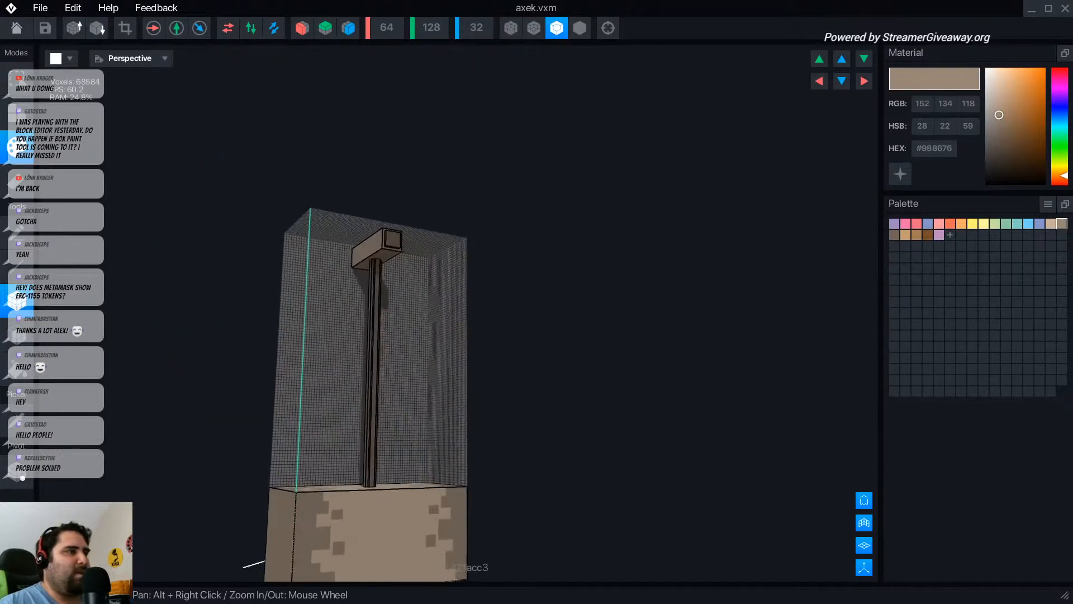
{"action": "right_click_drag", "start_coordinate": [156, 291], "coordinate": [168, 318]}
{"action": "scroll", "coordinate": [469, 331], "scroll_direction": "up", "scroll_amount": 3}
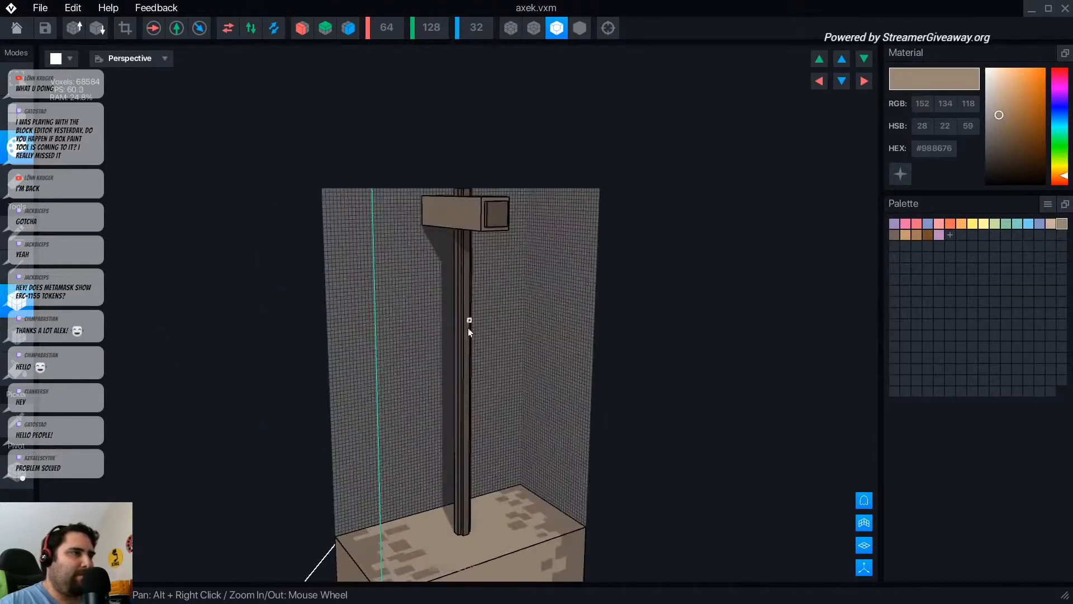
{"action": "scroll", "coordinate": [468, 331], "scroll_direction": "down", "scroll_amount": 3}
{"action": "scroll", "coordinate": [460, 366], "scroll_direction": "up", "scroll_amount": 3}
{"action": "right_click_drag", "start_coordinate": [460, 367], "coordinate": [454, 426]}
{"action": "scroll", "coordinate": [507, 264], "scroll_direction": "up", "scroll_amount": 3}
{"action": "scroll", "coordinate": [506, 264], "scroll_direction": "down", "scroll_amount": 3}
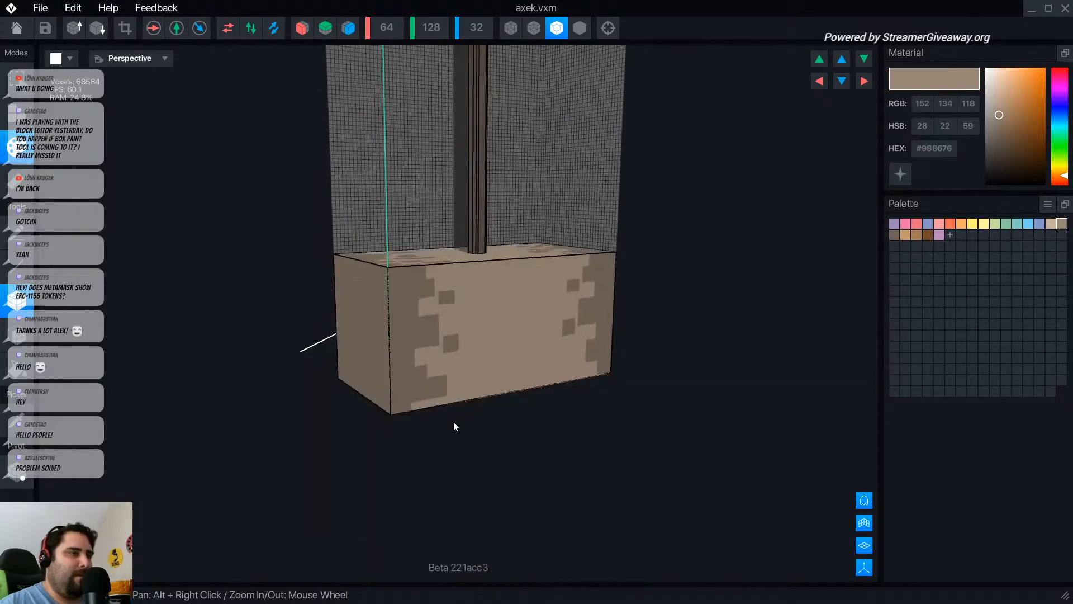
- Paint a wide #988676 rectangle low on the long side and a lower patch joined to the opposite jagged border
{"action": "scroll", "coordinate": [455, 403], "scroll_direction": "up", "scroll_amount": 2}
{"action": "scroll", "coordinate": [565, 352], "scroll_direction": "up", "scroll_amount": 2}
{"action": "scroll", "coordinate": [302, 494], "scroll_direction": "up", "scroll_amount": 2}
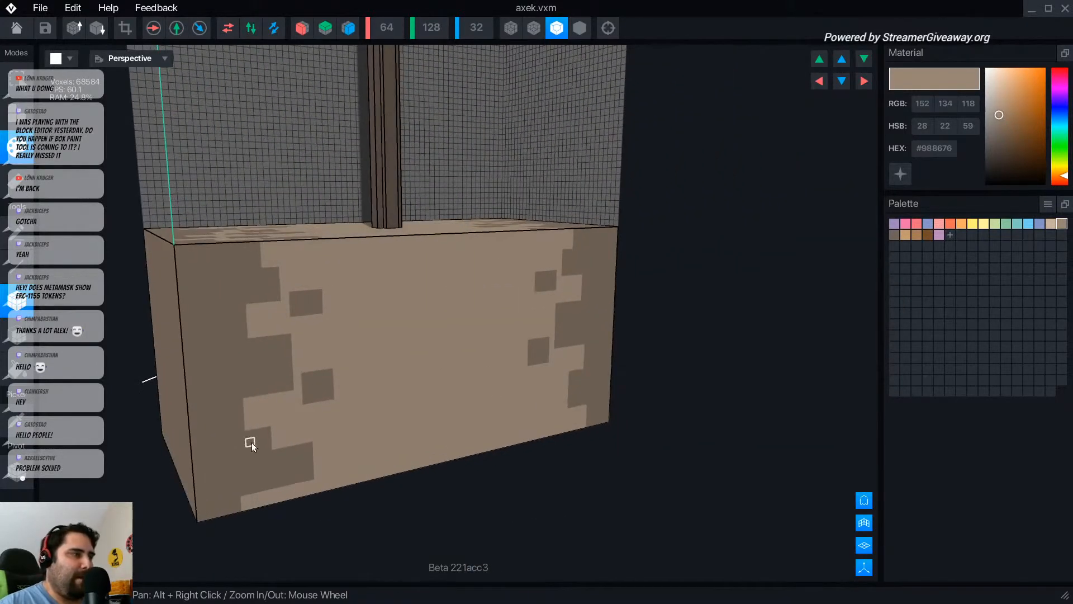
{"action": "scroll", "coordinate": [330, 445], "scroll_direction": "up", "scroll_amount": 3}
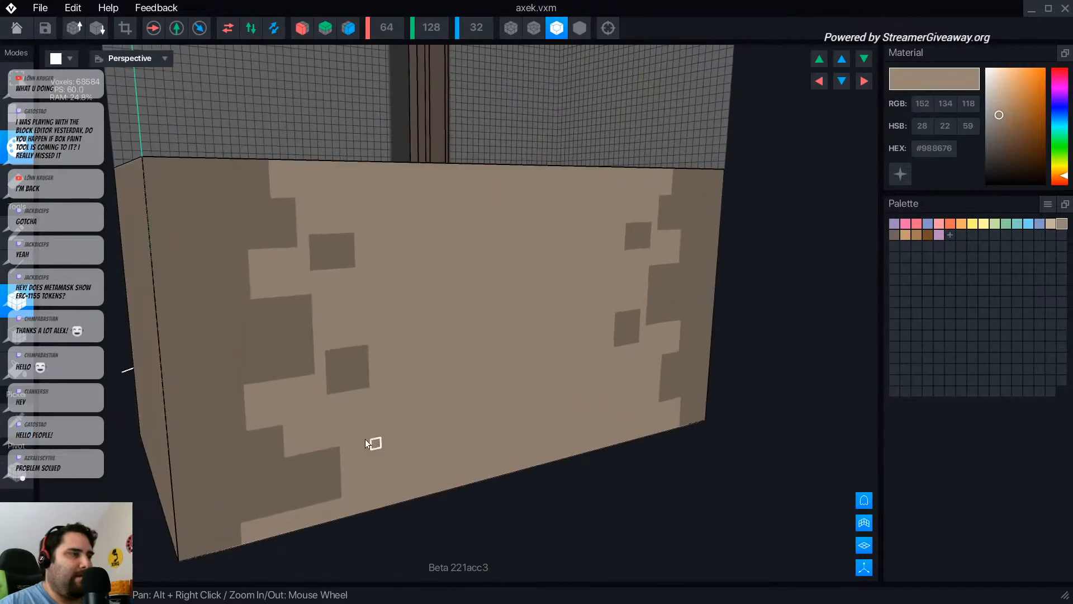
{"action": "left_click_drag", "start_coordinate": [360, 419], "coordinate": [427, 436]}
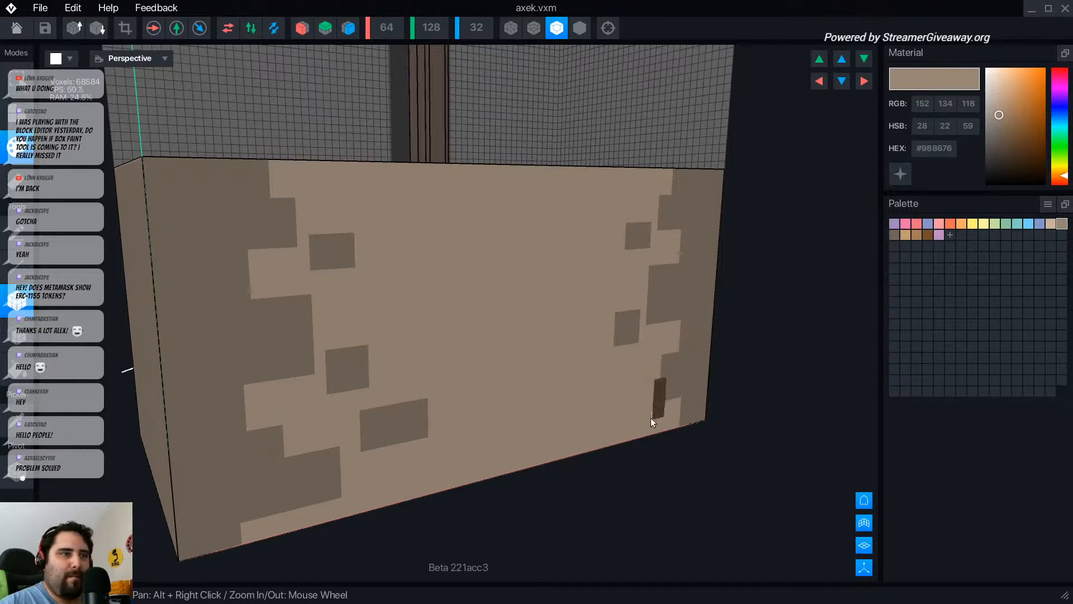
{"action": "left_click_drag", "start_coordinate": [625, 418], "coordinate": [632, 417]}
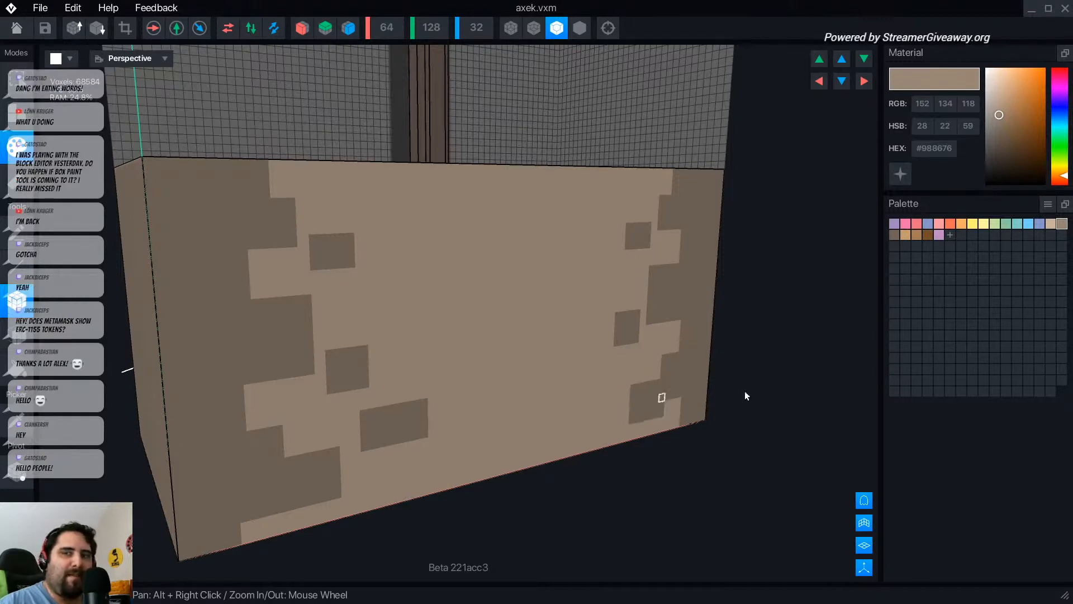
- Add four #988676 rectangles among the existing patches on the long side, two beside each jagged border
{"action": "mouse_move", "coordinate": [622, 354]}
{"action": "right_mouse_down"}
{"action": "mouse_move", "coordinate": [589, 335]}
{"action": "mouse_move", "coordinate": [606, 359]}
{"action": "right_mouse_up"}
{"action": "scroll", "coordinate": [598, 338], "scroll_direction": "up", "scroll_amount": 2}
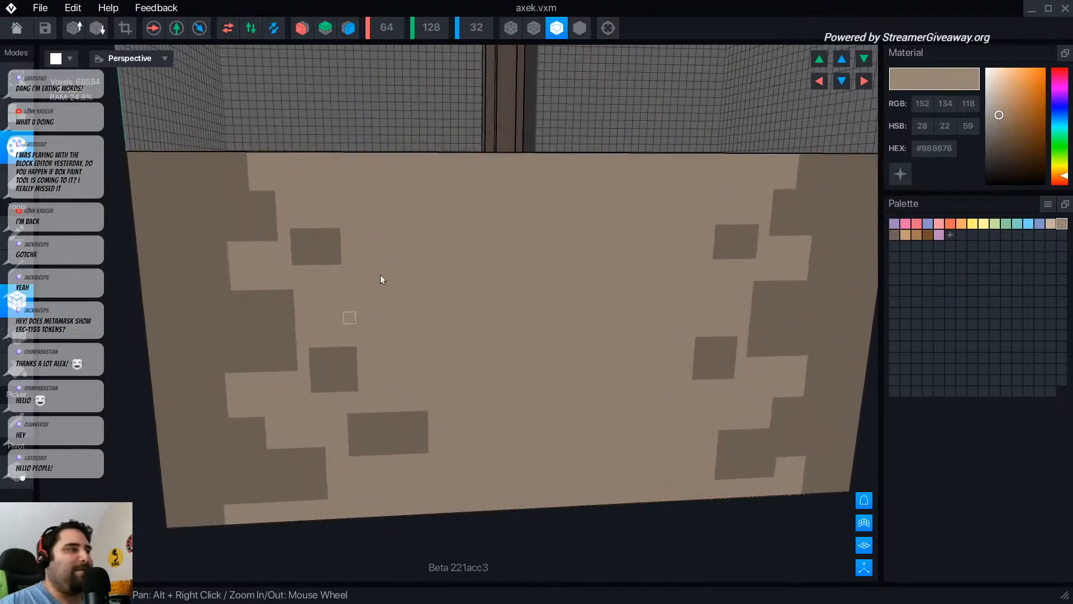
{"action": "left_click_drag", "start_coordinate": [367, 301], "coordinate": [391, 309]}
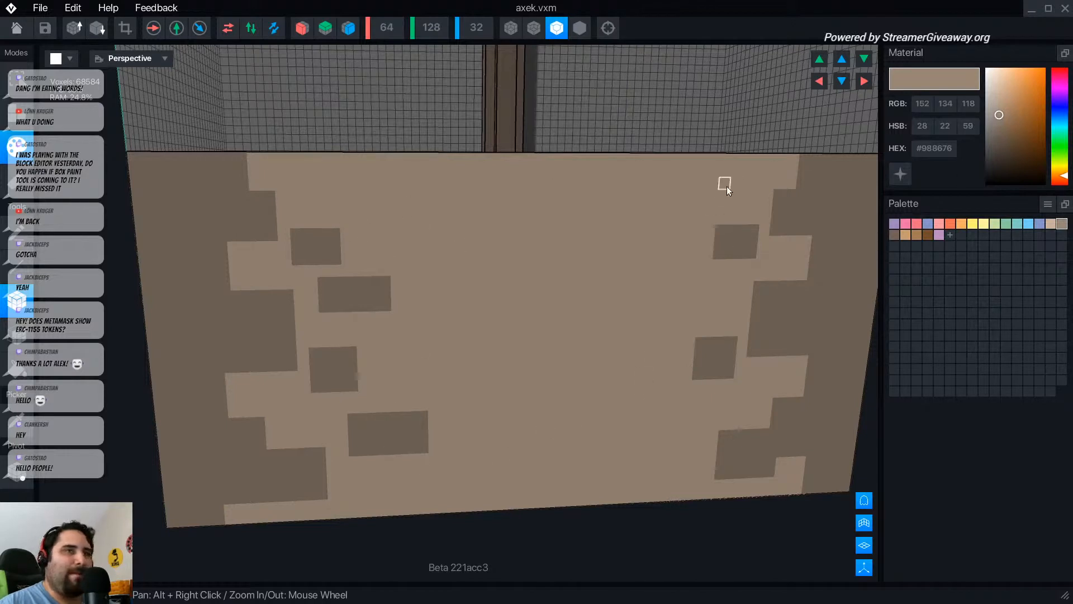
{"action": "mouse_move", "coordinate": [731, 178]}
{"action": "left_mouse_down"}
{"action": "mouse_move", "coordinate": [712, 201]}
{"action": "mouse_move", "coordinate": [685, 206]}
{"action": "left_mouse_up"}
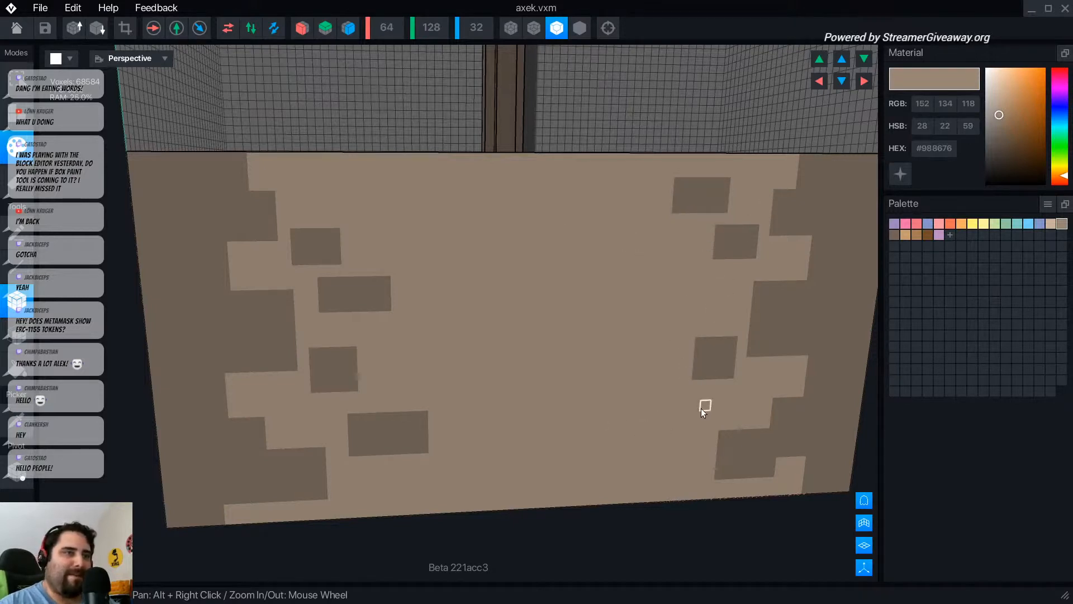
{"action": "left_click_drag", "start_coordinate": [701, 408], "coordinate": [649, 440]}
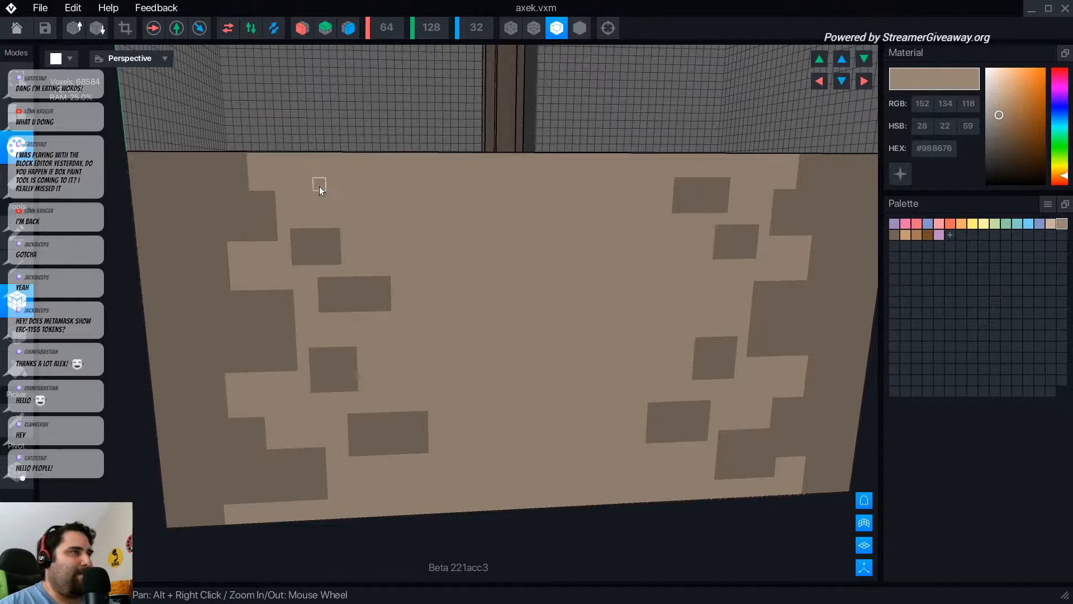
{"action": "left_click_drag", "start_coordinate": [374, 207], "coordinate": [374, 207]}
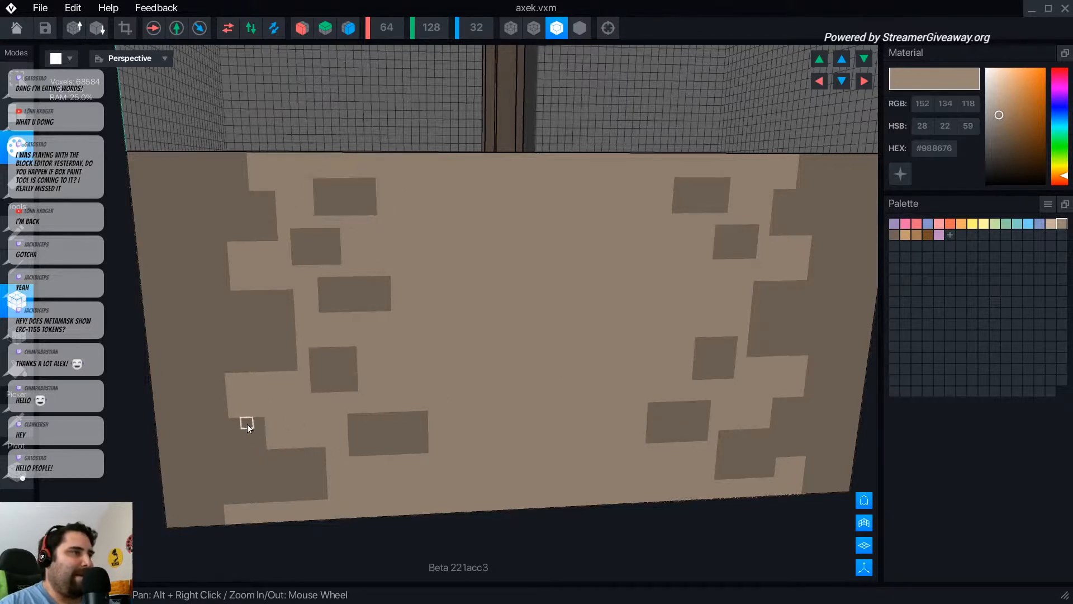
- Partly fill the lower notch of the long side's left jagged border with #988676 and trim the step beneath it using #C7B29B
{"action": "left_click_drag", "start_coordinate": [217, 393], "coordinate": [257, 356]}
{"action": "right_click", "coordinate": [261, 344]}
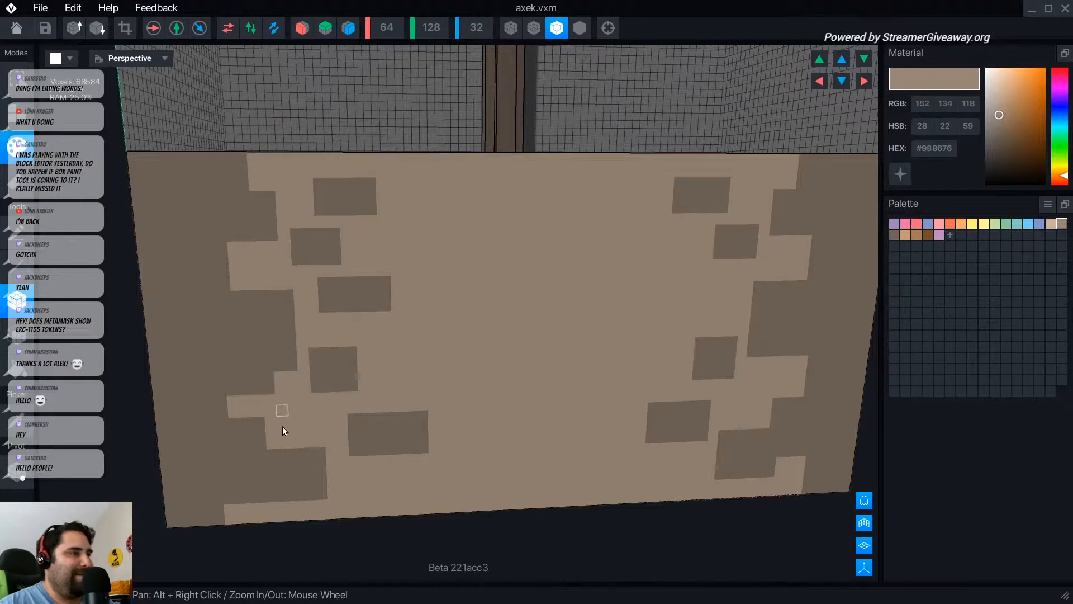
{"action": "left_click", "coordinate": [255, 419], "text": "alt"}
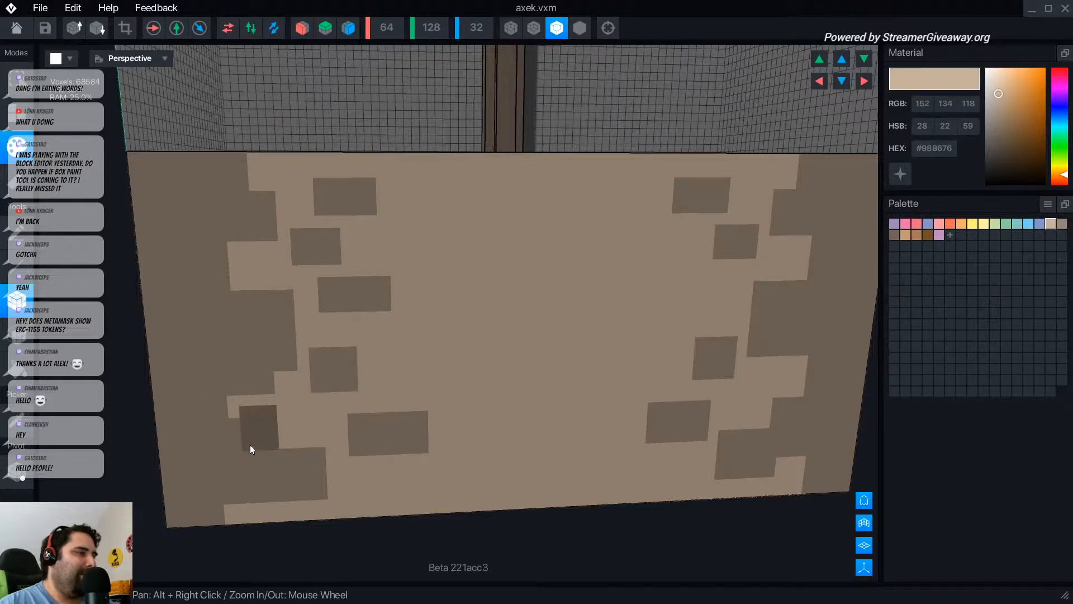
- Paint a blocky jagged #988676 border across one narrow end of the block's underside
{"action": "right_click_drag", "start_coordinate": [576, 422], "coordinate": [525, 431]}
{"action": "left_click", "coordinate": [307, 173], "text": "alt"}
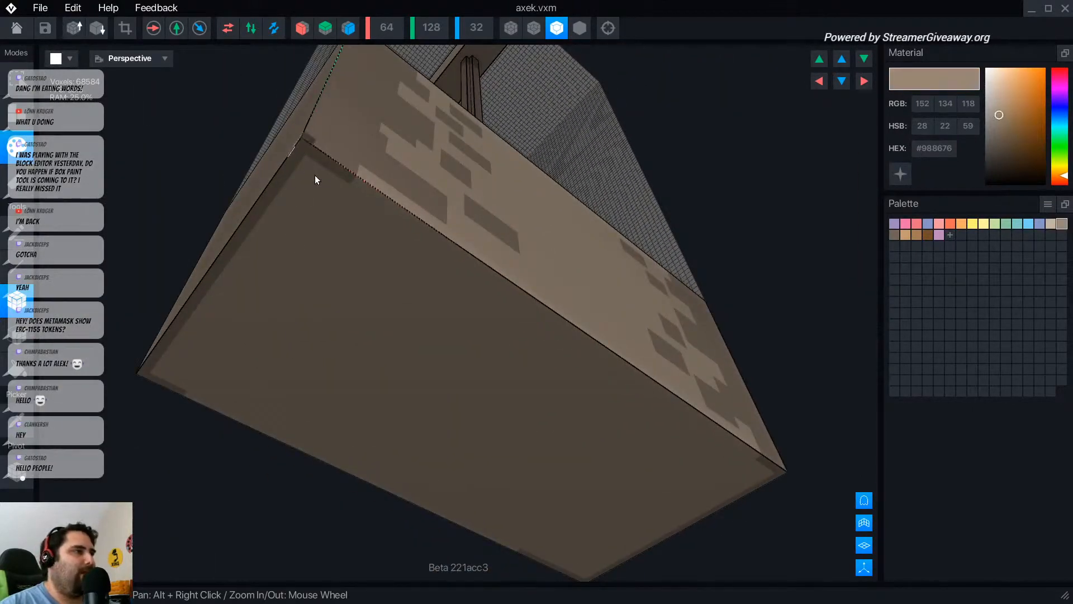
{"action": "mouse_move", "coordinate": [314, 175]}
{"action": "left_mouse_down"}
{"action": "mouse_move", "coordinate": [334, 225]}
{"action": "mouse_move", "coordinate": [349, 216]}
{"action": "mouse_move", "coordinate": [358, 246]}
{"action": "left_mouse_up"}
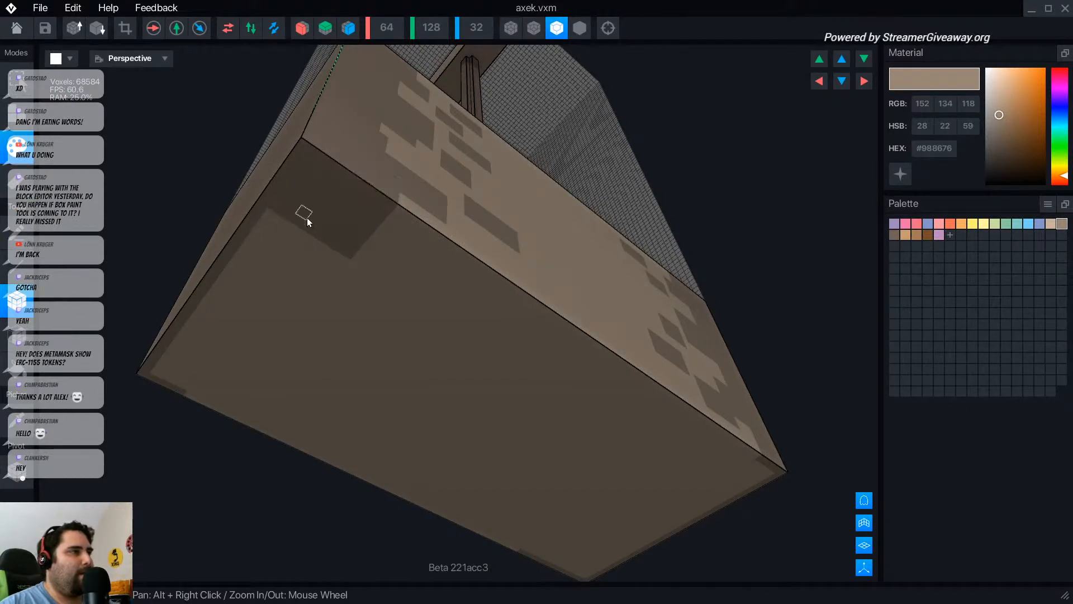
{"action": "mouse_move", "coordinate": [249, 246]}
{"action": "left_mouse_down"}
{"action": "mouse_move", "coordinate": [287, 347]}
{"action": "mouse_move", "coordinate": [330, 343]}
{"action": "mouse_move", "coordinate": [220, 330]}
{"action": "mouse_move", "coordinate": [203, 307]}
{"action": "left_mouse_up"}
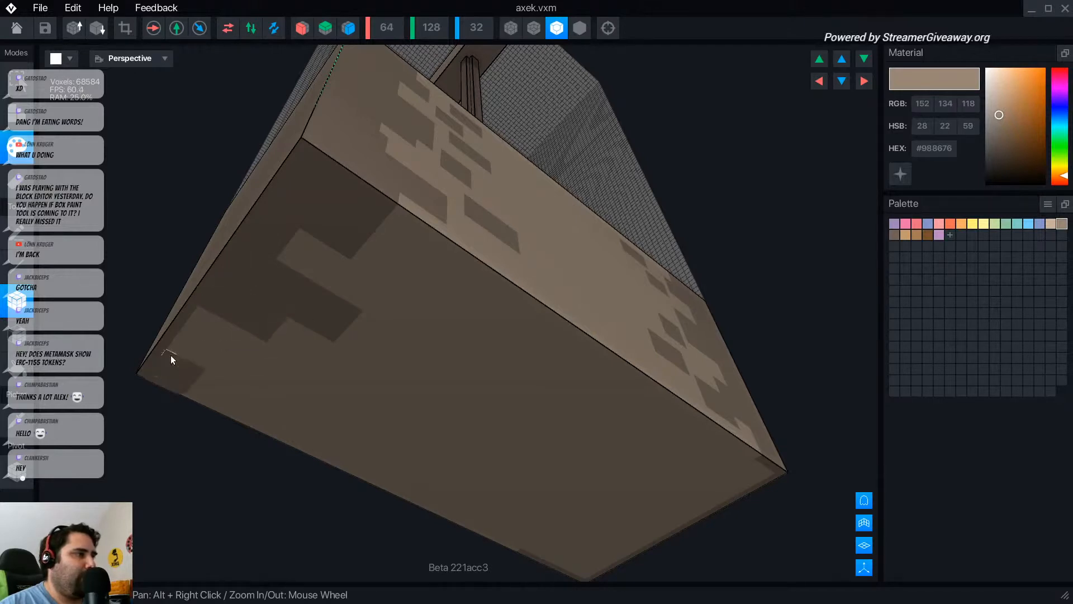
{"action": "left_click_drag", "start_coordinate": [237, 386], "coordinate": [266, 377]}
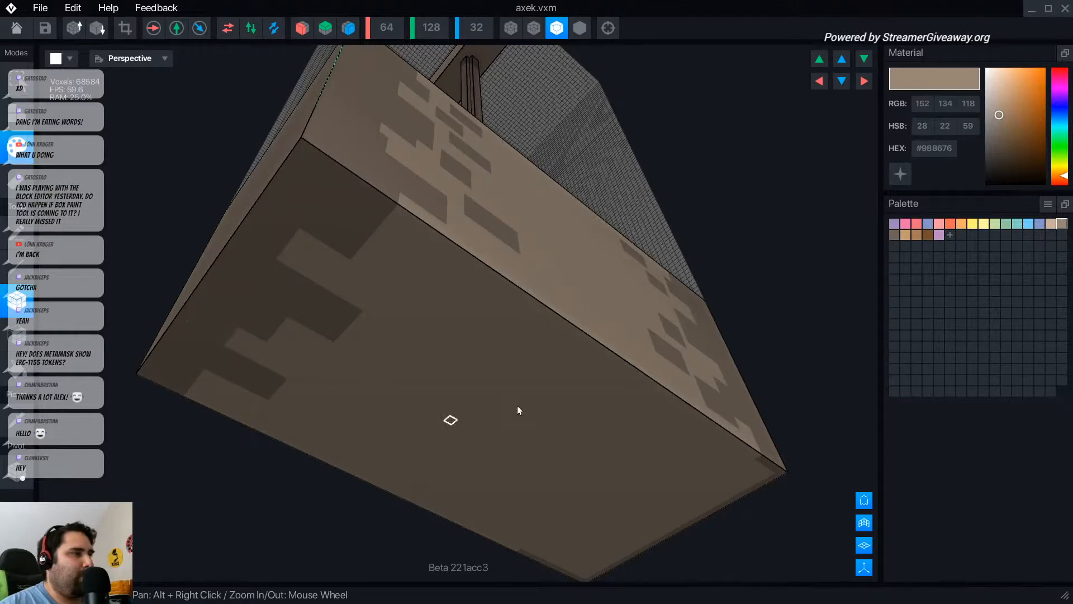
- Start a #988676 jagged border on the underside's other narrow end with a corner patch and one short prong
{"action": "mouse_move", "coordinate": [517, 408]}
{"action": "right_mouse_down"}
{"action": "mouse_move", "coordinate": [590, 419]}
{"action": "mouse_move", "coordinate": [596, 441]}
{"action": "mouse_move", "coordinate": [565, 442]}
{"action": "right_mouse_up"}
{"action": "right_click_drag", "start_coordinate": [640, 415], "coordinate": [592, 369]}
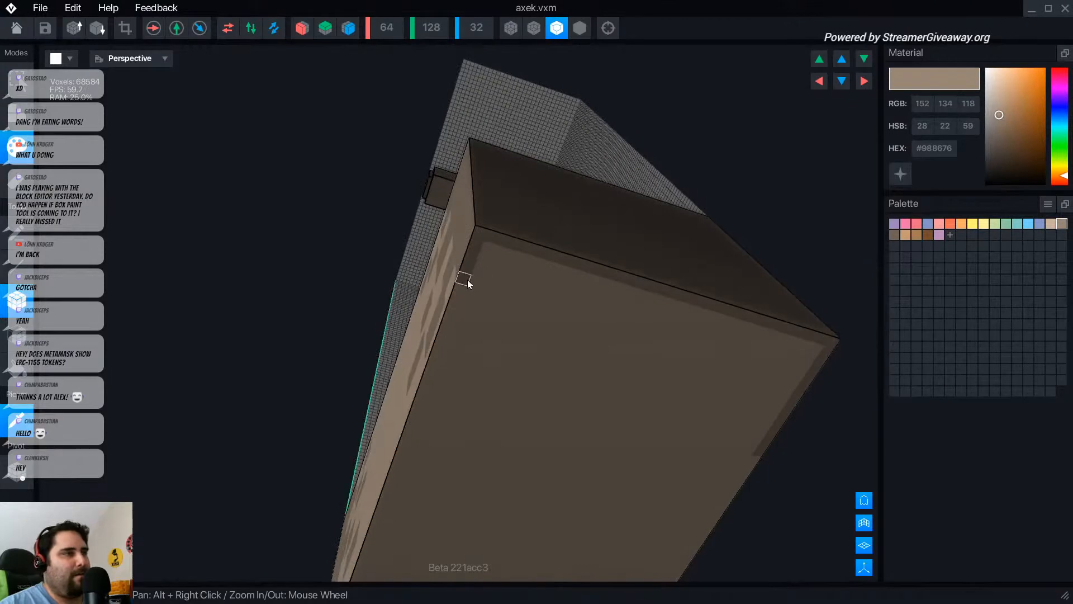
{"action": "left_click", "coordinate": [523, 260], "text": "alt"}
{"action": "left_click", "coordinate": [530, 249], "text": "alt"}
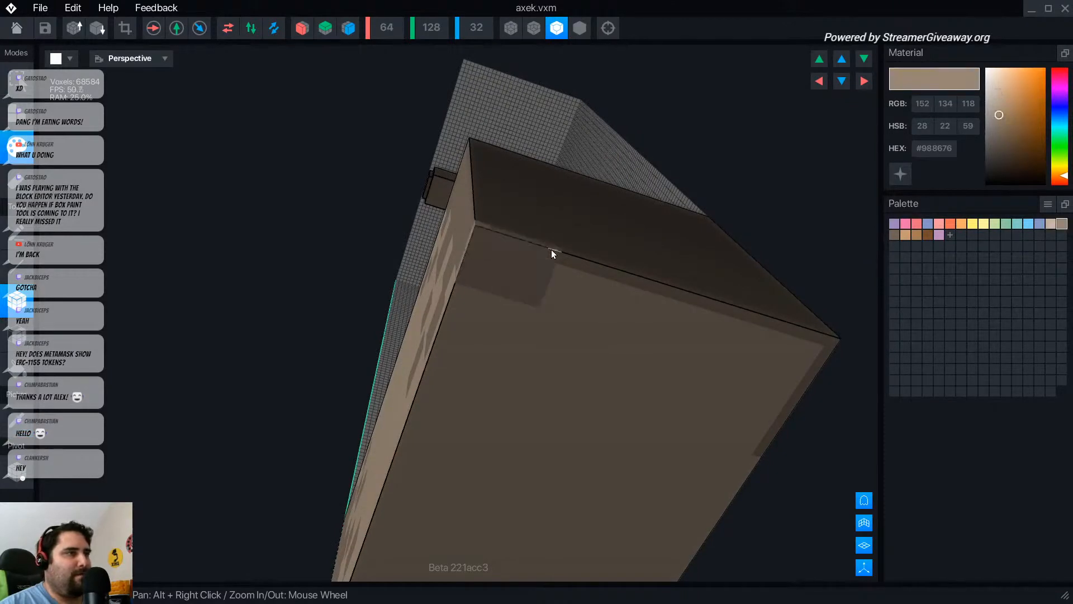
{"action": "right_click_drag", "start_coordinate": [553, 252], "coordinate": [626, 359]}
{"action": "left_click_drag", "start_coordinate": [447, 212], "coordinate": [474, 316]}
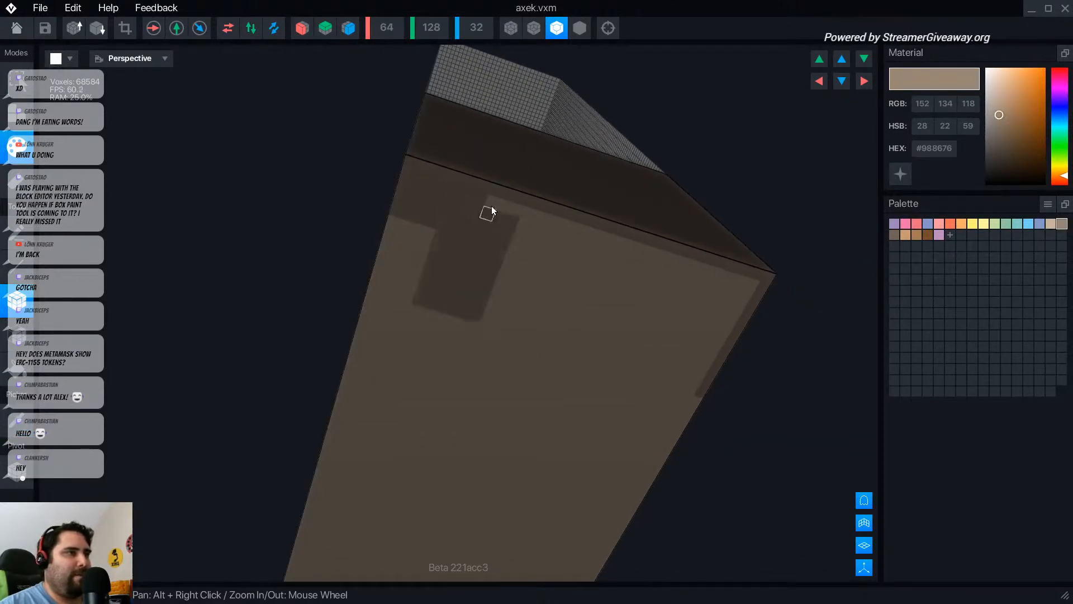
- Extend the #988676 border across to the far corner with prongs of varied length, and shorten one prong using #C7B29B
{"action": "left_click_drag", "start_coordinate": [492, 206], "coordinate": [544, 268]}
{"action": "mouse_move", "coordinate": [564, 223]}
{"action": "left_mouse_down"}
{"action": "mouse_move", "coordinate": [548, 391]}
{"action": "mouse_move", "coordinate": [532, 405]}
{"action": "left_mouse_up"}
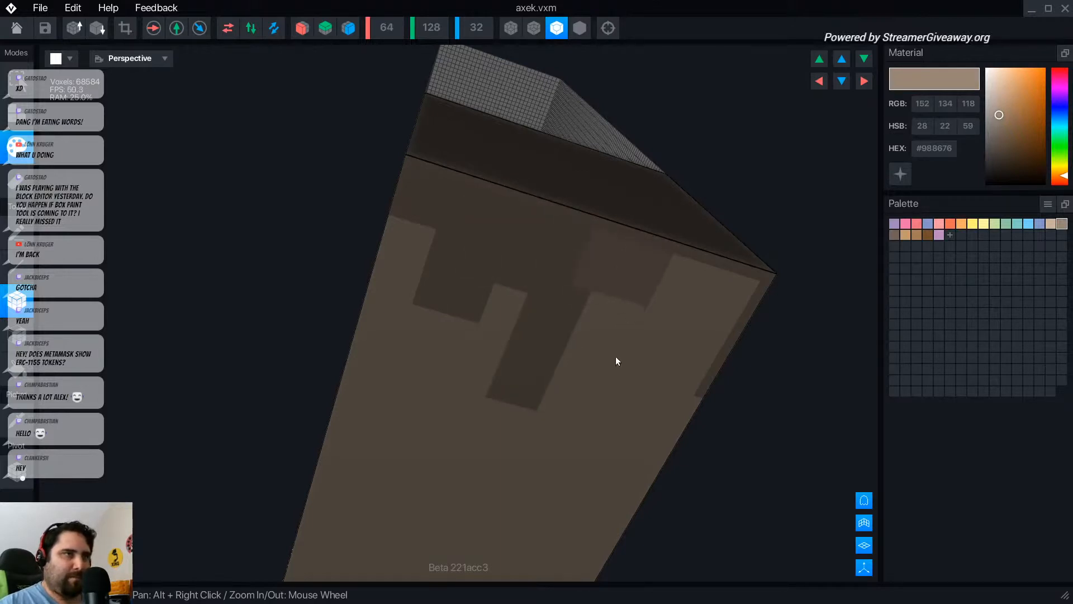
{"action": "left_click_drag", "start_coordinate": [665, 254], "coordinate": [666, 362]}
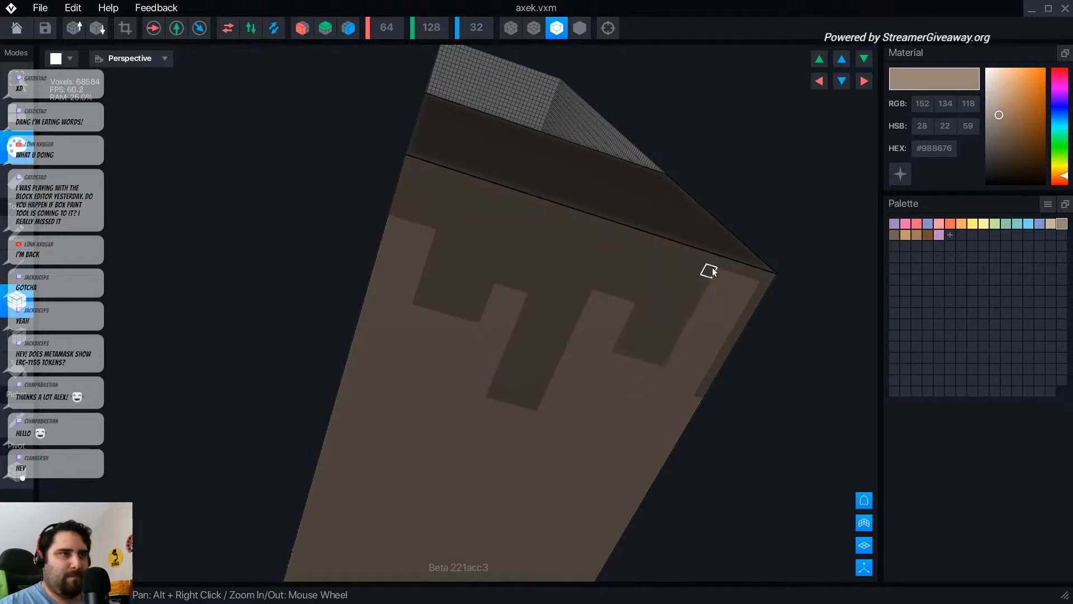
{"action": "left_click_drag", "start_coordinate": [709, 268], "coordinate": [735, 315]}
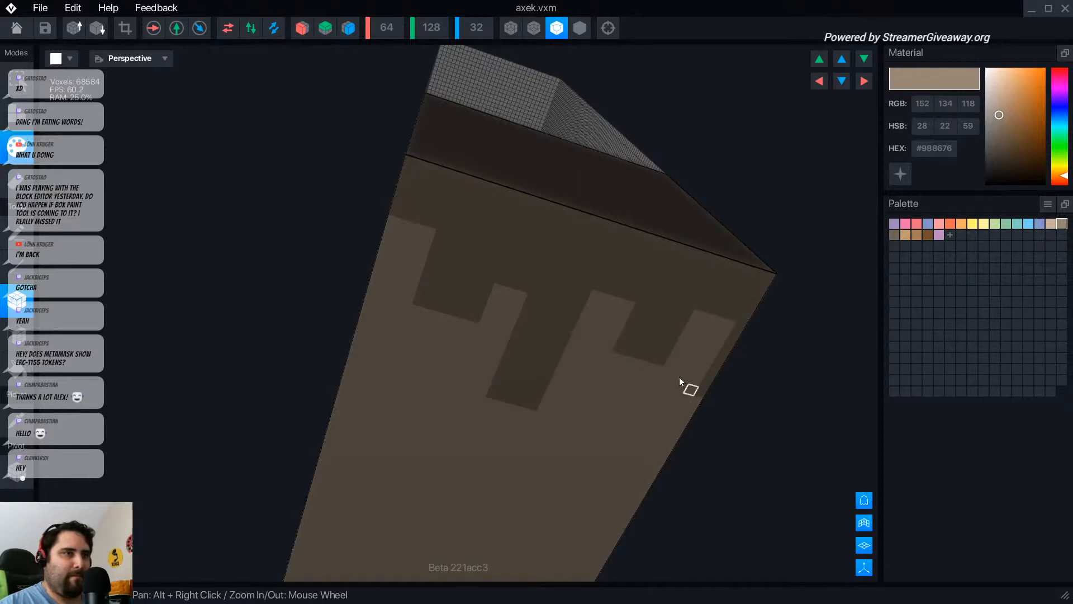
{"action": "mouse_move", "coordinate": [723, 326]}
{"action": "left_mouse_down"}
{"action": "mouse_move", "coordinate": [704, 388]}
{"action": "mouse_move", "coordinate": [664, 371]}
{"action": "left_mouse_up"}
{"action": "left_click", "coordinate": [654, 377], "text": "alt"}
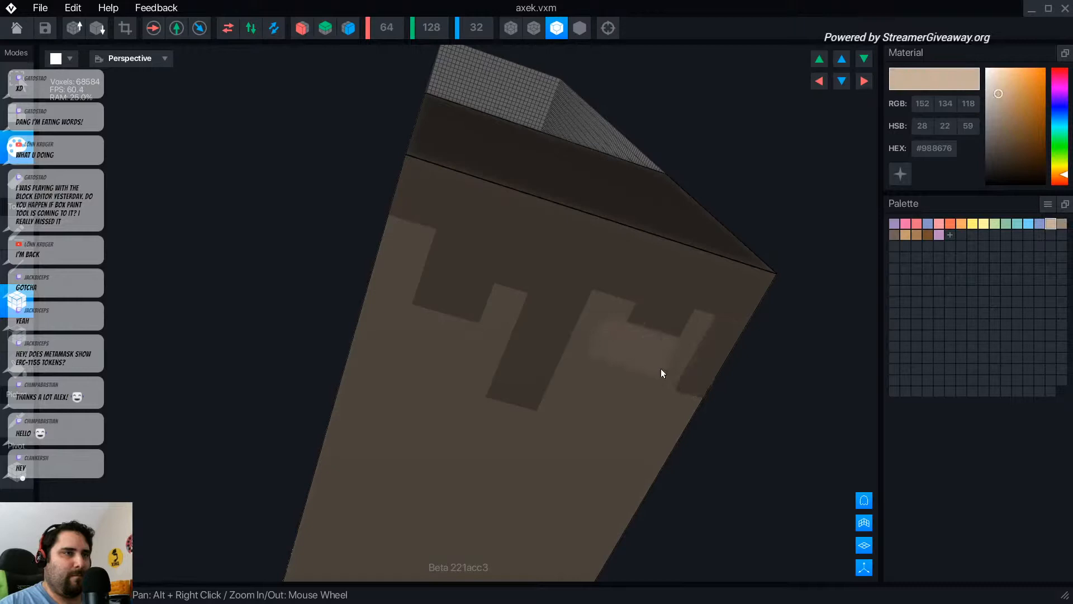
- Paint three separate #988676 rectangles beside the prongs of the new border on the underside
{"action": "left_click", "coordinate": [660, 313], "text": "alt"}
{"action": "mouse_move", "coordinate": [582, 347]}
{"action": "left_mouse_down"}
{"action": "mouse_move", "coordinate": [625, 395]}
{"action": "mouse_move", "coordinate": [613, 408]}
{"action": "left_mouse_up"}
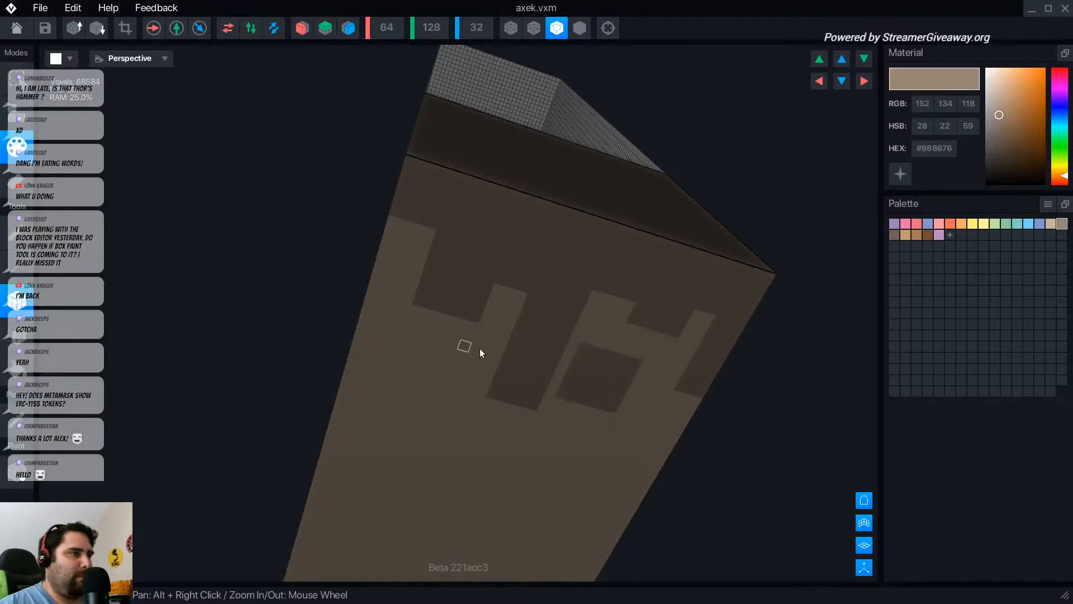
{"action": "left_click_drag", "start_coordinate": [480, 348], "coordinate": [437, 373]}
{"action": "left_click_drag", "start_coordinate": [451, 430], "coordinate": [481, 454]}
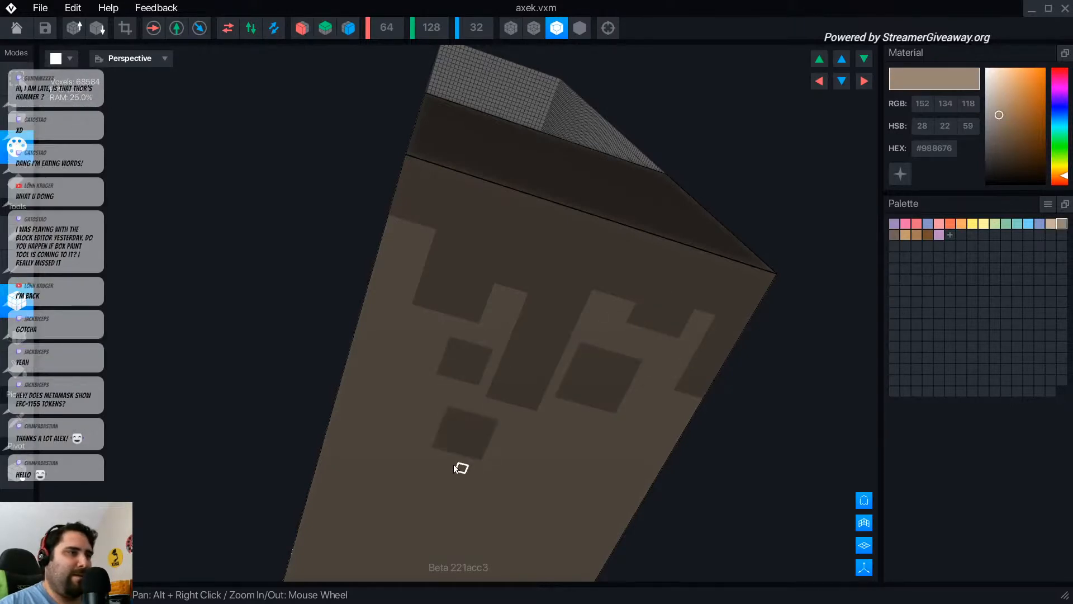
- Paint one large and two smaller #988676 rectangles beside the jagged border at the underside's opposite end
{"action": "right_click_drag", "start_coordinate": [454, 465], "coordinate": [453, 499]}
{"action": "left_click_drag", "start_coordinate": [412, 383], "coordinate": [481, 331]}
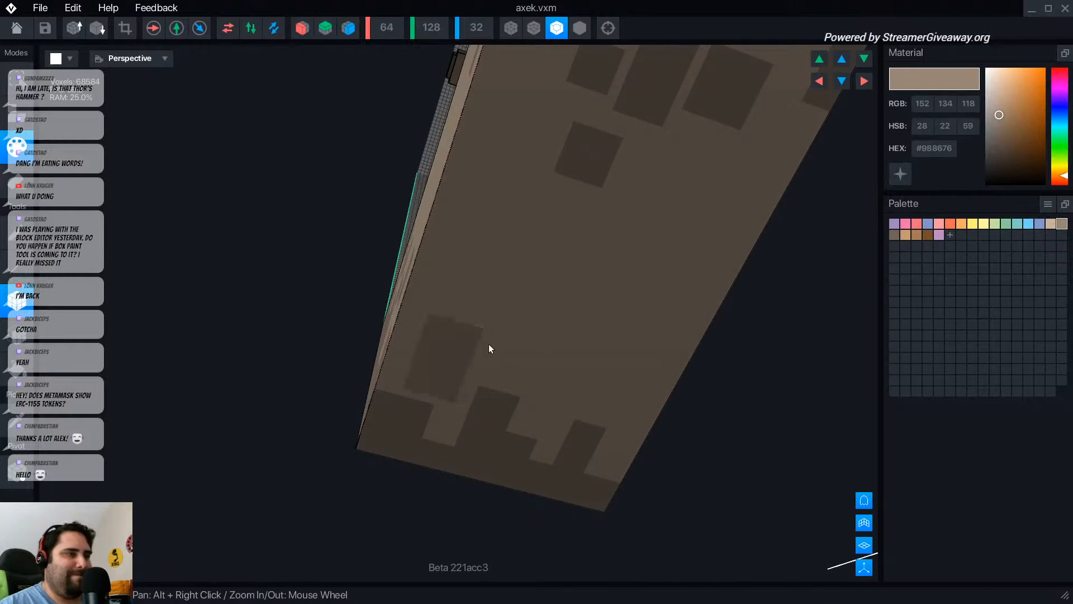
{"action": "left_click_drag", "start_coordinate": [588, 367], "coordinate": [603, 372]}
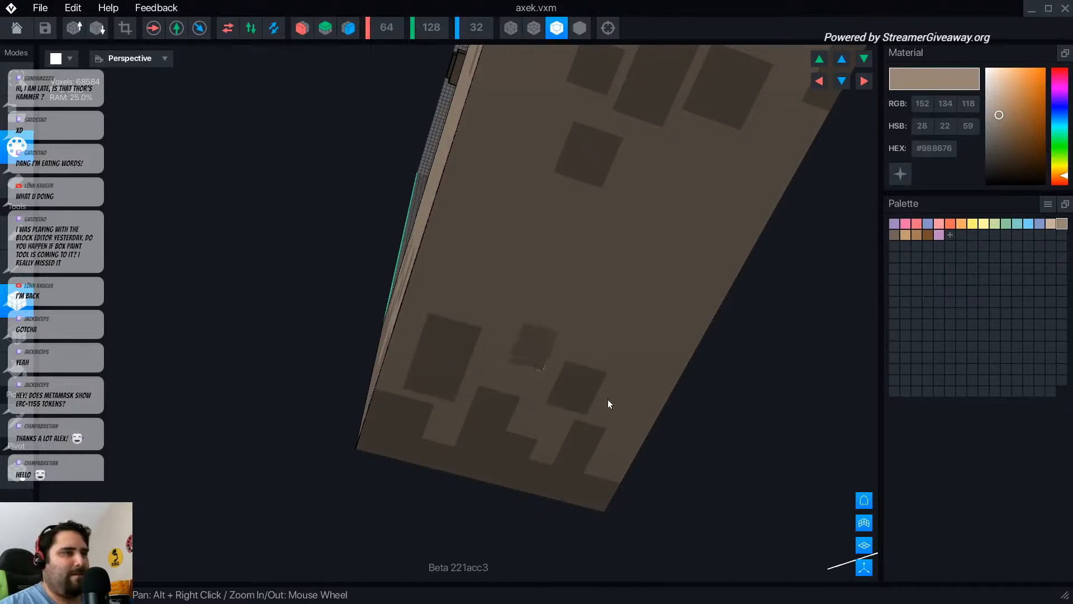
{"action": "right_click_drag", "start_coordinate": [608, 399], "coordinate": [575, 345]}
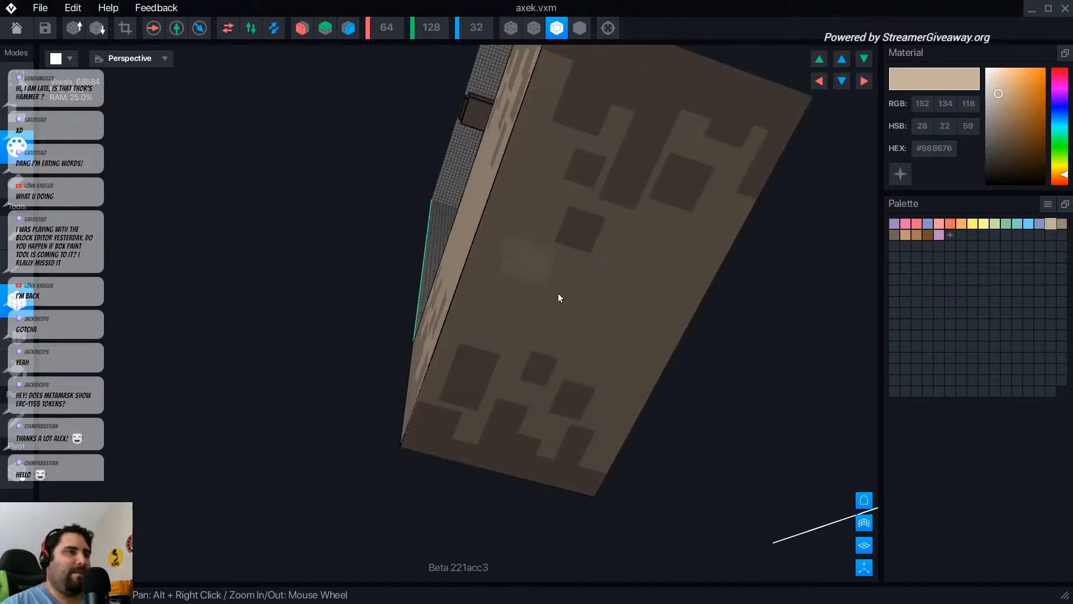
- Examine the painted block faces up close and the whole model from several angles
{"action": "right_click_drag", "start_coordinate": [477, 212], "coordinate": [270, 333]}
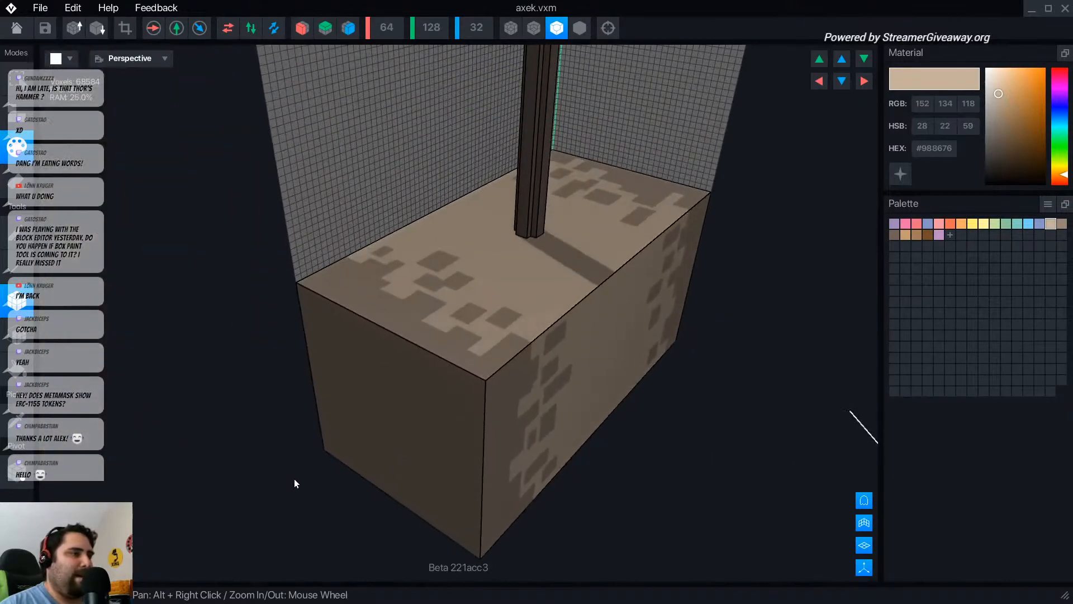
{"action": "right_click_drag", "start_coordinate": [296, 483], "coordinate": [352, 403]}
{"action": "scroll", "coordinate": [454, 407], "scroll_direction": "up", "scroll_amount": 3}
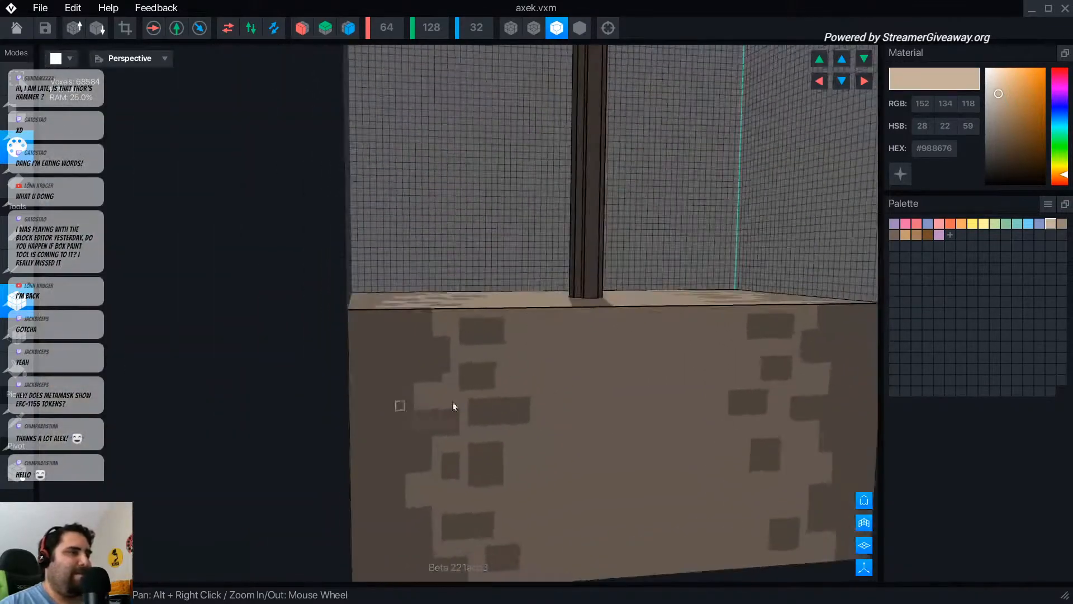
{"action": "scroll", "coordinate": [454, 406], "scroll_direction": "down", "scroll_amount": 3}
{"action": "right_click_drag", "start_coordinate": [616, 369], "coordinate": [506, 352]}
{"action": "scroll", "coordinate": [588, 391], "scroll_direction": "down", "scroll_amount": 5}
{"action": "scroll", "coordinate": [506, 352], "scroll_direction": "up", "scroll_amount": 5}
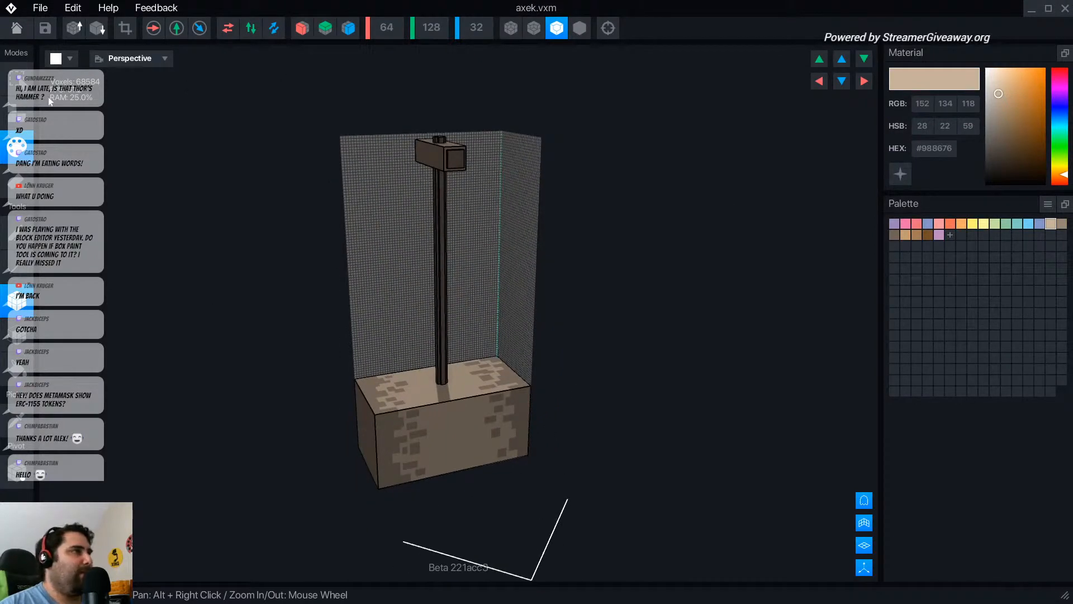
- Crop the volume to the model and go back to the swing axe asset
{"action": "left_click", "coordinate": [130, 35]}
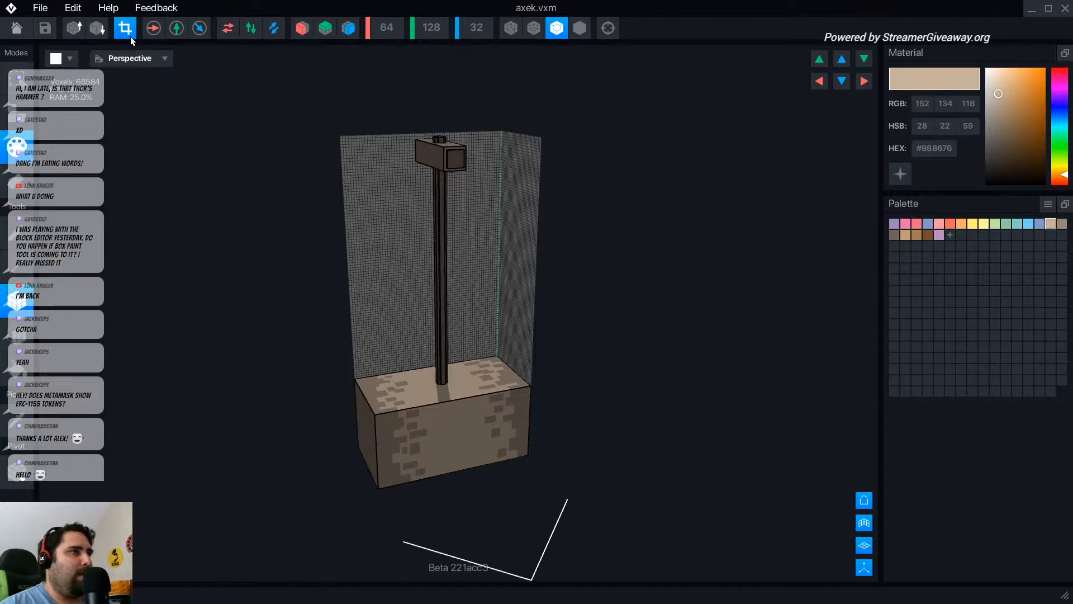
{"action": "left_click", "coordinate": [18, 36]}
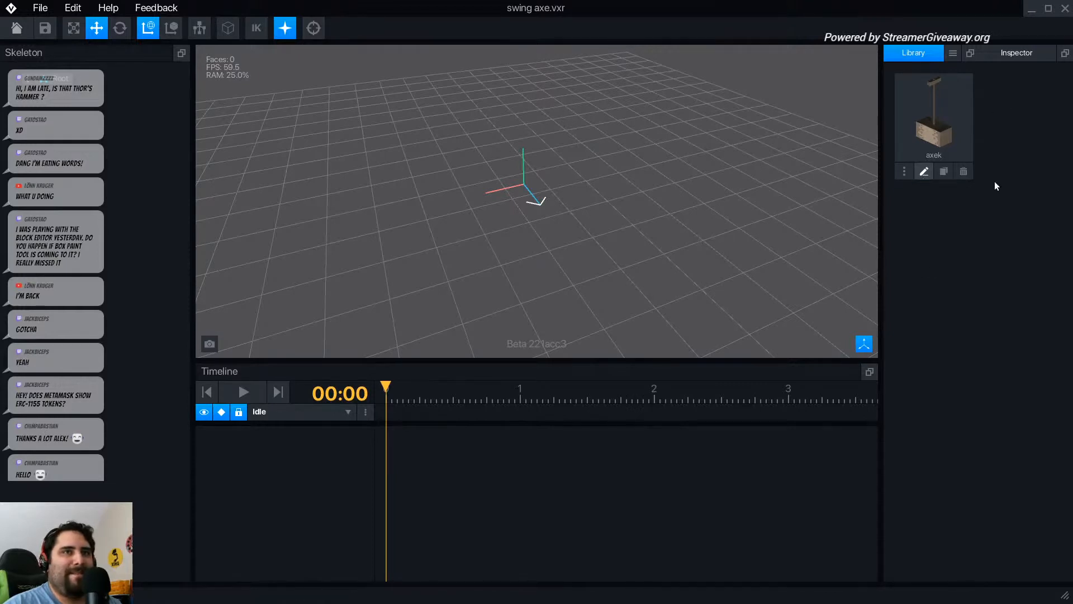
{"action": "left_click", "coordinate": [924, 171]}
{"action": "left_click", "coordinate": [16, 29]}
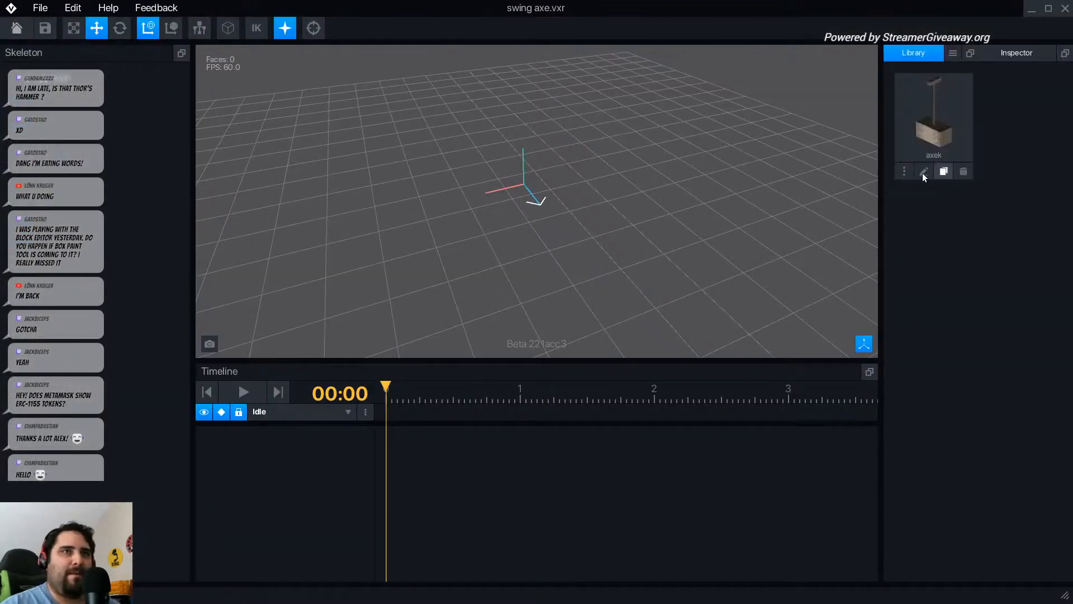
- Rename the axek model in the asset's library as hammer
{"action": "left_click", "coordinate": [923, 173]}
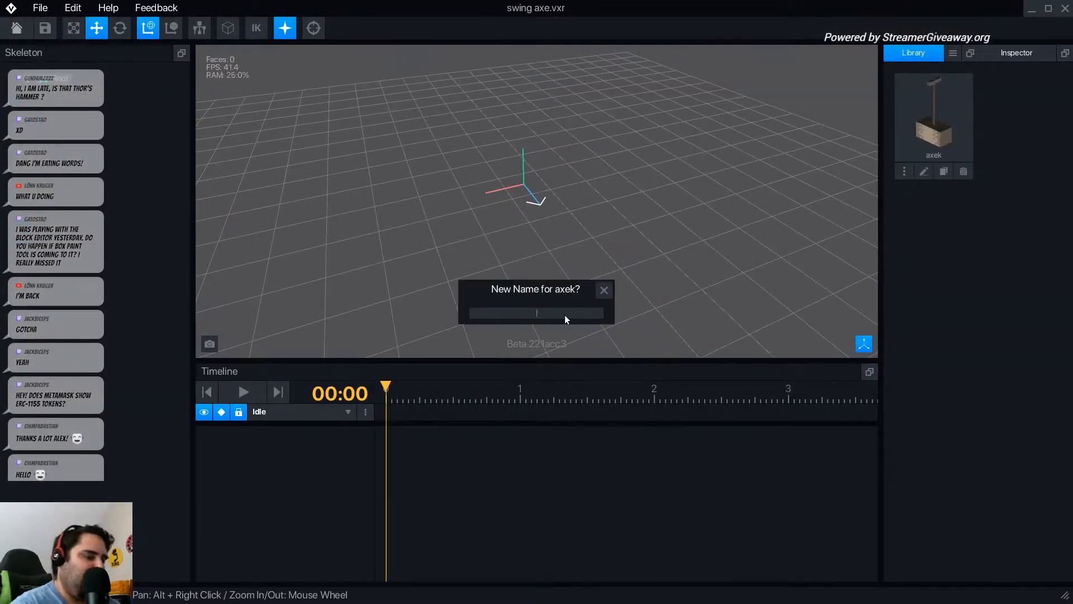
{"action": "type", "text": "hammer"}
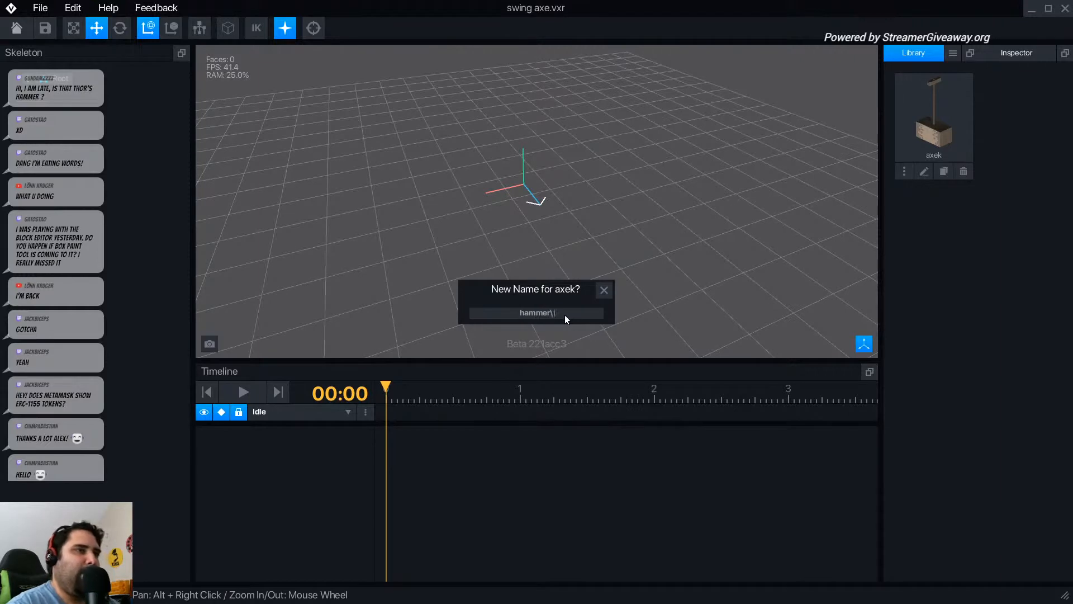
{"action": "key", "text": "Return"}
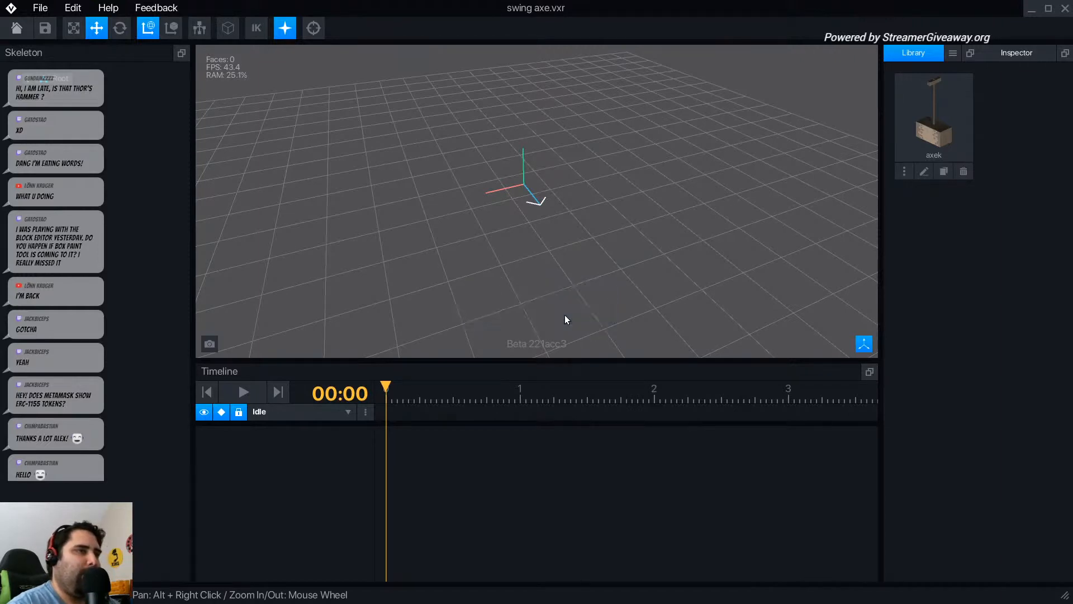
{"action": "left_click", "coordinate": [924, 172]}
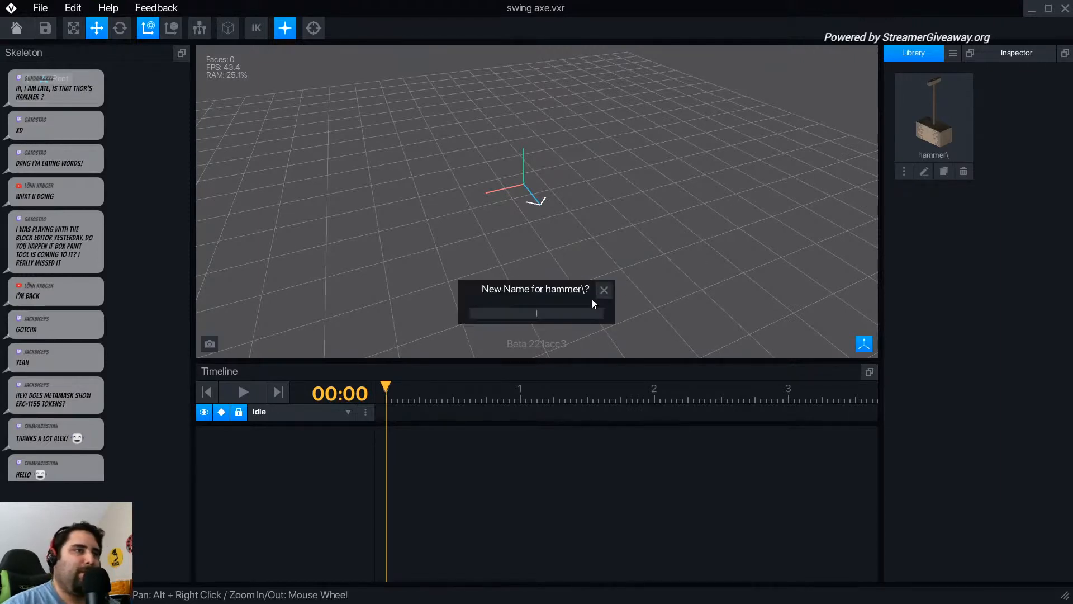
{"action": "type", "text": "hammer"}
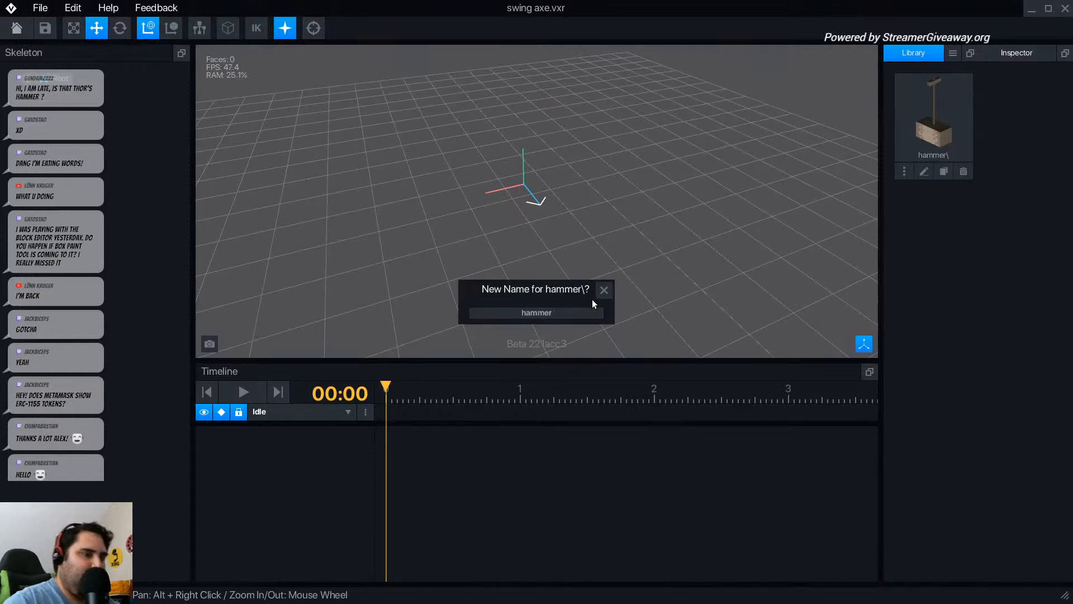
{"action": "key", "text": "Return"}
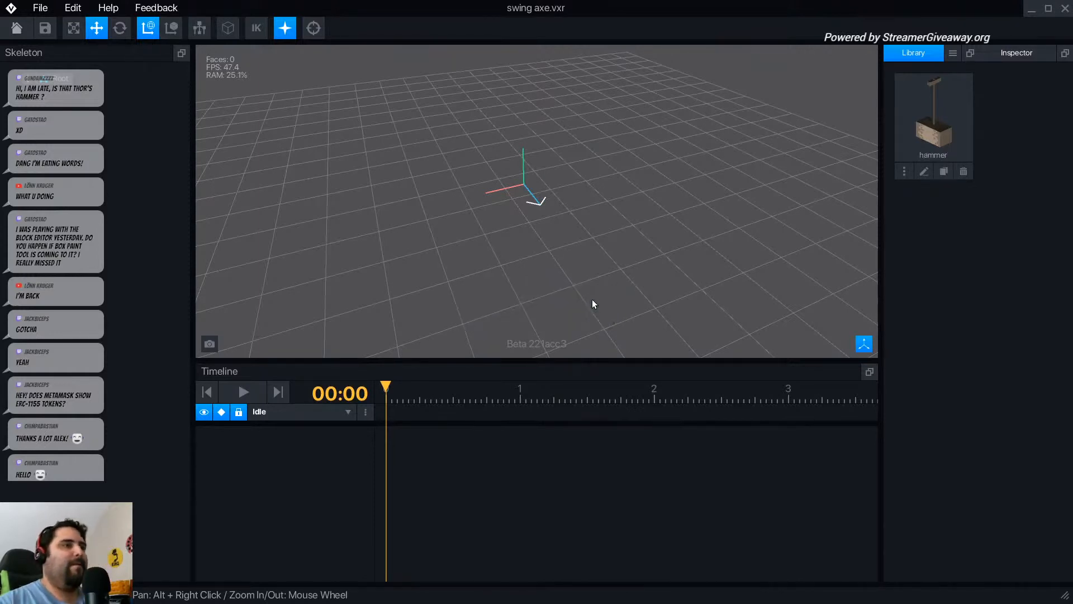
- Add a new node named axle to the skeleton
{"action": "scroll", "coordinate": [462, 225], "scroll_direction": "up", "scroll_amount": 2}
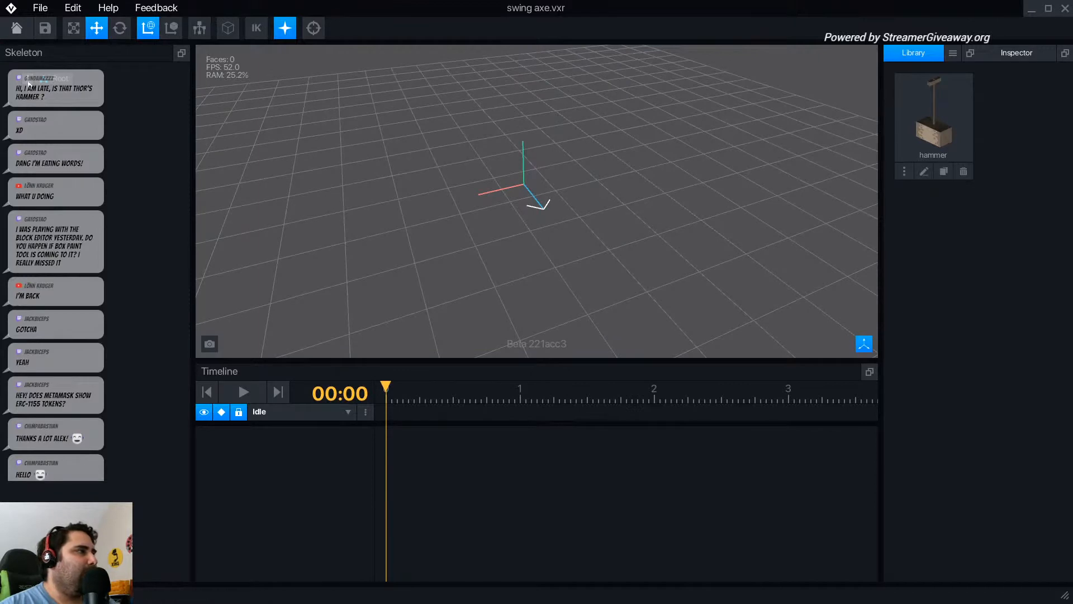
{"action": "right_click", "coordinate": [61, 82]}
{"action": "left_click", "coordinate": [112, 90]}
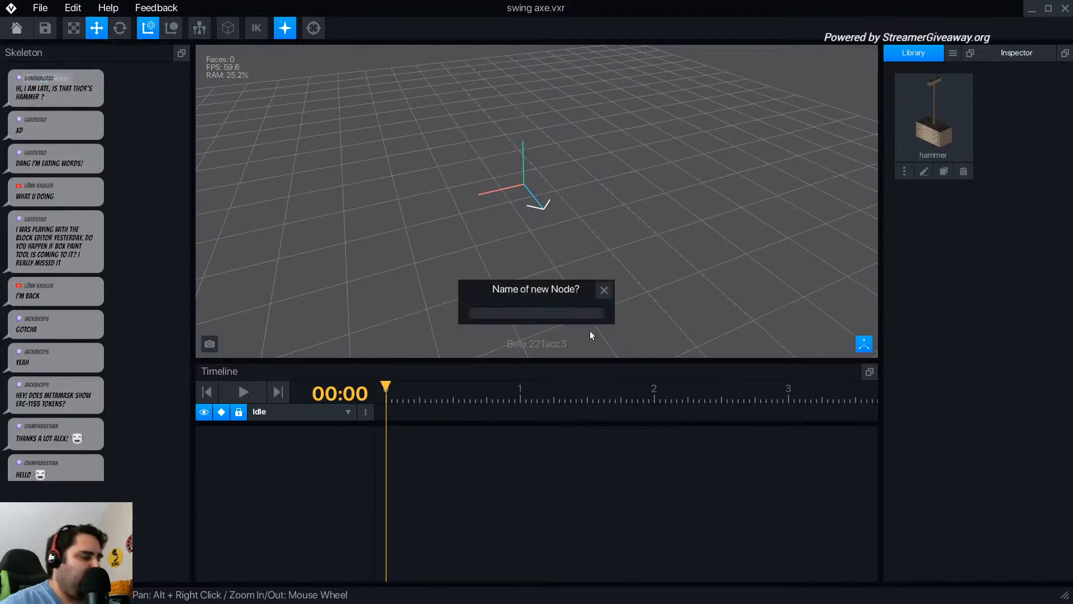
{"action": "type", "text": "axle"}
{"action": "key", "text": "Return"}
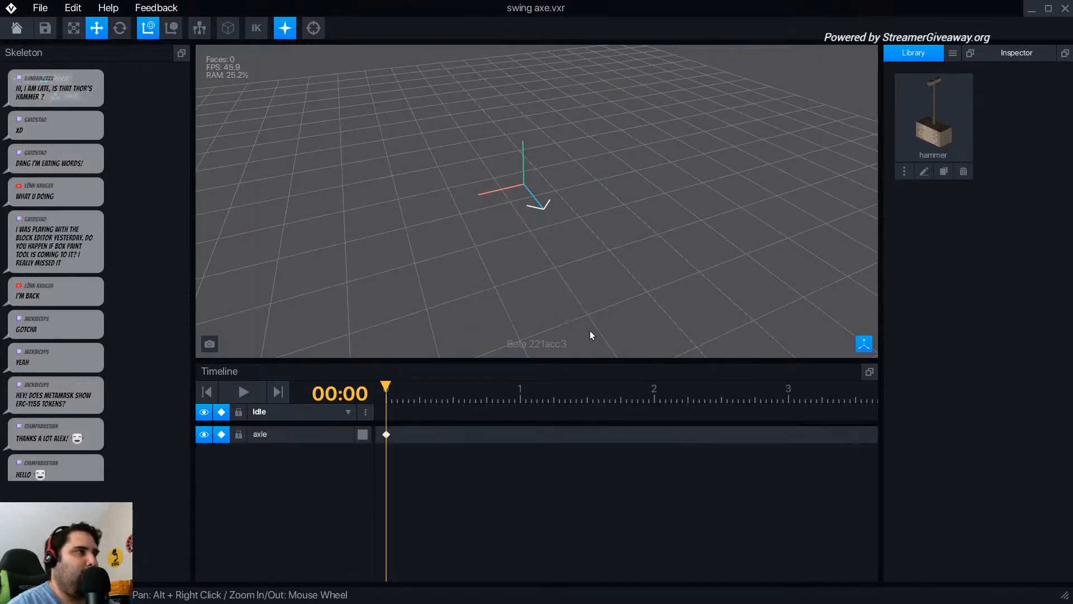
- Open the hammer model for editing and raise its pivot from the lower block to the beam at the shaft's upper end
{"action": "left_click", "coordinate": [924, 173]}
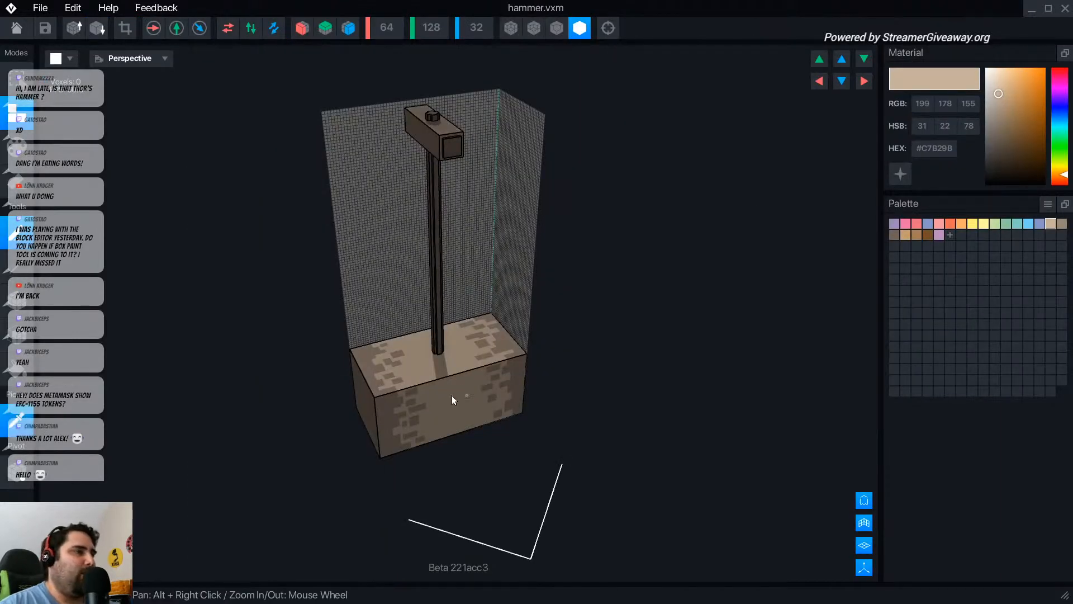
{"action": "left_click", "coordinate": [17, 472]}
{"action": "scroll", "coordinate": [458, 351], "scroll_direction": "up", "scroll_amount": 5}
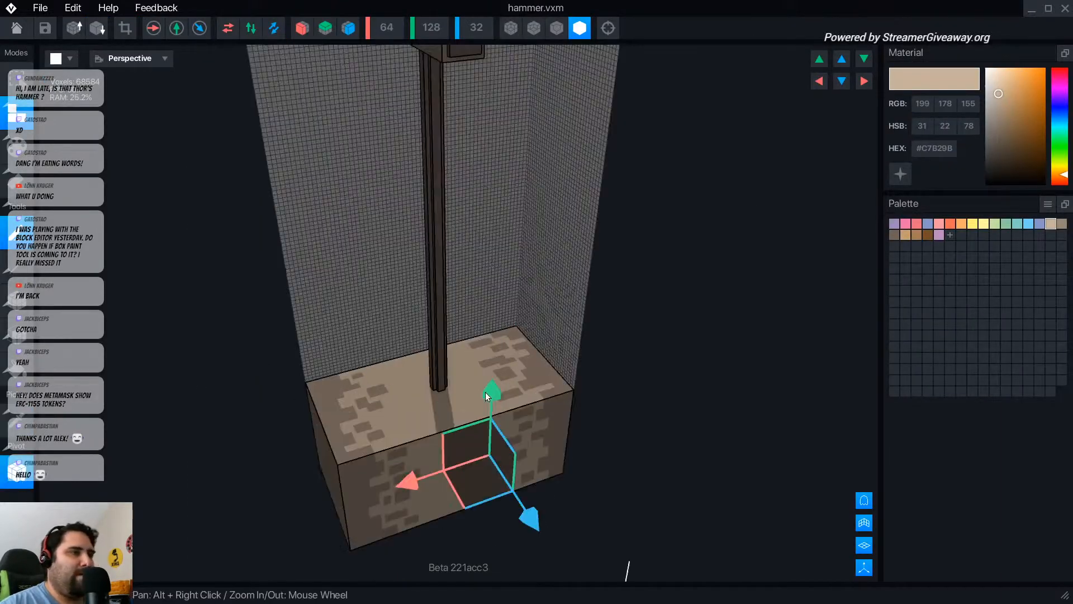
{"action": "left_click_drag", "start_coordinate": [482, 512], "coordinate": [430, 112]}
{"action": "right_click_drag", "start_coordinate": [559, 153], "coordinate": [475, 281]}
{"action": "scroll", "coordinate": [503, 335], "scroll_direction": "up", "scroll_amount": 3}
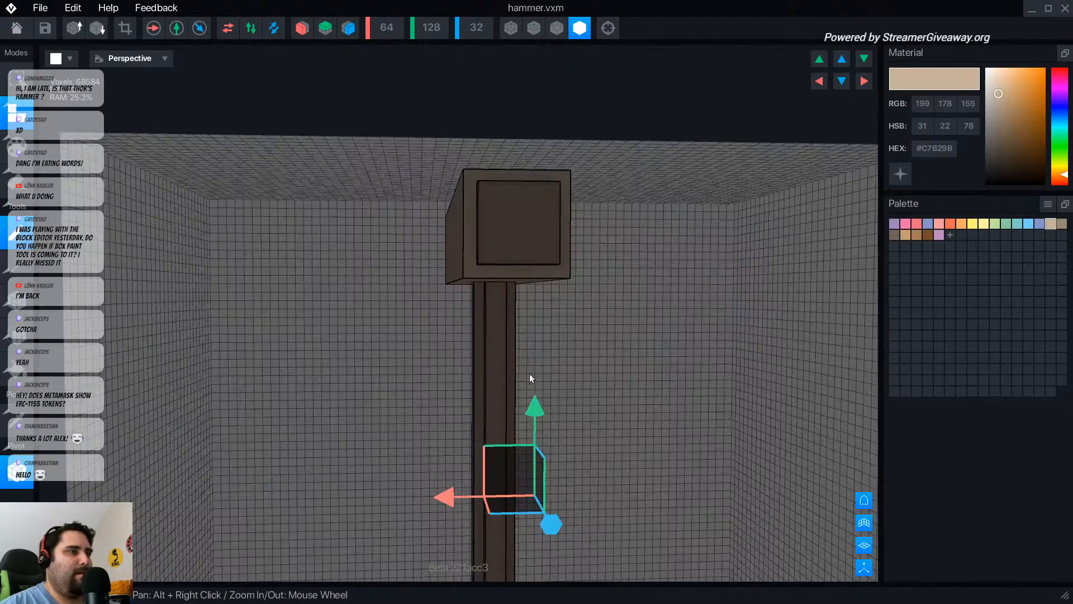
{"action": "left_click_drag", "start_coordinate": [509, 464], "coordinate": [481, 246]}
{"action": "scroll", "coordinate": [480, 247], "scroll_direction": "up", "scroll_amount": 1}
{"action": "right_click_drag", "start_coordinate": [432, 283], "coordinate": [416, 283]}
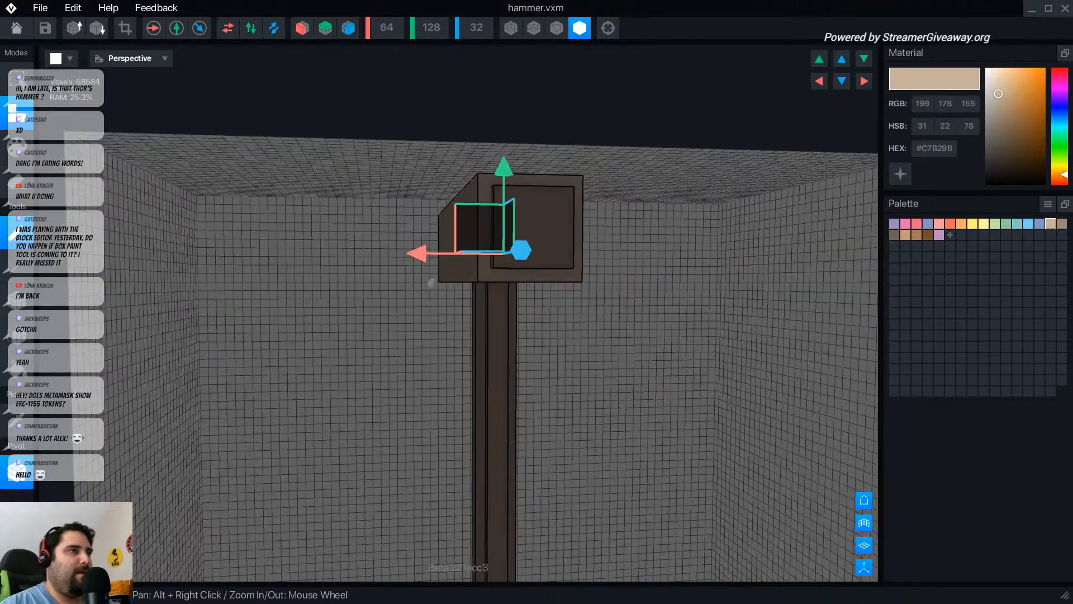
- Switch the viewport to orthographic projection and face the beam's square end closely
{"action": "left_click", "coordinate": [129, 58]}
{"action": "left_click", "coordinate": [132, 97]}
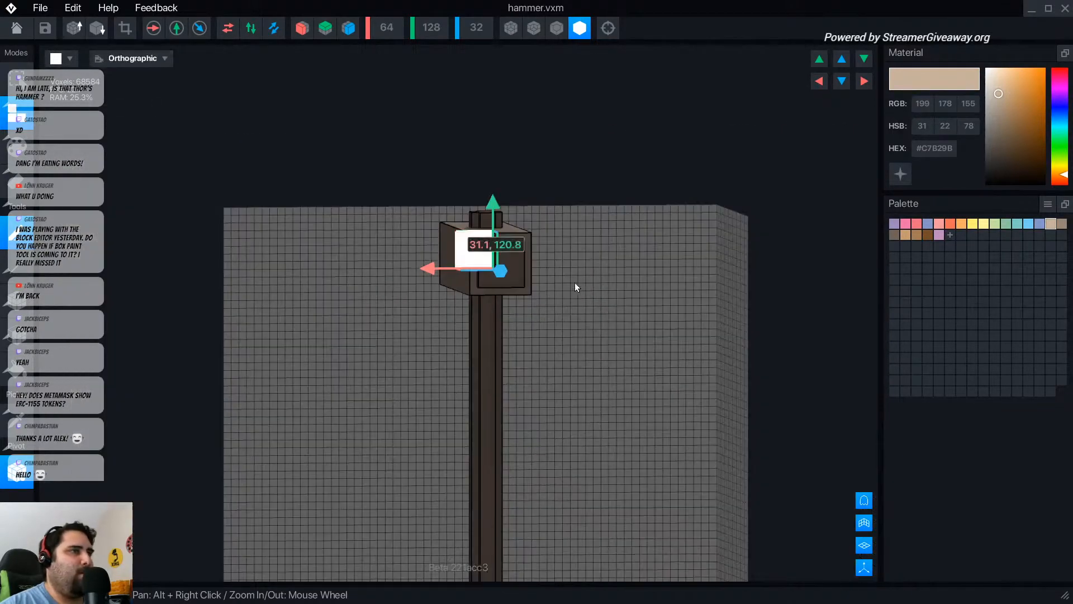
{"action": "scroll", "coordinate": [575, 283], "scroll_direction": "down", "scroll_amount": 2}
{"action": "right_click_drag", "start_coordinate": [575, 283], "coordinate": [556, 277]}
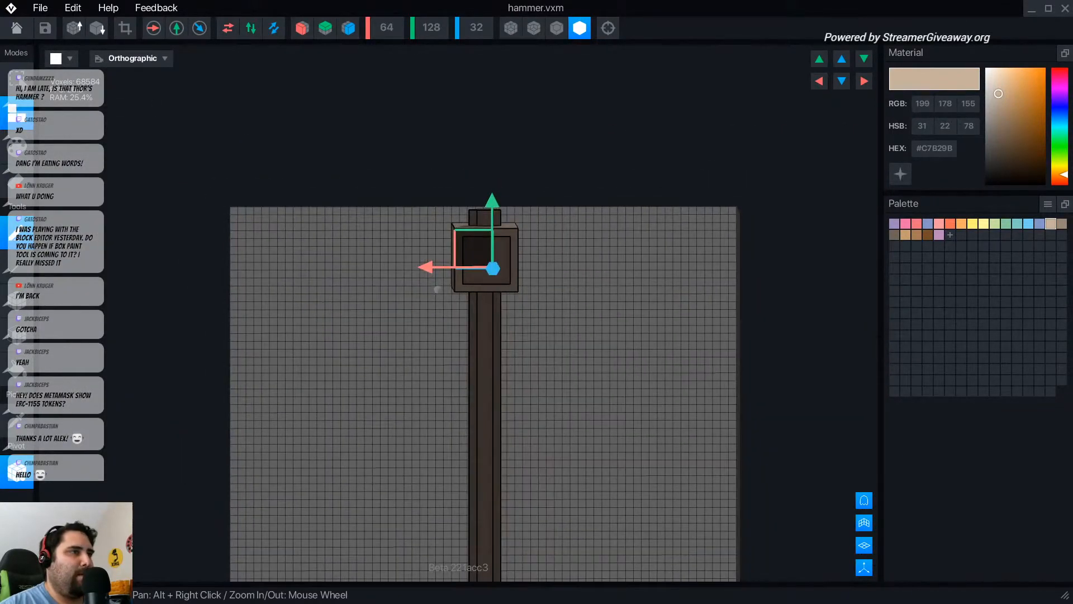
{"action": "scroll", "coordinate": [549, 240], "scroll_direction": "up", "scroll_amount": 3}
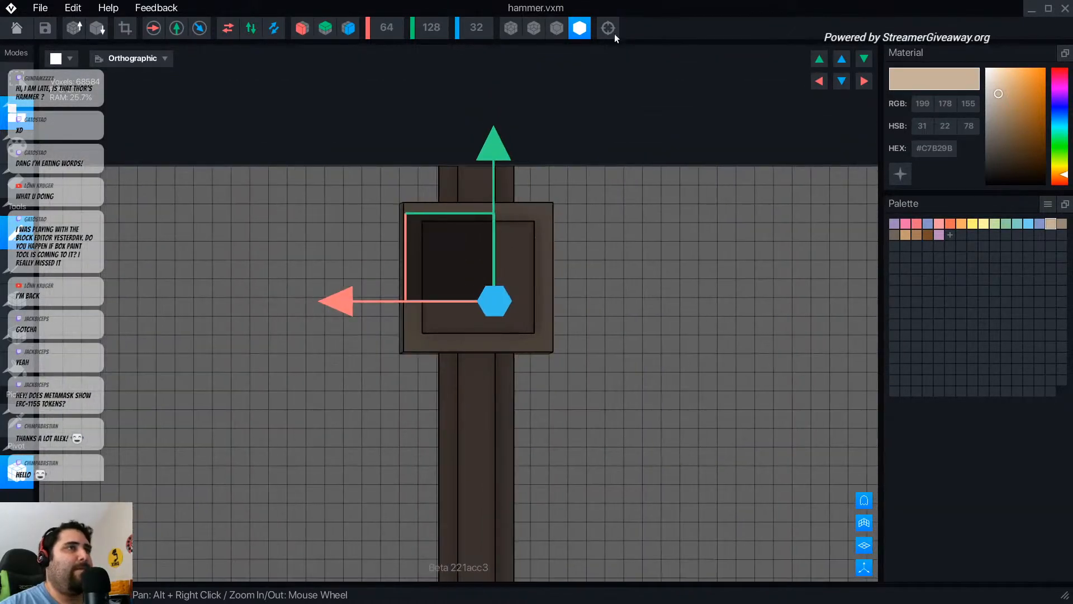
- Show the individual voxel outlines, shift the pivot onto the centre of the beam's square end, and start closing the model
{"action": "left_click", "coordinate": [509, 28]}
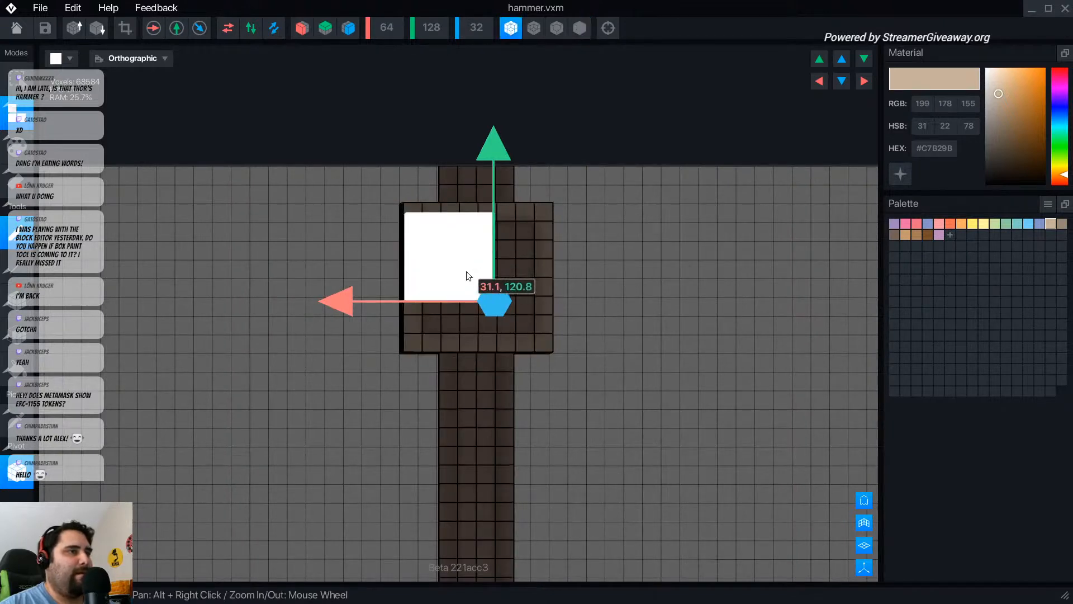
{"action": "left_click_drag", "start_coordinate": [466, 271], "coordinate": [451, 250]}
{"action": "right_click_drag", "start_coordinate": [461, 326], "coordinate": [400, 256]}
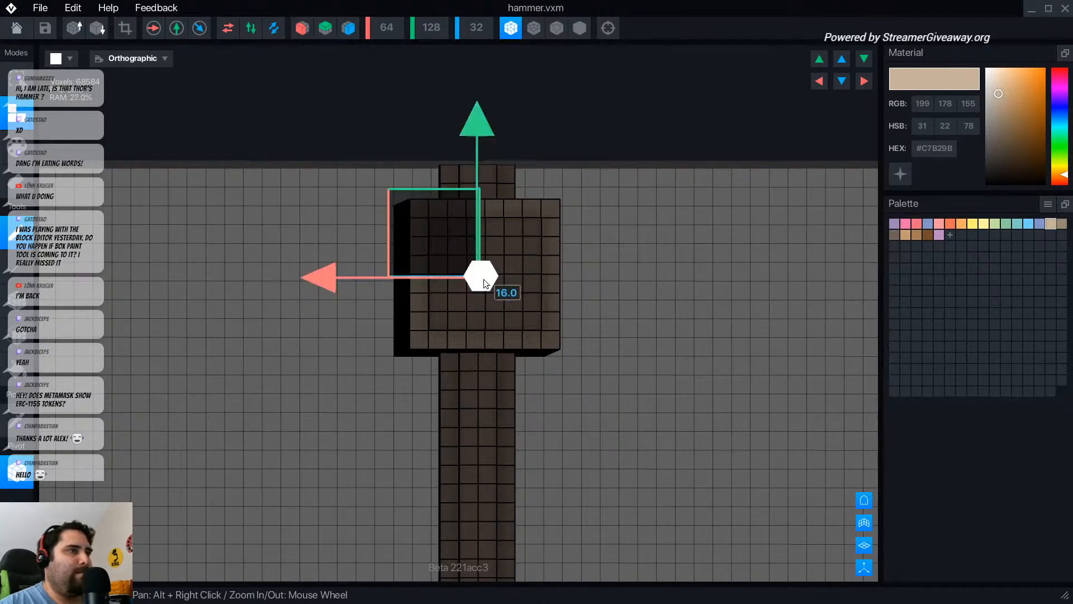
{"action": "key", "text": "alt+F4"}
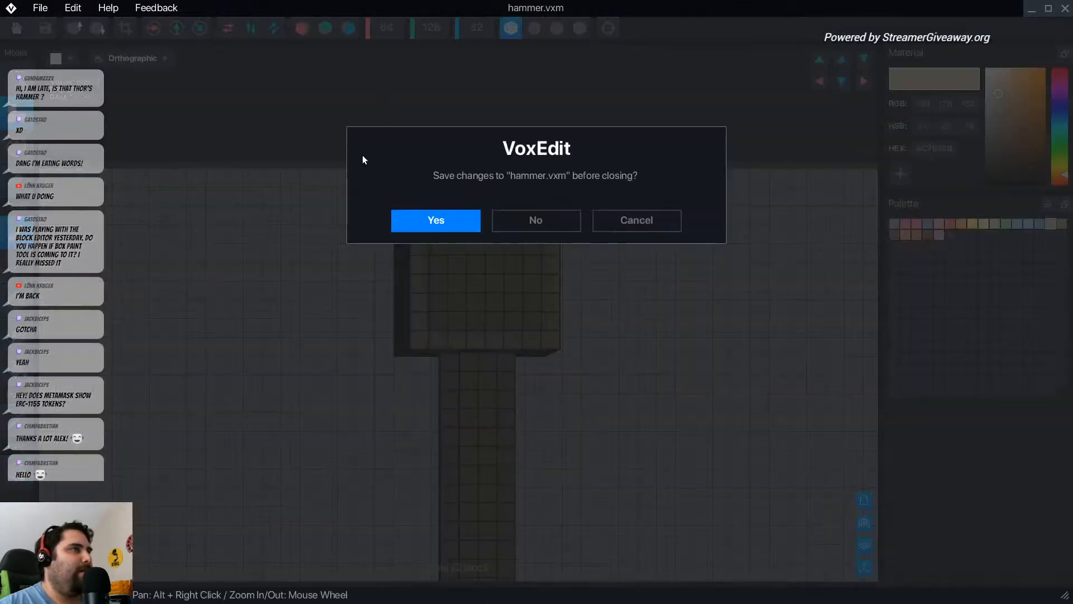
- Save the changes to hammer.vxm while closing it, and attach the hammer model from the library to the axle node
{"action": "left_click", "coordinate": [464, 223]}
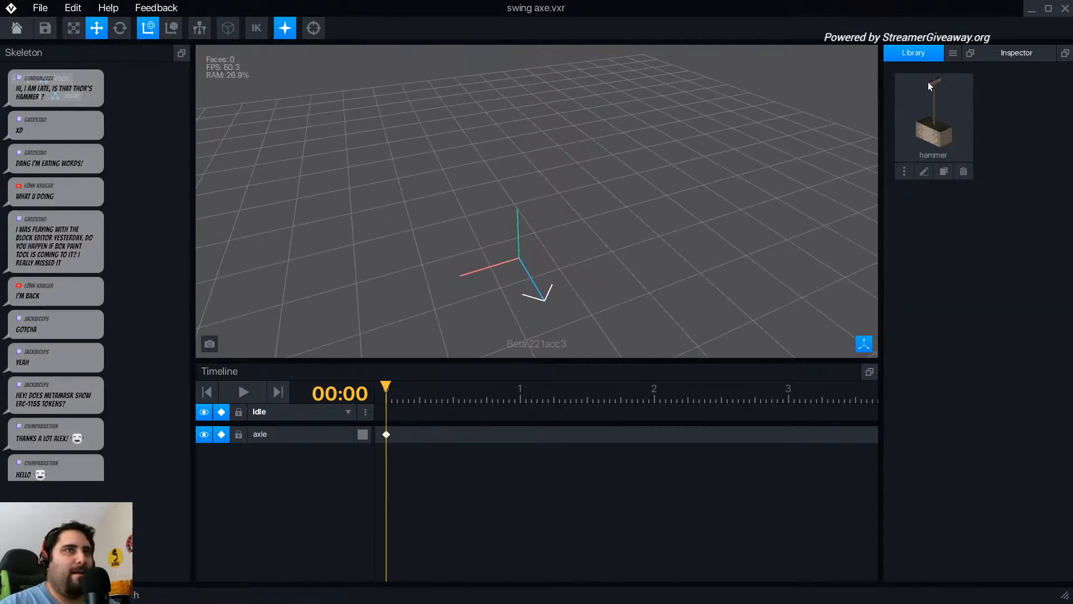
{"action": "left_click_drag", "start_coordinate": [930, 86], "coordinate": [59, 95]}
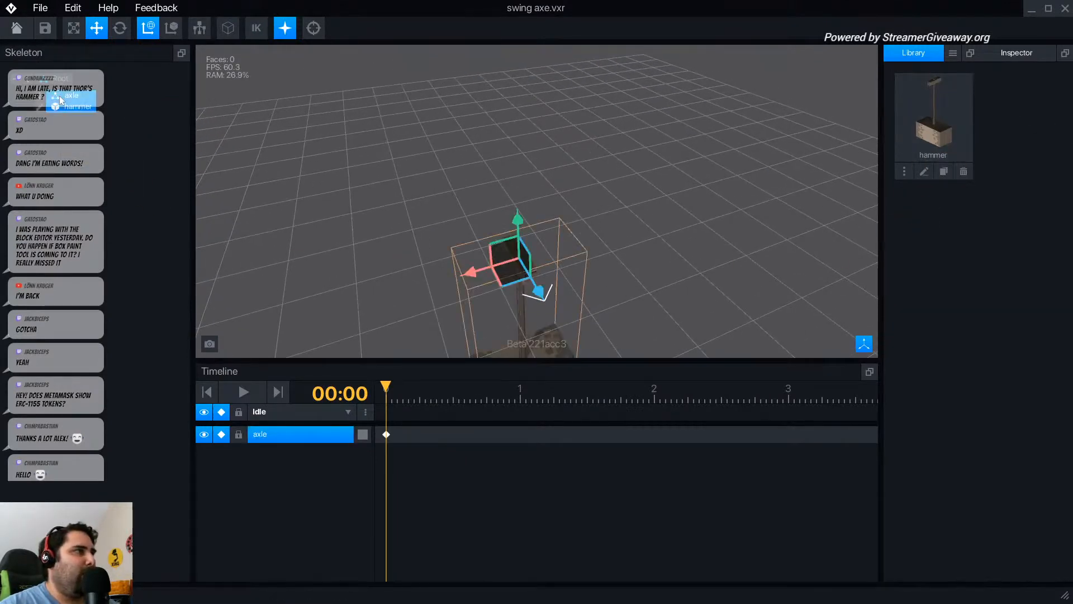
- Raise the axle node with its hammer straight up to a height of about 134 vx
{"action": "scroll", "coordinate": [568, 261], "scroll_direction": "up", "scroll_amount": 1}
{"action": "scroll", "coordinate": [659, 254], "scroll_direction": "down", "scroll_amount": 2}
{"action": "right_click_drag", "start_coordinate": [659, 254], "coordinate": [643, 210], "text": "alt"}
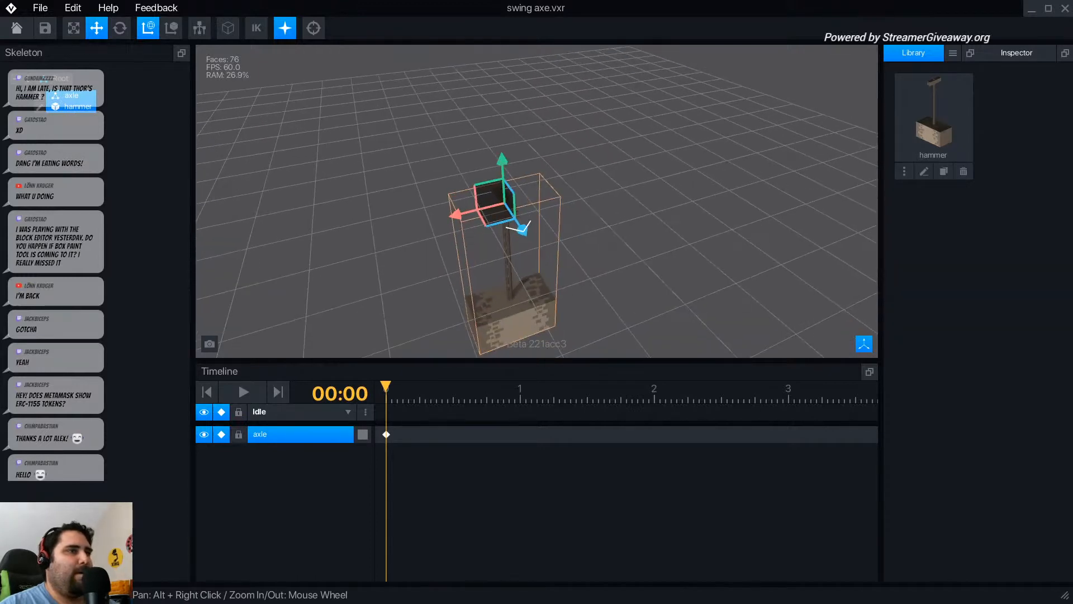
{"action": "left_click_drag", "start_coordinate": [502, 162], "coordinate": [502, 37]}
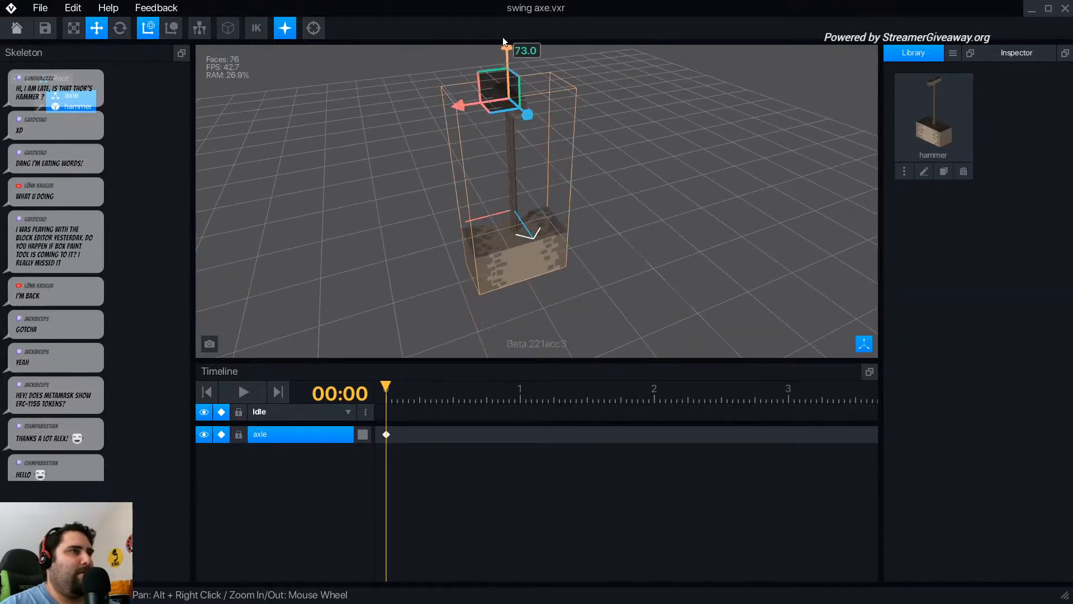
{"action": "scroll", "coordinate": [583, 168], "scroll_direction": "down", "scroll_amount": 4}
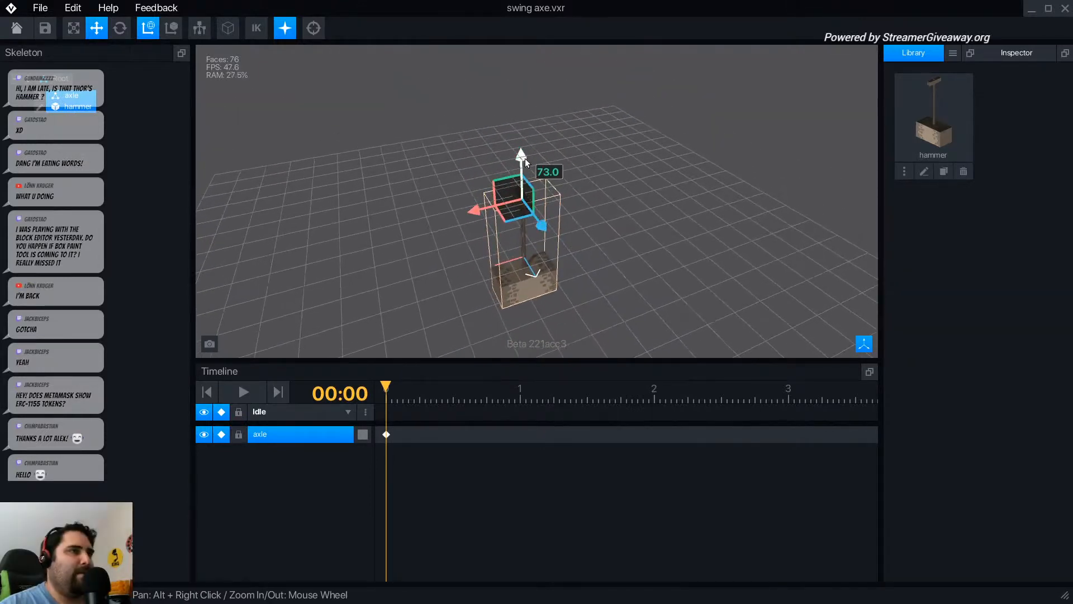
{"action": "left_click_drag", "start_coordinate": [525, 159], "coordinate": [532, 89]}
{"action": "left_click", "coordinate": [595, 244]}
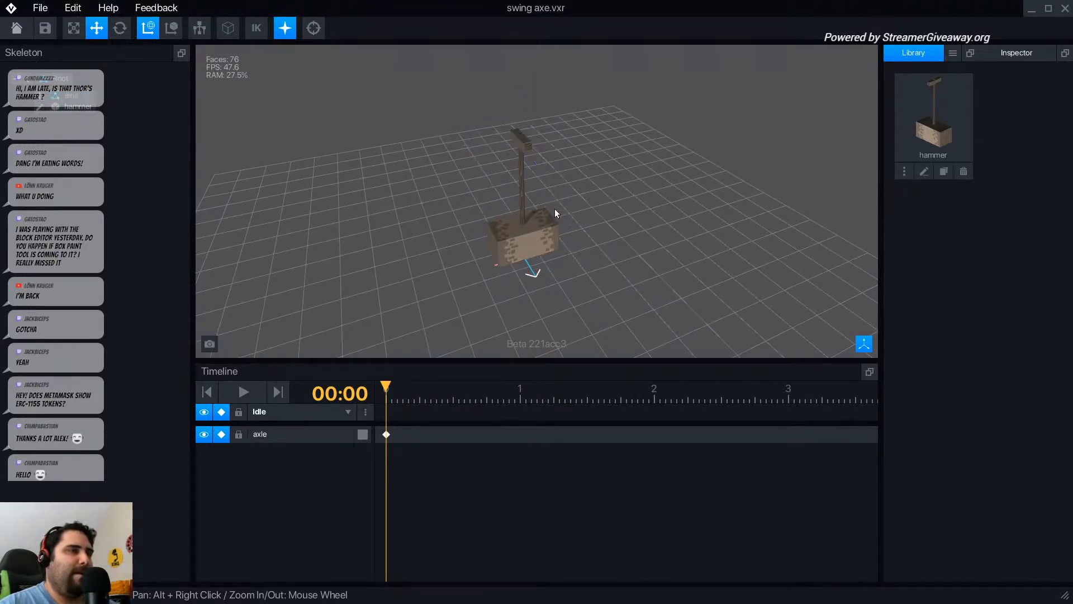
- Set the axle node's Y position to 128 vx
{"action": "right_click_drag", "start_coordinate": [553, 207], "coordinate": [521, 183]}
{"action": "scroll", "coordinate": [546, 270], "scroll_direction": "up", "scroll_amount": 5}
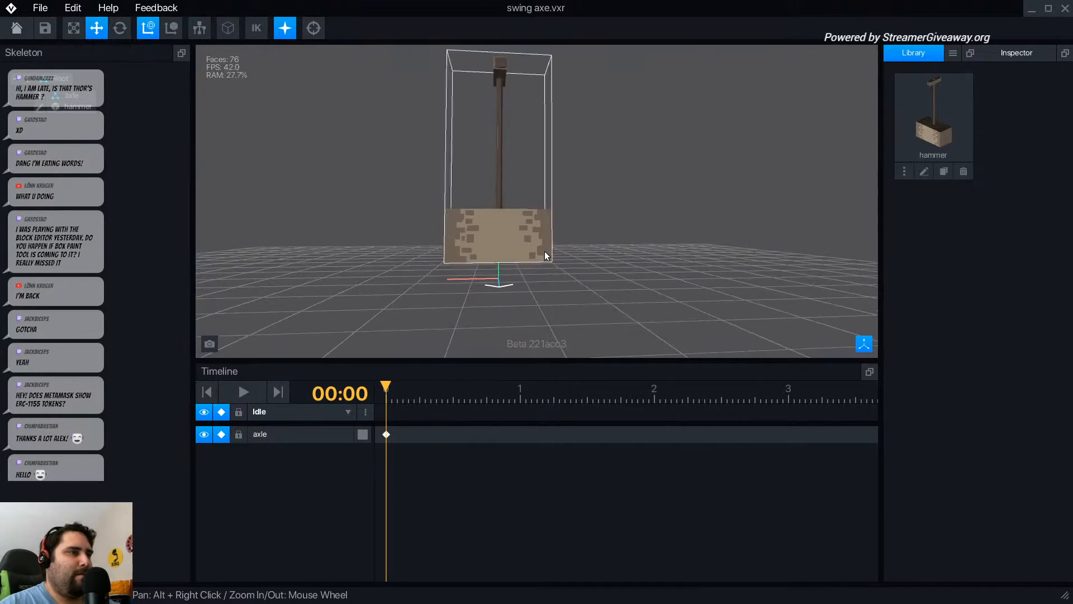
{"action": "right_click_drag", "start_coordinate": [550, 246], "coordinate": [518, 102]}
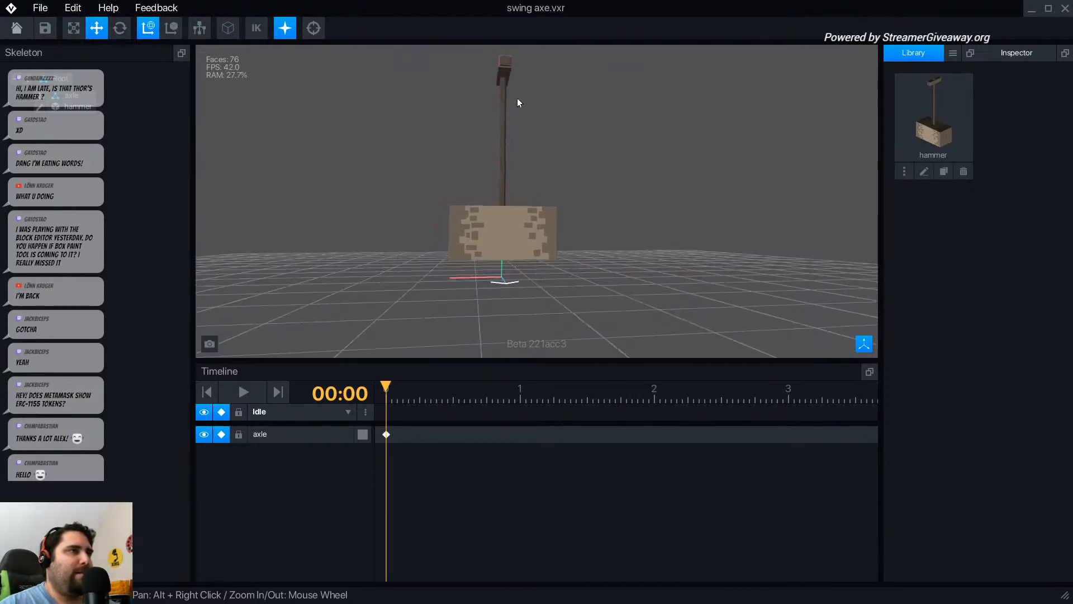
{"action": "left_click", "coordinate": [509, 74]}
{"action": "left_click", "coordinate": [1016, 52]}
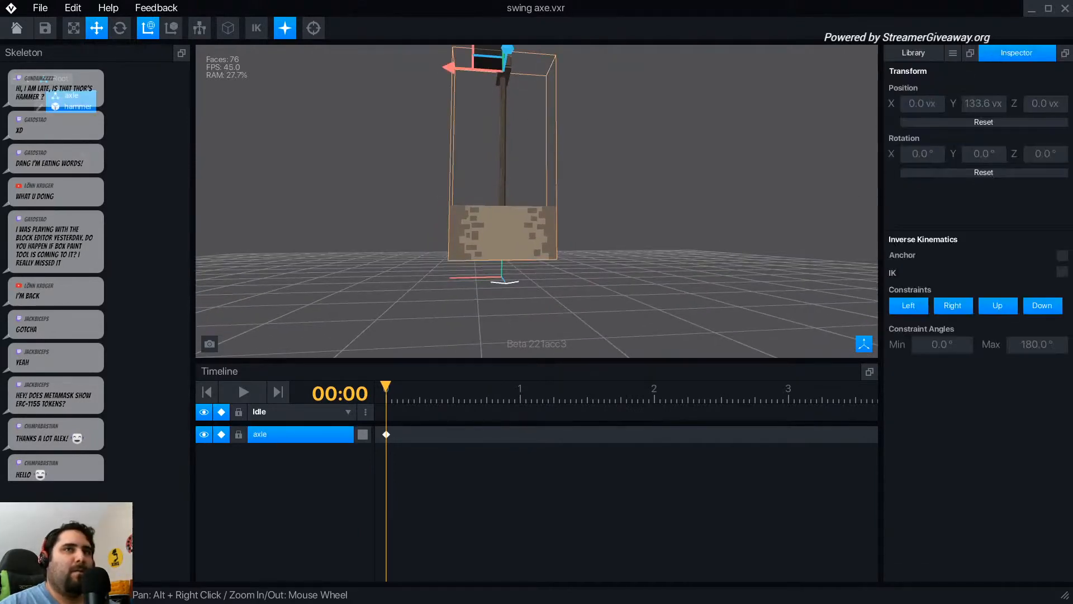
{"action": "left_click", "coordinate": [984, 104]}
{"action": "type", "text": "128"}
{"action": "key", "text": "Return"}
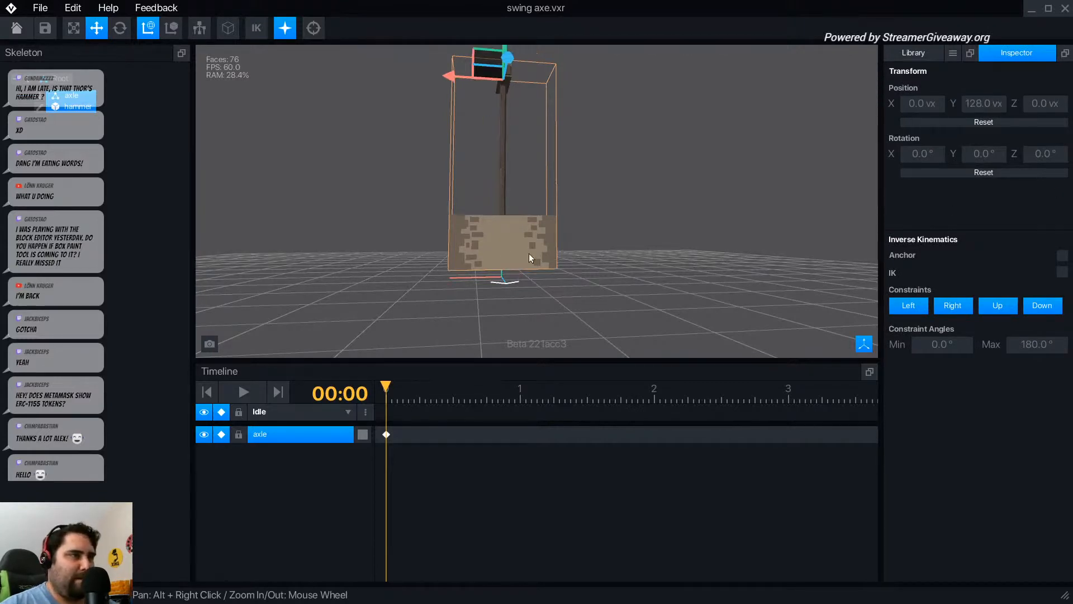
- Check the hammer's clearance above the ground and add an axle keyframe at 03:00 in the Idle animation
{"action": "right_click_drag", "start_coordinate": [531, 259], "coordinate": [519, 131], "text": "alt"}
{"action": "scroll", "coordinate": [543, 168], "scroll_direction": "up", "scroll_amount": 5}
{"action": "scroll", "coordinate": [551, 181], "scroll_direction": "up", "scroll_amount": 1}
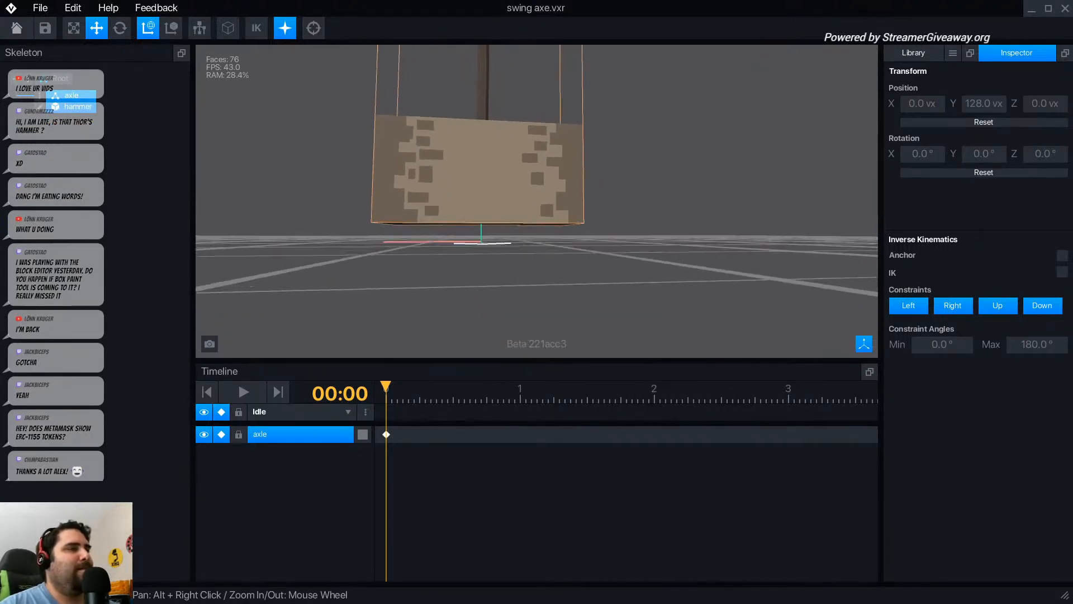
{"action": "right_click_drag", "start_coordinate": [492, 214], "coordinate": [521, 250], "text": "alt"}
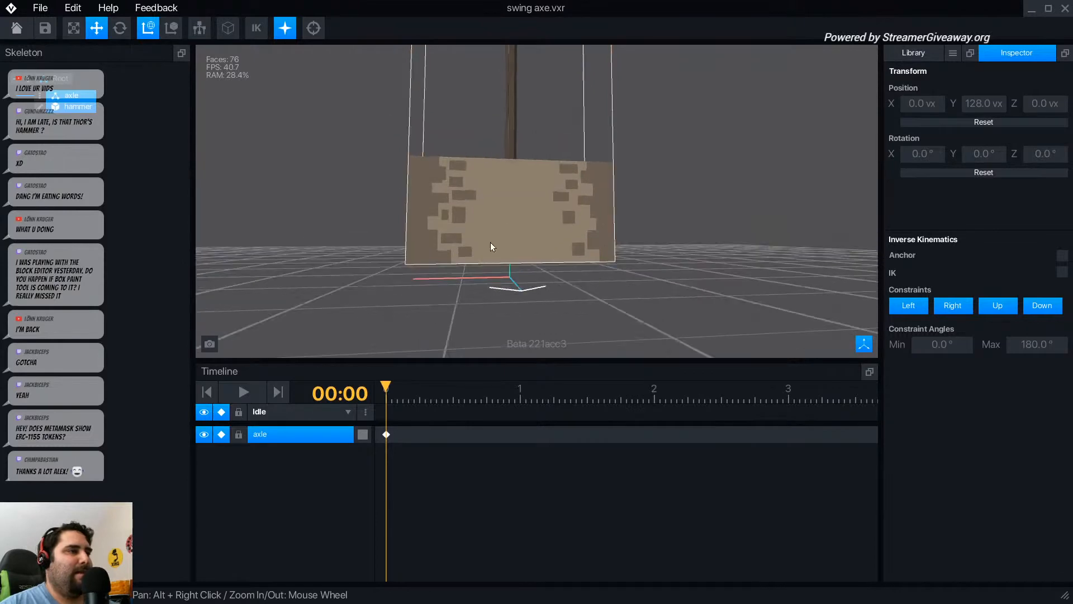
{"action": "scroll", "coordinate": [503, 223], "scroll_direction": "down", "scroll_amount": 8}
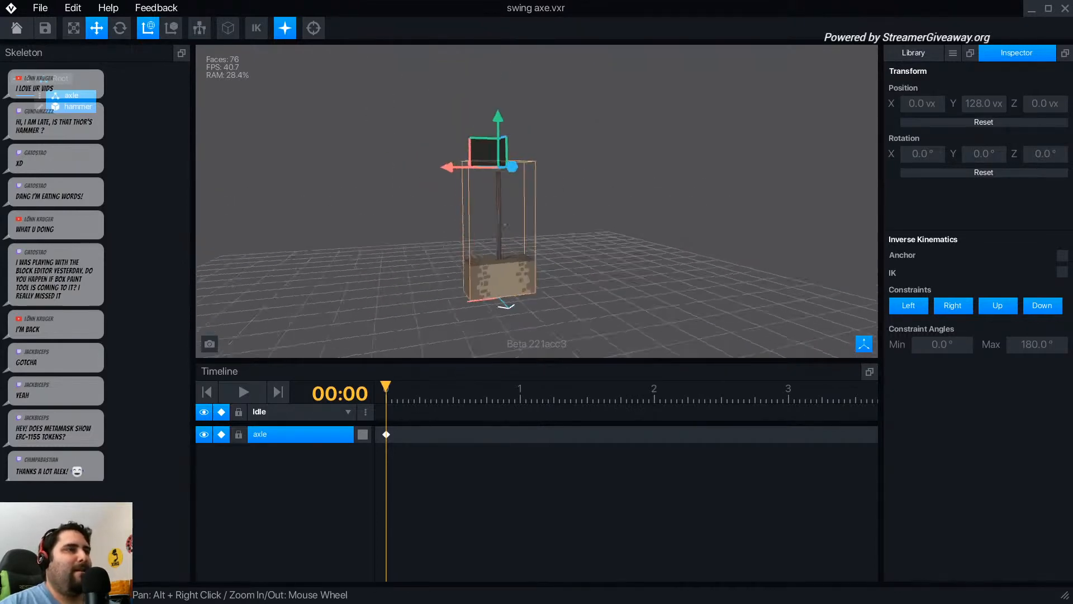
{"action": "scroll", "coordinate": [541, 204], "scroll_direction": "up", "scroll_amount": 3}
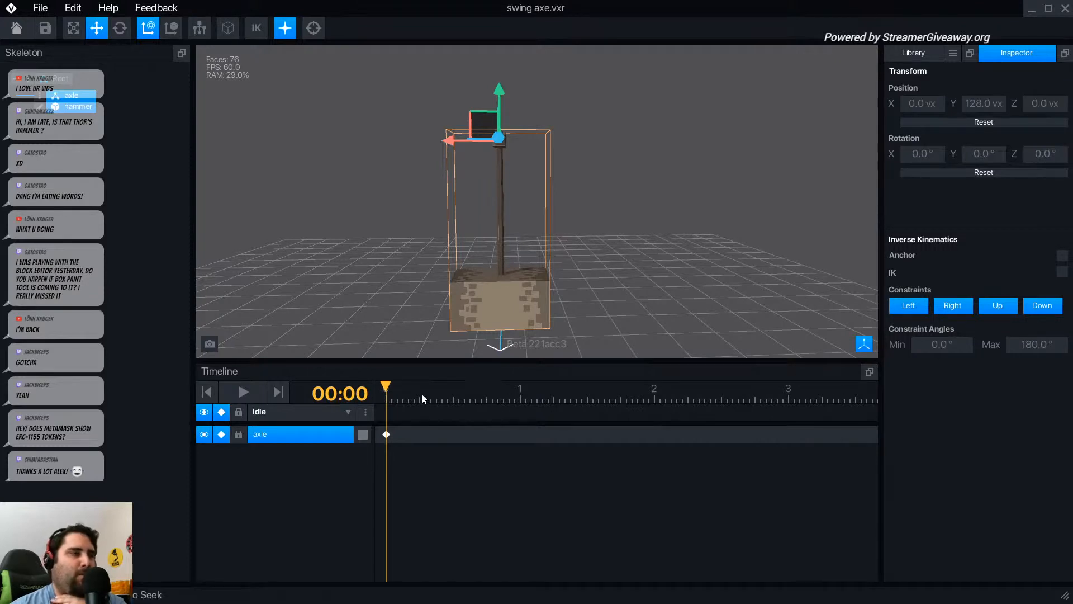
{"action": "left_click", "coordinate": [790, 399]}
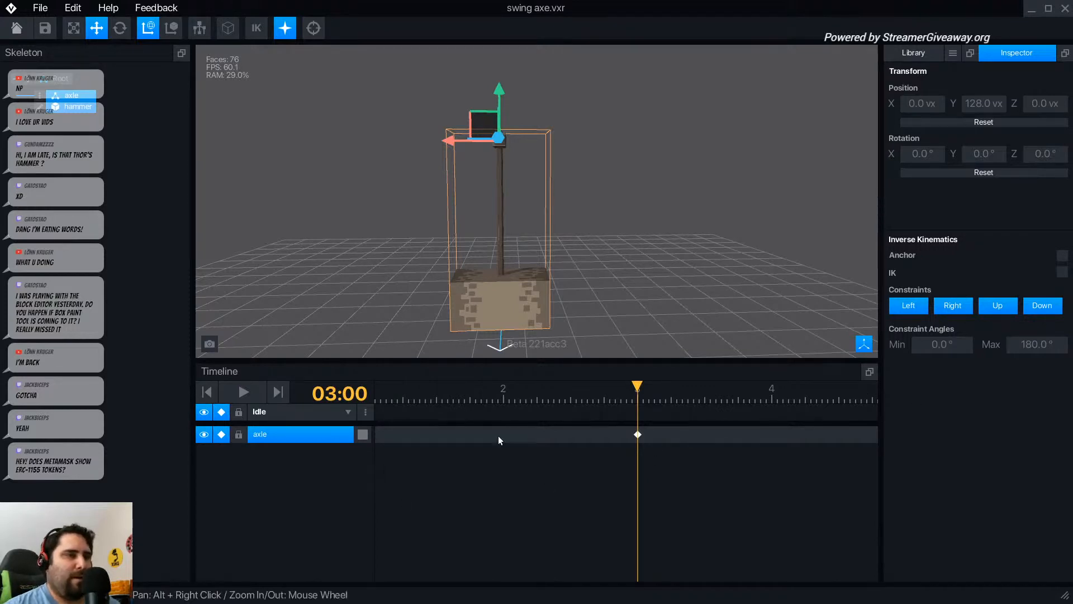
- Return the playhead to 00:00 and rotate the axle slightly about its Z axis to 359.7°
{"action": "scroll", "coordinate": [656, 260], "scroll_direction": "down", "scroll_amount": 1}
{"action": "right_click_drag", "start_coordinate": [464, 270], "coordinate": [545, 276], "text": "alt"}
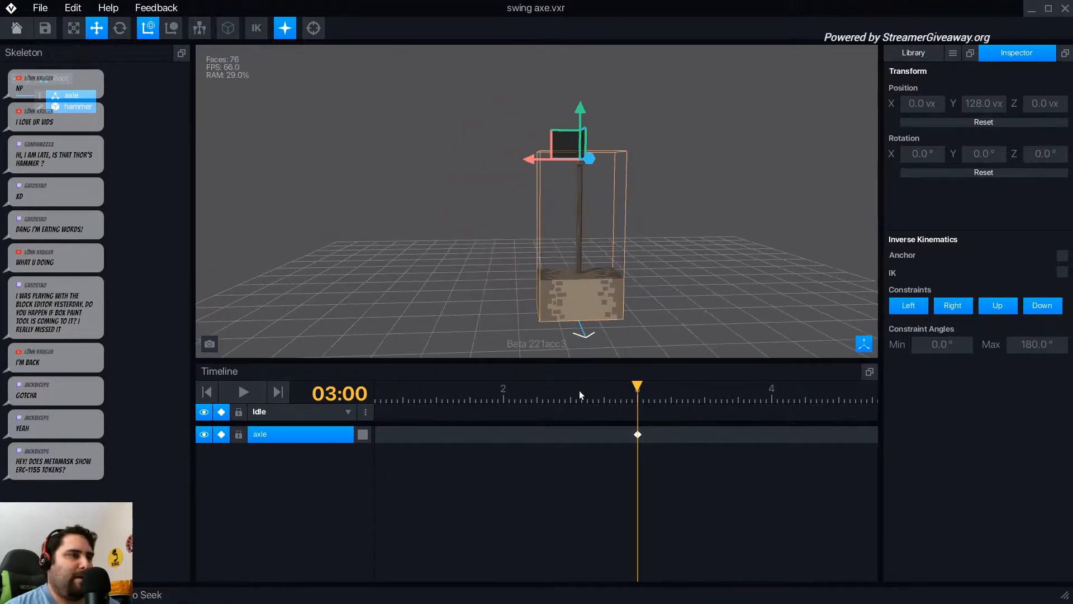
{"action": "scroll", "coordinate": [579, 393], "scroll_direction": "up", "scroll_amount": 15}
{"action": "scroll", "coordinate": [579, 390], "scroll_direction": "up", "scroll_amount": 20}
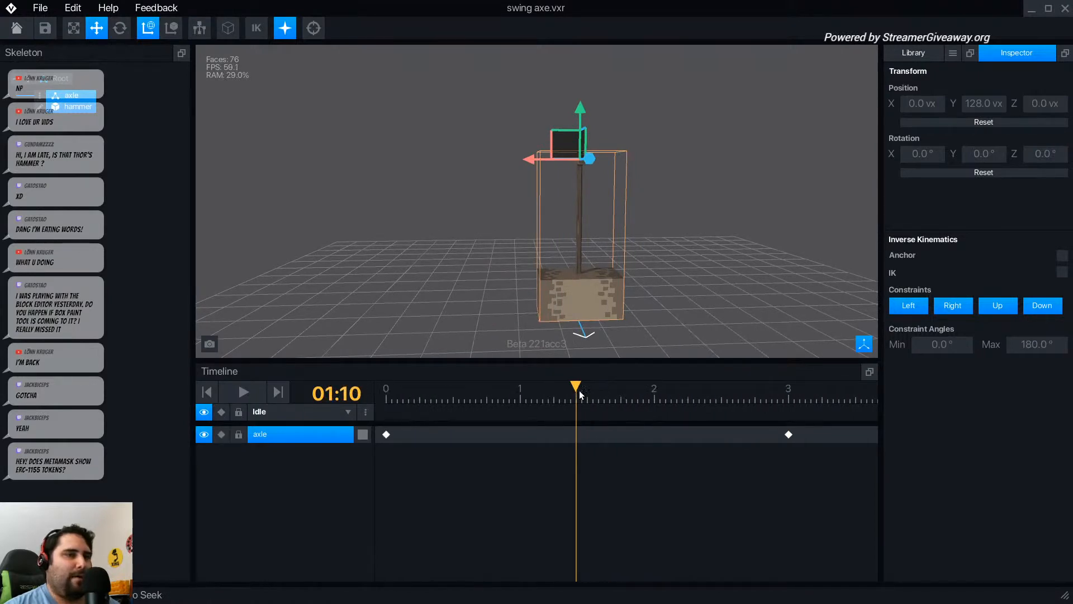
{"action": "scroll", "coordinate": [579, 390], "scroll_direction": "up", "scroll_amount": 12}
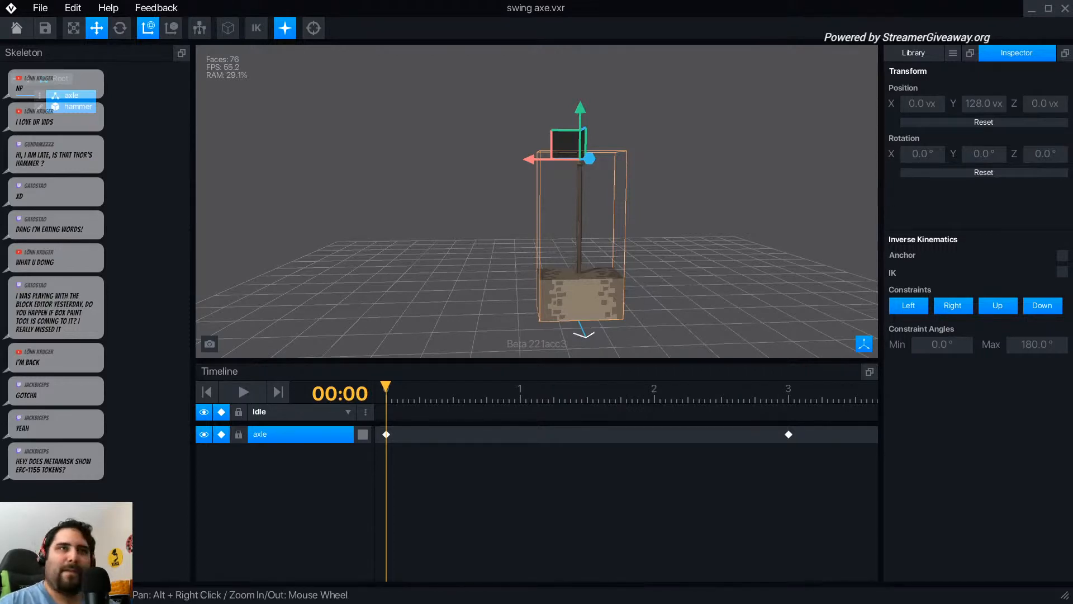
{"action": "right_click_drag", "start_coordinate": [592, 163], "coordinate": [805, 256]}
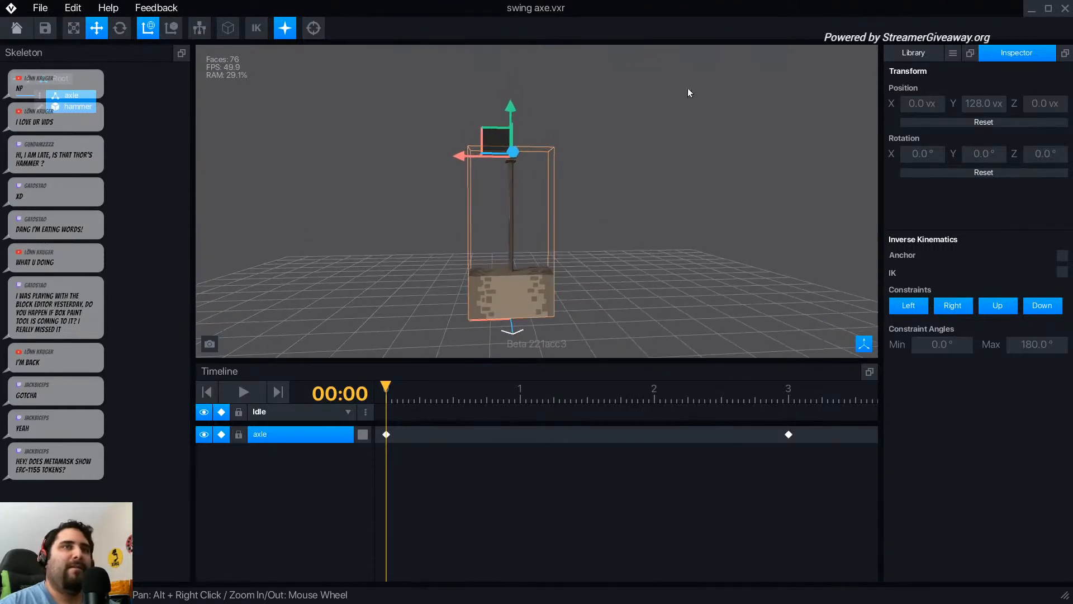
{"action": "left_click", "coordinate": [119, 28]}
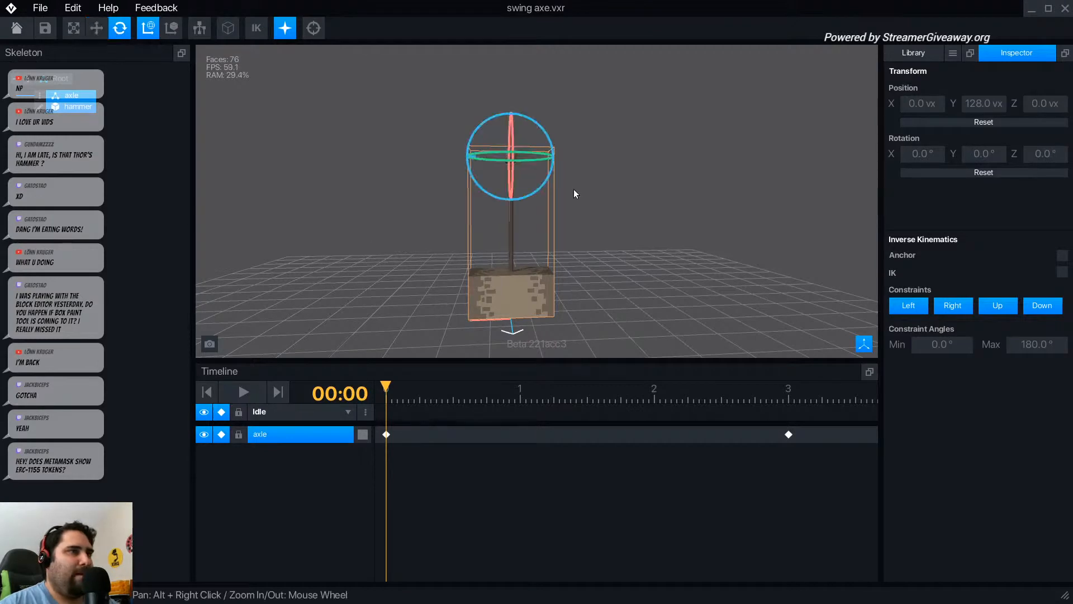
{"action": "mouse_move", "coordinate": [535, 195]}
{"action": "left_mouse_down"}
{"action": "mouse_move", "coordinate": [496, 208]}
{"action": "mouse_move", "coordinate": [602, 159]}
{"action": "mouse_move", "coordinate": [479, 189]}
{"action": "mouse_move", "coordinate": [605, 170]}
{"action": "mouse_move", "coordinate": [555, 199]}
{"action": "mouse_move", "coordinate": [495, 209]}
{"action": "mouse_move", "coordinate": [562, 204]}
{"action": "mouse_move", "coordinate": [549, 211]}
{"action": "mouse_move", "coordinate": [621, 140]}
{"action": "mouse_move", "coordinate": [472, 218]}
{"action": "mouse_move", "coordinate": [554, 203]}
{"action": "mouse_move", "coordinate": [481, 205]}
{"action": "mouse_move", "coordinate": [544, 204]}
{"action": "mouse_move", "coordinate": [484, 219]}
{"action": "mouse_move", "coordinate": [568, 199]}
{"action": "mouse_move", "coordinate": [549, 206]}
{"action": "left_mouse_up"}
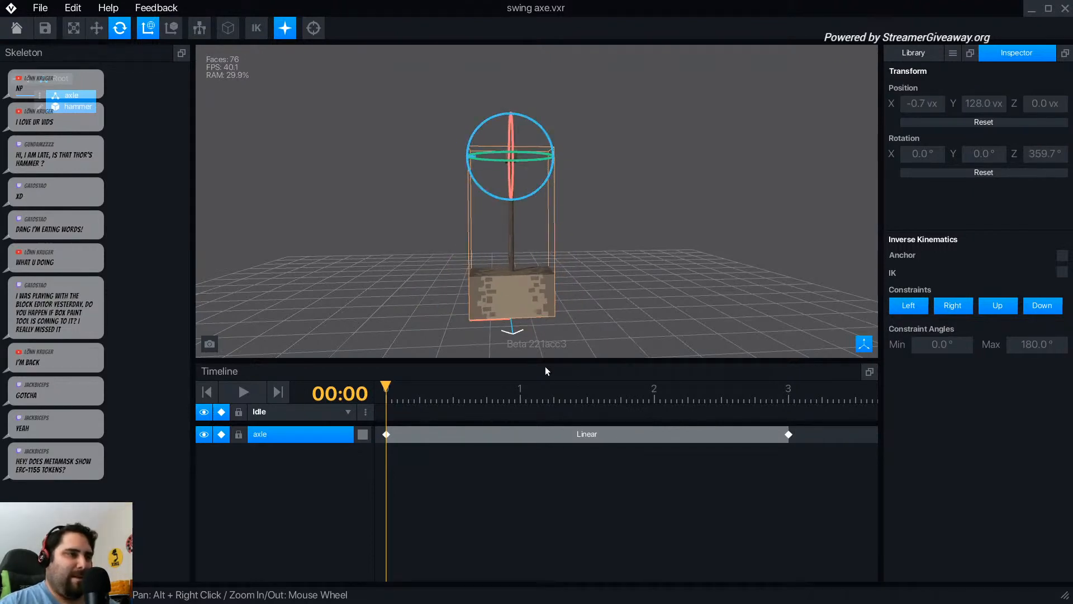
{"action": "right_click", "coordinate": [595, 433]}
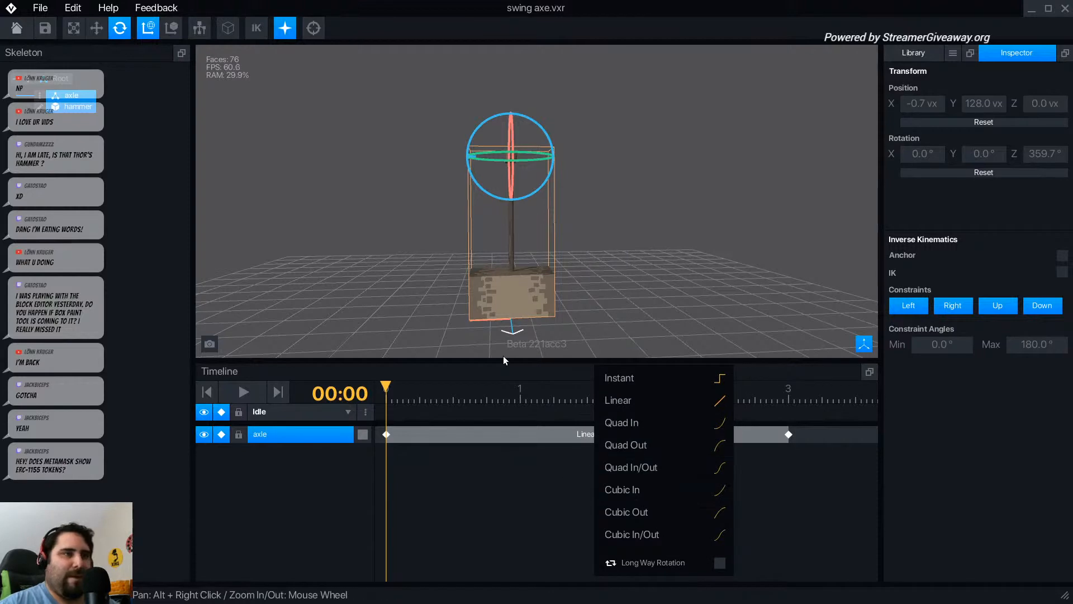
{"action": "left_click", "coordinate": [489, 205]}
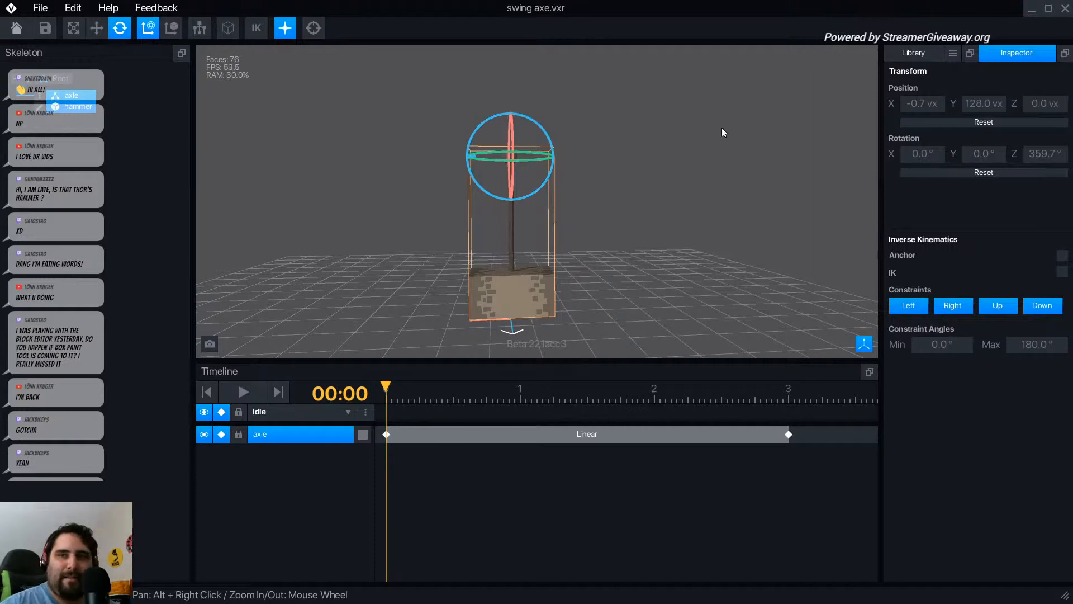
{"action": "left_click", "coordinate": [537, 192]}
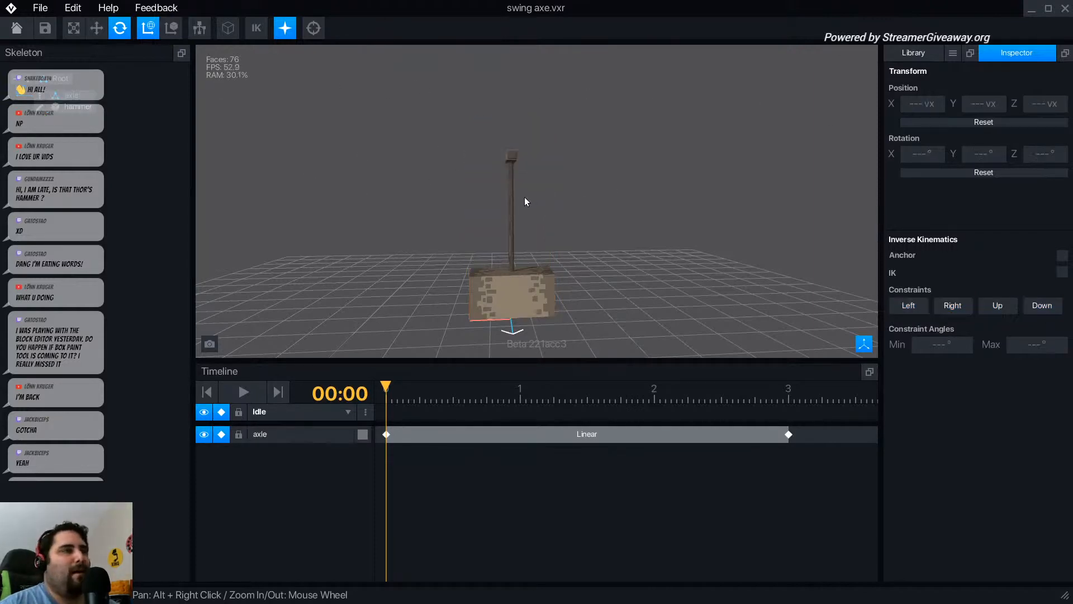
{"action": "left_click", "coordinate": [511, 193]}
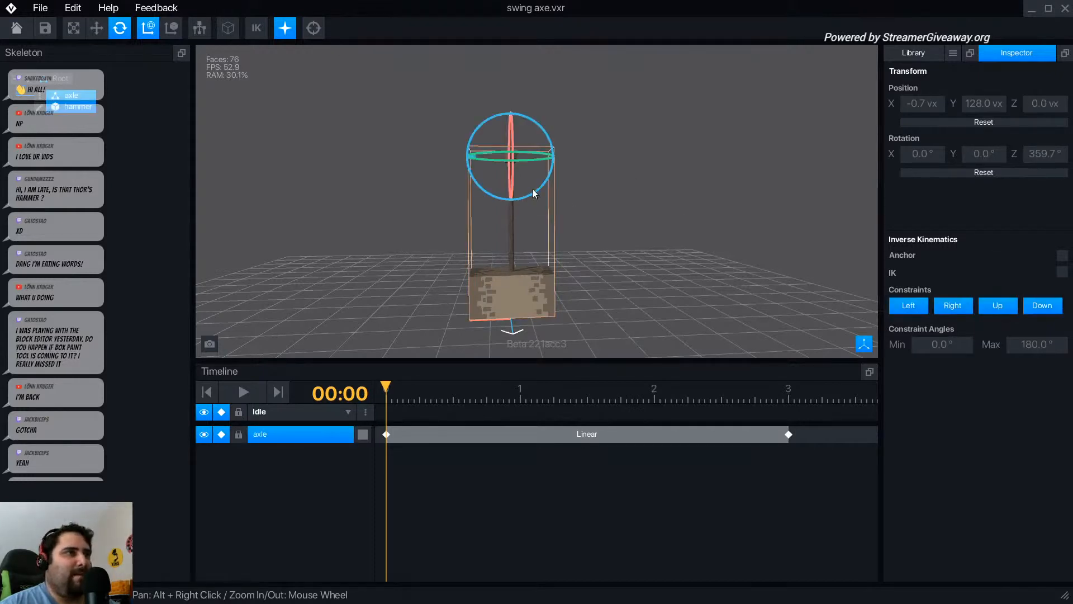
- Tilt the hammer sideways around the axle at 00:00 and set its Z rotation to 35°
{"action": "left_click_drag", "start_coordinate": [538, 193], "coordinate": [509, 221]}
{"action": "right_click_drag", "start_coordinate": [492, 224], "coordinate": [537, 346]}
{"action": "right_click_drag", "start_coordinate": [558, 245], "coordinate": [491, 288]}
{"action": "scroll", "coordinate": [501, 273], "scroll_direction": "up", "scroll_amount": 3}
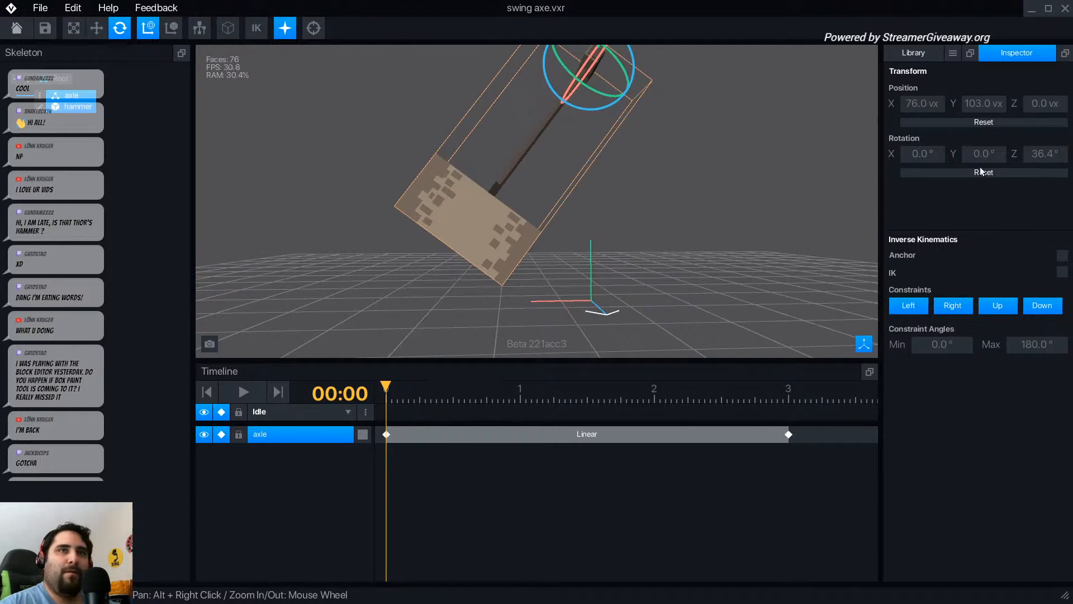
{"action": "left_click", "coordinate": [1051, 158]}
{"action": "type", "text": "5"}
{"action": "key", "text": "Return"}
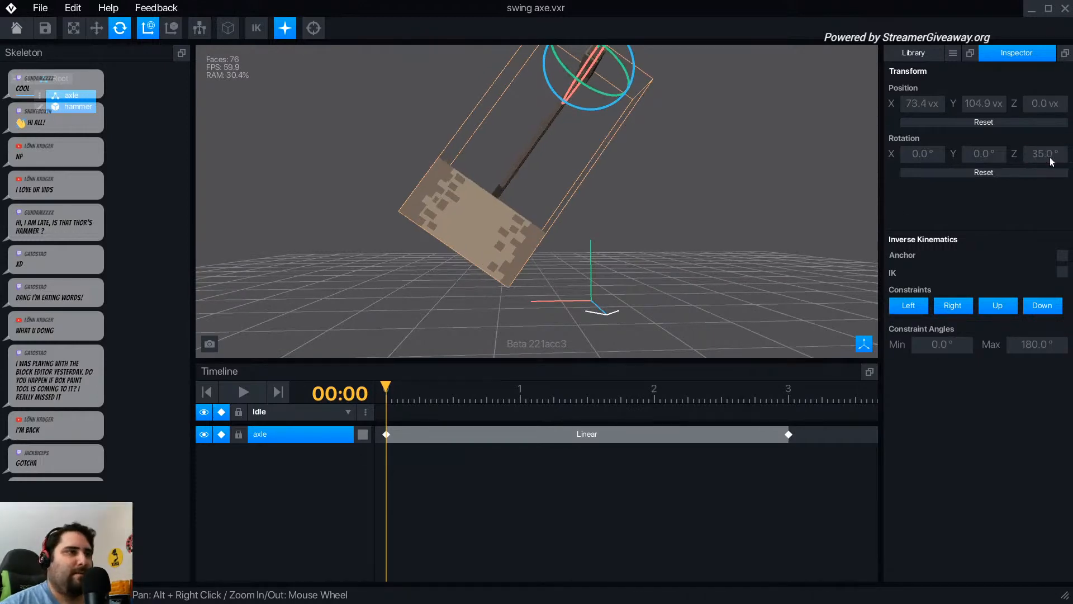
- Replace the axle's keyframe at 03:00 with a copy of the tilted 00:00 keyframe
{"action": "right_click_drag", "start_coordinate": [810, 159], "coordinate": [789, 133]}
{"action": "scroll", "coordinate": [591, 246], "scroll_direction": "down", "scroll_amount": 5}
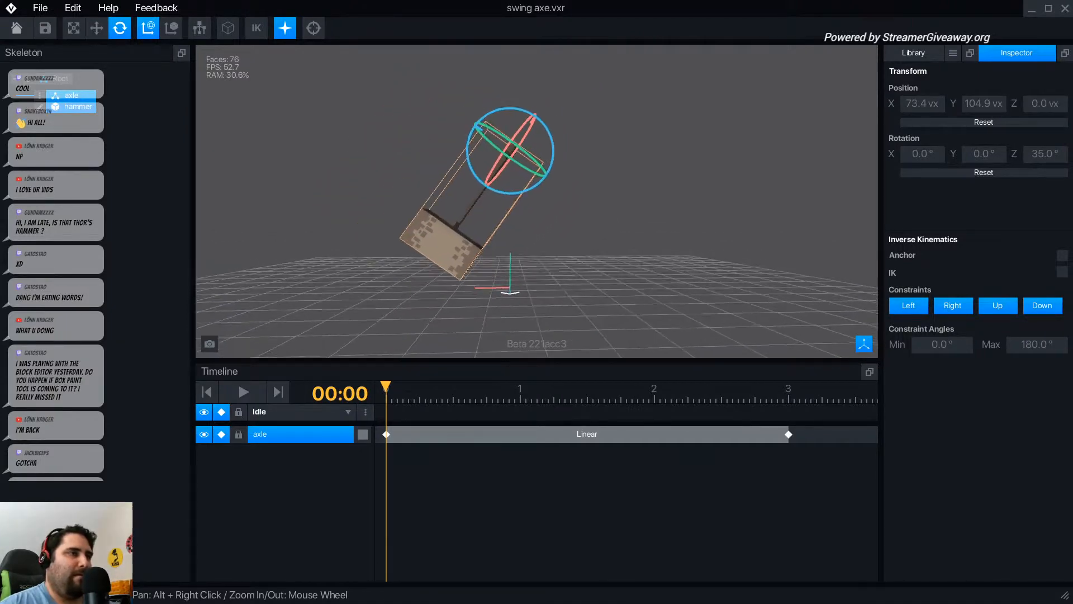
{"action": "right_click_drag", "start_coordinate": [591, 246], "coordinate": [414, 233], "text": "alt"}
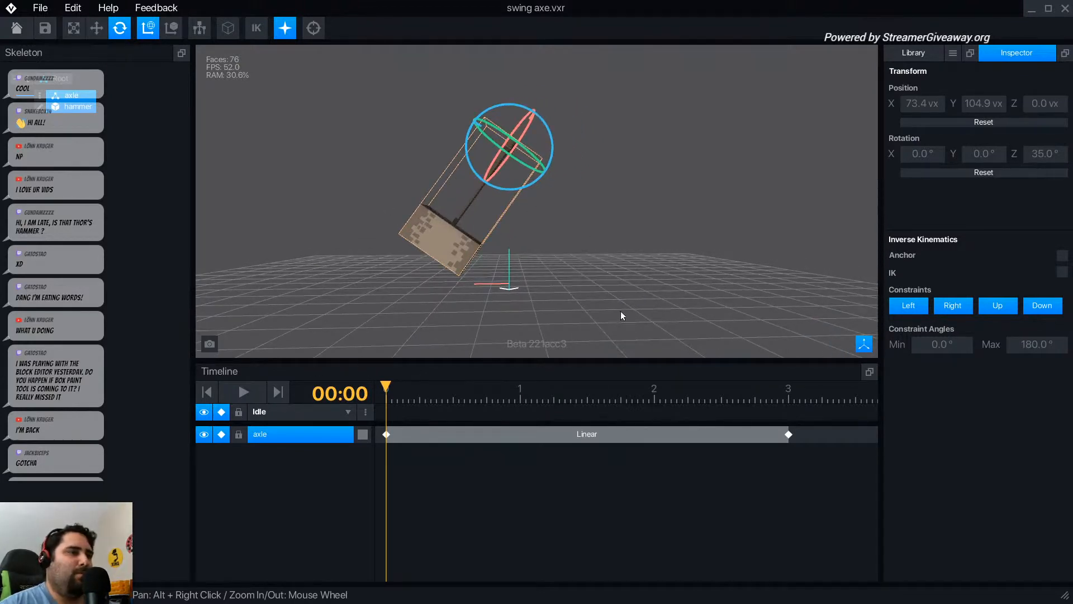
{"action": "left_click_drag", "start_coordinate": [388, 434], "coordinate": [694, 434]}
{"action": "key", "text": "Delete"}
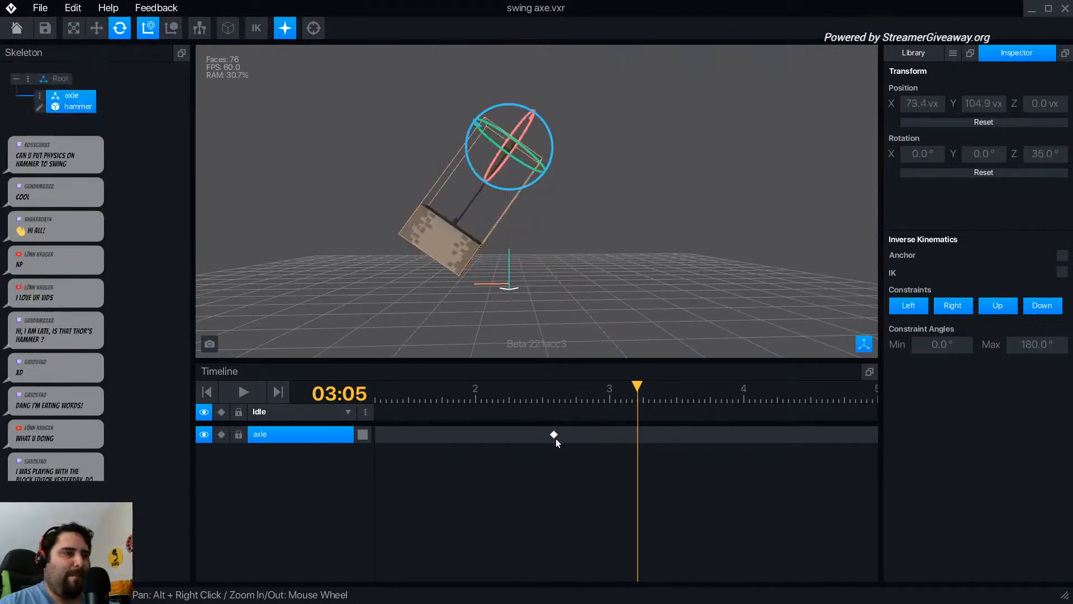
{"action": "left_click_drag", "start_coordinate": [554, 437], "coordinate": [645, 439]}
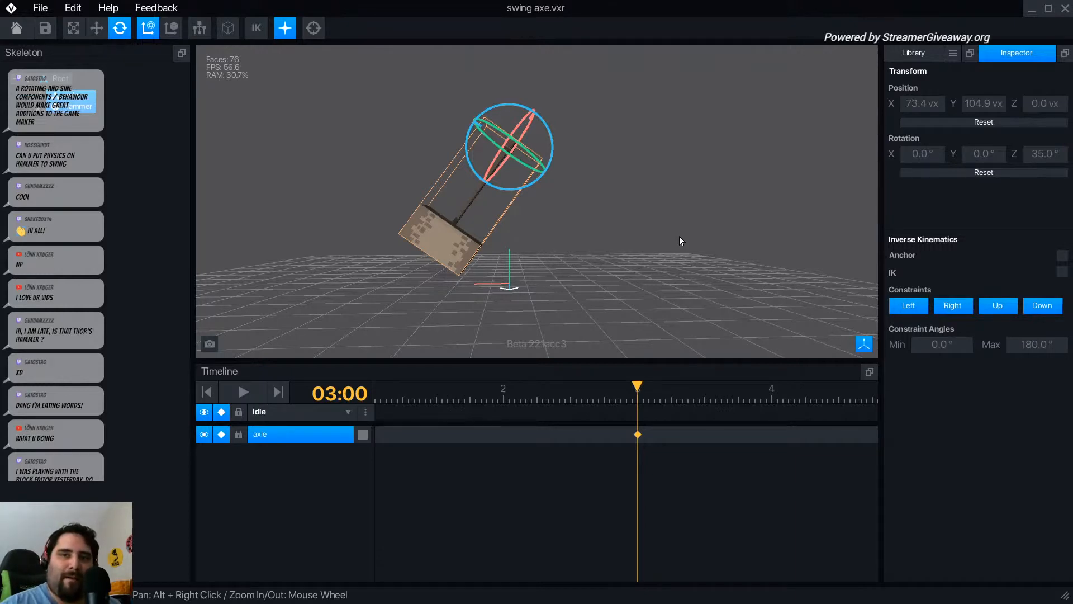
- Add an axle keyframe at 01:12 in the Idle animation with a Z rotation of -35°
{"action": "left_click", "coordinate": [418, 395]}
{"action": "left_click", "coordinate": [387, 401]}
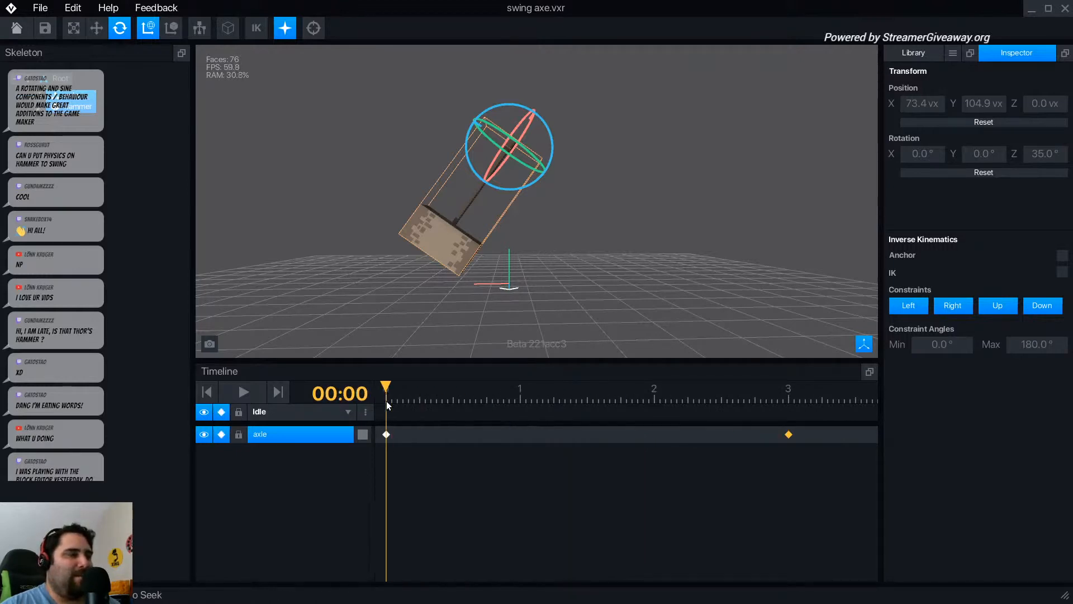
{"action": "right_click_drag", "start_coordinate": [469, 195], "coordinate": [423, 285]}
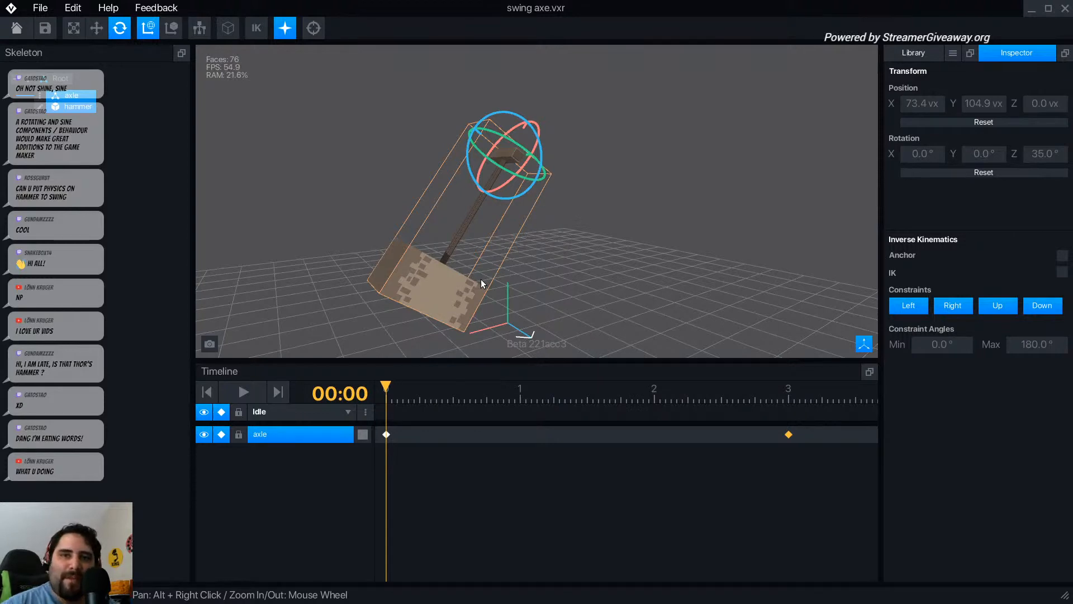
{"action": "left_click", "coordinate": [591, 396]}
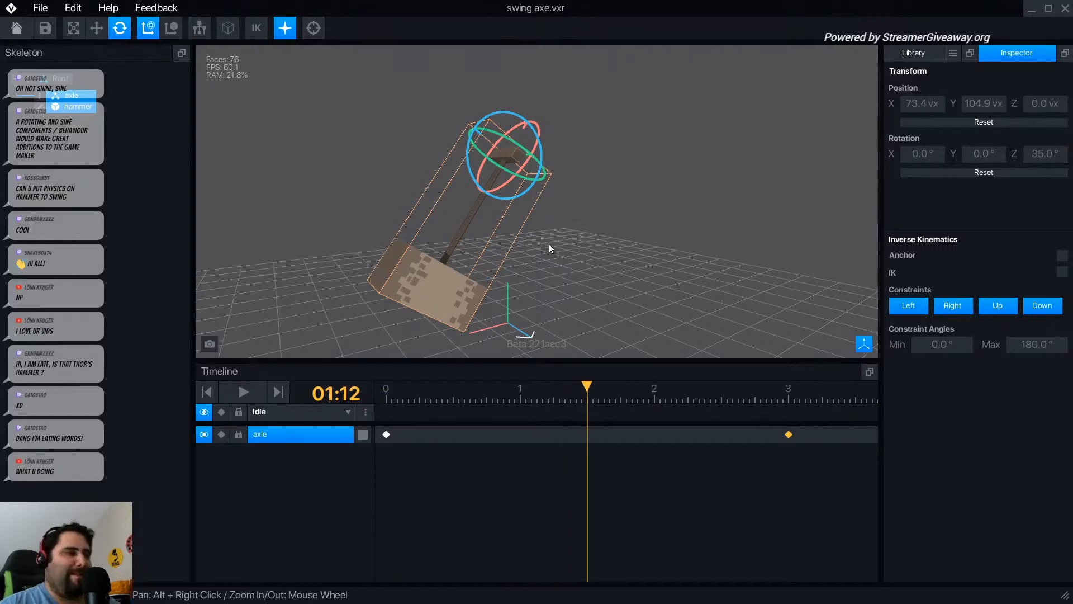
{"action": "right_click_drag", "start_coordinate": [549, 244], "coordinate": [553, 243]}
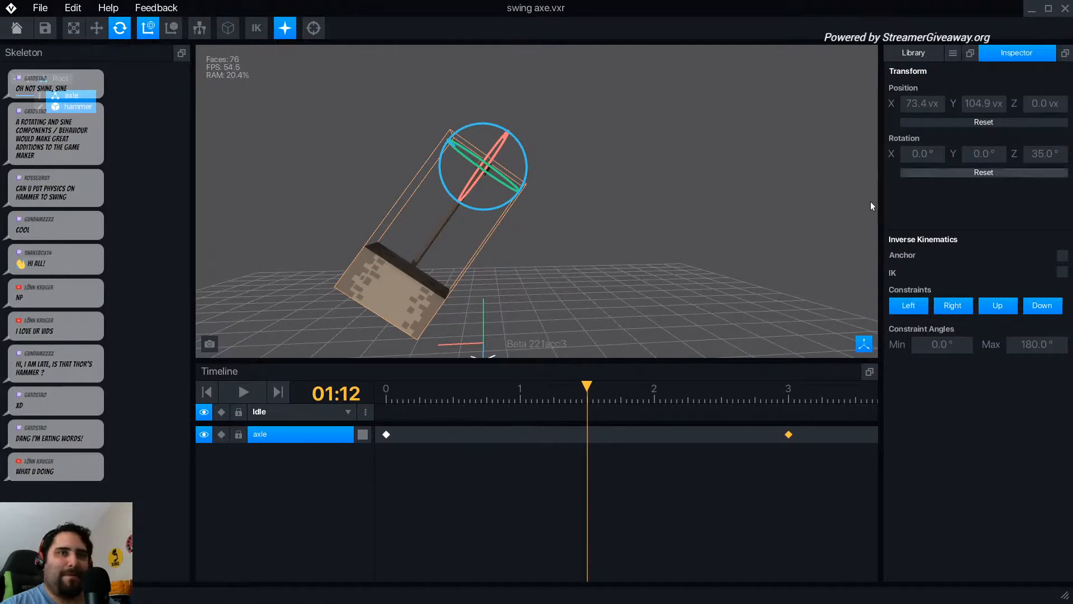
{"action": "left_click", "coordinate": [1065, 161]}
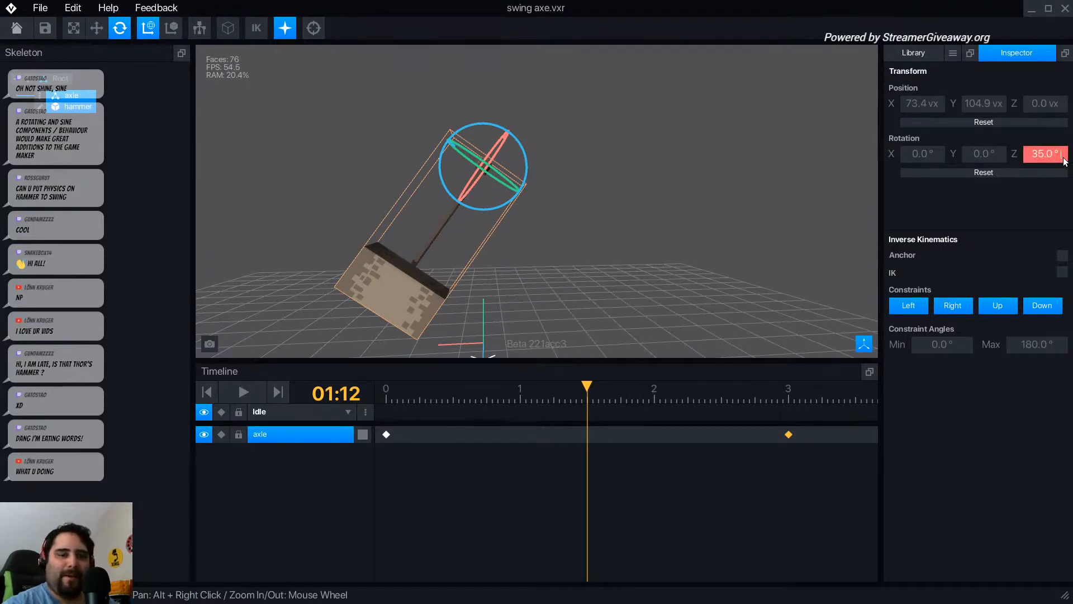
{"action": "type", "text": "-35"}
{"action": "key", "text": "Return"}
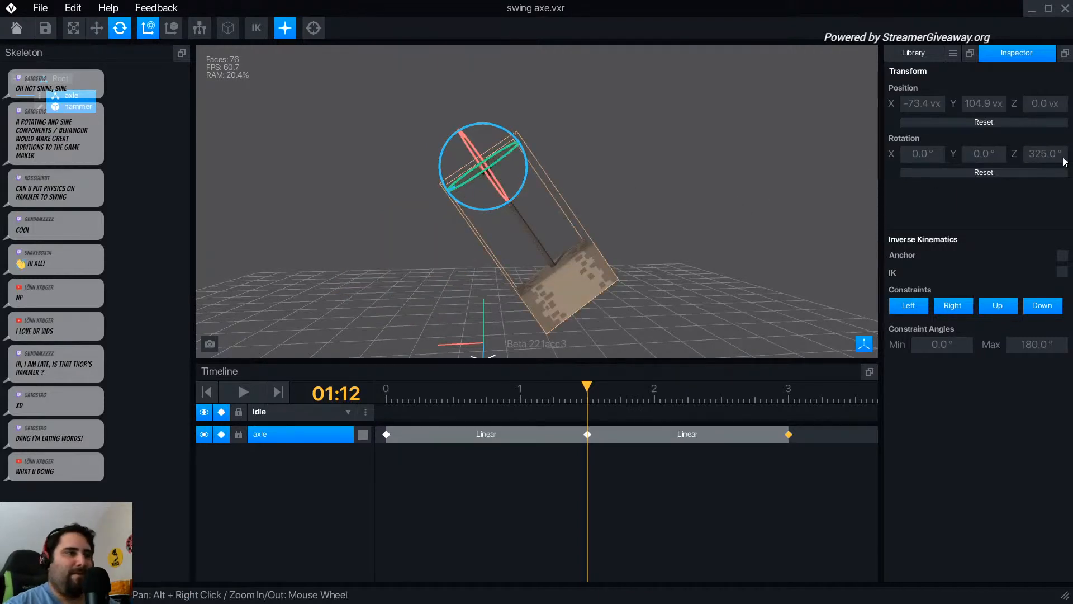
- Play and scrub the Idle animation between 00:00 and 01:12 to examine the pace of the linear hammer swing
{"action": "left_click", "coordinate": [252, 395]}
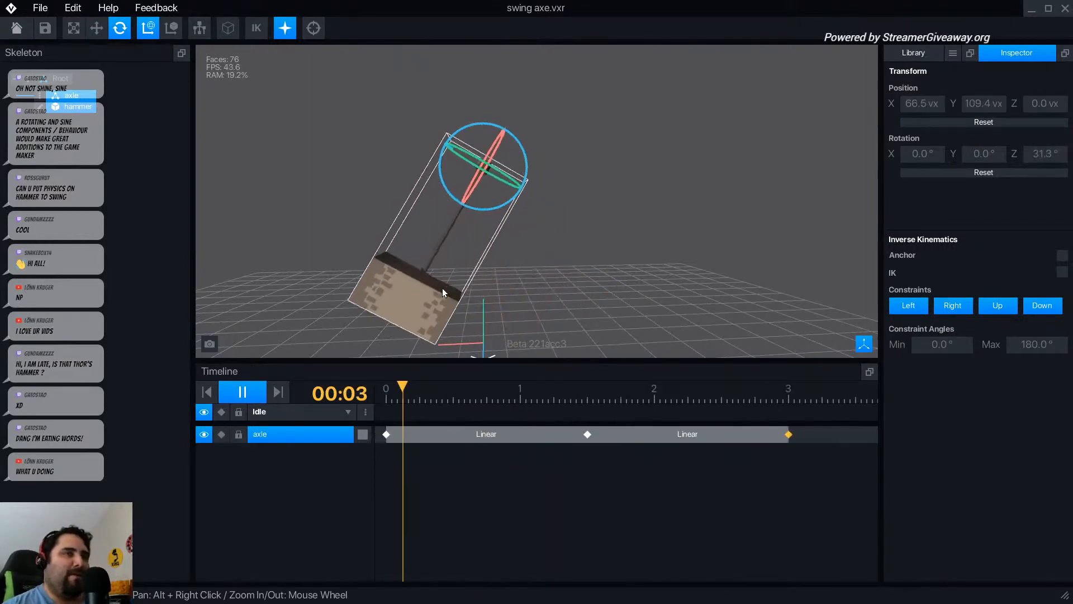
{"action": "left_click", "coordinate": [222, 395]}
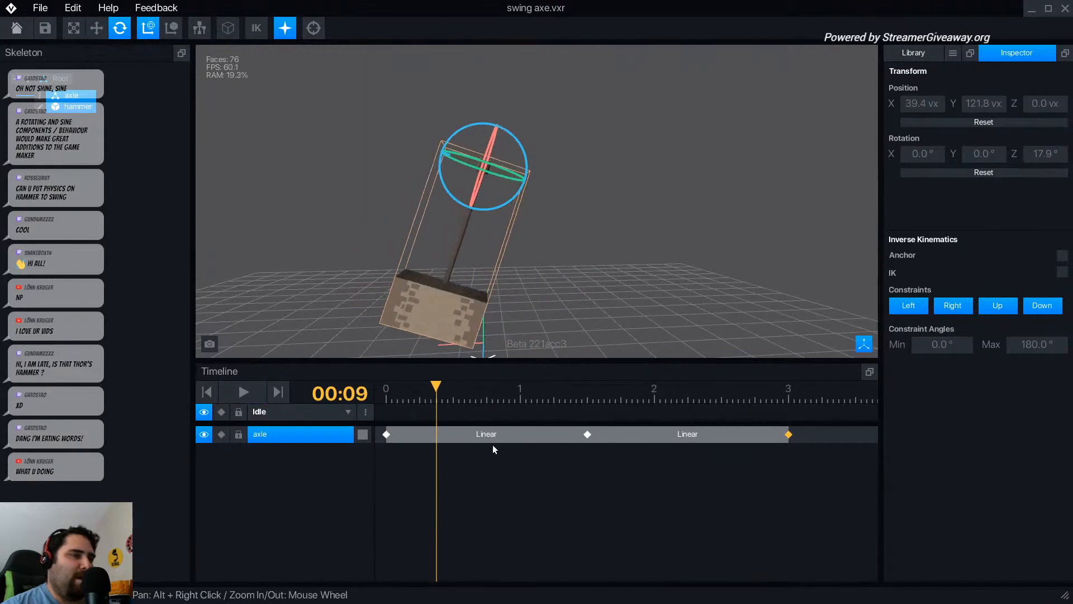
{"action": "left_click", "coordinate": [430, 389]}
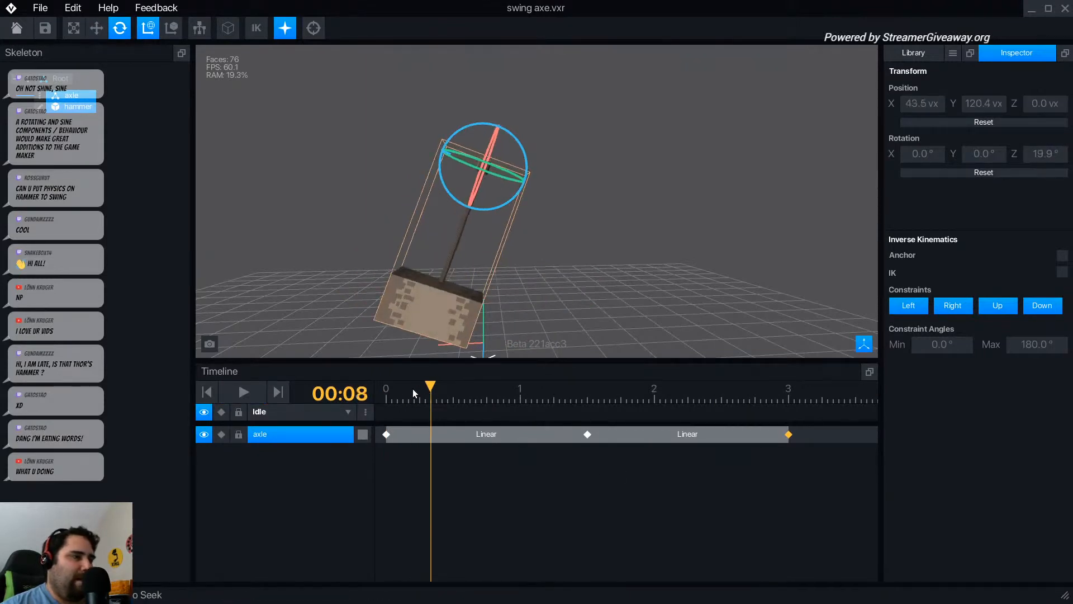
{"action": "left_click_drag", "start_coordinate": [413, 388], "coordinate": [384, 383]}
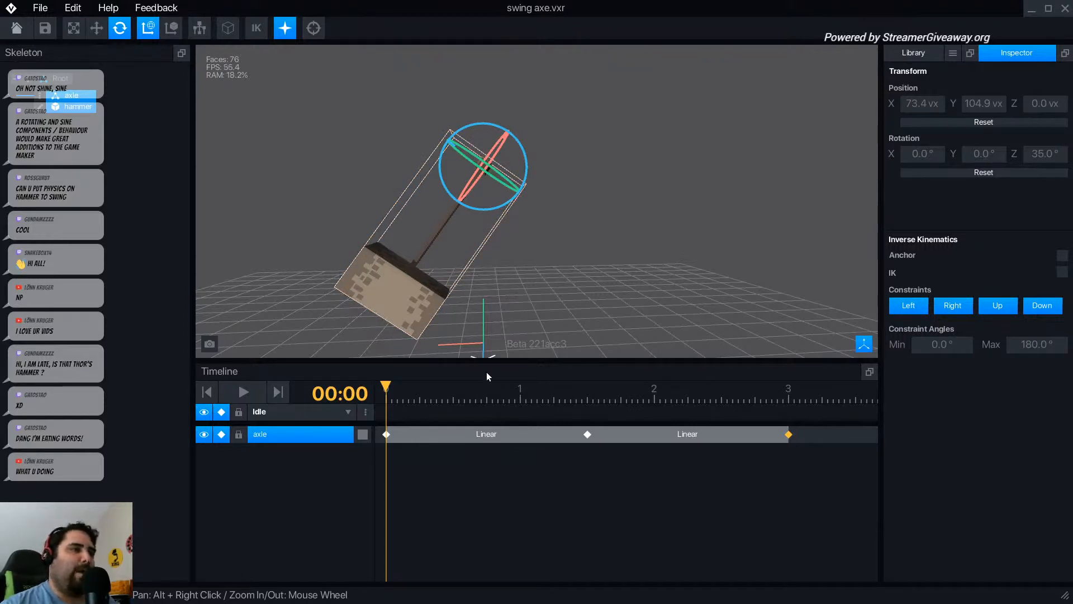
{"action": "left_click", "coordinate": [489, 390]}
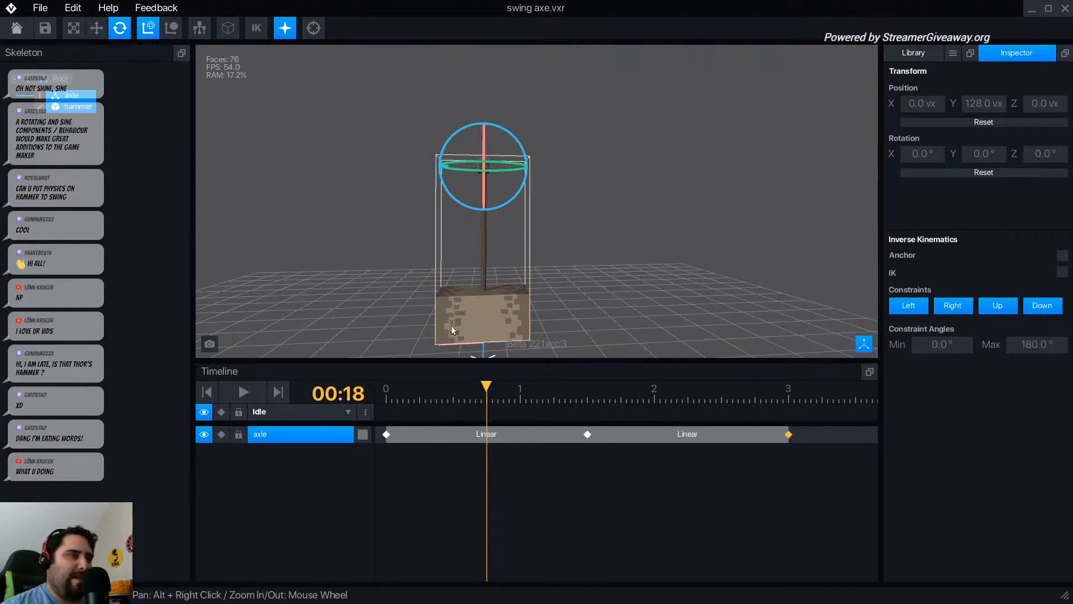
{"action": "left_click", "coordinate": [387, 394]}
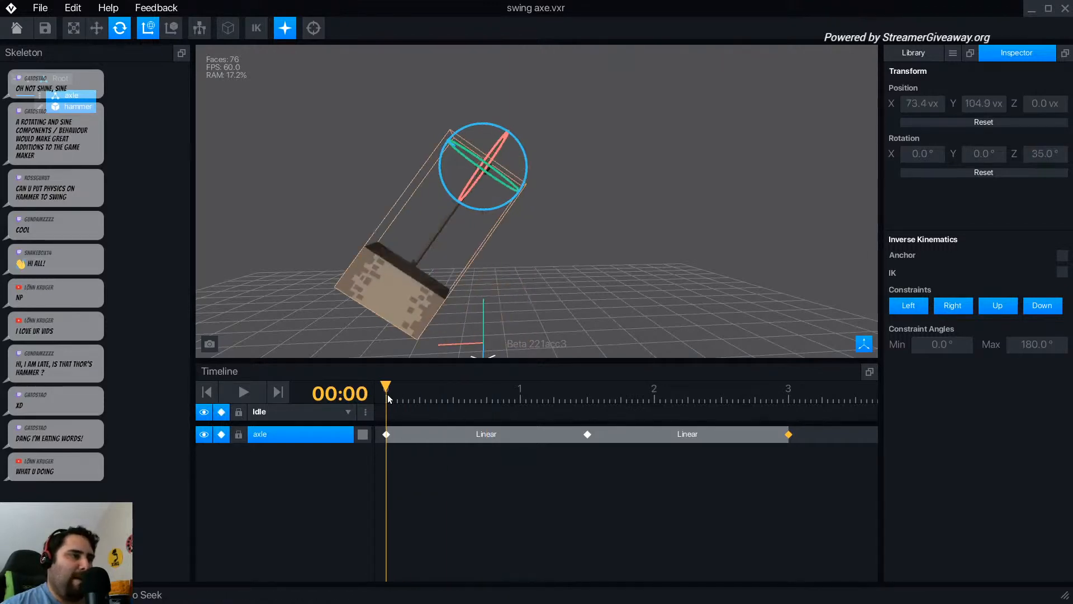
{"action": "left_click", "coordinate": [587, 393]}
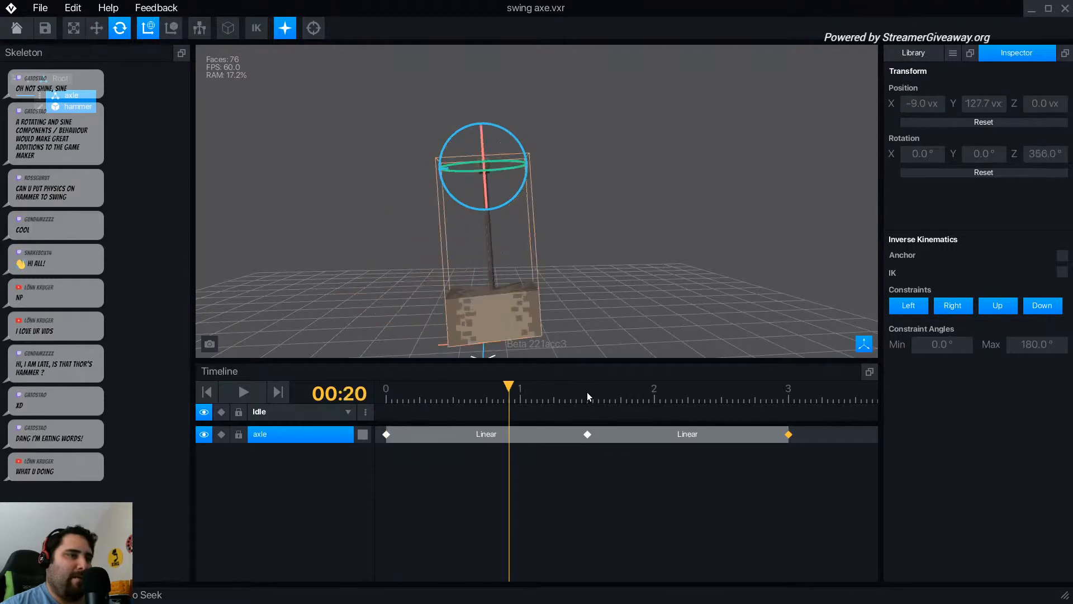
{"action": "left_click", "coordinate": [476, 392]}
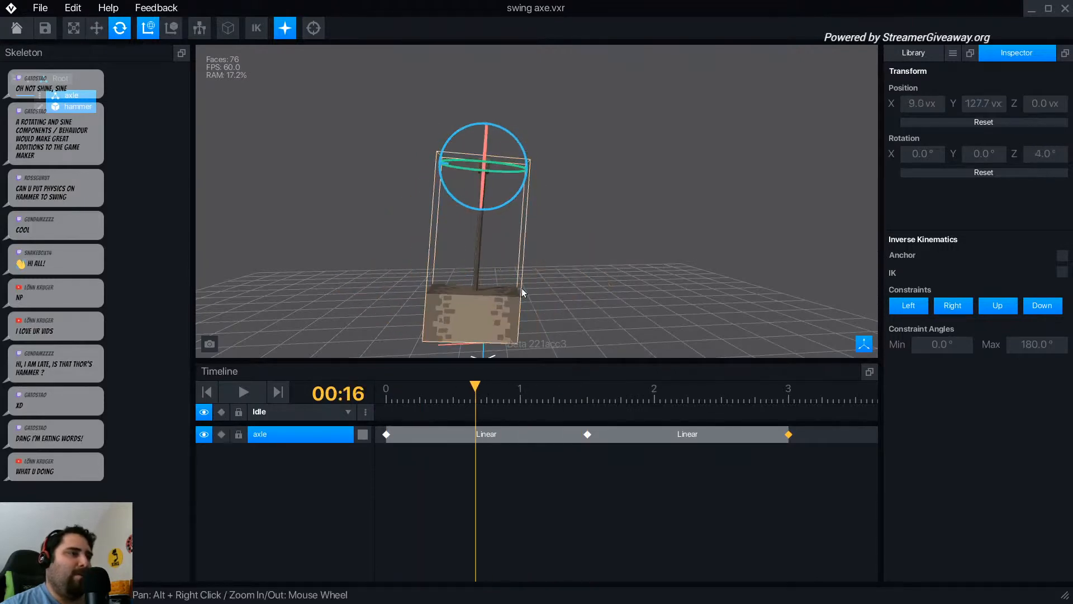
{"action": "left_click", "coordinate": [386, 396]}
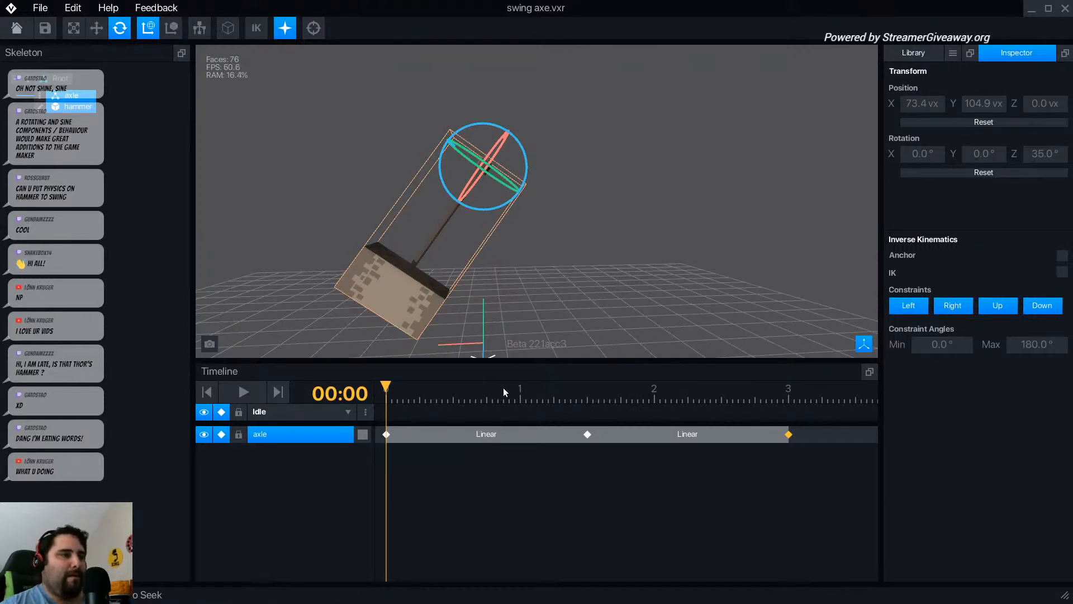
{"action": "left_click", "coordinate": [487, 391]}
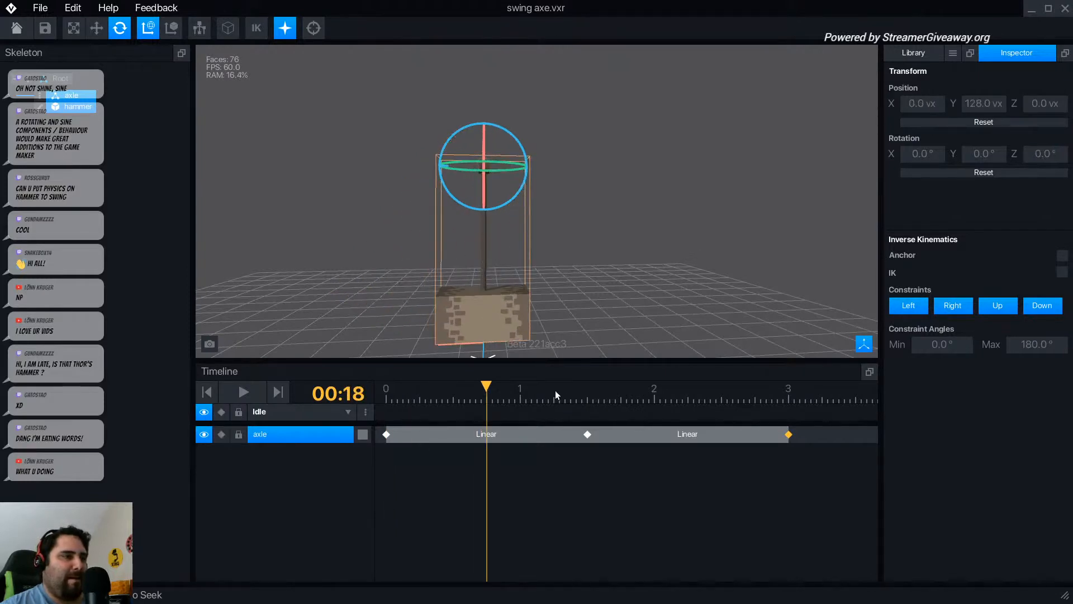
{"action": "left_click", "coordinate": [585, 393]}
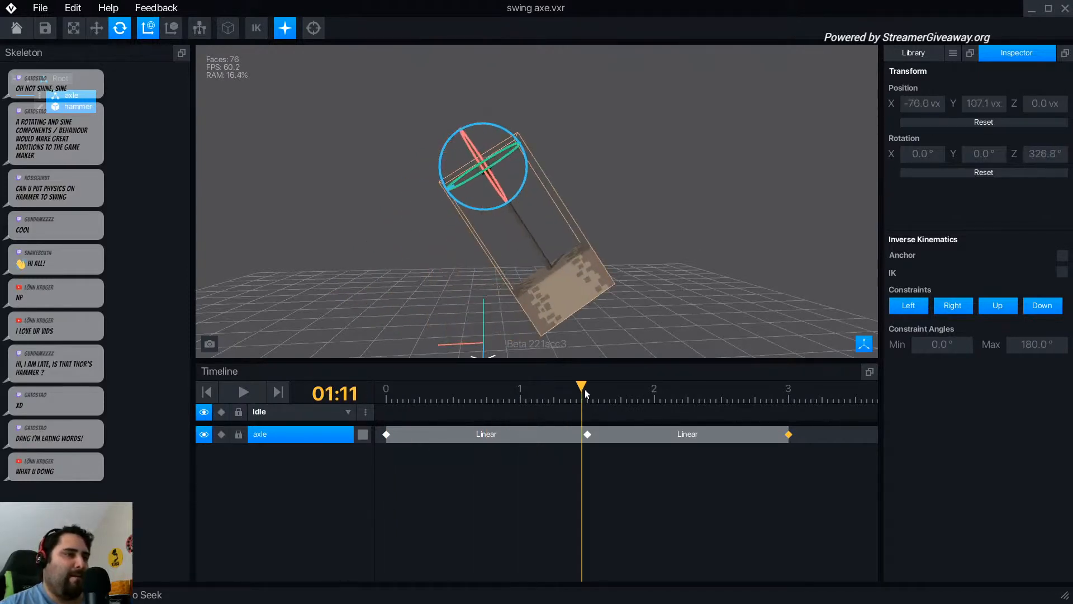
{"action": "left_click_drag", "start_coordinate": [586, 393], "coordinate": [320, 399]}
- Change the interpolation curve of both axle keyframe segments to Quad In/Out
{"action": "right_click", "coordinate": [482, 437]}
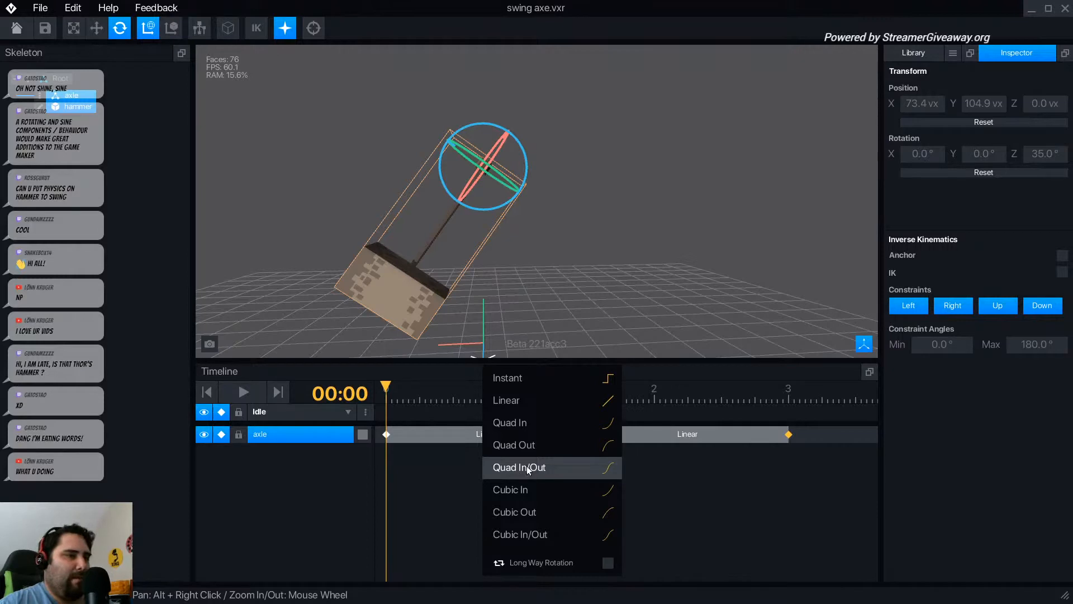
{"action": "left_click", "coordinate": [540, 470]}
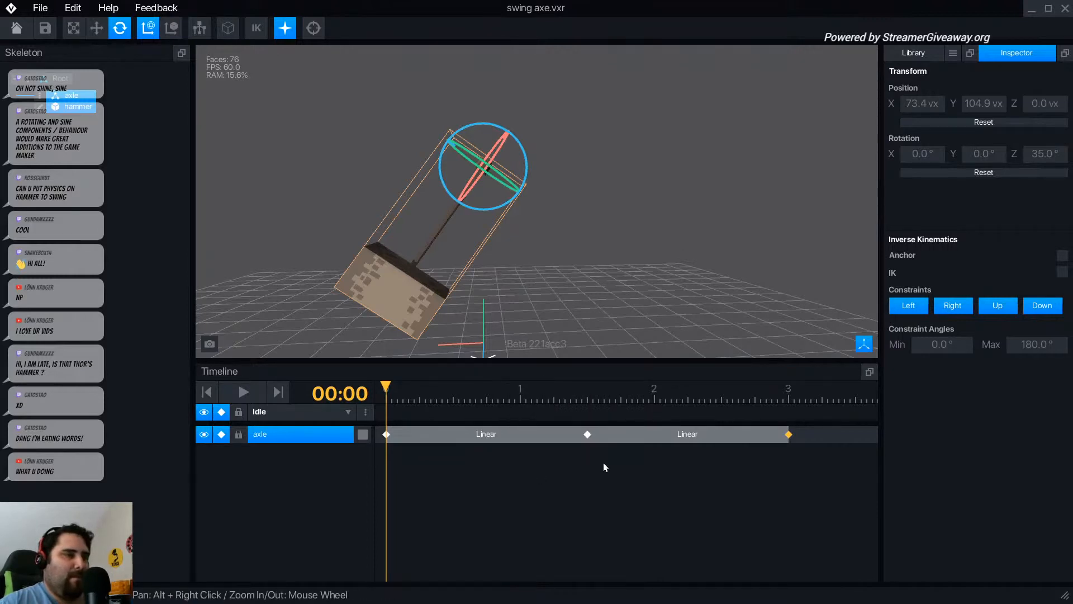
{"action": "left_click", "coordinate": [482, 438]}
{"action": "right_click", "coordinate": [481, 438]}
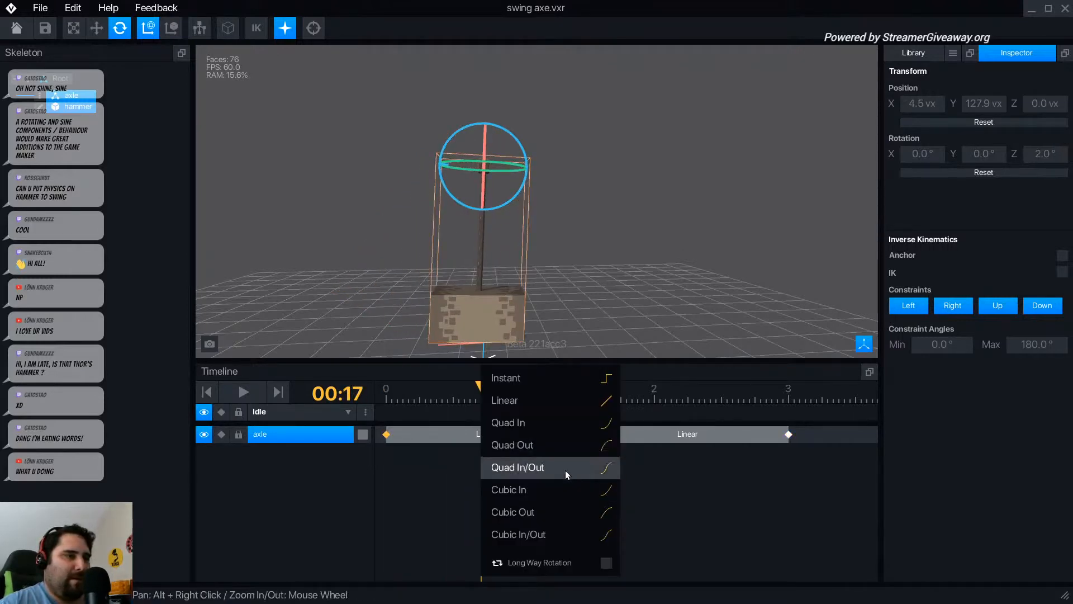
{"action": "left_click", "coordinate": [565, 470]}
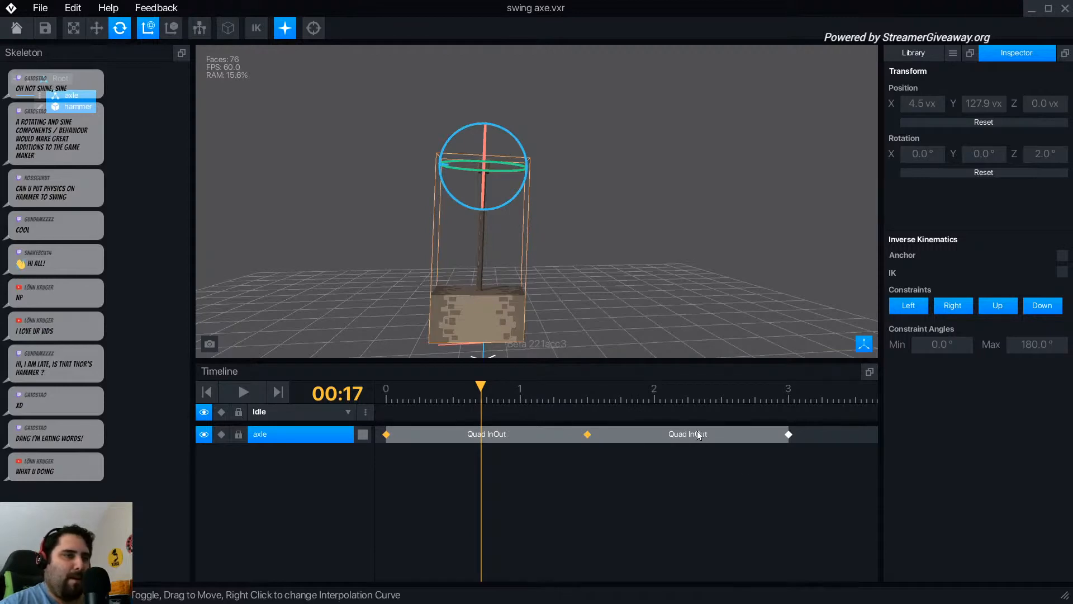
- Play the Idle animation from 00:00 to check the eased hammer swing, and pause it
{"action": "left_click", "coordinate": [387, 394]}
{"action": "left_click", "coordinate": [243, 392]}
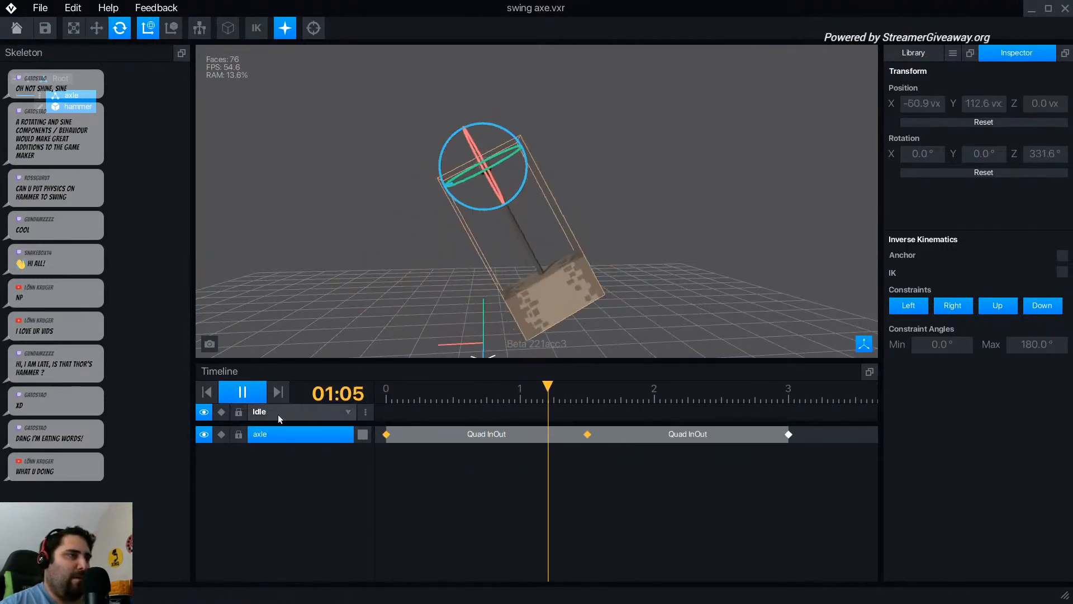
{"action": "left_click", "coordinate": [254, 391]}
- Set the axle's Z rotation to 50° at the 00:00 keyframe
{"action": "left_click", "coordinate": [384, 398]}
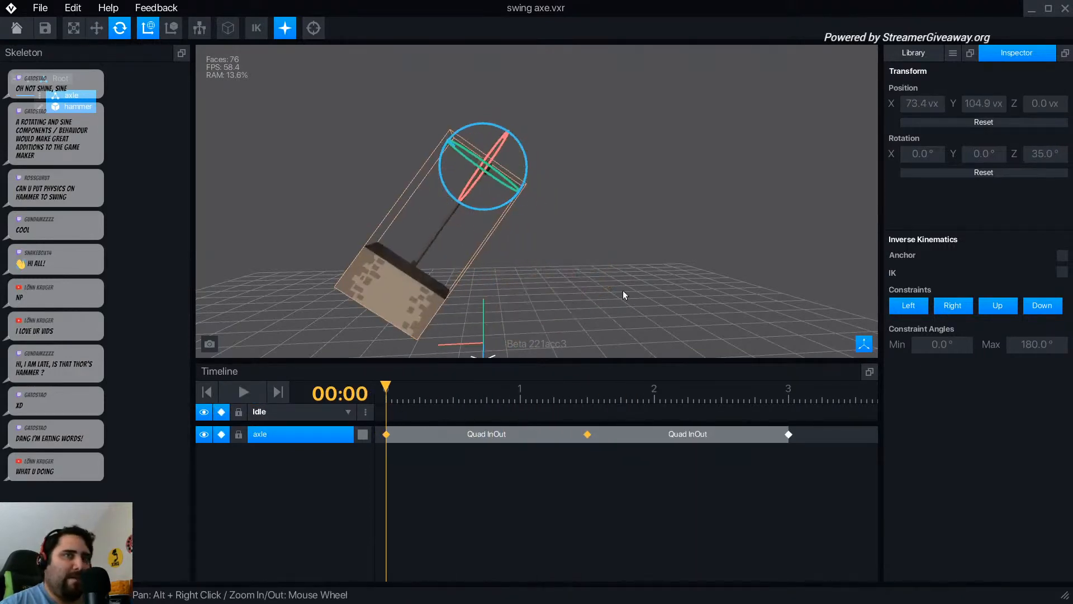
{"action": "left_click", "coordinate": [1045, 154]}
{"action": "type", "text": "50"}
{"action": "key", "text": "Return"}
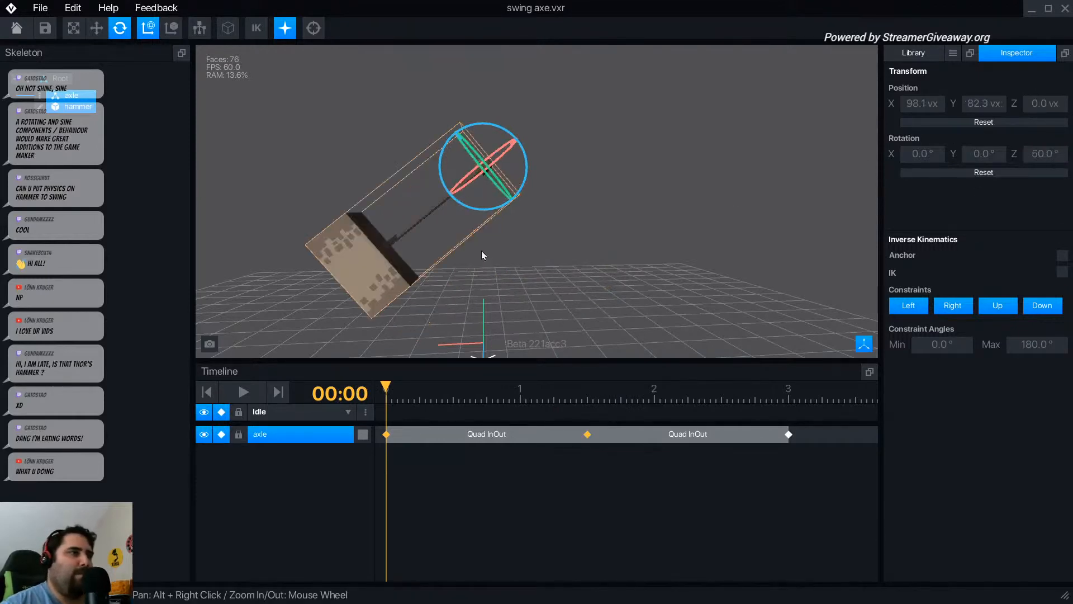
- Set the axle's Z rotation to -50° at the 01:12 keyframe
{"action": "left_click", "coordinate": [587, 403]}
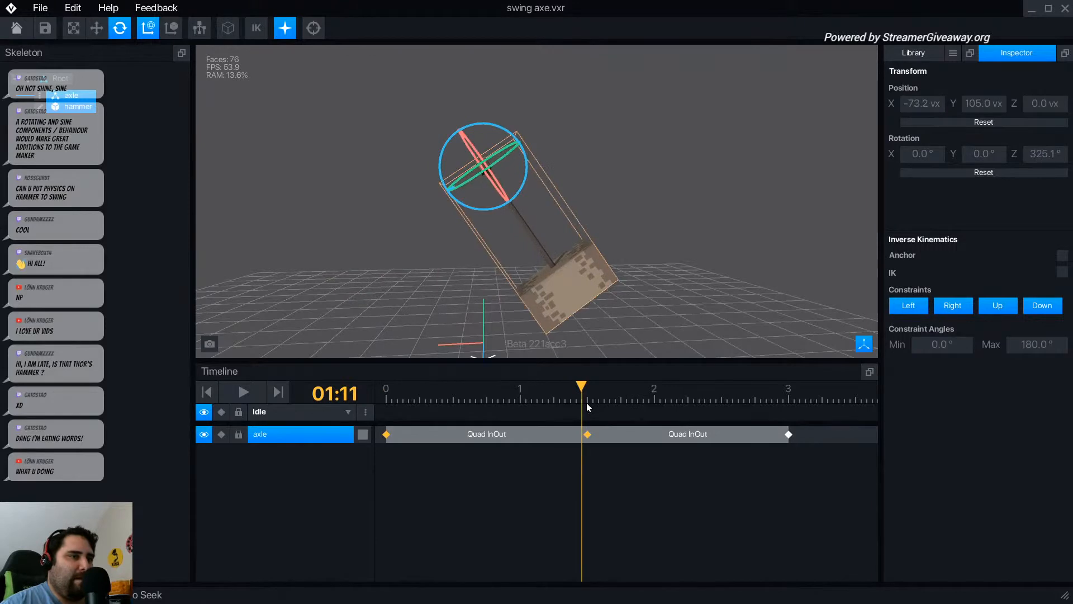
{"action": "left_click", "coordinate": [589, 400]}
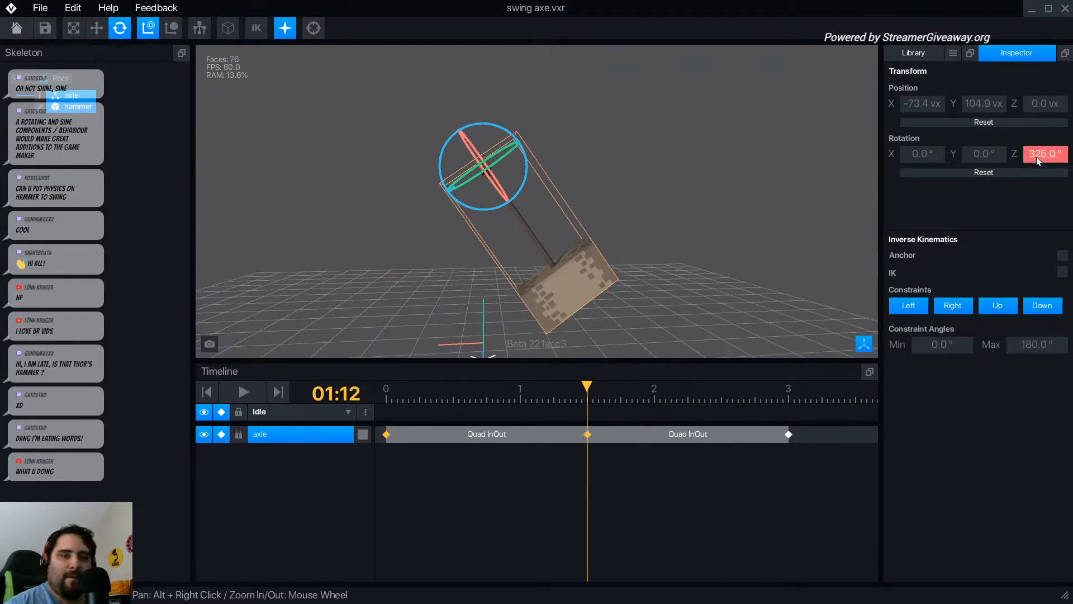
{"action": "left_click", "coordinate": [1037, 157]}
{"action": "type", "text": "-50"}
{"action": "key", "text": "Return"}
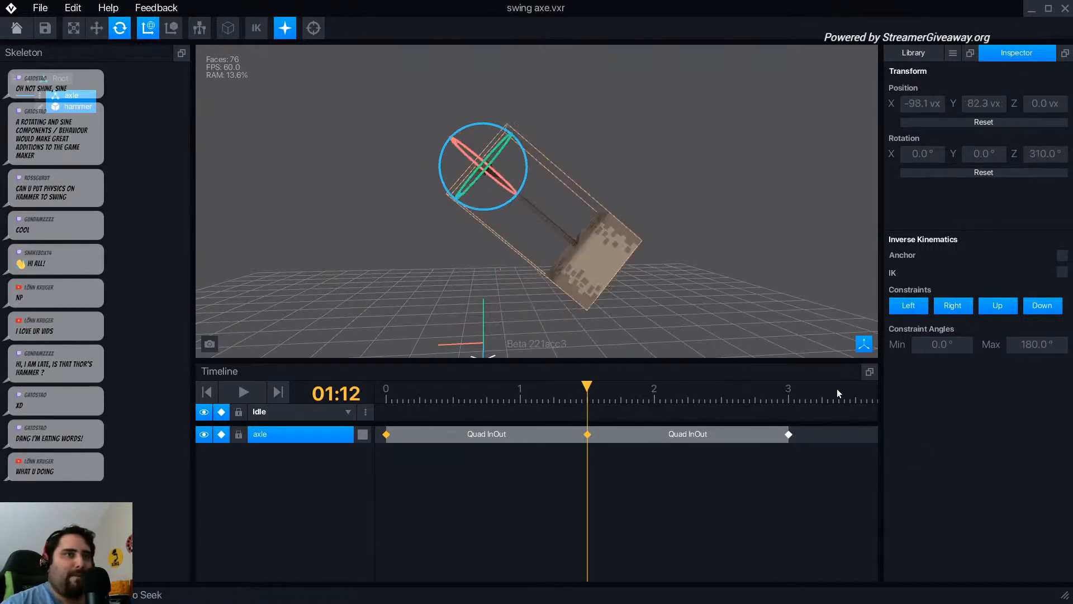
- Set the axle's Z rotation to 50° at the 03:00 keyframe
{"action": "left_click", "coordinate": [791, 393]}
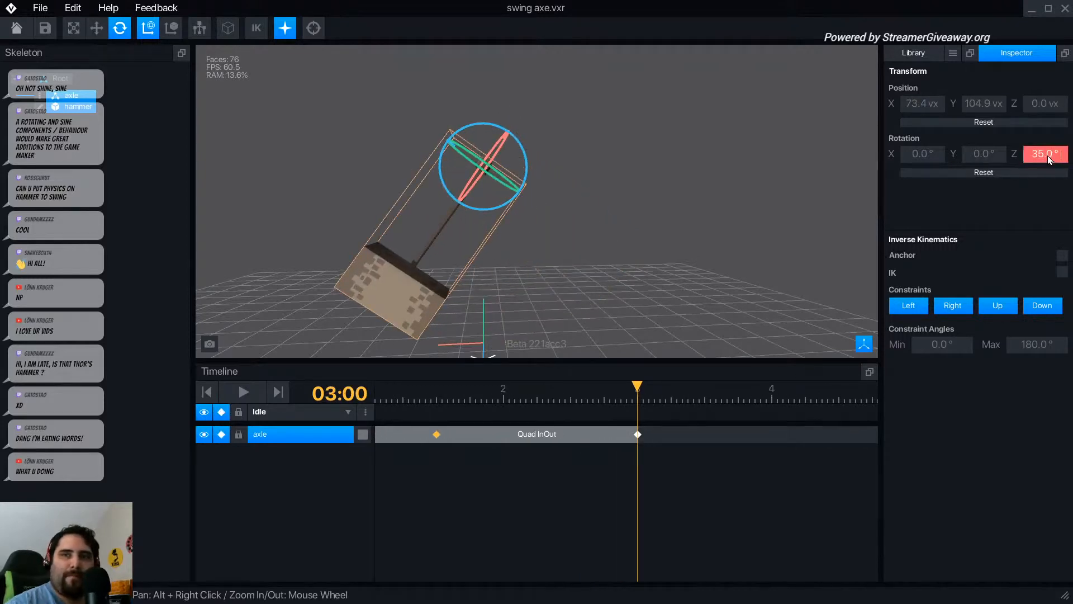
{"action": "type", "text": "50"}
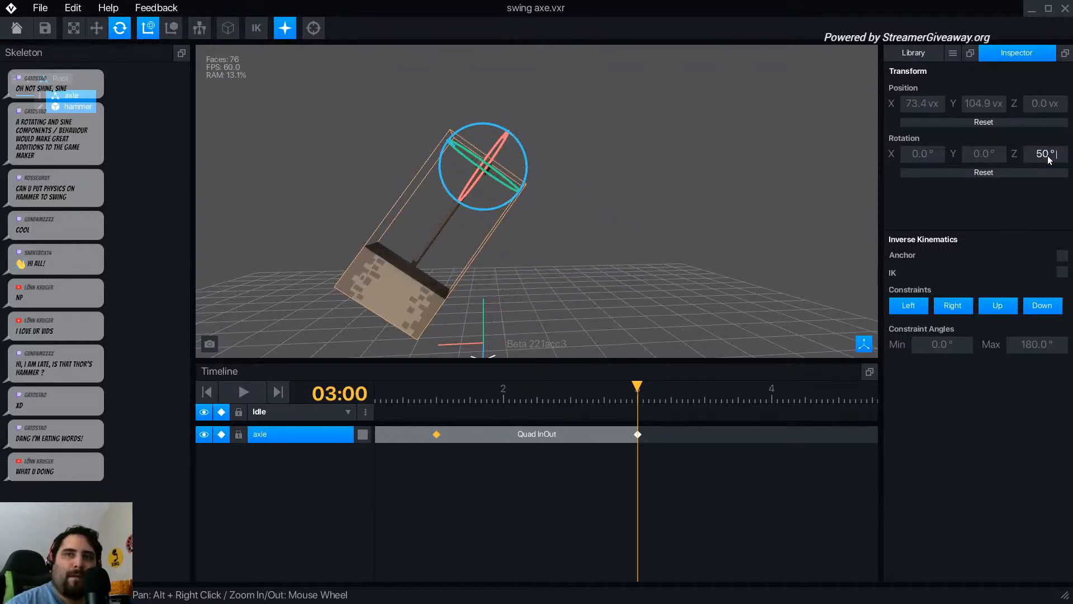
{"action": "key", "text": "Return"}
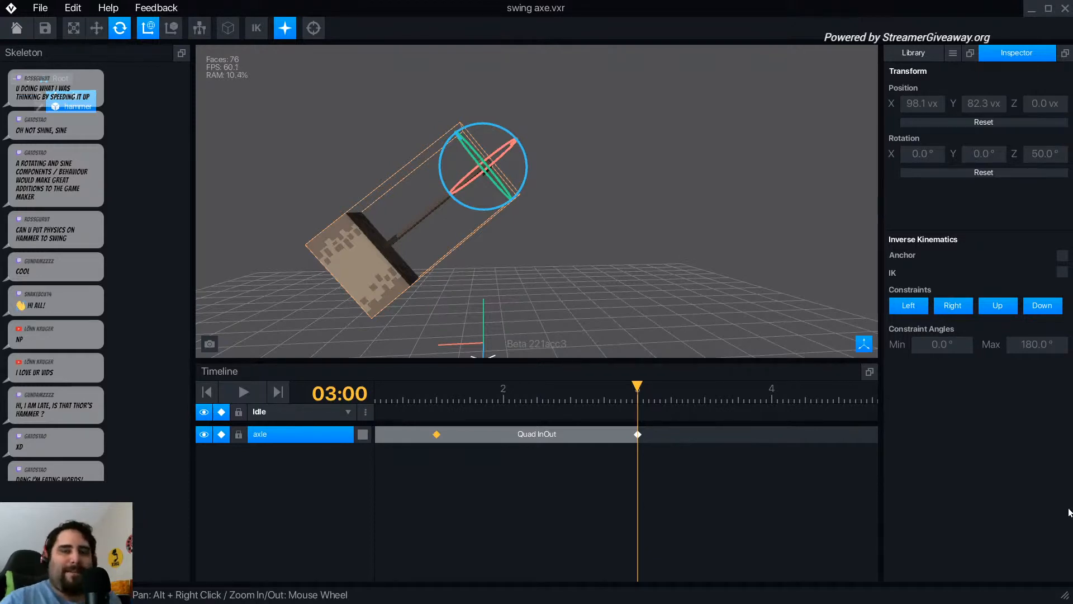
- Review the first segment's interpolation options and play the widened swing from 00:00, pausing it after checking the loop
{"action": "left_click", "coordinate": [419, 394]}
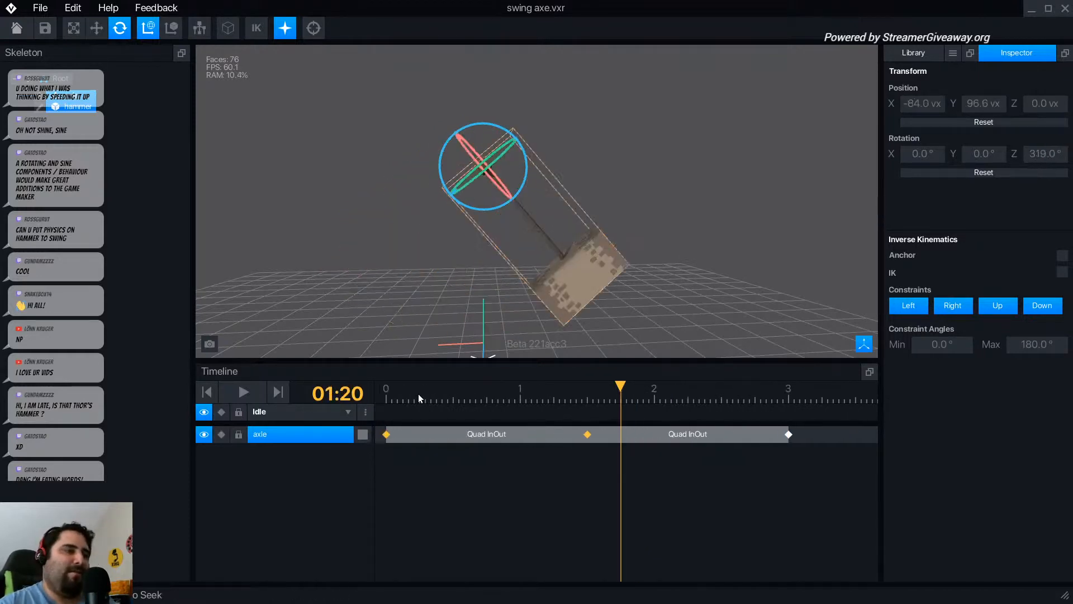
{"action": "left_click", "coordinate": [385, 399]}
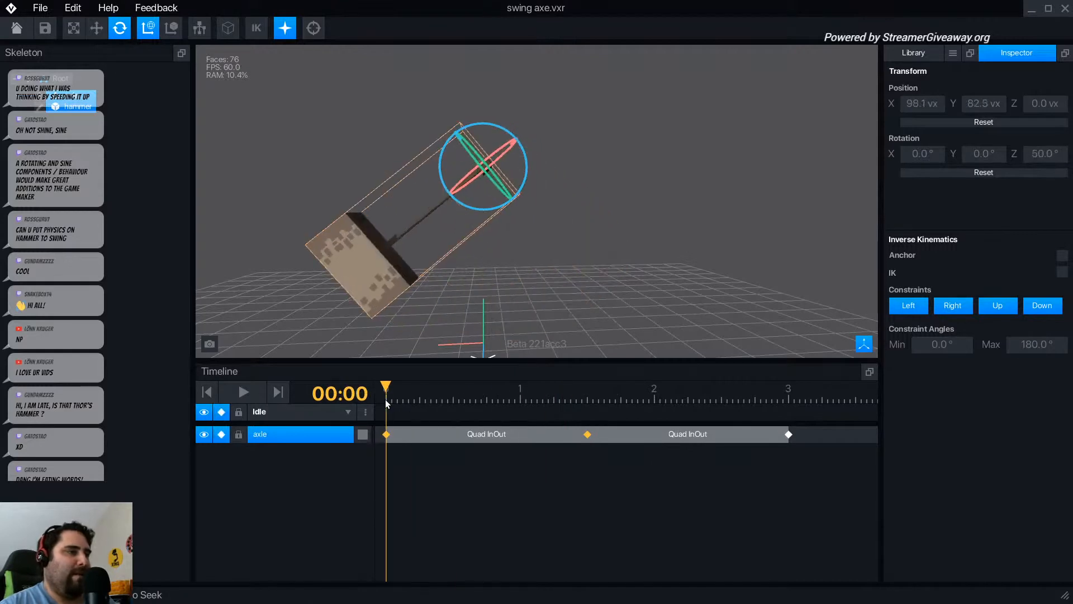
{"action": "right_click", "coordinate": [501, 443]}
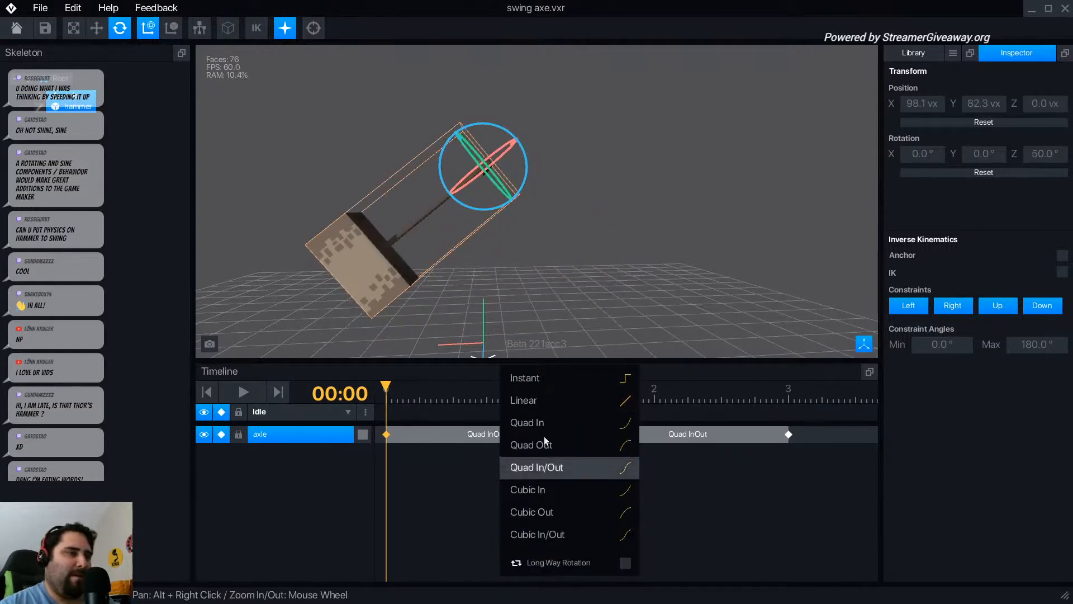
{"action": "left_click", "coordinate": [253, 394]}
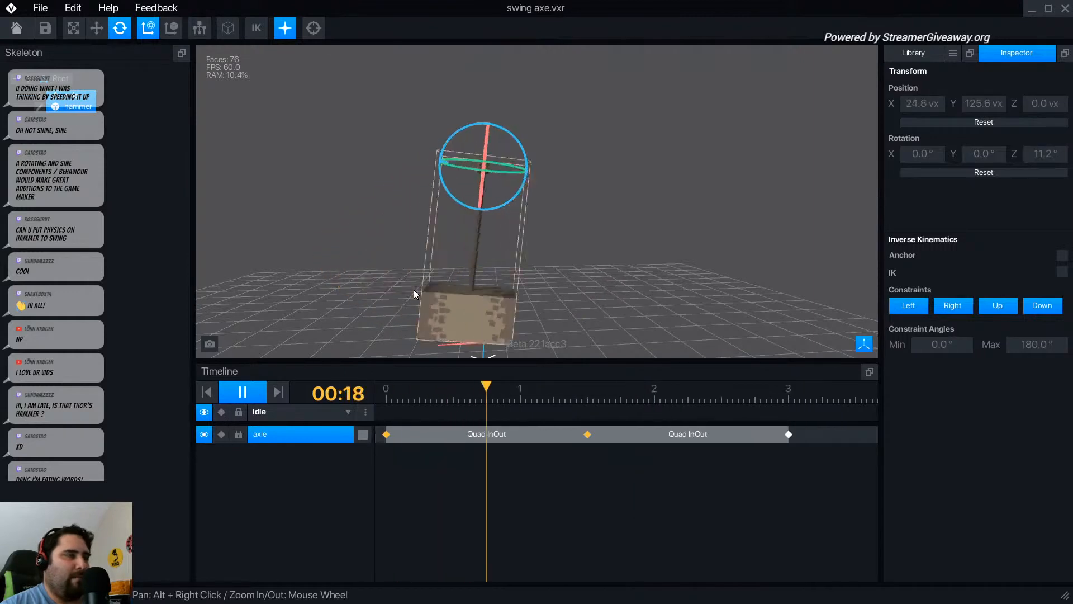
{"action": "left_click", "coordinate": [253, 392]}
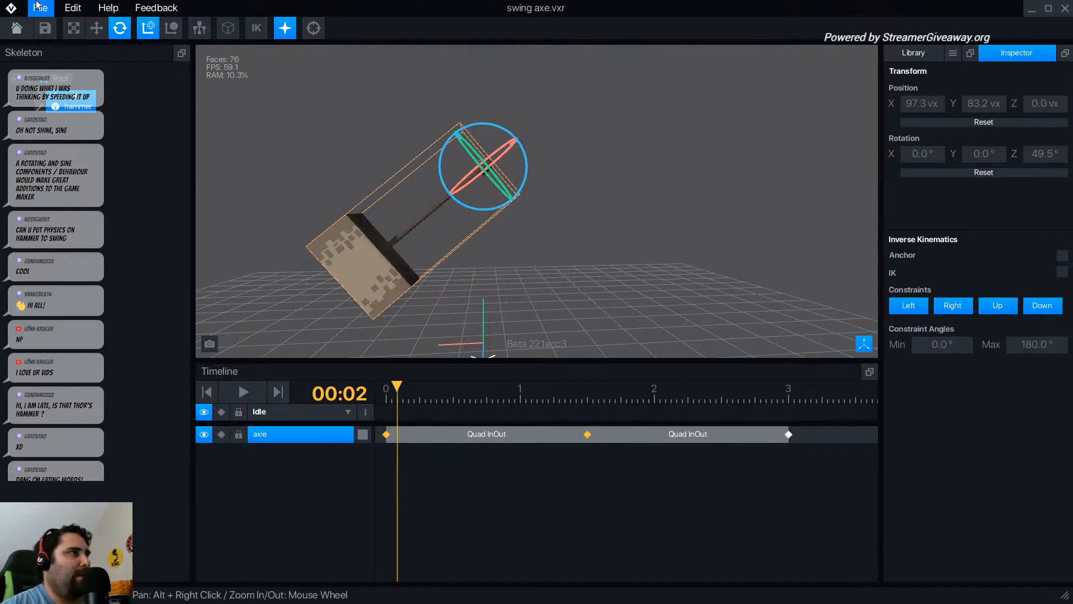
- Export the hammer model to the Marketplace with an angled thumbnail from the second row and Idle as the default animation
{"action": "left_click", "coordinate": [37, 7]}
{"action": "mouse_move", "coordinate": [45, 69]}
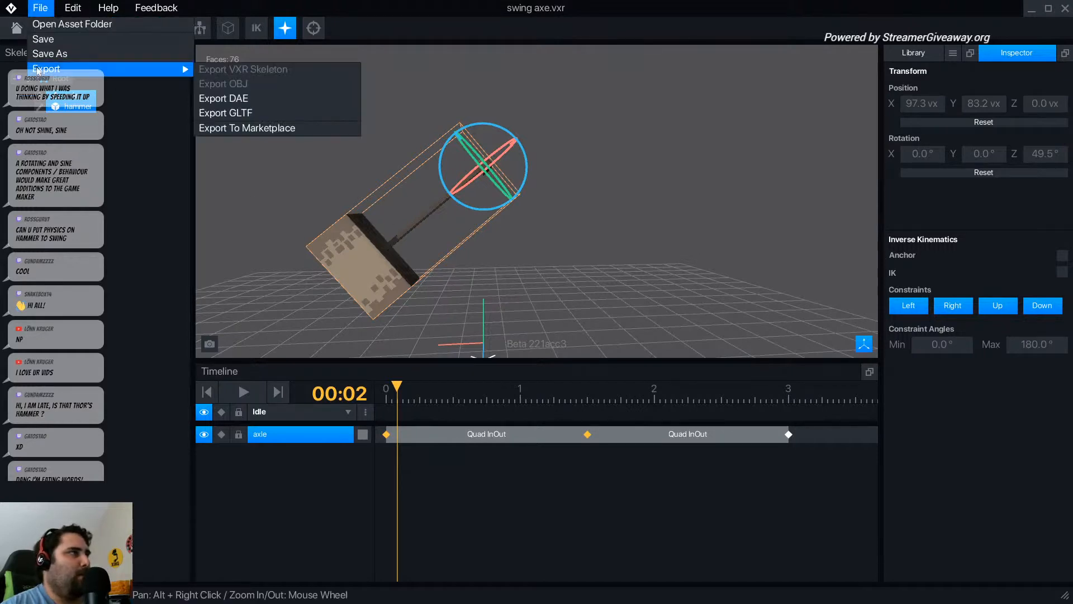
{"action": "left_click", "coordinate": [274, 130]}
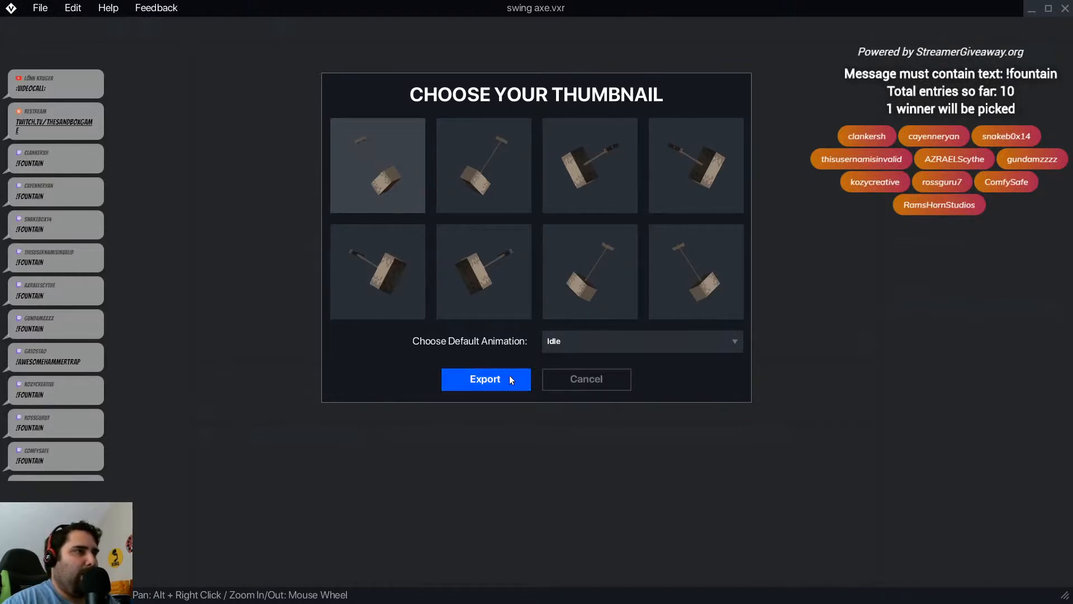
{"action": "left_click", "coordinate": [589, 183]}
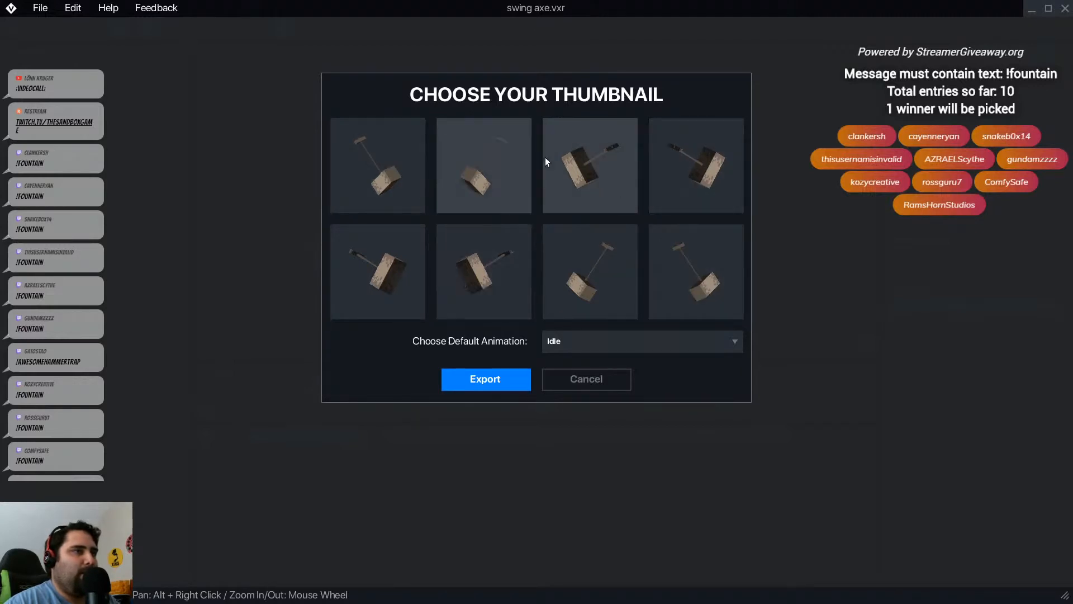
{"action": "left_click", "coordinate": [518, 280]}
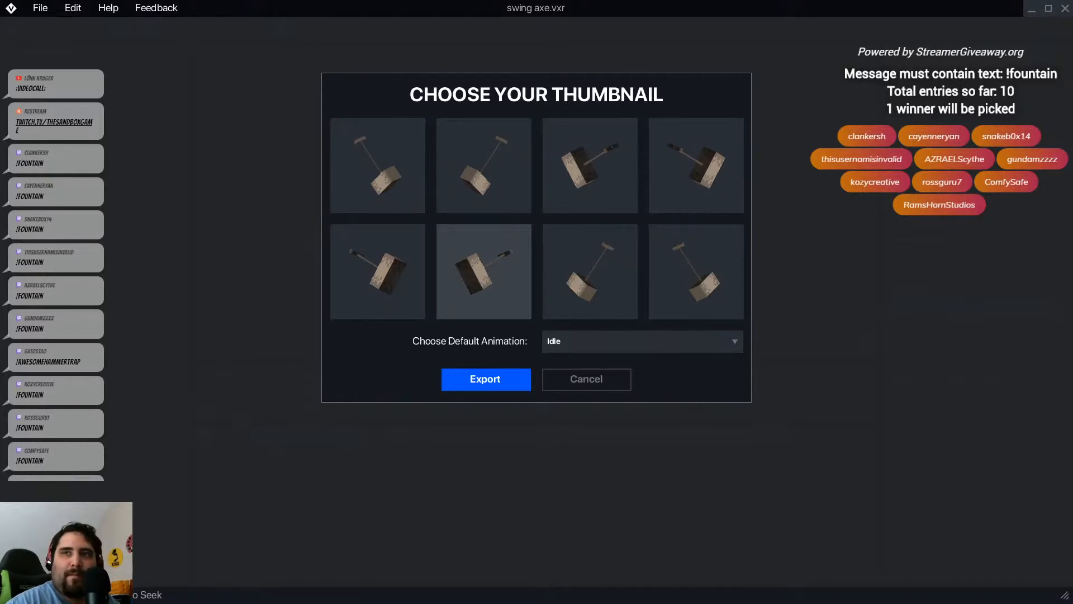
{"action": "left_click", "coordinate": [485, 379]}
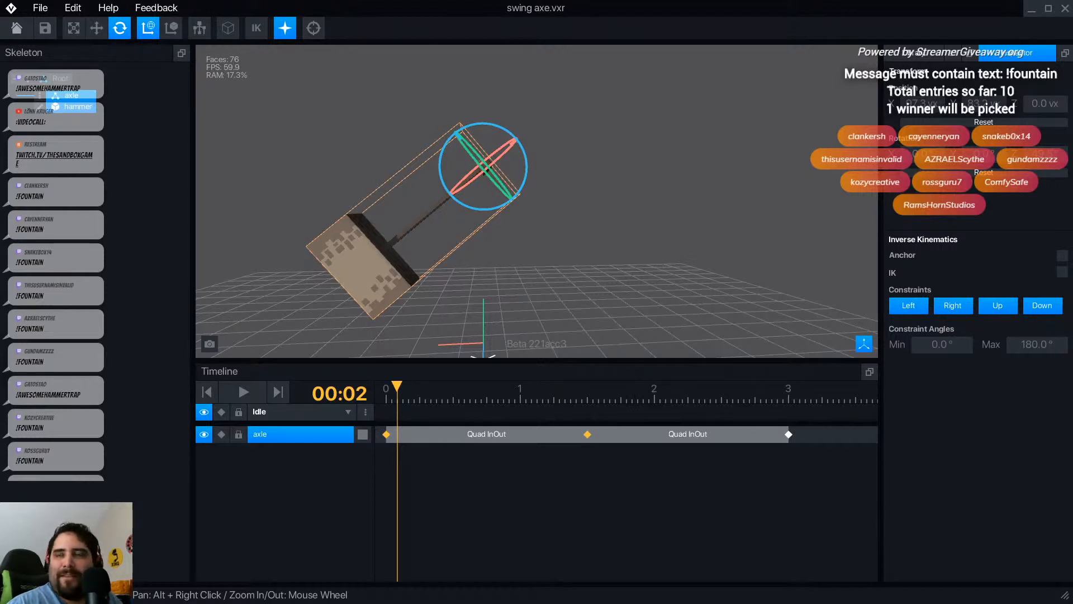
{"action": "key", "text": "Escape"}
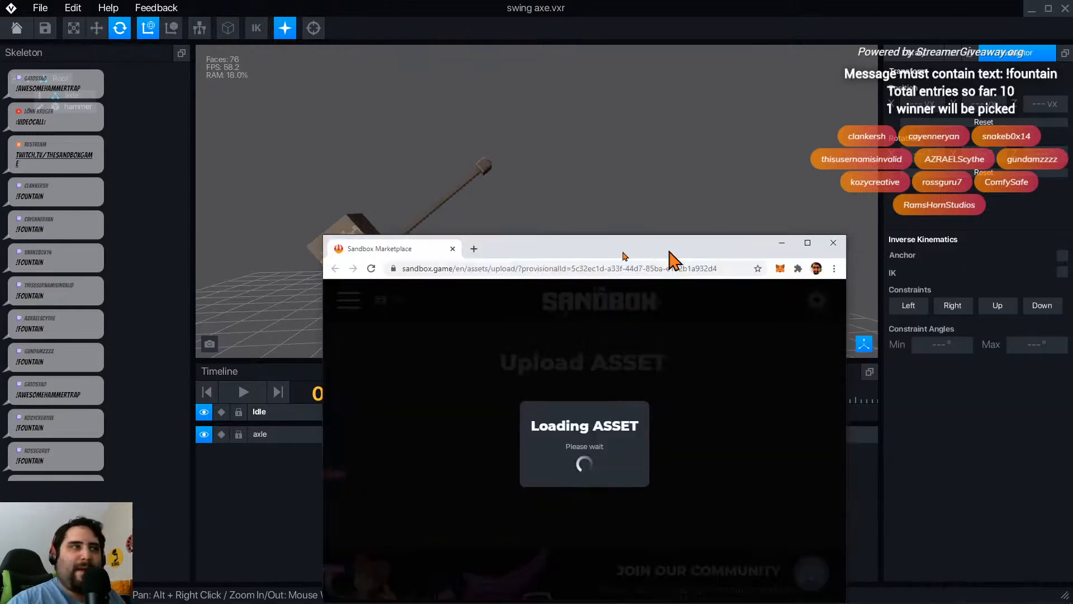
- Maximize the Sandbox Marketplace window, start the upload as a new asset, and preview the hammer's Idle animation
{"action": "left_click_drag", "start_coordinate": [666, 192], "coordinate": [548, 3]}
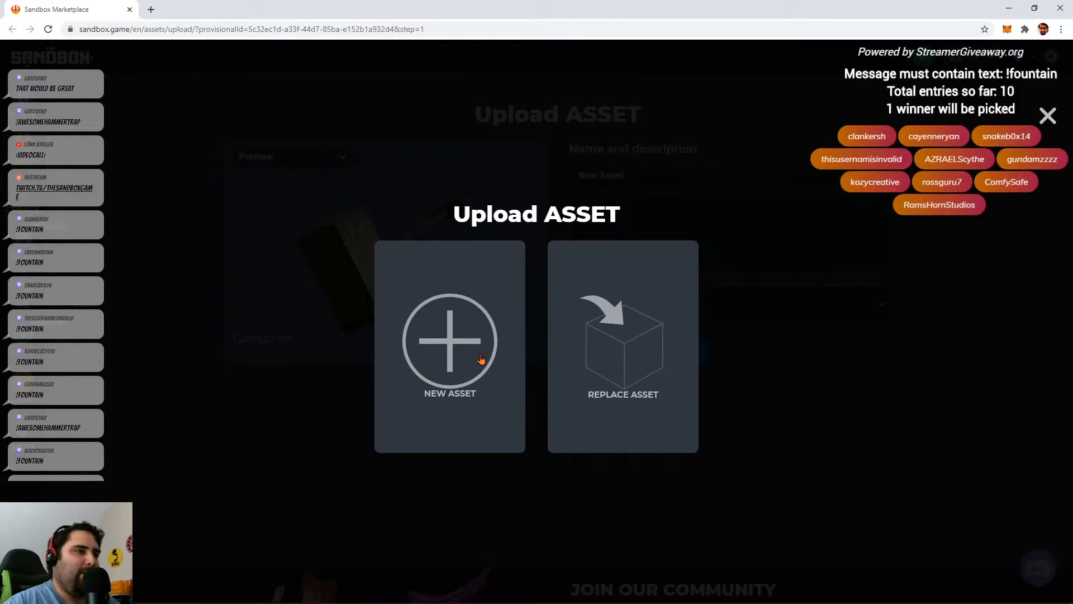
{"action": "left_click", "coordinate": [481, 359]}
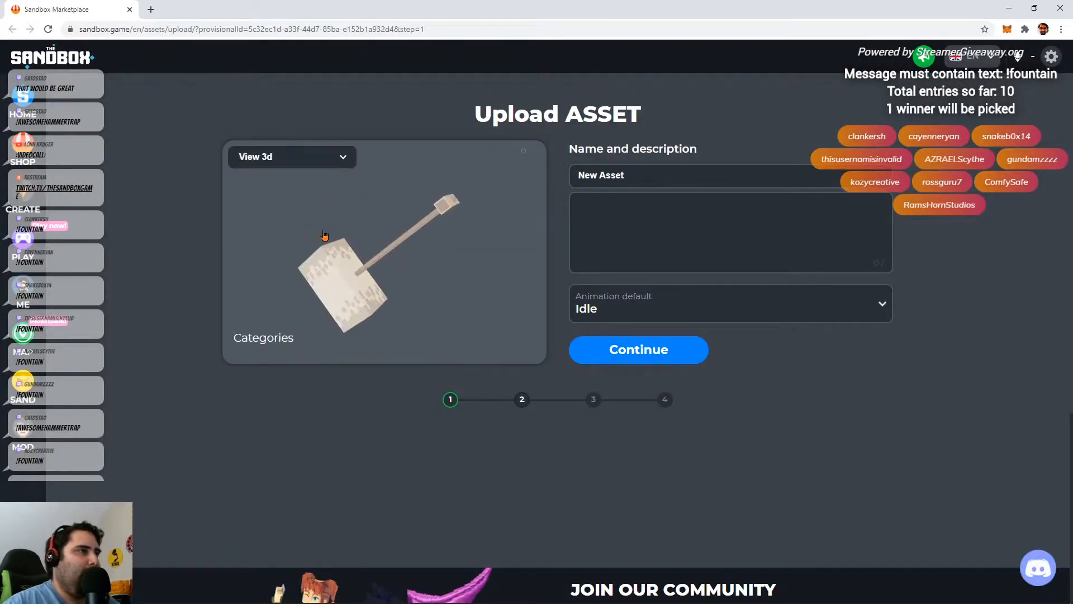
{"action": "left_click_drag", "start_coordinate": [341, 281], "coordinate": [313, 297]}
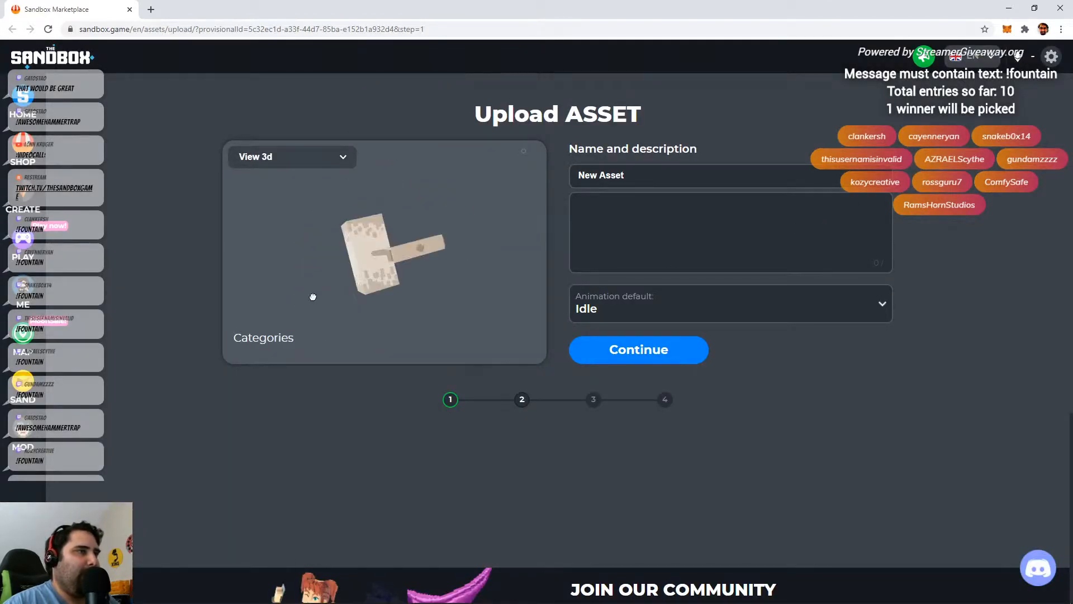
{"action": "left_click", "coordinate": [329, 159]}
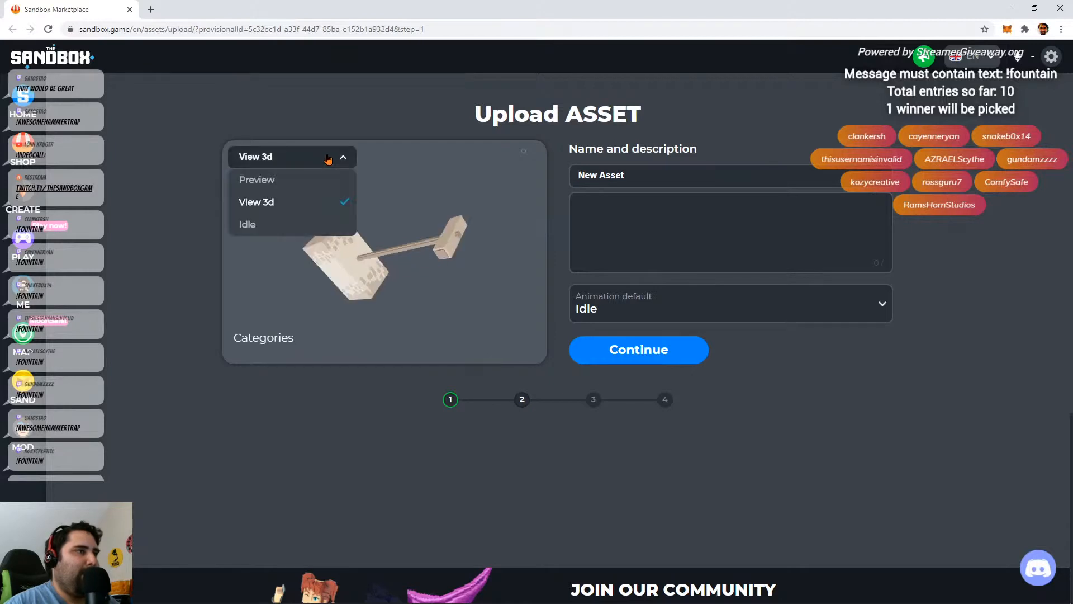
{"action": "left_click", "coordinate": [291, 225]}
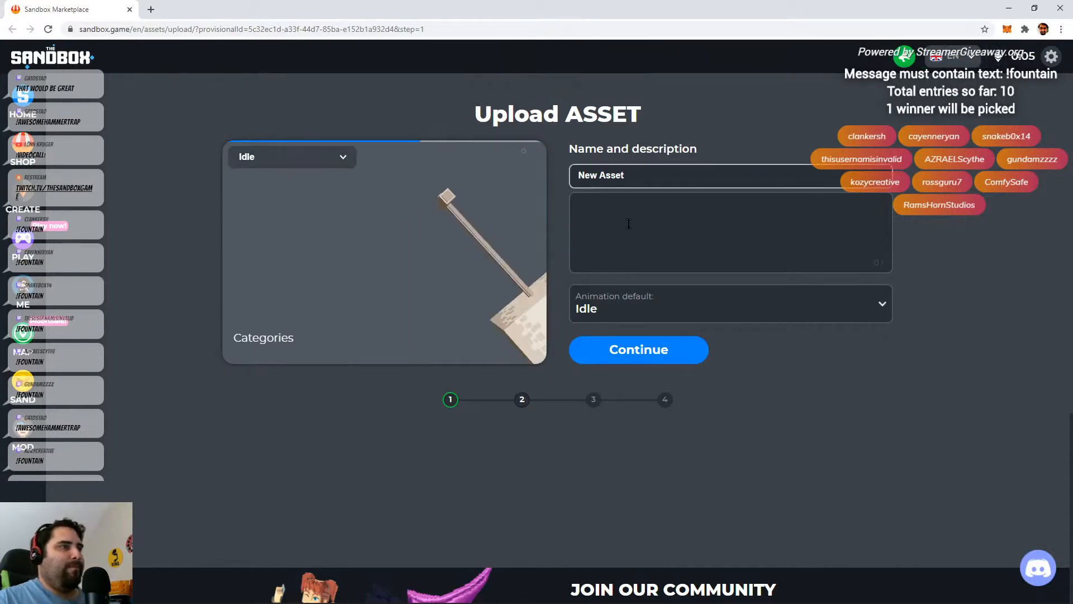
- Name the asset "Hammer Trap" and give it the description "Don't get whacked!"
{"action": "triple_click", "coordinate": [675, 175]}
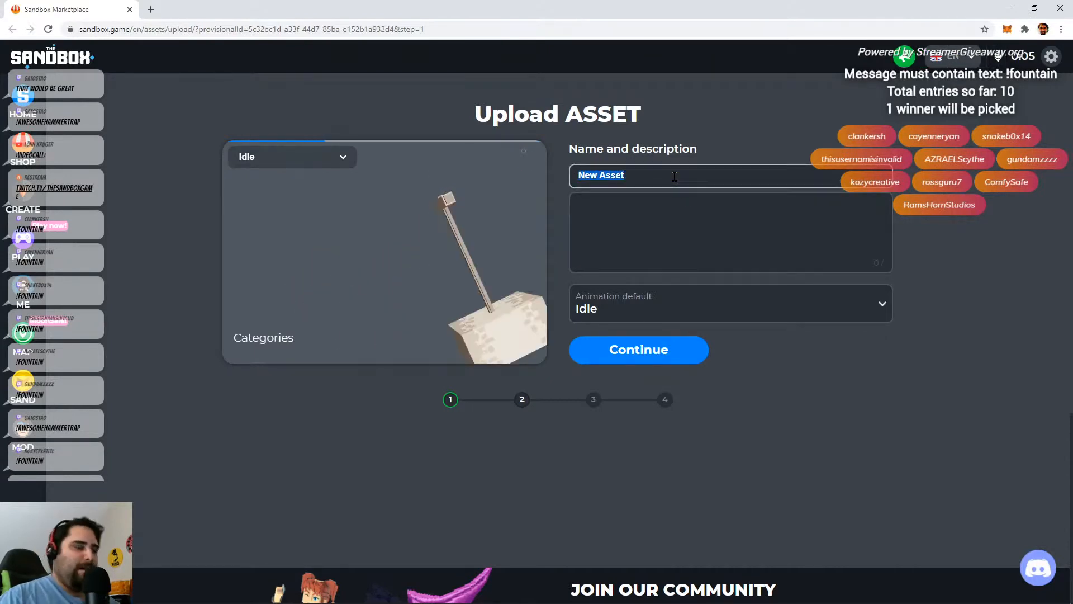
{"action": "type", "text": "Ha"}
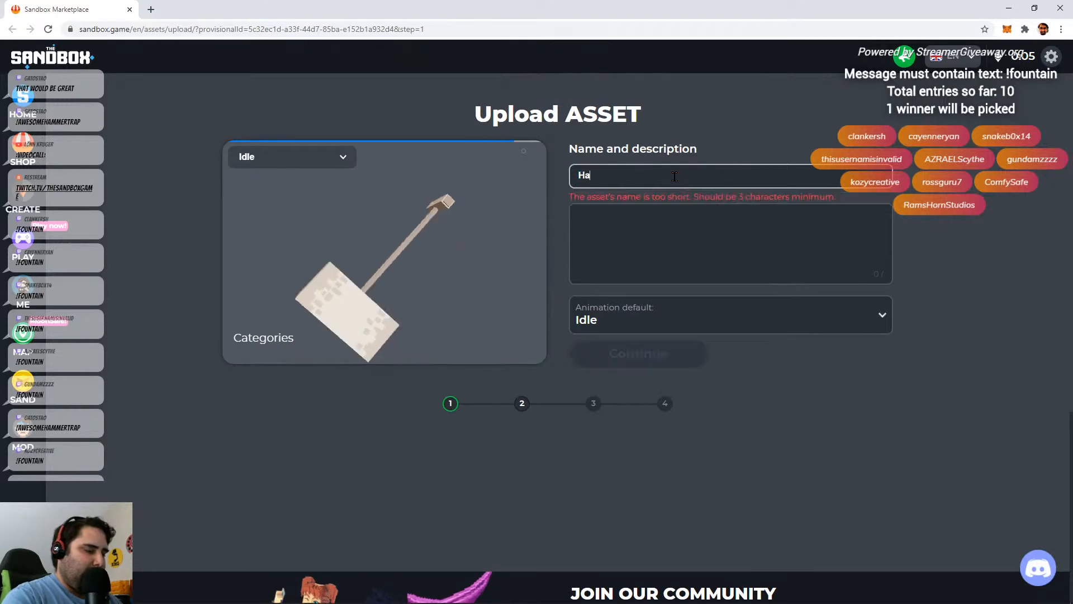
{"action": "type", "text": "mmer Tra"}
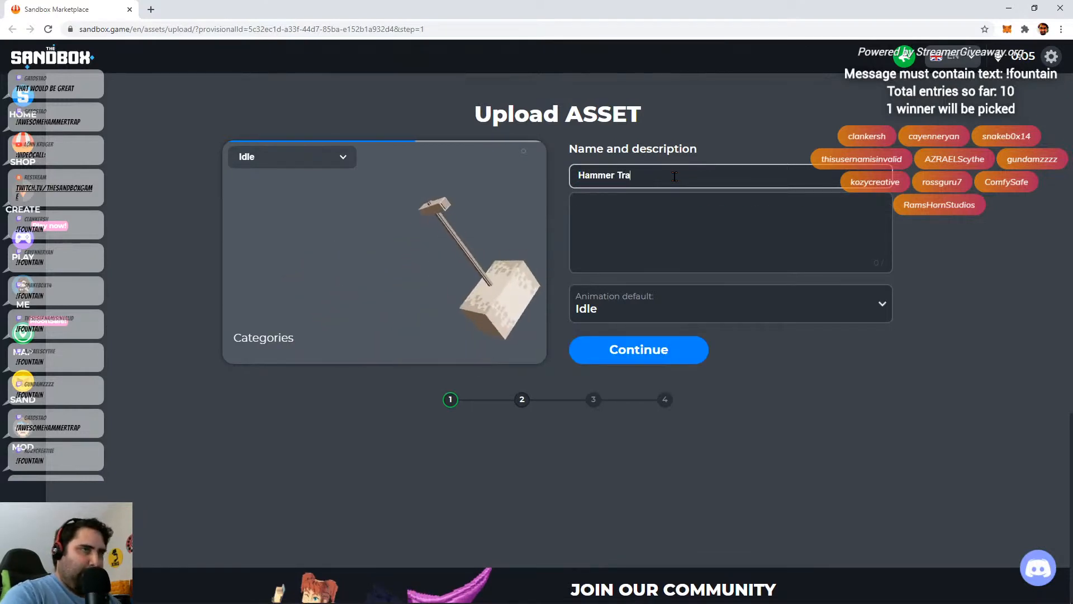
{"action": "type", "text": "p"}
{"action": "left_click", "coordinate": [678, 232]}
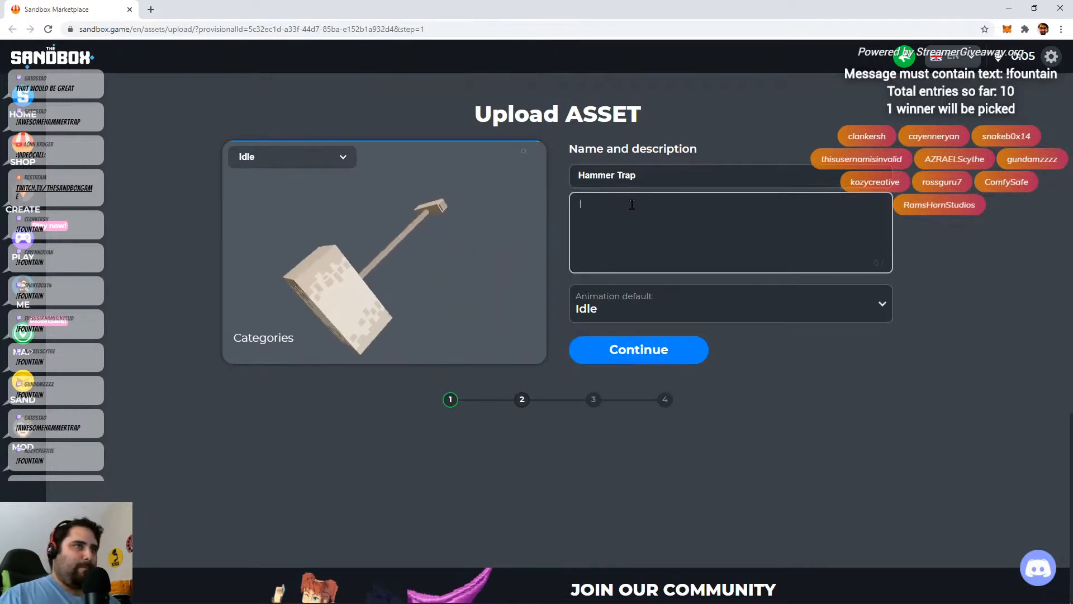
{"action": "type", "text": "Don't "}
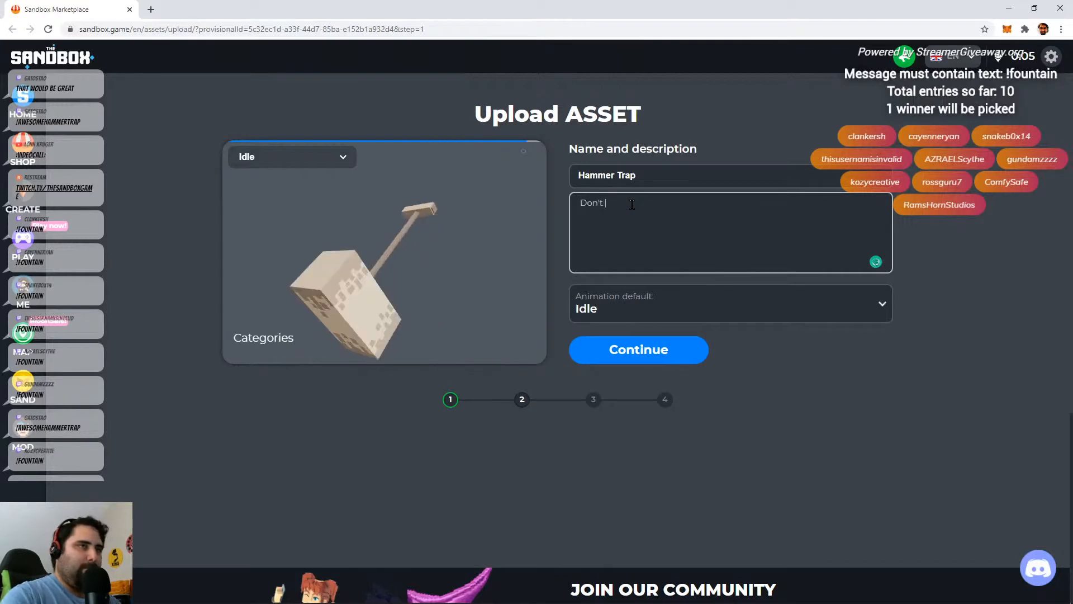
{"action": "type", "text": "get whack"}
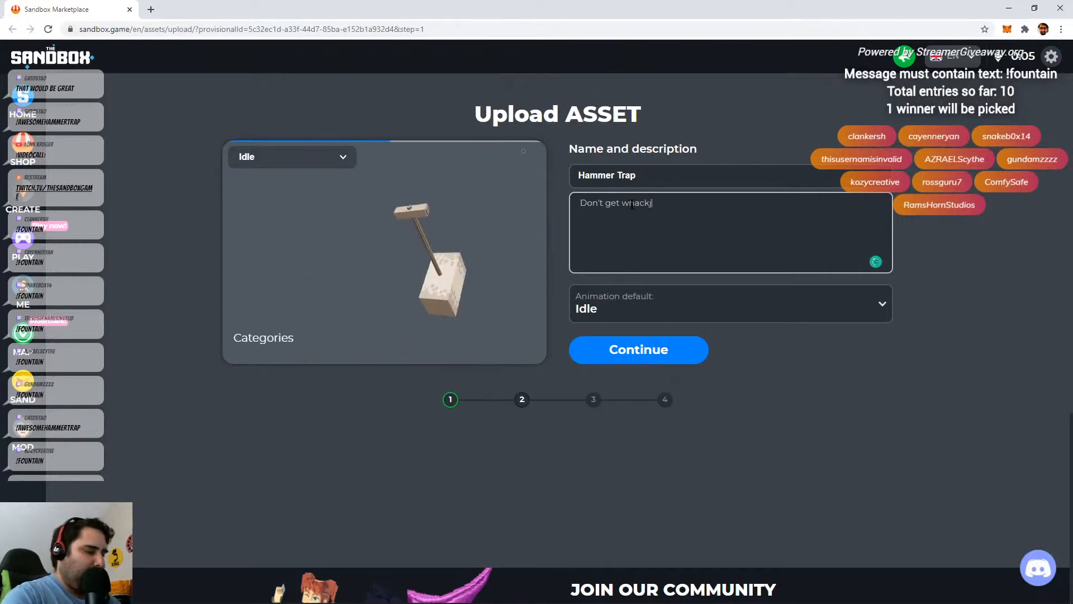
{"action": "type", "text": "ed"}
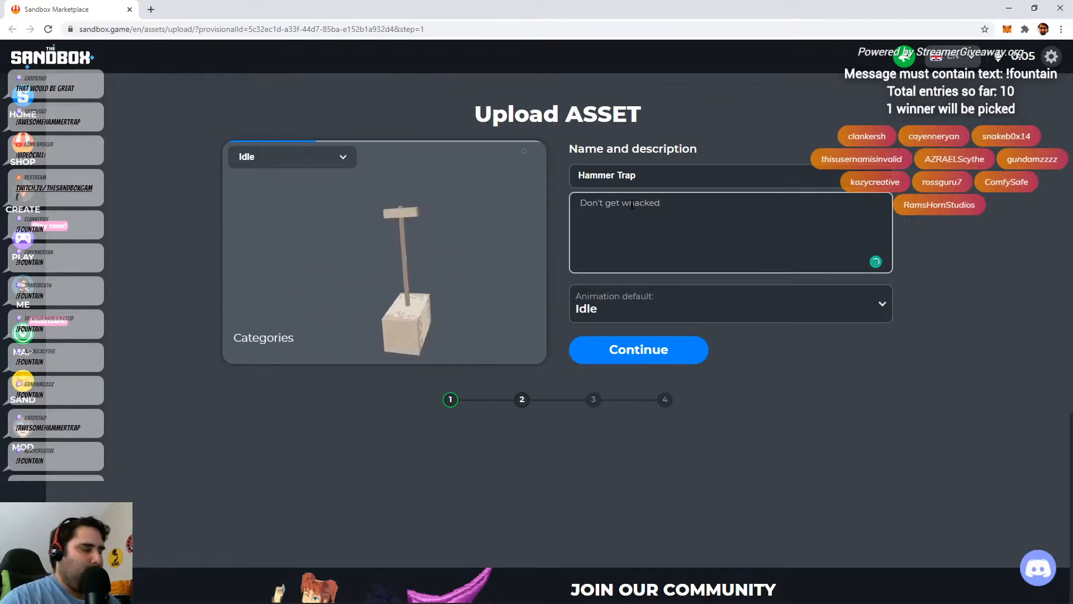
{"action": "type", "text": "!"}
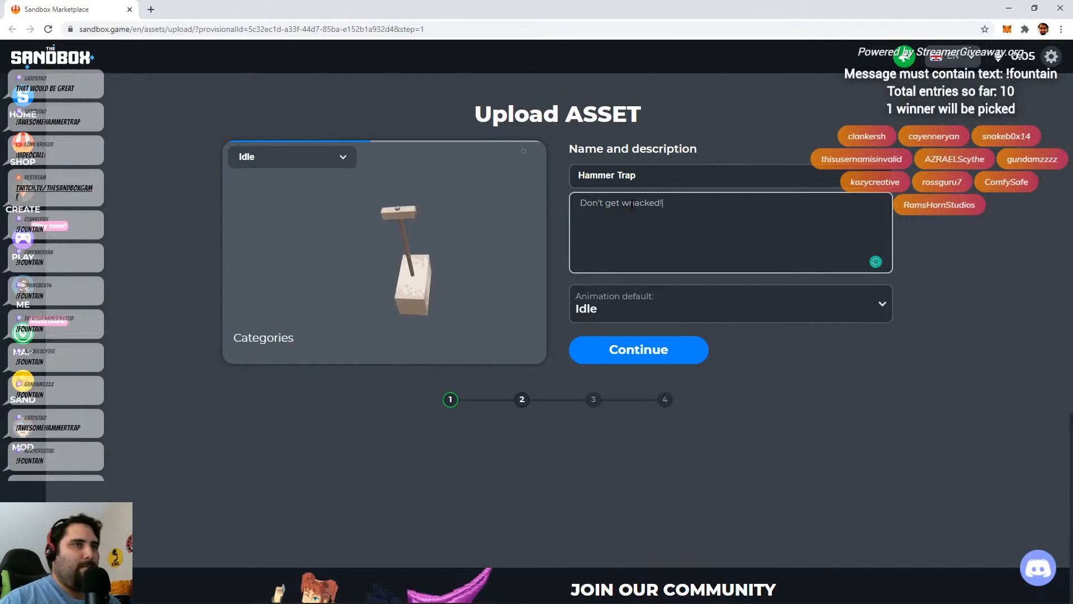
- Choose Idle as the asset's default animation and continue to the attributes stage
{"action": "left_click", "coordinate": [733, 300]}
{"action": "left_click", "coordinate": [615, 324]}
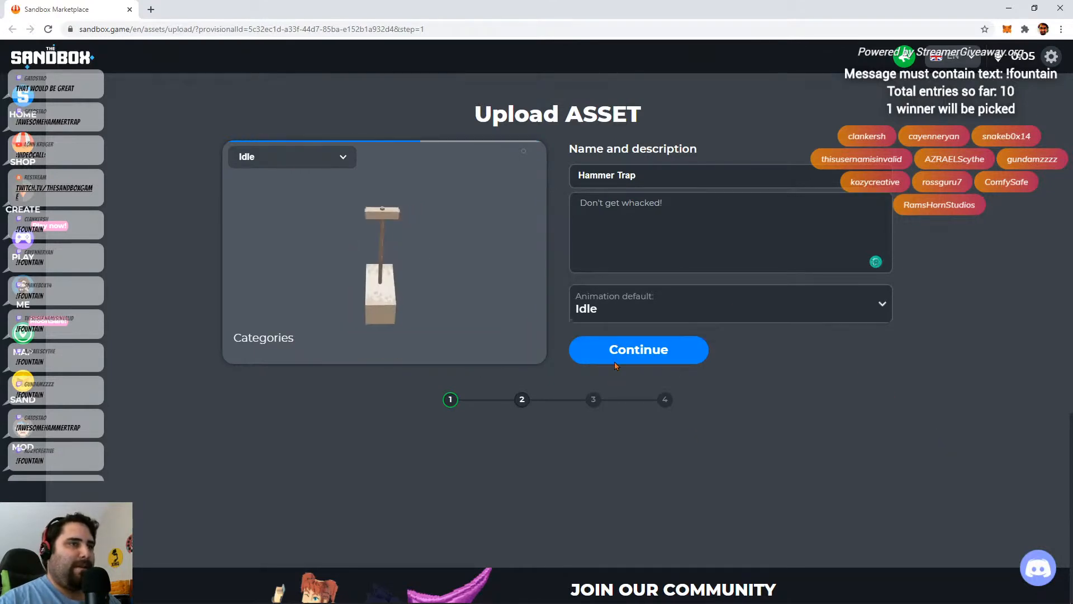
{"action": "left_click", "coordinate": [615, 363]}
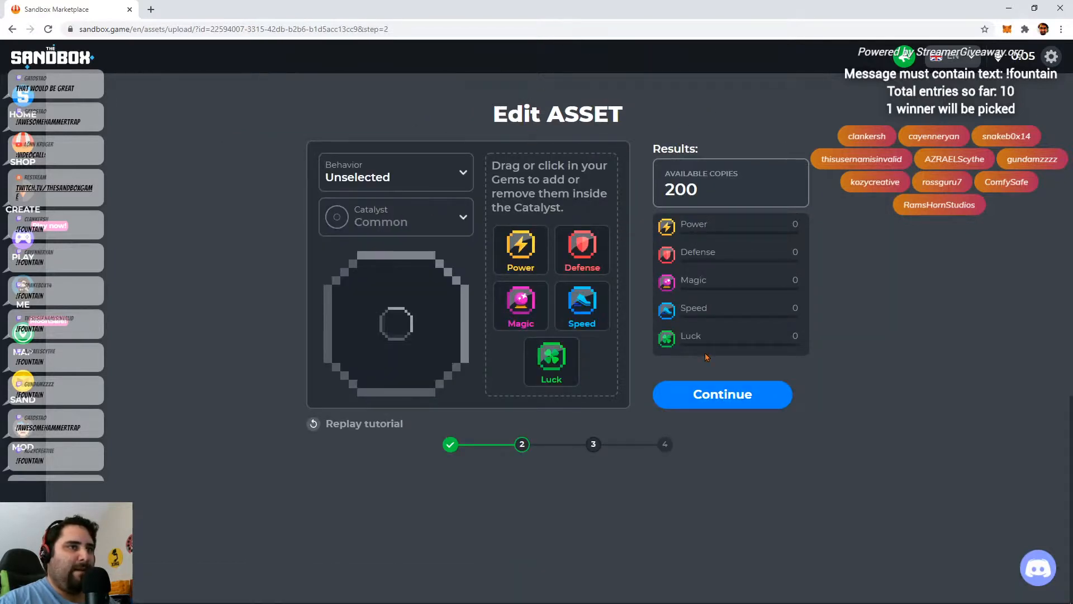
- Leave the asset's behavior unselected, choose the Common catalyst without gems, and continue to the categories
{"action": "left_click", "coordinate": [418, 183]}
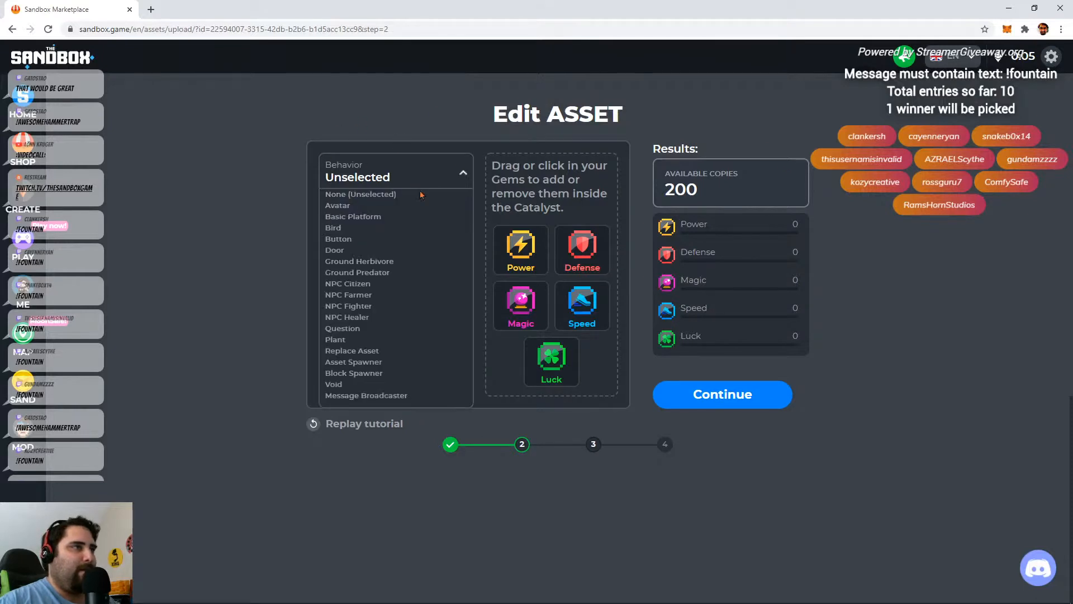
{"action": "left_click", "coordinate": [355, 194]}
{"action": "left_click", "coordinate": [432, 222]}
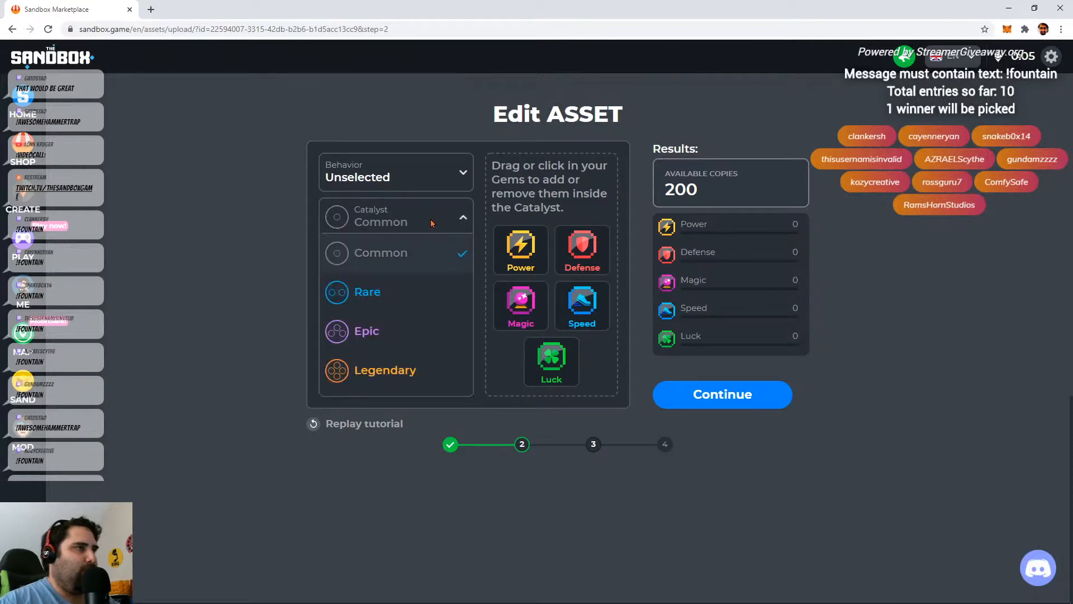
{"action": "left_click", "coordinate": [405, 255]}
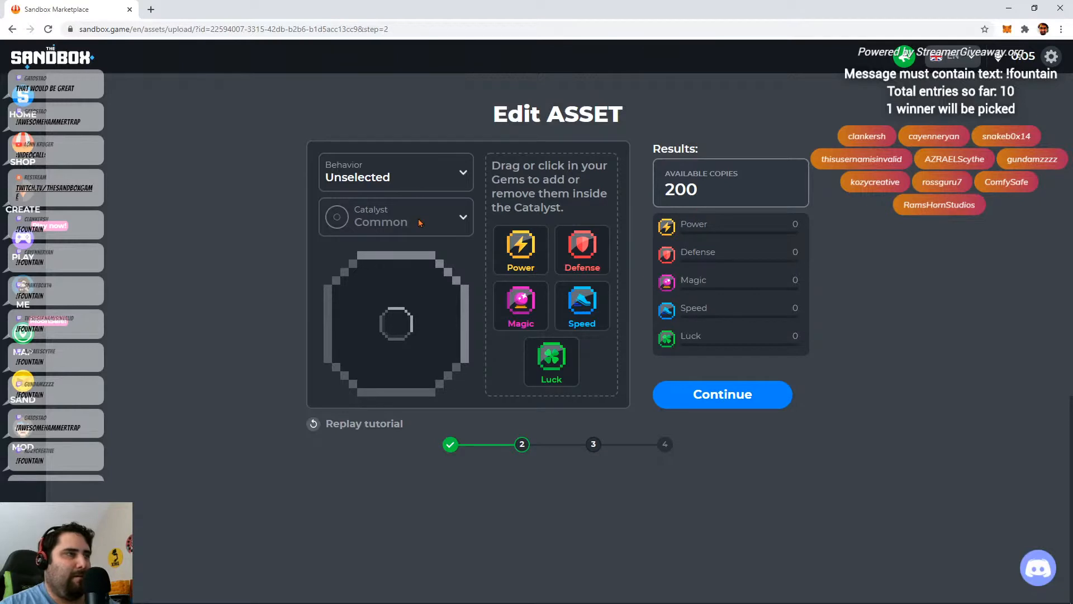
{"action": "double_click", "coordinate": [676, 193]}
{"action": "left_click", "coordinate": [856, 225]}
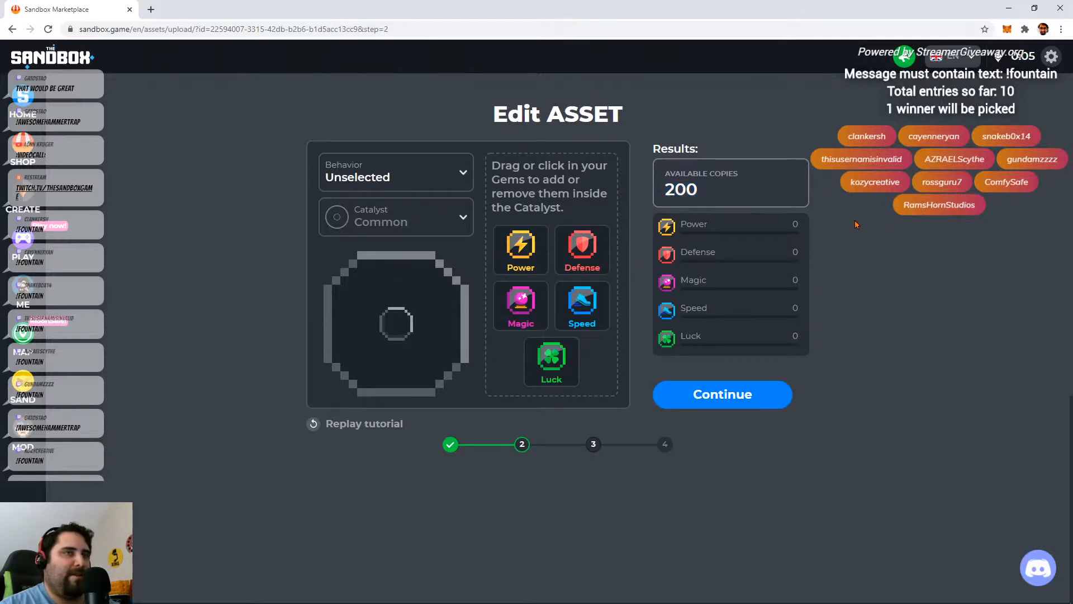
{"action": "left_click", "coordinate": [678, 408]}
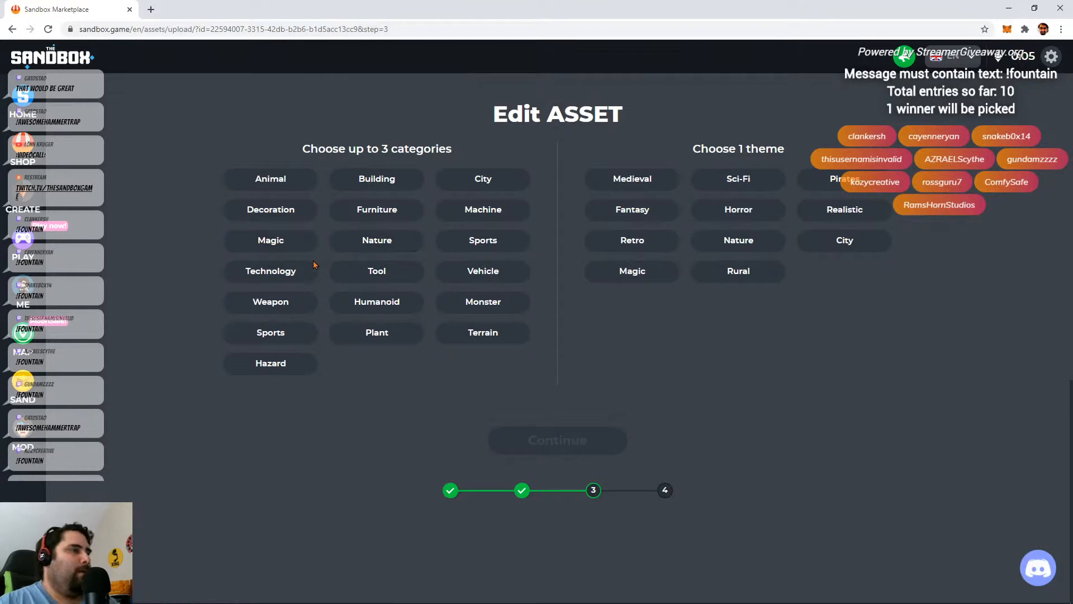
- Assign the categories Hazard, Machine and Decoration with the Medieval theme, and continue to the asset summary
{"action": "left_click", "coordinate": [298, 366]}
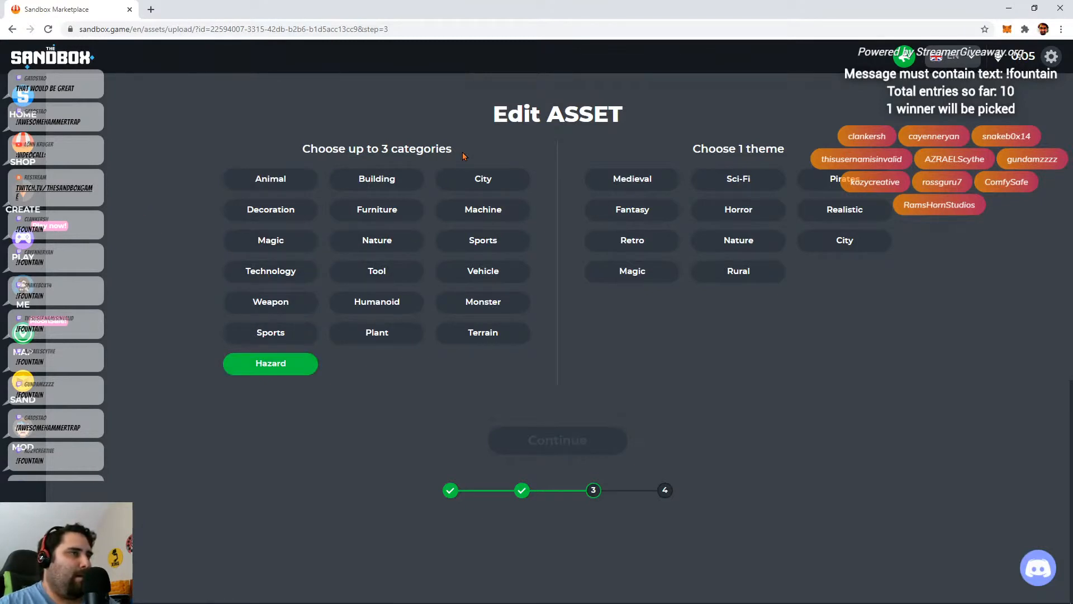
{"action": "left_click", "coordinate": [476, 223]}
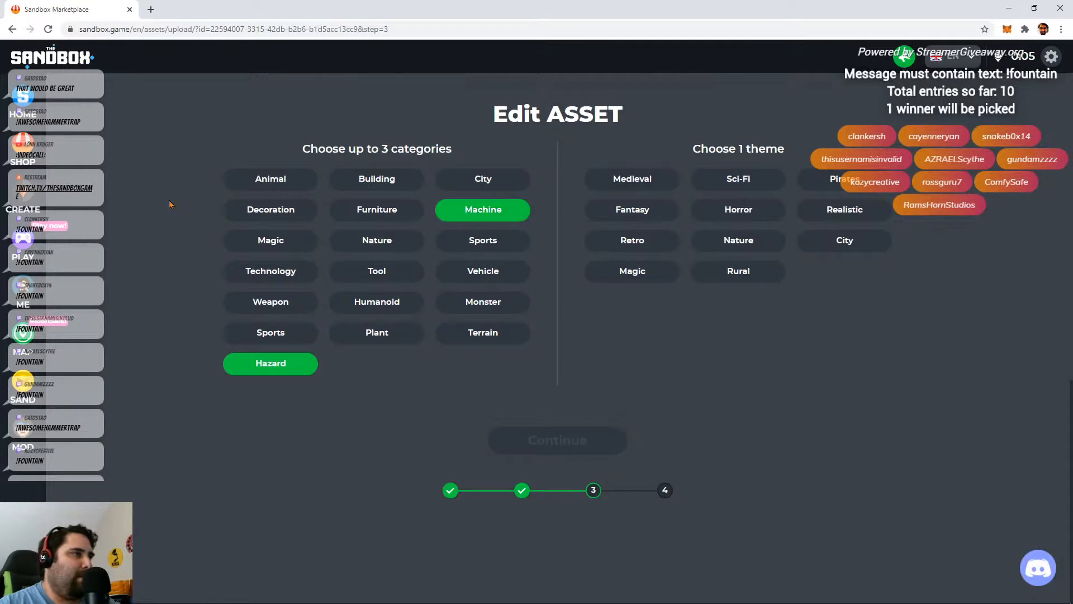
{"action": "left_click", "coordinate": [263, 216]}
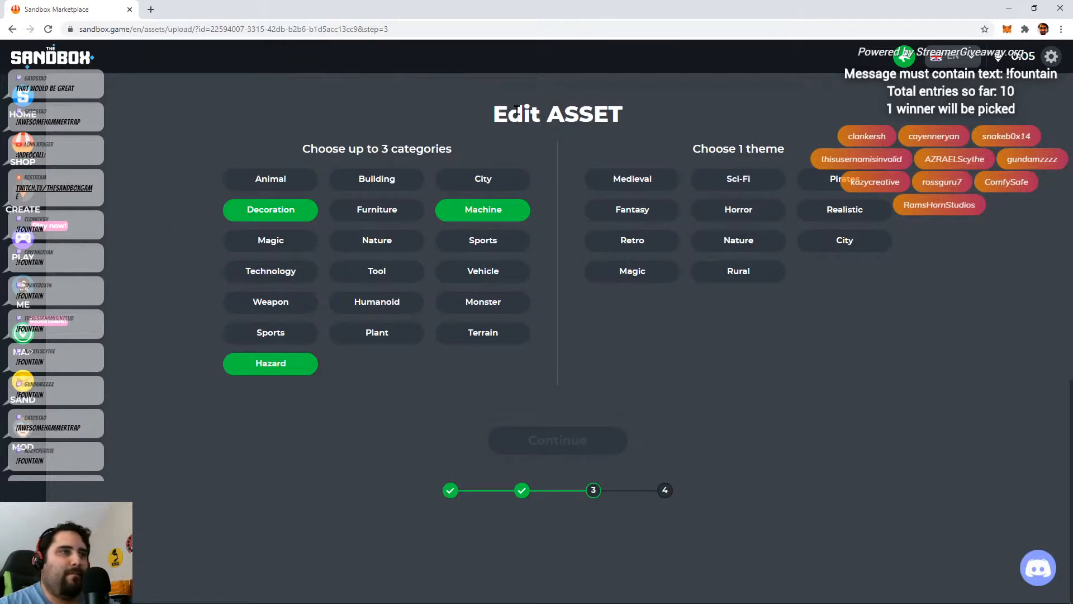
{"action": "left_click", "coordinate": [638, 176]}
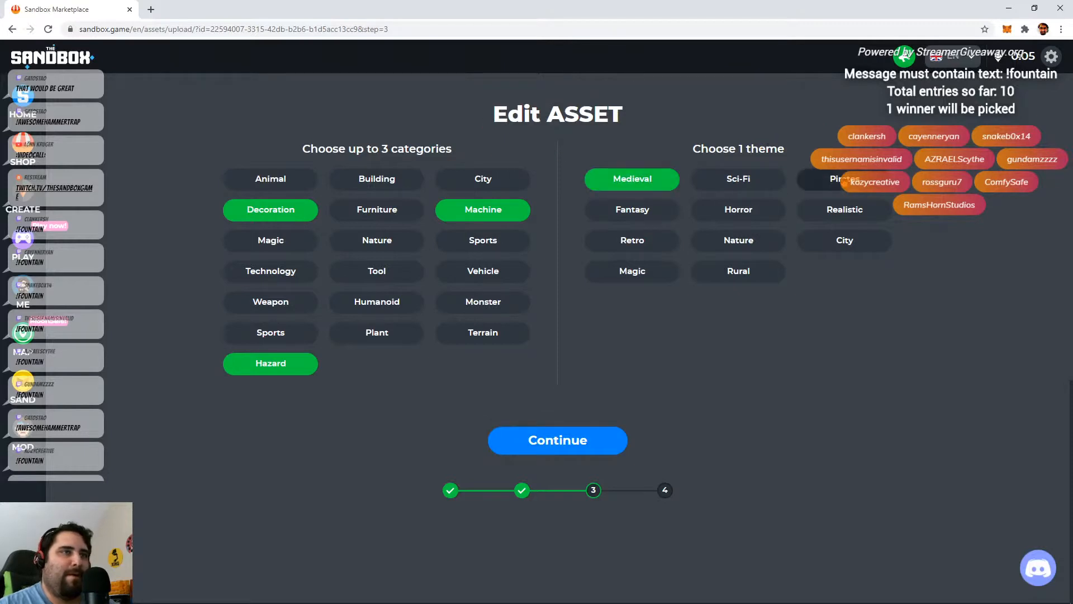
{"action": "left_click", "coordinate": [606, 446]}
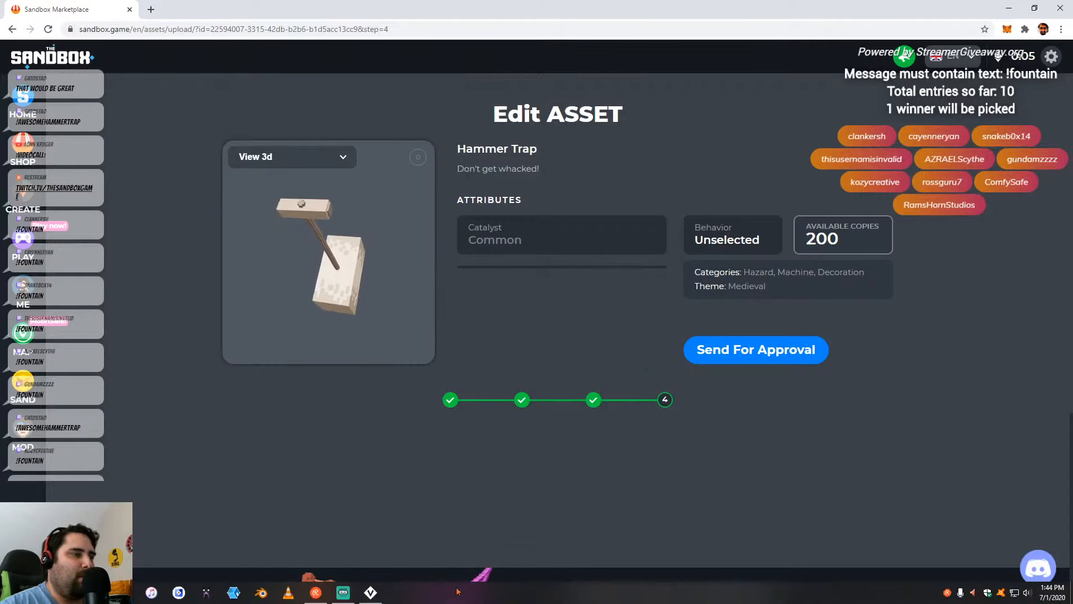
- Switch to VoxEdit and close it, saving the changes to swing axe.vxr, and close the Marketplace page
{"action": "left_click", "coordinate": [369, 592]}
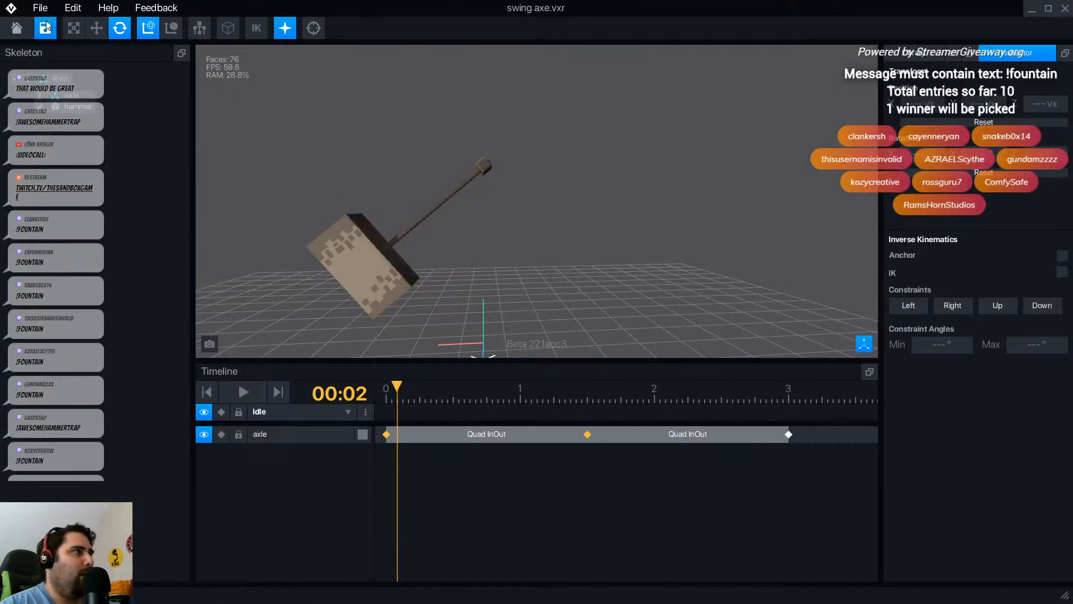
{"action": "left_click", "coordinate": [1065, 8]}
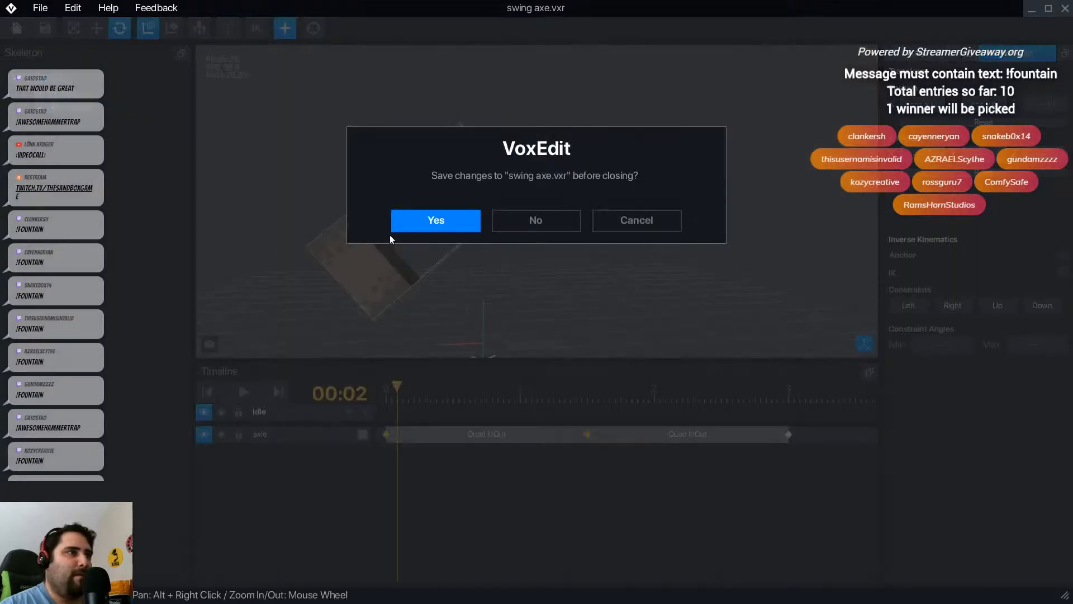
{"action": "left_click", "coordinate": [405, 227]}
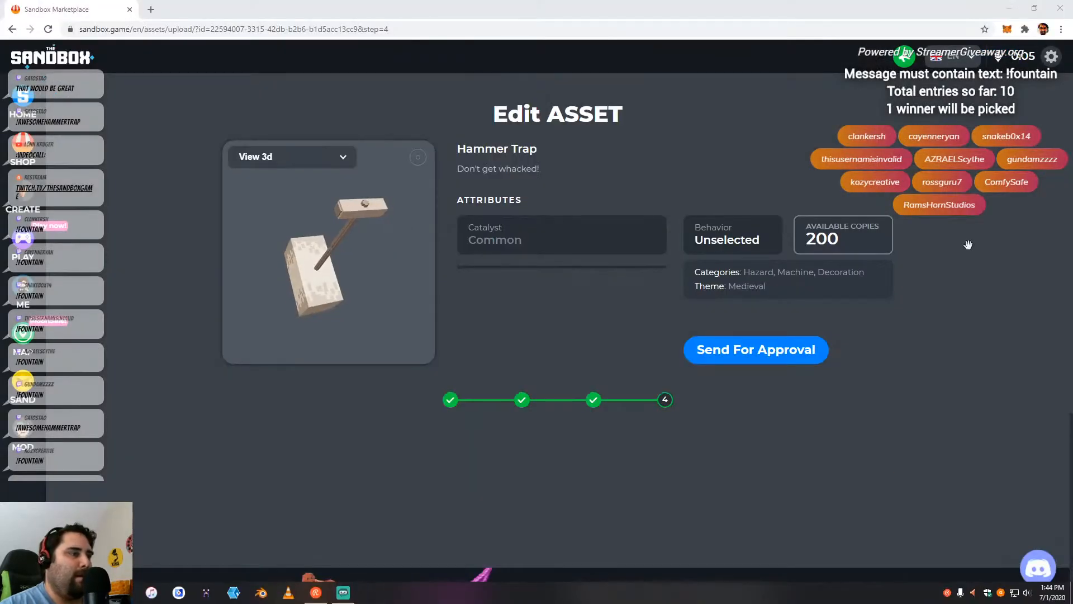
{"action": "left_click", "coordinate": [130, 10]}
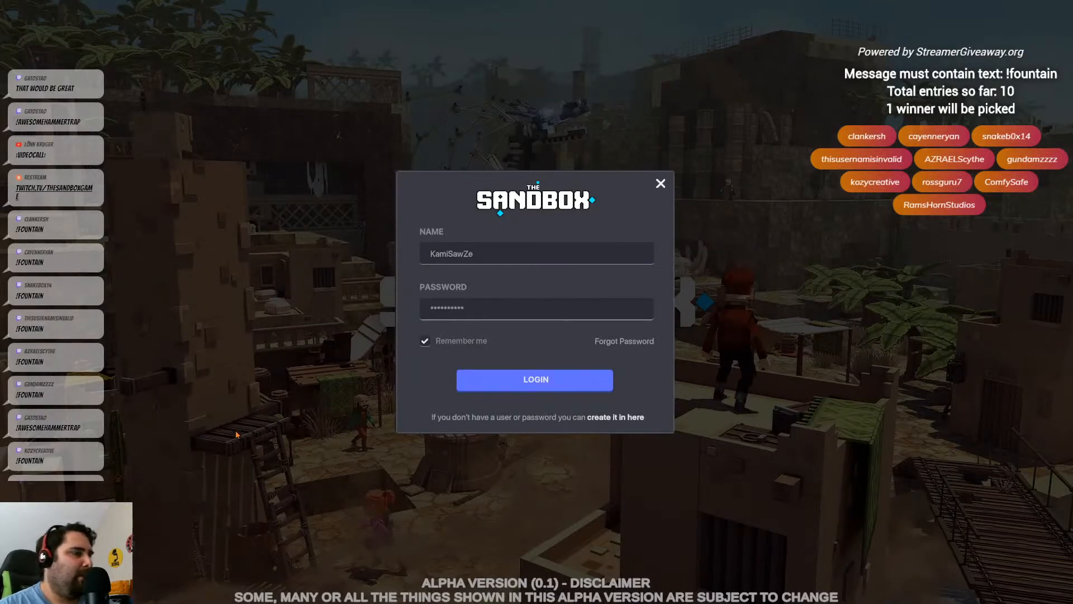
- Log in with the remembered account and create a 1x1 experience named "hammertrap" with the default theme
{"action": "left_click", "coordinate": [545, 386]}
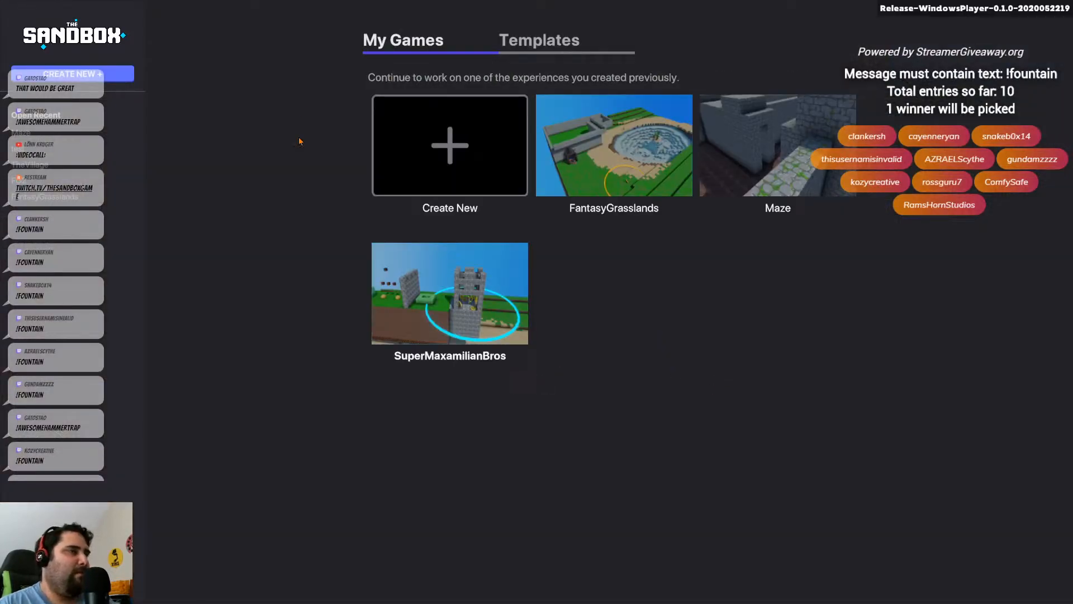
{"action": "left_click", "coordinate": [457, 143]}
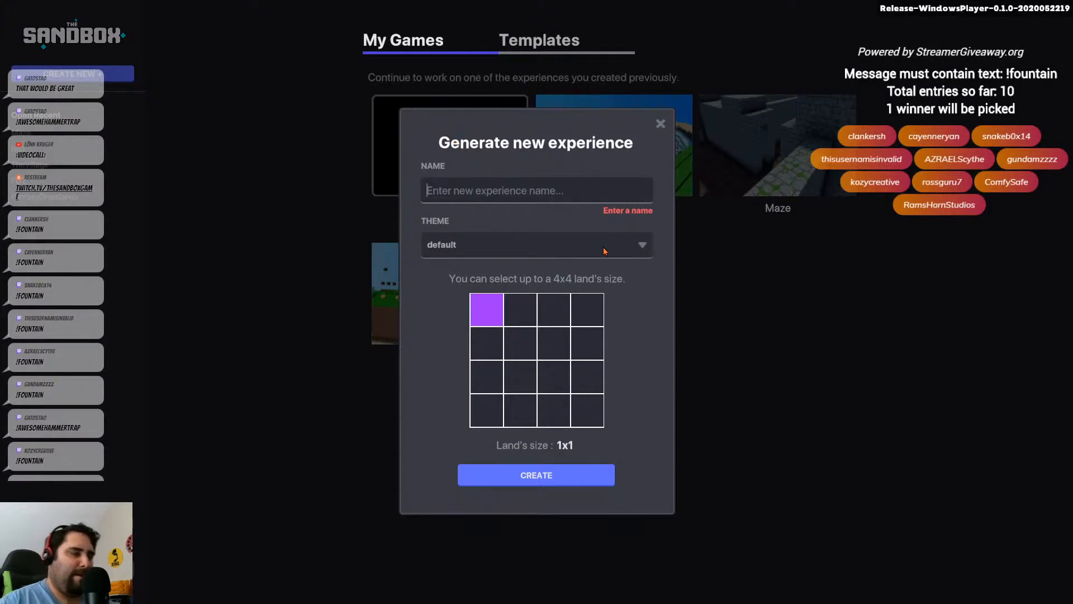
{"action": "type", "text": "hamme"}
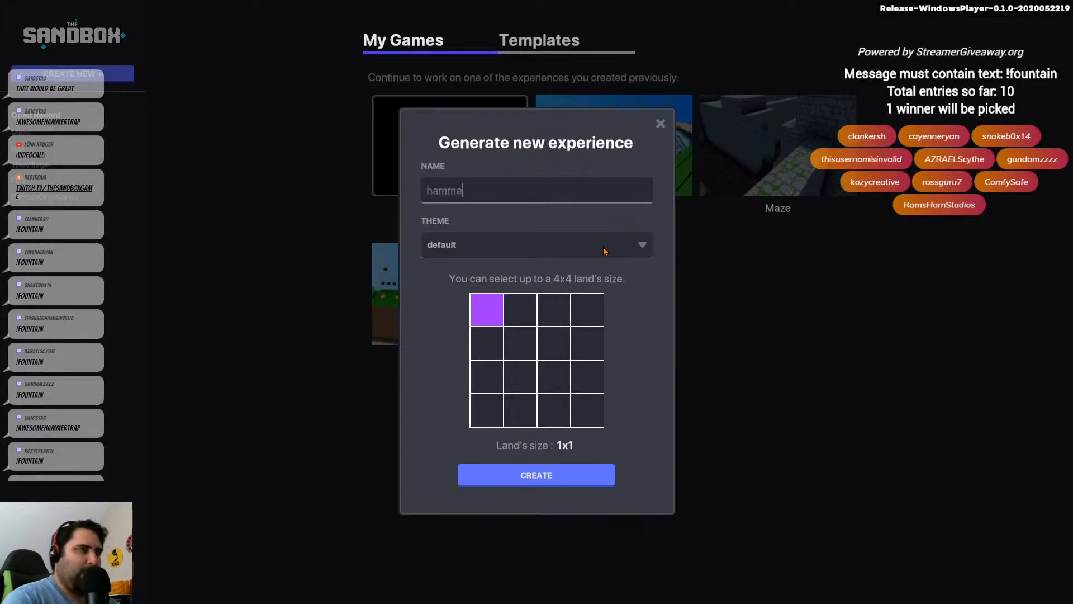
{"action": "type", "text": "rtrap"}
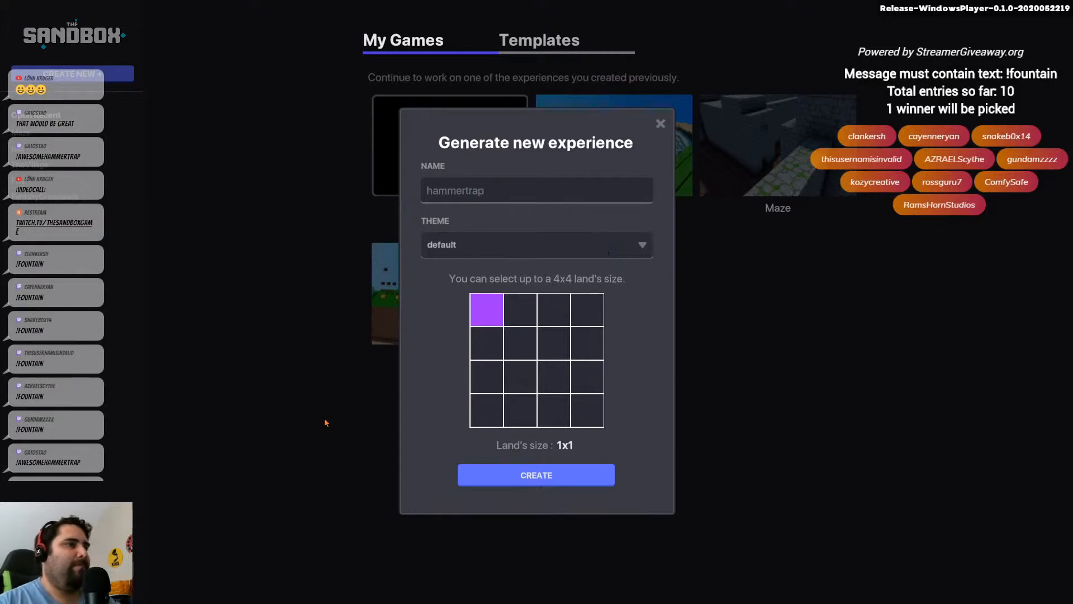
{"action": "left_click", "coordinate": [560, 475]}
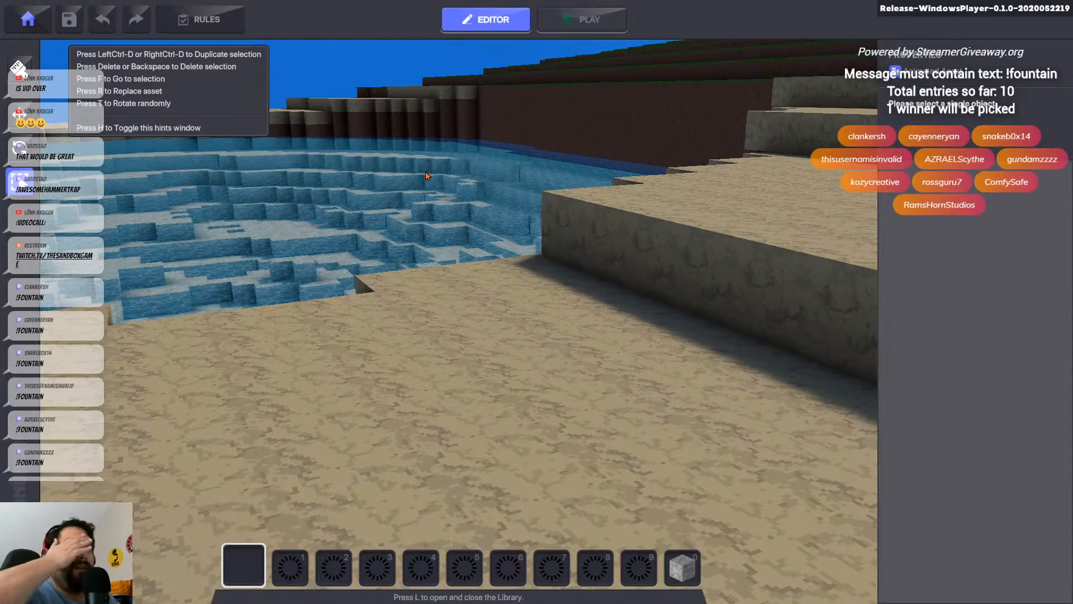
- Search the asset library for "ham" and assign the Hammer Trap to hotbar slot 1
{"action": "key", "text": "l"}
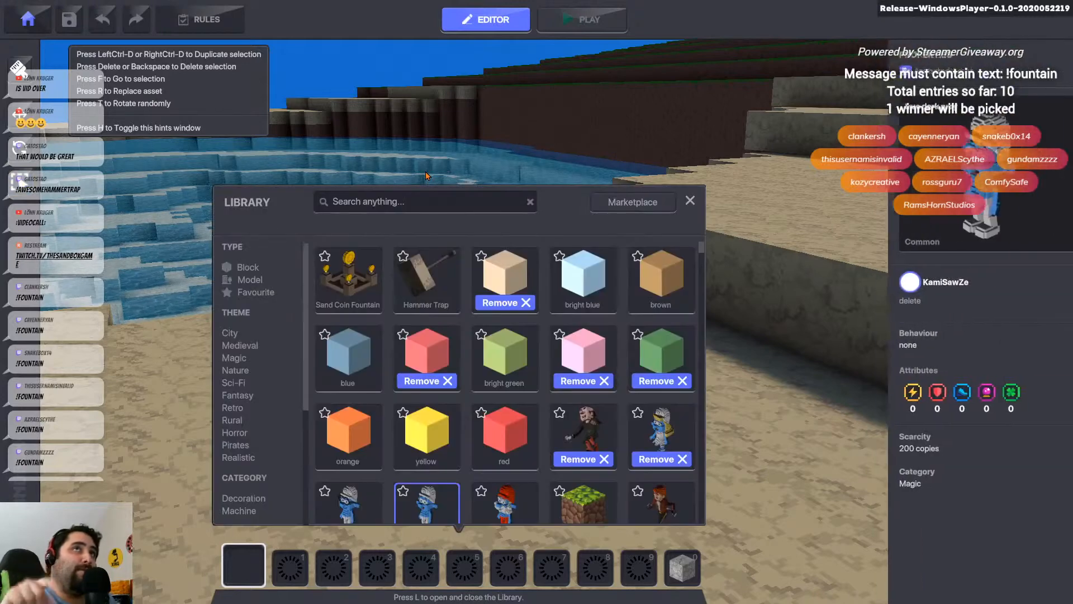
{"action": "left_click", "coordinate": [435, 437]}
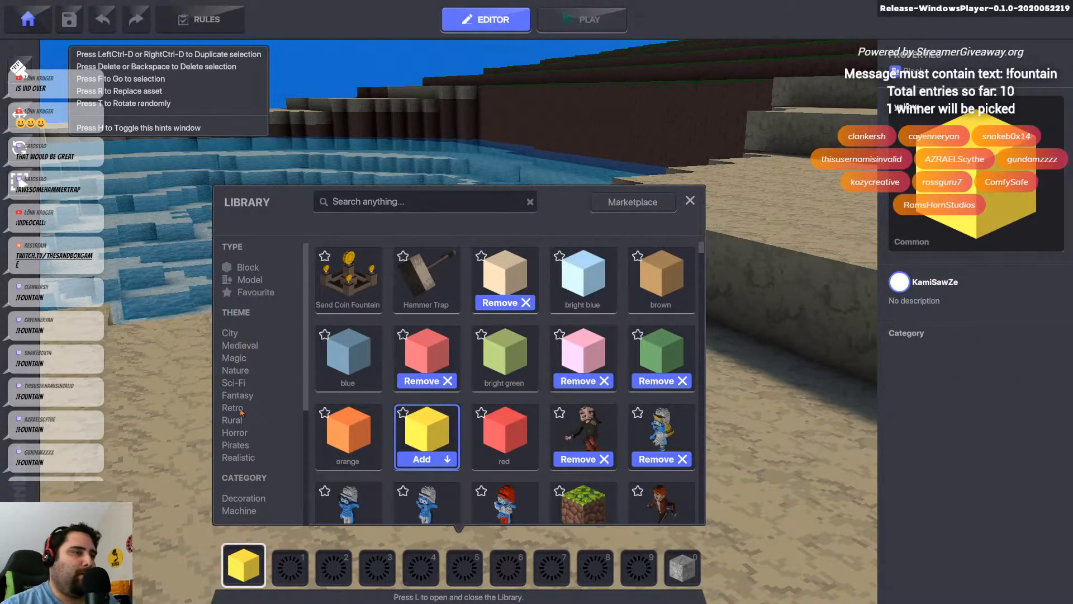
{"action": "scroll", "coordinate": [643, 447], "scroll_direction": "down", "scroll_amount": 10}
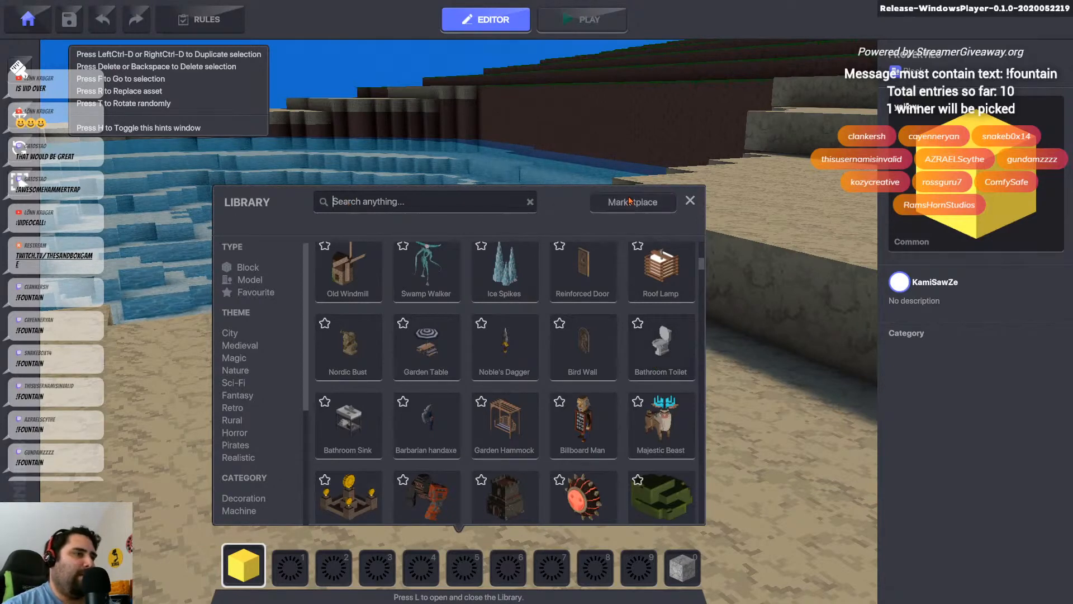
{"action": "type", "text": "h"}
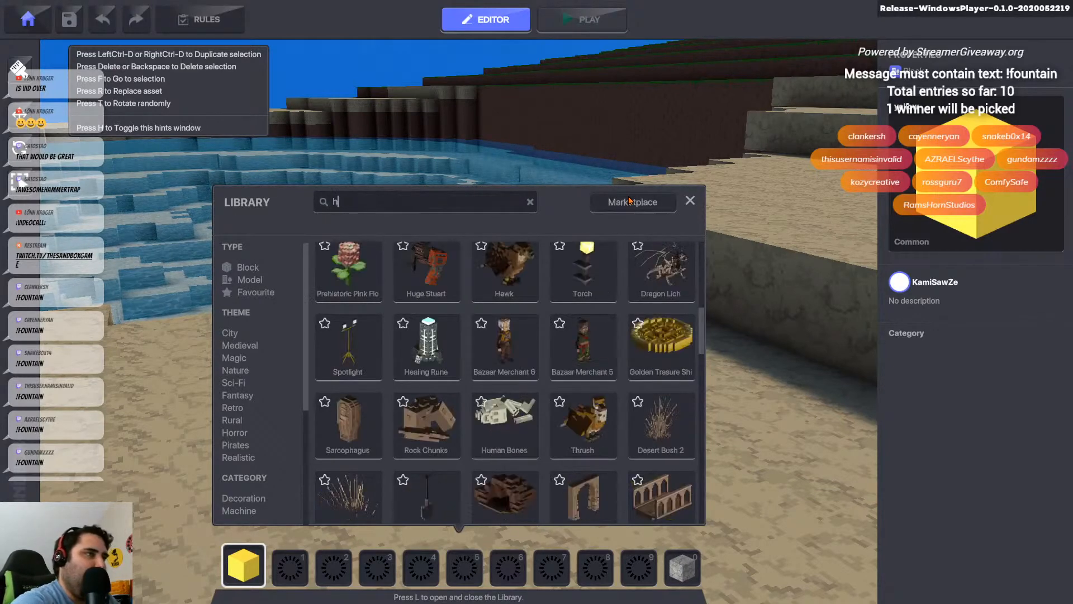
{"action": "type", "text": "am"}
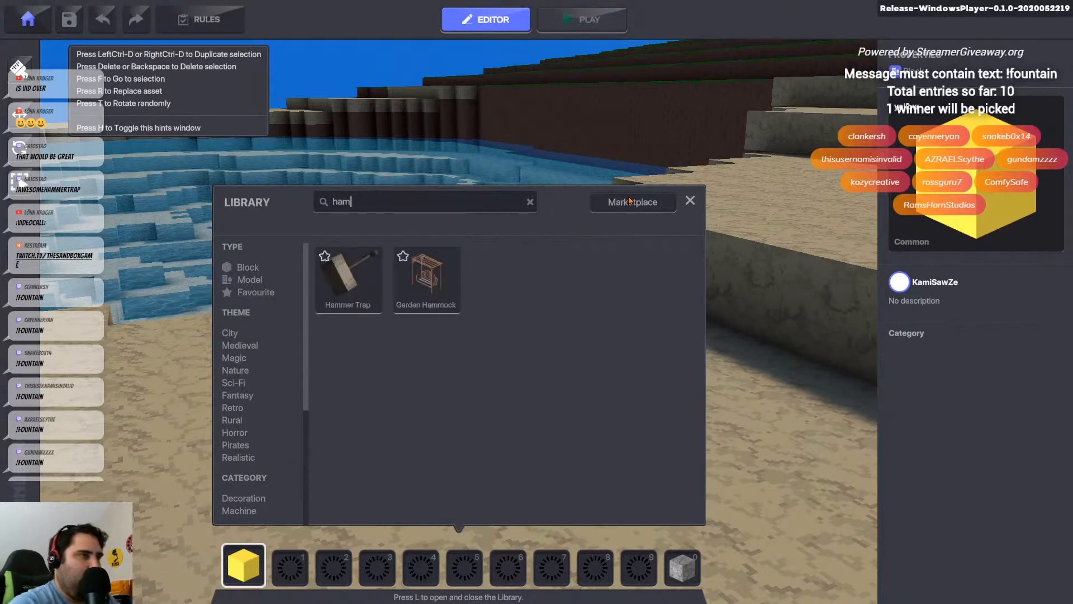
{"action": "left_click_drag", "start_coordinate": [358, 307], "coordinate": [289, 566]}
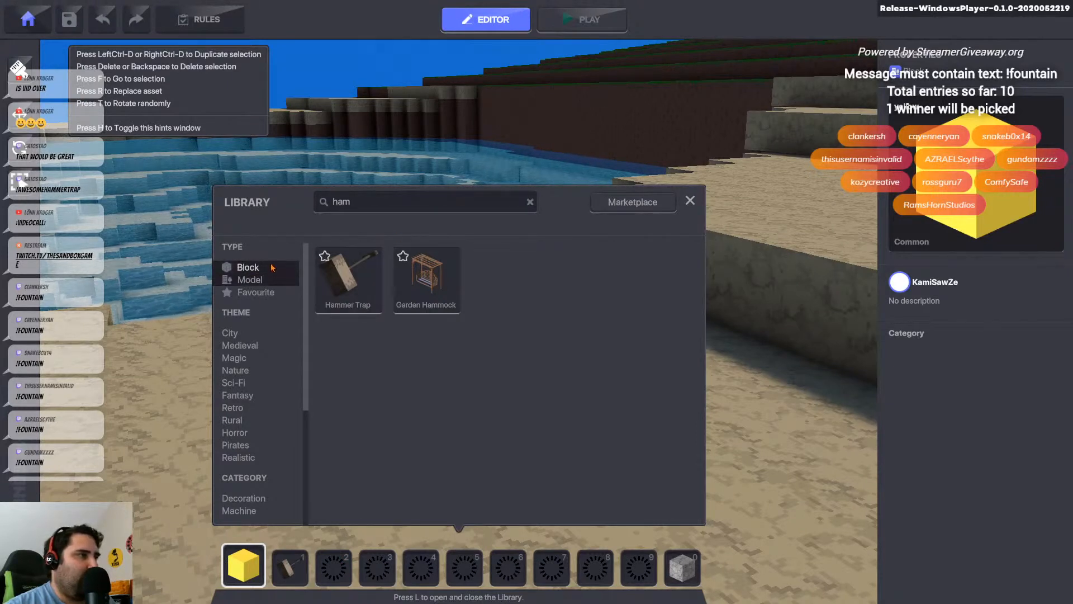
- Show all blocks in the library and assign Lava, Brown Bricks, the starred Cobblestone and Metal Block to hotbar slots 2 to 5
{"action": "left_click", "coordinate": [247, 267]}
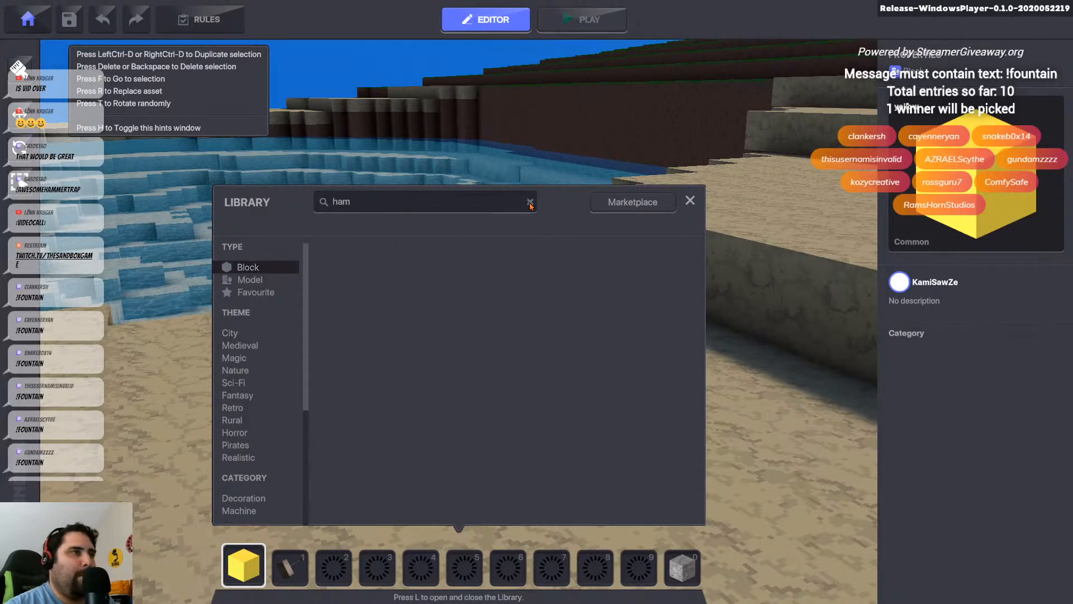
{"action": "left_click", "coordinate": [530, 202]}
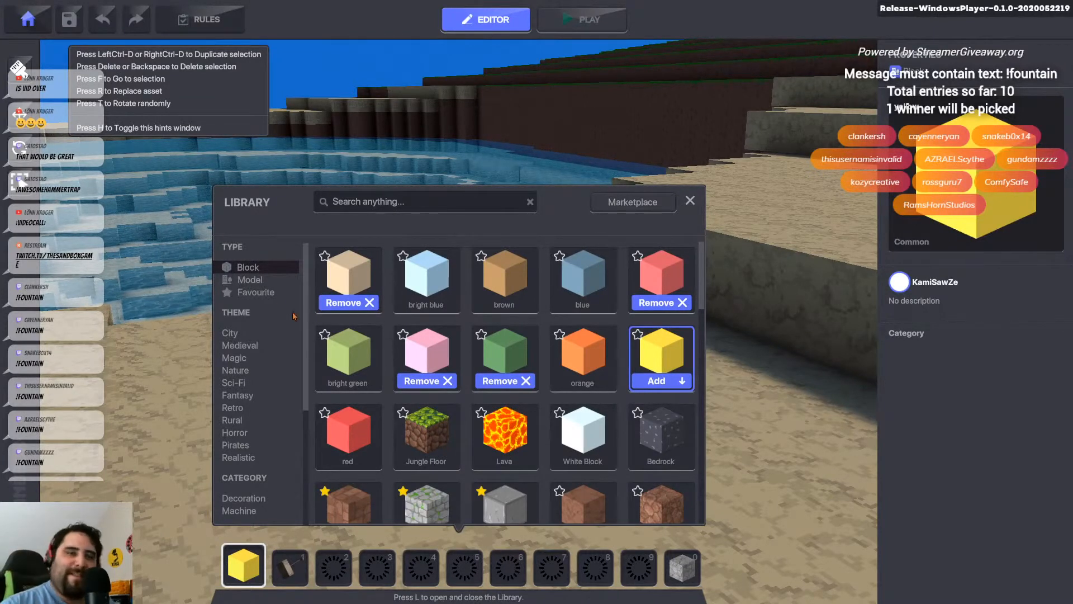
{"action": "left_click_drag", "start_coordinate": [493, 436], "coordinate": [334, 568]}
{"action": "left_click_drag", "start_coordinate": [349, 503], "coordinate": [377, 566]}
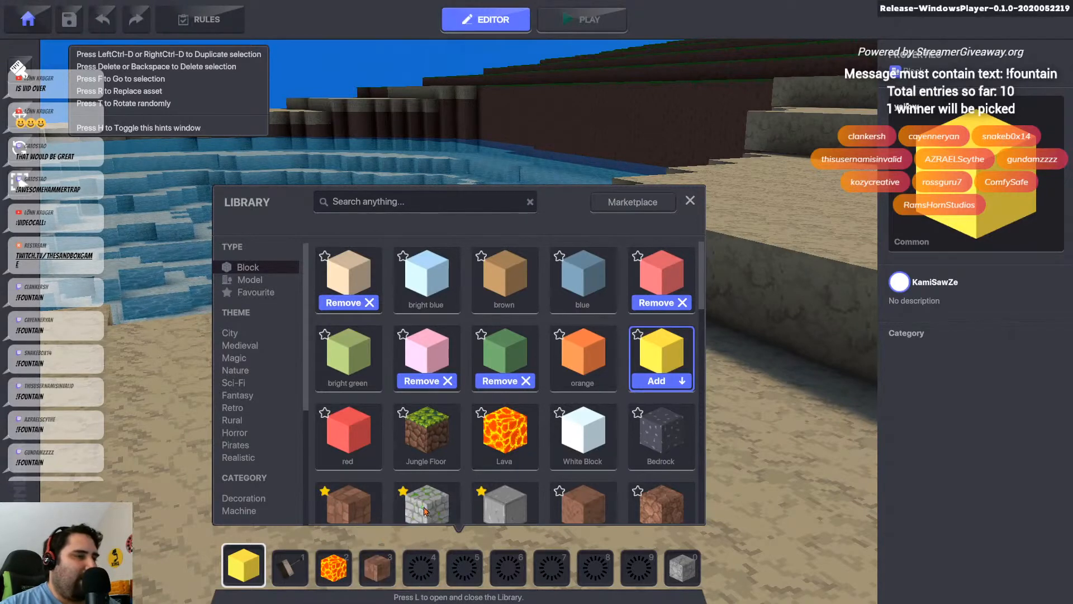
{"action": "left_click_drag", "start_coordinate": [427, 503], "coordinate": [421, 568]}
{"action": "left_click_drag", "start_coordinate": [504, 503], "coordinate": [464, 568]}
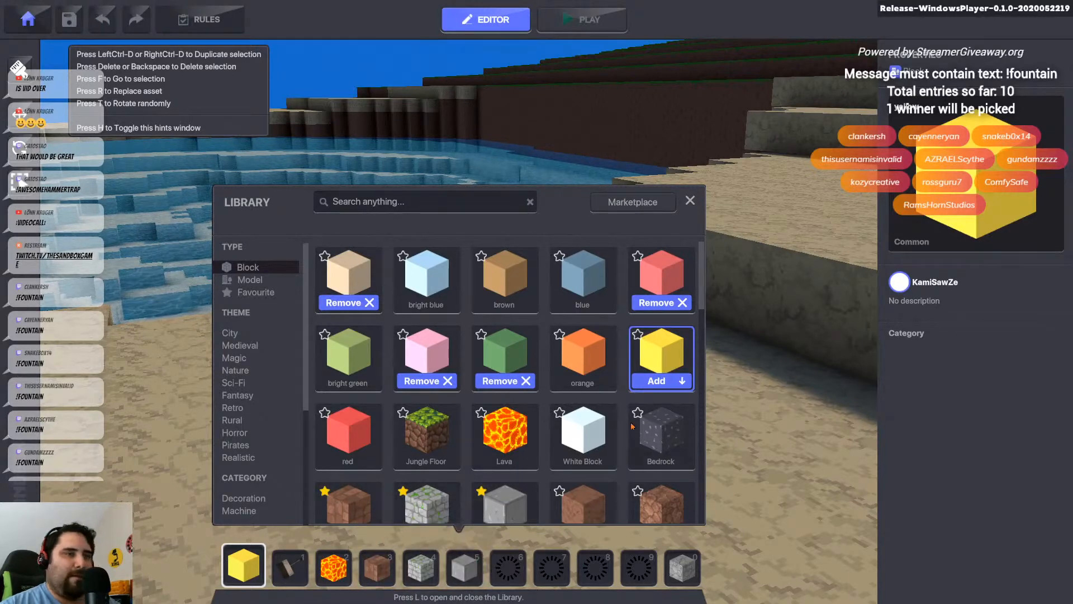
- Assign the Stone Bricks, Solified Lava and Bedrock blocks to hotbar slots 6, 7 and 8
{"action": "scroll", "coordinate": [475, 403], "scroll_direction": "down", "scroll_amount": 4}
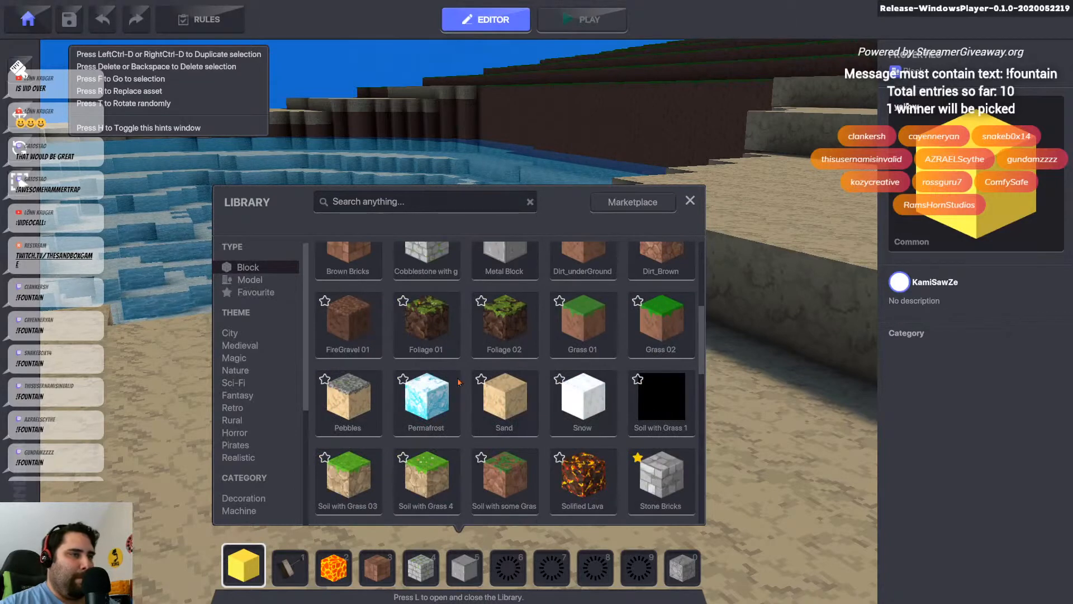
{"action": "scroll", "coordinate": [678, 494], "scroll_direction": "up", "scroll_amount": 3}
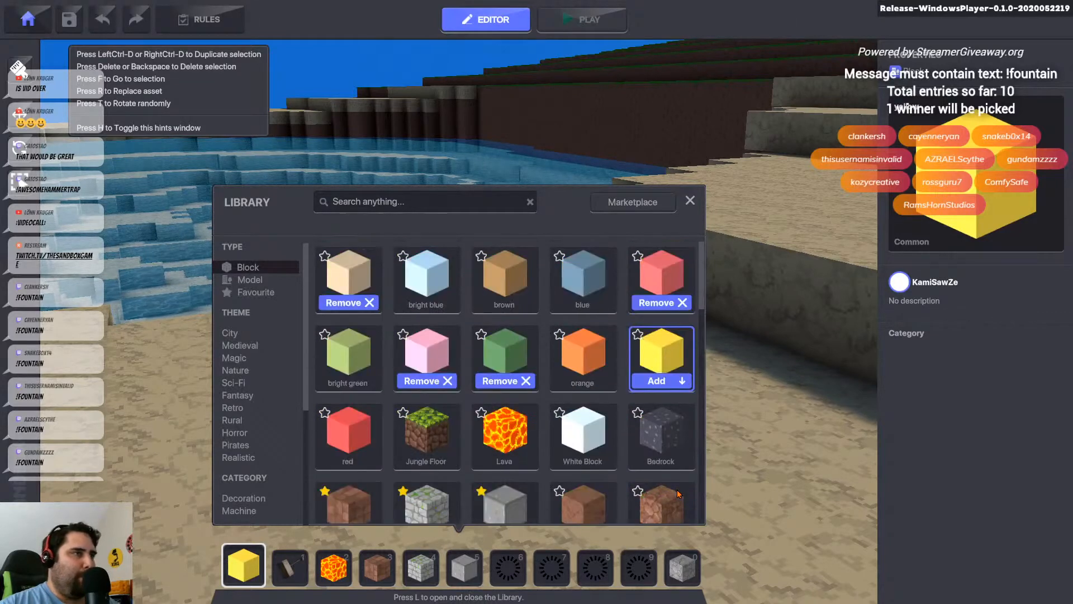
{"action": "scroll", "coordinate": [678, 494], "scroll_direction": "down", "scroll_amount": 5}
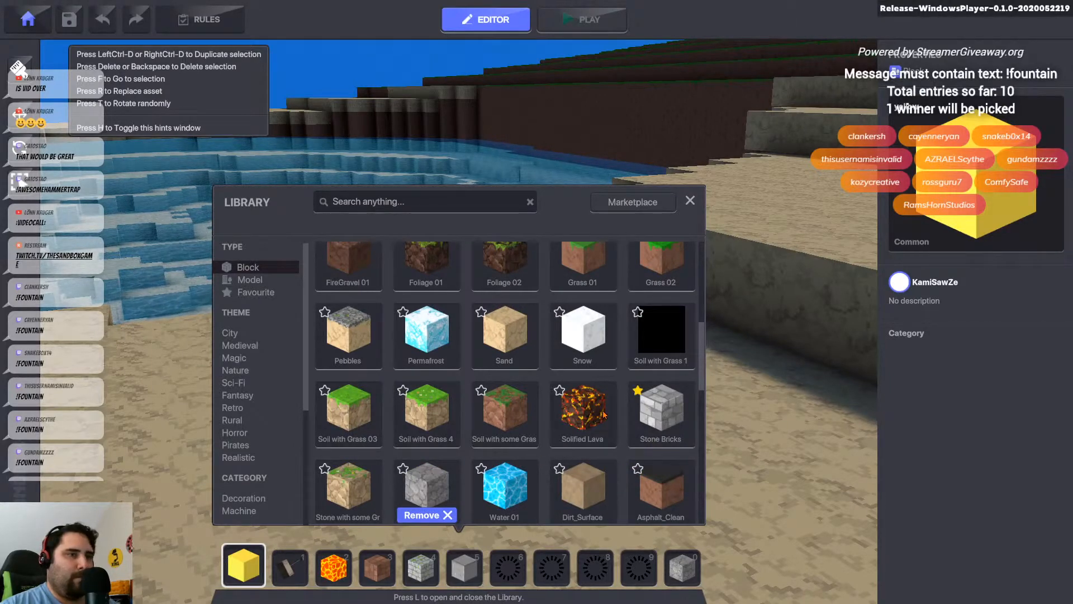
{"action": "scroll", "coordinate": [604, 415], "scroll_direction": "down", "scroll_amount": 2}
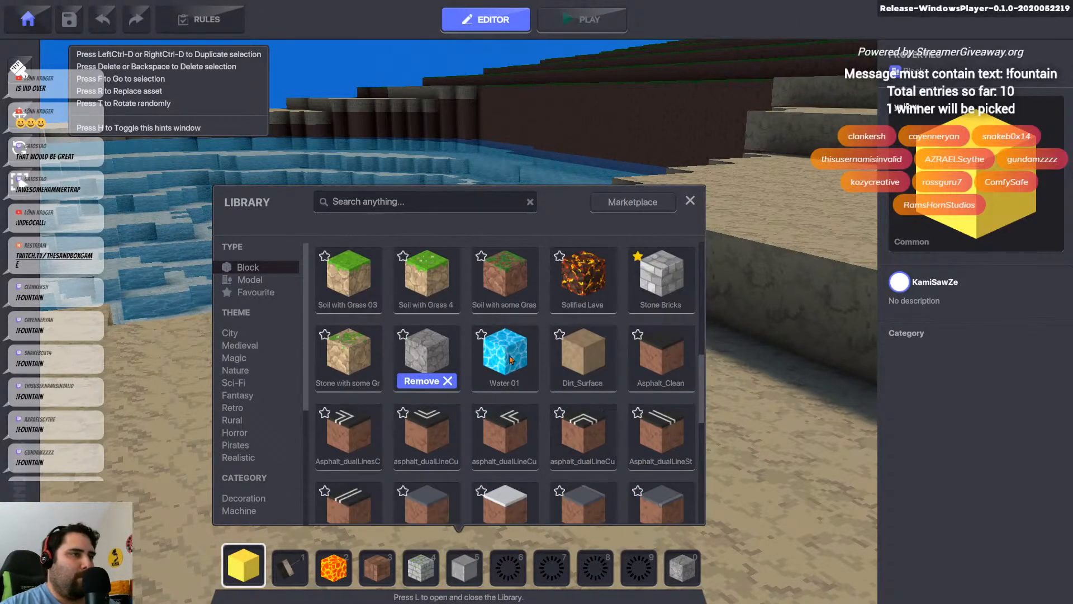
{"action": "scroll", "coordinate": [545, 422], "scroll_direction": "down", "scroll_amount": 5}
{"action": "scroll", "coordinate": [542, 431], "scroll_direction": "down", "scroll_amount": 1}
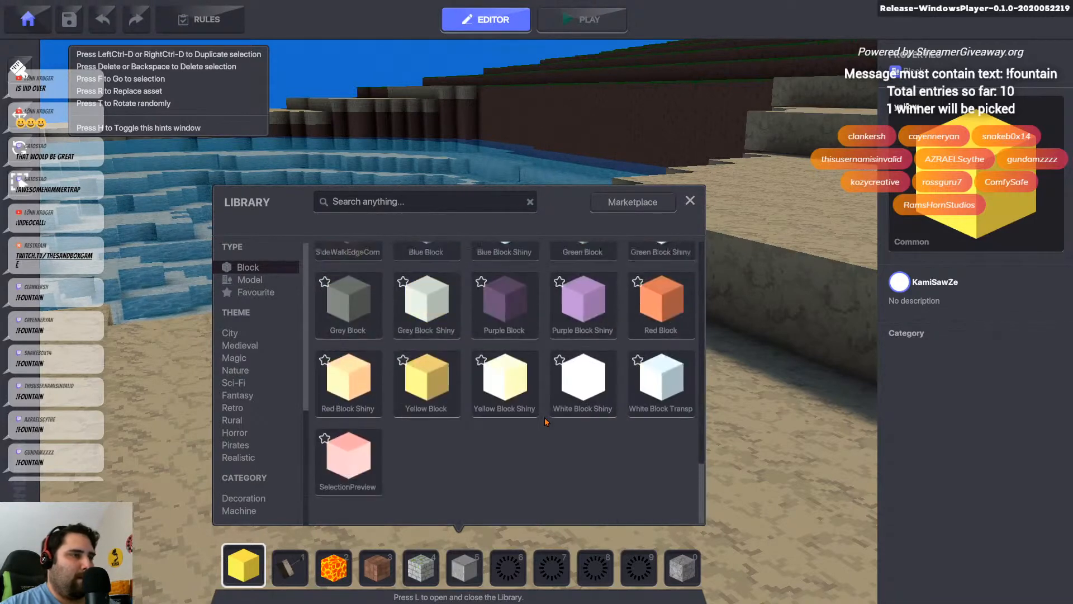
{"action": "scroll", "coordinate": [510, 472], "scroll_direction": "up", "scroll_amount": 2}
{"action": "scroll", "coordinate": [478, 470], "scroll_direction": "up", "scroll_amount": 6}
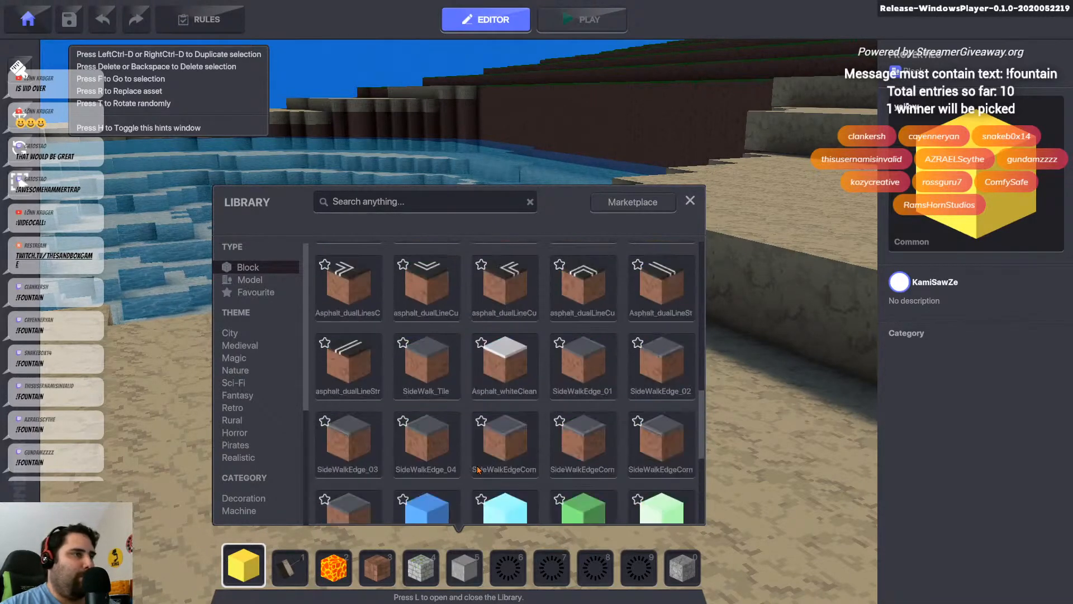
{"action": "scroll", "coordinate": [478, 470], "scroll_direction": "down", "scroll_amount": 2}
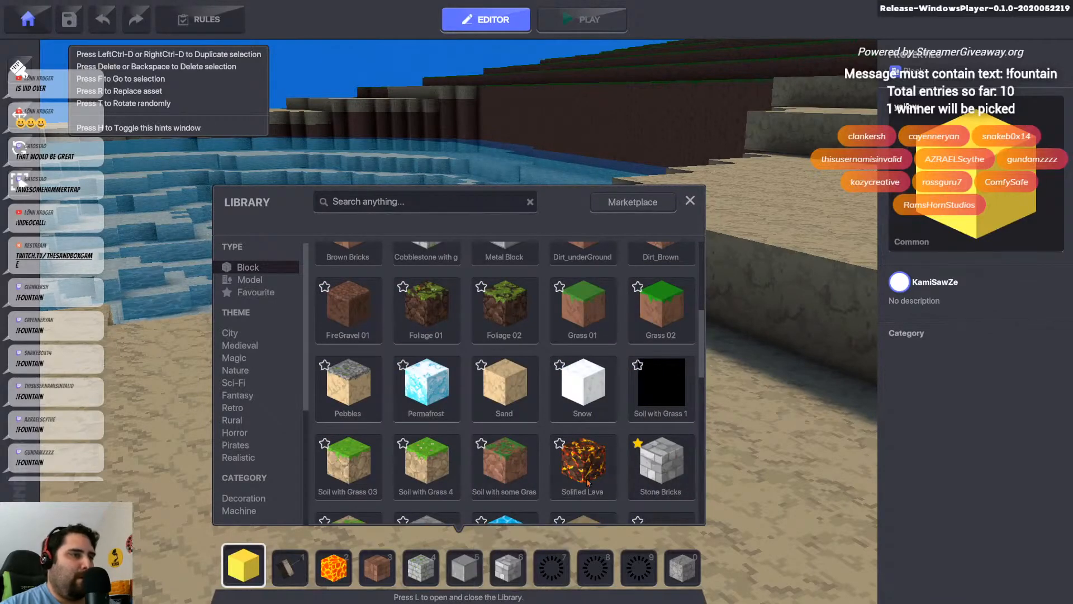
{"action": "left_click_drag", "start_coordinate": [584, 475], "coordinate": [557, 558]}
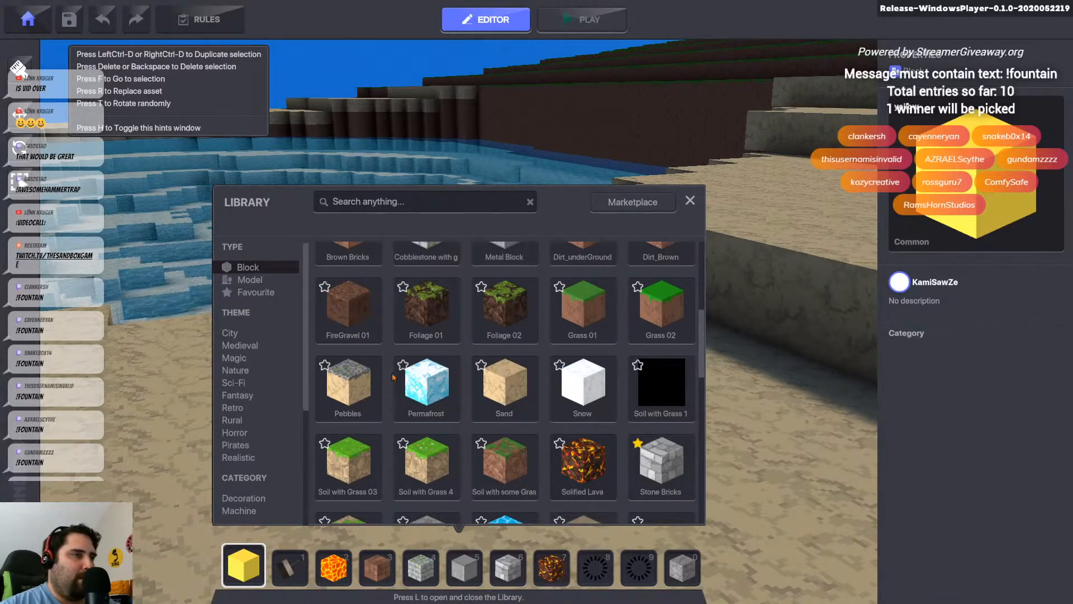
{"action": "scroll", "coordinate": [630, 443], "scroll_direction": "up", "scroll_amount": 3}
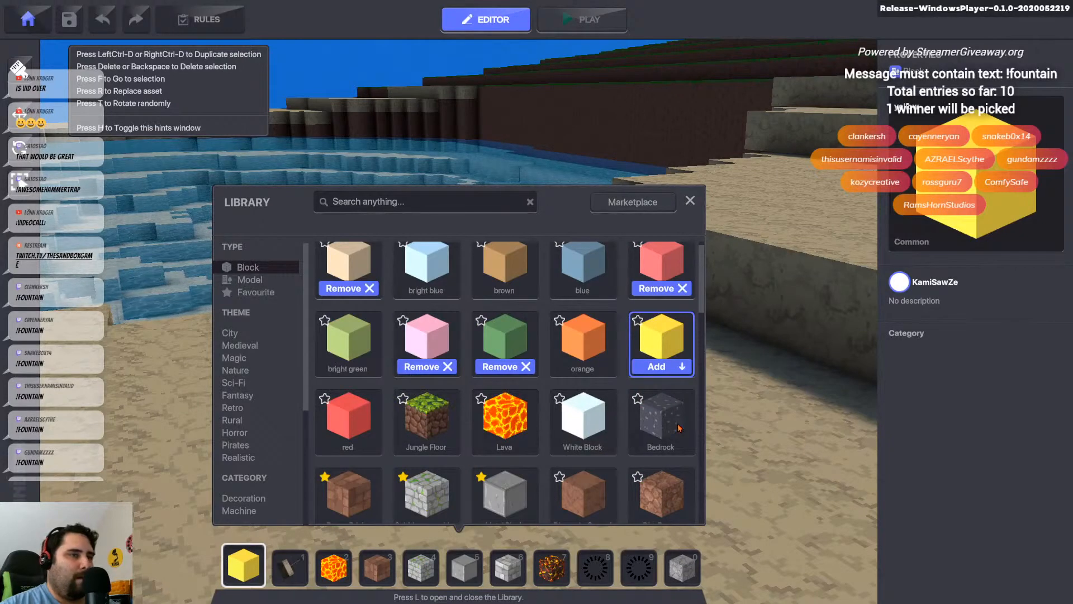
{"action": "left_click_drag", "start_coordinate": [659, 425], "coordinate": [594, 565]}
- Search the library for "bridg" without the block filter and assign two bridge models to hotbar slots 9 and 0
{"action": "scroll", "coordinate": [459, 422], "scroll_direction": "down", "scroll_amount": 2}
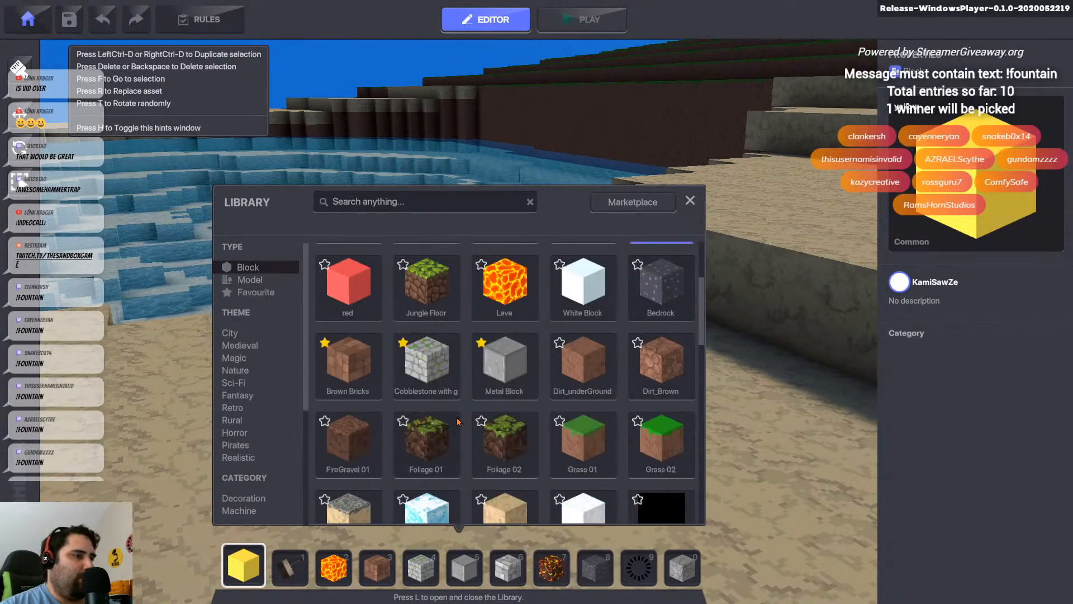
{"action": "scroll", "coordinate": [458, 422], "scroll_direction": "down", "scroll_amount": 3}
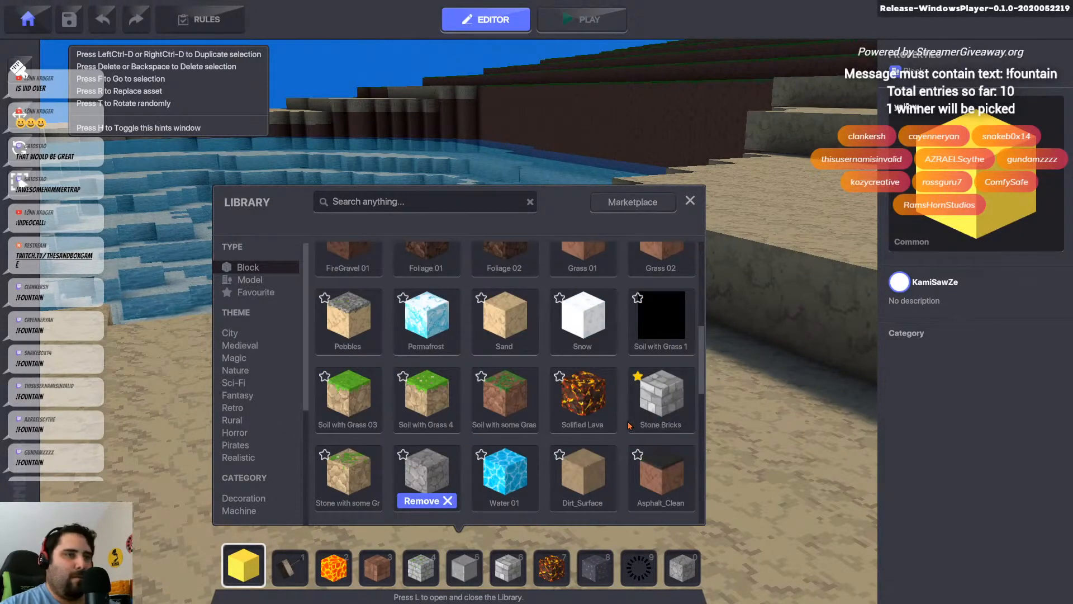
{"action": "scroll", "coordinate": [630, 425], "scroll_direction": "down", "scroll_amount": 4}
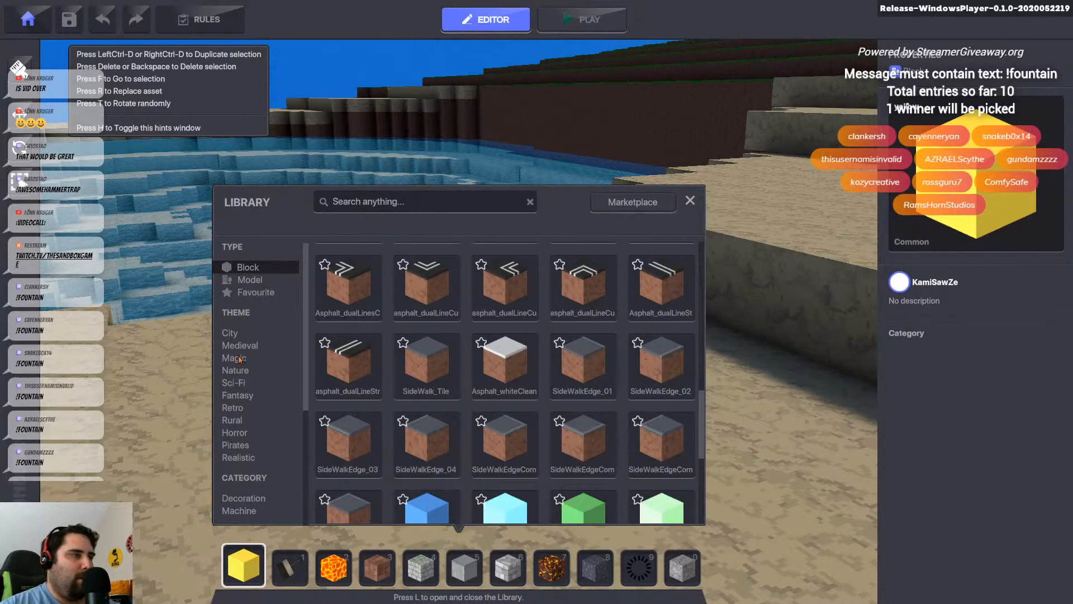
{"action": "left_click", "coordinate": [407, 202]}
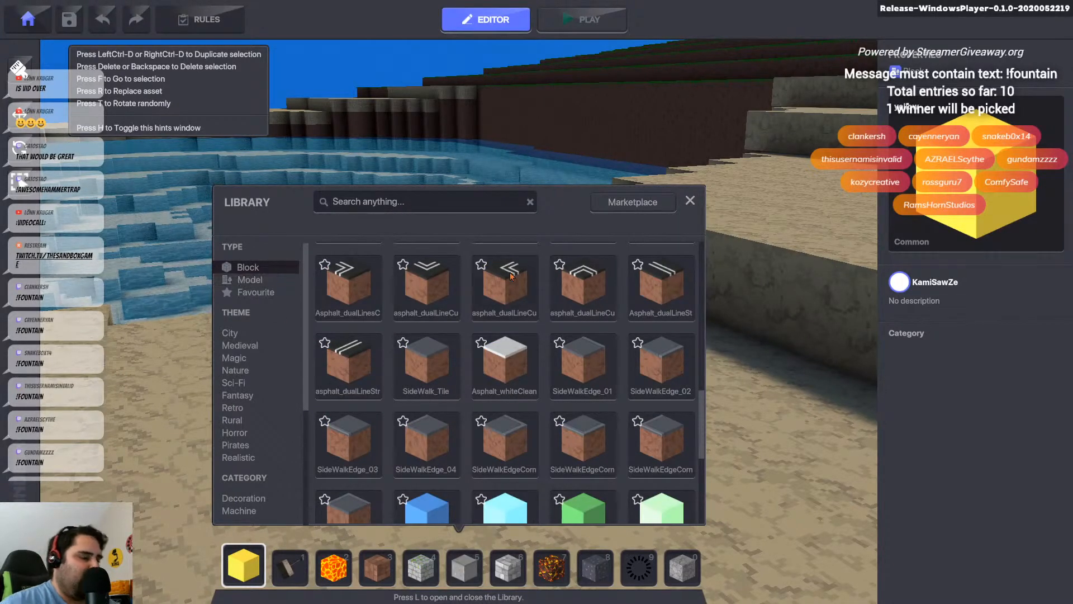
{"action": "type", "text": "bridg"}
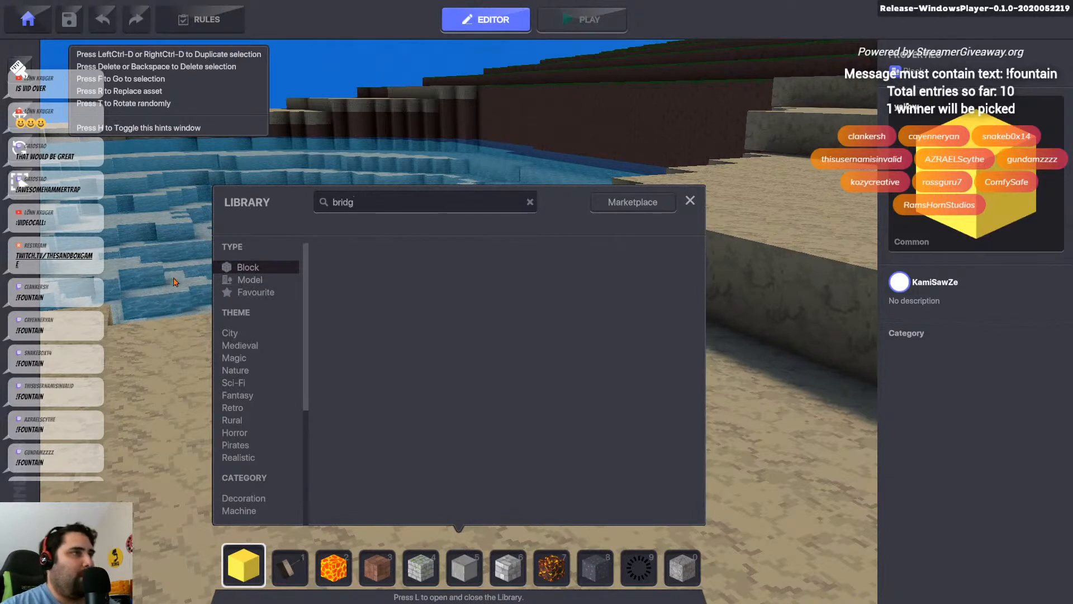
{"action": "left_click", "coordinate": [248, 267]}
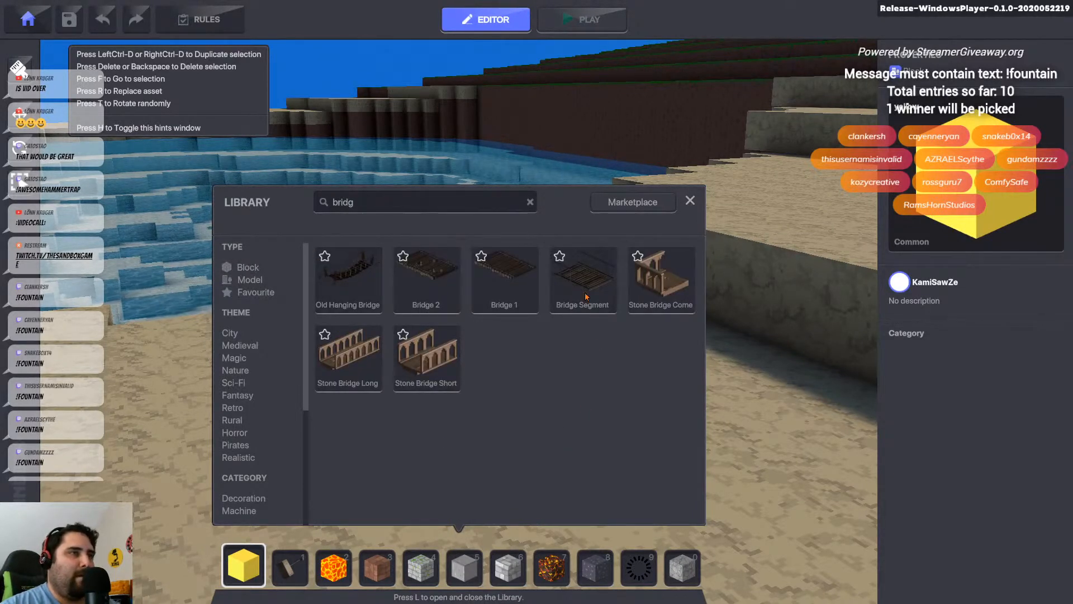
{"action": "left_click_drag", "start_coordinate": [505, 280], "coordinate": [639, 566]}
{"action": "left_click_drag", "start_coordinate": [695, 516], "coordinate": [682, 569]}
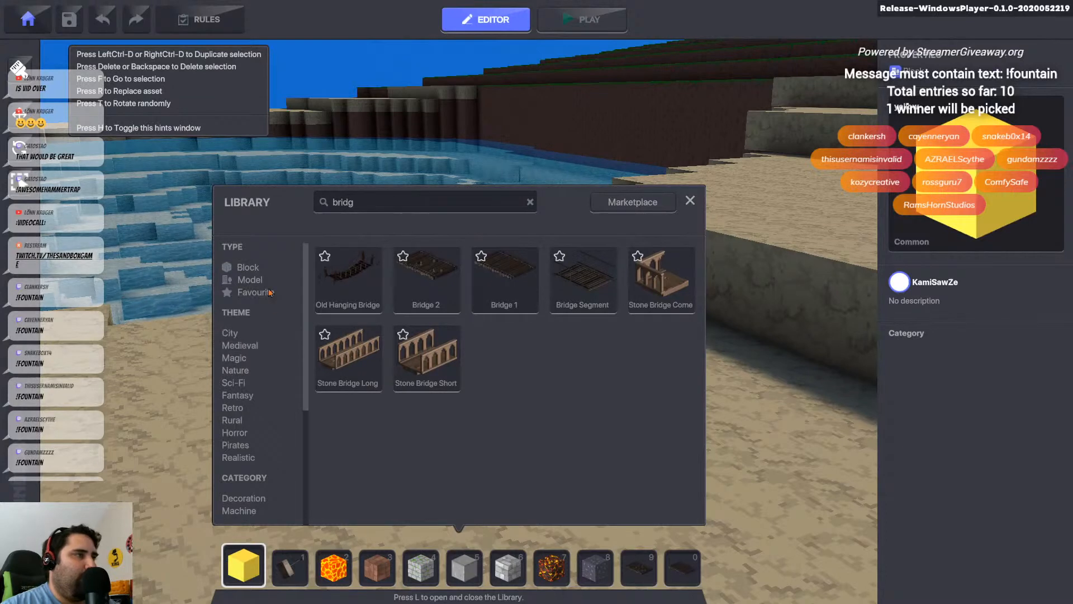
- Search the library for "jet", put Adventurer Jet in the first hotbar slot, and close the library
{"action": "left_click", "coordinate": [364, 205]}
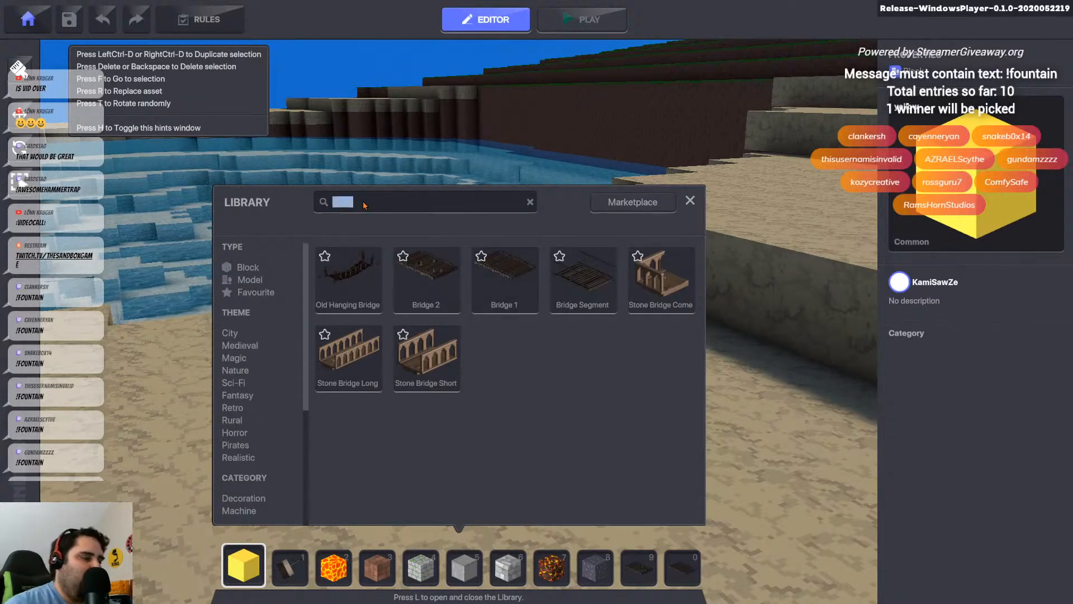
{"action": "type", "text": "jet"}
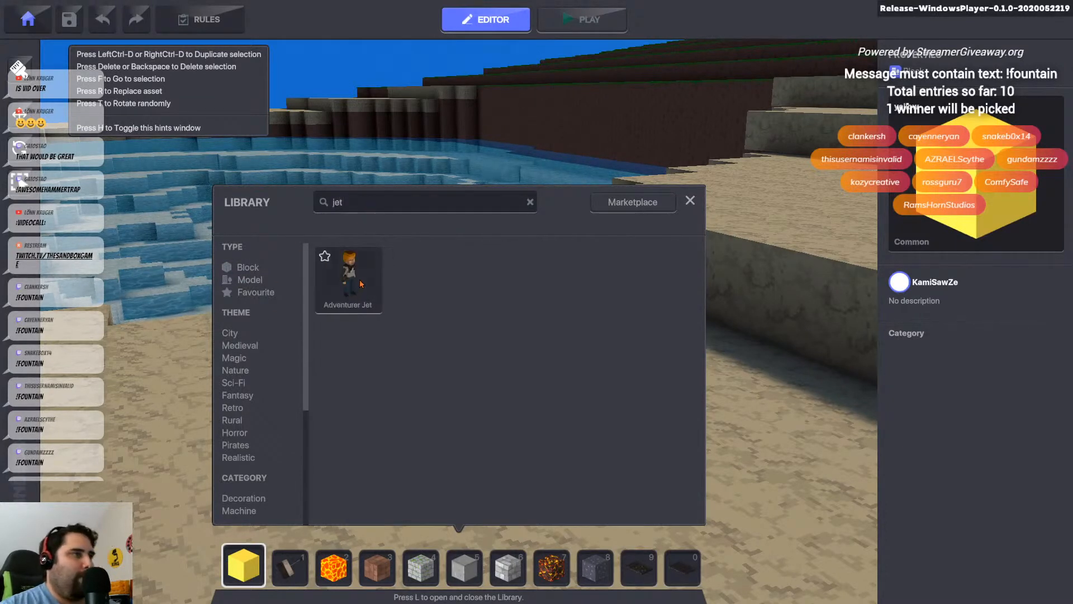
{"action": "left_click", "coordinate": [361, 264]}
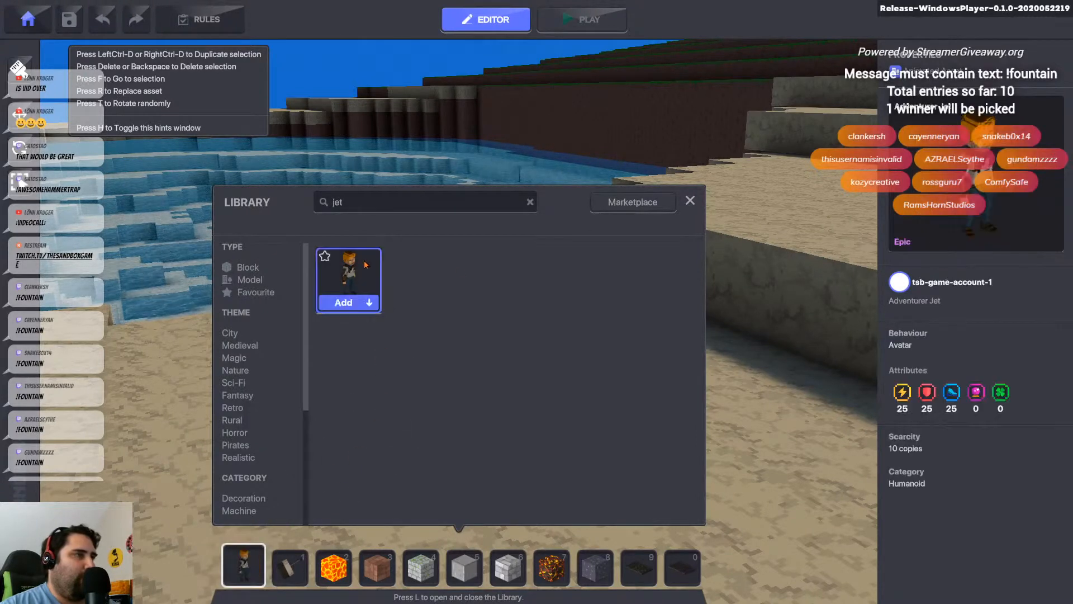
{"action": "left_click", "coordinate": [691, 201]}
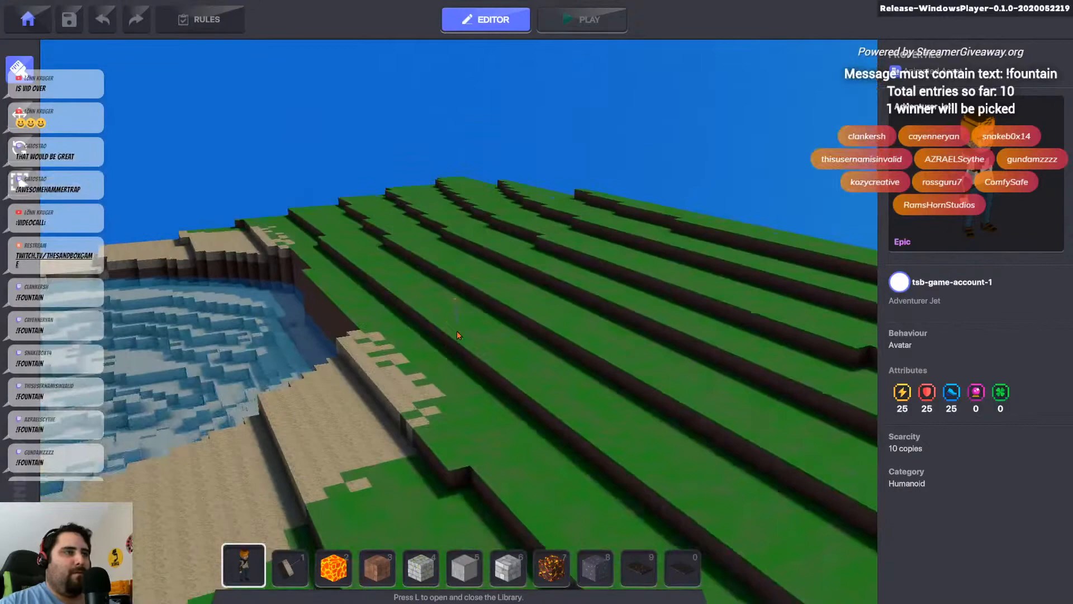
- Place the Adventurer Jet avatar on the grassy terraced slope beside the pool
{"action": "left_click", "coordinate": [582, 405]}
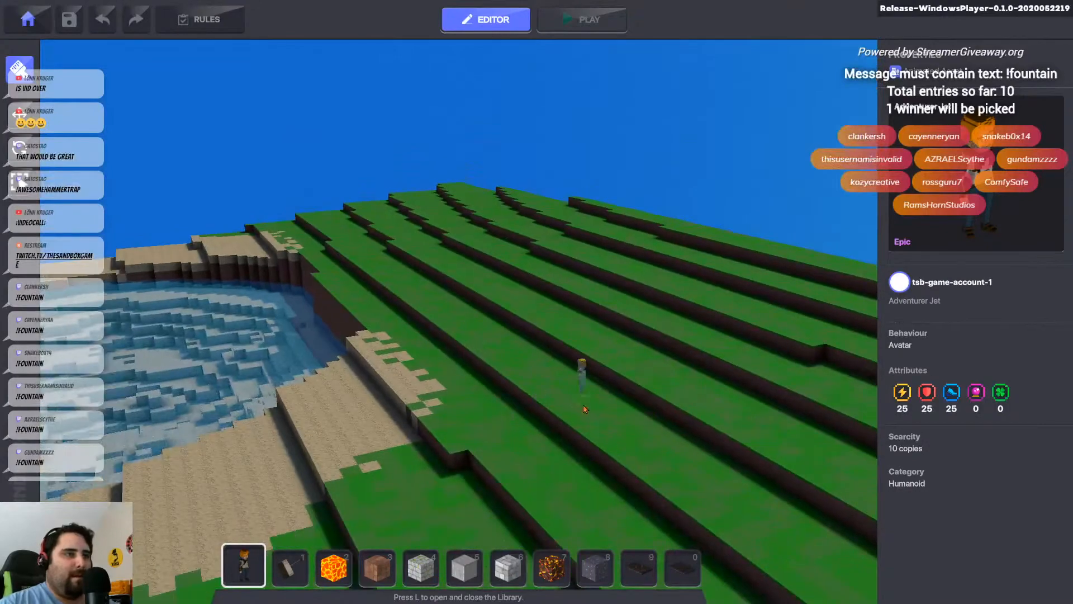
{"action": "middle_click_drag", "start_coordinate": [399, 366], "coordinate": [638, 306]}
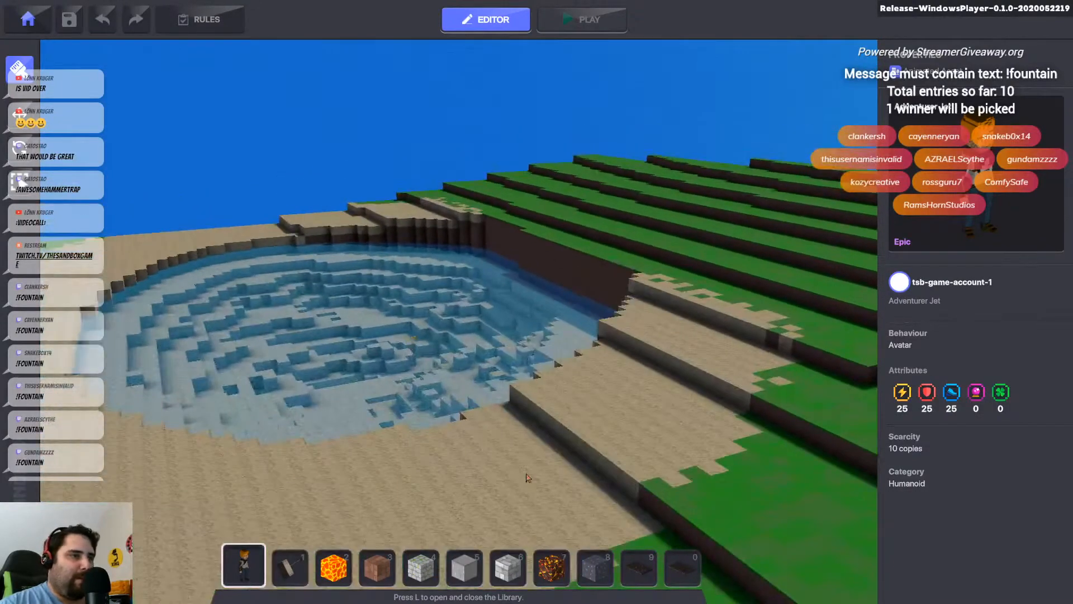
- Cover the central part of the pool with a large rectangle of Solified Lava blocks
{"action": "left_click", "coordinate": [552, 571]}
{"action": "mouse_move", "coordinate": [448, 447]}
{"action": "right_mouse_down"}
{"action": "mouse_move", "coordinate": [402, 430]}
{"action": "mouse_move", "coordinate": [456, 407]}
{"action": "right_mouse_up"}
{"action": "scroll", "coordinate": [455, 407], "scroll_direction": "down", "scroll_amount": 2}
{"action": "middle_click_drag", "start_coordinate": [456, 406], "coordinate": [606, 336]}
{"action": "scroll", "coordinate": [576, 321], "scroll_direction": "up", "scroll_amount": 2}
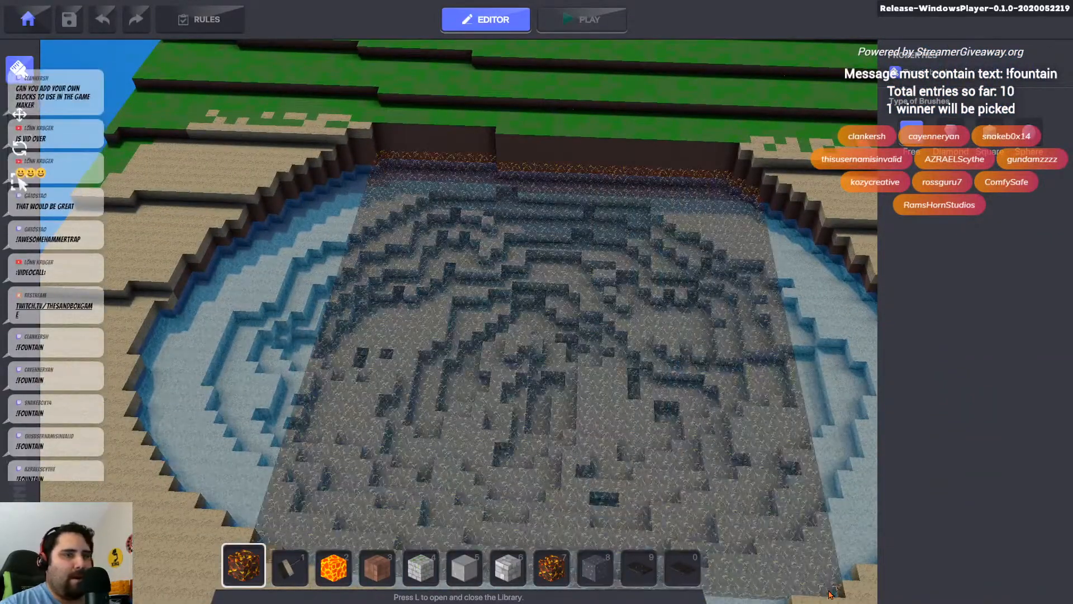
{"action": "left_click_drag", "start_coordinate": [830, 594], "coordinate": [831, 594]}
{"action": "right_click_drag", "start_coordinate": [458, 322], "coordinate": [591, 143]}
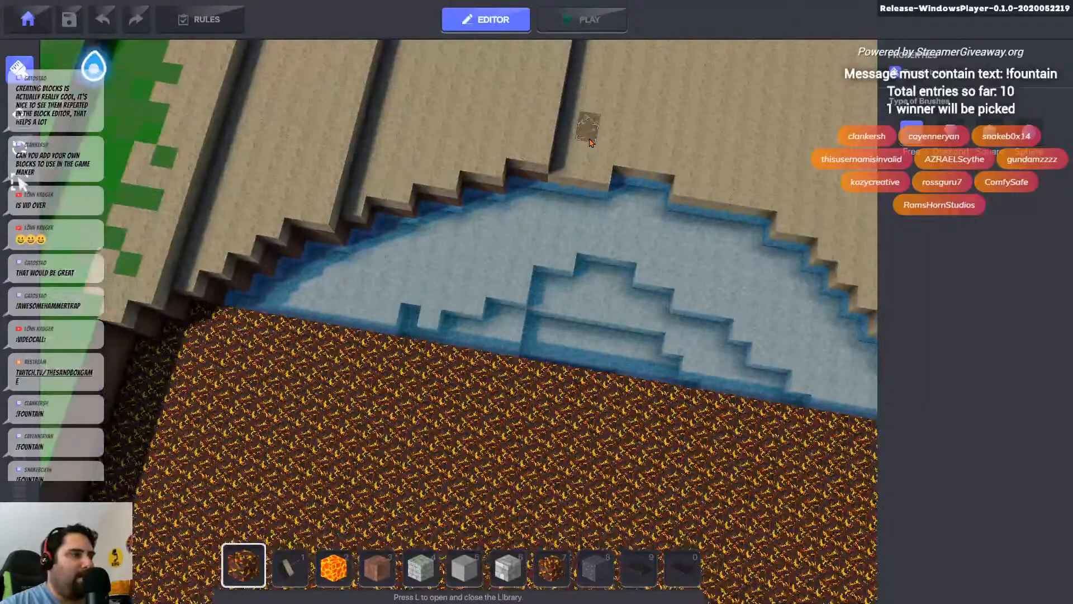
{"action": "right_click_drag", "start_coordinate": [233, 302], "coordinate": [526, 242]}
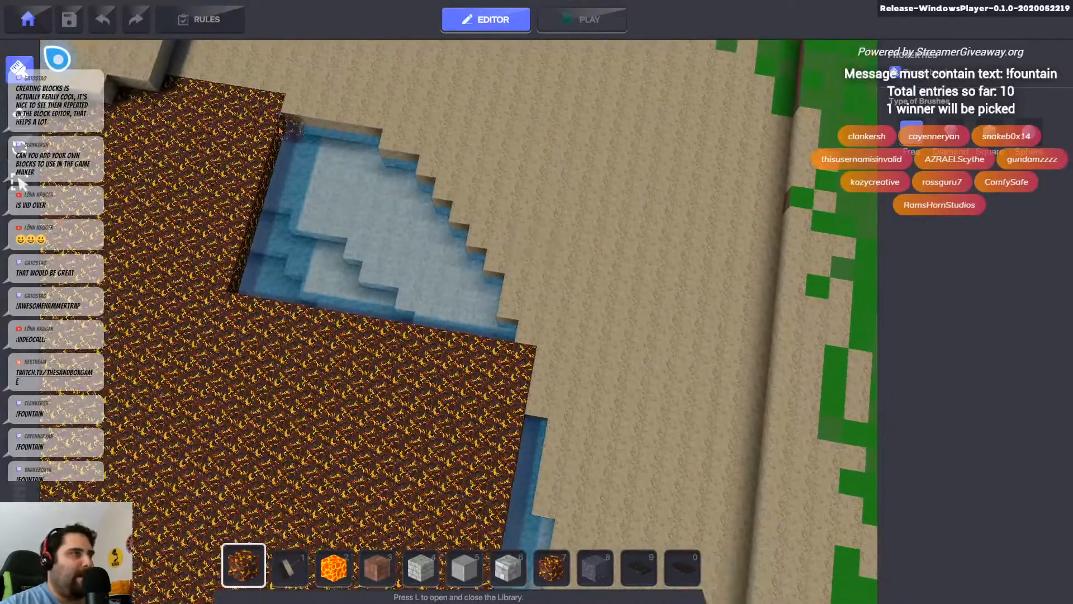
- Fill the water pocket and the narrow strip of water along the pool's long sandy side with Solified Lava
{"action": "left_click_drag", "start_coordinate": [287, 126], "coordinate": [536, 537]}
{"action": "key", "text": "s"}
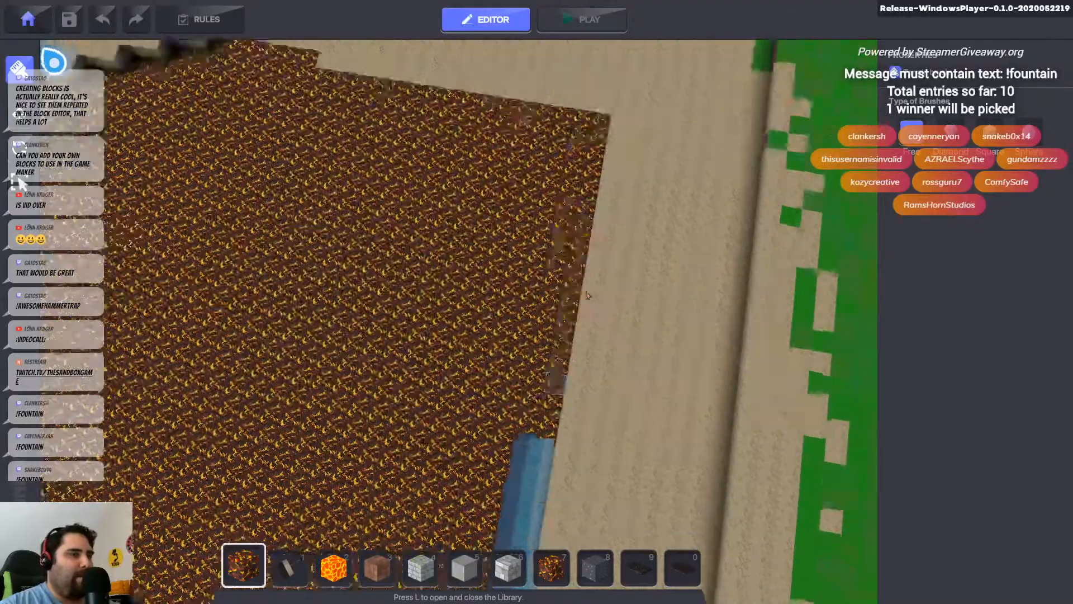
{"action": "key", "text": "w"}
{"action": "key", "text": "s"}
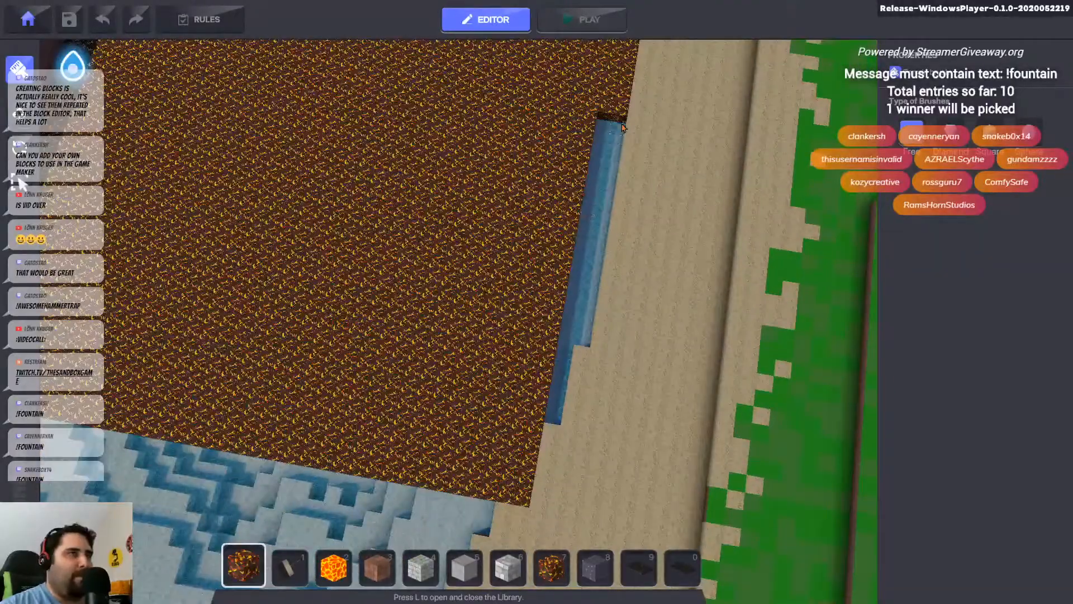
{"action": "left_click_drag", "start_coordinate": [622, 127], "coordinate": [160, 540]}
{"action": "key", "text": "s"}
{"action": "key", "text": "a"}
{"action": "key", "text": "w"}
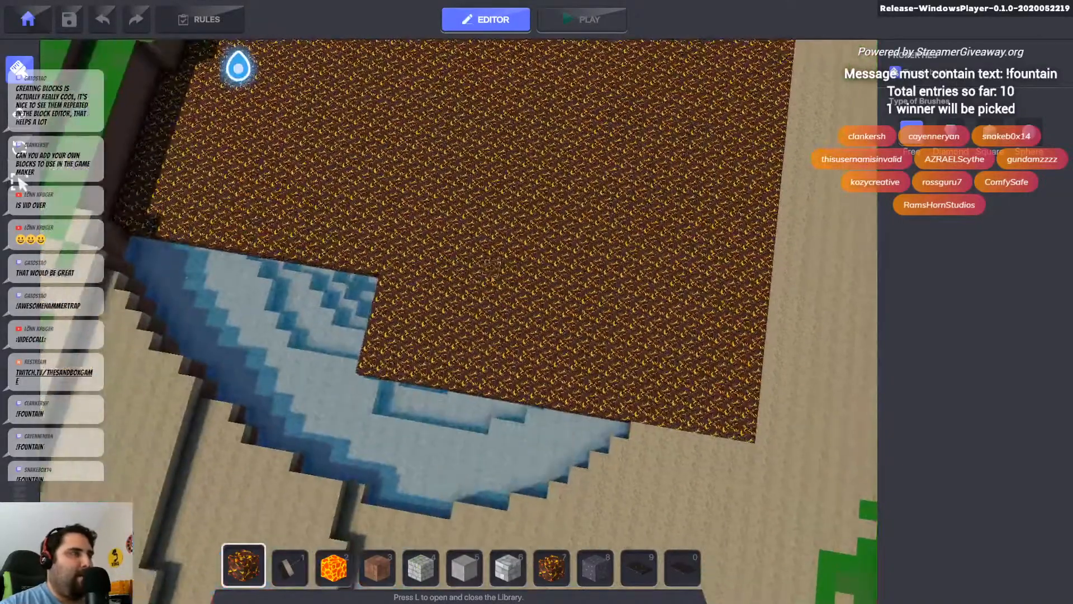
- Fill the last curved end of the pool with Solified Lava and remove the excess raised layer at its corner
{"action": "mouse_move", "coordinate": [130, 261]}
{"action": "left_mouse_down"}
{"action": "mouse_move", "coordinate": [419, 498]}
{"action": "mouse_move", "coordinate": [553, 486]}
{"action": "left_mouse_up"}
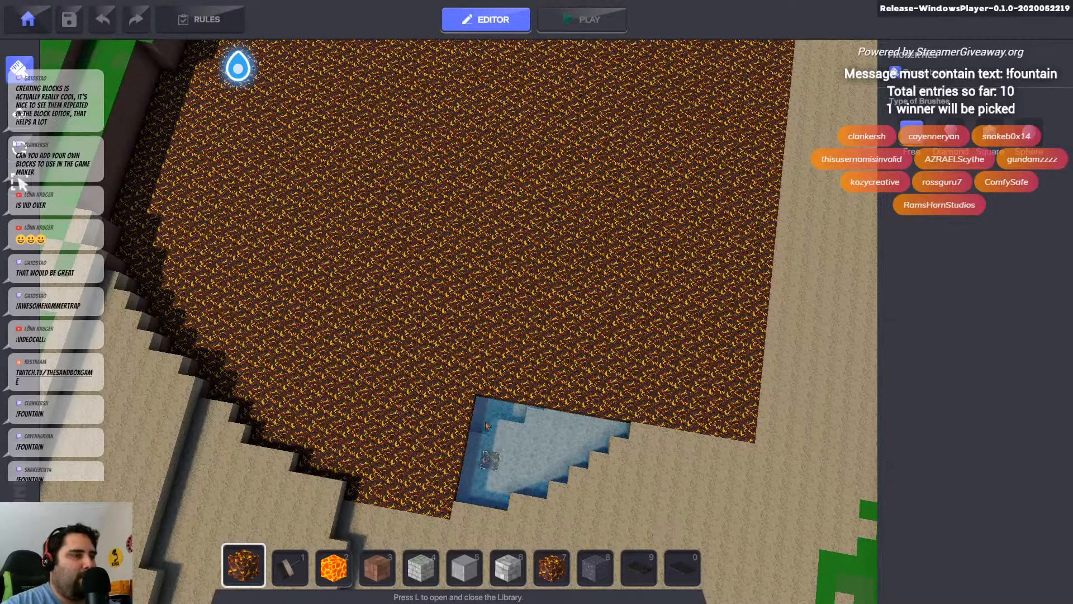
{"action": "left_click_drag", "start_coordinate": [478, 408], "coordinate": [730, 563]}
{"action": "right_click_drag", "start_coordinate": [670, 489], "coordinate": [407, 336]}
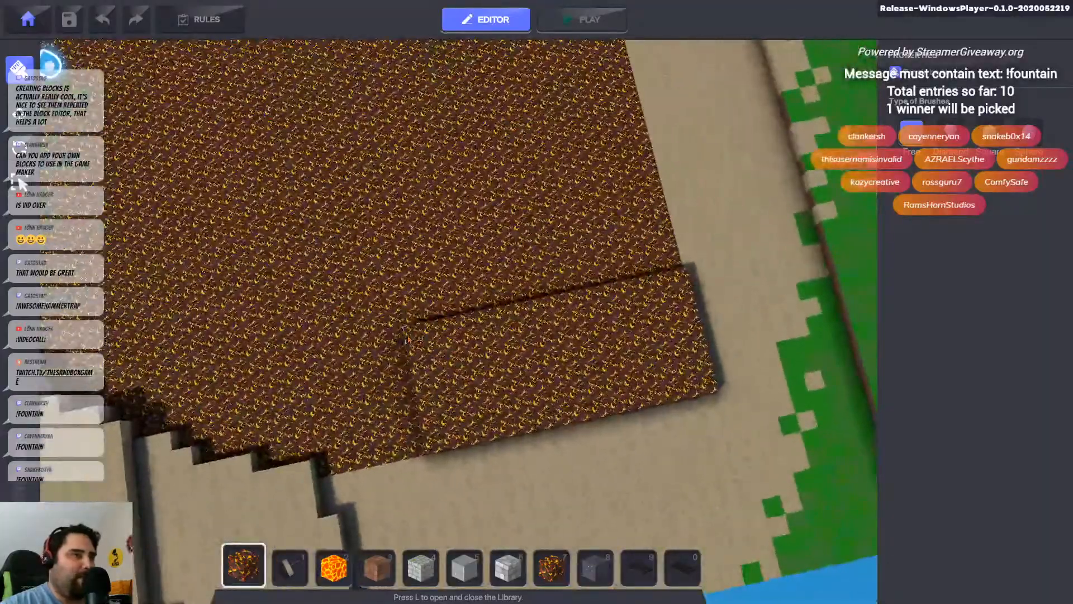
{"action": "left_click_drag", "start_coordinate": [442, 359], "coordinate": [706, 381], "text": "shift"}
{"action": "right_click_drag", "start_coordinate": [705, 381], "coordinate": [676, 396]}
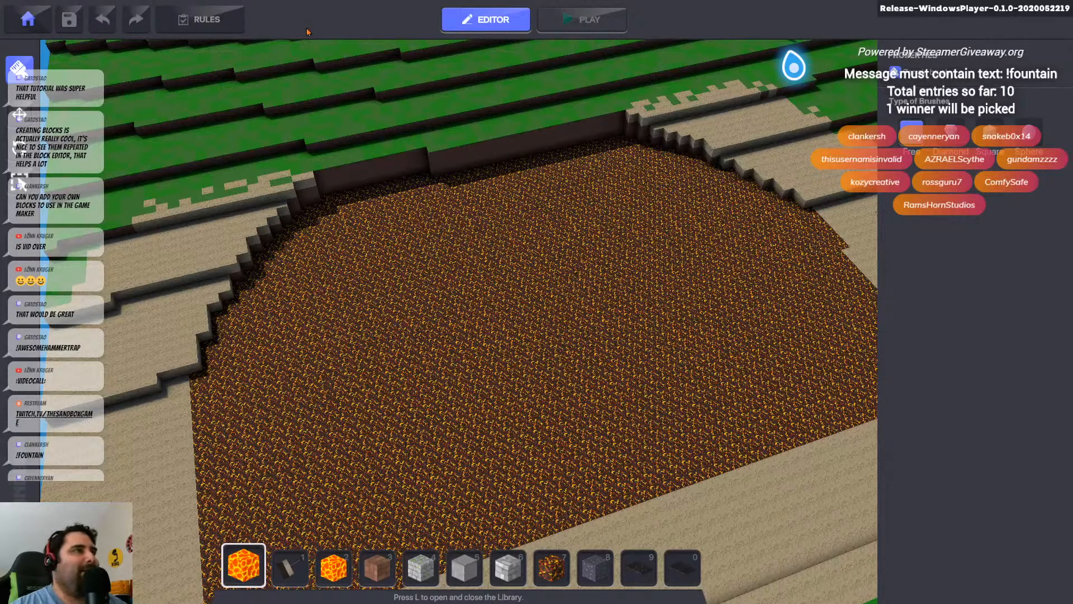
- Lay a layer of Lava blocks over the whole Solified Lava floor of the pool
{"action": "scroll", "coordinate": [353, 304], "scroll_direction": "down", "scroll_amount": 3}
{"action": "middle_click_drag", "start_coordinate": [353, 304], "coordinate": [261, 226]}
{"action": "scroll", "coordinate": [357, 257], "scroll_direction": "up", "scroll_amount": 2}
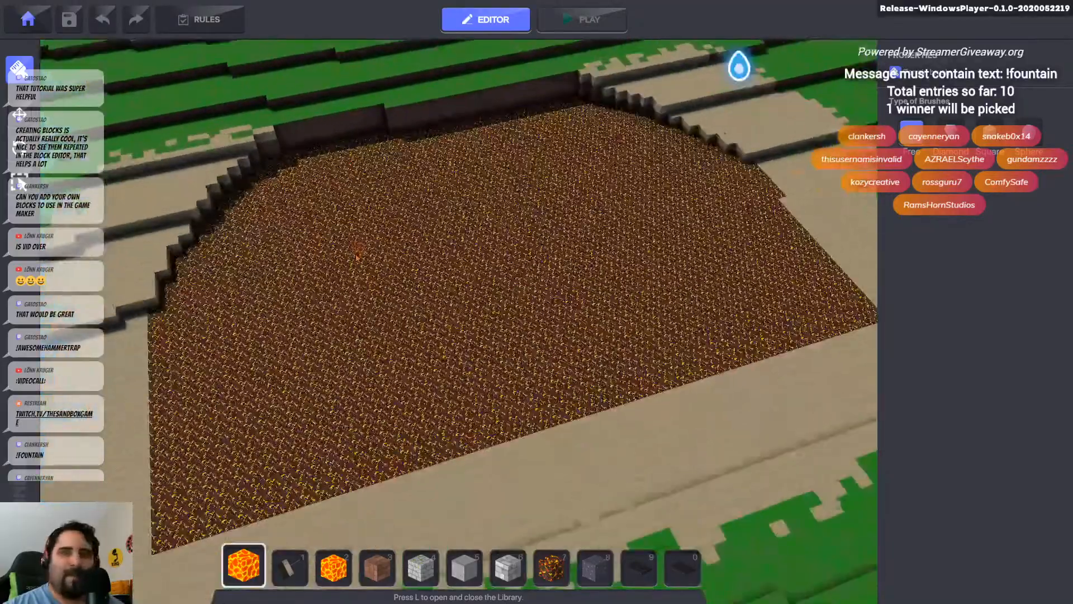
{"action": "right_click_drag", "start_coordinate": [357, 257], "coordinate": [300, 210]}
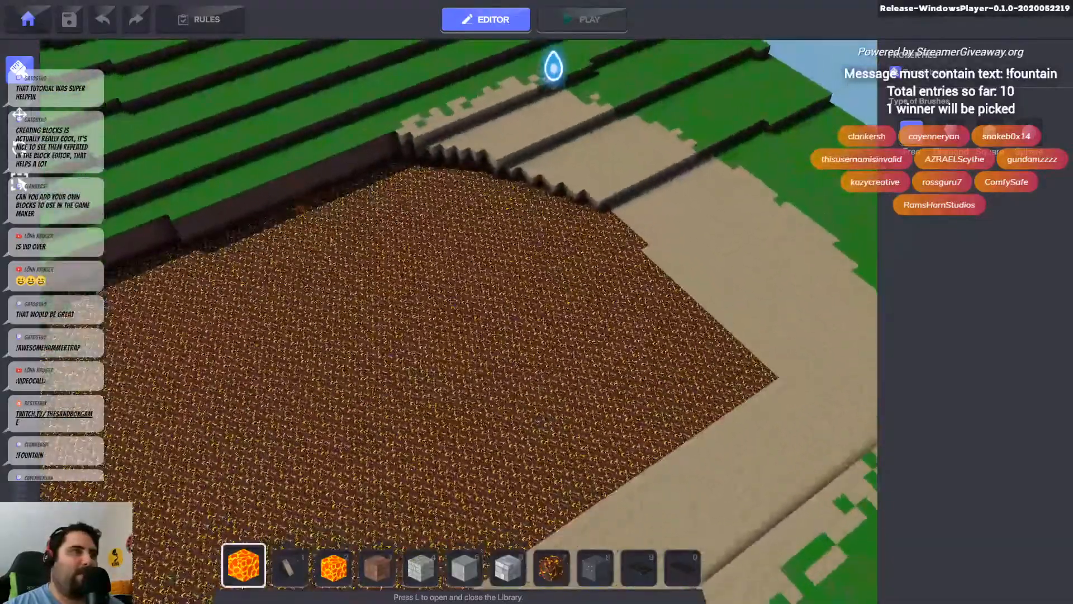
{"action": "middle_click_drag", "start_coordinate": [301, 209], "coordinate": [335, 169]}
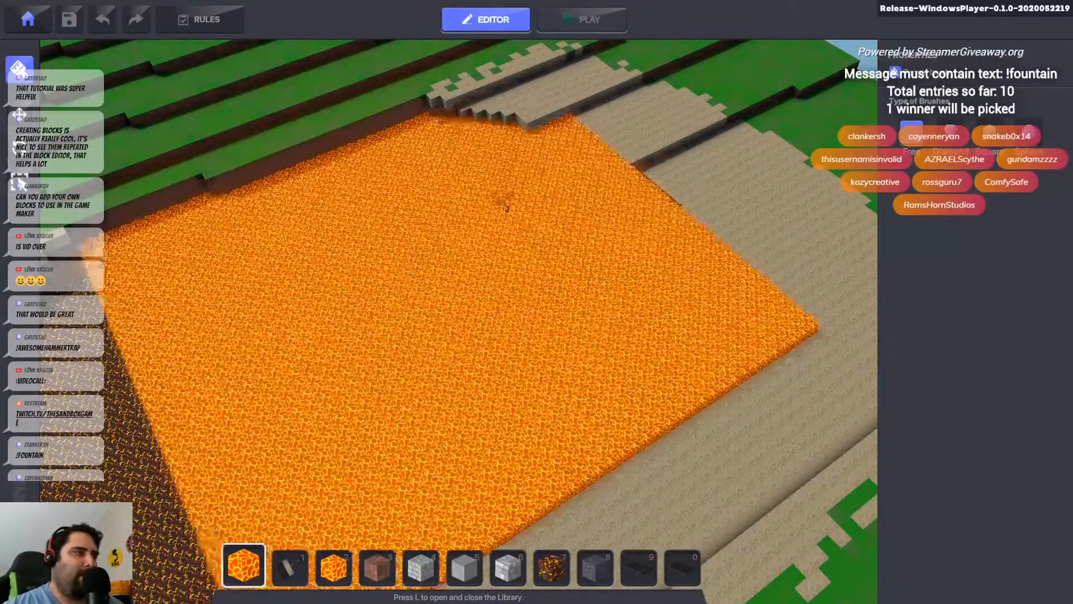
{"action": "key", "text": "a"}
{"action": "key", "text": "s"}
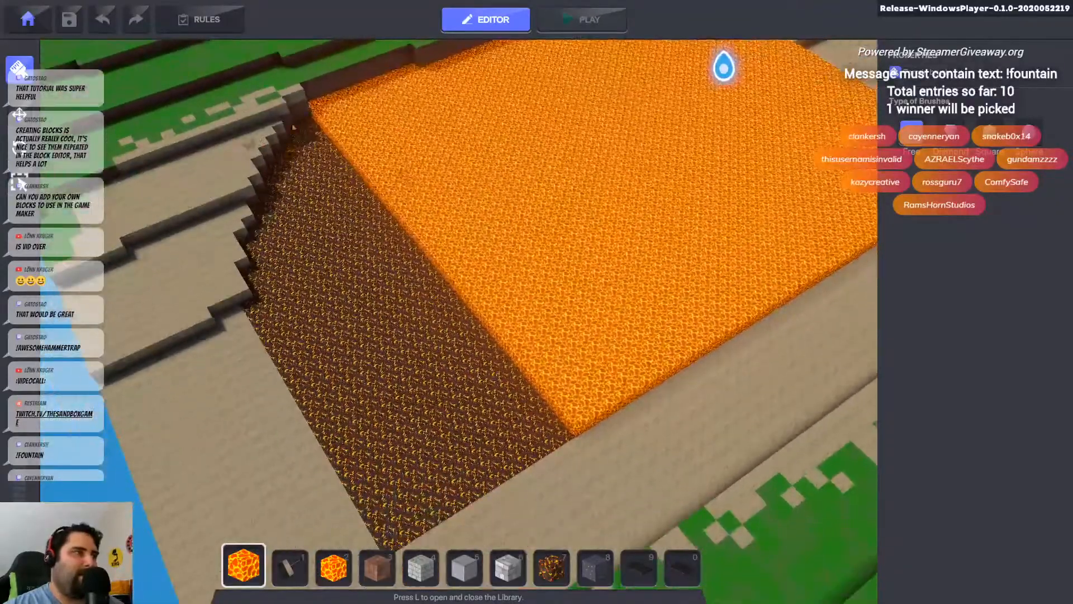
{"action": "left_click_drag", "start_coordinate": [398, 544], "coordinate": [390, 538]}
{"action": "key", "text": "d"}
{"action": "right_click_drag", "start_coordinate": [498, 292], "coordinate": [484, 480]}
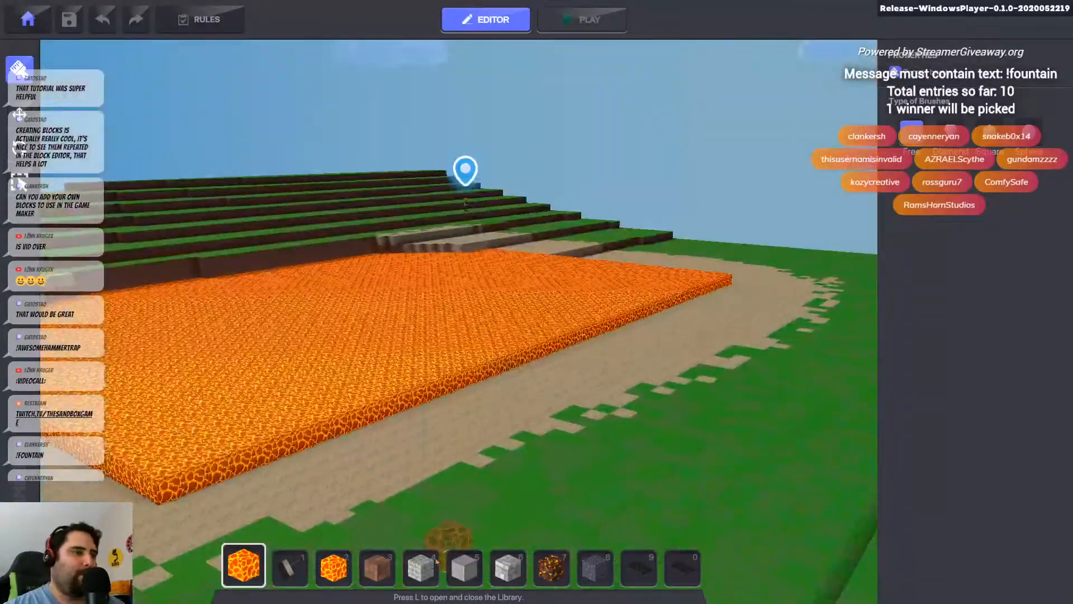
- Lay a Stone Bricks platform over the sand along one short end of the lava pool
{"action": "key", "text": "4"}
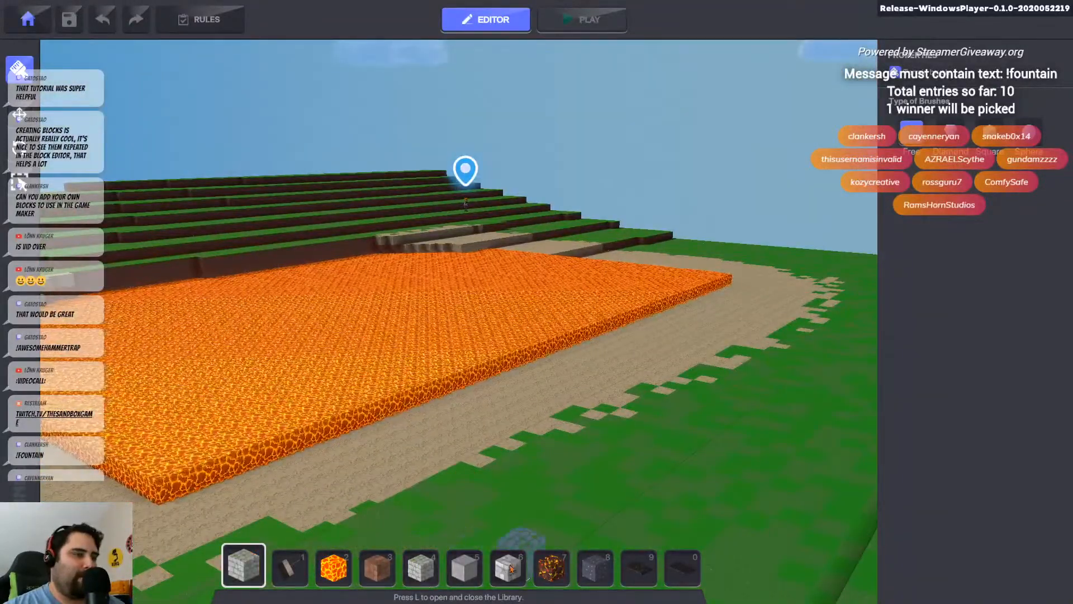
{"action": "mouse_move", "coordinate": [438, 270]}
{"action": "right_mouse_down"}
{"action": "mouse_move", "coordinate": [402, 427]}
{"action": "mouse_move", "coordinate": [579, 205]}
{"action": "mouse_move", "coordinate": [455, 307]}
{"action": "mouse_move", "coordinate": [408, 220]}
{"action": "mouse_move", "coordinate": [222, 270]}
{"action": "right_mouse_up"}
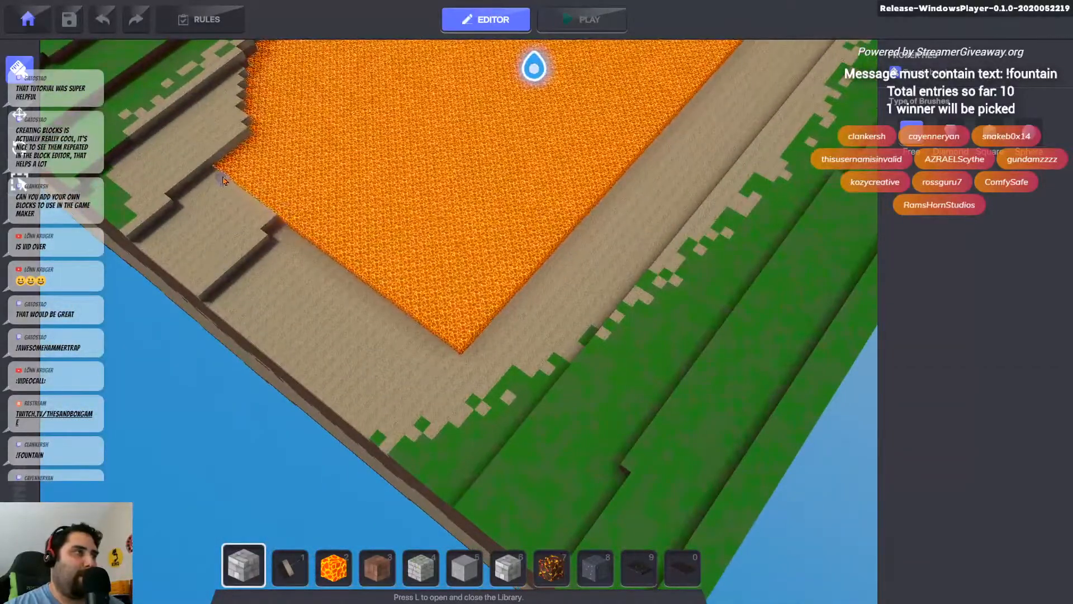
{"action": "left_click_drag", "start_coordinate": [375, 331], "coordinate": [453, 496]}
{"action": "right_click_drag", "start_coordinate": [453, 496], "coordinate": [135, 228]}
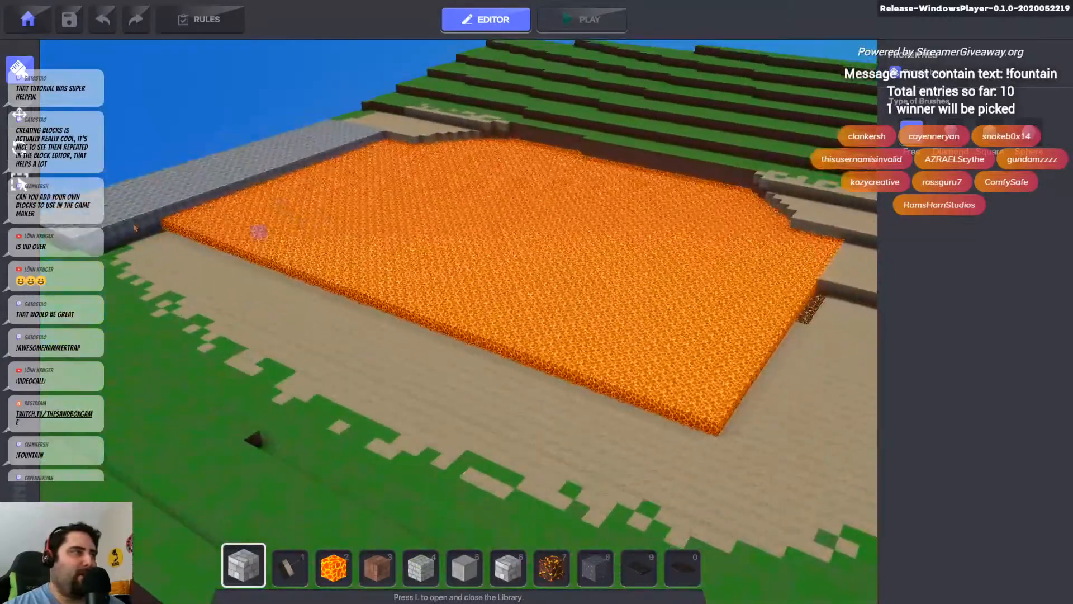
- Lay a wide Stone Bricks walkway over the sand along the long side of the lava pool opposite the slope
{"action": "left_click_drag", "start_coordinate": [134, 228], "coordinate": [837, 471]}
{"action": "right_click_drag", "start_coordinate": [837, 471], "coordinate": [804, 520]}
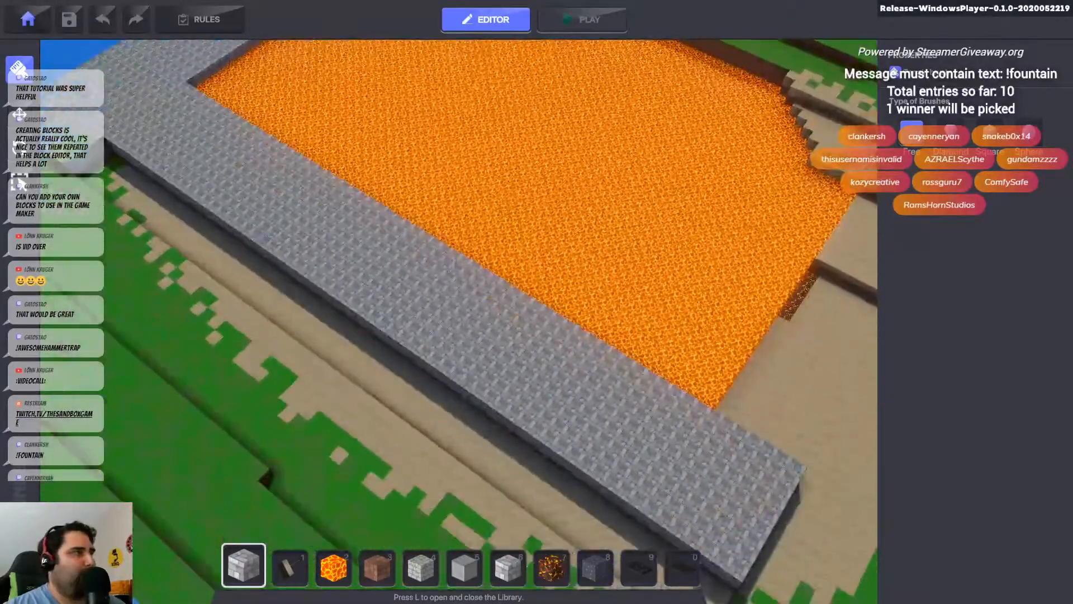
{"action": "left_click_drag", "start_coordinate": [70, 166], "coordinate": [840, 516]}
- Cover the sand at the other short end of the lava pool with Stone Bricks, joined to the long walkway
{"action": "right_click_drag", "start_coordinate": [840, 516], "coordinate": [681, 297]}
{"action": "key", "text": "w"}
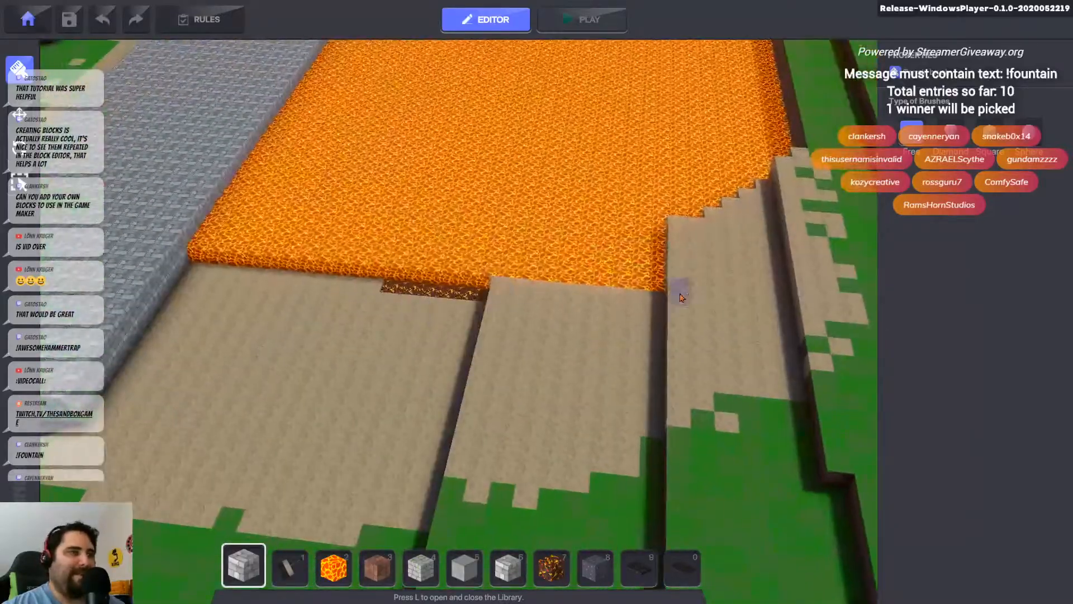
{"action": "left_click_drag", "start_coordinate": [657, 301], "coordinate": [134, 487]}
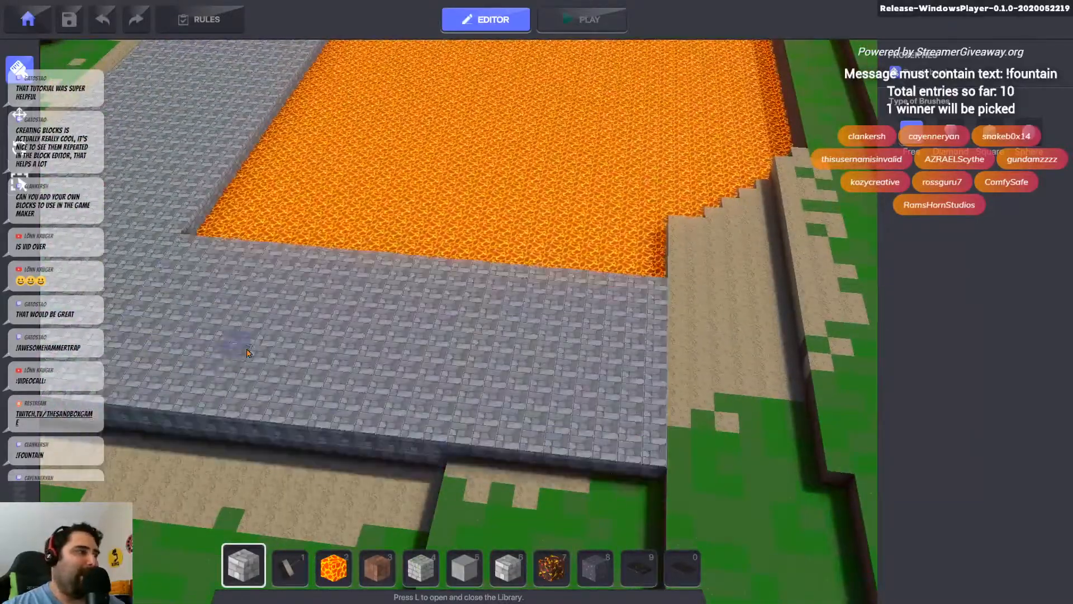
{"action": "right_click_drag", "start_coordinate": [134, 487], "coordinate": [374, 305]}
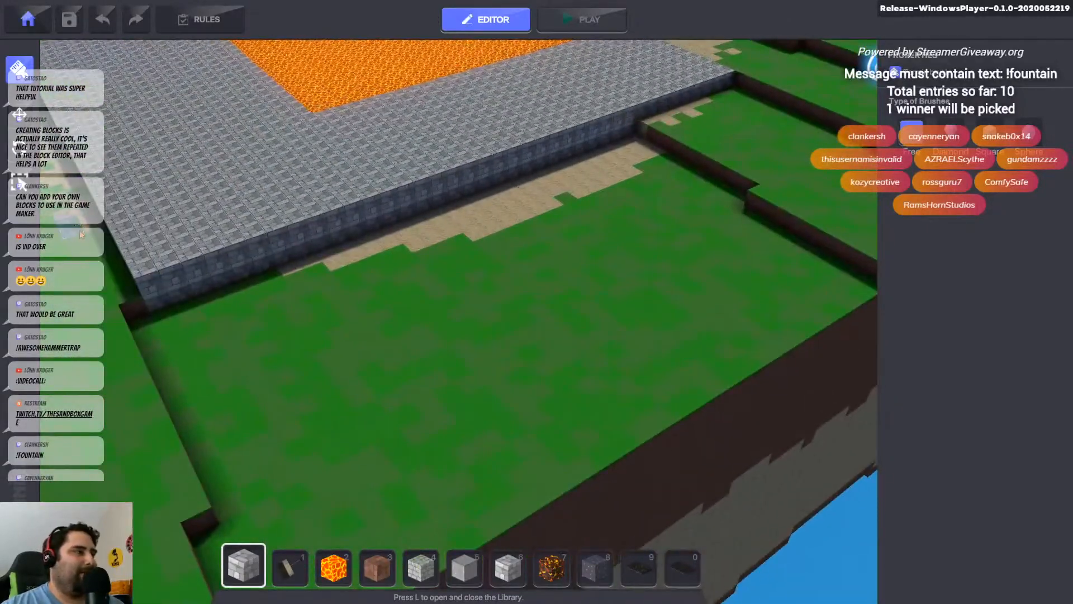
- Extend the Stone Bricks over the grass to the edge of the land and cover the remaining grass notch with a raised slab
{"action": "left_click_drag", "start_coordinate": [81, 235], "coordinate": [867, 276]}
{"action": "right_click_drag", "start_coordinate": [731, 233], "coordinate": [604, 304]}
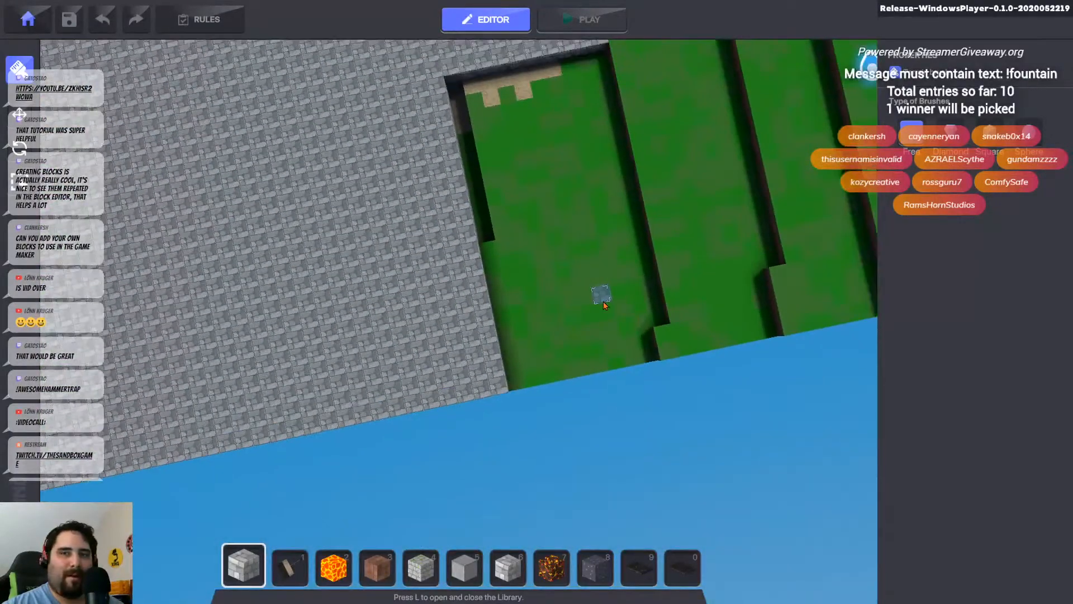
{"action": "middle_click_drag", "start_coordinate": [603, 304], "coordinate": [453, 344]}
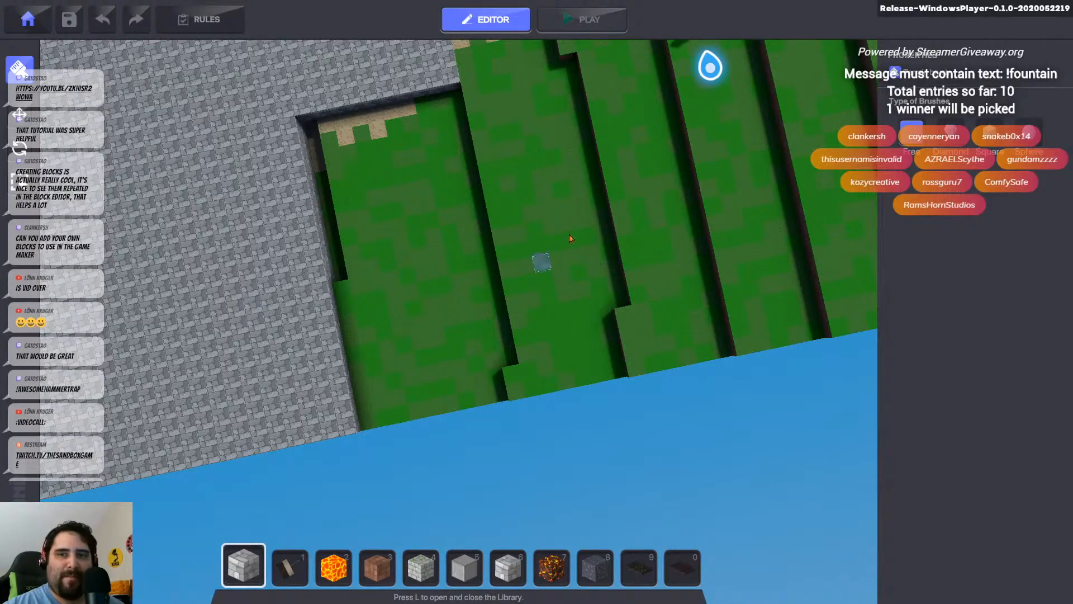
{"action": "right_click_drag", "start_coordinate": [570, 235], "coordinate": [517, 235]}
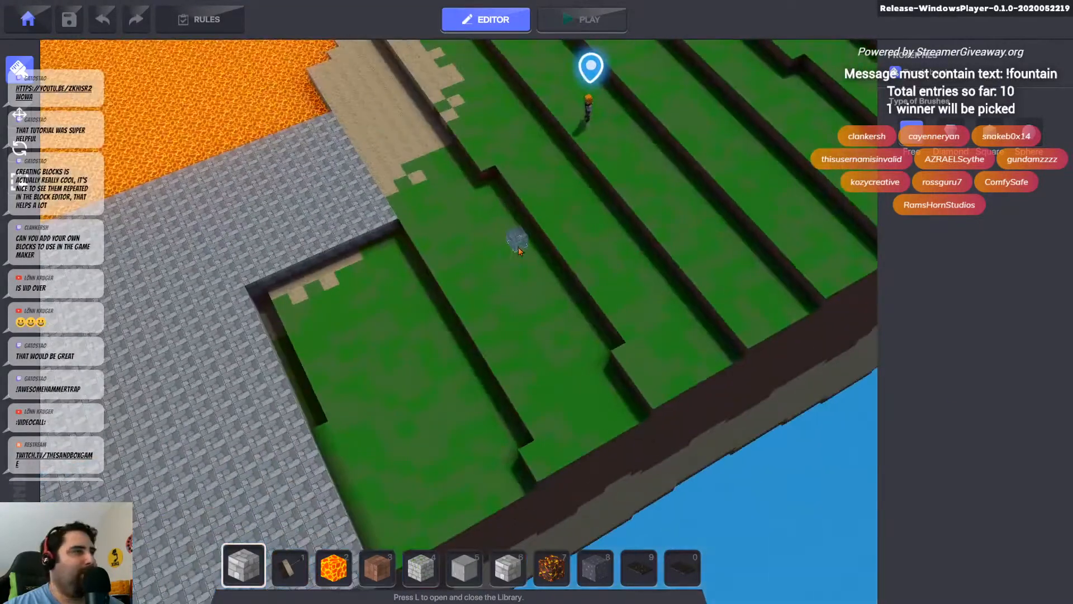
{"action": "left_click_drag", "start_coordinate": [259, 294], "coordinate": [566, 476]}
{"action": "right_click_drag", "start_coordinate": [630, 450], "coordinate": [531, 296]}
{"action": "middle_click_drag", "start_coordinate": [545, 422], "coordinate": [394, 509]}
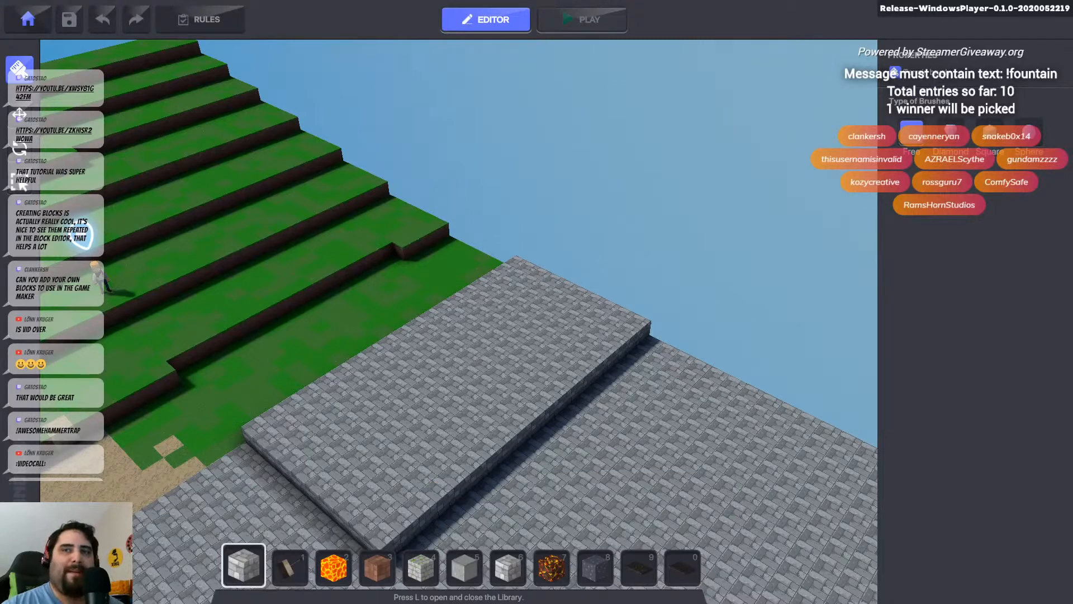
- Bring the chat window over the editor to read the latest messages and move it away again
{"action": "left_click_drag", "start_coordinate": [1072, 114], "coordinate": [457, 83]}
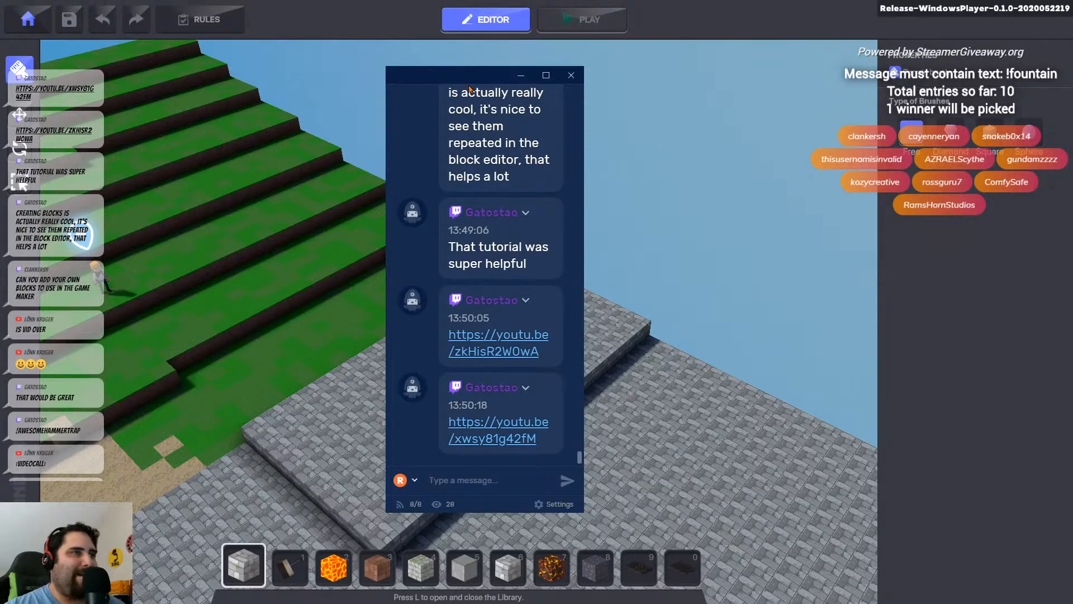
{"action": "left_click_drag", "start_coordinate": [467, 81], "coordinate": [1072, 101]}
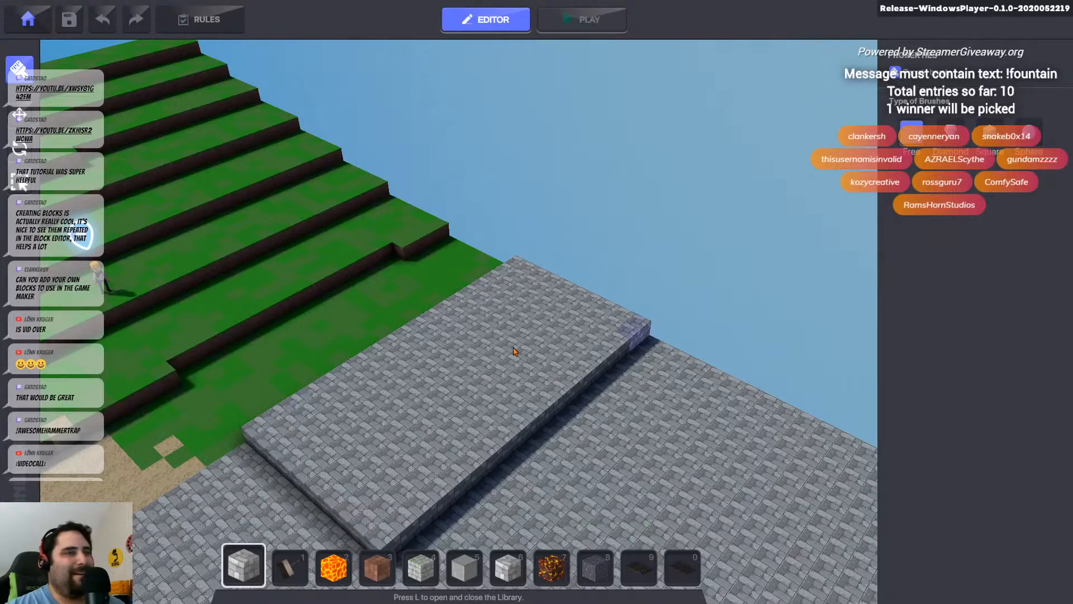
- Add a raised Stone Bricks strip along the long walkway's lava edge and build a wide pier from it over the lava
{"action": "mouse_move", "coordinate": [263, 431]}
{"action": "middle_mouse_down"}
{"action": "mouse_move", "coordinate": [491, 221]}
{"action": "mouse_move", "coordinate": [637, 157]}
{"action": "middle_mouse_up"}
{"action": "scroll", "coordinate": [633, 193], "scroll_direction": "down", "scroll_amount": 6}
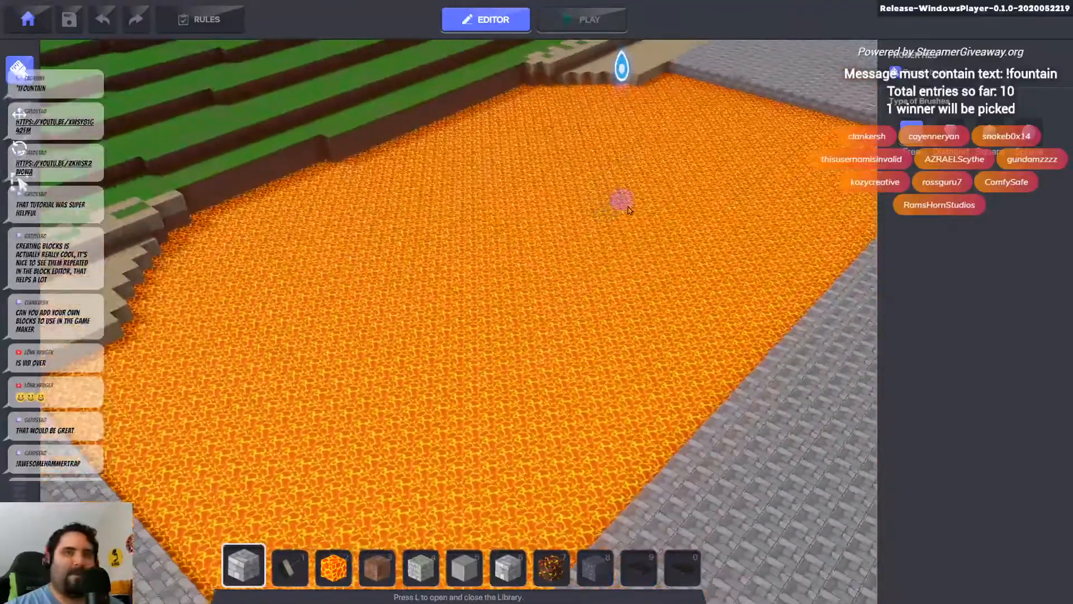
{"action": "right_click_drag", "start_coordinate": [673, 253], "coordinate": [810, 208]}
{"action": "right_click_drag", "start_coordinate": [745, 208], "coordinate": [473, 297]}
{"action": "scroll", "coordinate": [473, 296], "scroll_direction": "down", "scroll_amount": 3}
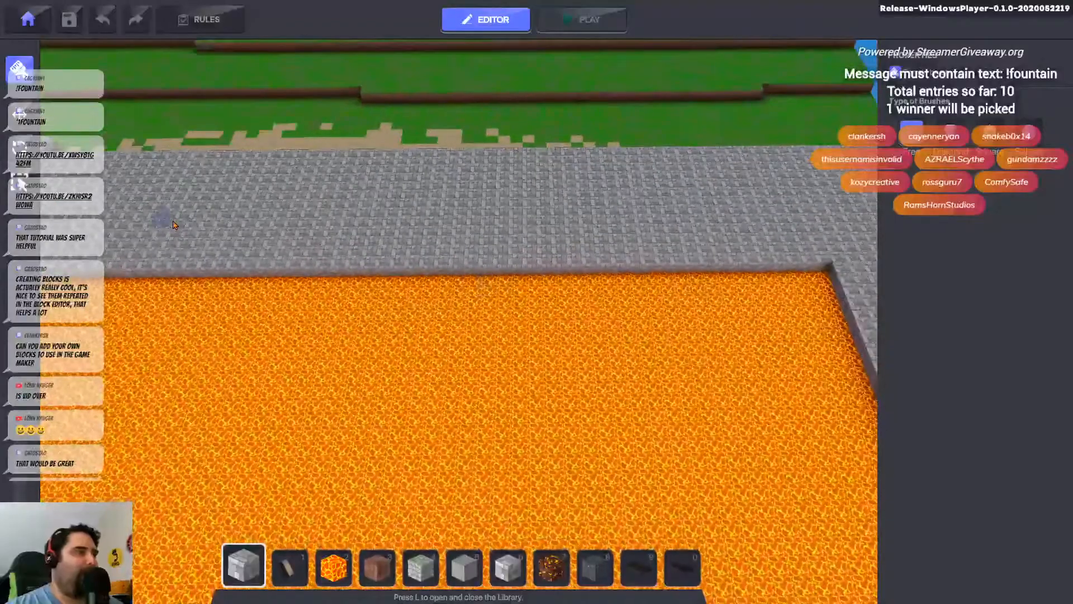
{"action": "left_click_drag", "start_coordinate": [163, 215], "coordinate": [692, 259]}
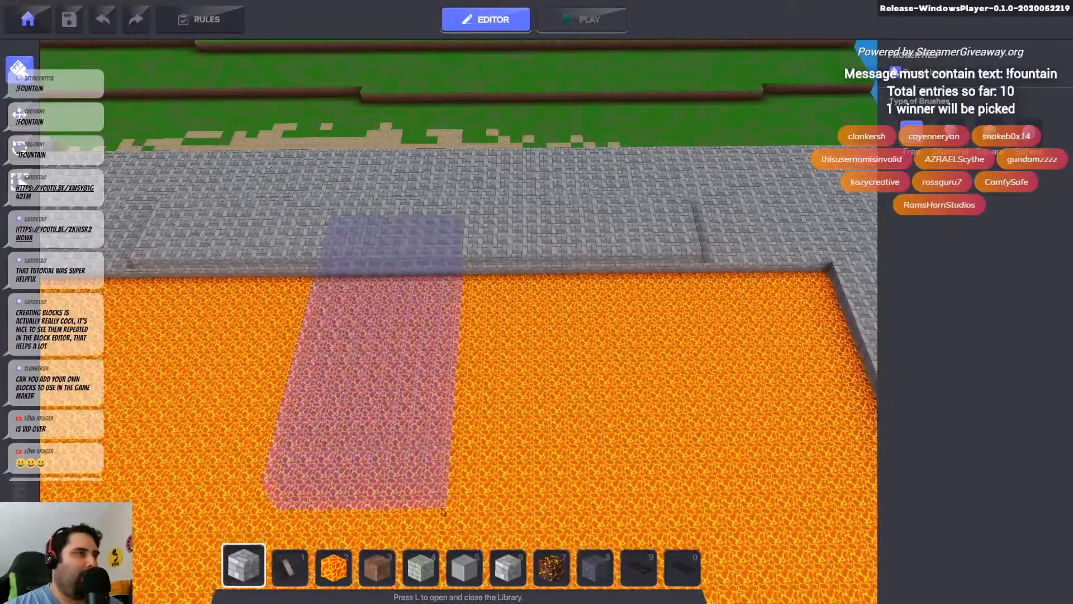
{"action": "right_click_drag", "start_coordinate": [559, 401], "coordinate": [403, 420]}
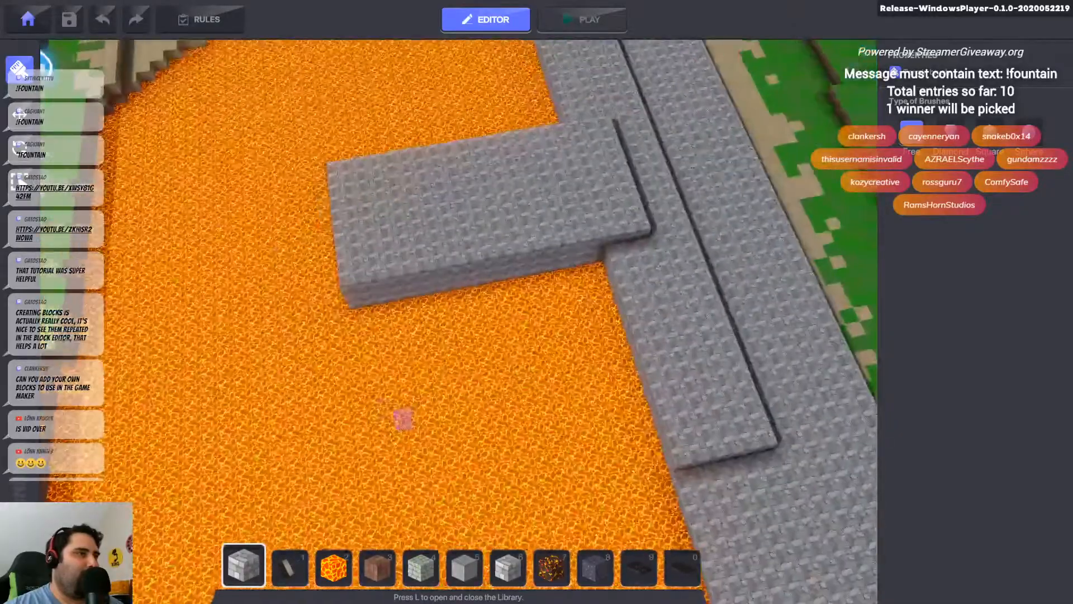
- Build a matching Stone Bricks pier from the grassy slope over the lava, leaving a gap to the opposite pier
{"action": "key", "text": "a"}
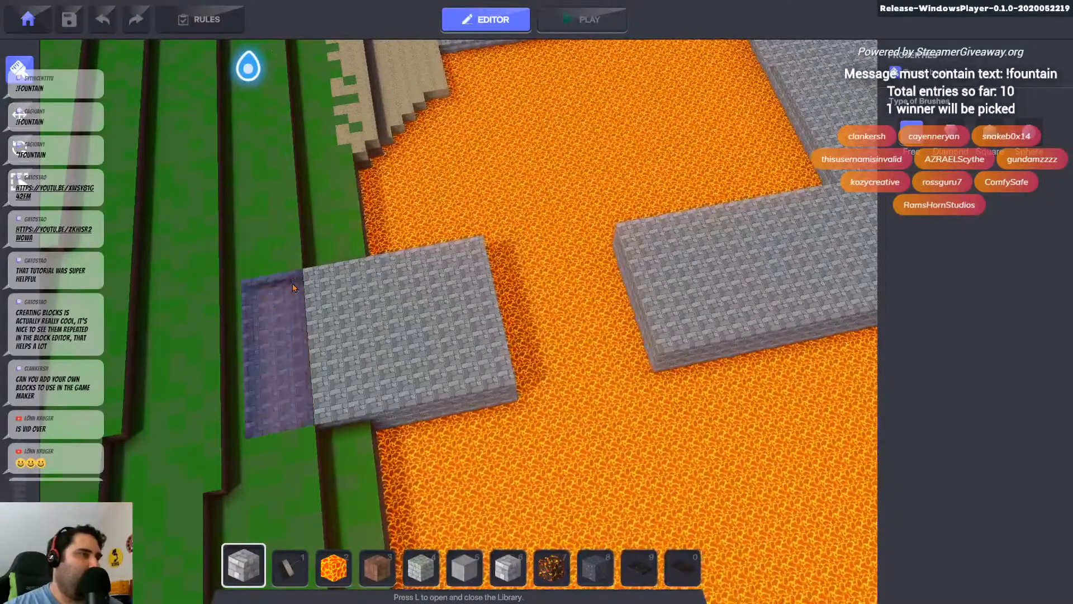
{"action": "key", "text": "s"}
{"action": "right_click_drag", "start_coordinate": [378, 317], "coordinate": [624, 323]}
{"action": "key", "text": "w"}
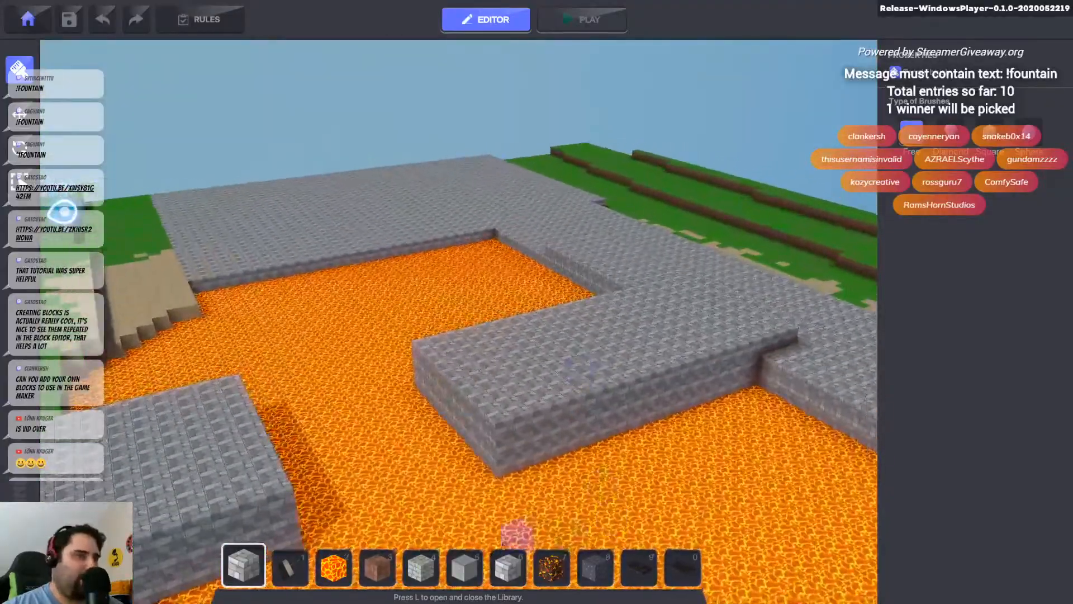
- Place a Stone Bricks pillar in the lava midway across the gap between the two piers
{"action": "left_click", "coordinate": [692, 572]}
{"action": "right_click_drag", "start_coordinate": [611, 373], "coordinate": [542, 450]}
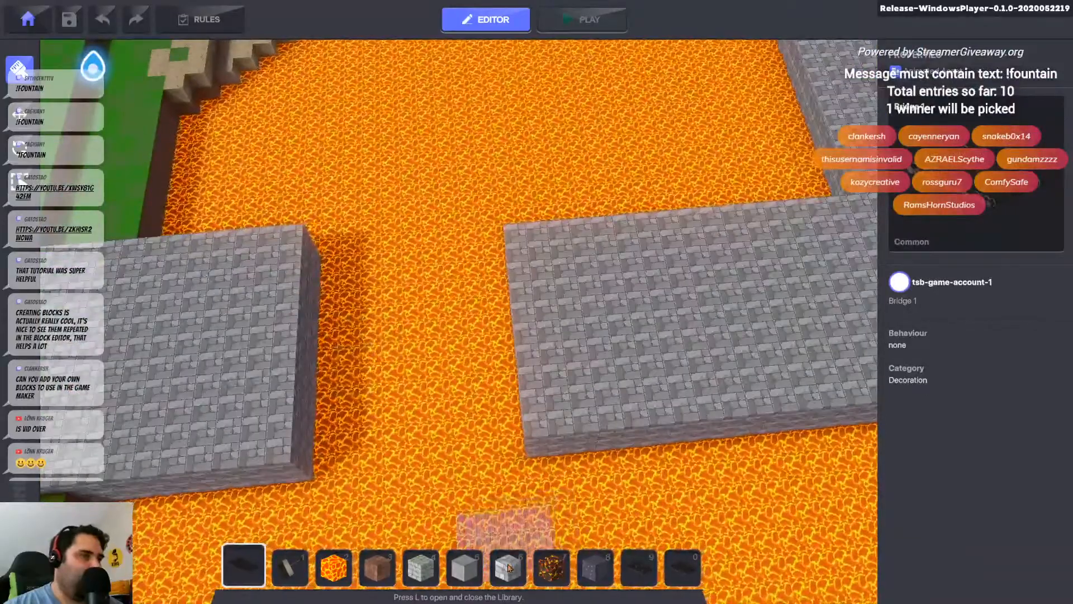
{"action": "left_click", "coordinate": [507, 568]}
{"action": "left_click", "coordinate": [422, 369]}
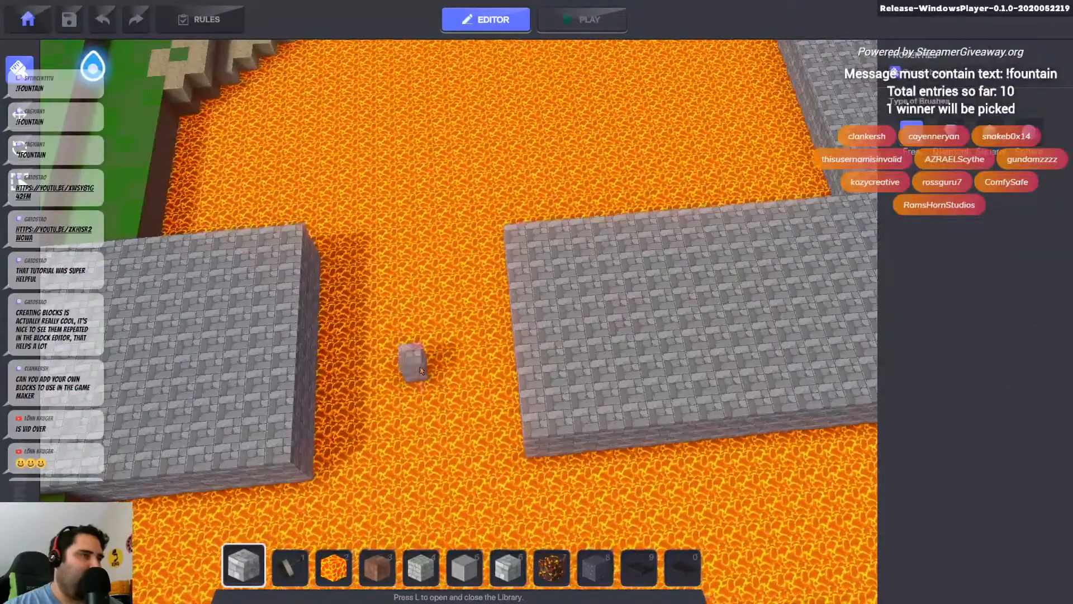
{"action": "right_click_drag", "start_coordinate": [423, 369], "coordinate": [708, 561]}
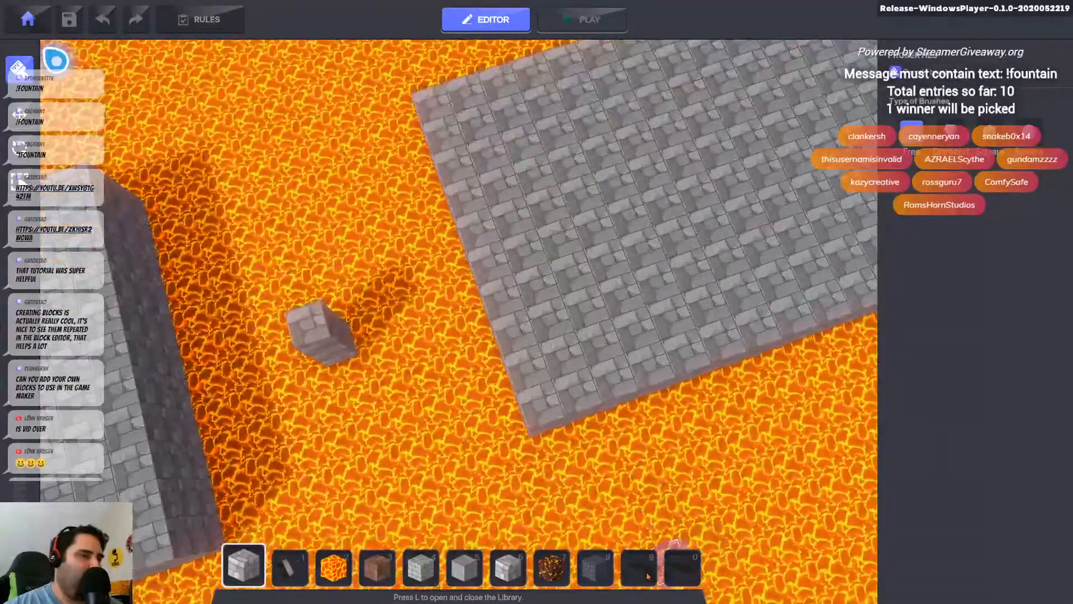
- Place a Bridge 2 section on the middle pillar and a Bridge 1 section over the edge of each pier
{"action": "left_click", "coordinate": [683, 567]}
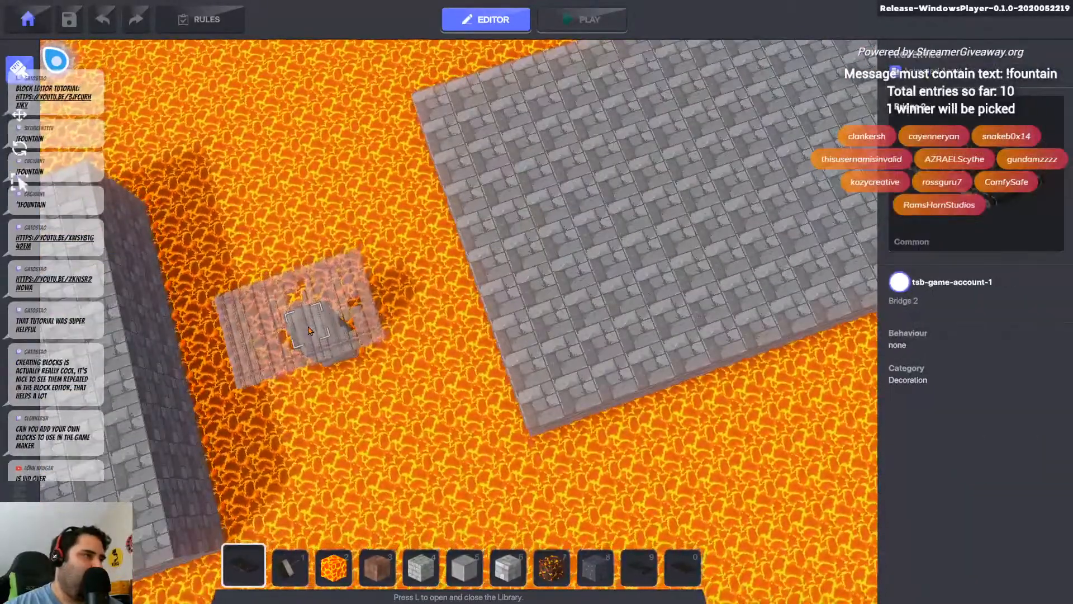
{"action": "key", "text": "a"}
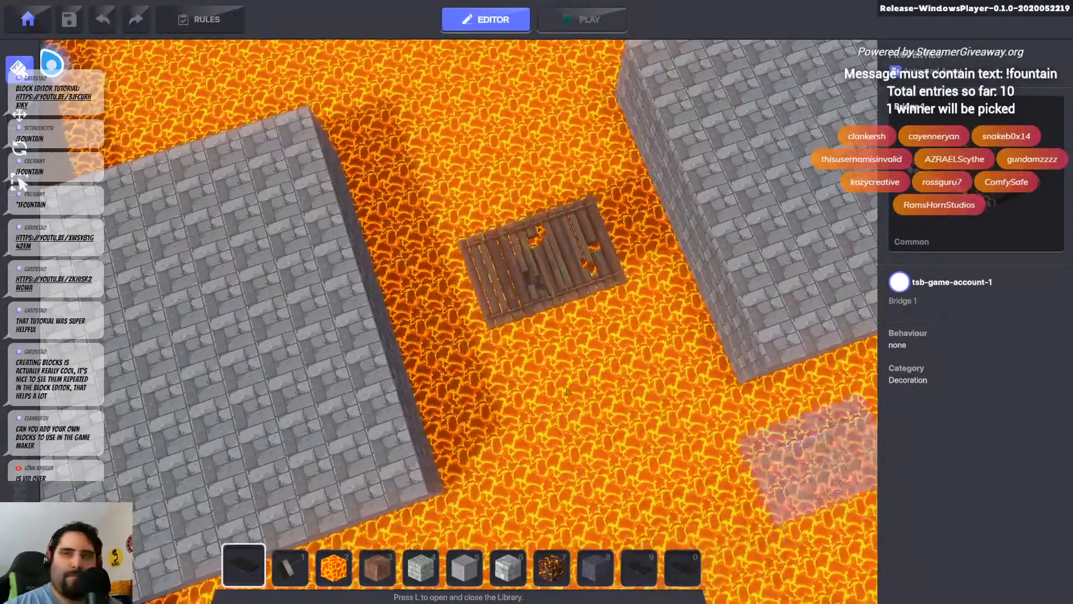
{"action": "scroll", "coordinate": [487, 366], "scroll_direction": "up", "scroll_amount": 3}
{"action": "left_click", "coordinate": [324, 320]}
{"action": "key", "text": "d"}
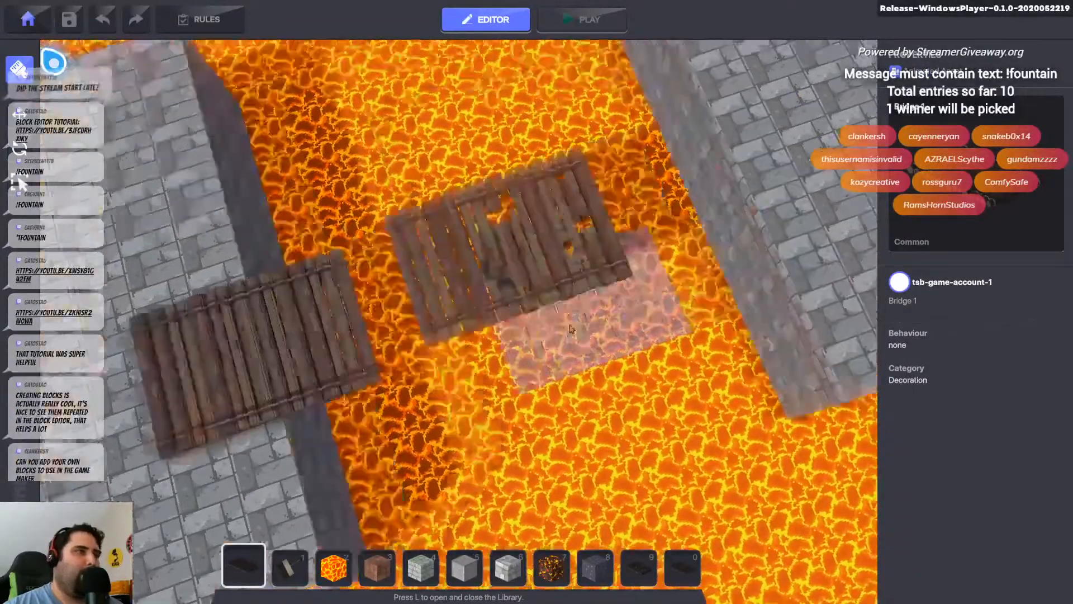
{"action": "key", "text": "w"}
{"action": "left_click", "coordinate": [357, 467]}
{"action": "key", "text": "a"}
{"action": "key", "text": "s"}
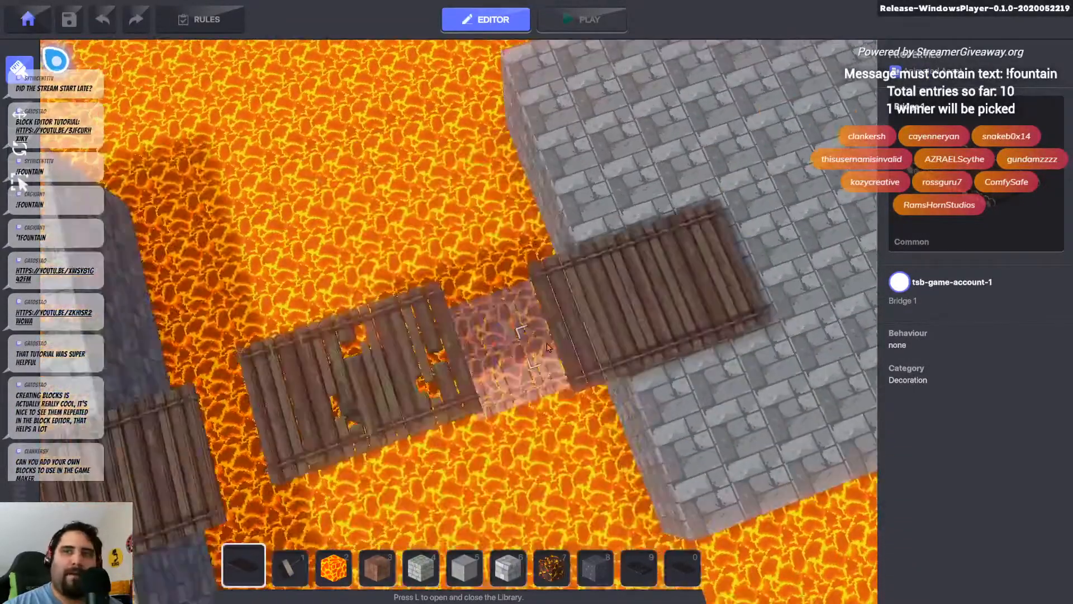
{"action": "scroll", "coordinate": [590, 333], "scroll_direction": "down", "scroll_amount": 3}
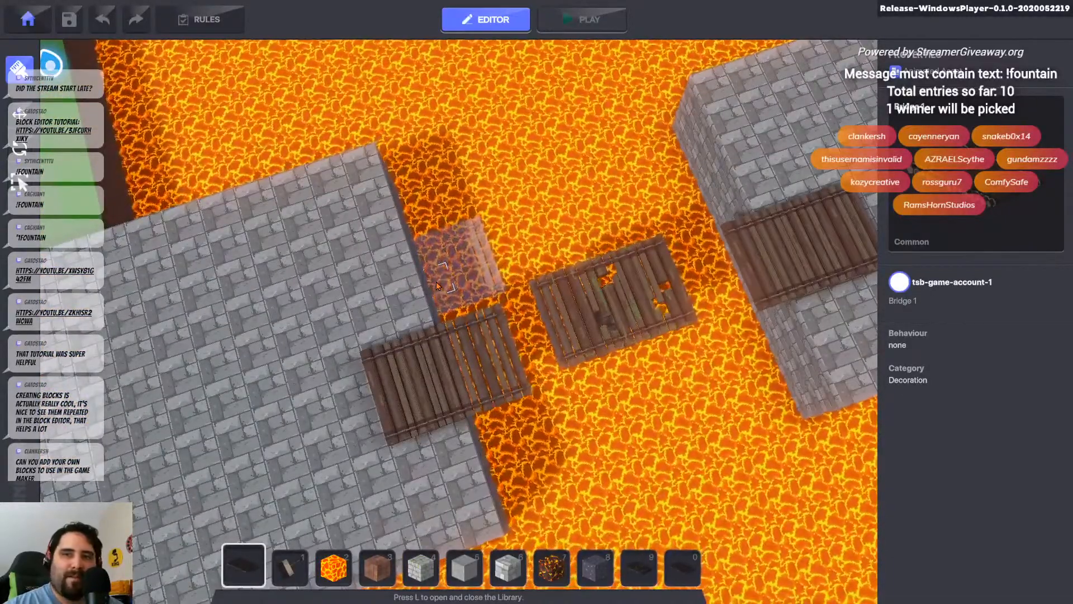
- Move the Bridge 1 section on the slope-side pier to 57.00, 39.51, 39.00, in line with the broken Bridge 2 section
{"action": "key", "text": "w"}
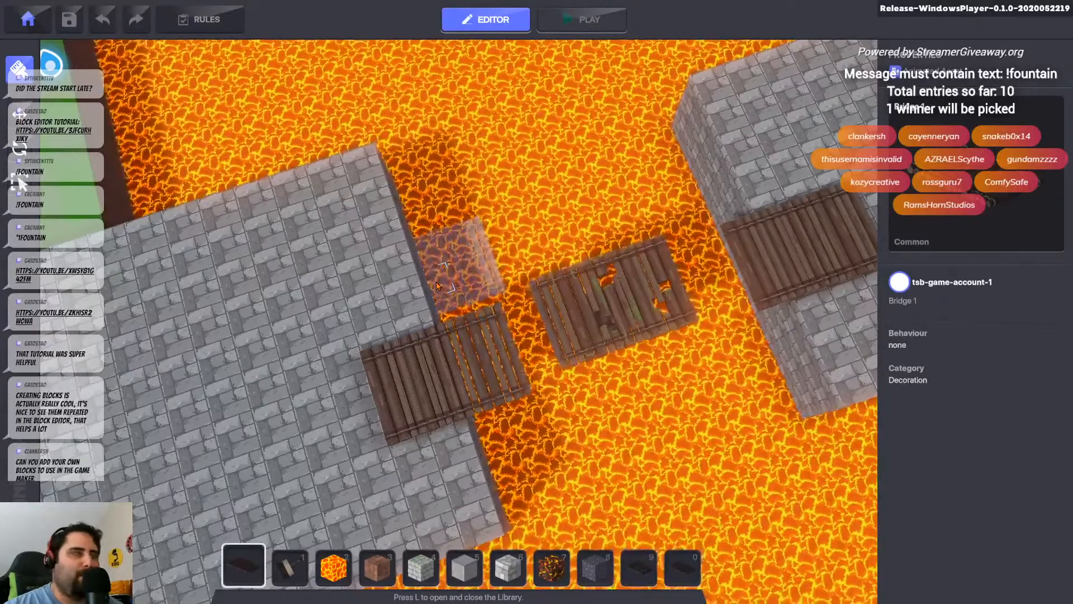
{"action": "scroll", "coordinate": [578, 362], "scroll_direction": "up", "scroll_amount": 3}
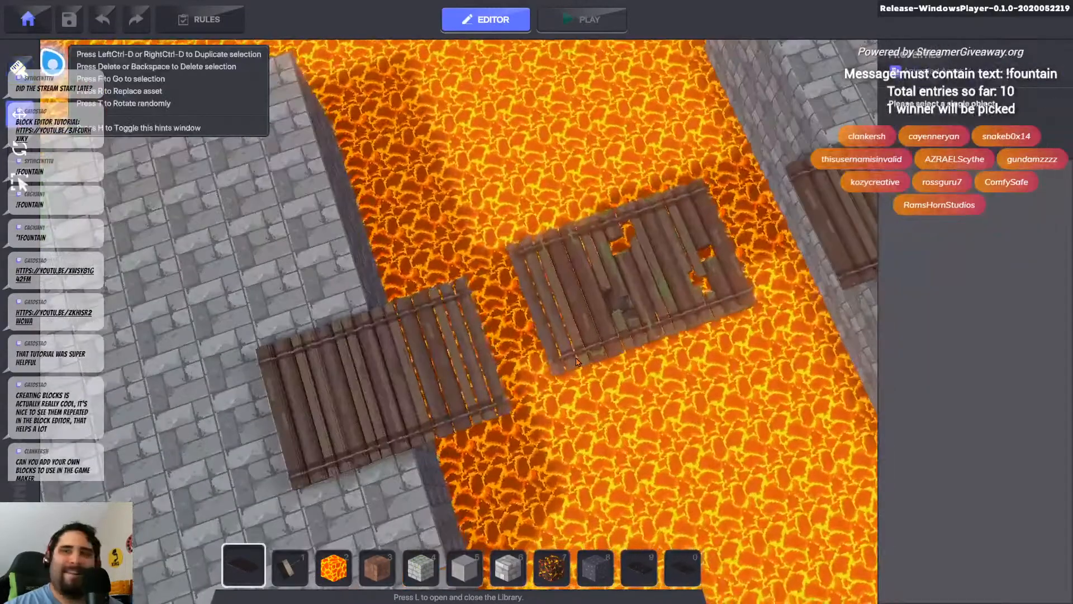
{"action": "left_click", "coordinate": [361, 372]}
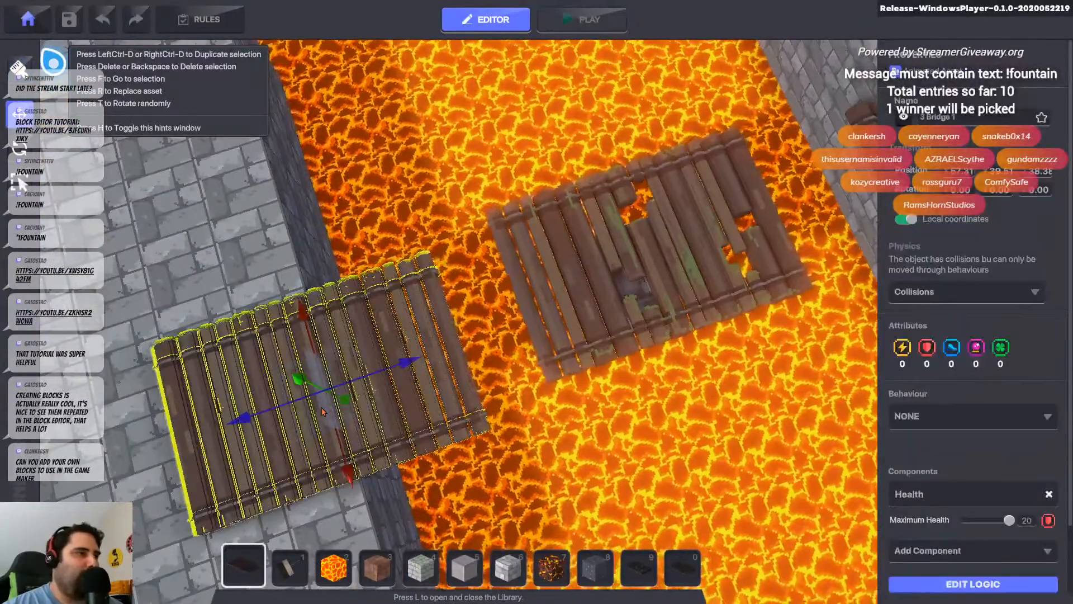
{"action": "left_click_drag", "start_coordinate": [339, 416], "coordinate": [380, 379]}
{"action": "key", "text": "d"}
{"action": "key", "text": "w"}
{"action": "left_click", "coordinate": [546, 366]}
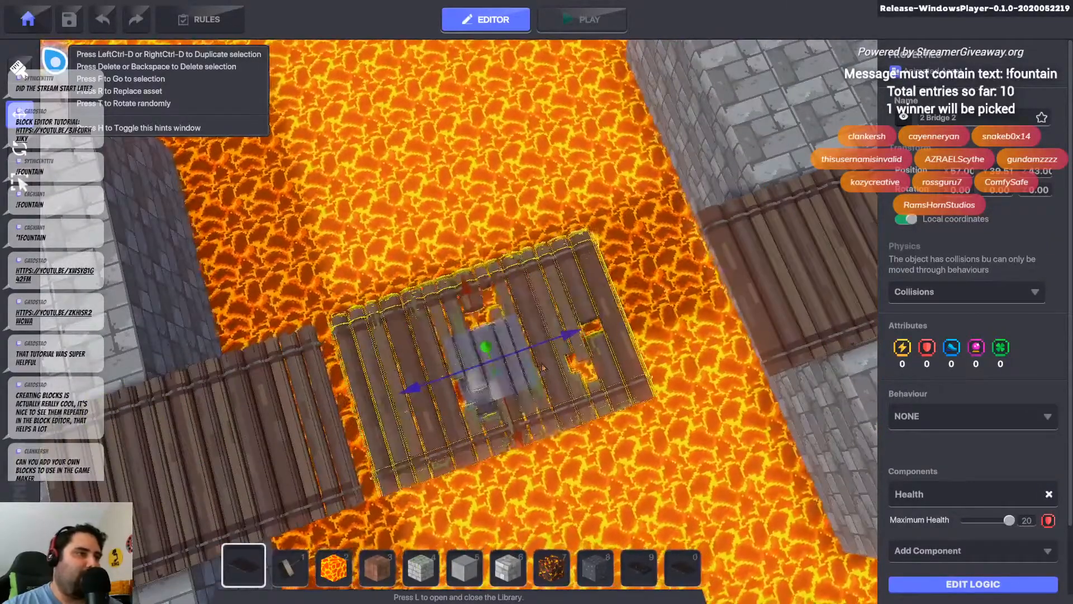
{"action": "key", "text": "a"}
{"action": "key", "text": "s"}
{"action": "left_click", "coordinate": [504, 407]}
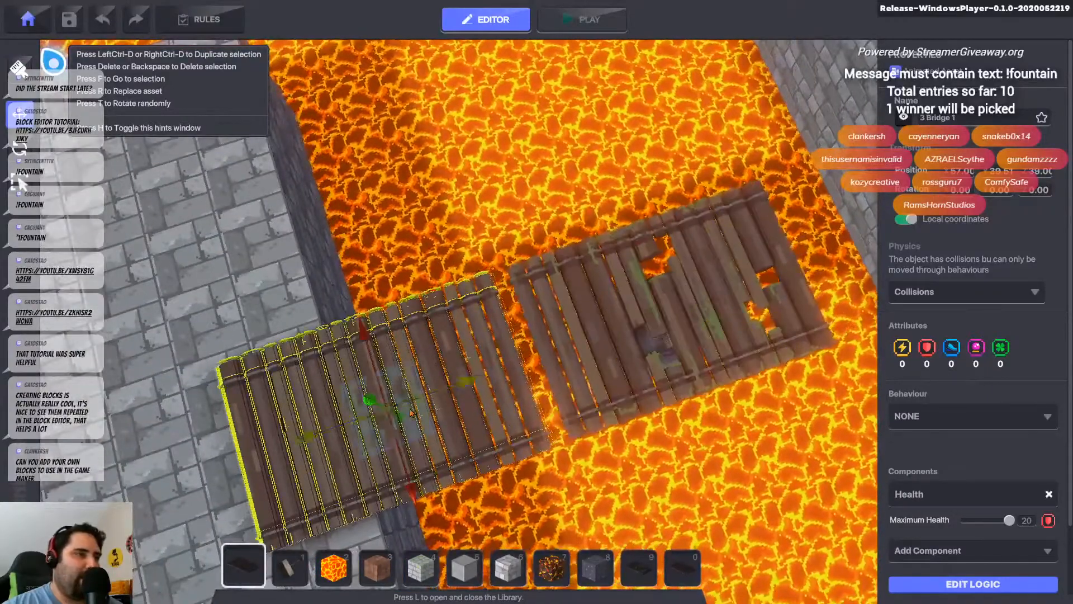
{"action": "key", "text": "w"}
{"action": "left_click_drag", "start_coordinate": [440, 425], "coordinate": [399, 438]}
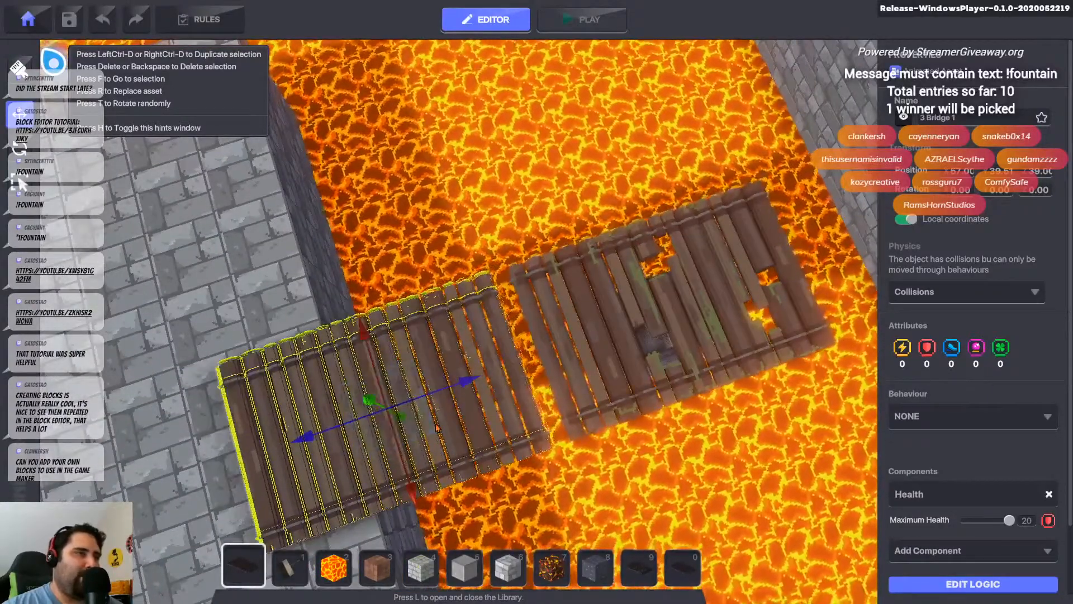
- Line up the Bridge 1 section on the opposite pier with Bridge 2 and slide it inward until the two sections meet
{"action": "key", "text": "d"}
{"action": "key", "text": "w"}
{"action": "key", "text": "s"}
{"action": "left_click", "coordinate": [583, 374]}
{"action": "left_click_drag", "start_coordinate": [583, 374], "coordinate": [584, 324]}
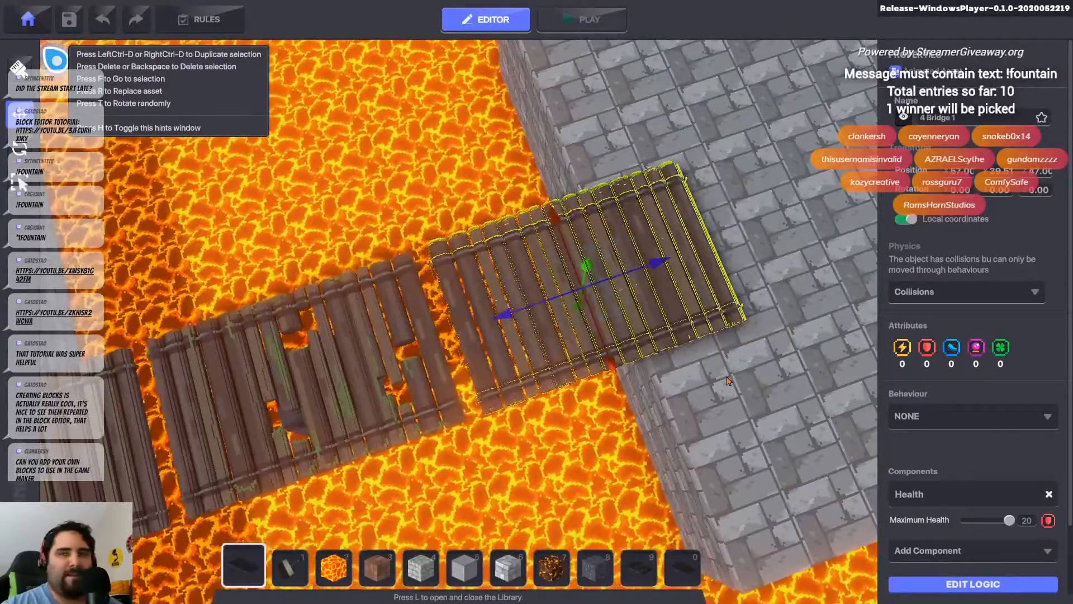
{"action": "right_click_drag", "start_coordinate": [584, 324], "coordinate": [515, 325]}
{"action": "scroll", "coordinate": [566, 284], "scroll_direction": "up", "scroll_amount": 3}
{"action": "scroll", "coordinate": [566, 284], "scroll_direction": "down", "scroll_amount": 2}
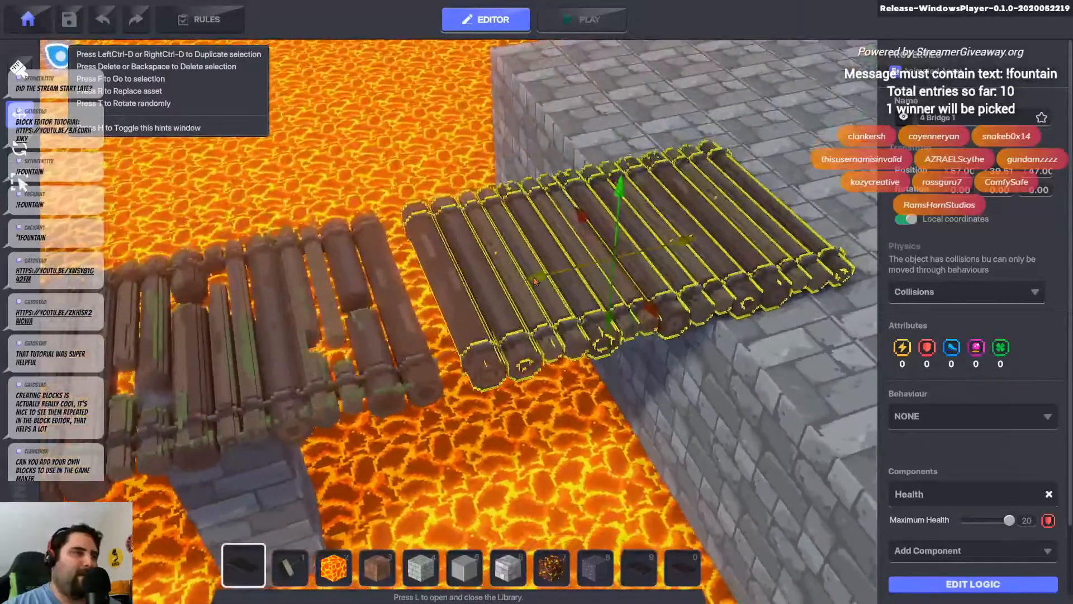
{"action": "left_click_drag", "start_coordinate": [514, 323], "coordinate": [511, 285]}
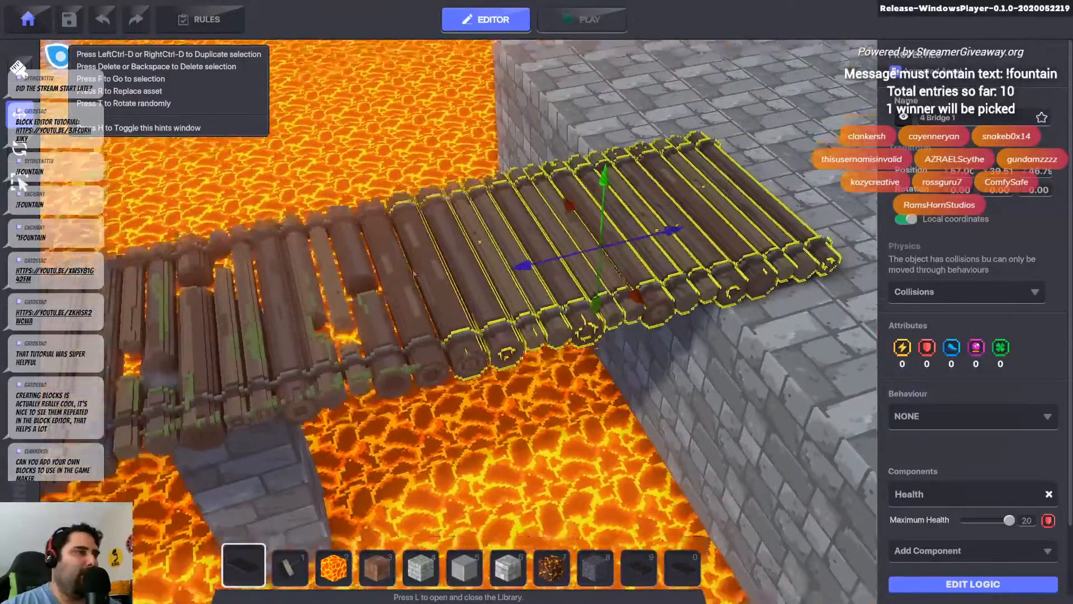
- Slide the slope-side Bridge 1 section towards the middle pillar to close its gap to the Bridge 2 section
{"action": "key", "text": "a"}
{"action": "key", "text": "d"}
{"action": "left_click", "coordinate": [612, 312]}
{"action": "key", "text": "d"}
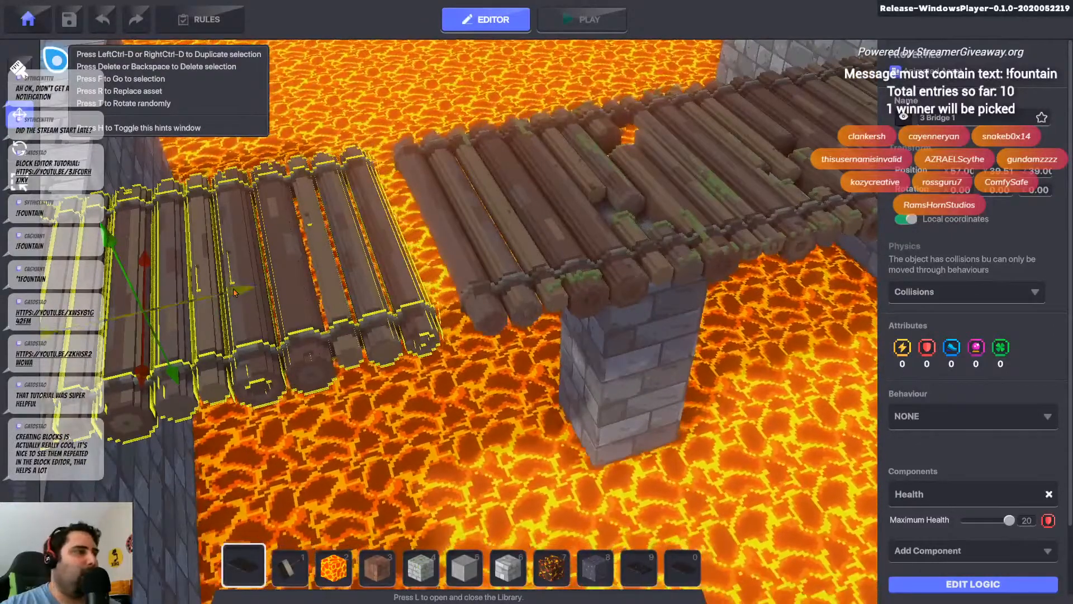
{"action": "left_click_drag", "start_coordinate": [253, 276], "coordinate": [263, 286]}
- Lower the broken Bridge 2 section slightly onto the middle pillar
{"action": "right_click_drag", "start_coordinate": [640, 330], "coordinate": [666, 253]}
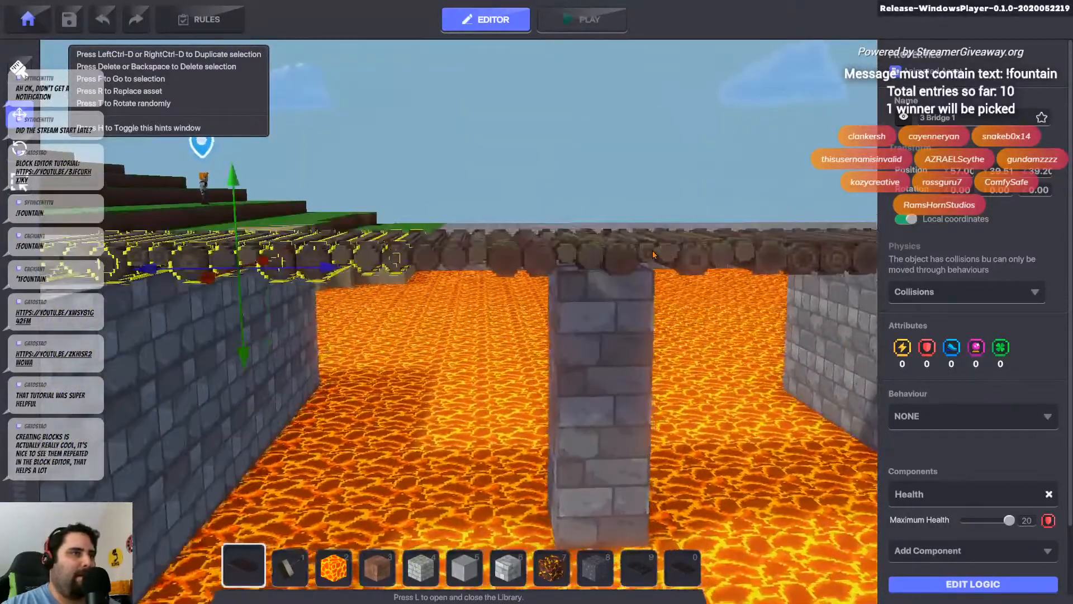
{"action": "left_click", "coordinate": [667, 253]}
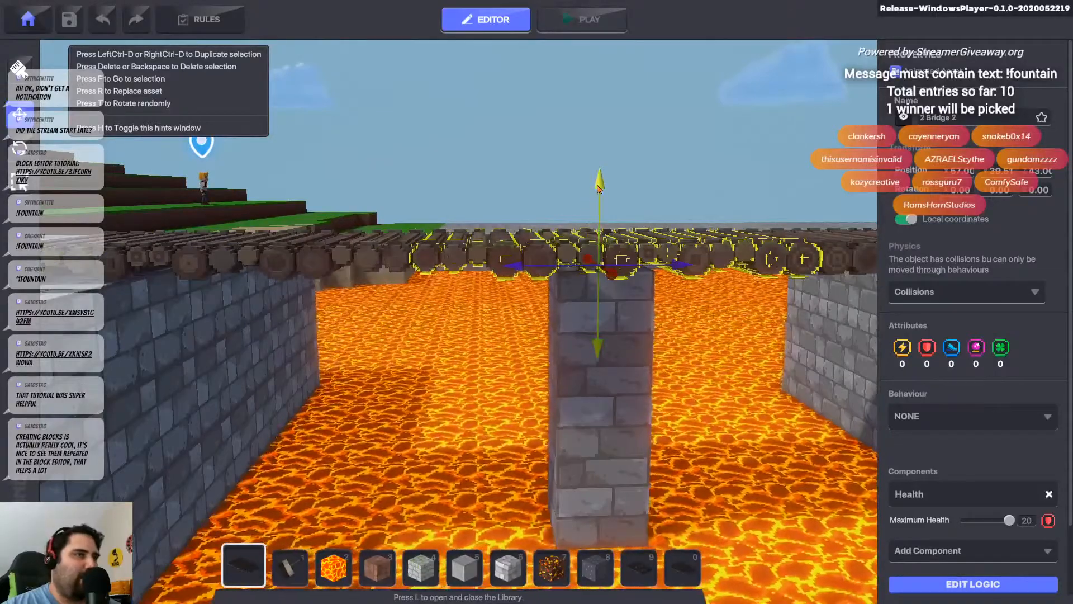
{"action": "left_click_drag", "start_coordinate": [597, 189], "coordinate": [601, 191]}
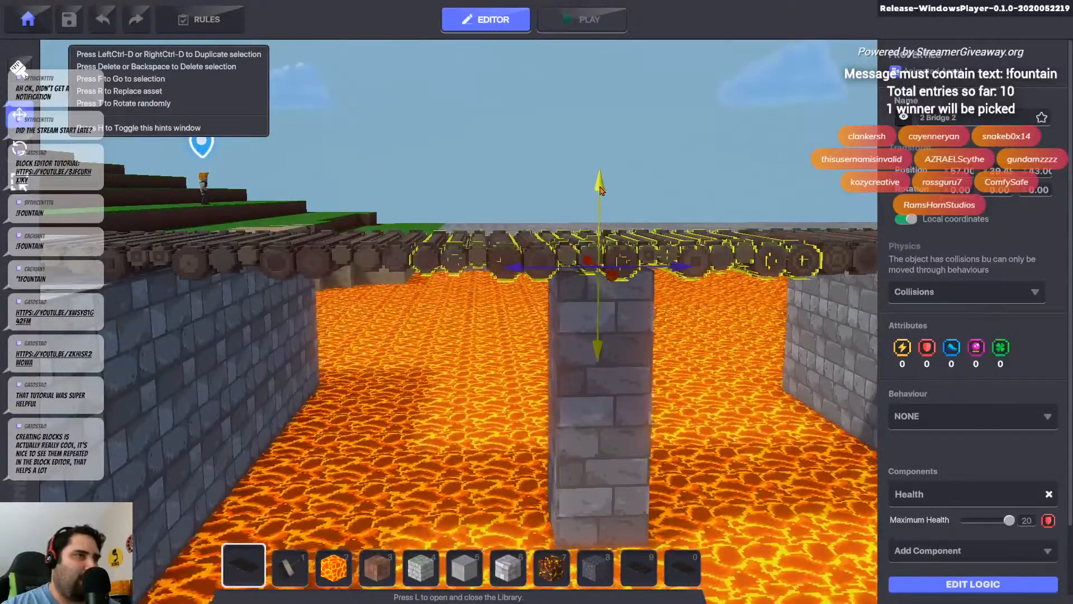
{"action": "right_click_drag", "start_coordinate": [604, 313], "coordinate": [601, 345]}
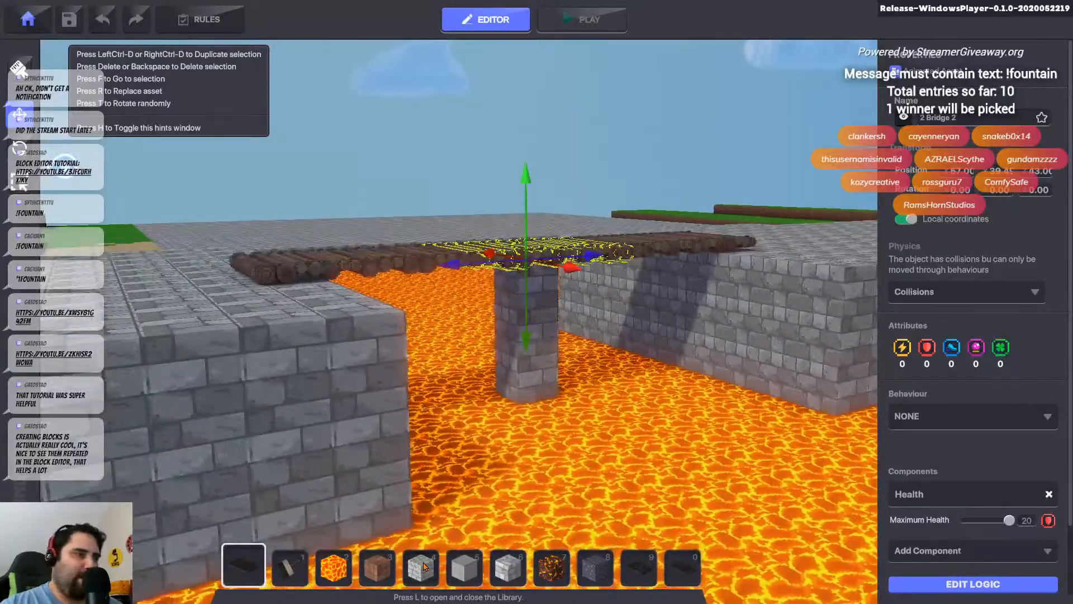
- Place a Hammer Trap on the Stone Bricks pier just beyond the far end of the bridge
{"action": "left_click", "coordinate": [424, 566]}
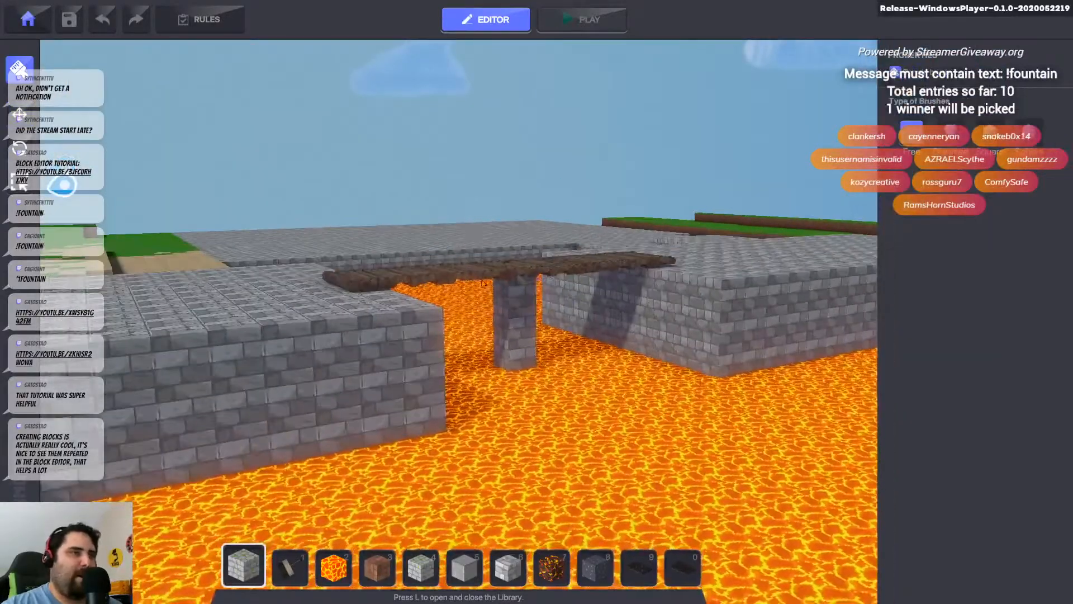
{"action": "right_click_drag", "start_coordinate": [483, 283], "coordinate": [556, 339]}
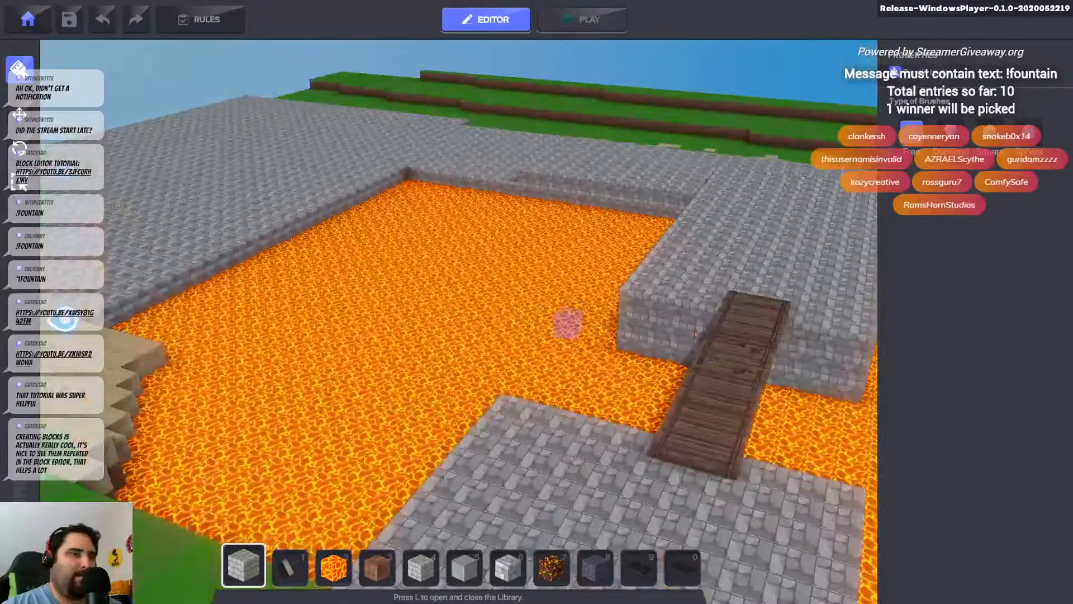
{"action": "left_click", "coordinate": [297, 579]}
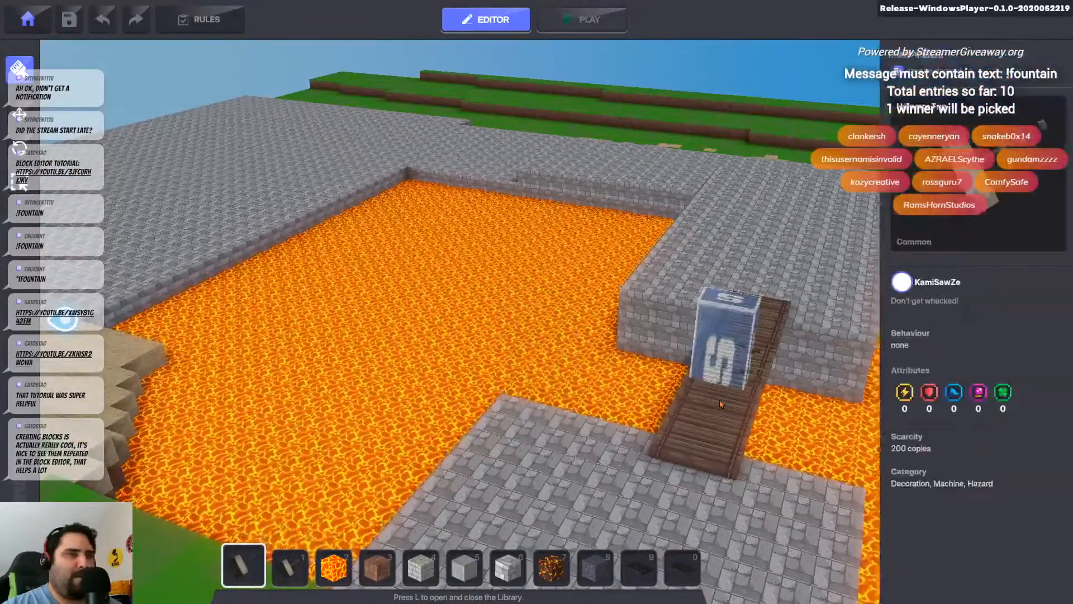
{"action": "key", "text": "d"}
{"action": "key", "text": "s"}
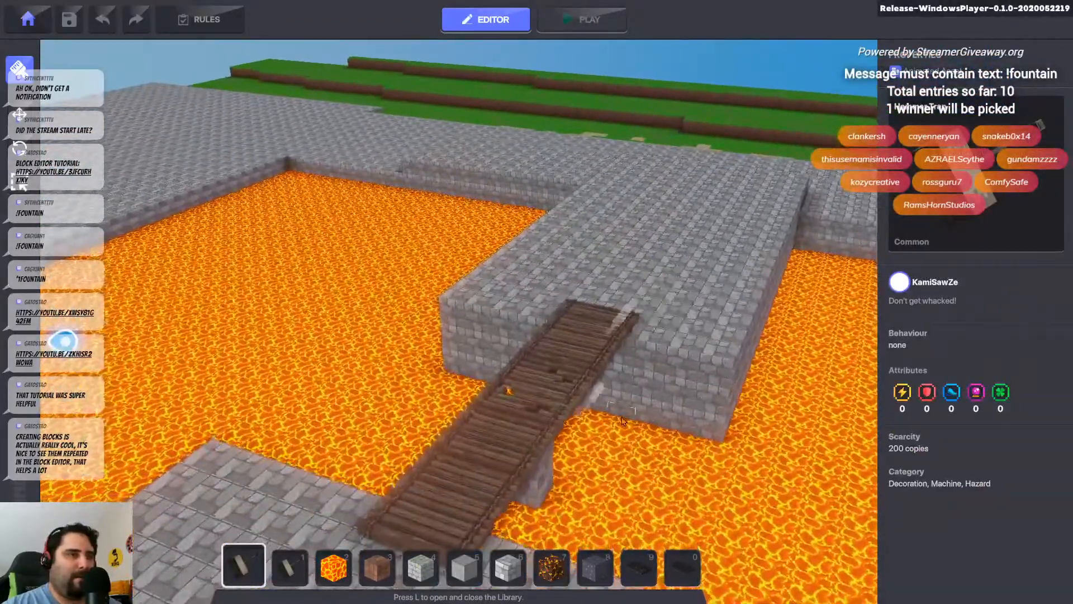
{"action": "key", "text": "d"}
{"action": "right_click_drag", "start_coordinate": [690, 391], "coordinate": [470, 528]}
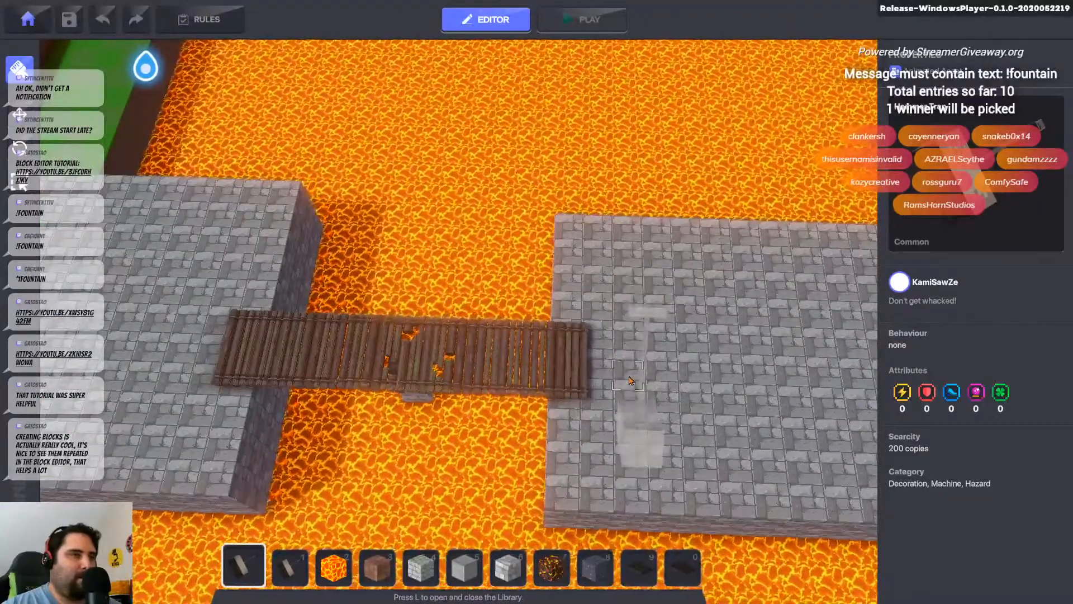
{"action": "left_click", "coordinate": [632, 380]}
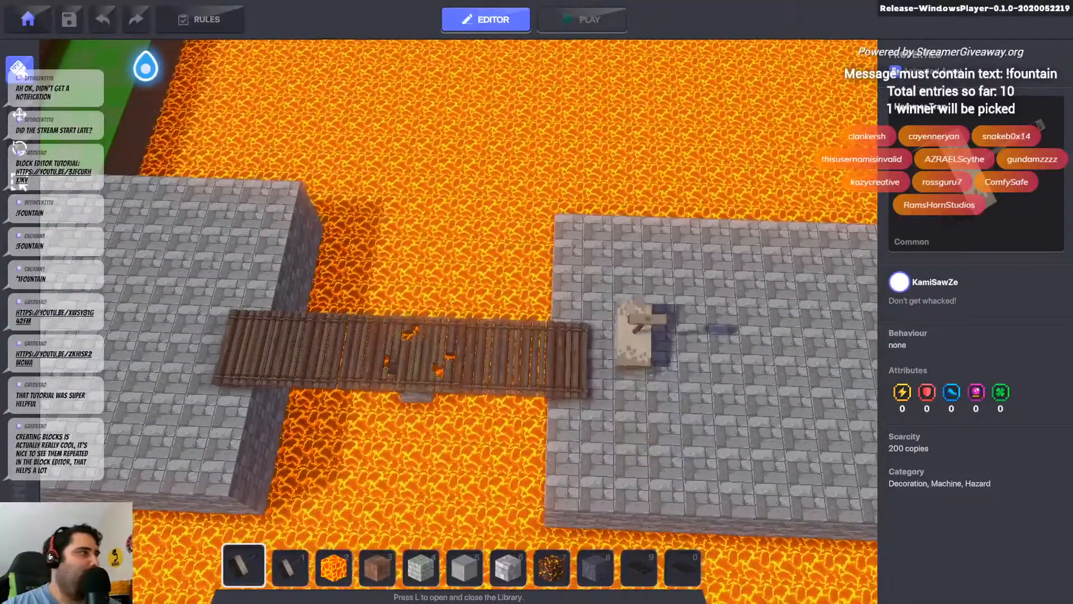
{"action": "key", "text": "f"}
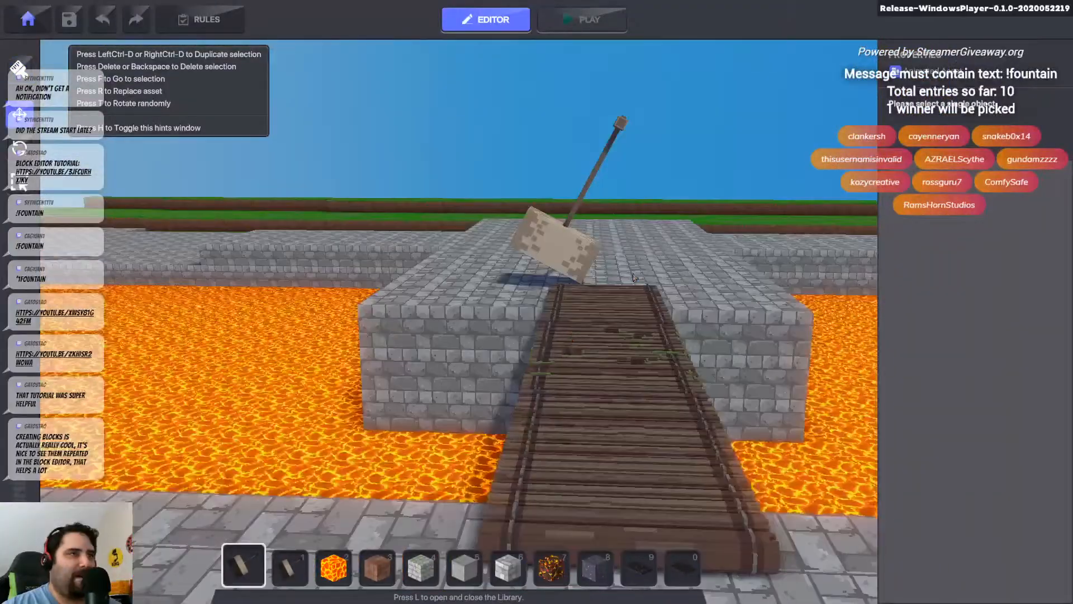
- Set the behaviour of the newly placed Hammer Trap to NPC Citizen
{"action": "right_click_drag", "start_coordinate": [635, 278], "coordinate": [559, 324]}
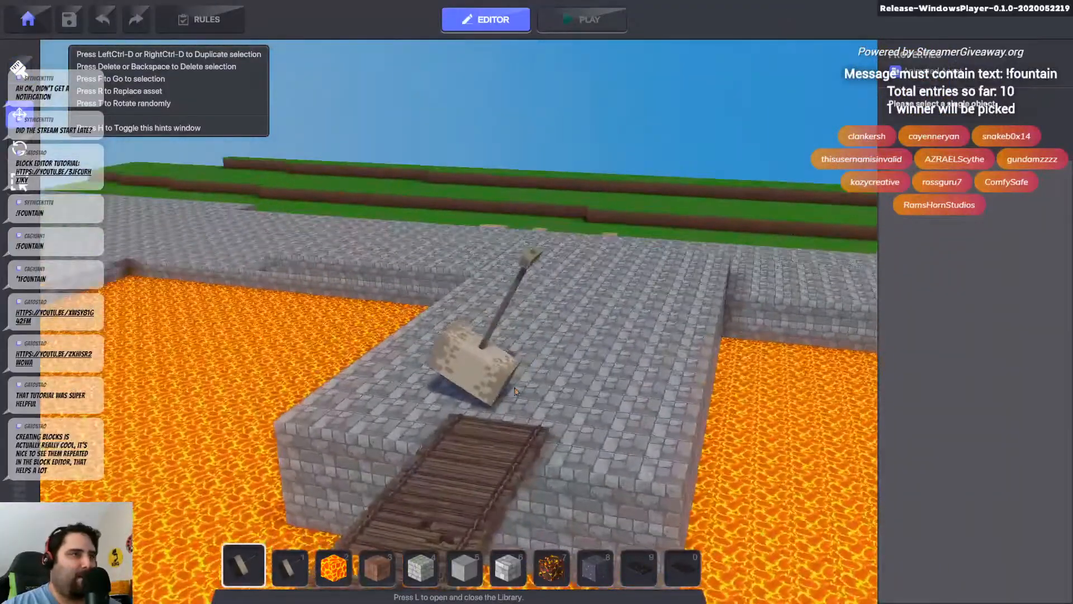
{"action": "left_click", "coordinate": [476, 364]}
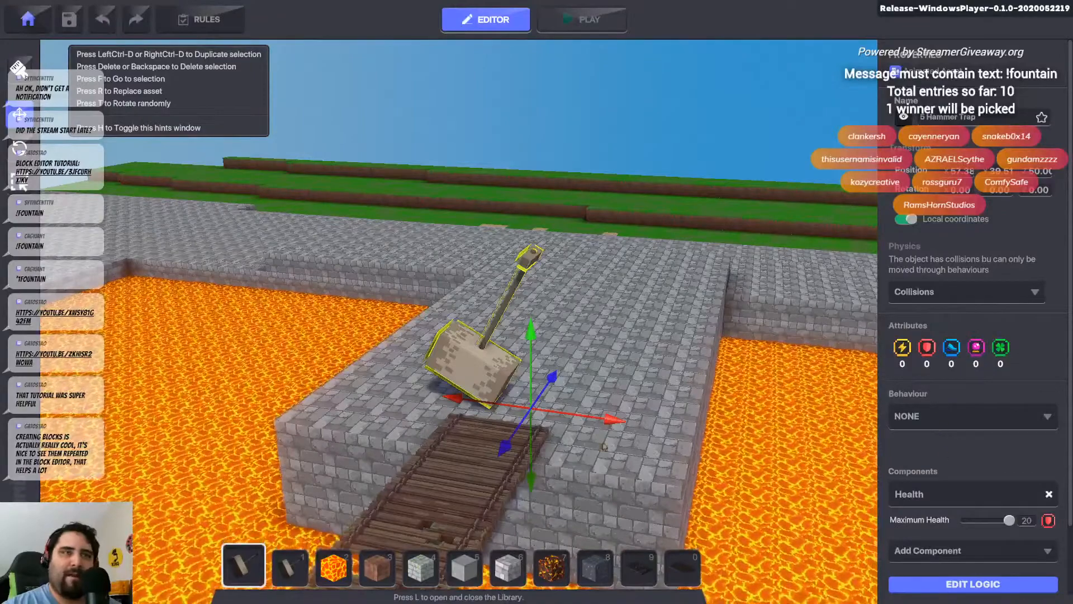
{"action": "key", "text": "s"}
{"action": "key", "text": "w"}
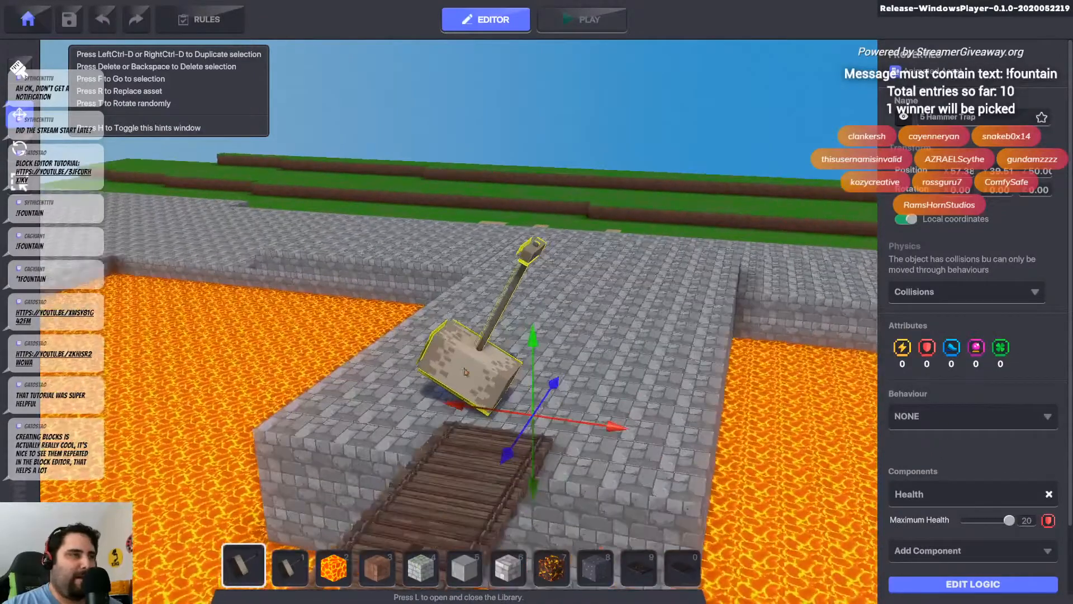
{"action": "left_click", "coordinate": [911, 418]}
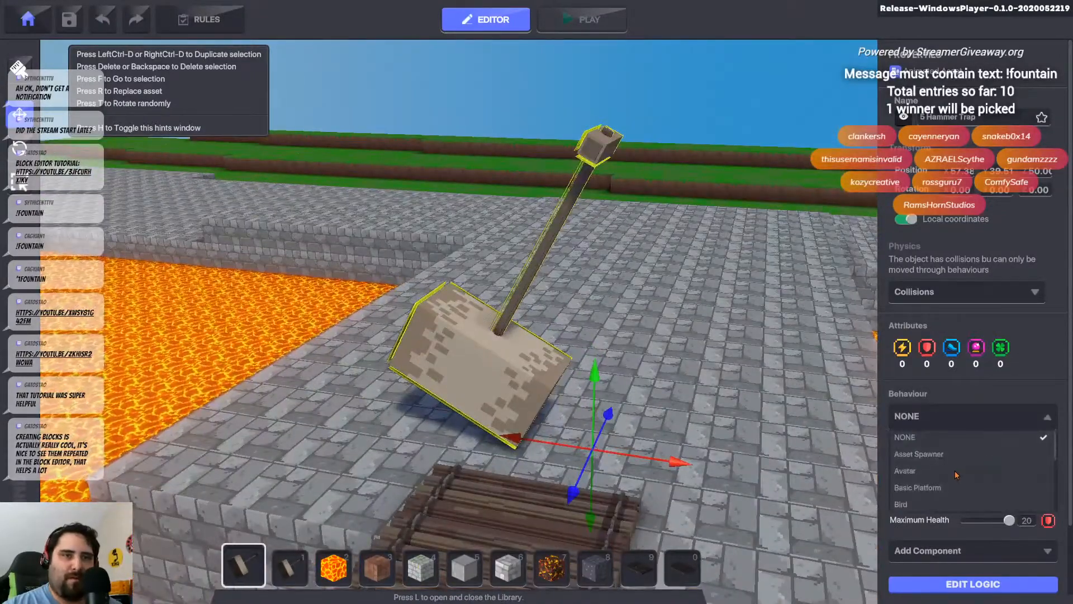
{"action": "scroll", "coordinate": [954, 496], "scroll_direction": "down", "scroll_amount": 3}
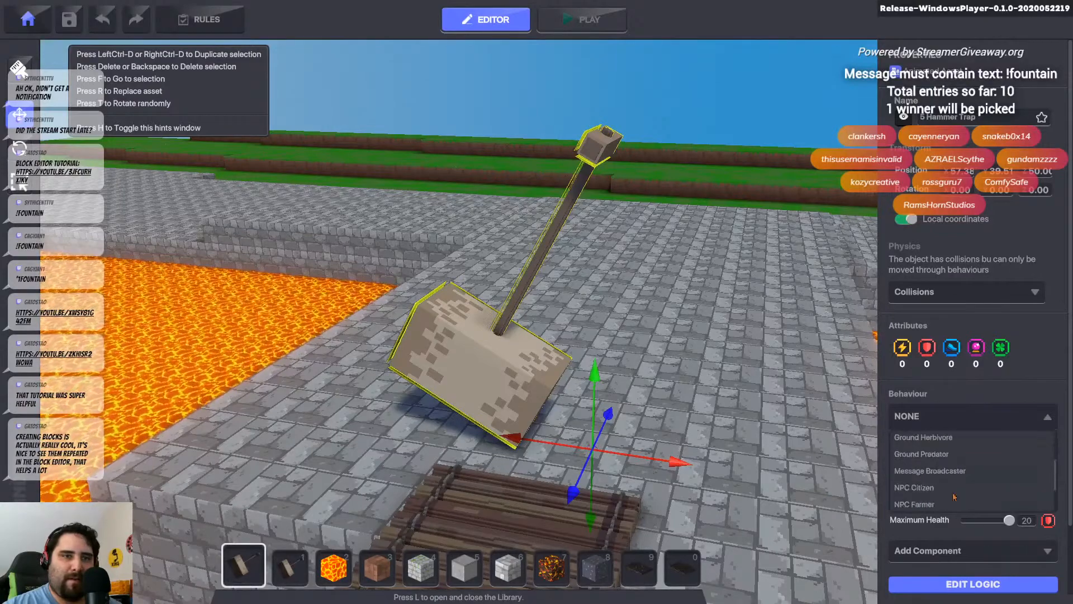
{"action": "left_click", "coordinate": [915, 487]}
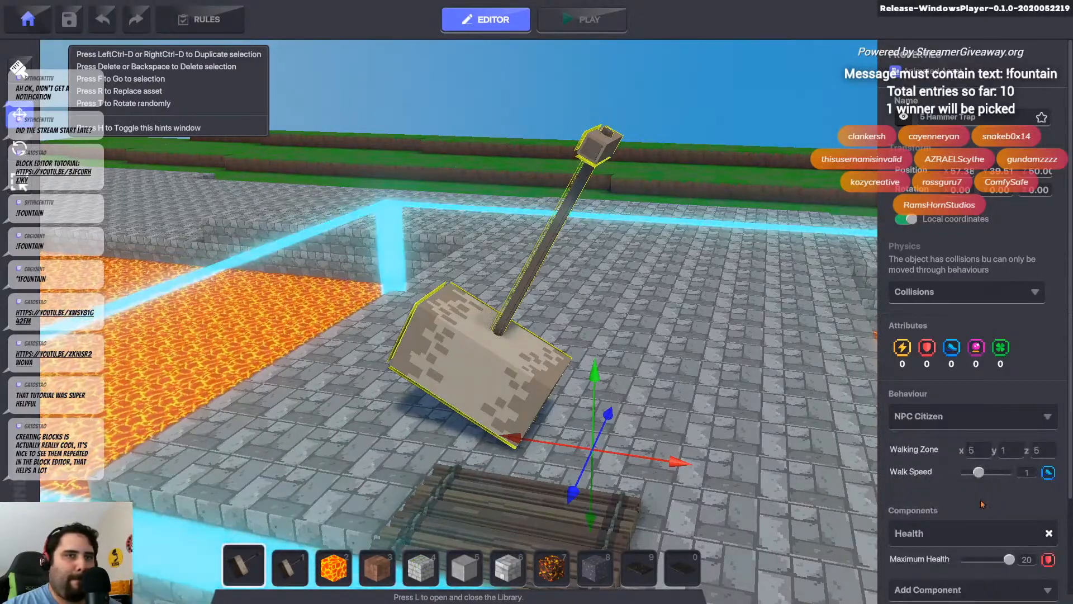
- Playtest the experience and run the avatar over the stone piers and across the broken bridge towards the Hammer Trap
{"action": "left_click", "coordinate": [605, 22]}
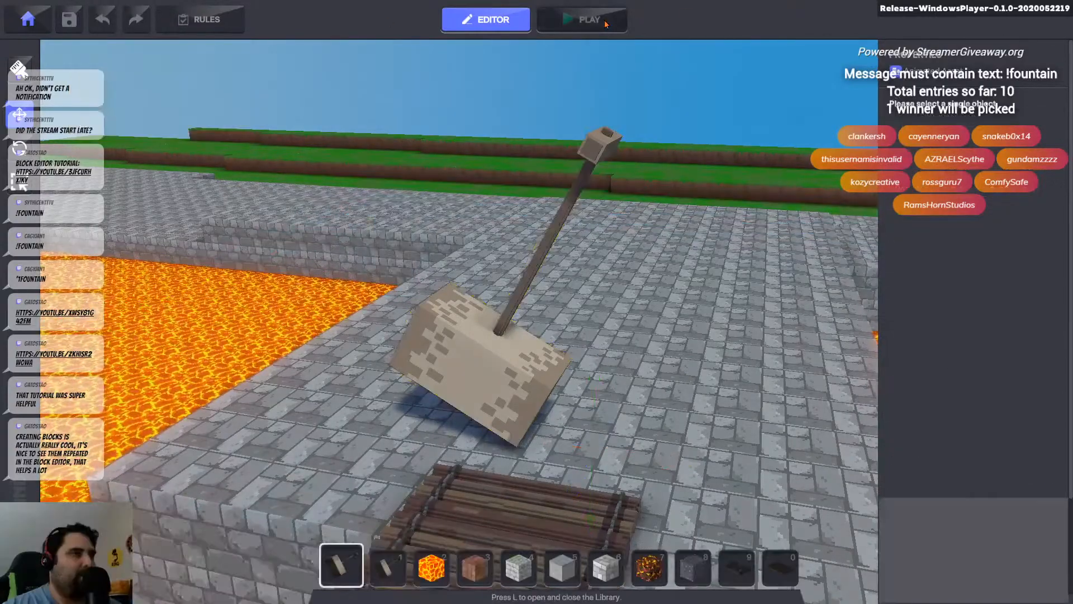
{"action": "key", "text": "w"}
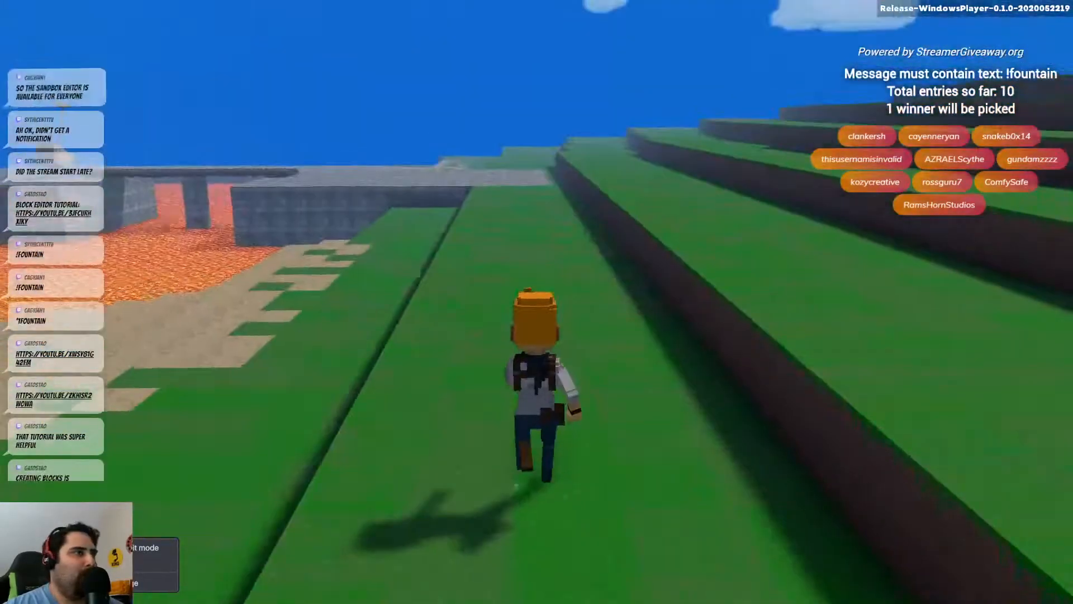
{"action": "key", "text": "d"}
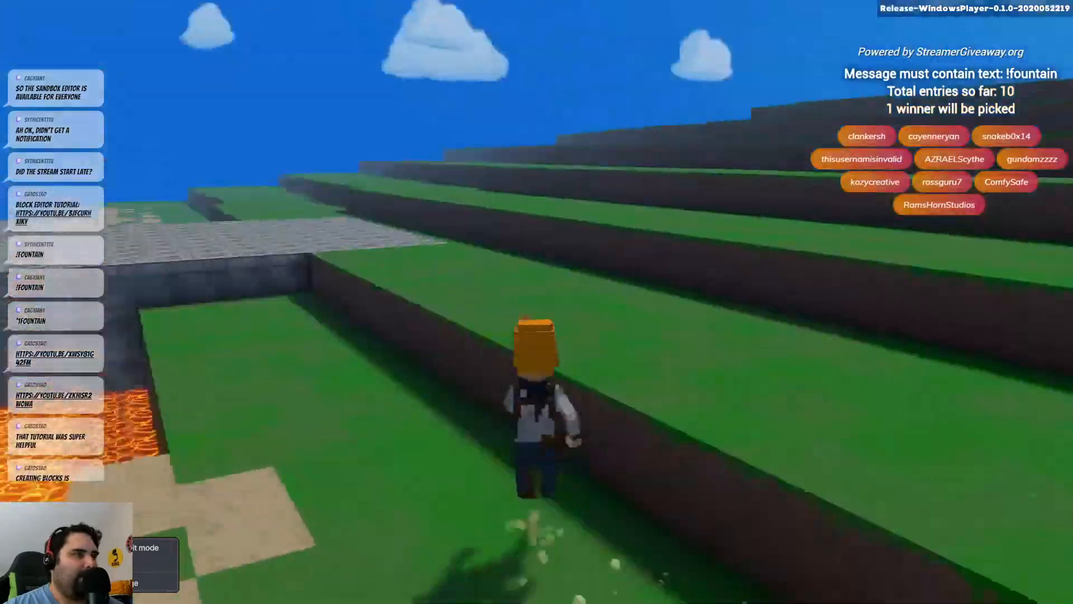
{"action": "key", "text": "space"}
{"action": "key", "text": "space"}
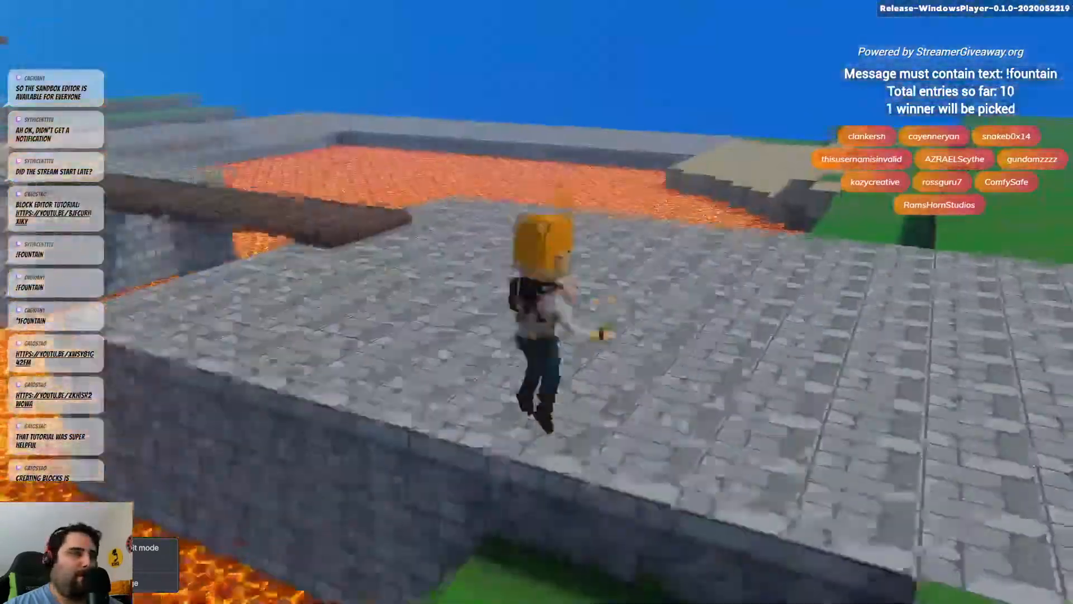
{"action": "key", "text": "d"}
{"action": "key", "text": "w"}
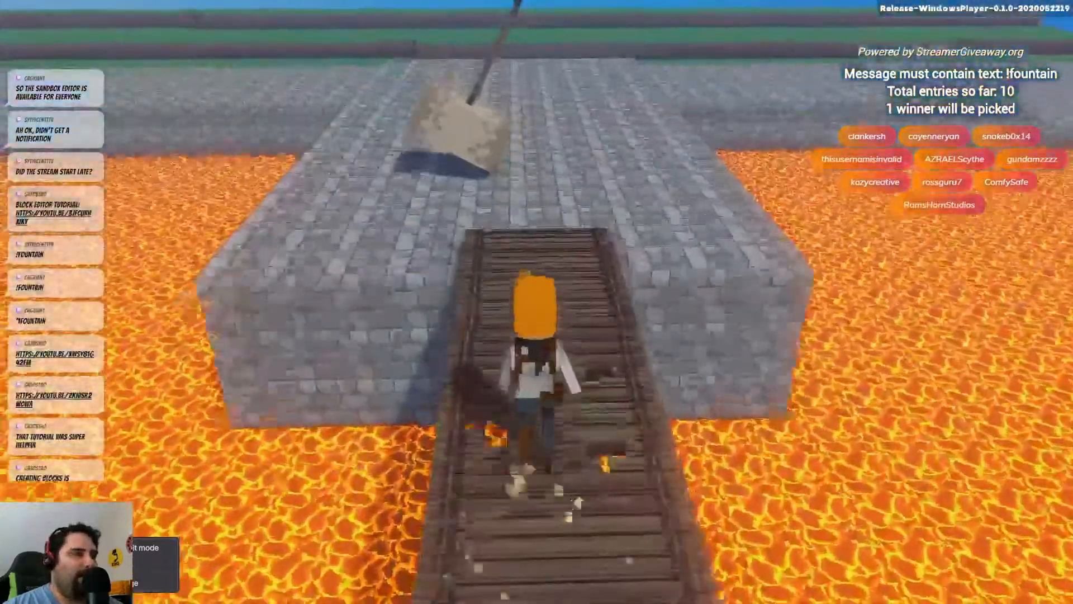
- Walk the avatar around the Hammer Trap to check whether it swings, and return to the editor
{"action": "key", "text": "s"}
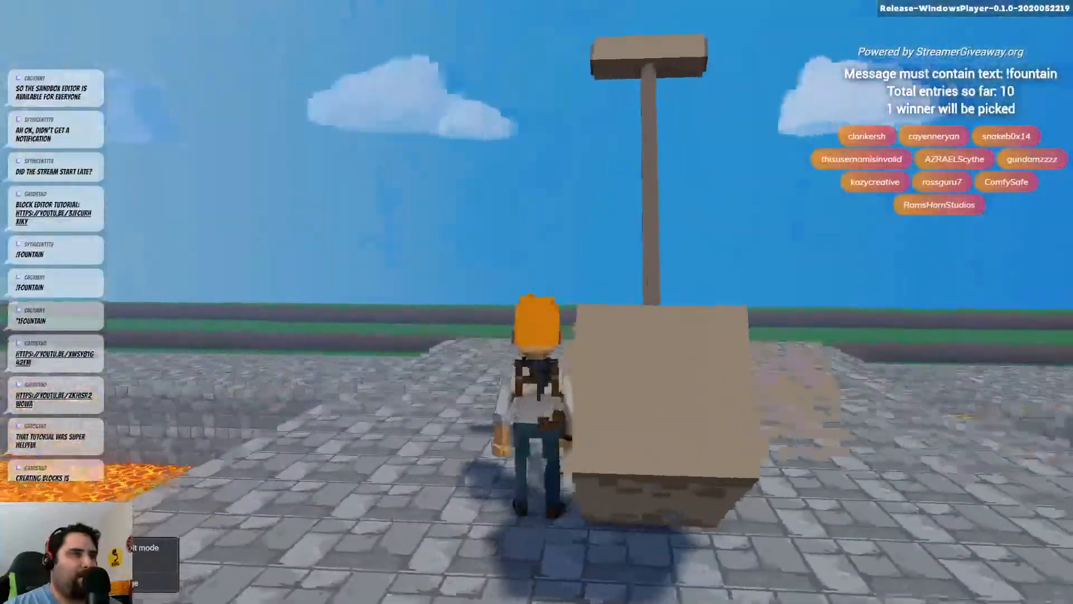
{"action": "key", "text": "w"}
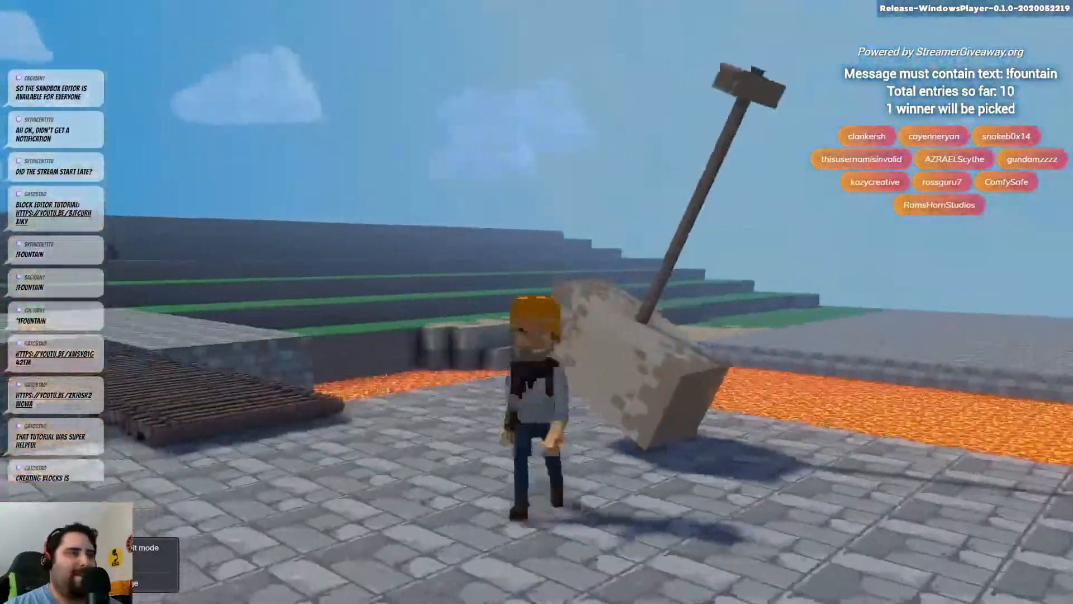
{"action": "key", "text": "s"}
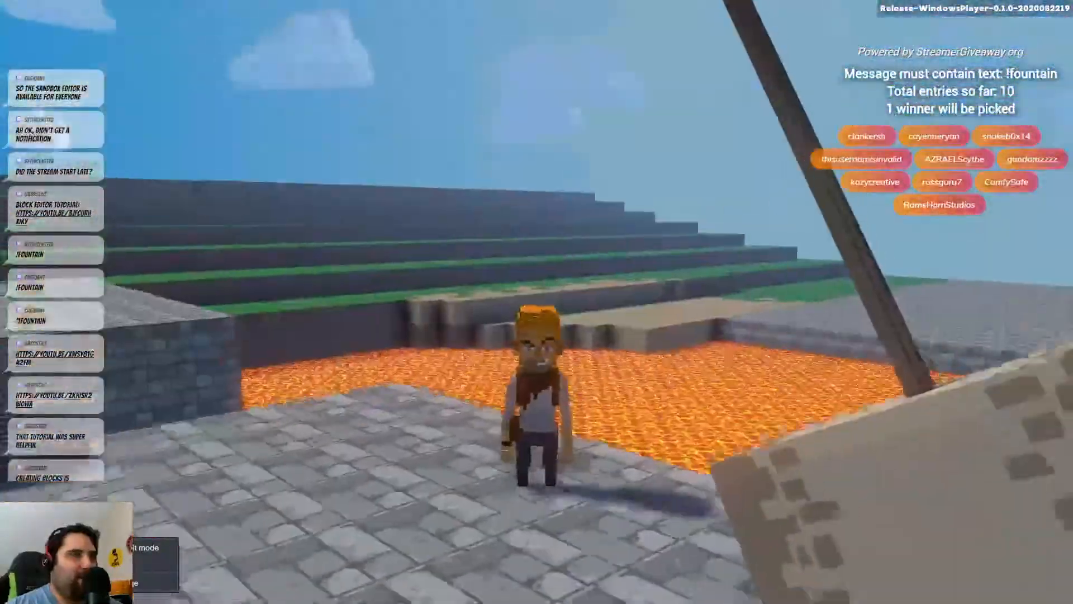
{"action": "key", "text": "w"}
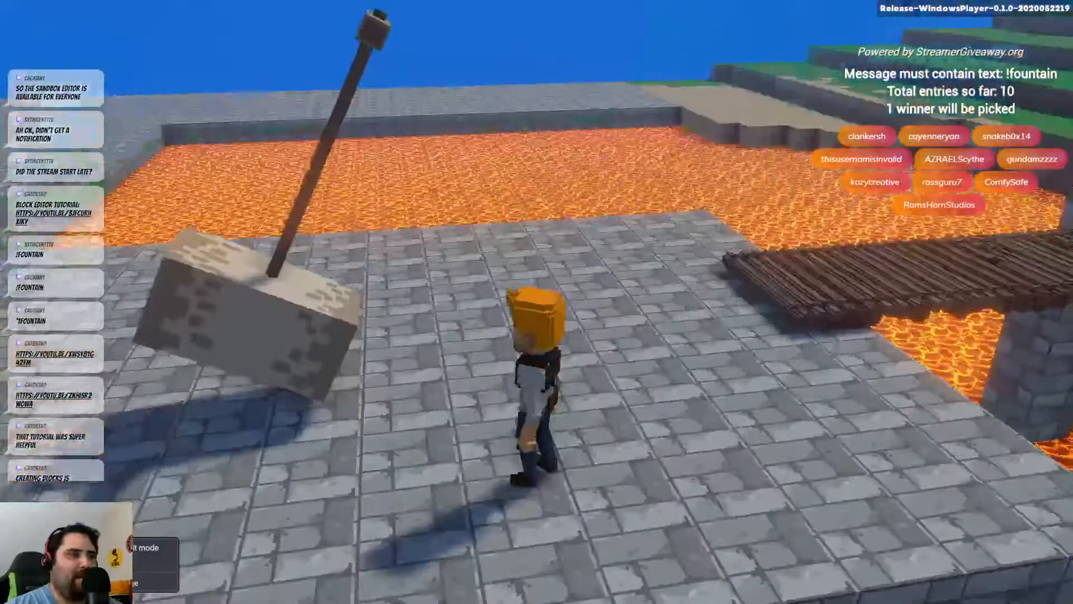
{"action": "key", "text": "Tab"}
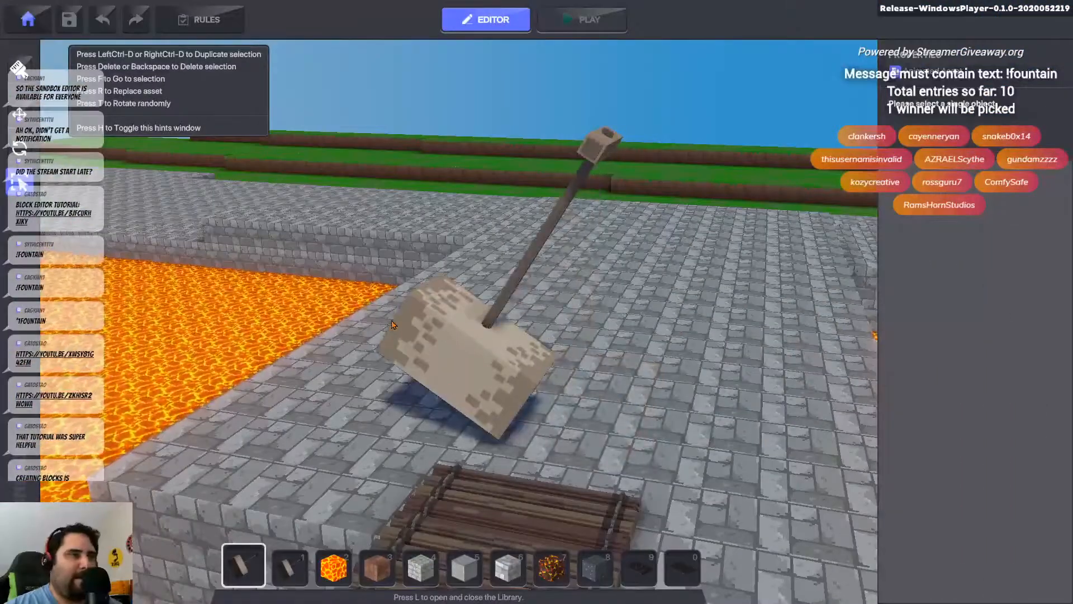
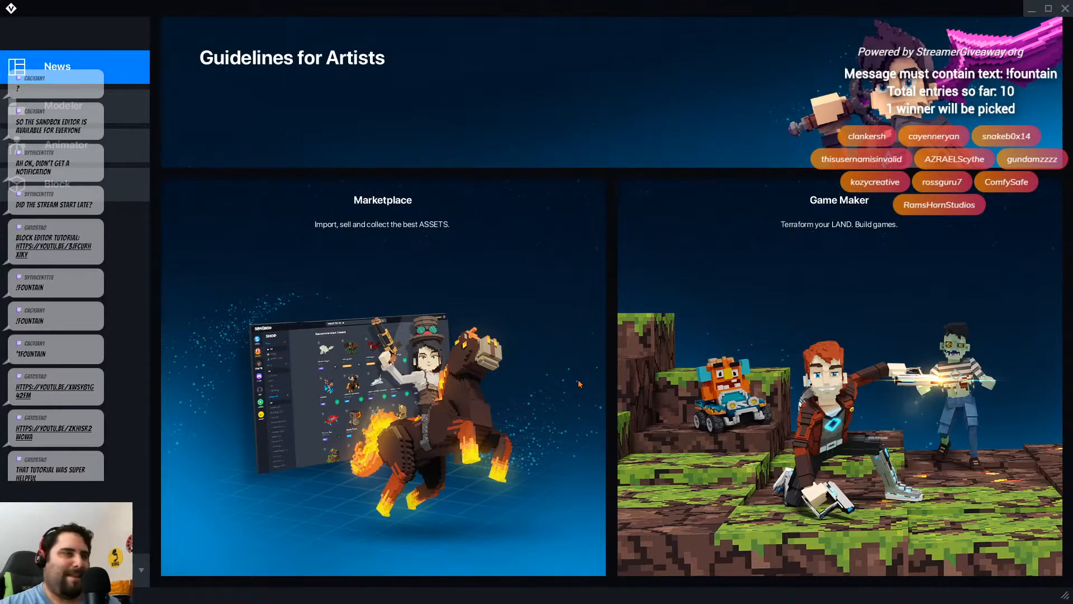
- In VoxEdit's Animator, open the recent file swing axe.vxr
{"action": "left_click", "coordinate": [98, 158]}
{"action": "left_click", "coordinate": [326, 194]}
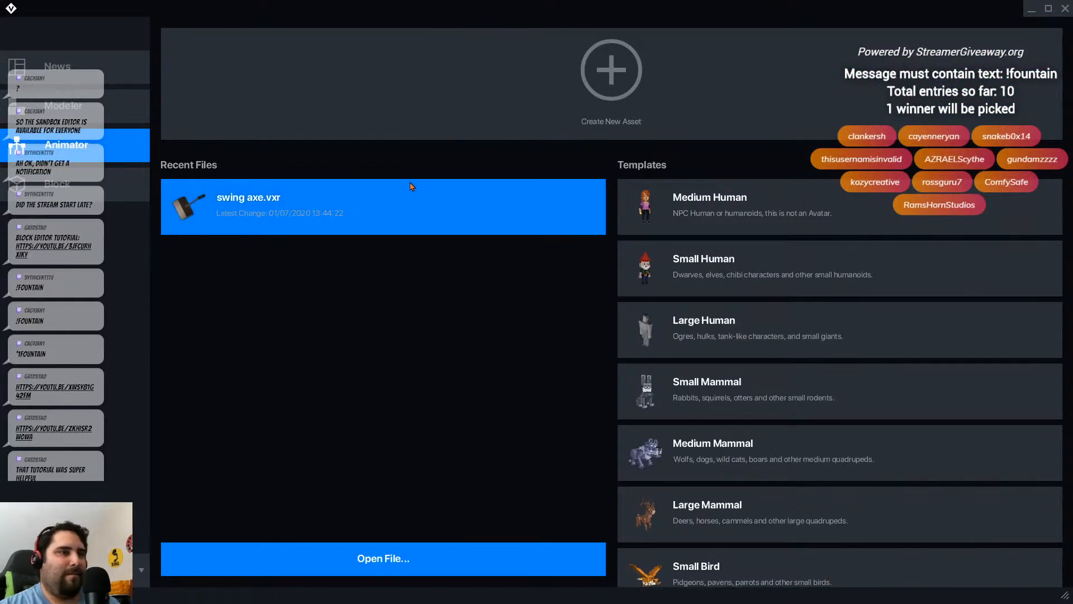
{"action": "double_click", "coordinate": [285, 207]}
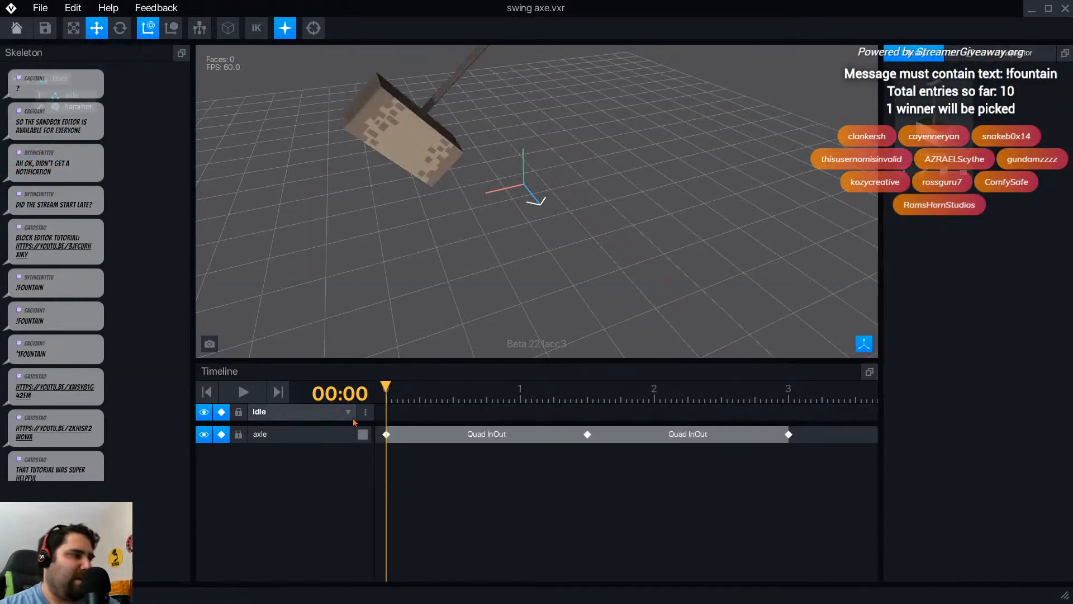
- Rename the hammer's Idle animation to Idel01
{"action": "left_click", "coordinate": [366, 414]}
{"action": "left_click", "coordinate": [437, 427]}
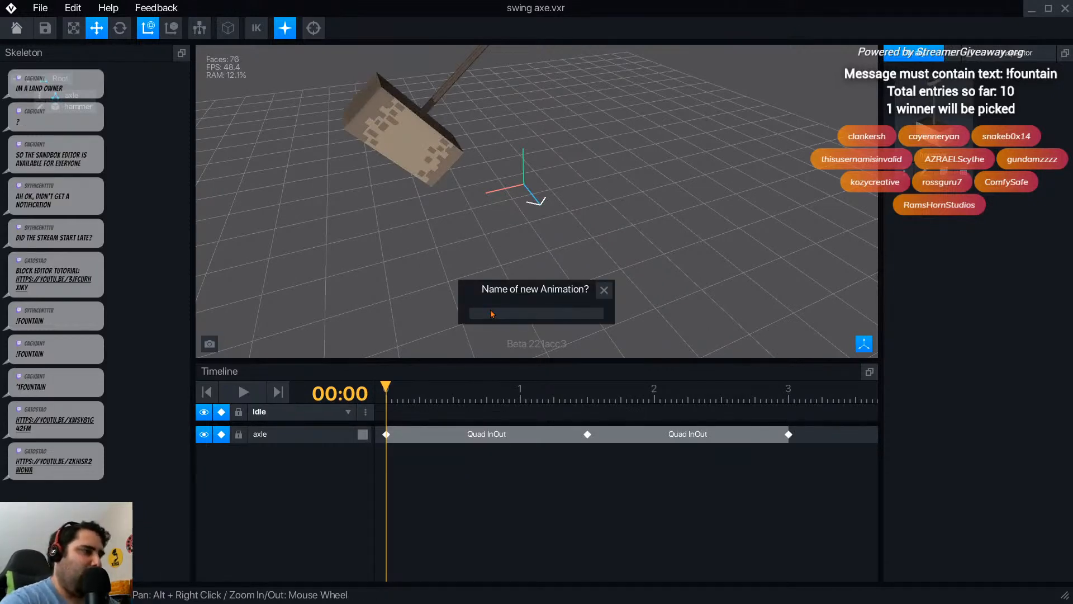
{"action": "type", "text": "Idel01"}
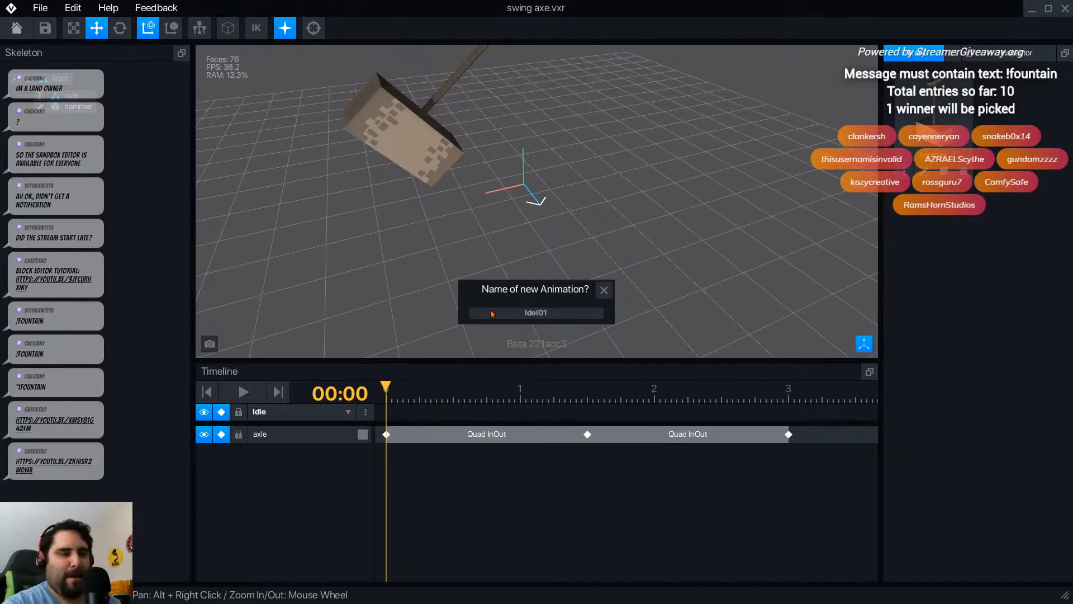
{"action": "key", "text": "Return"}
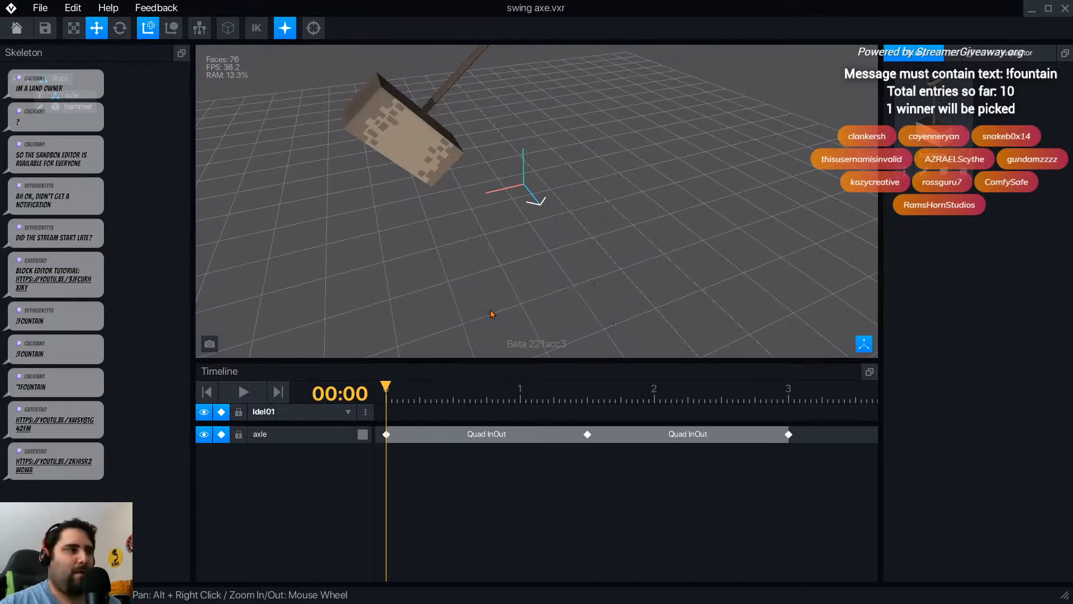
- Correct the spelling of the hammer animation's name to Idle01
{"action": "left_click", "coordinate": [326, 412]}
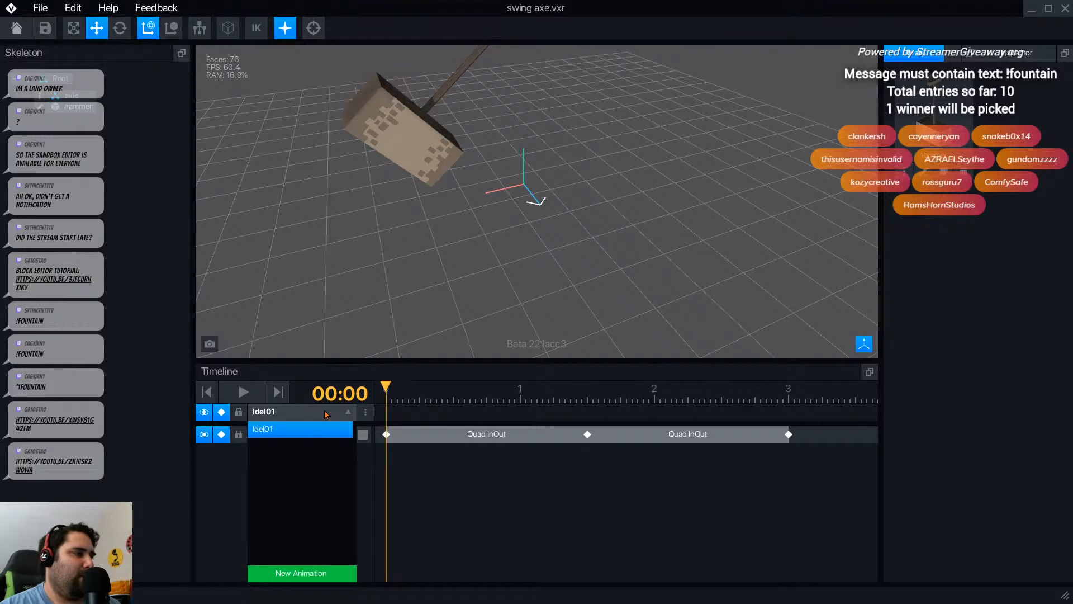
{"action": "left_click", "coordinate": [366, 412]}
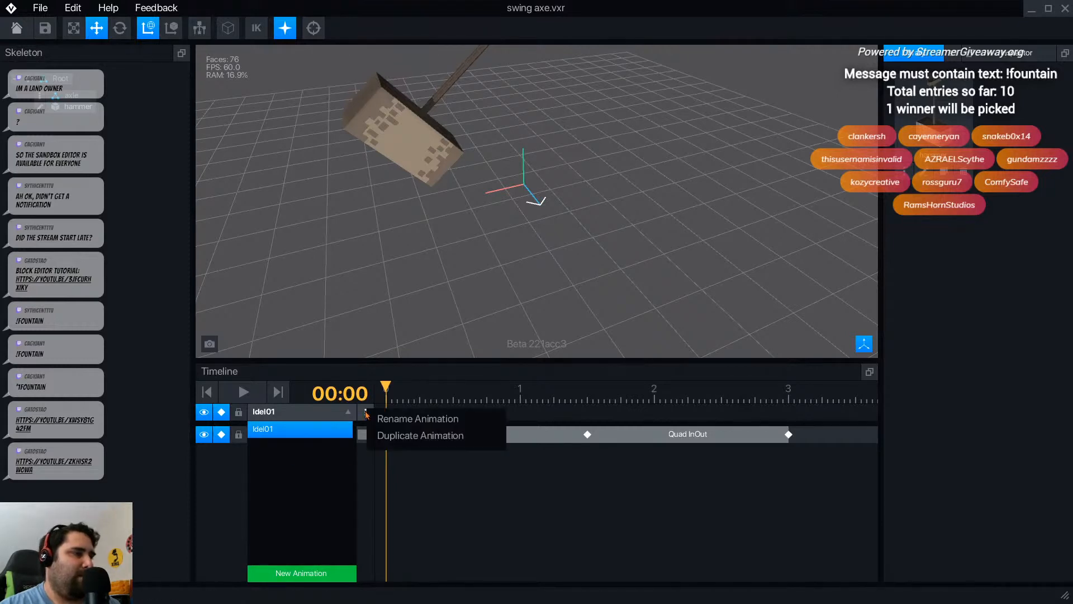
{"action": "left_click", "coordinate": [426, 435]}
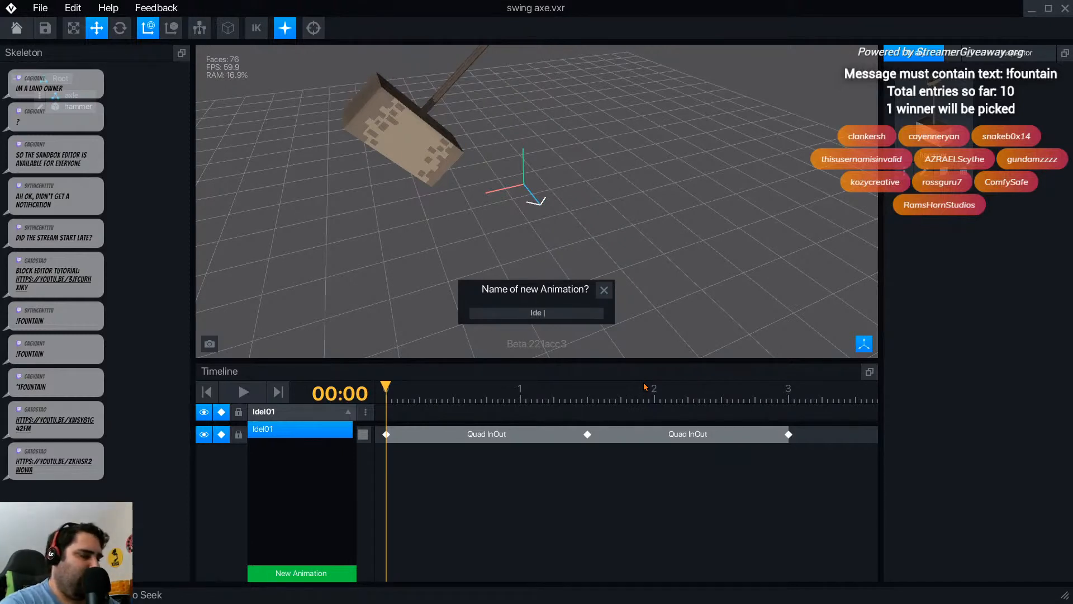
{"action": "type", "text": "Idle01"}
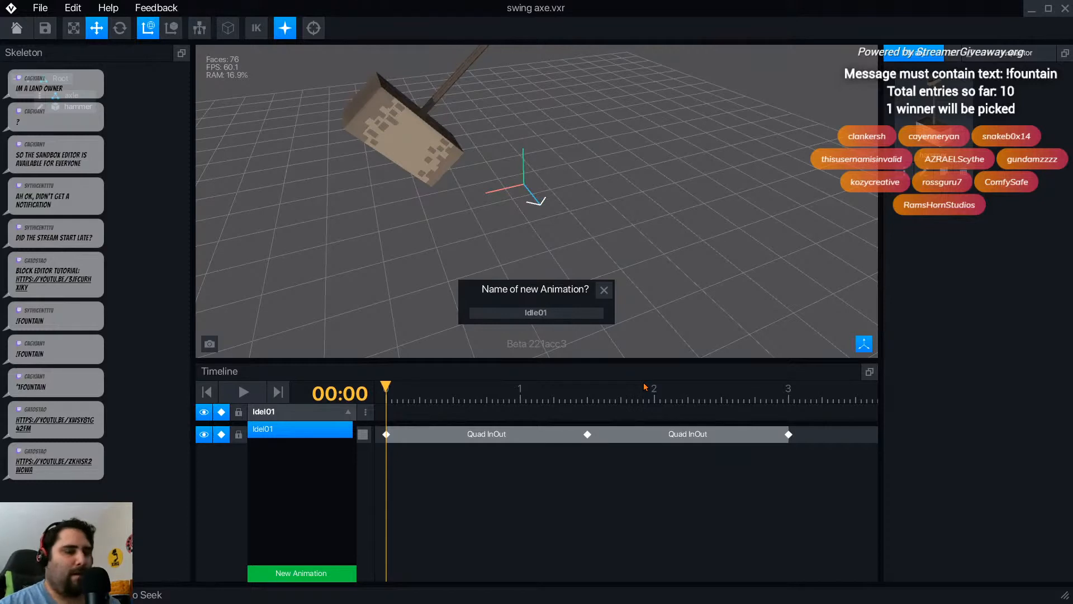
{"action": "key", "text": "Return"}
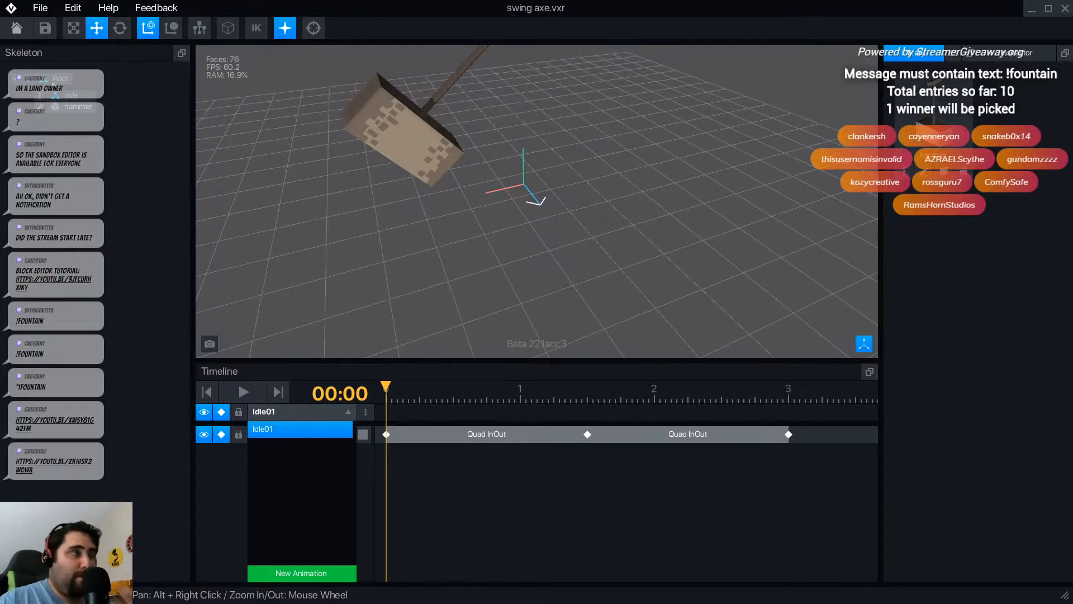
- Export the hammer to the Marketplace with an angled close-up thumbnail and Idle01 as the default animation
{"action": "left_click", "coordinate": [40, 8]}
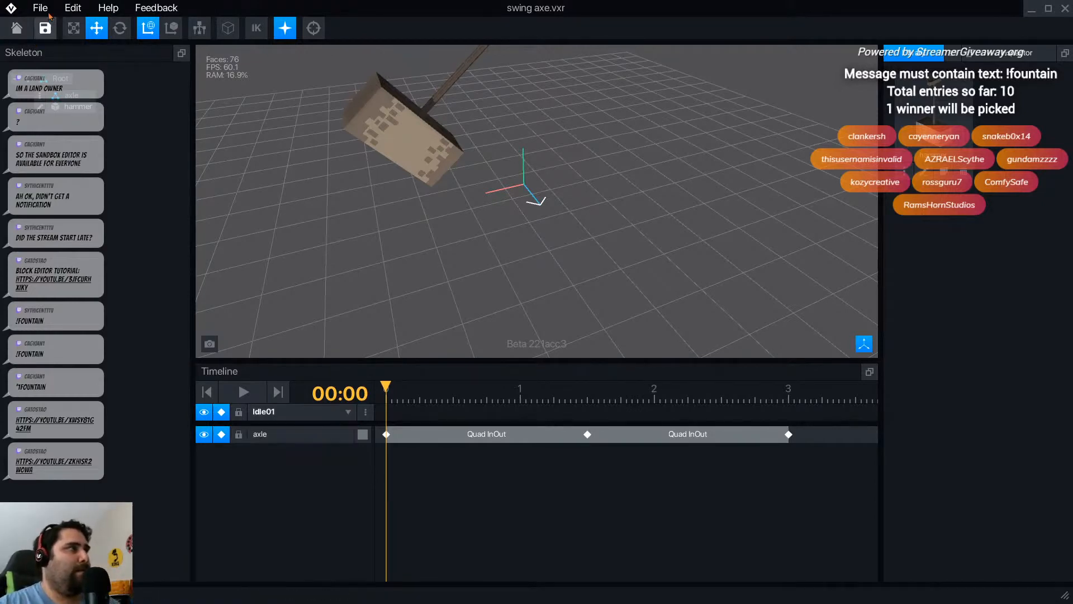
{"action": "left_click", "coordinate": [40, 8]}
{"action": "mouse_move", "coordinate": [168, 69]}
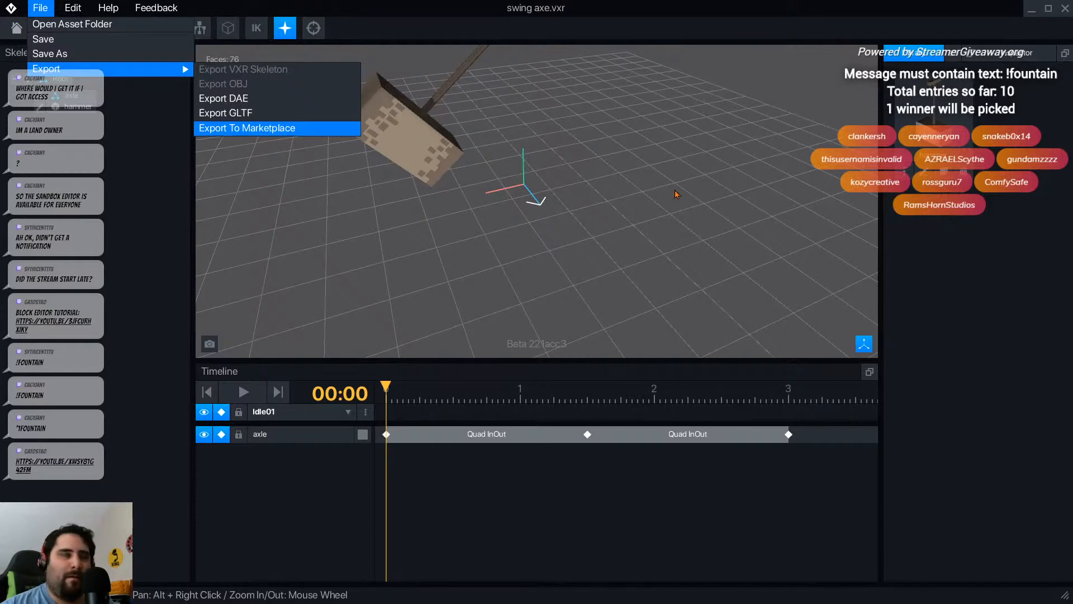
{"action": "key", "text": "Return"}
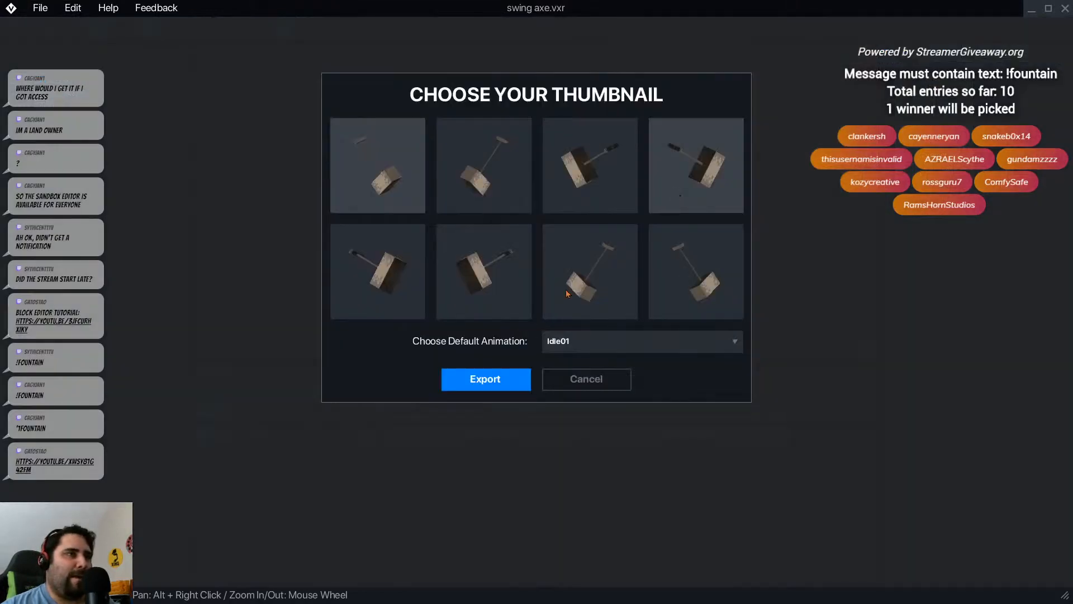
{"action": "left_click", "coordinate": [483, 288]}
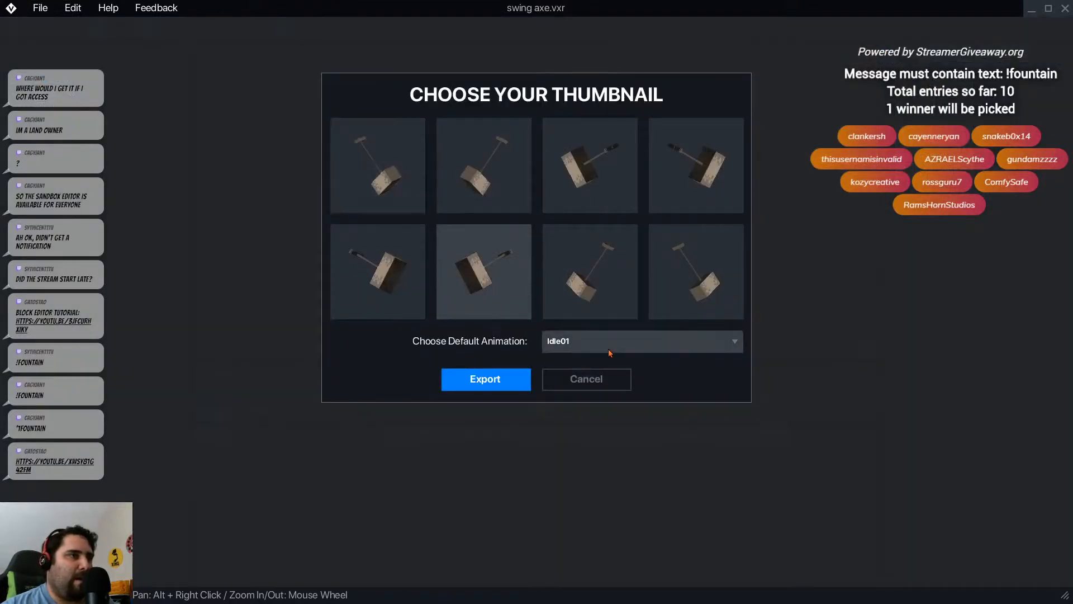
{"action": "left_click", "coordinate": [484, 380]}
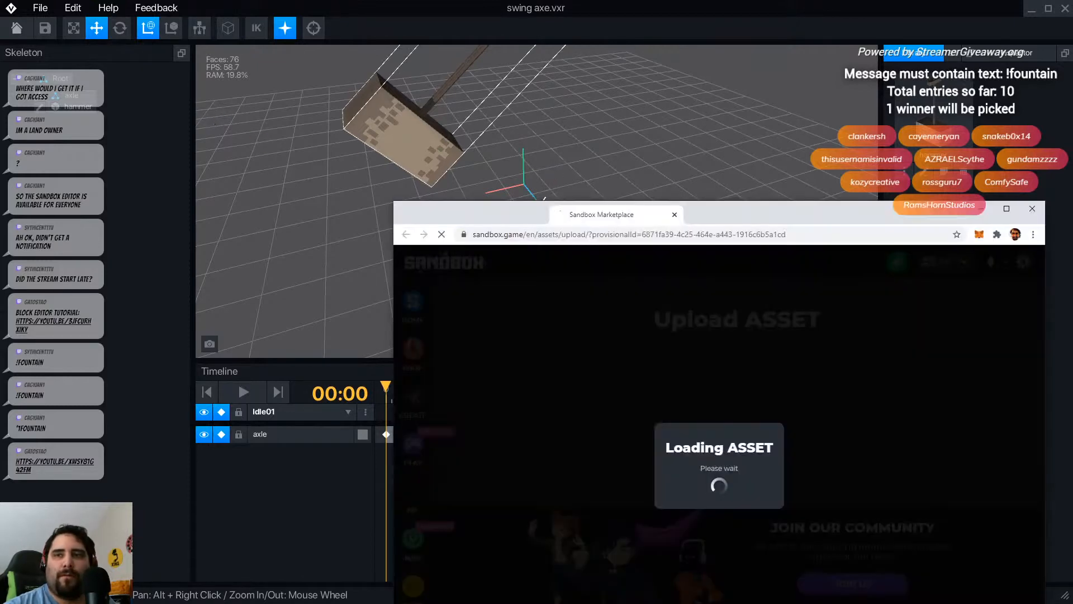
- Enlarge and reposition the Marketplace browser window, and choose to replace an existing asset with the upload
{"action": "left_click_drag", "start_coordinate": [773, 222], "coordinate": [637, 66]}
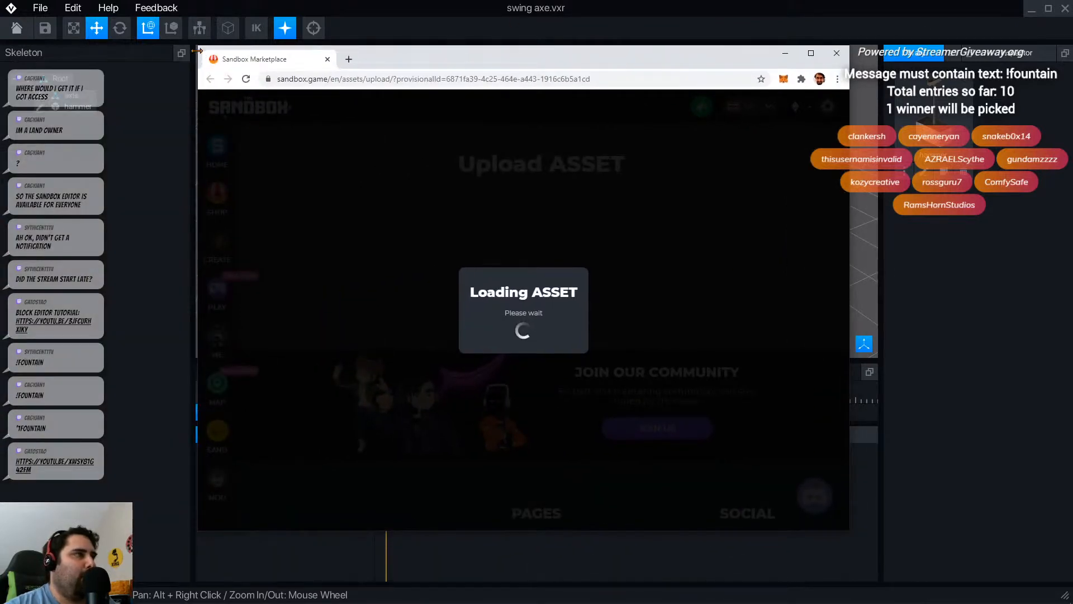
{"action": "left_click_drag", "start_coordinate": [198, 53], "coordinate": [49, 29]}
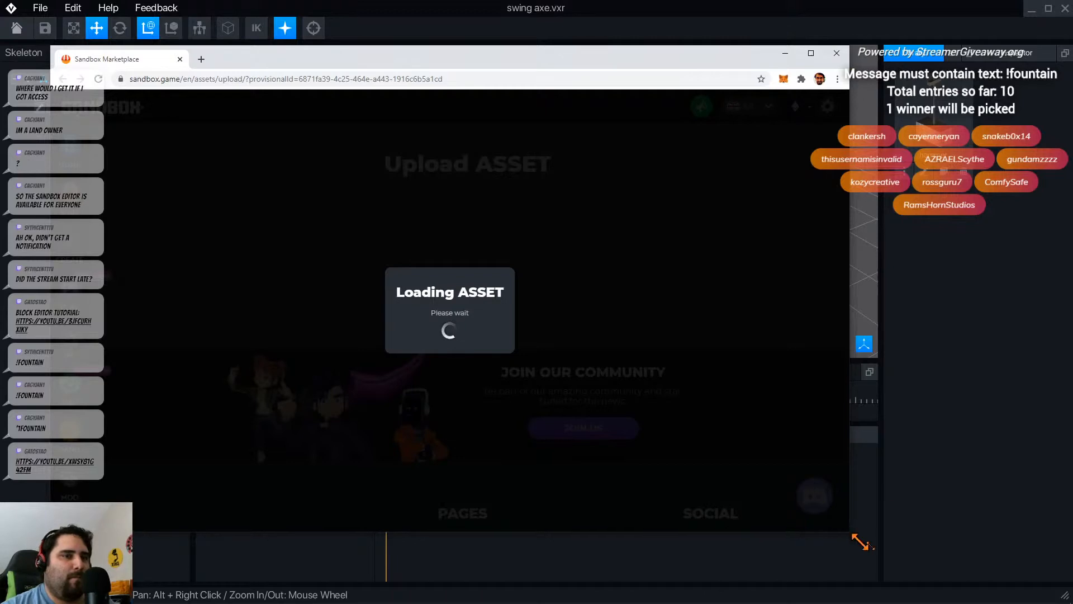
{"action": "left_click_drag", "start_coordinate": [845, 532], "coordinate": [1044, 576]}
{"action": "left_click_drag", "start_coordinate": [874, 46], "coordinate": [875, 0]}
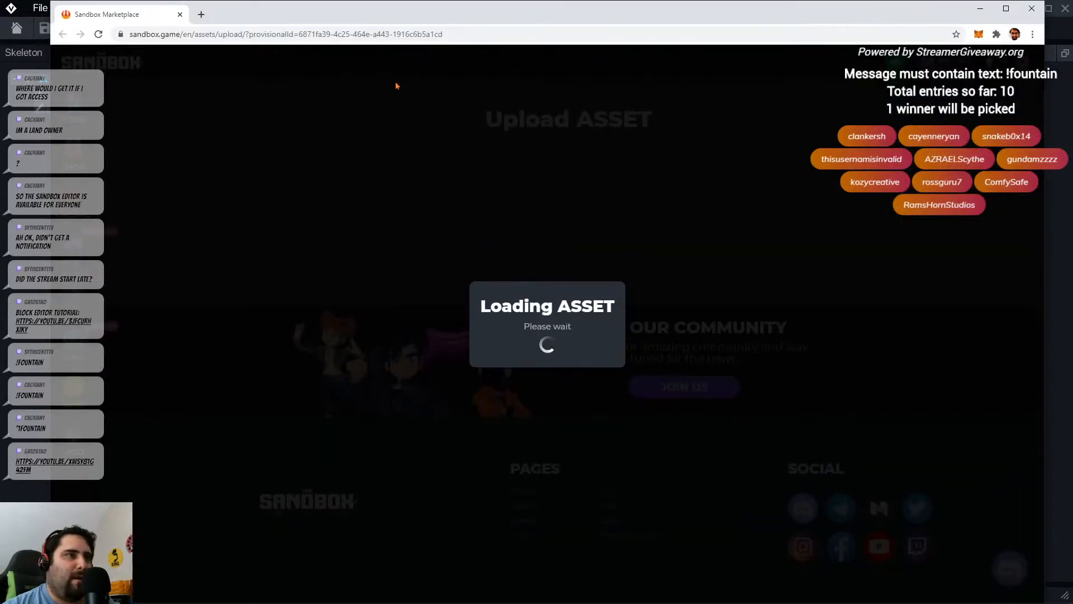
{"action": "left_click_drag", "start_coordinate": [470, 2], "coordinate": [441, 39]}
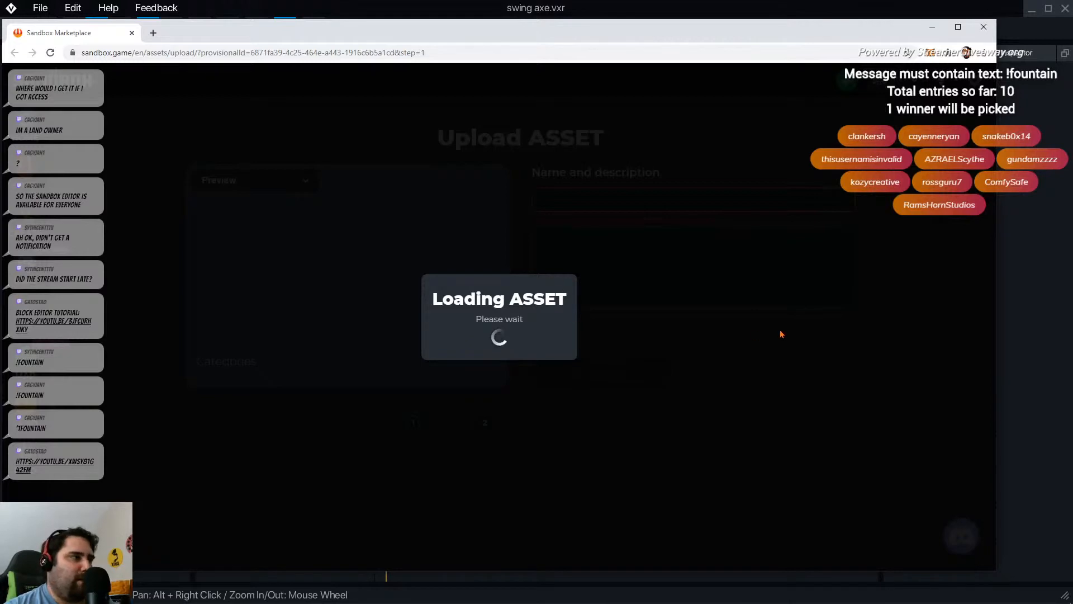
{"action": "left_click_drag", "start_coordinate": [362, 40], "coordinate": [387, 32]}
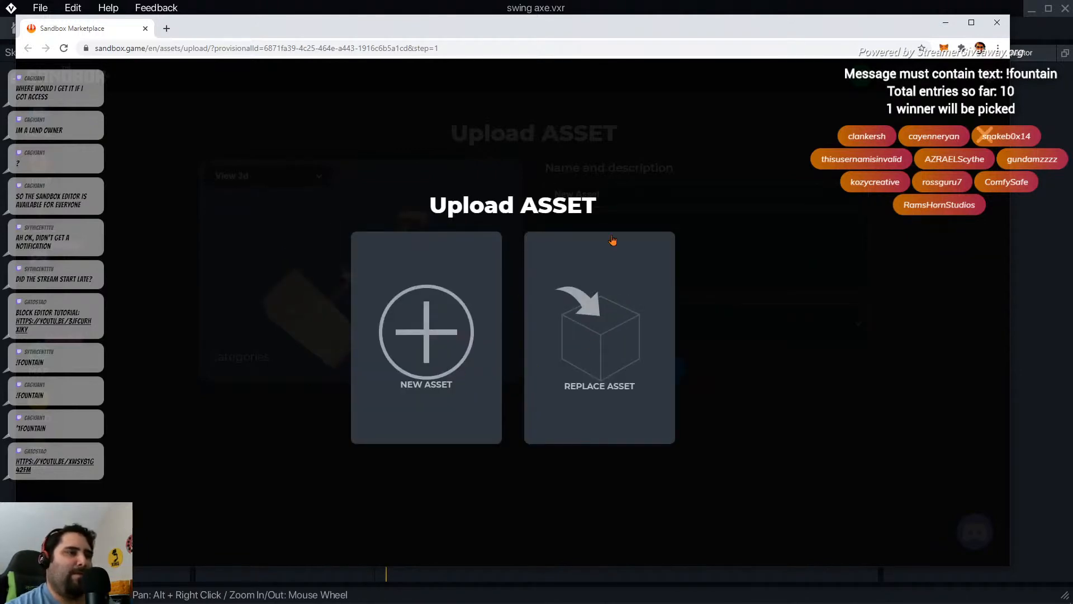
{"action": "left_click", "coordinate": [601, 329]}
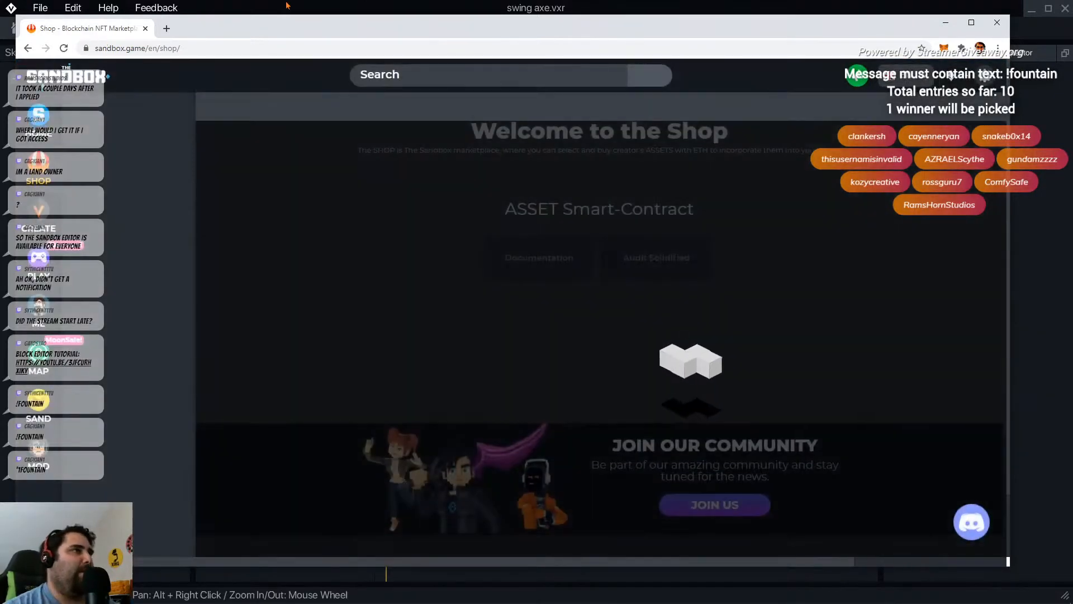
- Switch to the Game Maker, save the hammertrap experience, and return to the main menu
{"action": "left_click", "coordinate": [287, 6]}
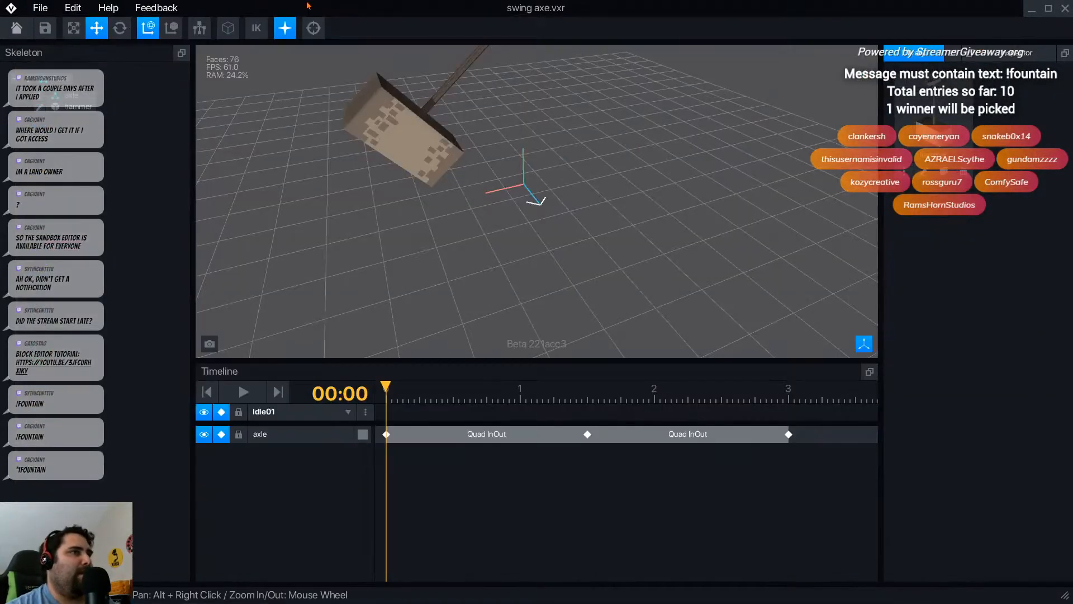
{"action": "left_click", "coordinate": [1032, 9]}
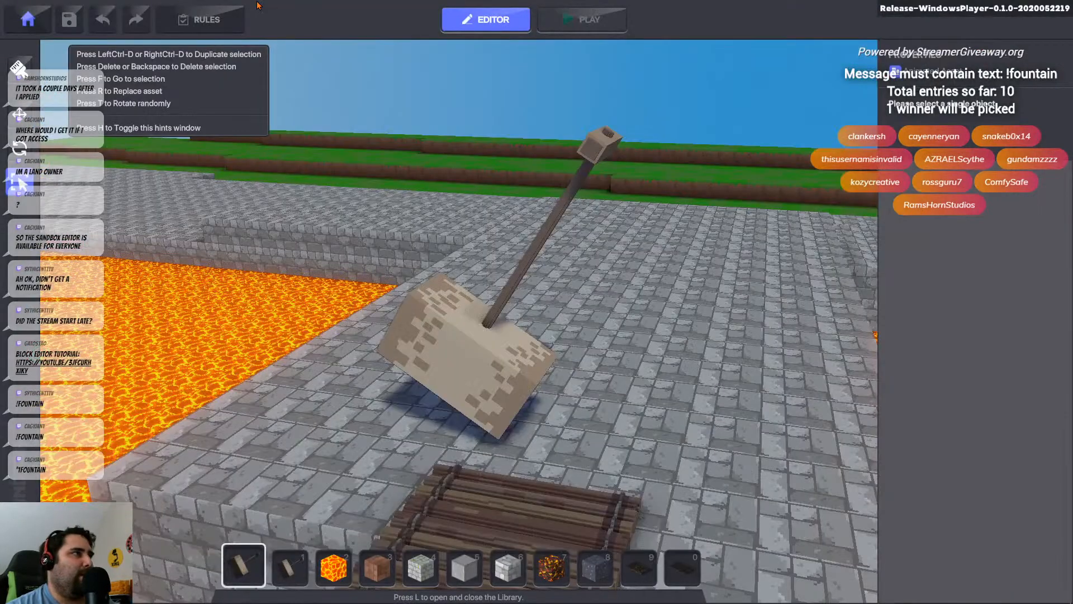
{"action": "left_click", "coordinate": [28, 20]}
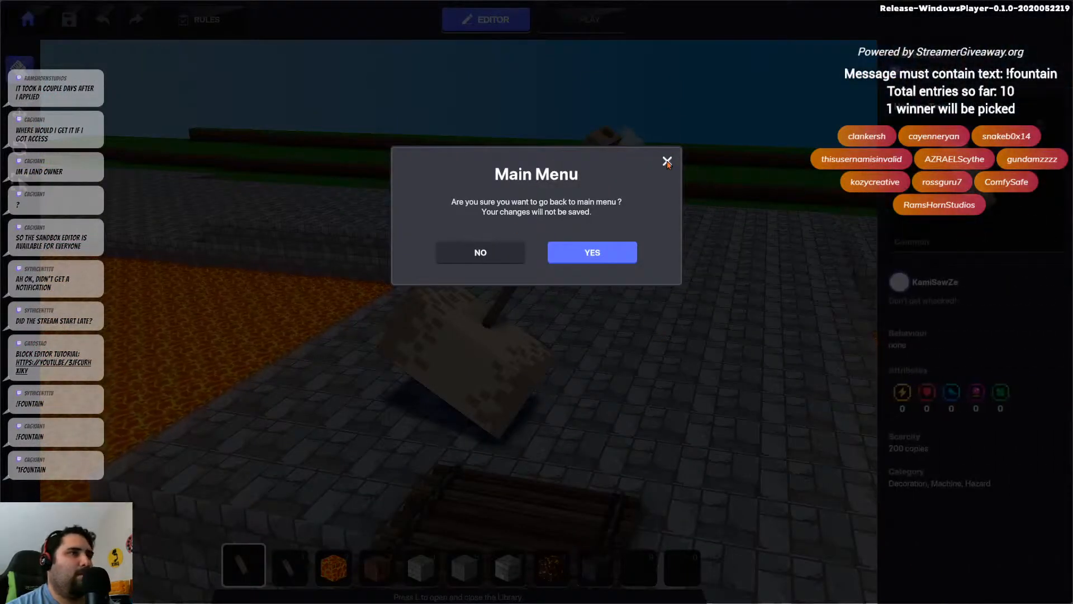
{"action": "key", "text": "Escape"}
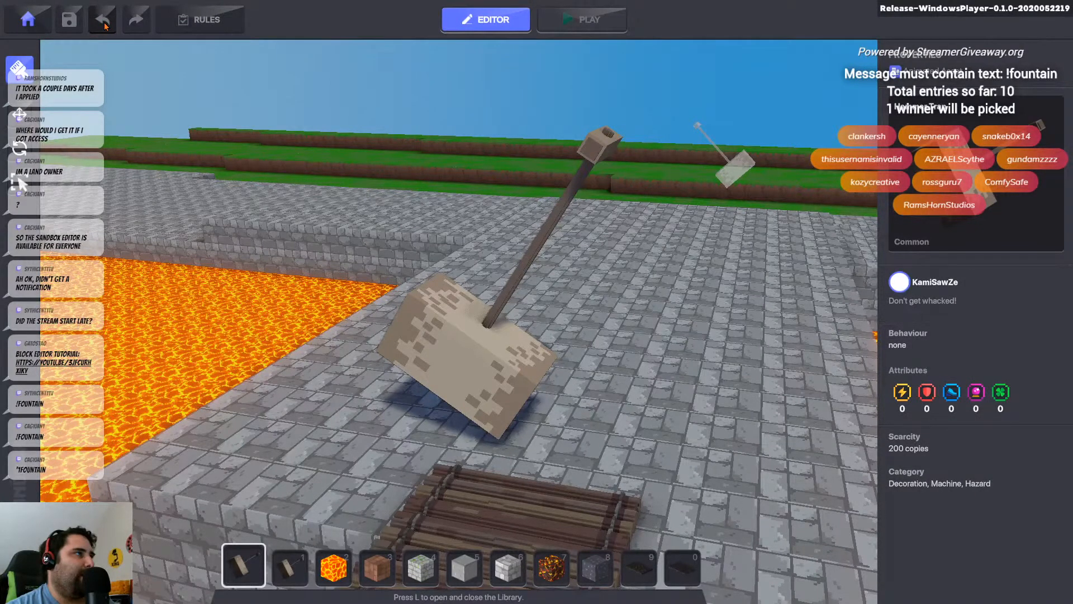
{"action": "key", "text": "Tab"}
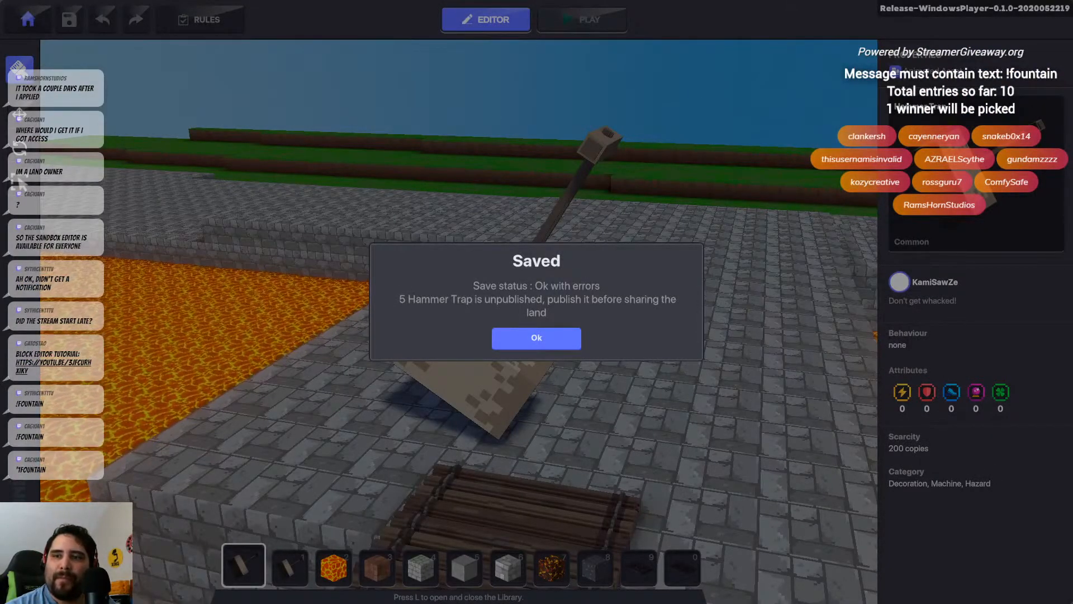
{"action": "left_click", "coordinate": [547, 340]}
{"action": "left_click", "coordinate": [27, 19]}
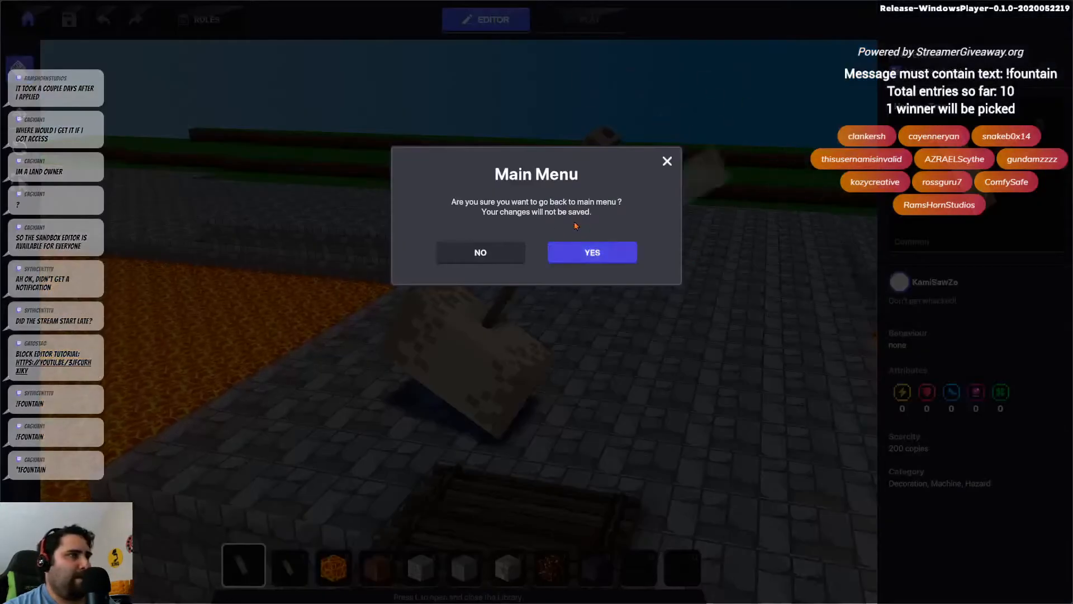
{"action": "left_click", "coordinate": [599, 255]}
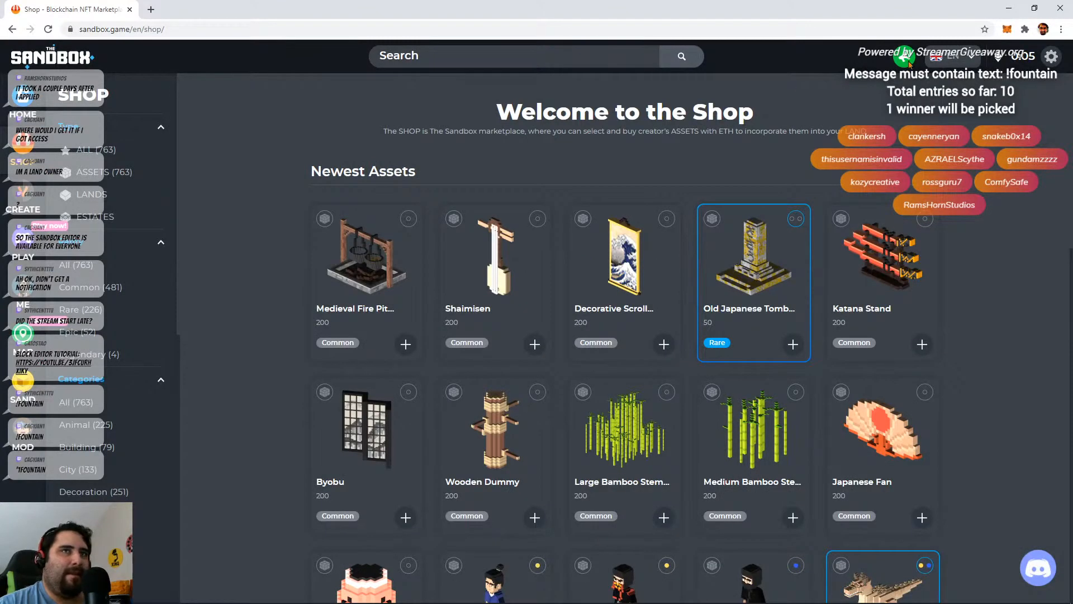
- In the Sandbox shop website, view the GameMaker Alpha invitation and its profile completion form, then close it
{"action": "left_click", "coordinate": [907, 59]}
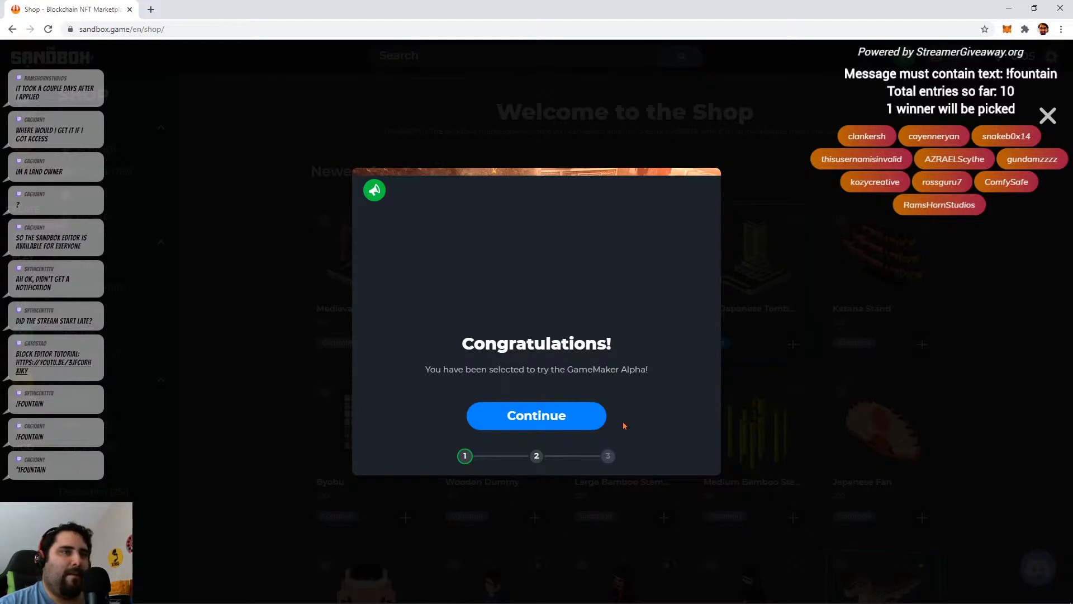
{"action": "left_click", "coordinate": [593, 420]}
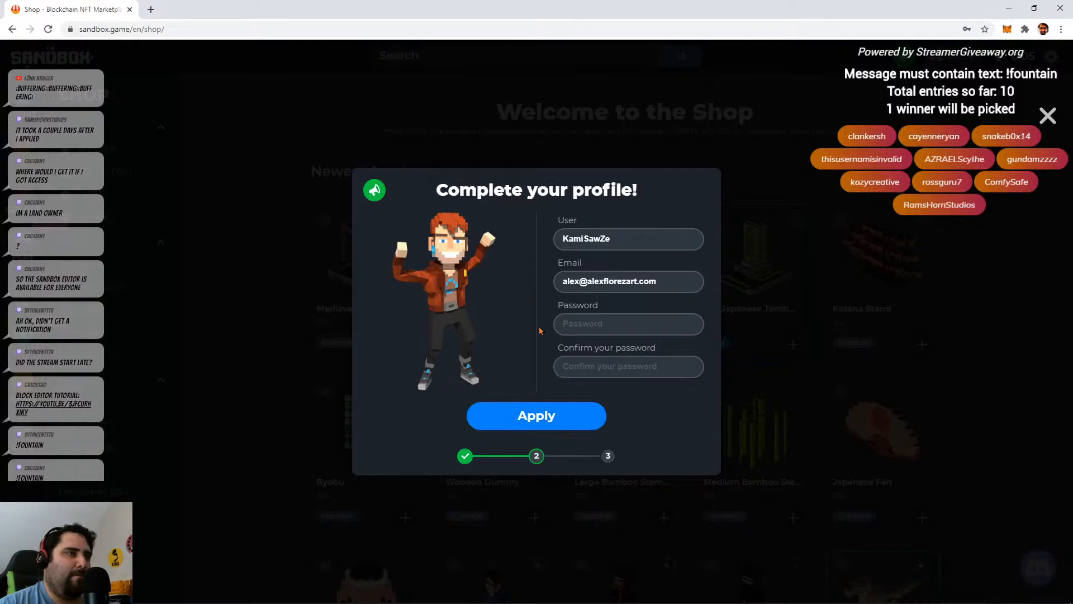
{"action": "left_click", "coordinate": [560, 429]}
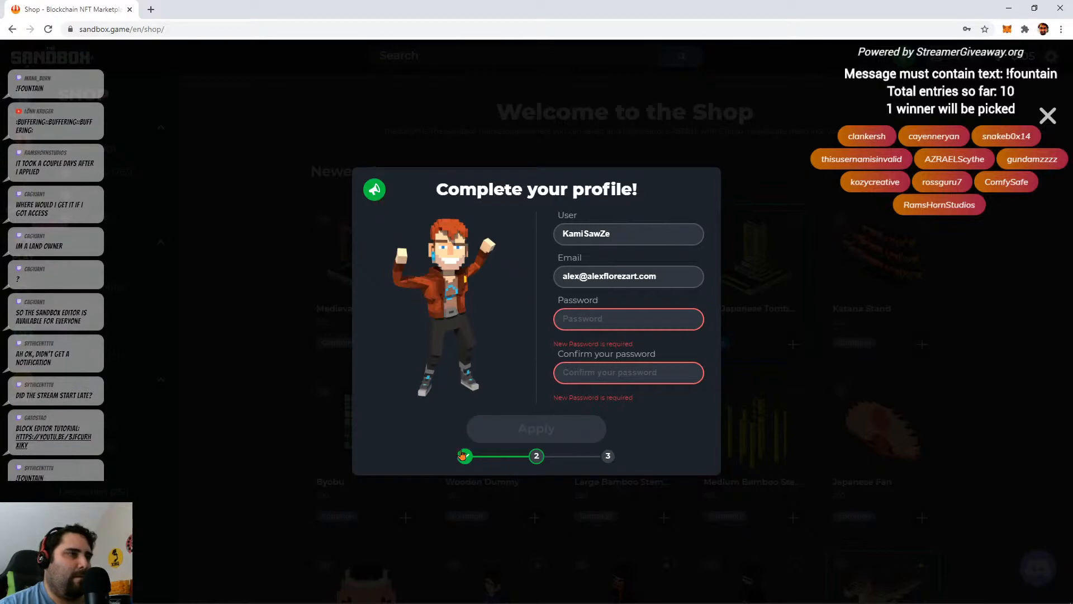
{"action": "left_click", "coordinate": [1048, 117]}
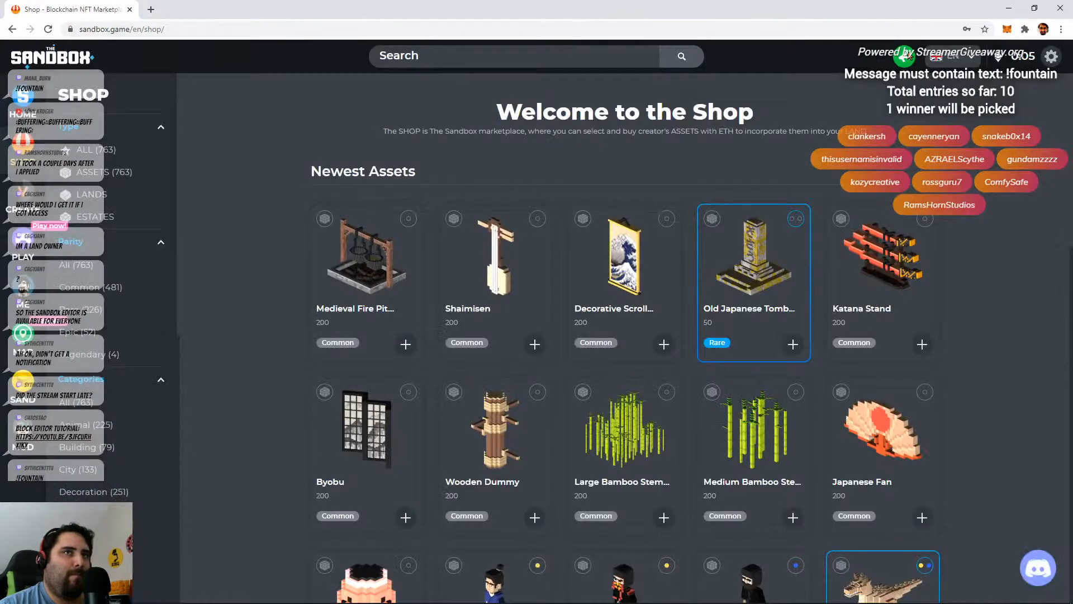
{"action": "left_click", "coordinate": [906, 54]}
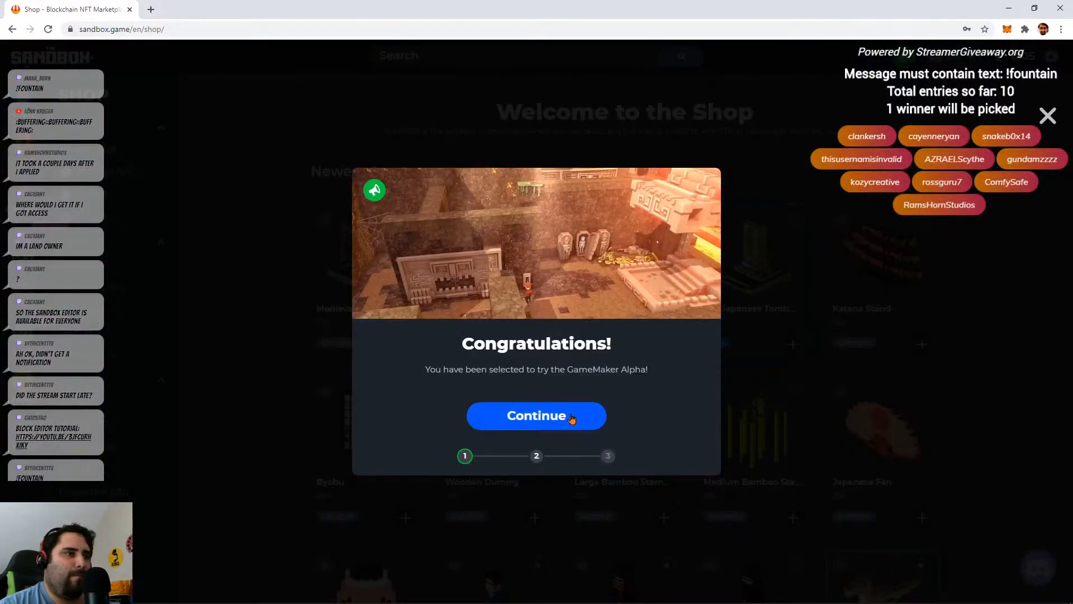
{"action": "left_click", "coordinate": [529, 418]}
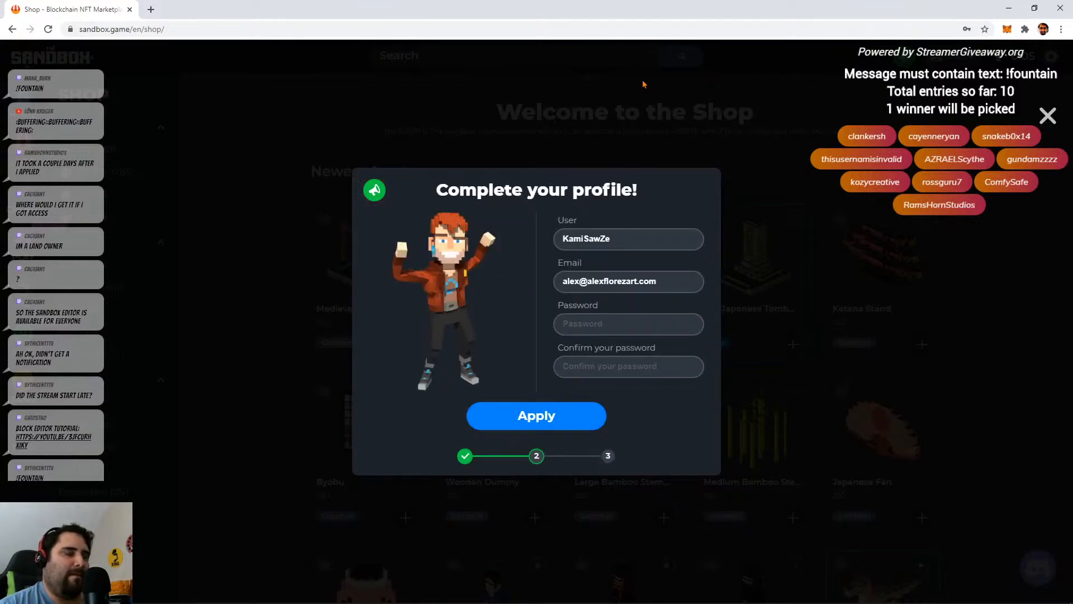
{"action": "left_click", "coordinate": [1048, 116]}
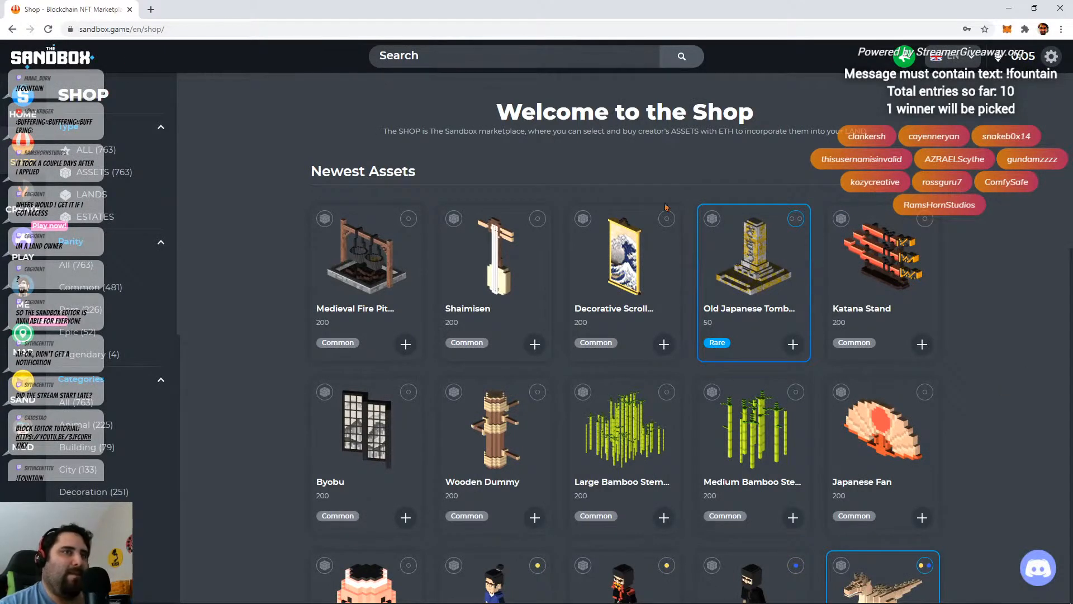
- Examine the website's Play page, including its system requirements, roadmap and Game Maker download options
{"action": "left_click", "coordinate": [28, 239]}
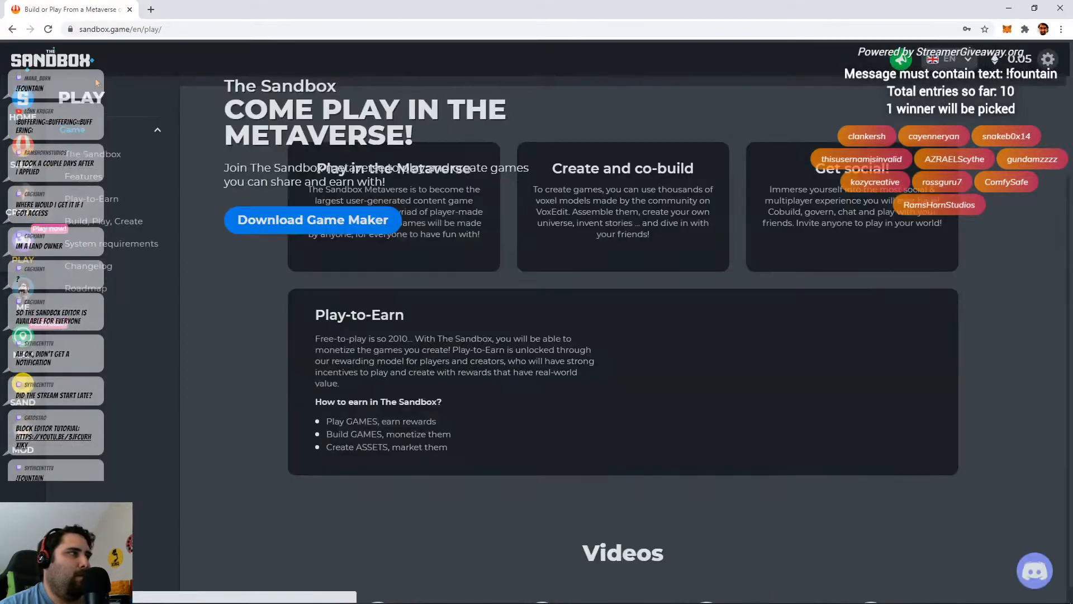
{"action": "scroll", "coordinate": [524, 411], "scroll_direction": "down", "scroll_amount": 5}
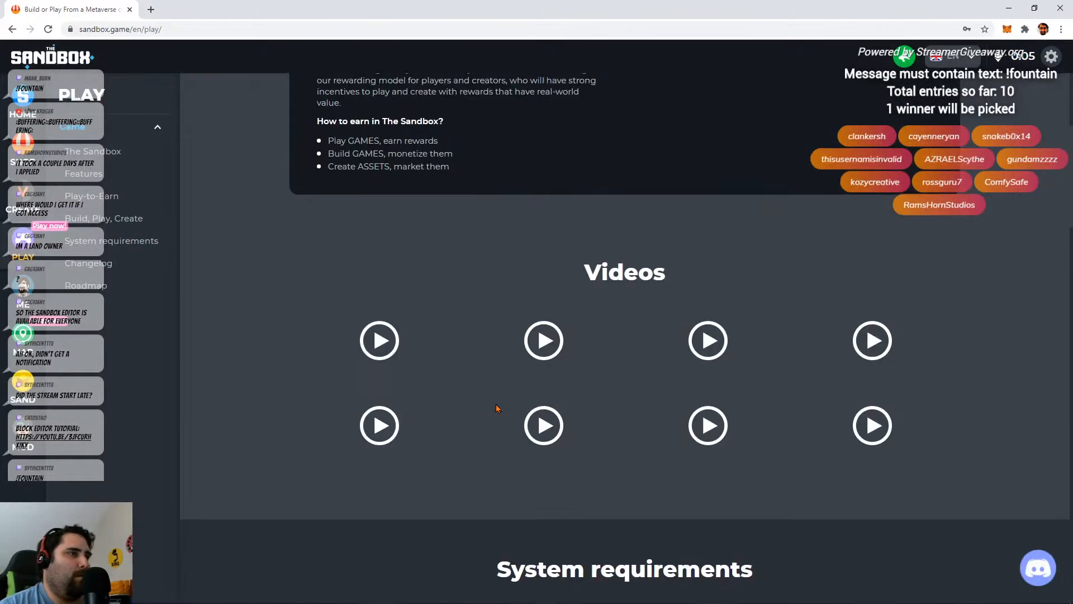
{"action": "scroll", "coordinate": [497, 408], "scroll_direction": "up", "scroll_amount": 5}
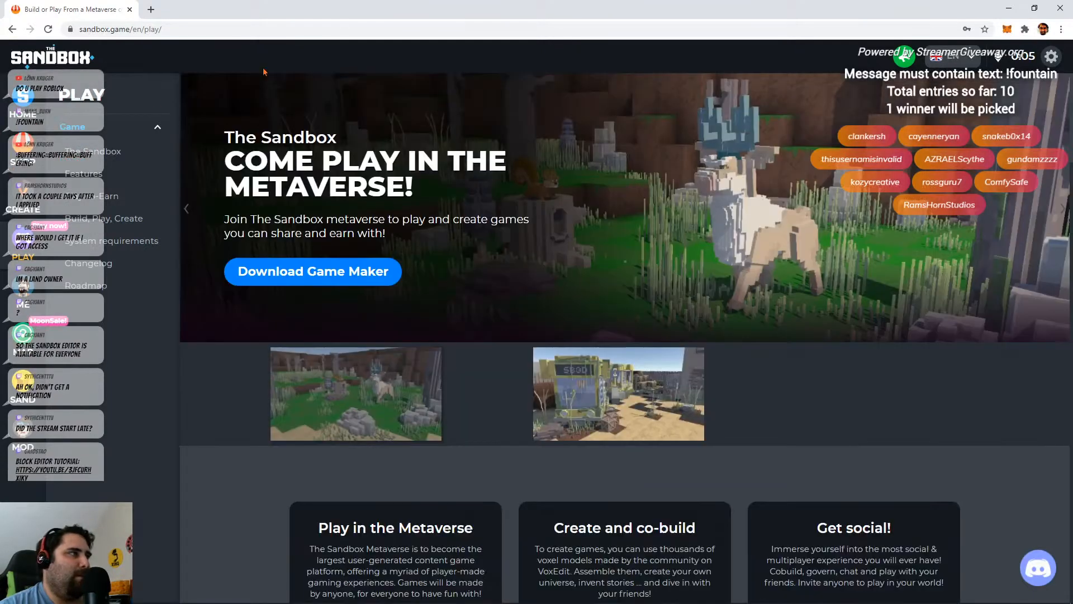
{"action": "scroll", "coordinate": [958, 311], "scroll_direction": "down", "scroll_amount": 10}
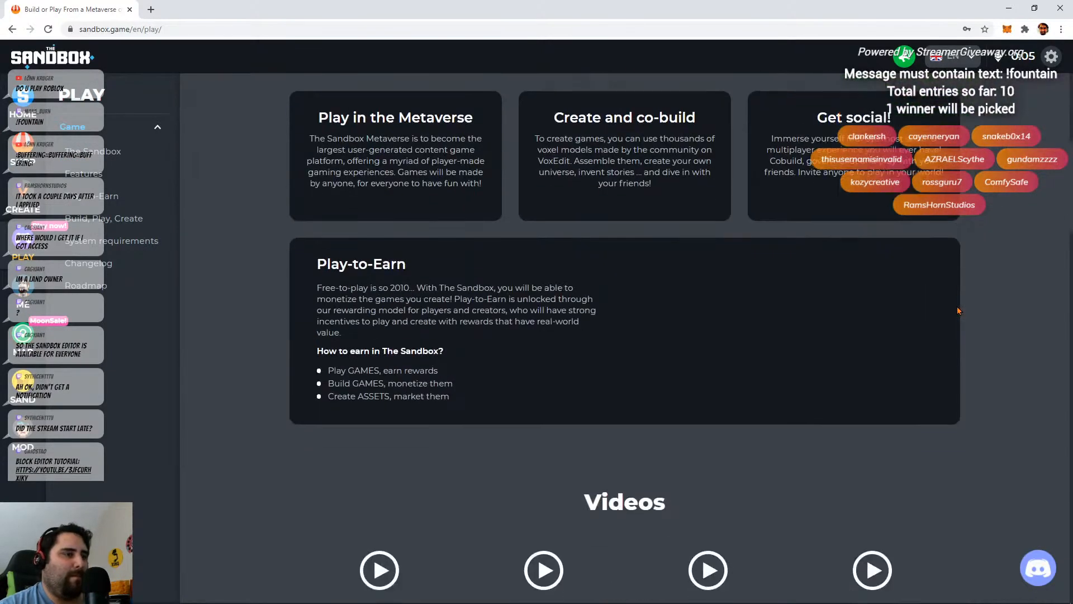
{"action": "scroll", "coordinate": [958, 308], "scroll_direction": "down", "scroll_amount": 20}
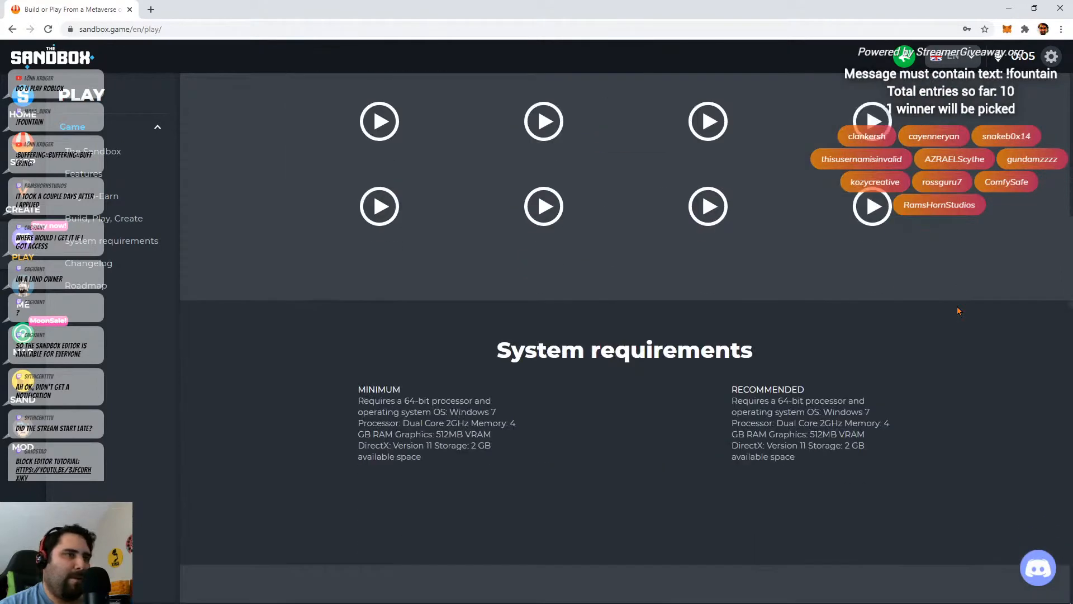
{"action": "scroll", "coordinate": [958, 311], "scroll_direction": "down", "scroll_amount": 12}
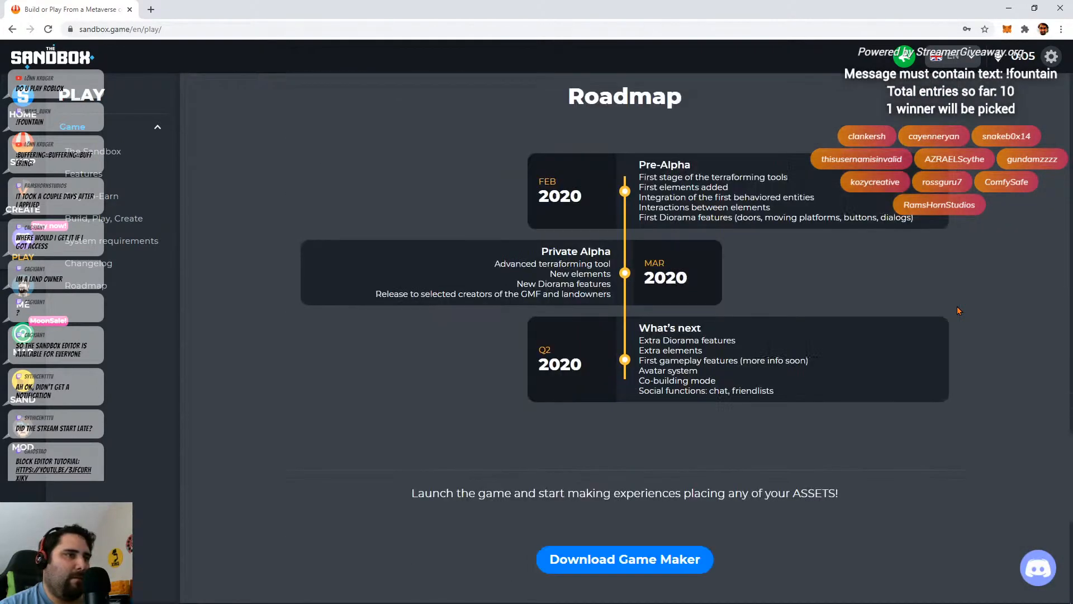
{"action": "scroll", "coordinate": [958, 310], "scroll_direction": "up", "scroll_amount": 2}
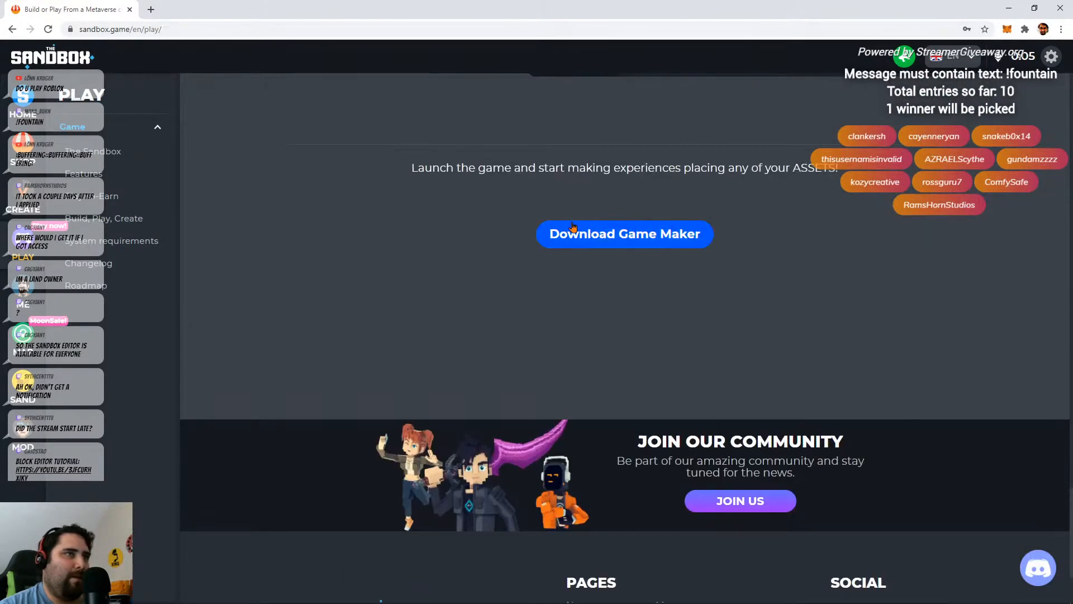
{"action": "scroll", "coordinate": [1037, 315], "scroll_direction": "up", "scroll_amount": 8}
{"action": "scroll", "coordinate": [1037, 315], "scroll_direction": "up", "scroll_amount": 20}
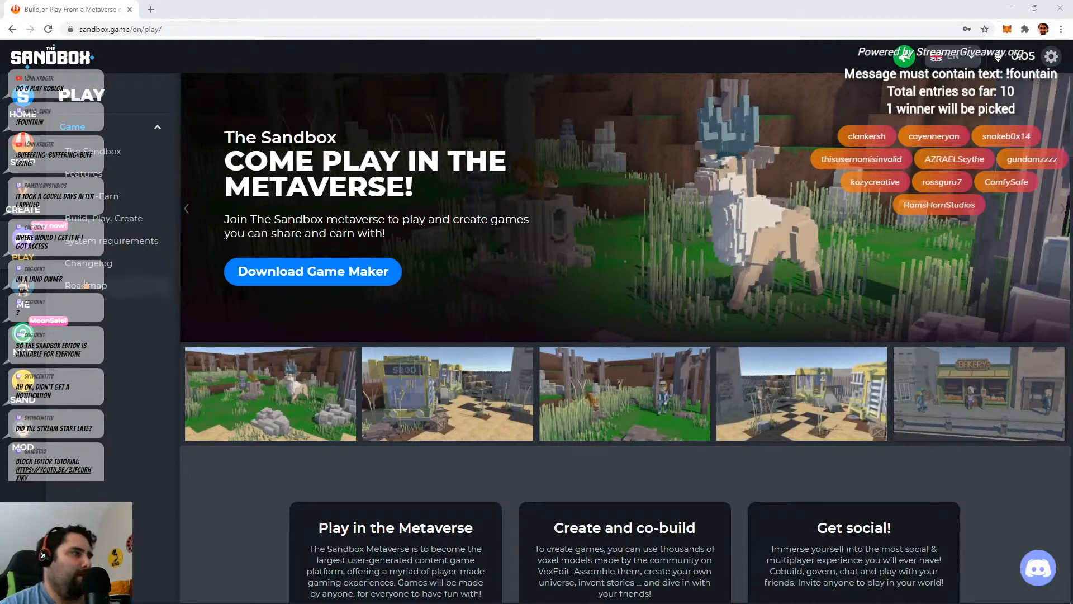
- Open The Sandbox's Discord invite in a new tab and move that tab out of the browser window
{"action": "left_click", "coordinate": [1024, 571]}
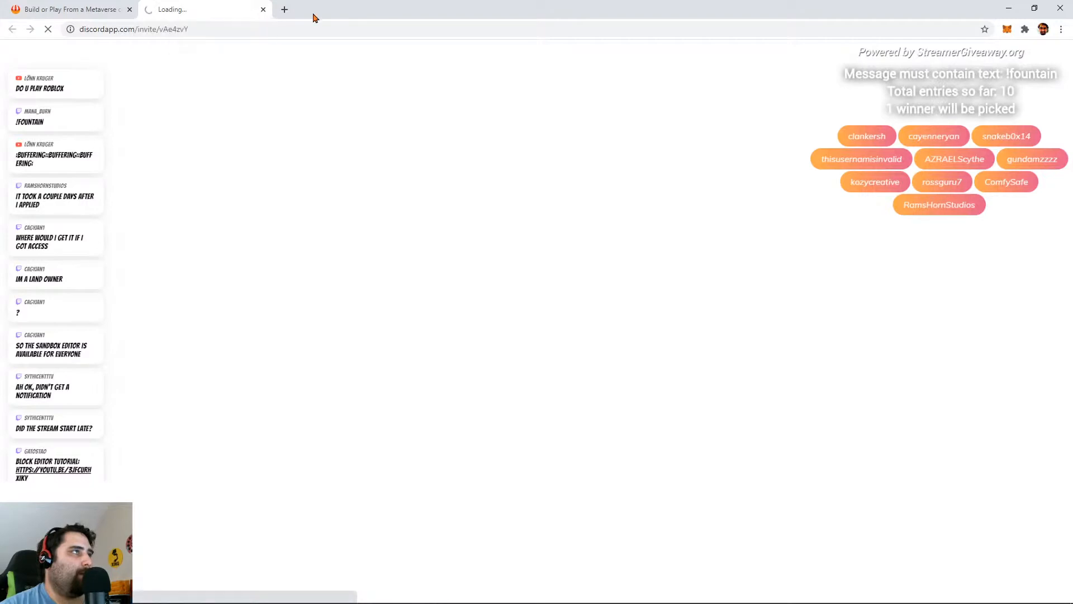
{"action": "left_click_drag", "start_coordinate": [233, 12], "coordinate": [1072, 483]}
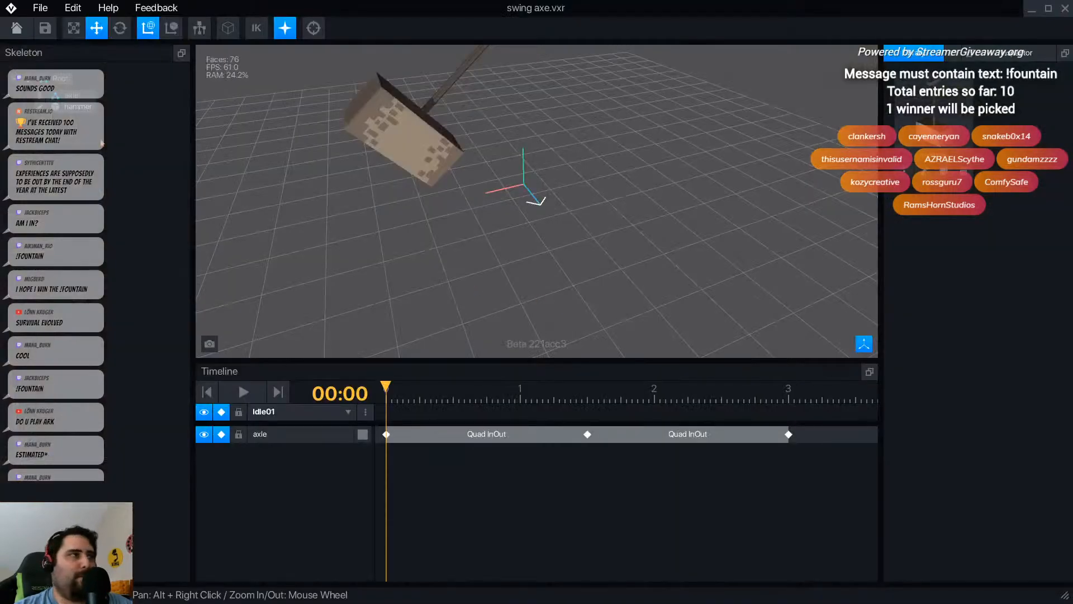
- In VoxEdit, export the hammer to the Marketplace with an angled close-up thumbnail and Idle01 as the default animation
{"action": "left_click", "coordinate": [41, 8]}
{"action": "mouse_move", "coordinate": [106, 68]}
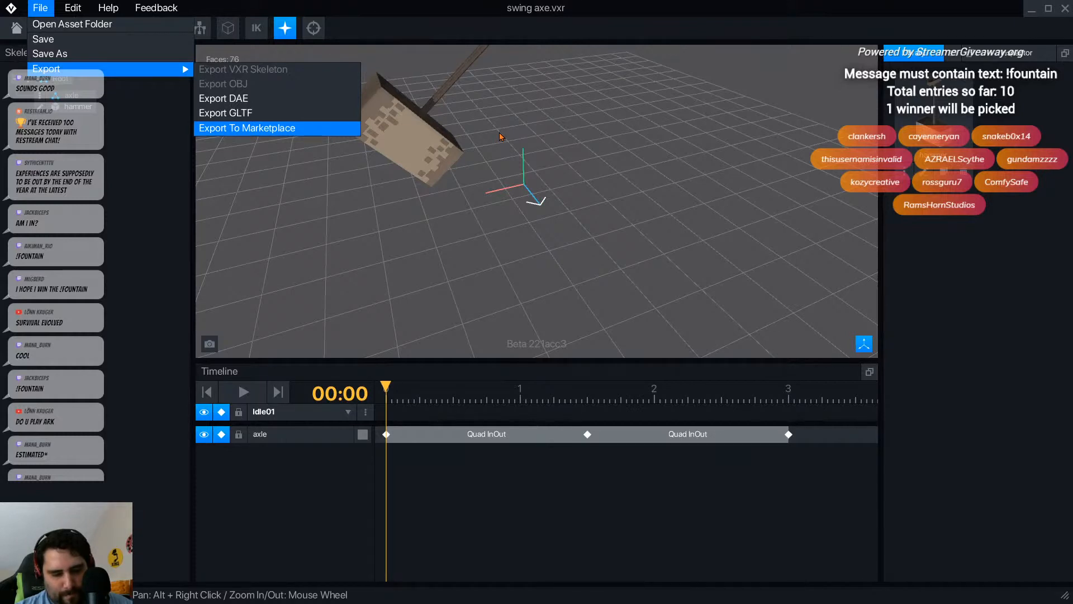
{"action": "key", "text": "Return"}
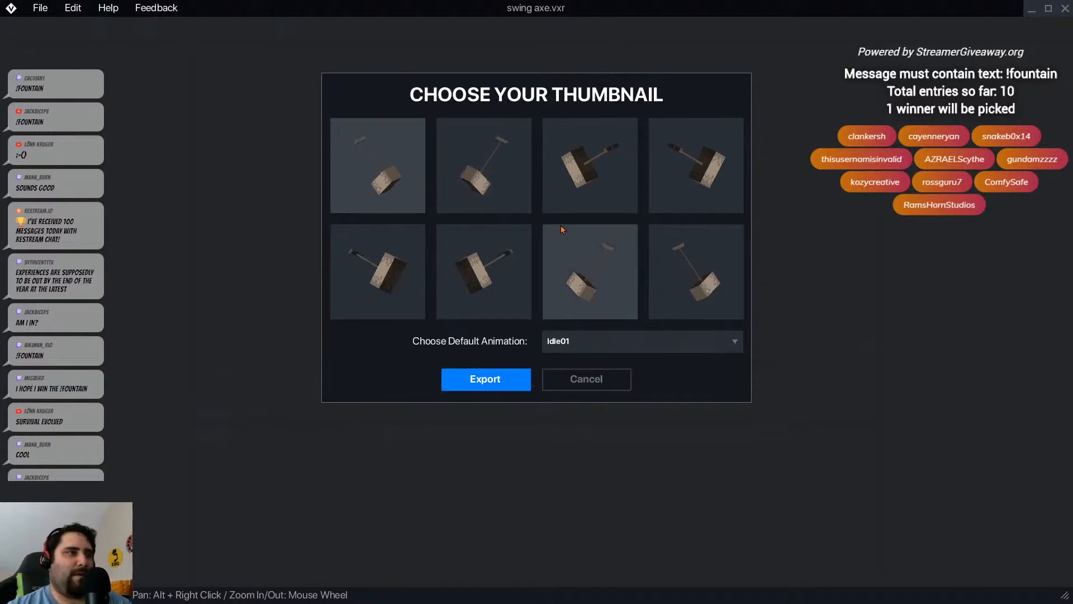
{"action": "left_click", "coordinate": [485, 280]}
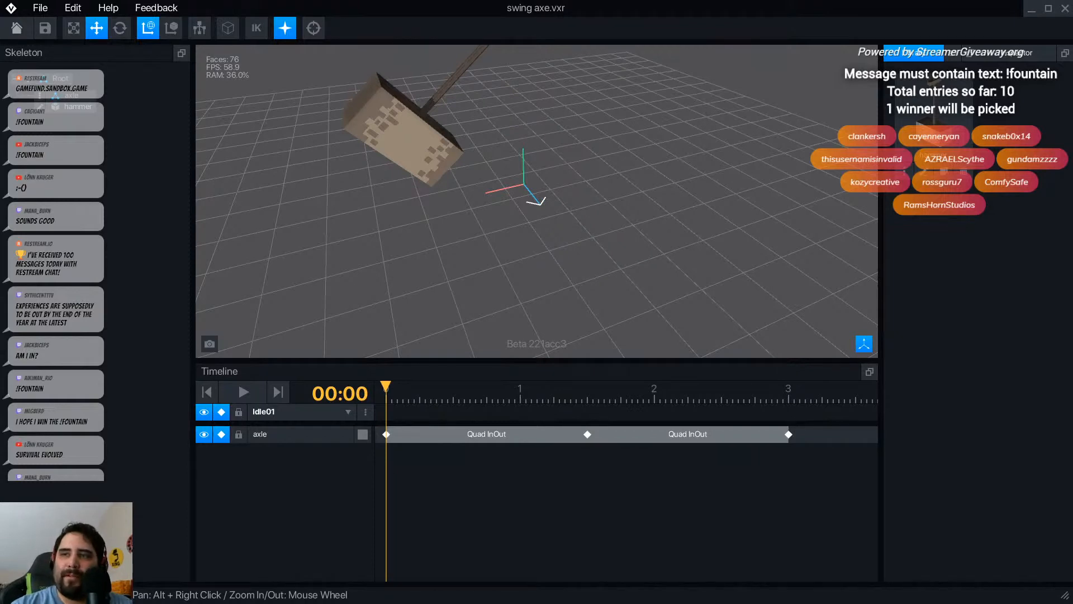
- Bring the Marketplace upload window into view and replace the existing Hammer Trap asset with the new export
{"action": "left_click_drag", "start_coordinate": [933, 322], "coordinate": [362, 32]}
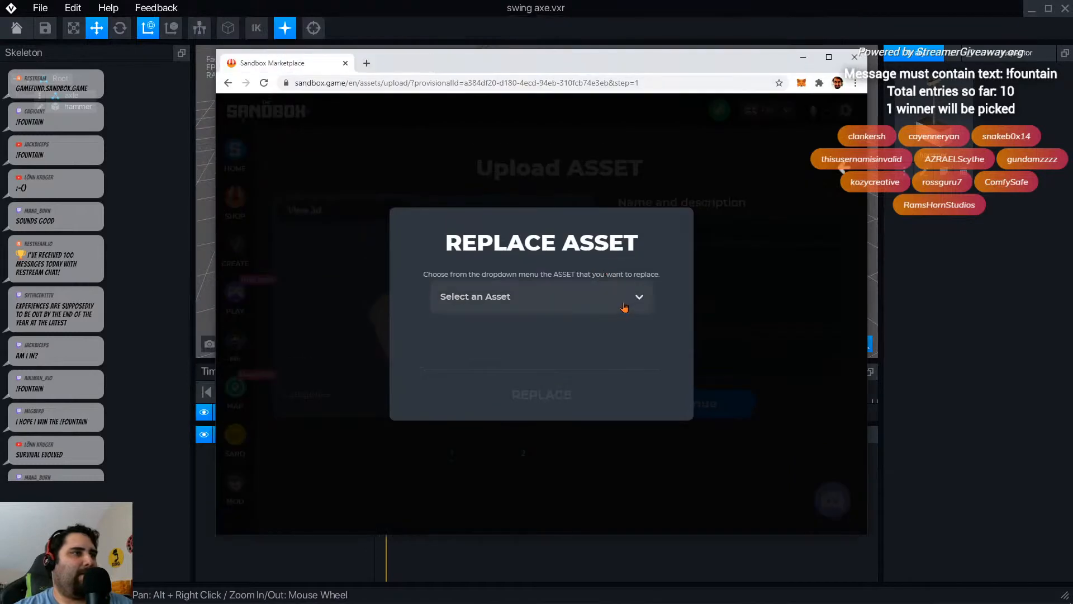
{"action": "left_click", "coordinate": [646, 301]}
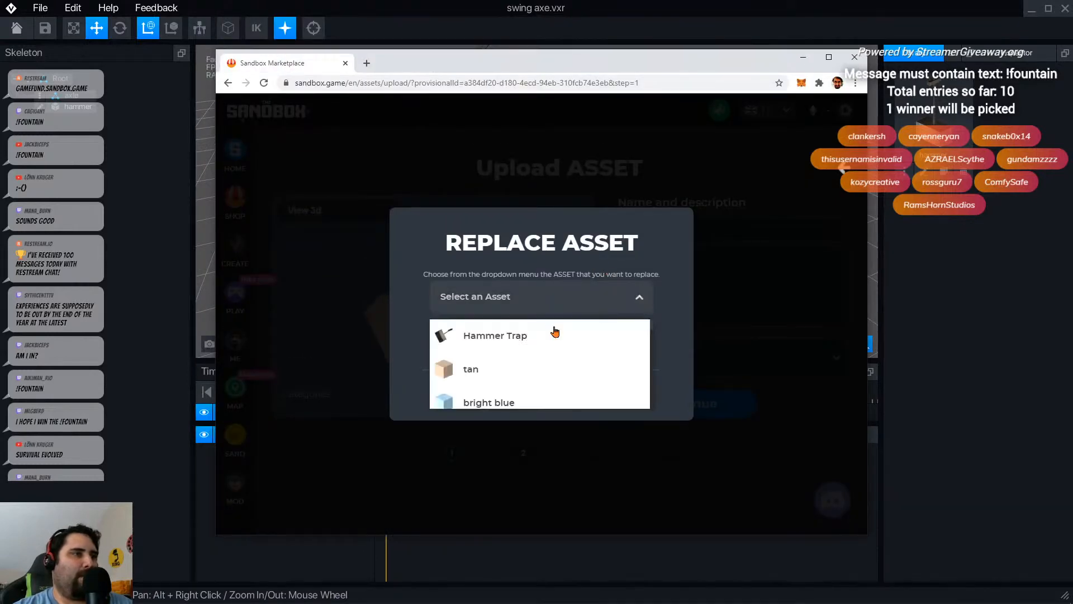
{"action": "left_click", "coordinate": [514, 348]}
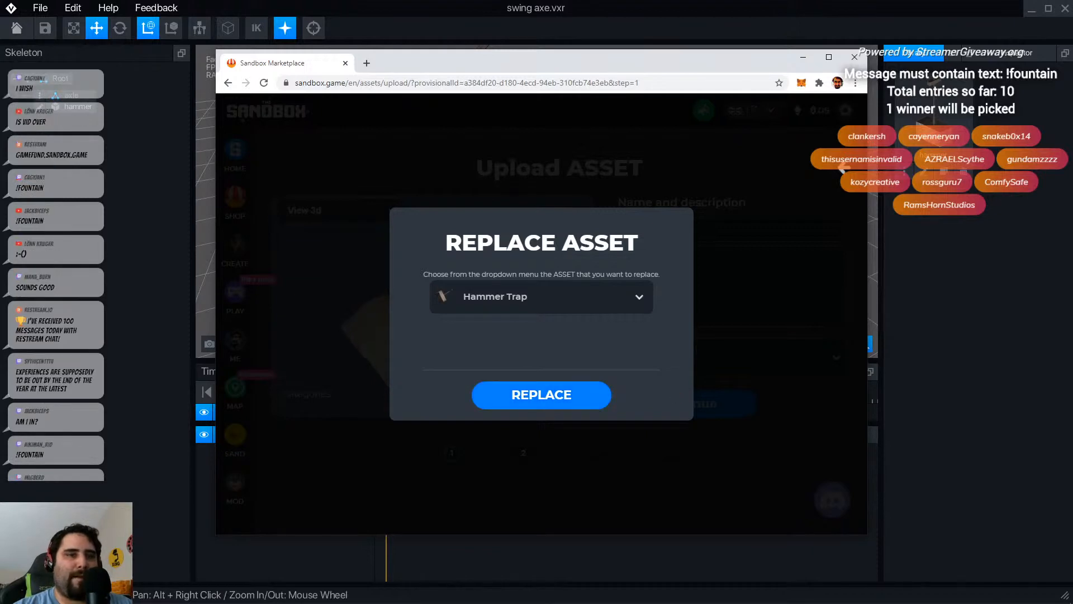
{"action": "left_click", "coordinate": [570, 402]}
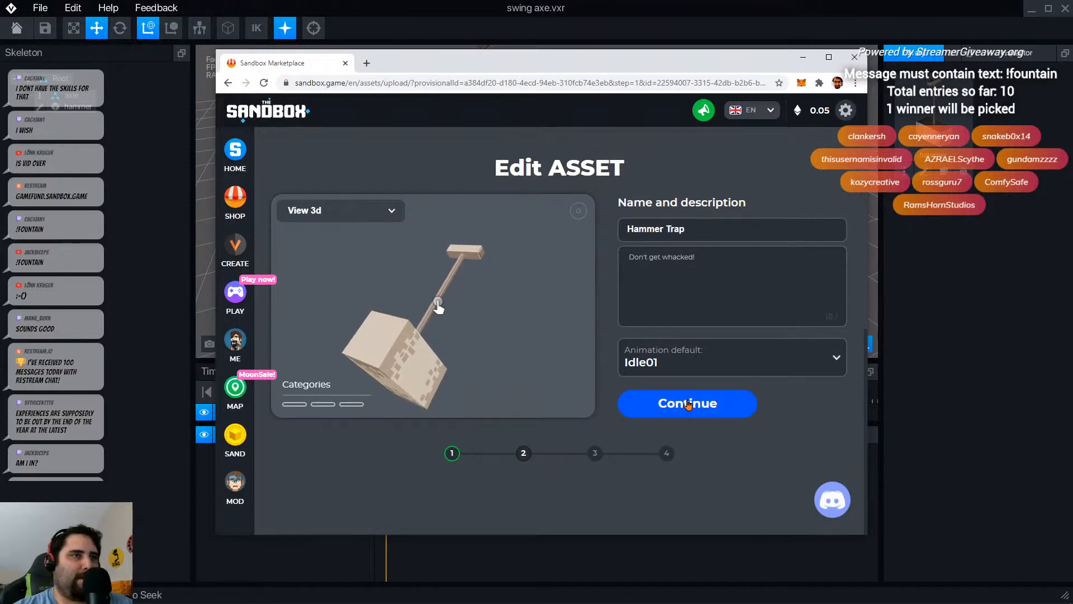
- Advance the Hammer Trap asset to the final upload stage, keeping Idle01, the Decoration, Machine and Hazard categories, and the Medieval theme
{"action": "left_click", "coordinate": [688, 404]}
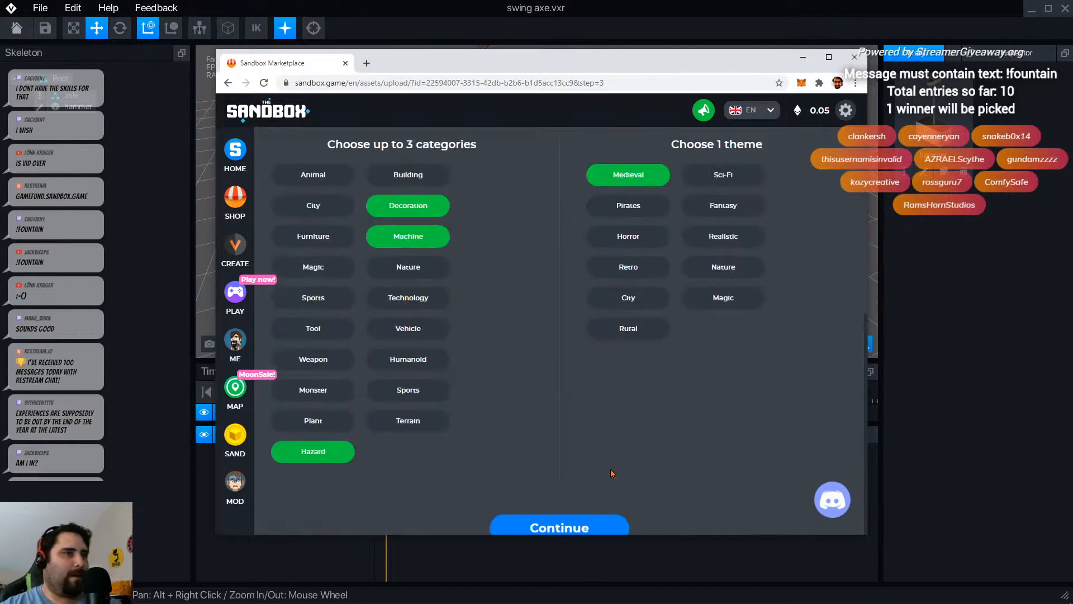
{"action": "scroll", "coordinate": [599, 334], "scroll_direction": "down", "scroll_amount": 4}
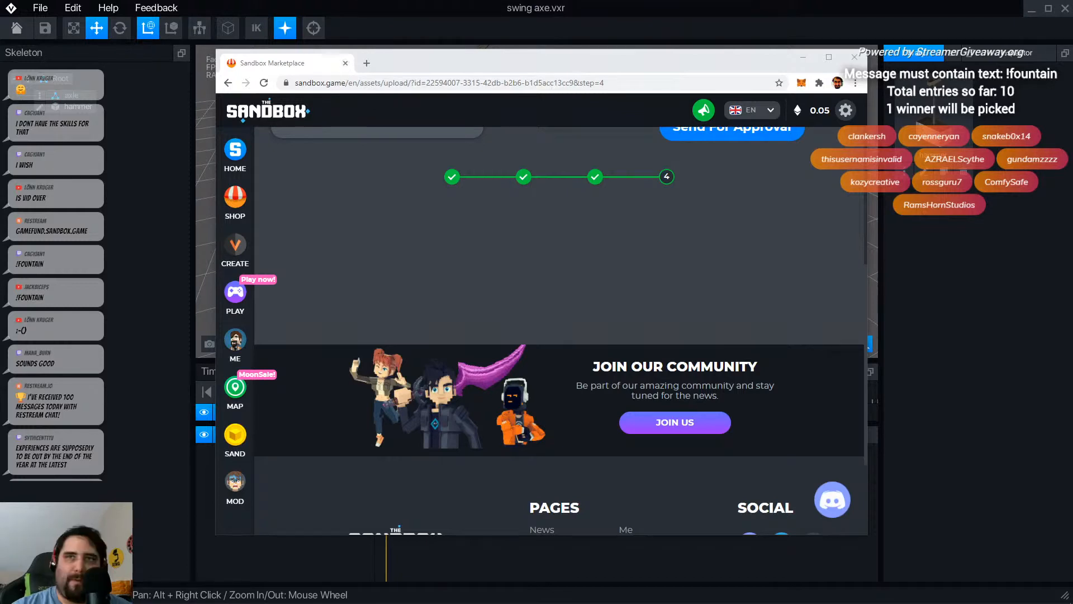
{"action": "key", "text": "alt+Tab"}
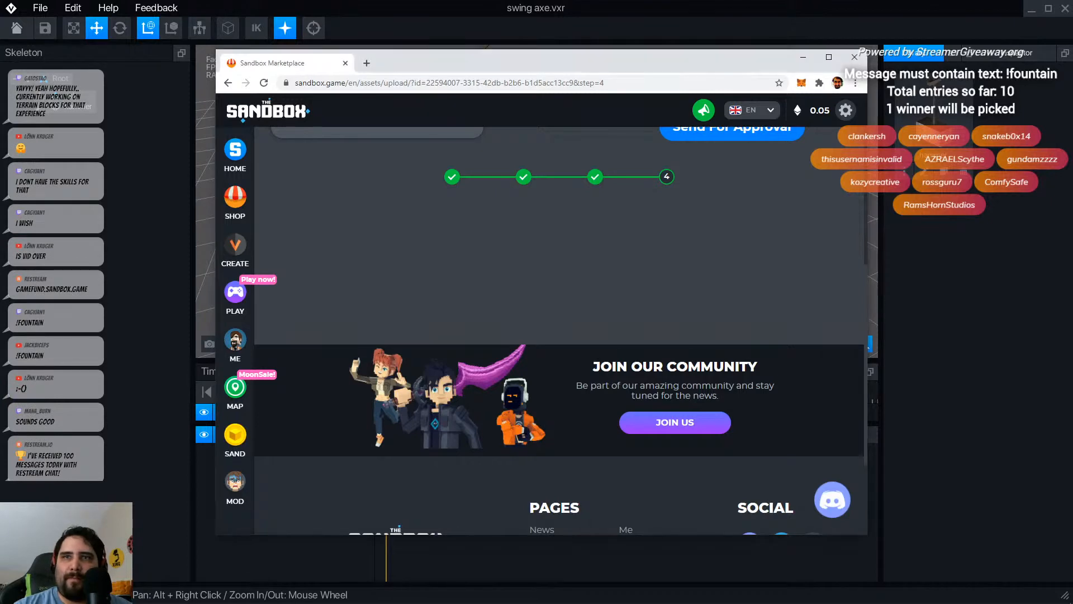
{"action": "key", "text": "alt+Tab"}
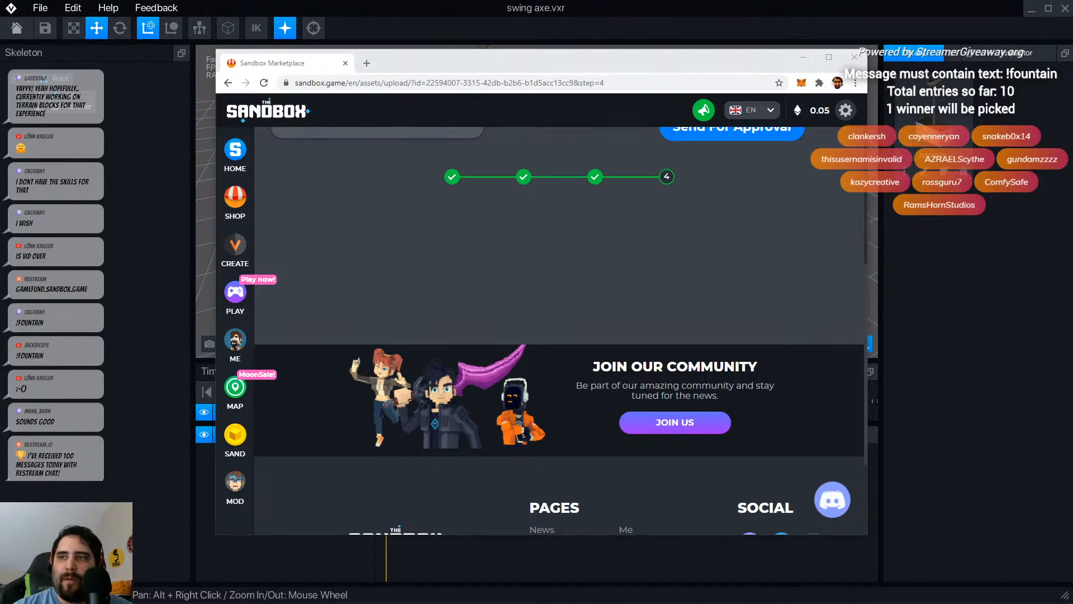
- Switch to the File Explorer window on the Lands folder and examine its path and the saved land files, including hammertrap.png
{"action": "left_click_drag", "start_coordinate": [0, 223], "coordinate": [800, 210]}
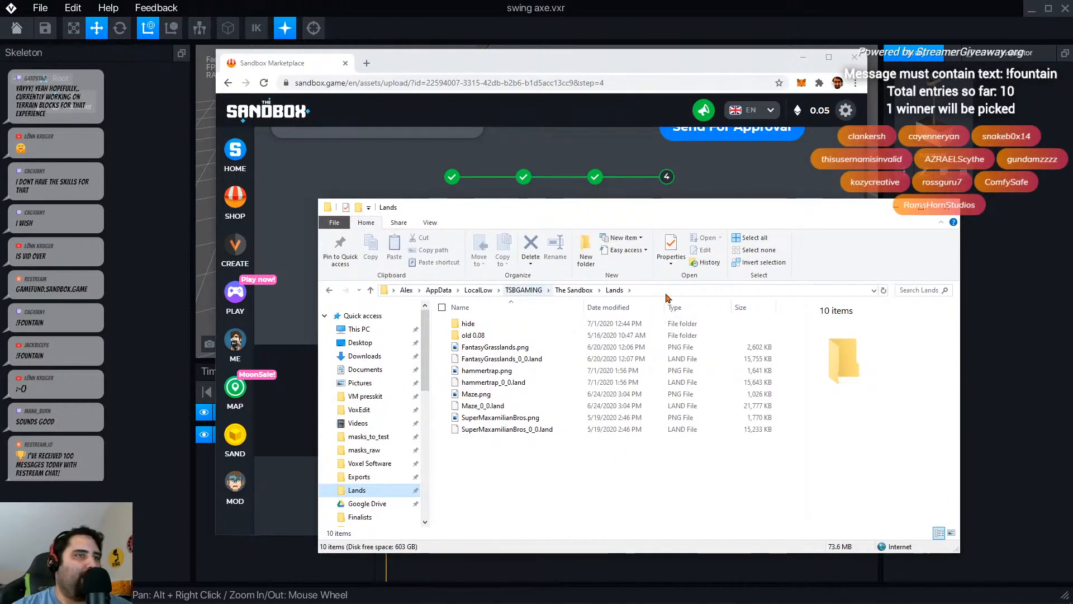
{"action": "left_click", "coordinate": [404, 290]}
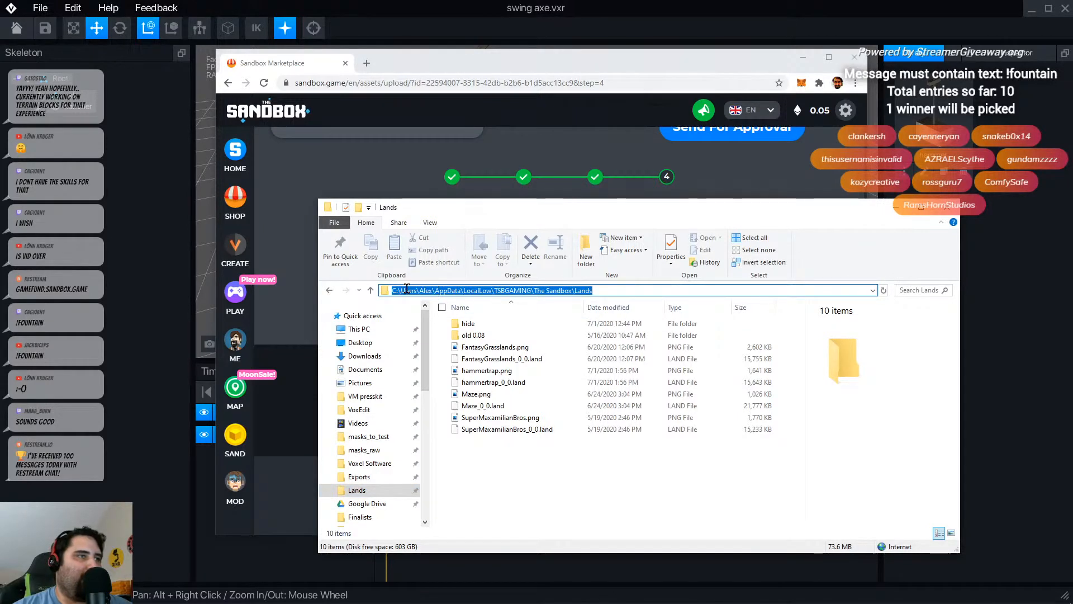
{"action": "left_click", "coordinate": [411, 291]}
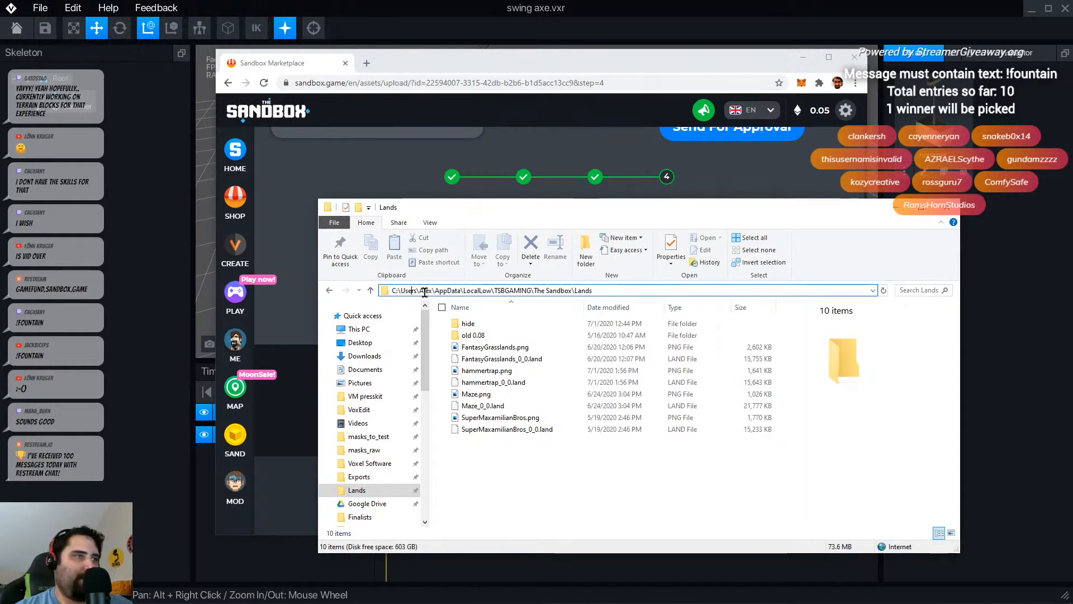
{"action": "left_click_drag", "start_coordinate": [434, 290], "coordinate": [469, 290]}
{"action": "left_click", "coordinate": [478, 291]}
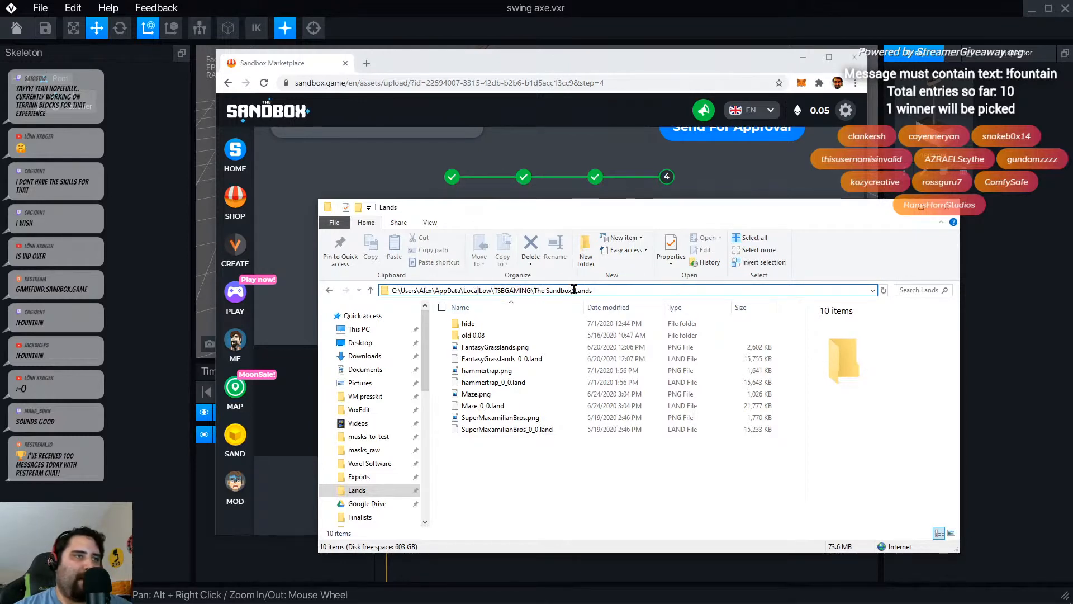
{"action": "left_click_drag", "start_coordinate": [549, 468], "coordinate": [498, 347]}
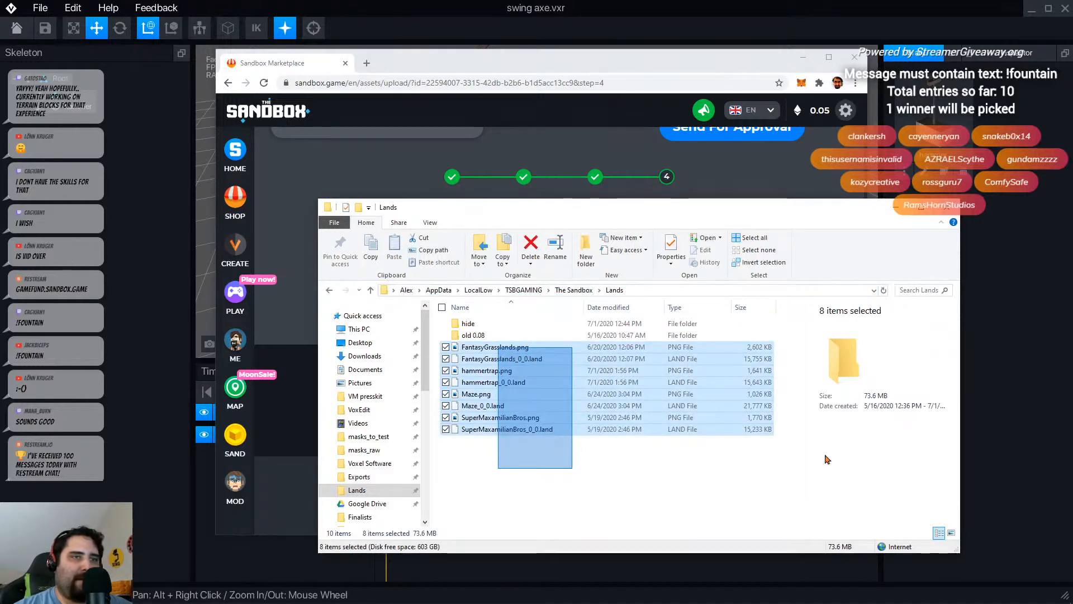
{"action": "left_click", "coordinate": [763, 360]}
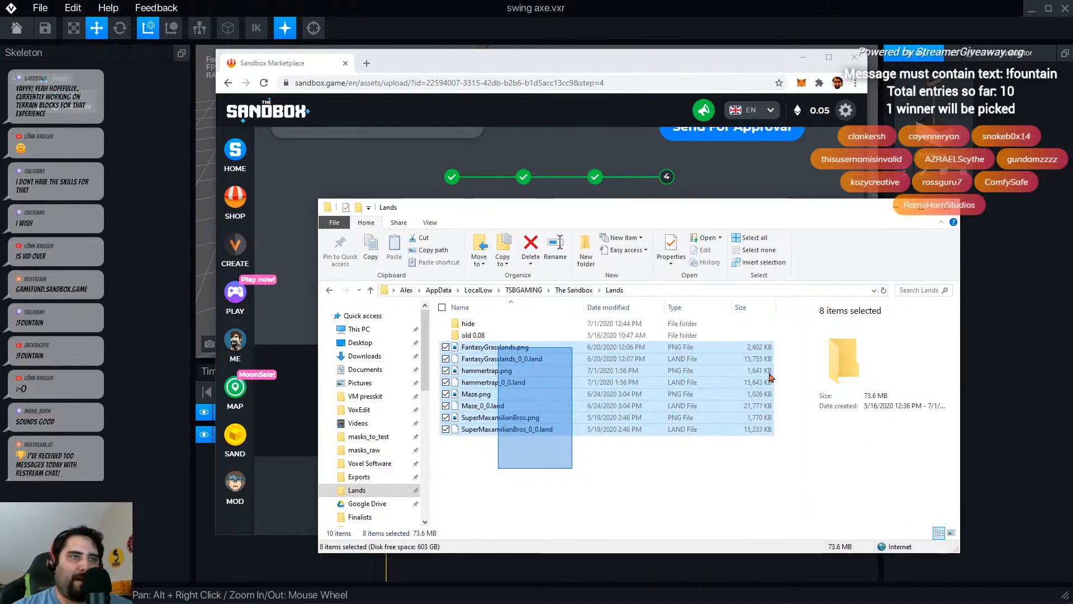
{"action": "left_click", "coordinate": [769, 406]}
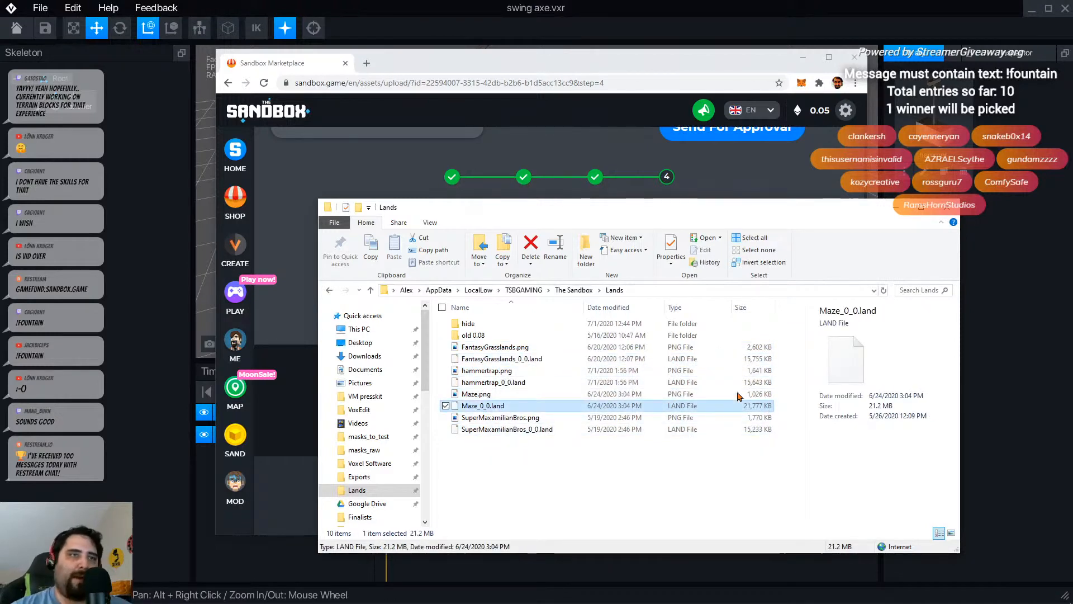
{"action": "left_click", "coordinate": [759, 371]}
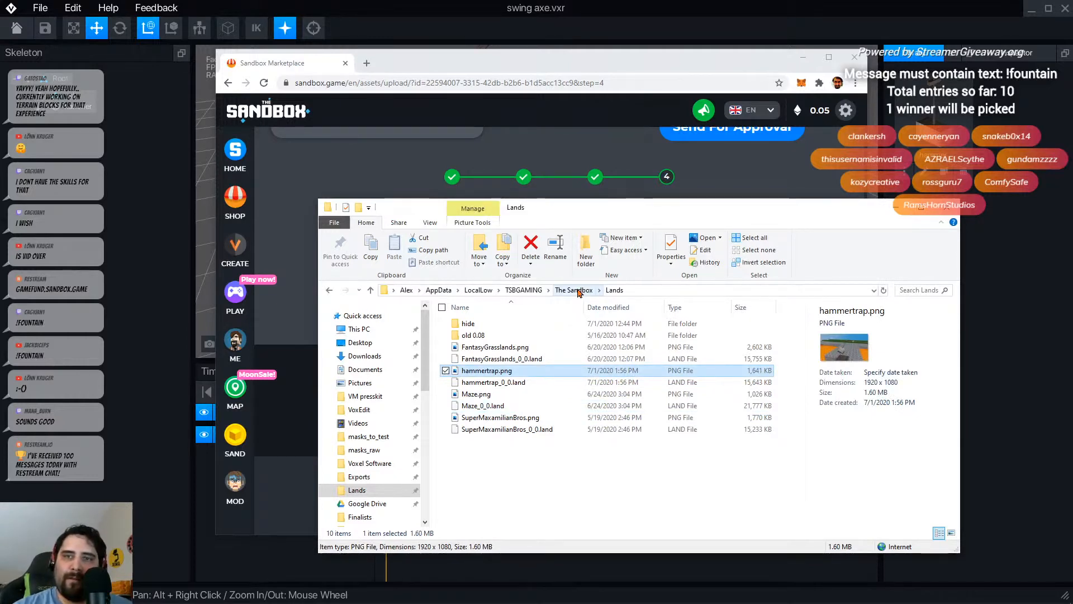
- Go up to The Sandbox data folder and open its CachedAssets folder
{"action": "left_click", "coordinate": [574, 290]}
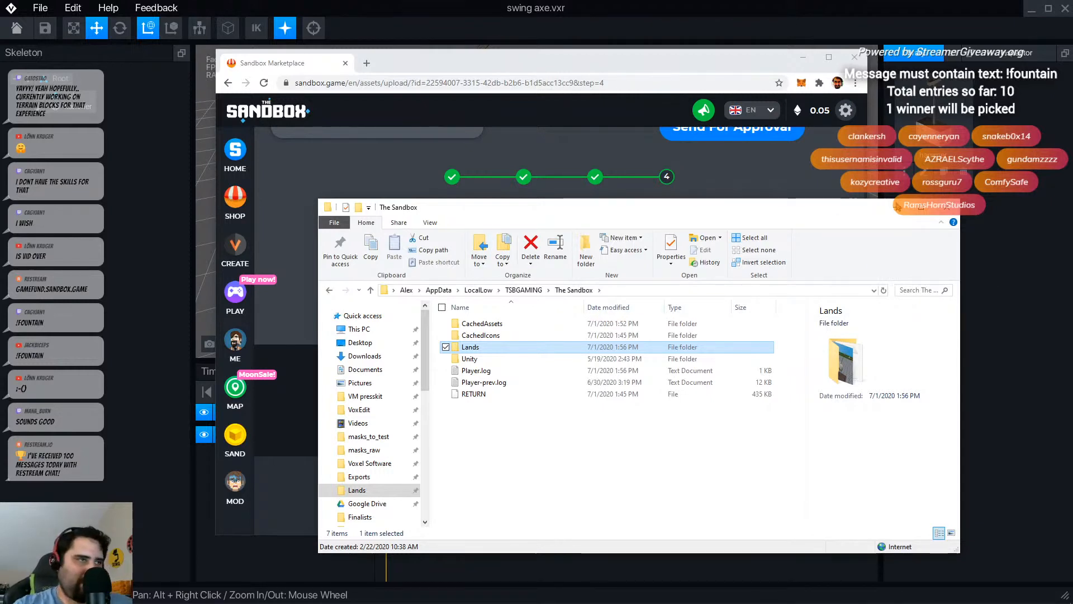
{"action": "left_click", "coordinate": [532, 324]}
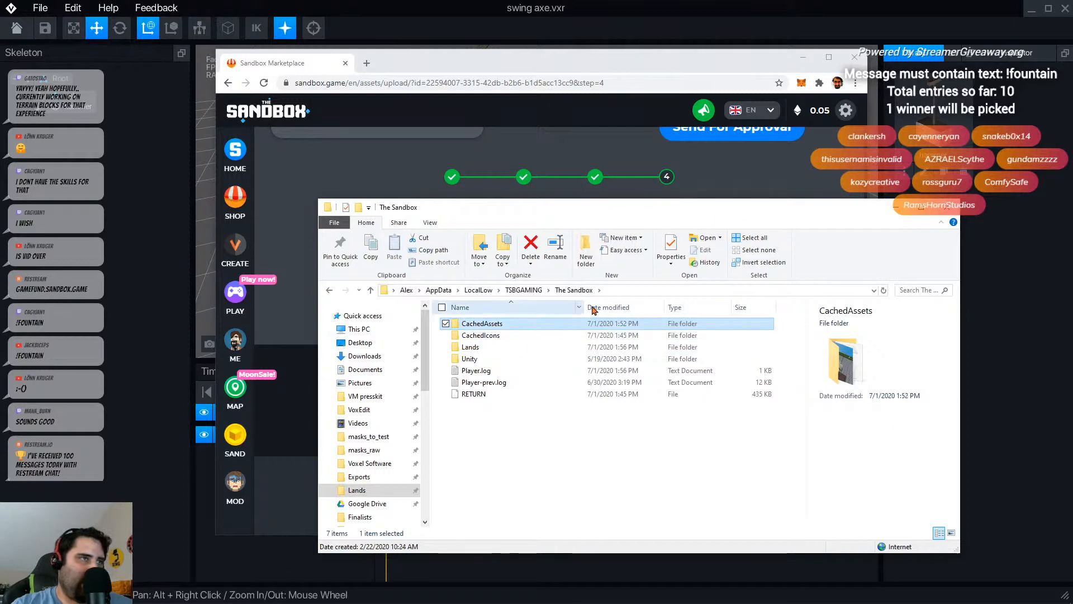
{"action": "left_click", "coordinate": [572, 336]}
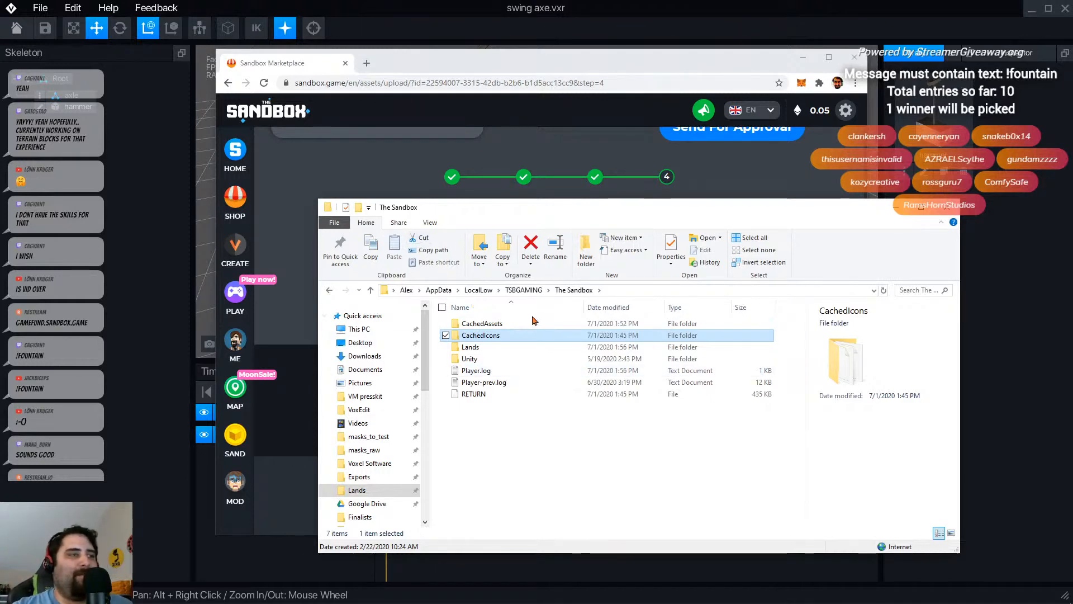
{"action": "left_click", "coordinate": [520, 327]}
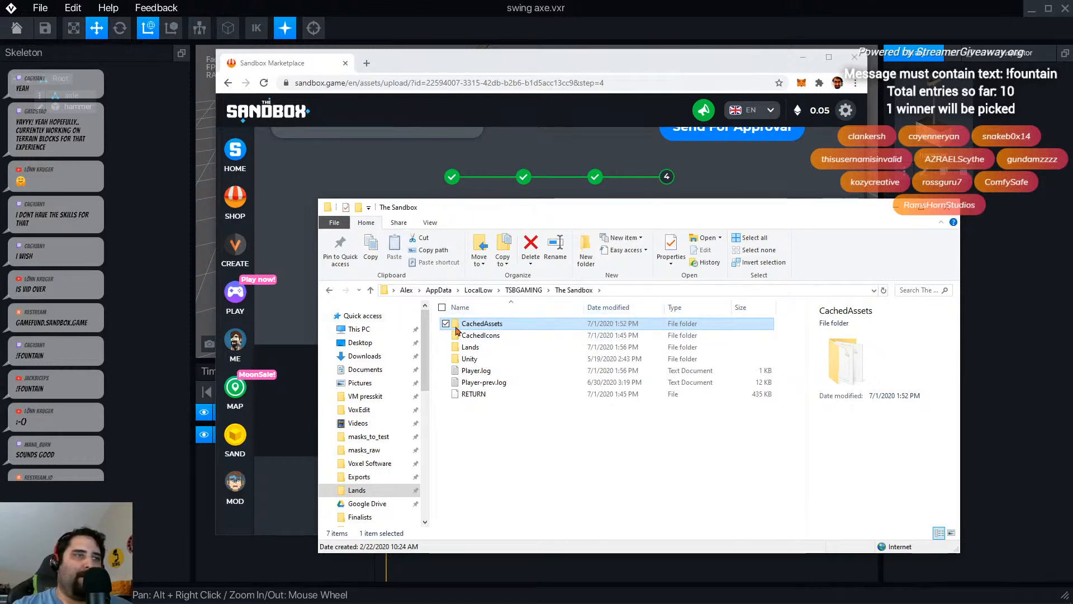
{"action": "mouse_move", "coordinate": [497, 326]}
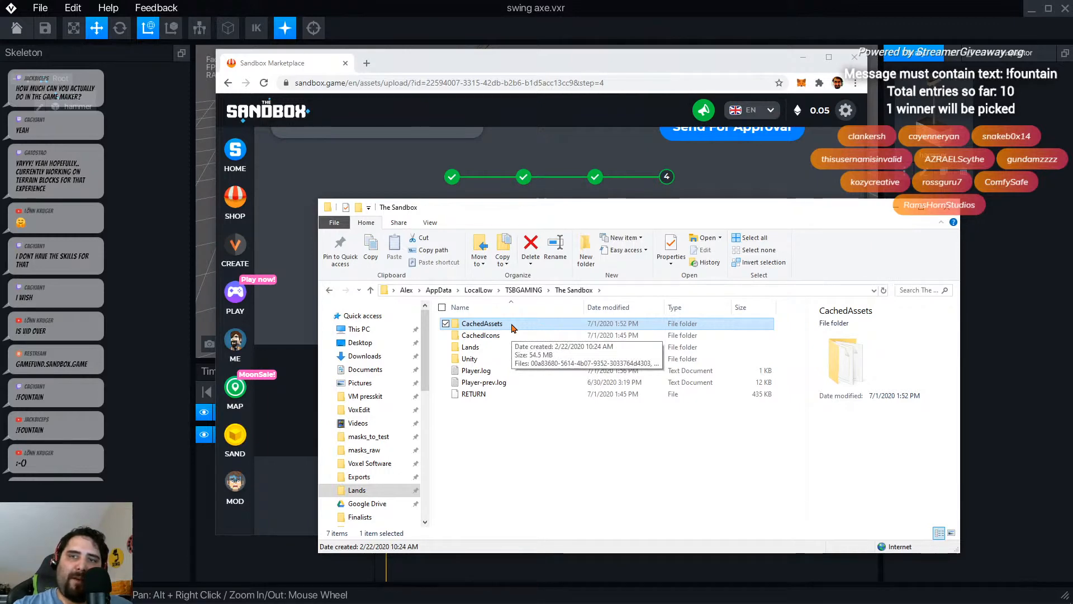
{"action": "double_click", "coordinate": [512, 327]}
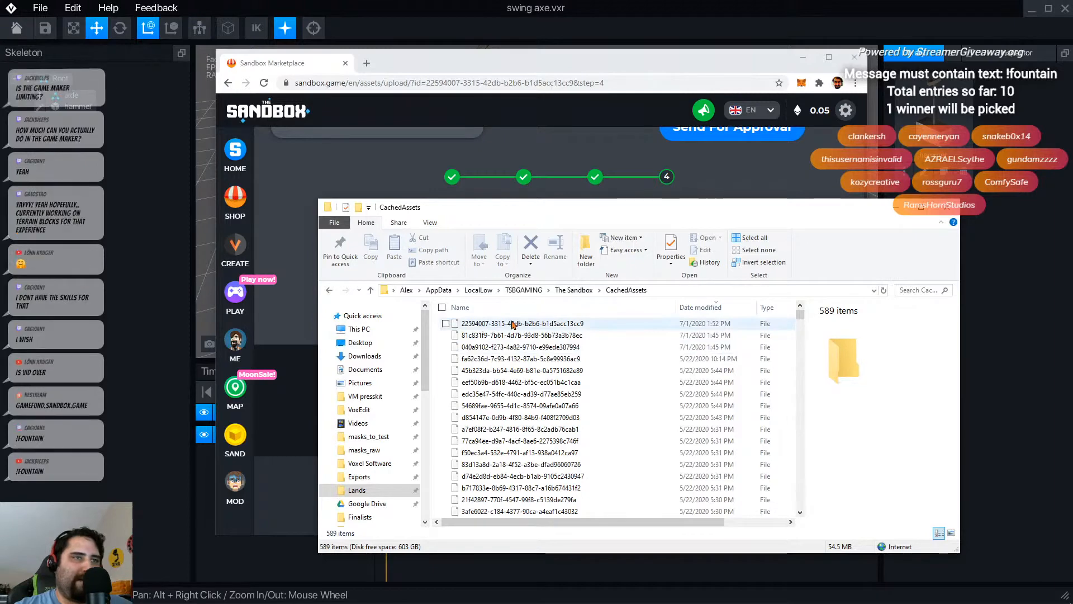
- Delete the three most recently modified files from the CachedAssets folder and close the folder window
{"action": "left_click", "coordinate": [512, 323]}
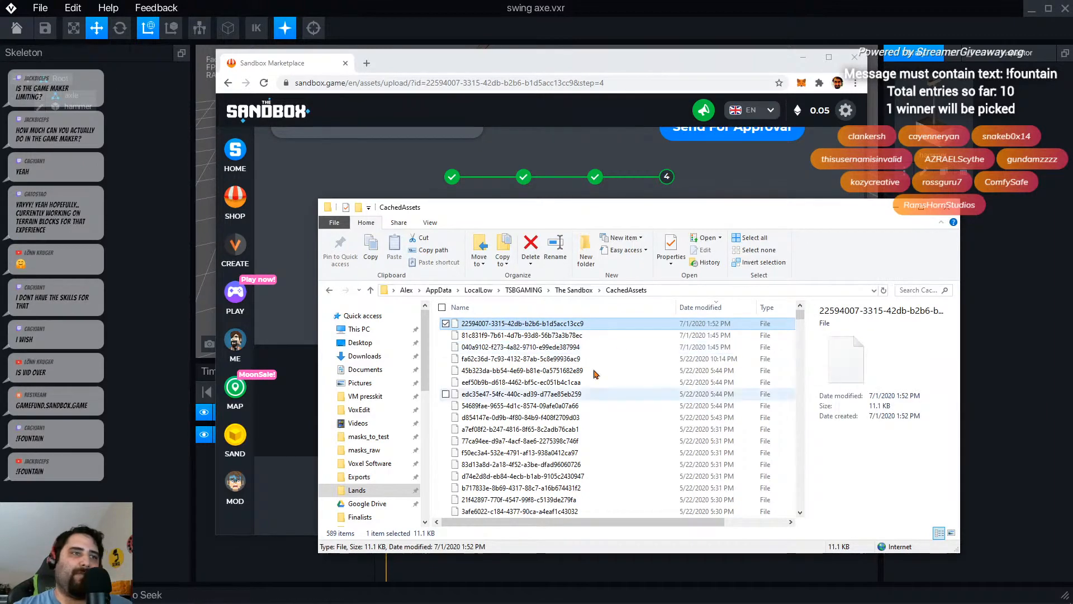
{"action": "left_click", "coordinate": [613, 348], "text": "shift"}
{"action": "left_click", "coordinate": [532, 247]}
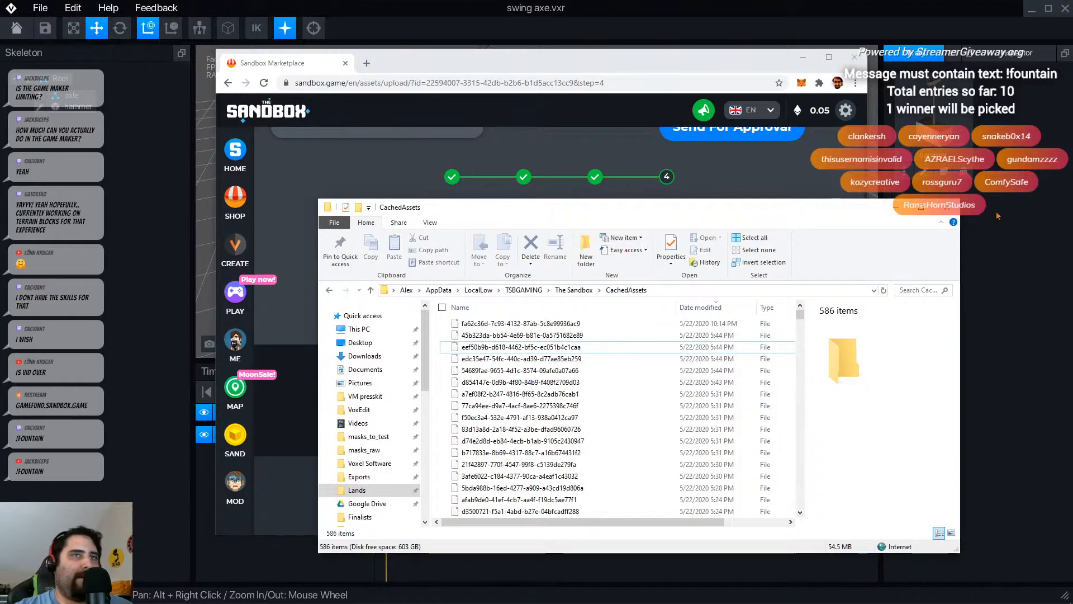
{"action": "left_click", "coordinate": [948, 207]}
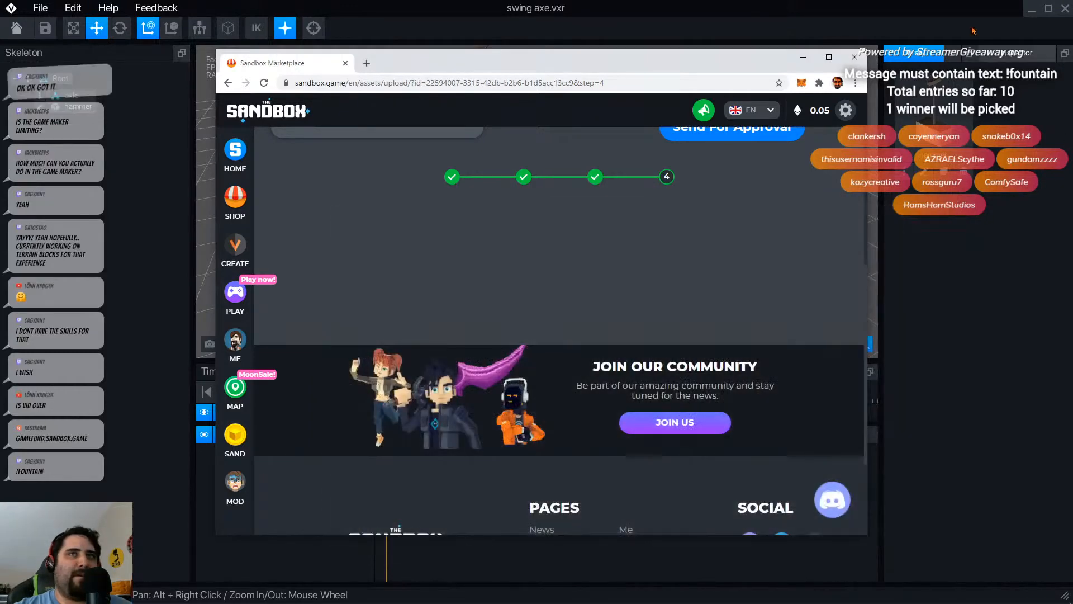
- Close VoxEdit, saving the changes to swing axe.vxr, and close the Sandbox Marketplace browser tab
{"action": "left_click", "coordinate": [1065, 9]}
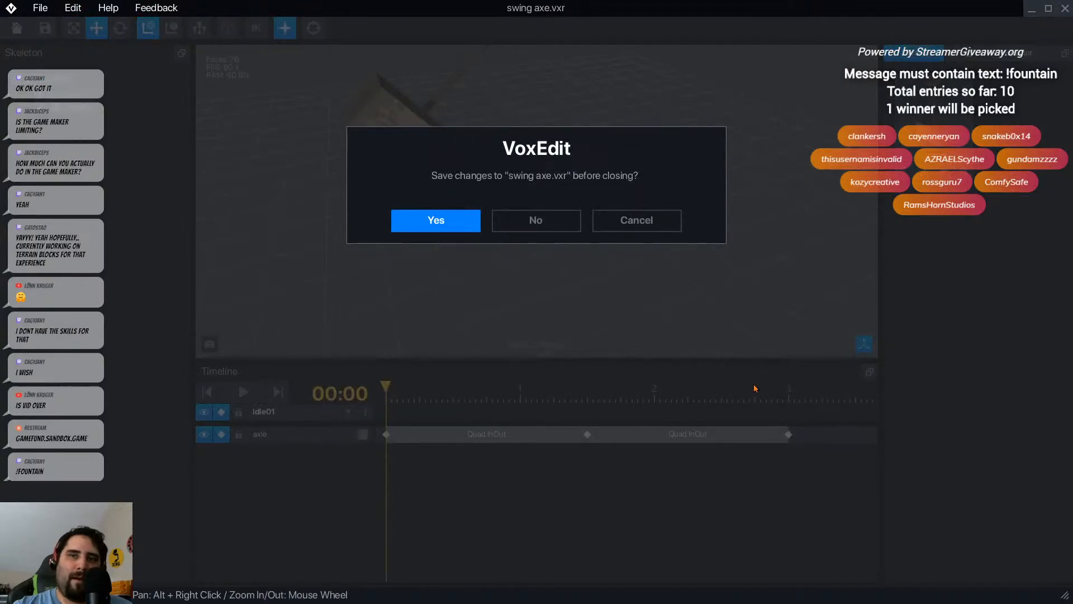
{"action": "left_click", "coordinate": [459, 230]}
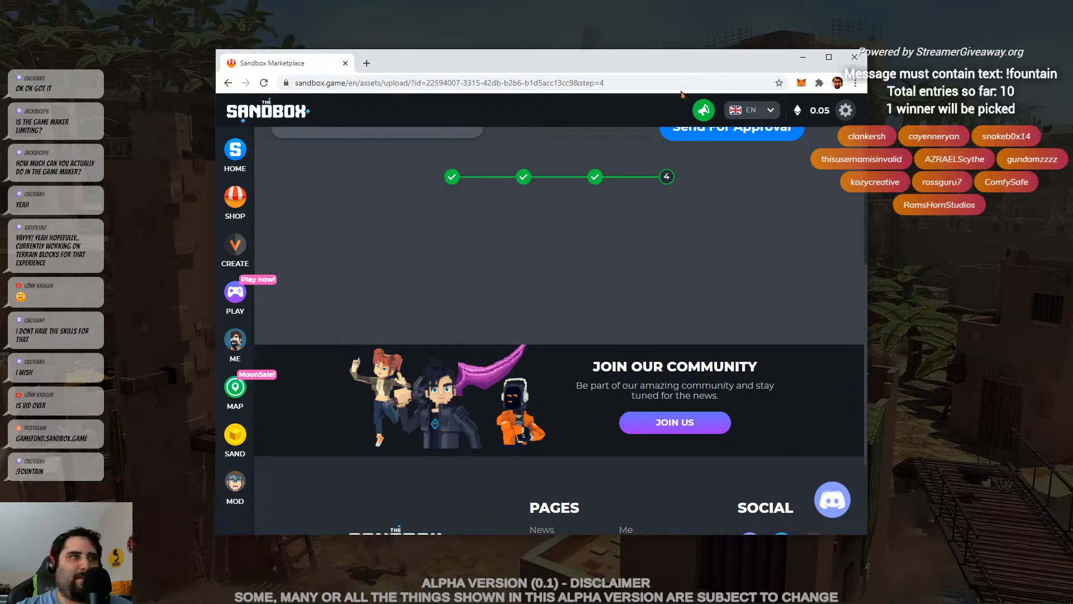
{"action": "left_click", "coordinate": [345, 63]}
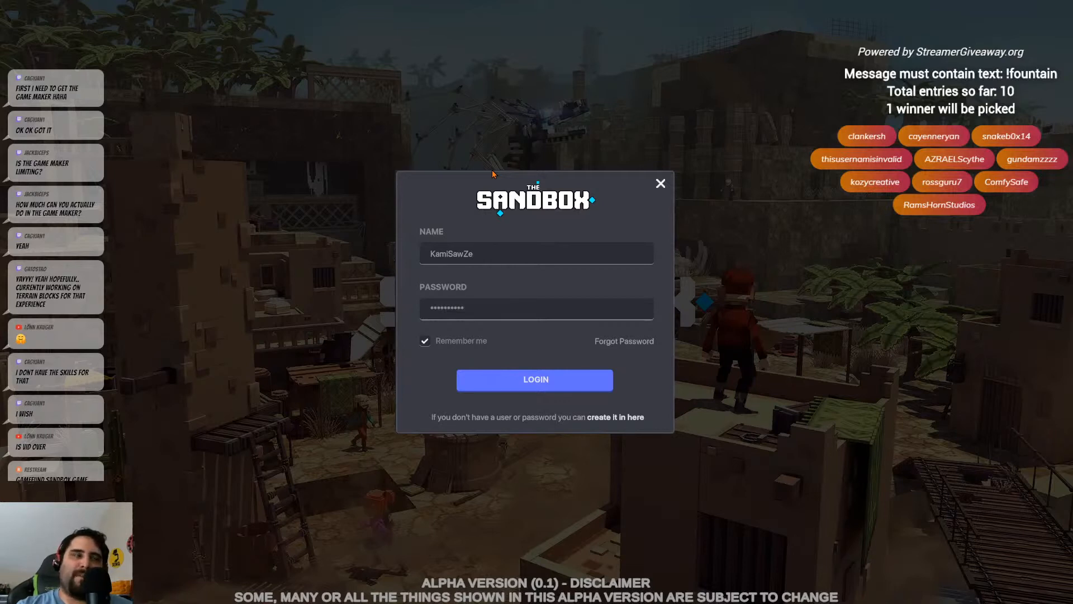
- Log in to The Sandbox alpha with the remembered credentials and inspect the placed Hammer Trap's properties in the editor
{"action": "left_click", "coordinate": [555, 383]}
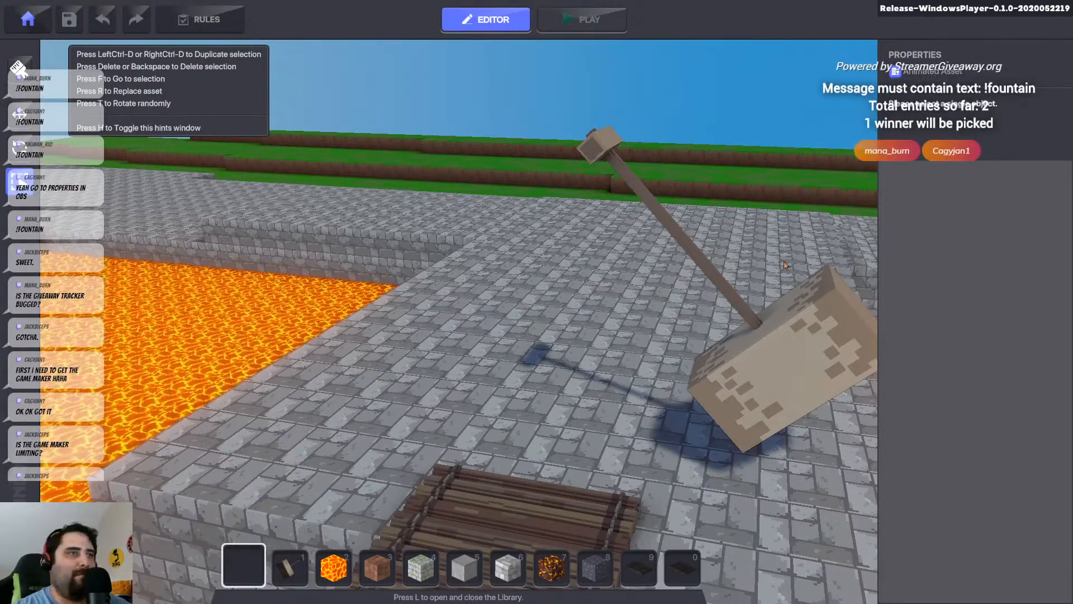
{"action": "left_click", "coordinate": [707, 369]}
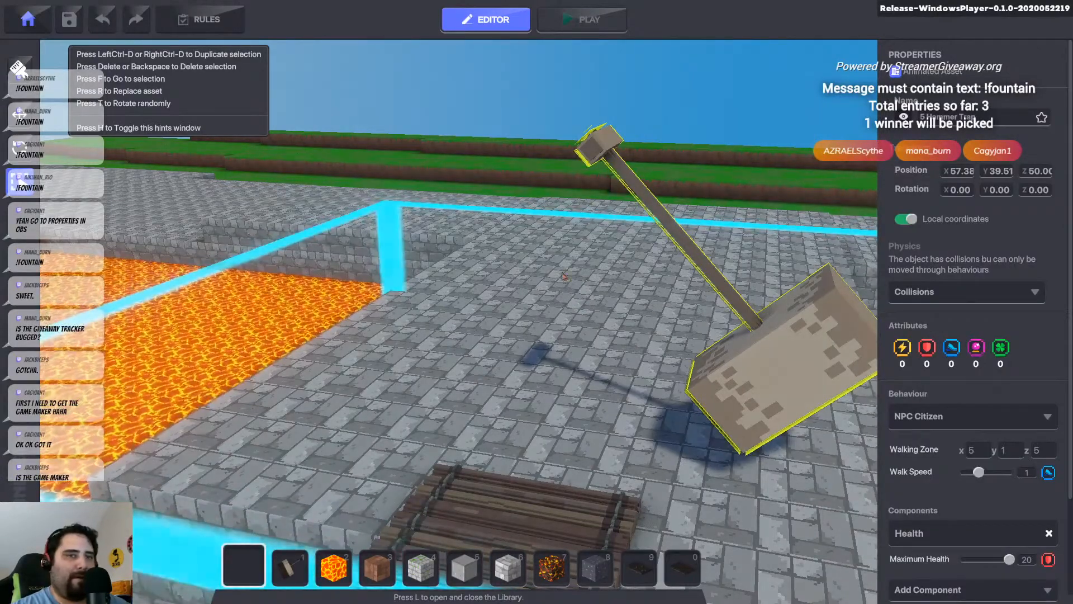
{"action": "key", "text": "Escape"}
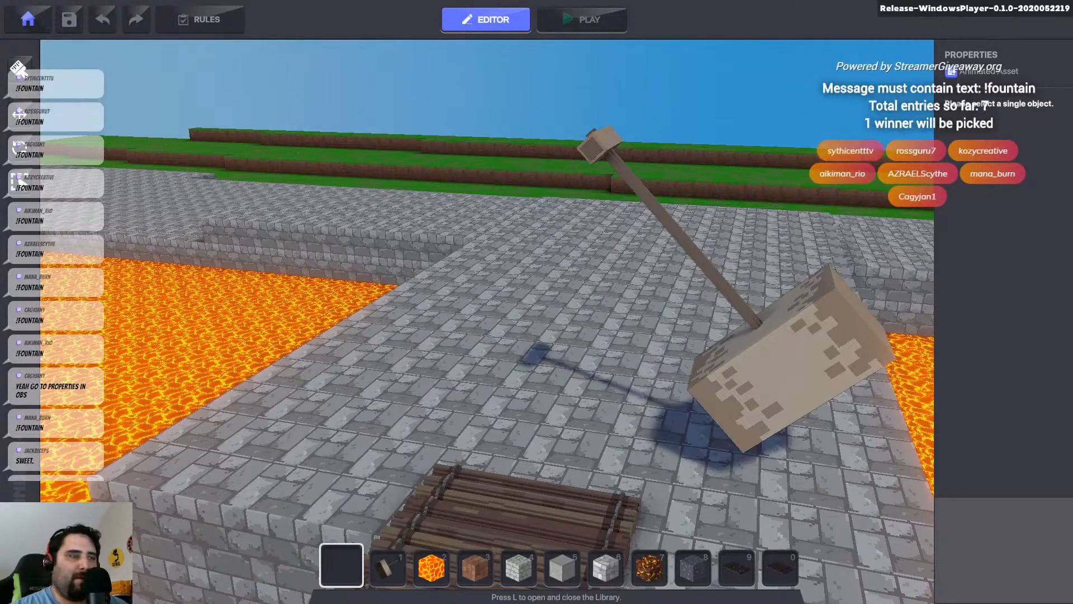
- Play-test the hammertrap experience, running and jumping past the lava and over the wooden bridge to the hammer
{"action": "key", "text": "Tab"}
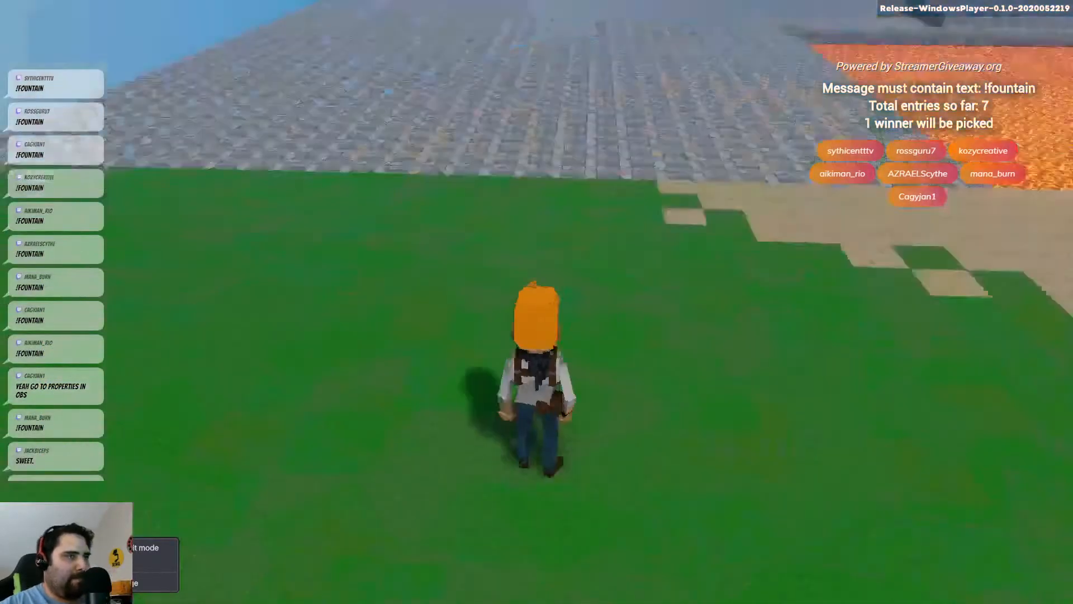
{"action": "key", "text": "w"}
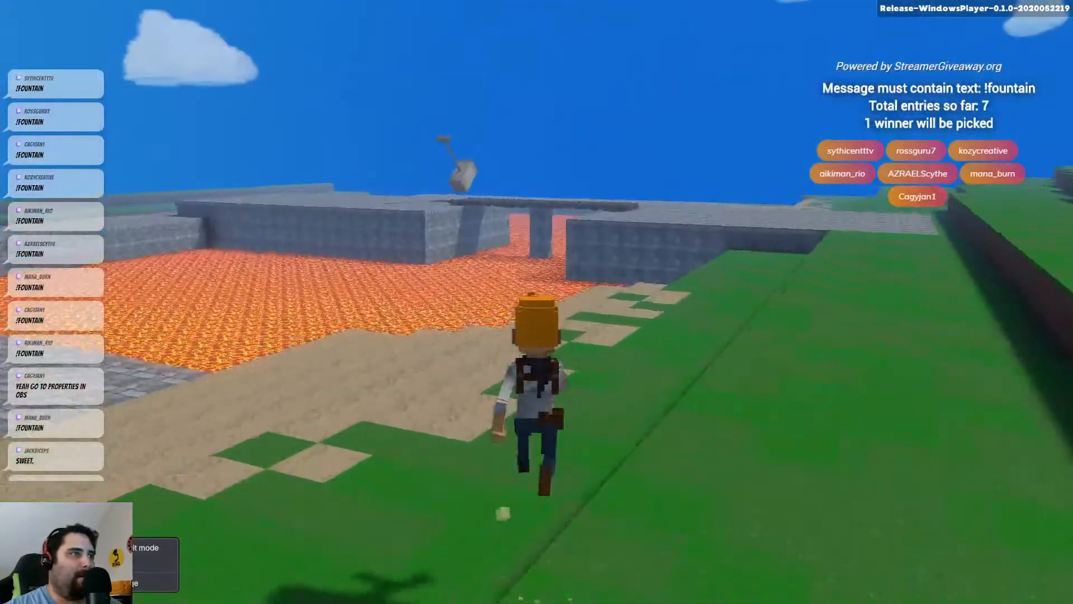
{"action": "key", "text": "space"}
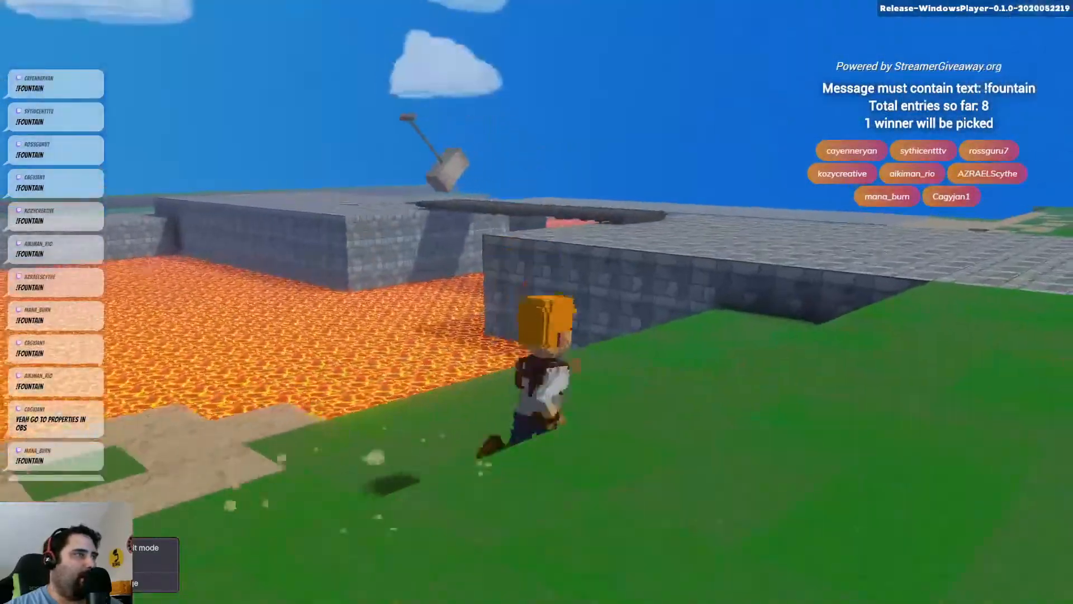
{"action": "key", "text": "space"}
{"action": "key", "text": "w"}
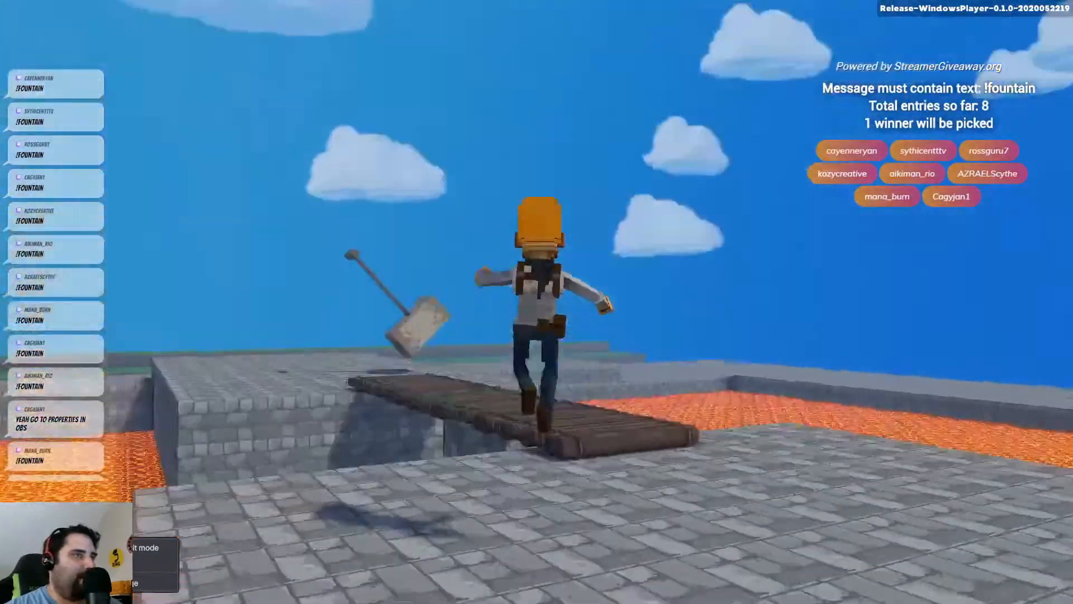
{"action": "key", "text": "w"}
{"action": "key", "text": "space"}
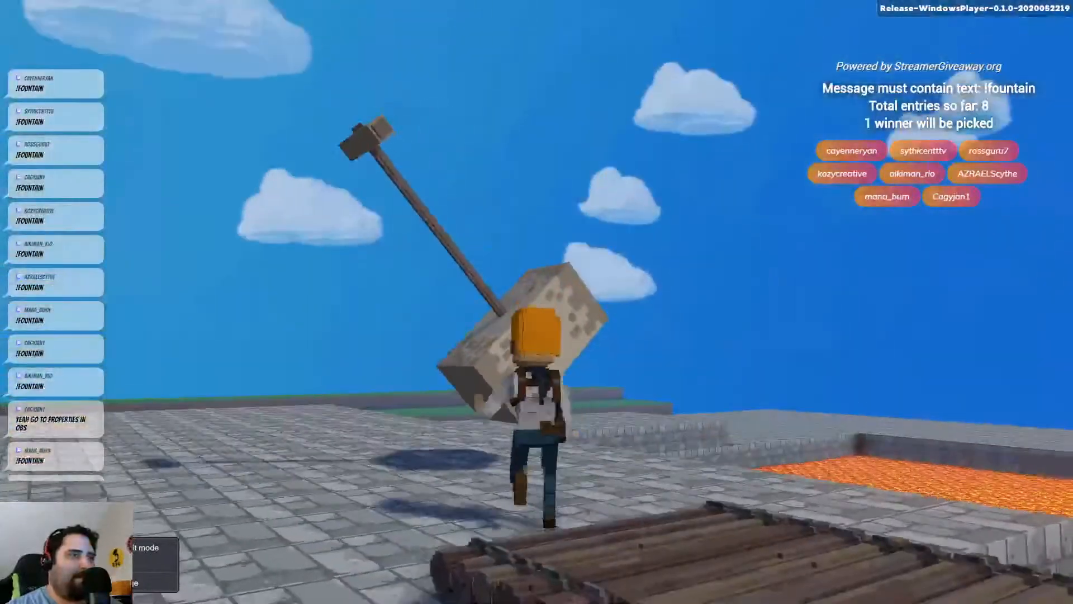
- Walk the character around the swinging hammer trap to playtest it, and return to the editor
{"action": "left_click", "coordinate": [537, 302]}
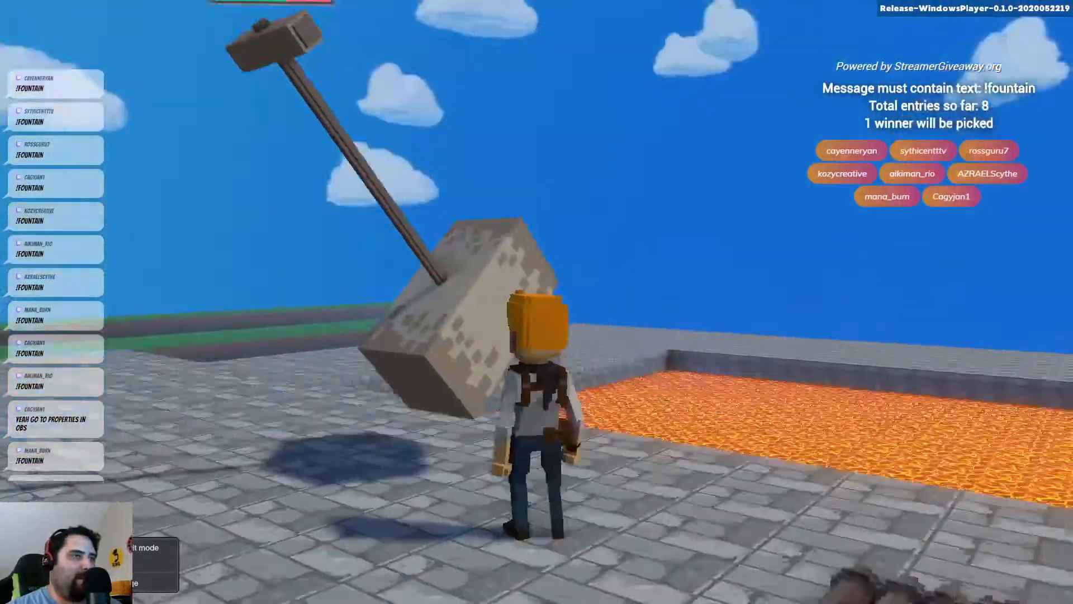
{"action": "key", "text": "w"}
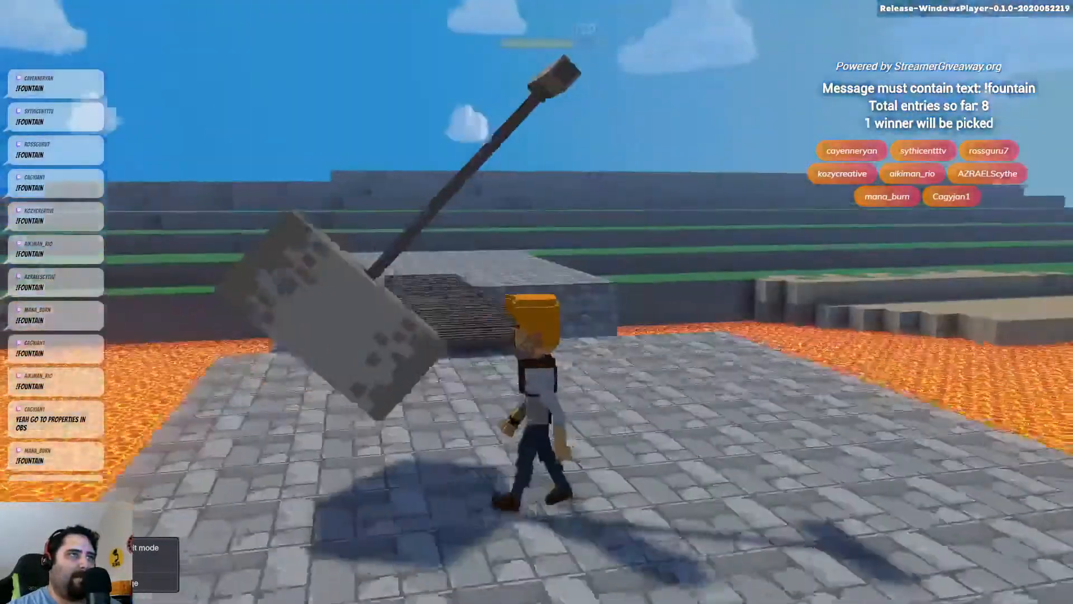
{"action": "key", "text": "w"}
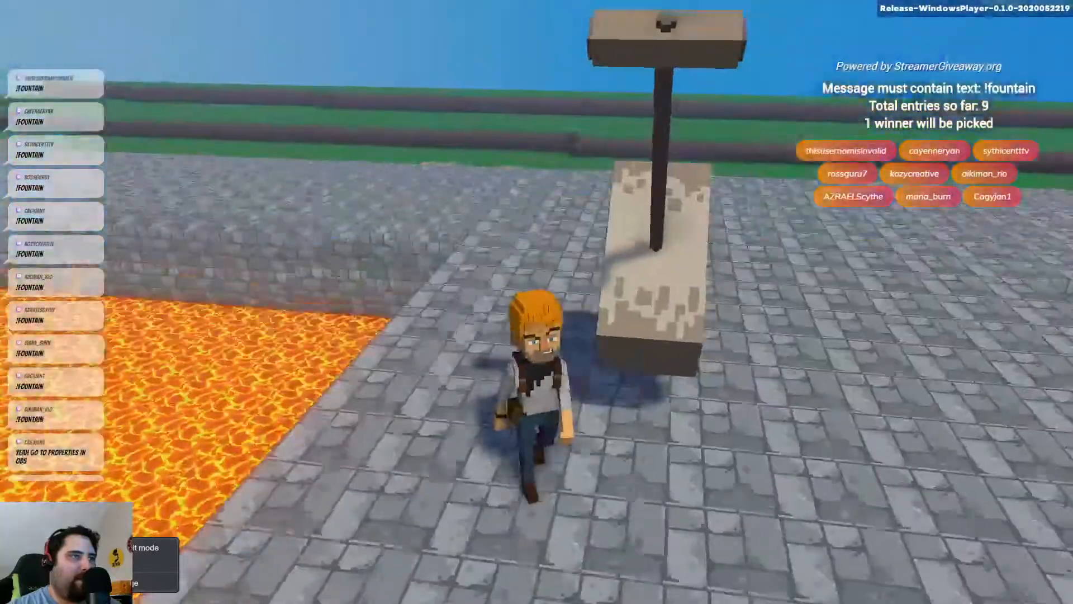
{"action": "key", "text": "w"}
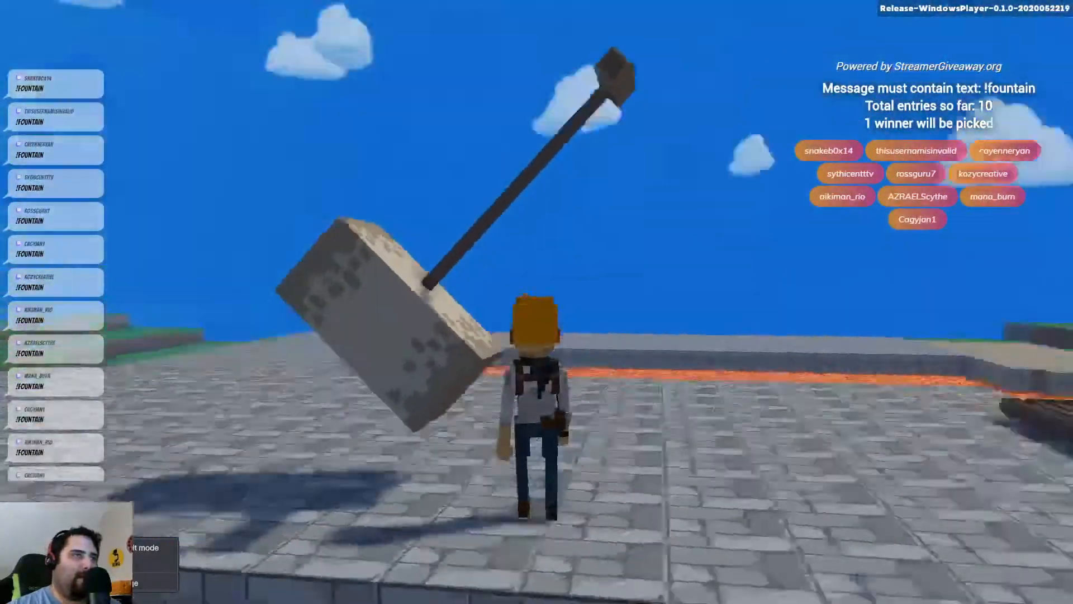
{"action": "key", "text": "w"}
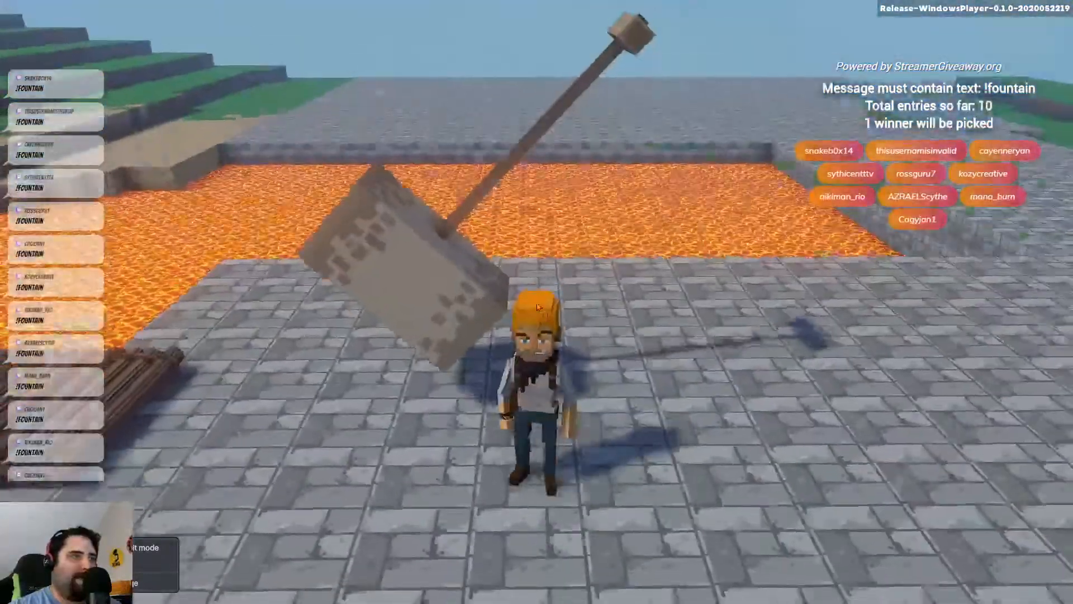
{"action": "key", "text": "Tab"}
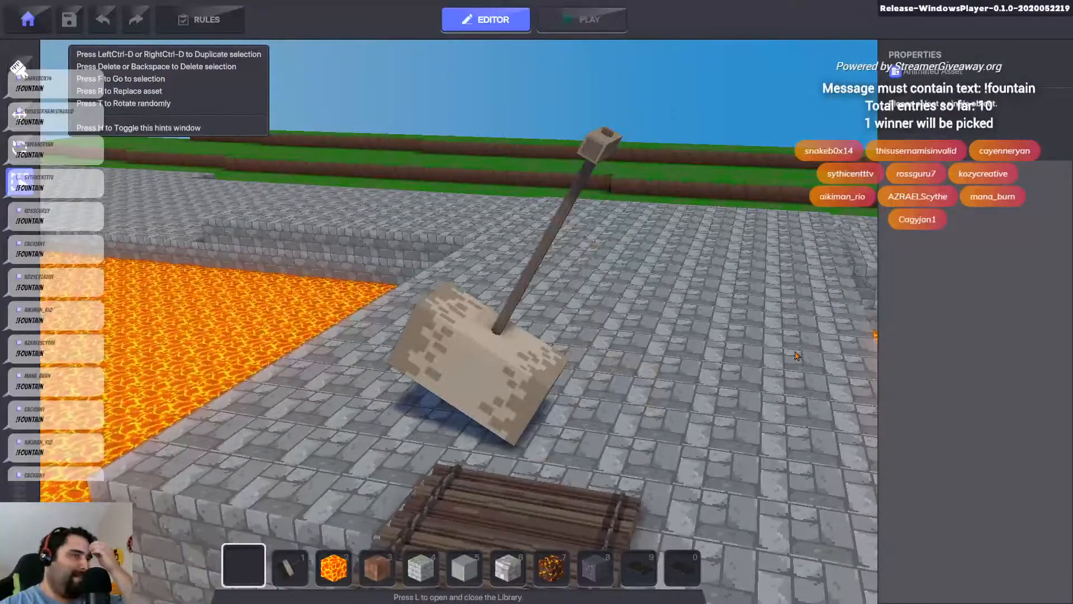
- Remove the Health component from the hammer trap and set its behaviour to NONE
{"action": "left_click", "coordinate": [601, 144]}
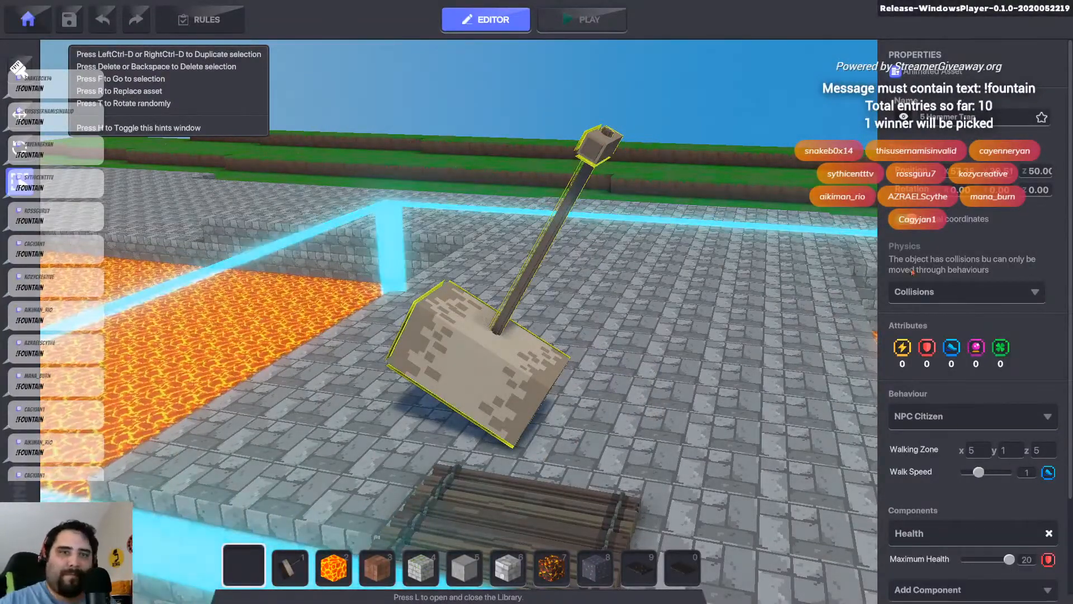
{"action": "left_click", "coordinate": [1049, 533]}
{"action": "left_click", "coordinate": [1001, 417]}
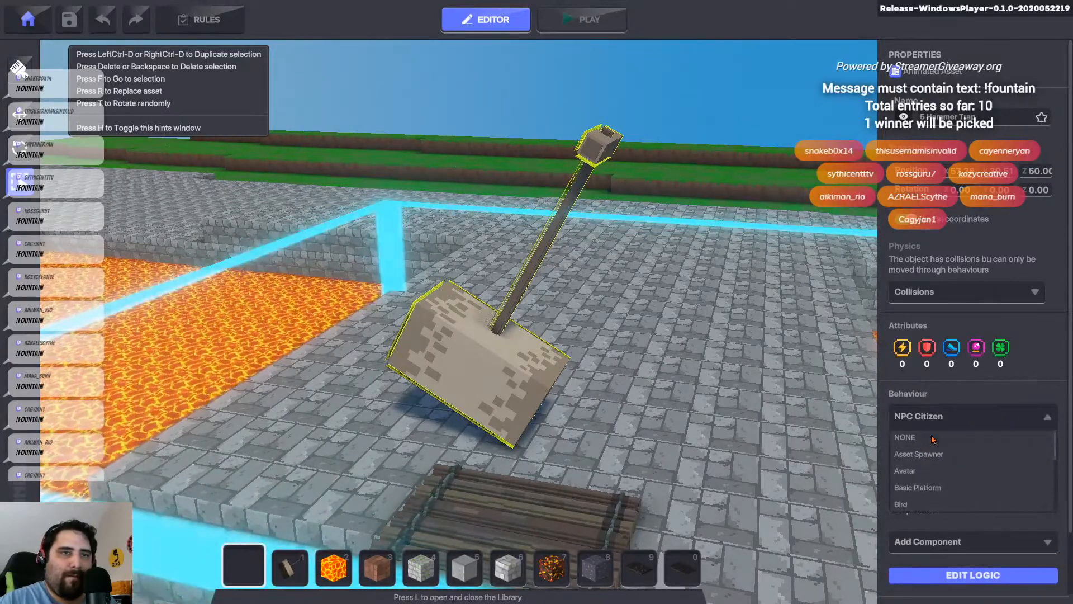
{"action": "left_click", "coordinate": [932, 440]}
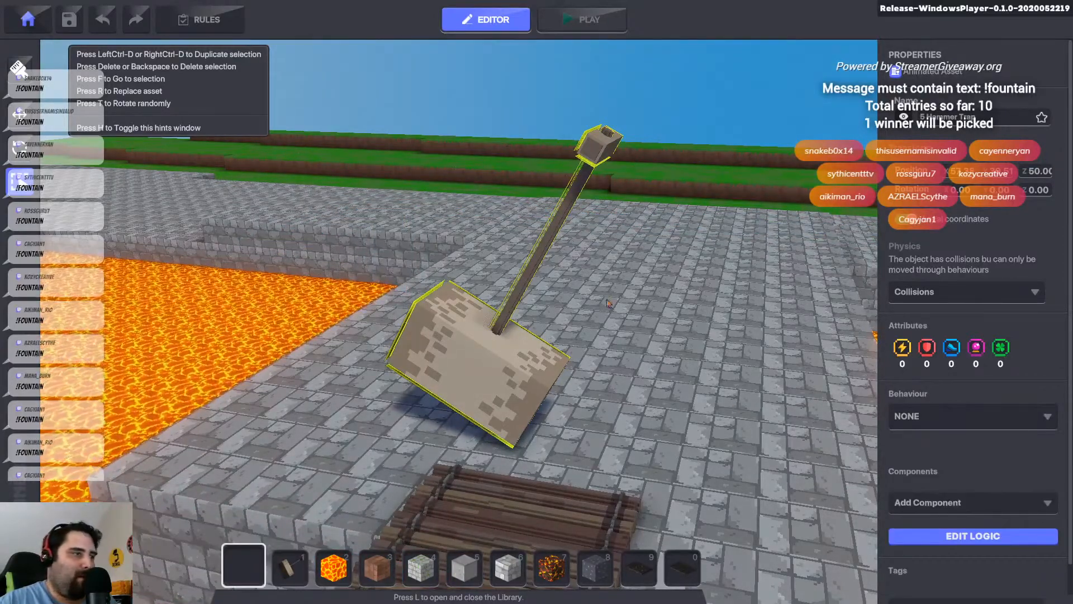
{"action": "left_click", "coordinate": [562, 397]}
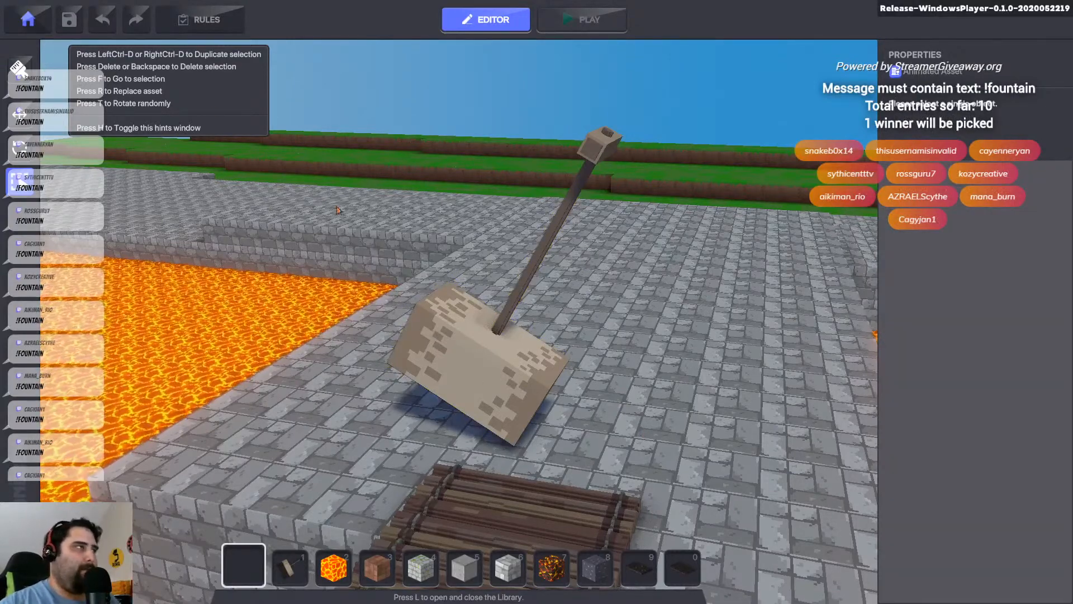
- Delete the hammer trap and place a fresh one from the library on the stone floor behind the wooden bridge
{"action": "left_click", "coordinate": [477, 311]}
{"action": "key", "text": "Delete"}
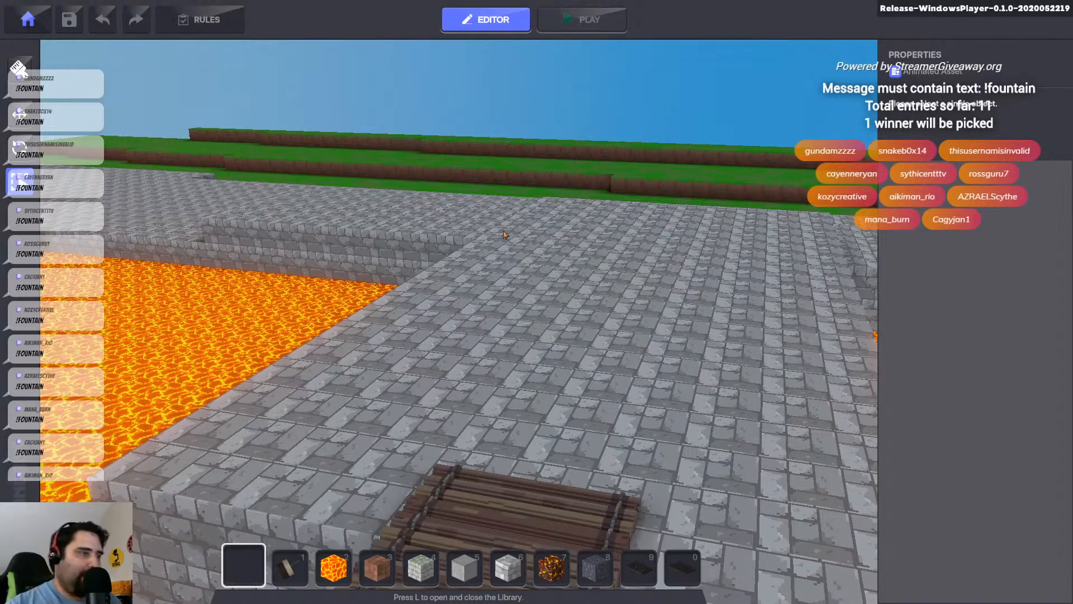
{"action": "key", "text": "l"}
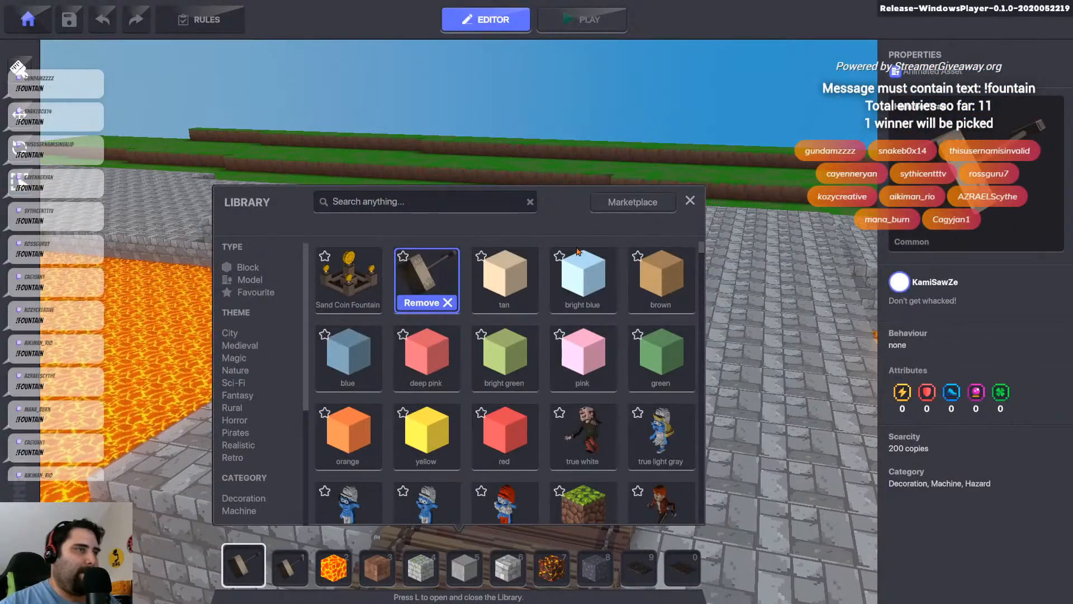
{"action": "left_click", "coordinate": [691, 200]}
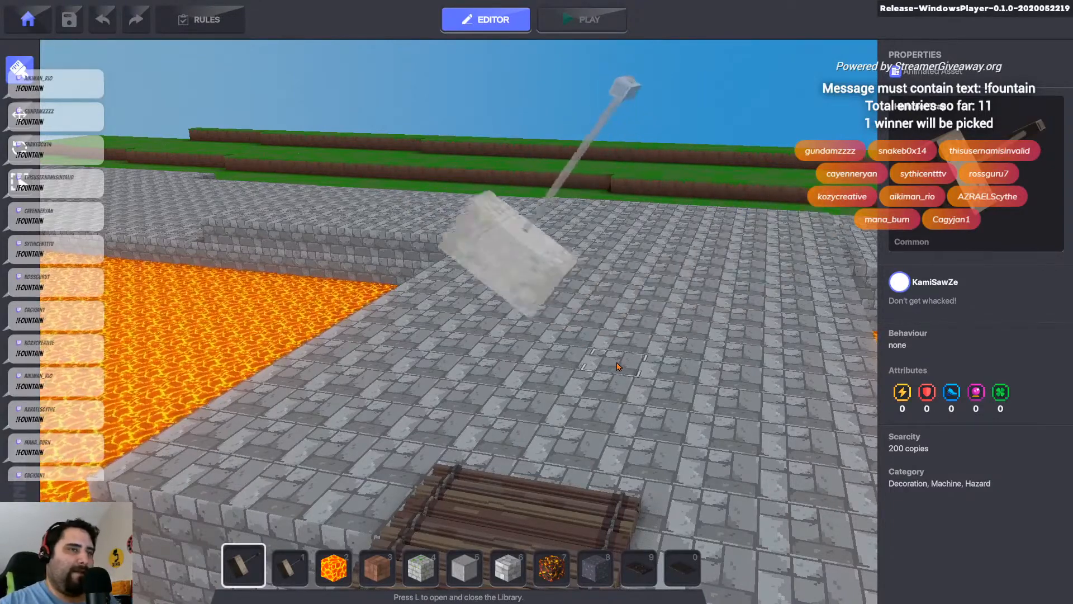
{"action": "left_click", "coordinate": [622, 389]}
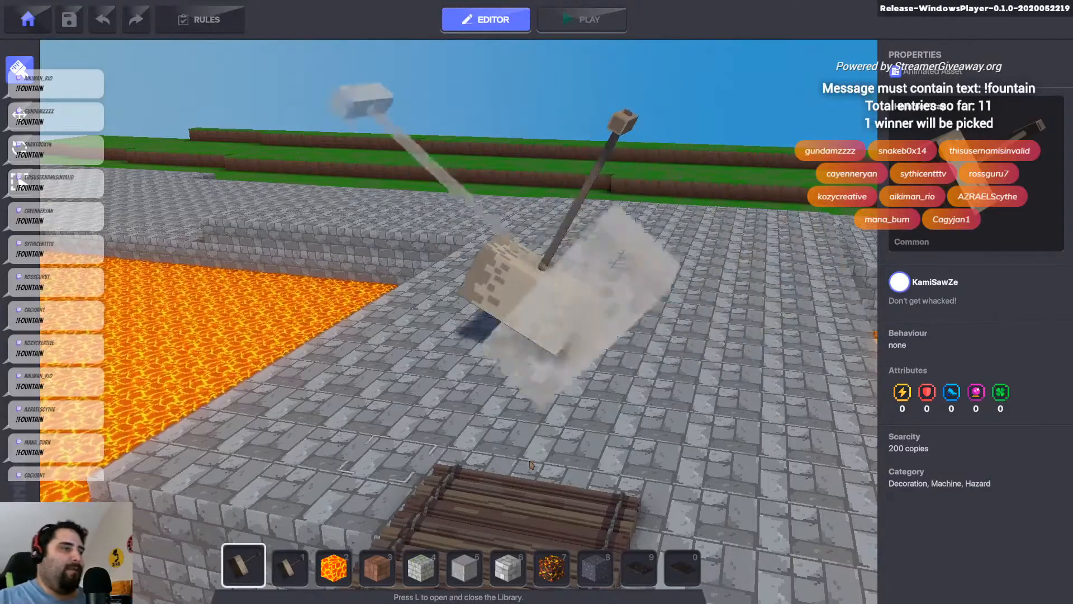
{"action": "key", "text": "Escape"}
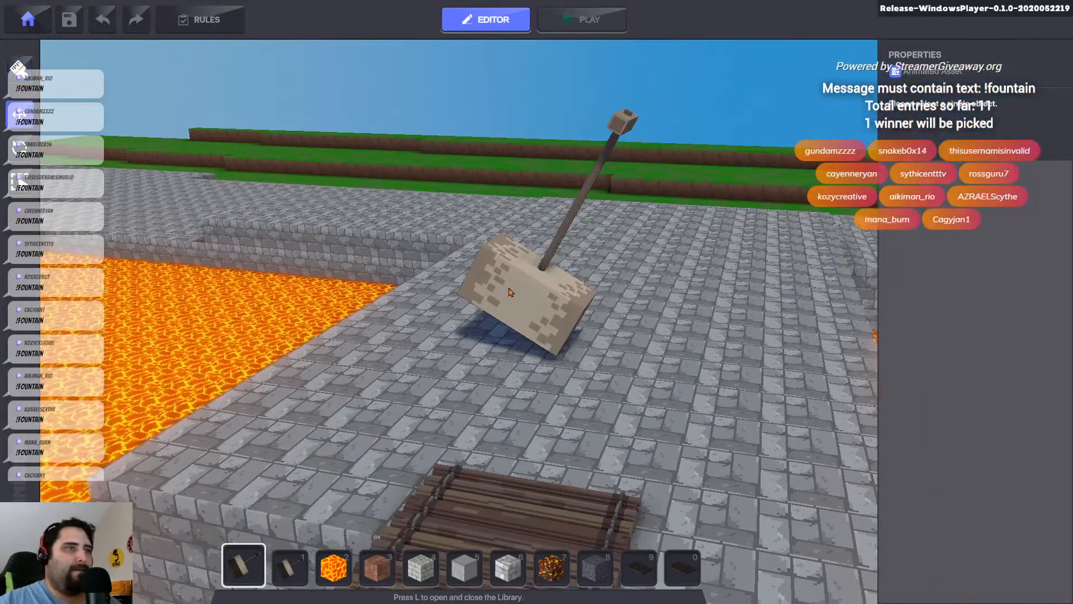
- Remove the Health component from the newly placed hammer trap
{"action": "left_click", "coordinate": [615, 129]}
{"action": "mouse_move", "coordinate": [717, 287]}
{"action": "right_mouse_down"}
{"action": "mouse_move", "coordinate": [660, 313]}
{"action": "mouse_move", "coordinate": [503, 279]}
{"action": "mouse_move", "coordinate": [410, 223]}
{"action": "mouse_move", "coordinate": [426, 251]}
{"action": "mouse_move", "coordinate": [370, 284]}
{"action": "mouse_move", "coordinate": [606, 278]}
{"action": "right_mouse_up"}
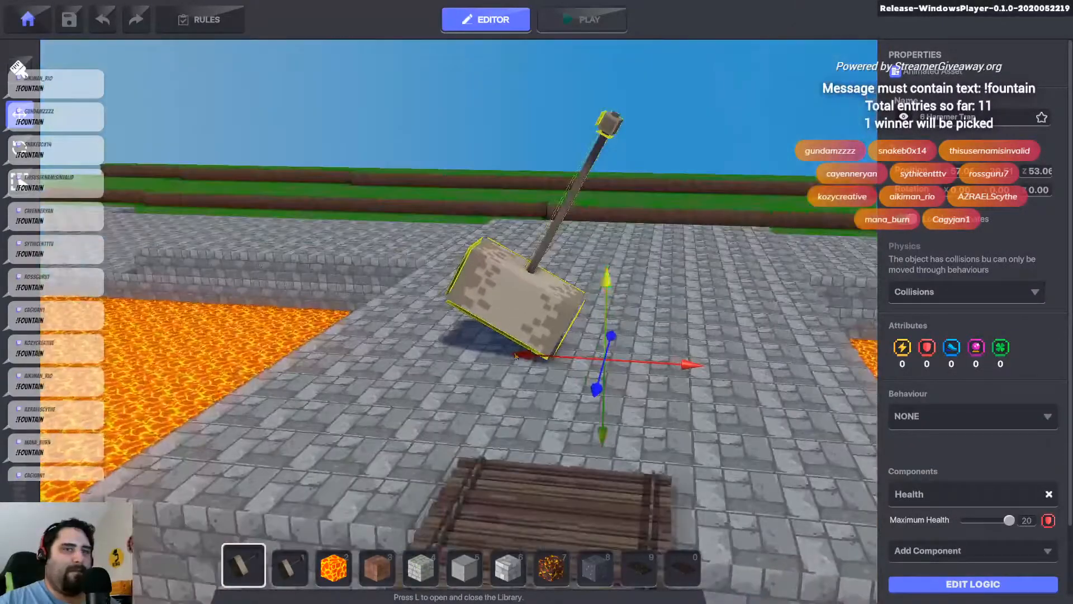
{"action": "left_click", "coordinate": [1049, 495]}
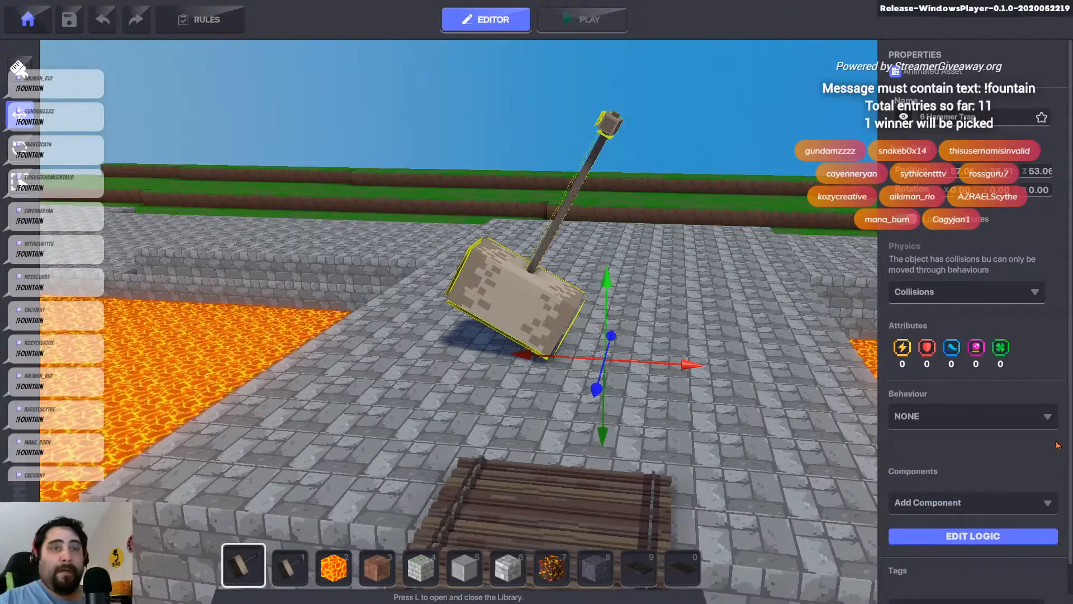
- Set the new hammer trap's behaviour to Basic Platform
{"action": "left_click", "coordinate": [1015, 426]}
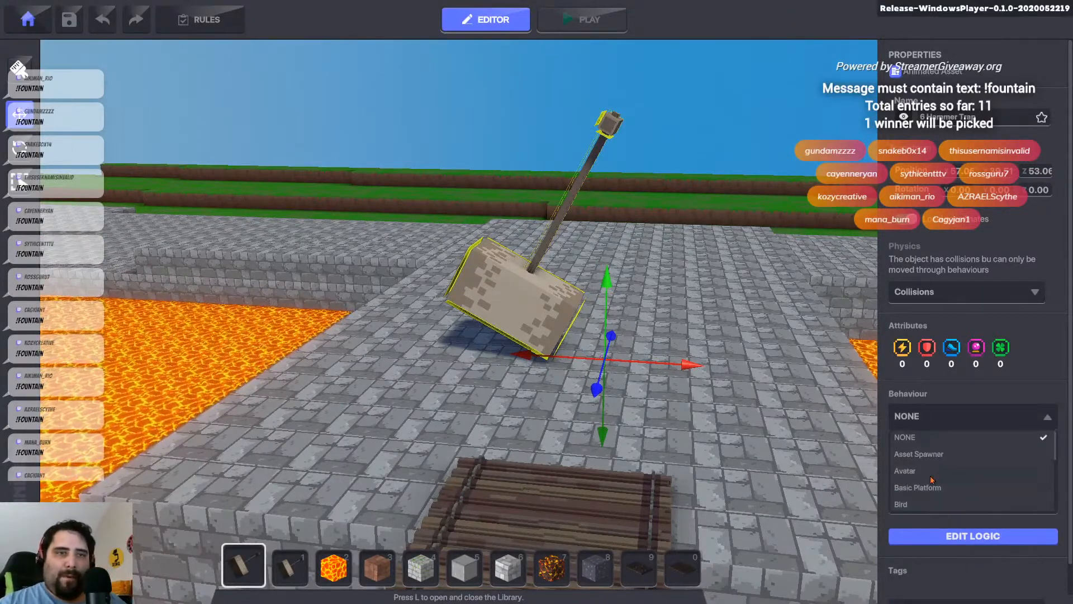
{"action": "scroll", "coordinate": [959, 492], "scroll_direction": "down", "scroll_amount": 2}
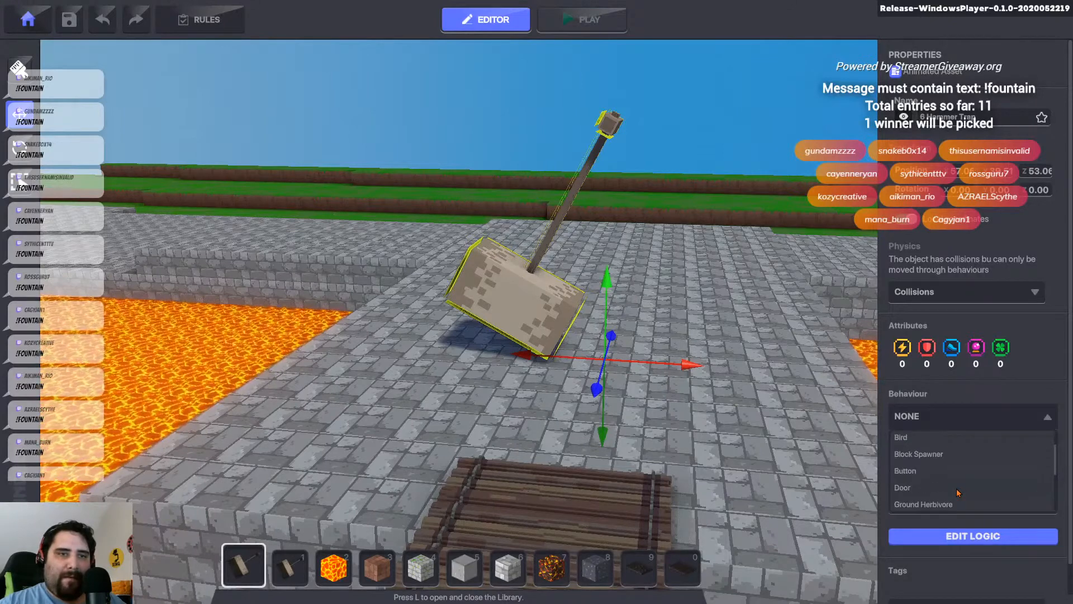
{"action": "scroll", "coordinate": [957, 490], "scroll_direction": "up", "scroll_amount": 2}
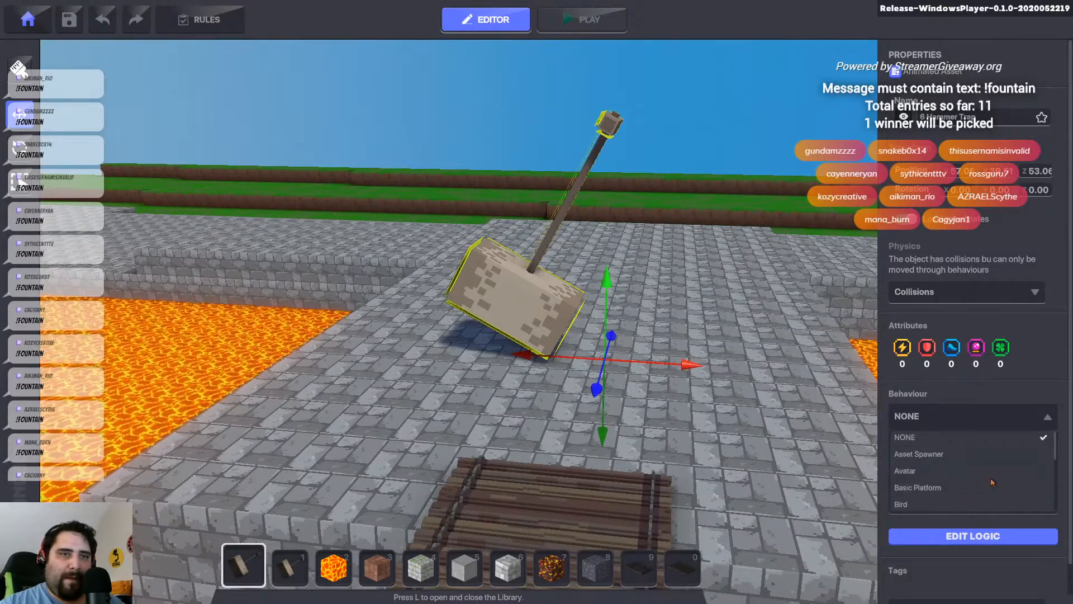
{"action": "left_click", "coordinate": [937, 488]}
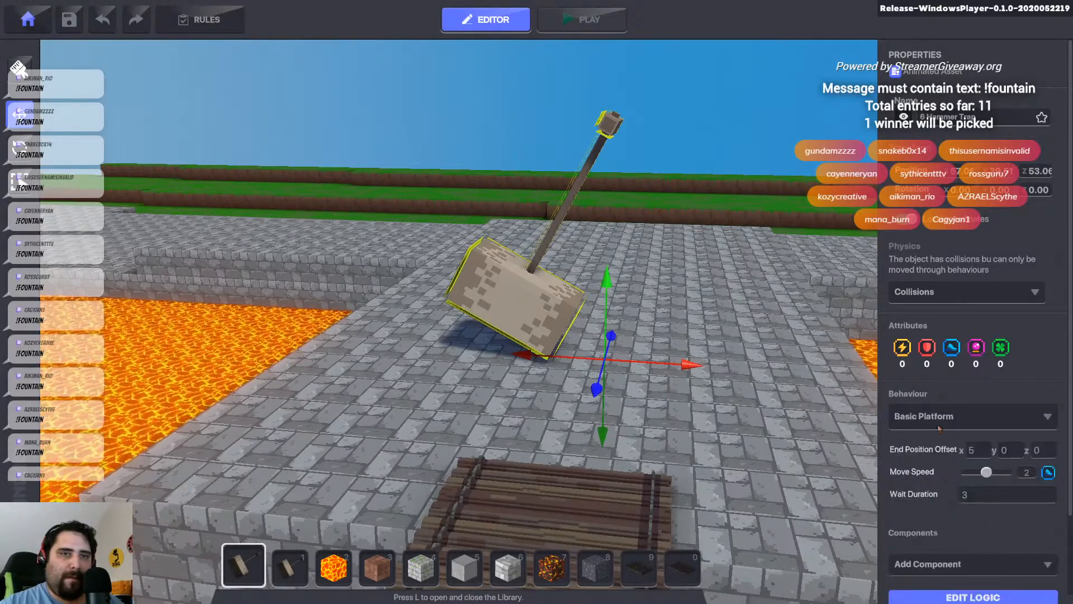
- Look through the available behaviours and change the hammer trap's behaviour to Button
{"action": "left_click", "coordinate": [989, 421]}
{"action": "scroll", "coordinate": [973, 479], "scroll_direction": "down", "scroll_amount": 5}
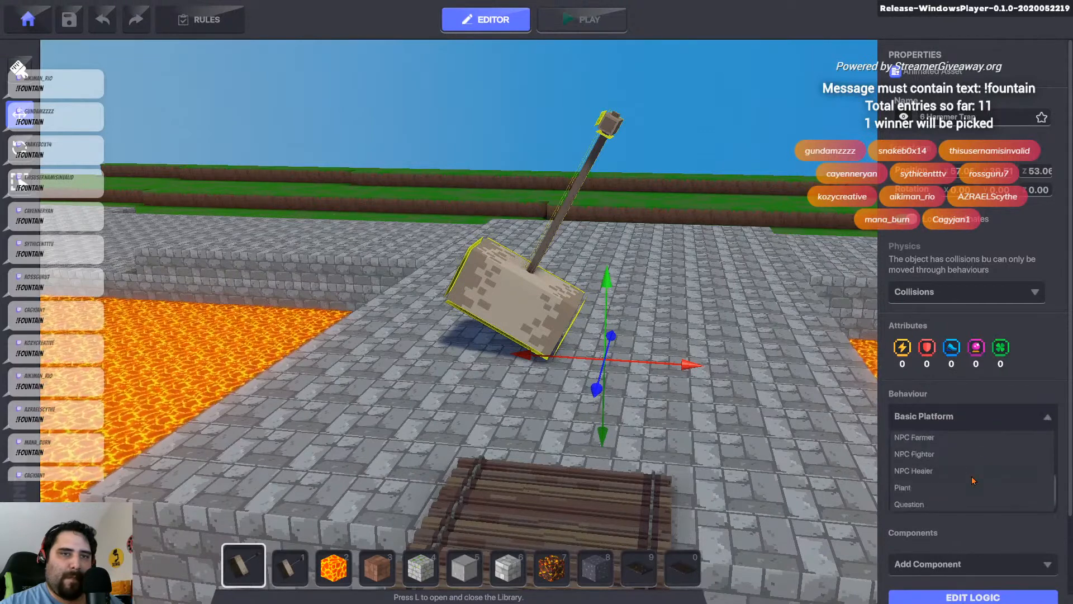
{"action": "scroll", "coordinate": [930, 491], "scroll_direction": "up", "scroll_amount": 5}
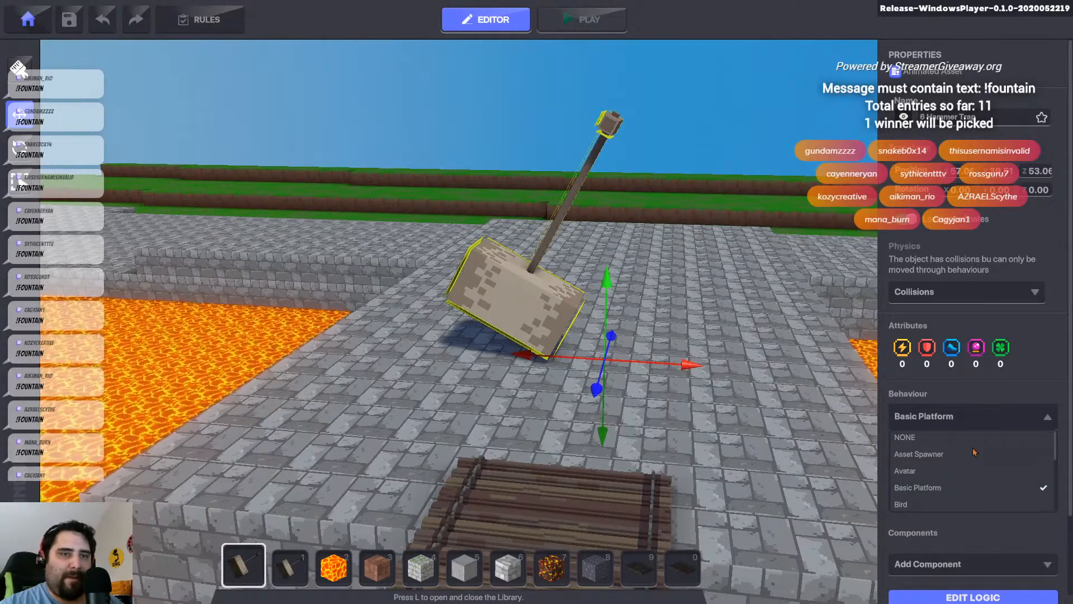
{"action": "scroll", "coordinate": [973, 452], "scroll_direction": "down", "scroll_amount": 3}
{"action": "scroll", "coordinate": [941, 486], "scroll_direction": "up", "scroll_amount": 1}
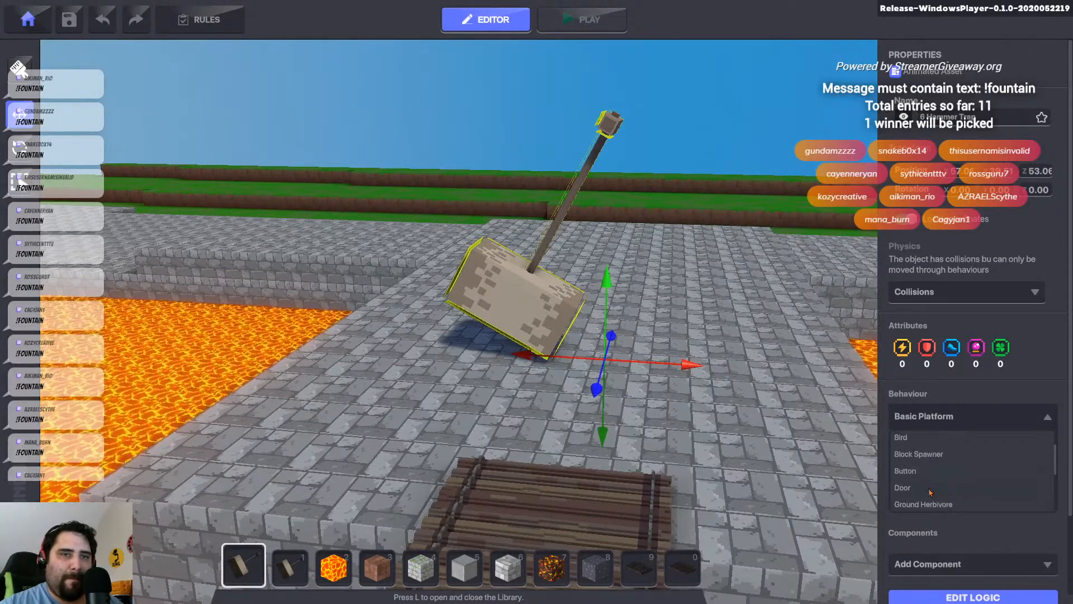
{"action": "left_click", "coordinate": [938, 475]}
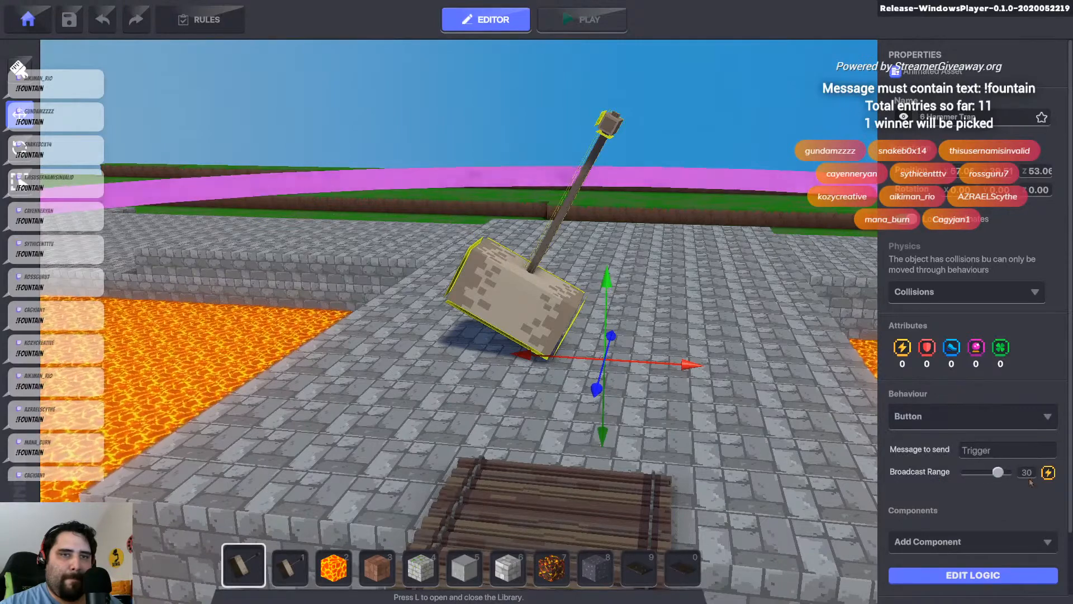
- Open the hammer trap's logic settings and try the Asset Spawner and Basic Platform behaviours there
{"action": "left_click", "coordinate": [962, 576]}
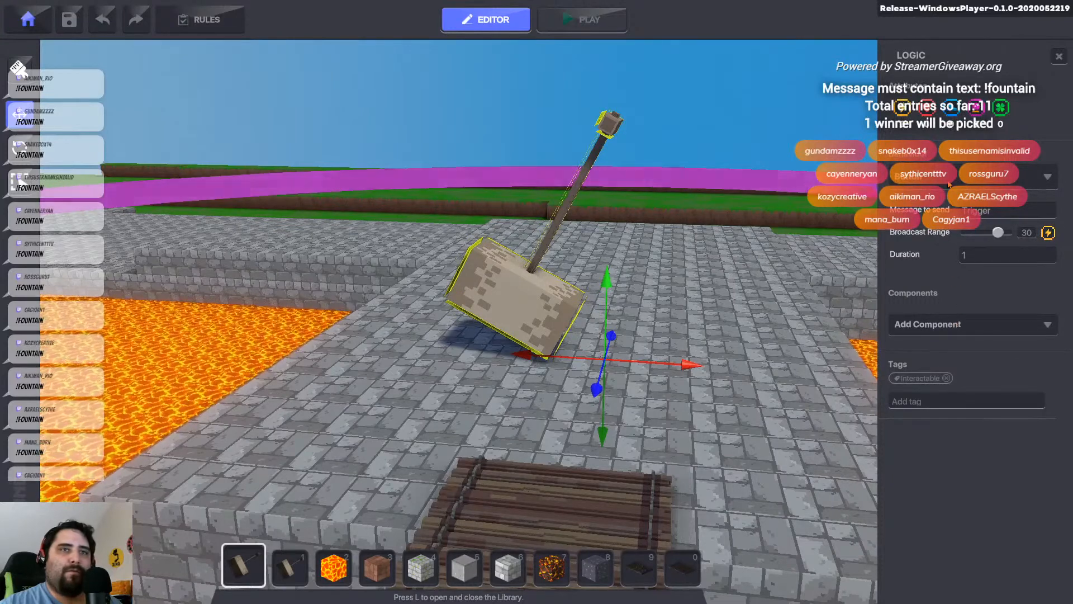
{"action": "left_click", "coordinate": [956, 323]}
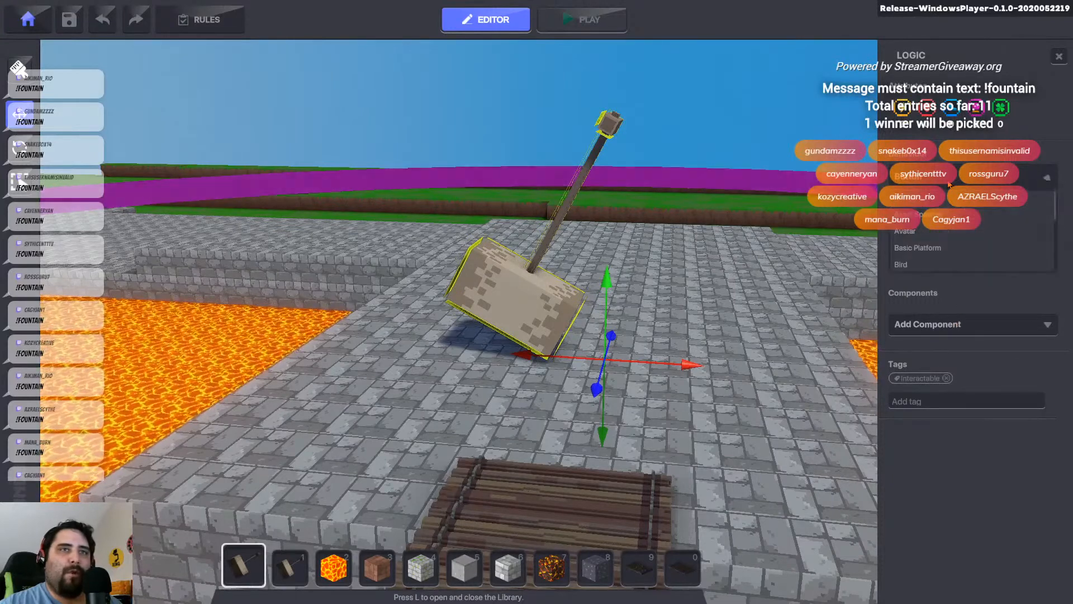
{"action": "left_click", "coordinate": [920, 214]}
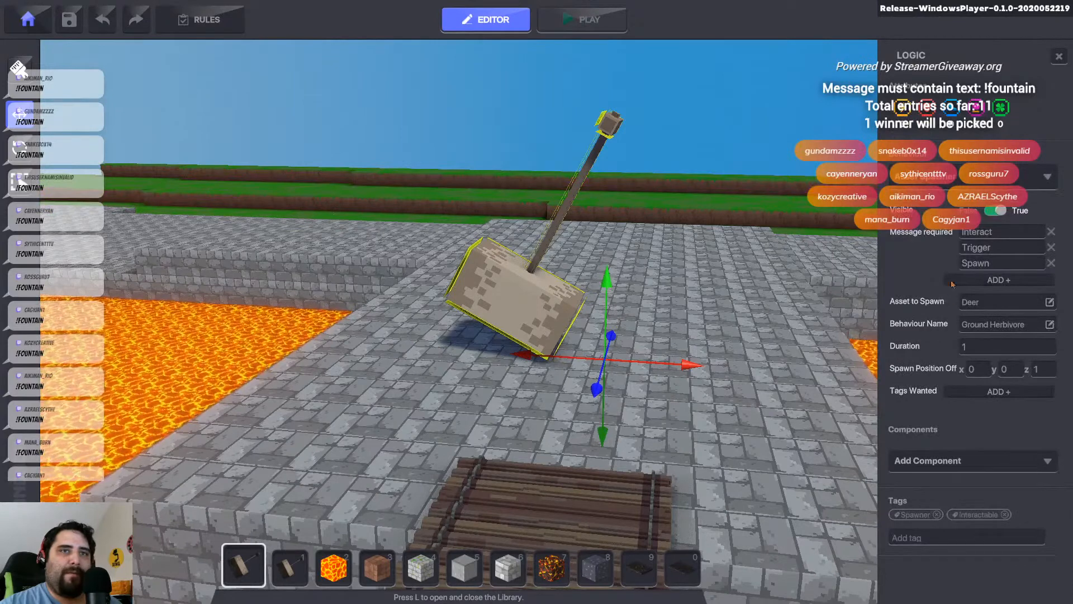
{"action": "left_click", "coordinate": [953, 178]}
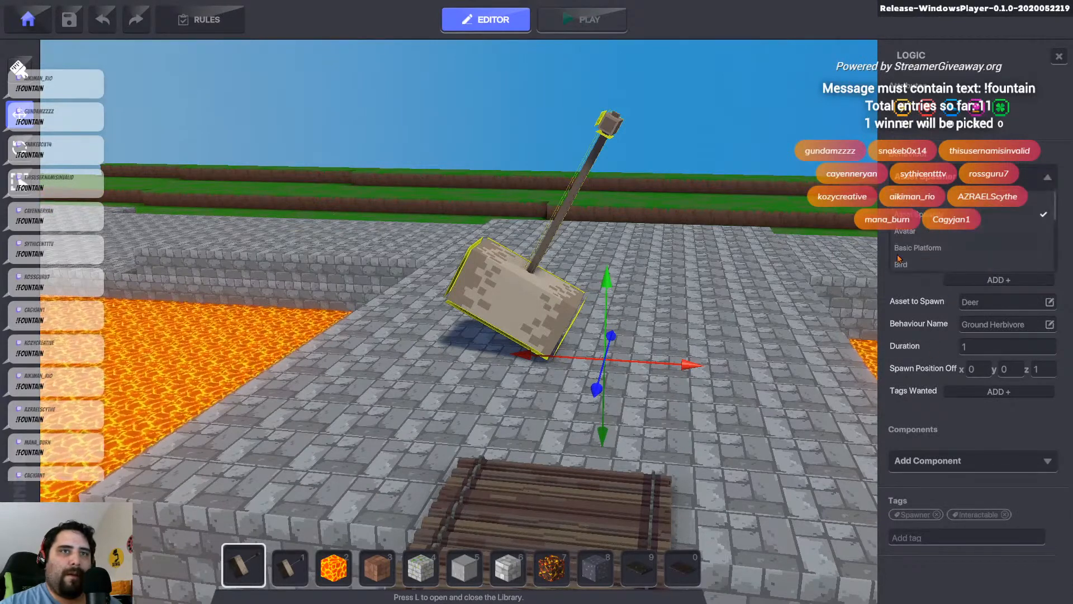
{"action": "left_click", "coordinate": [915, 247]}
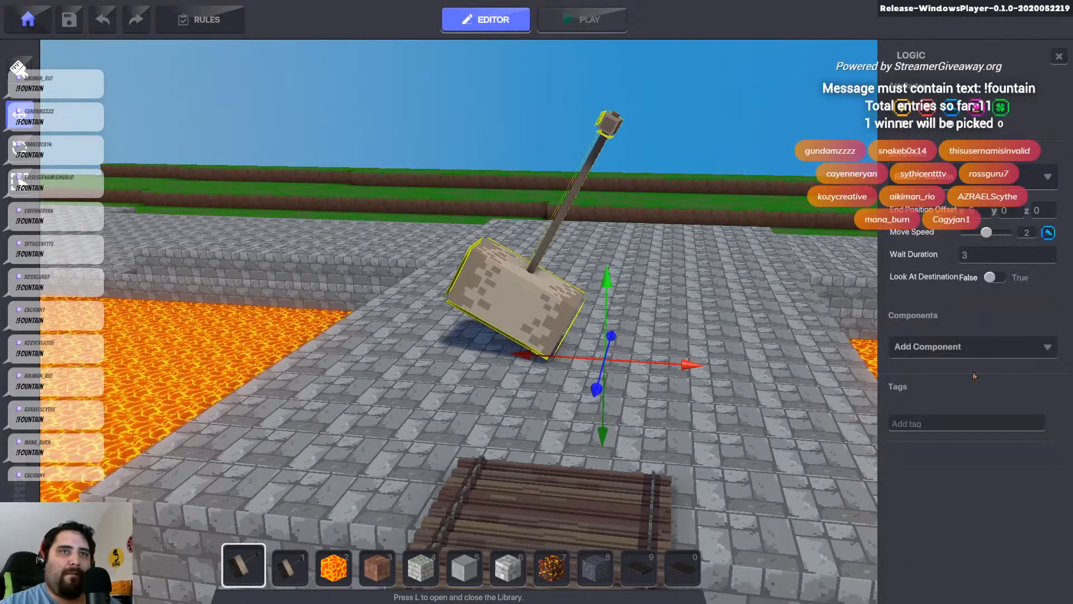
- Set the hammer trap's behaviour to NPC Citizen in its logic settings
{"action": "left_click", "coordinate": [946, 179]}
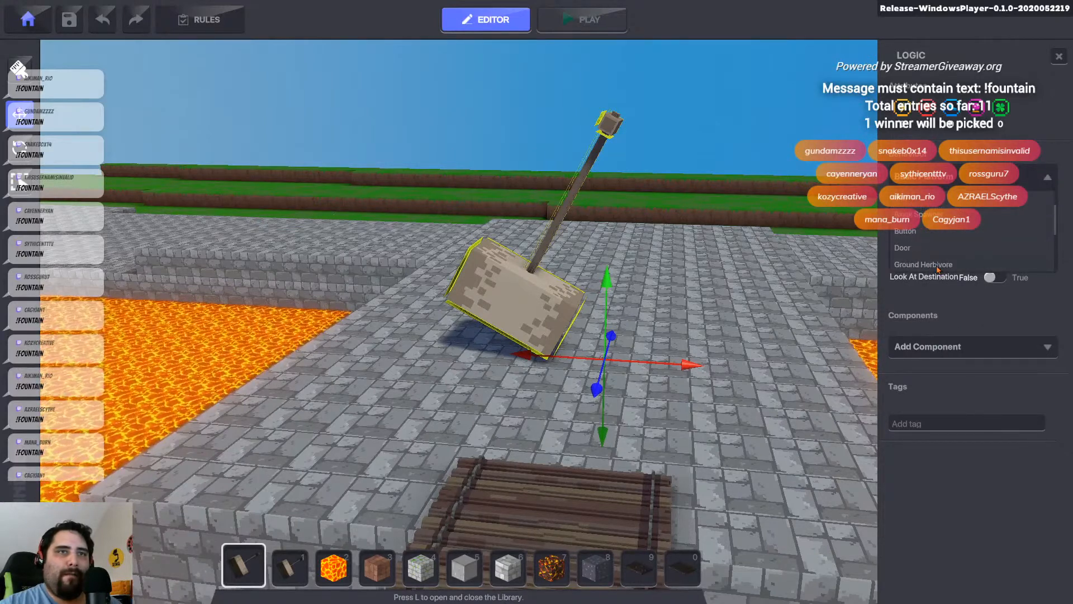
{"action": "scroll", "coordinate": [915, 265], "scroll_direction": "down", "scroll_amount": 2}
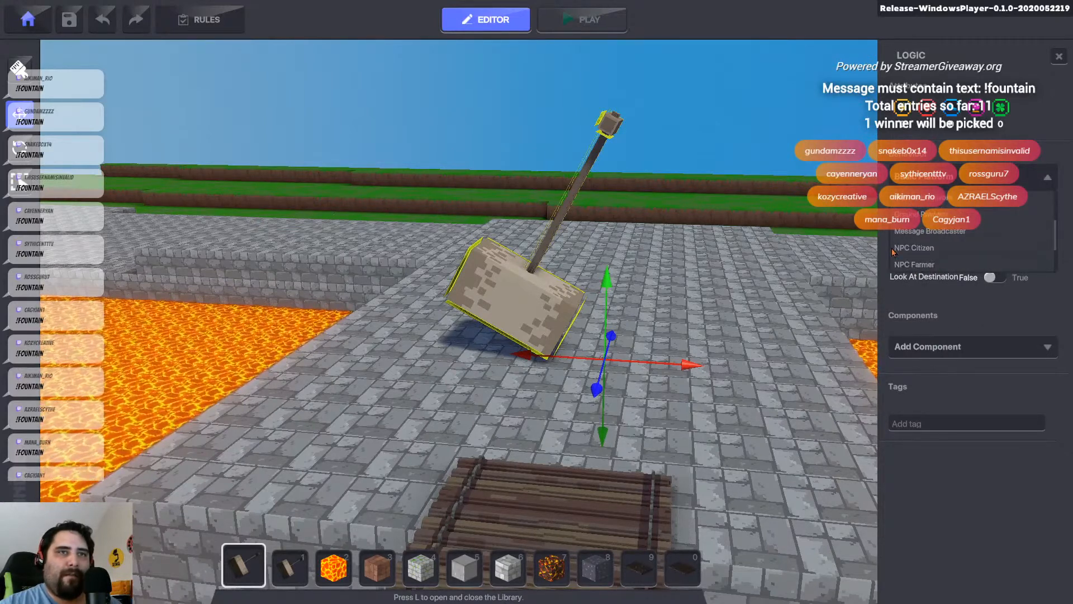
{"action": "left_click", "coordinate": [929, 251]}
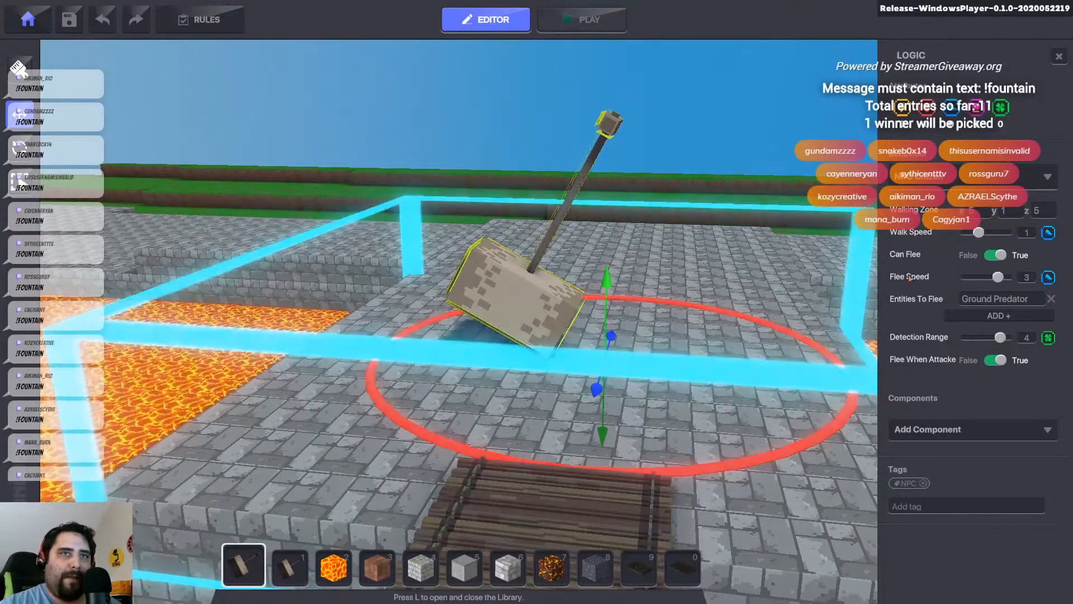
- Change the hammer trap's behaviour to Door, with PlayAnimation as its opening mode
{"action": "left_click", "coordinate": [953, 182]}
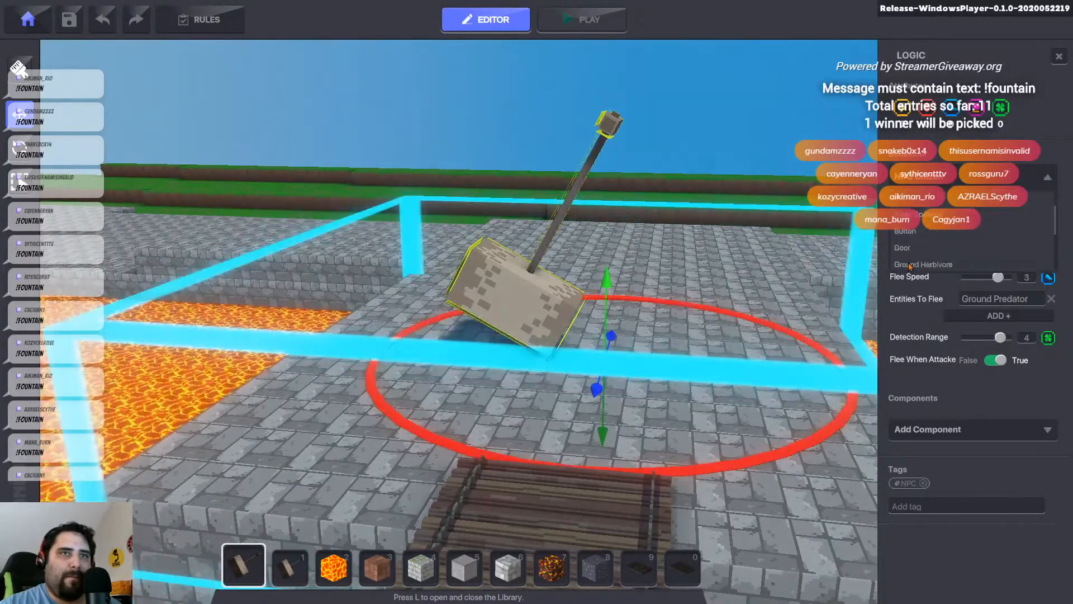
{"action": "scroll", "coordinate": [923, 250], "scroll_direction": "down", "scroll_amount": 2}
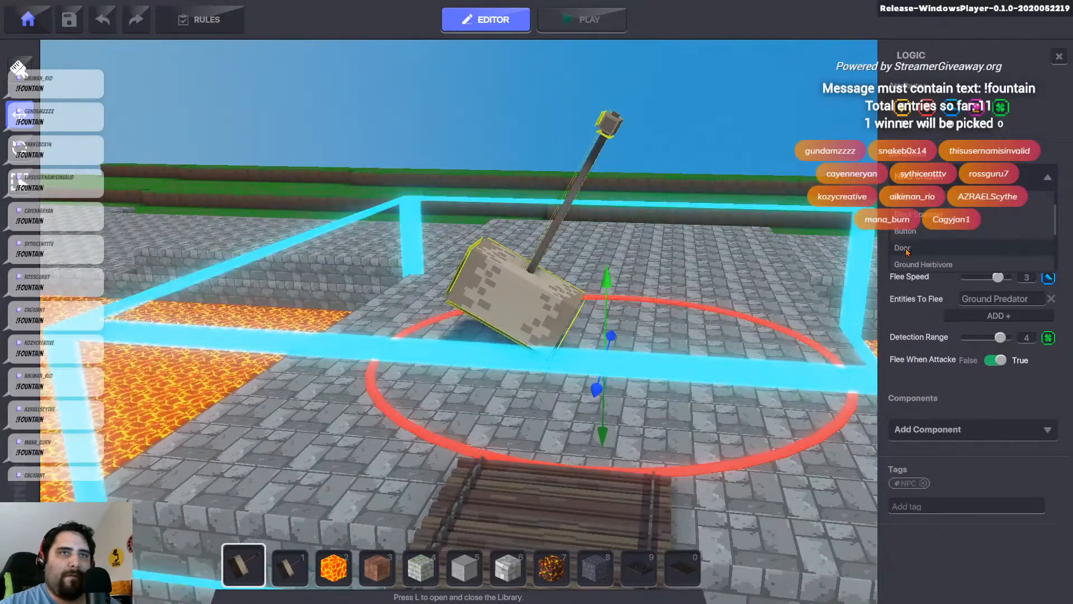
{"action": "left_click", "coordinate": [902, 247]}
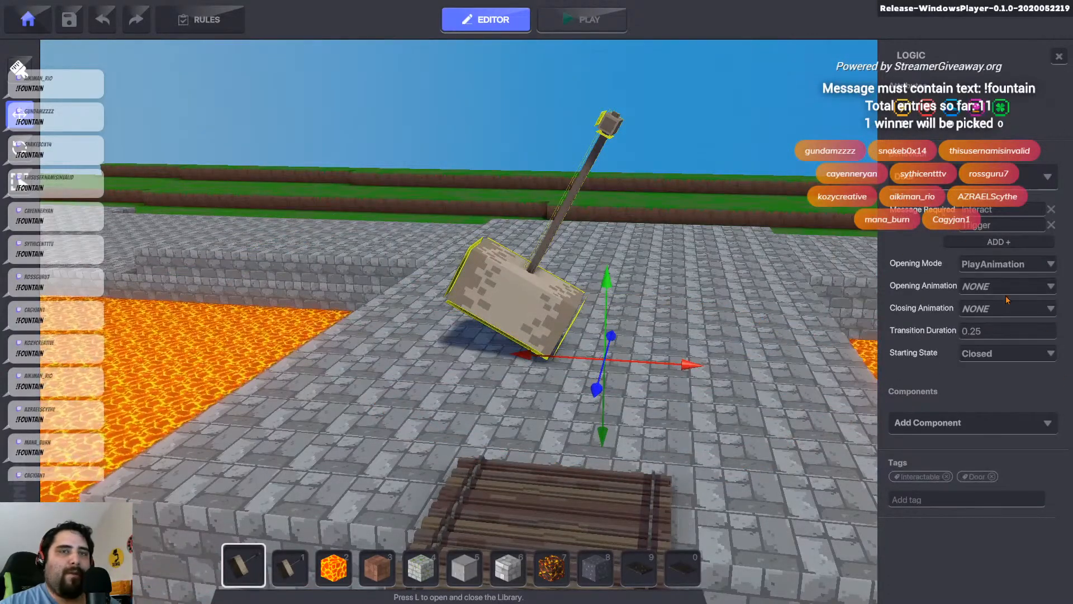
{"action": "left_click", "coordinate": [990, 266]}
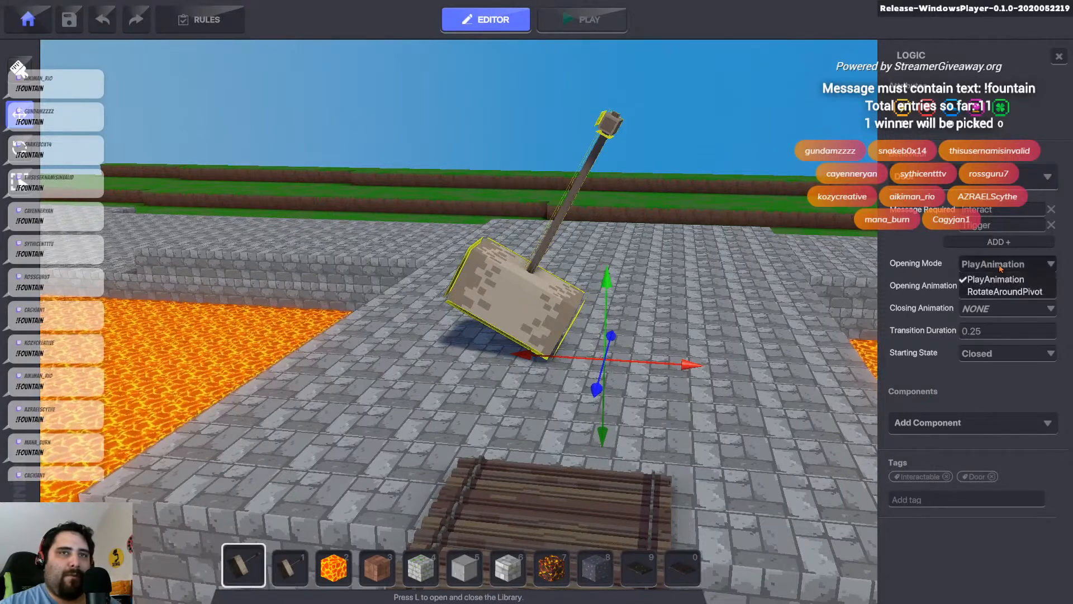
{"action": "left_click", "coordinate": [989, 271]}
{"action": "left_click", "coordinate": [1001, 286]}
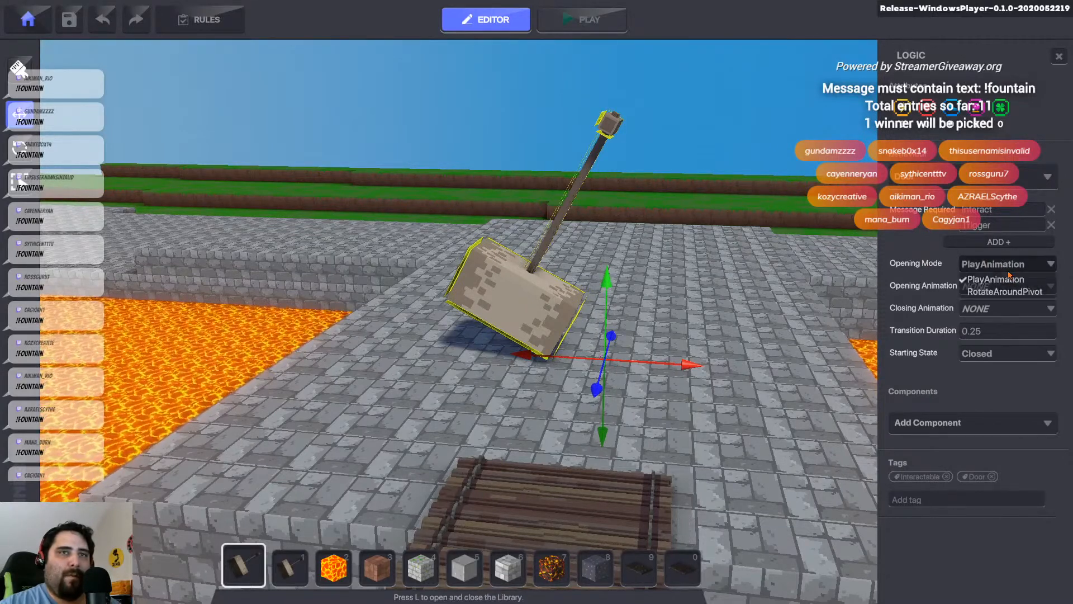
{"action": "left_click", "coordinate": [1012, 280]}
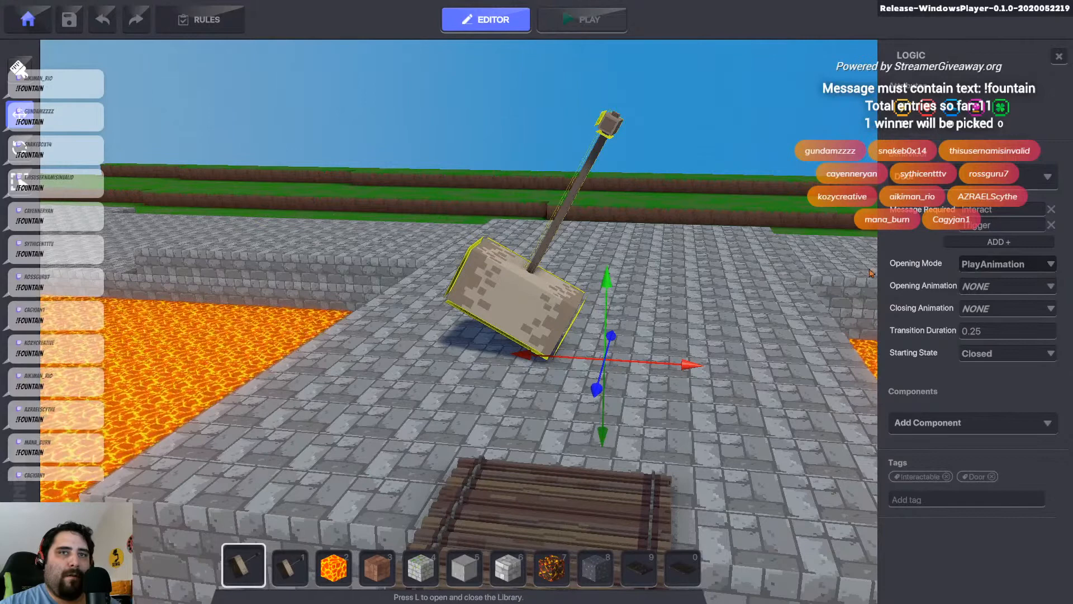
- Set the door's opening and closing animations to Idle01 and its starting state to Open
{"action": "left_click", "coordinate": [1001, 286]}
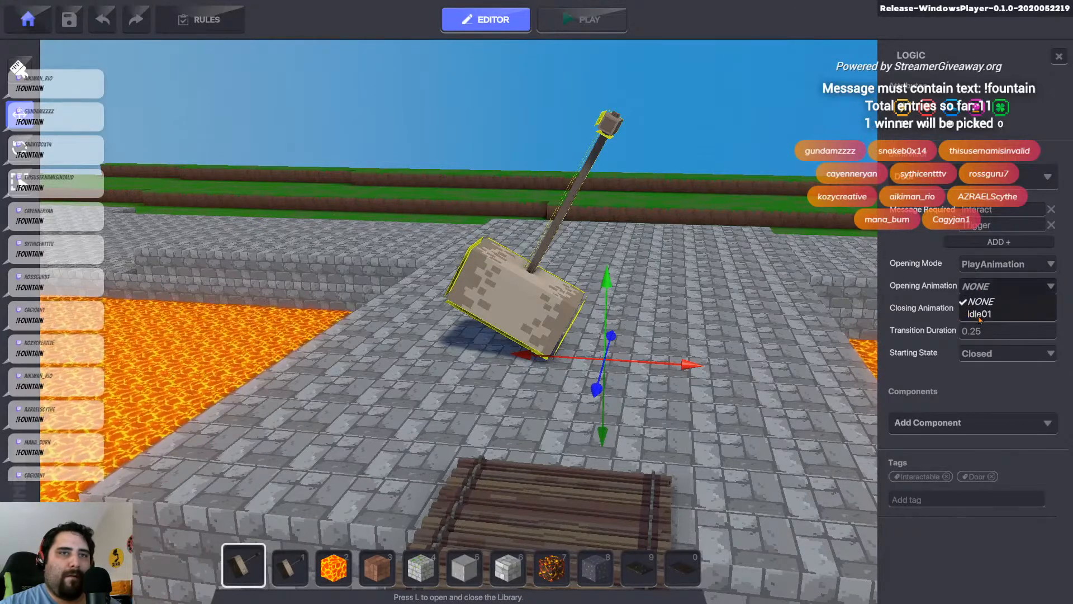
{"action": "left_click", "coordinate": [976, 313]}
{"action": "left_click", "coordinate": [985, 314]}
{"action": "left_click", "coordinate": [973, 336]}
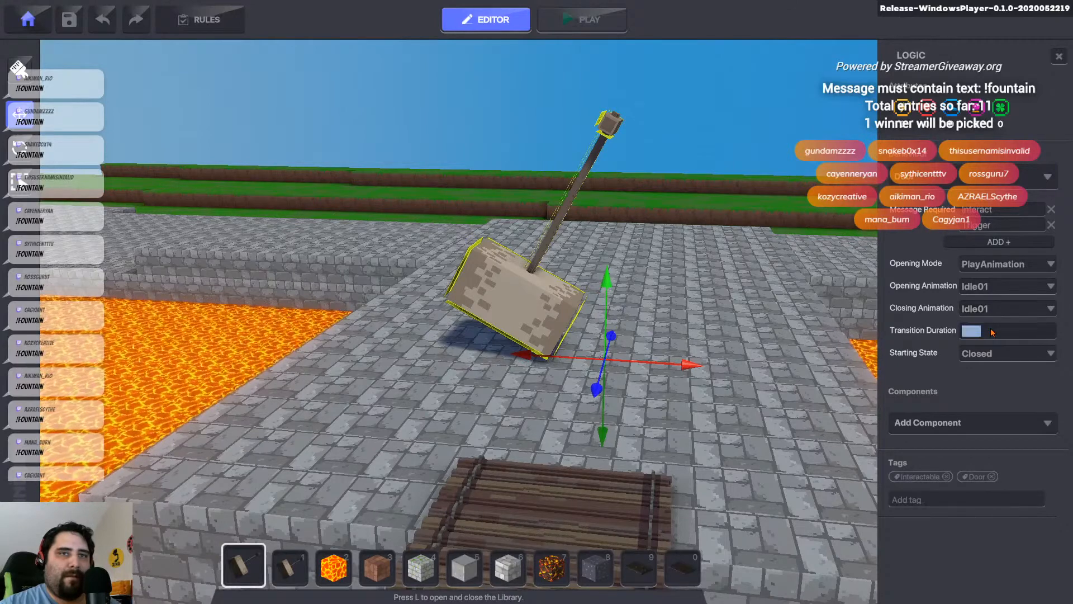
{"action": "left_click", "coordinate": [1002, 353]}
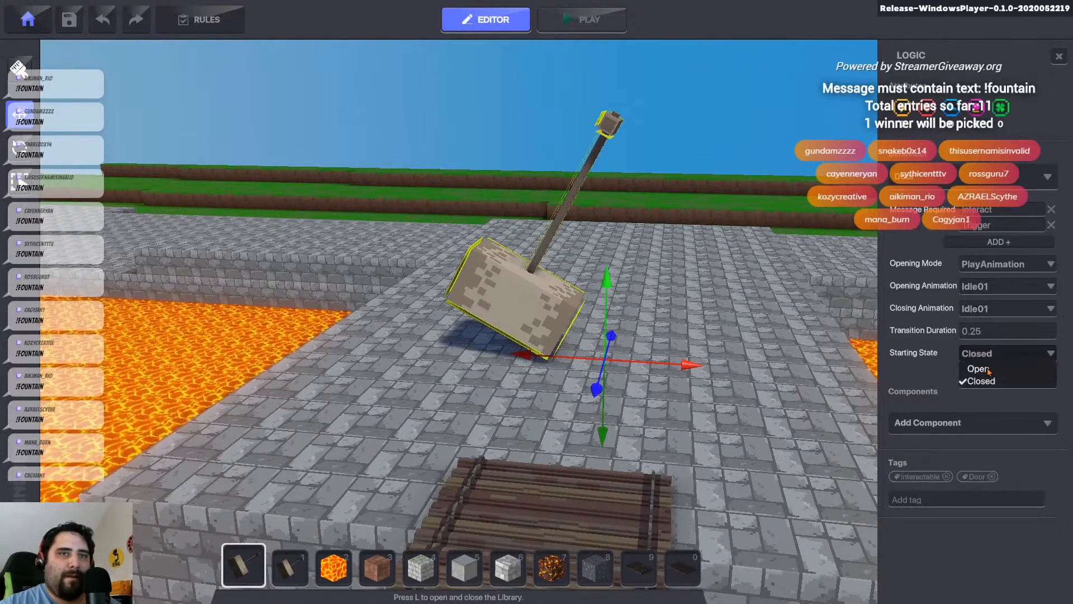
{"action": "left_click", "coordinate": [978, 369]}
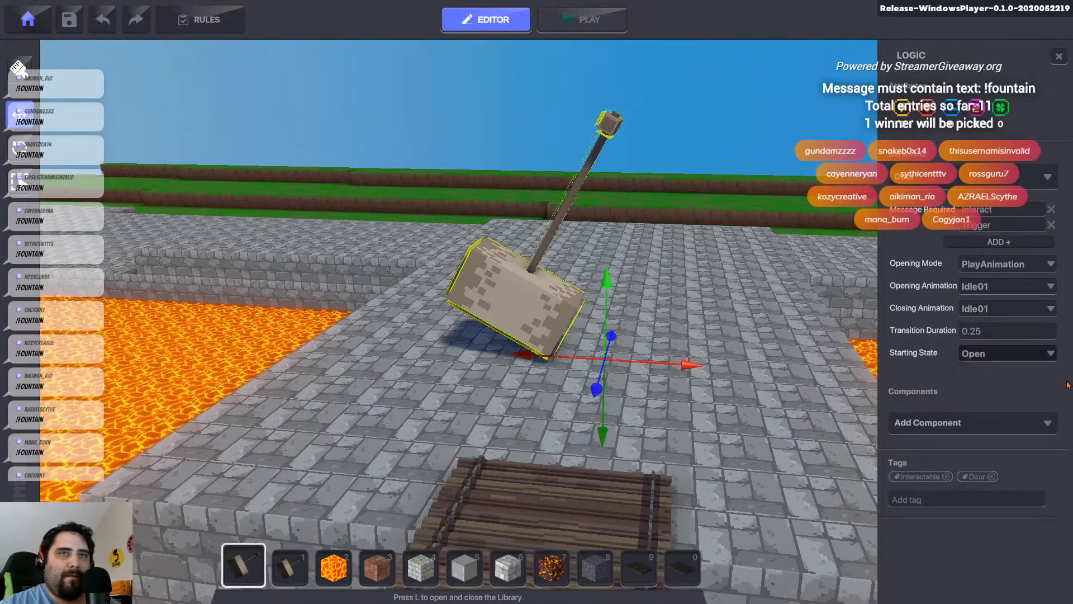
- Play-test the level by walking the character over to the hammer trap, and return to the editor
{"action": "left_click", "coordinate": [587, 21]}
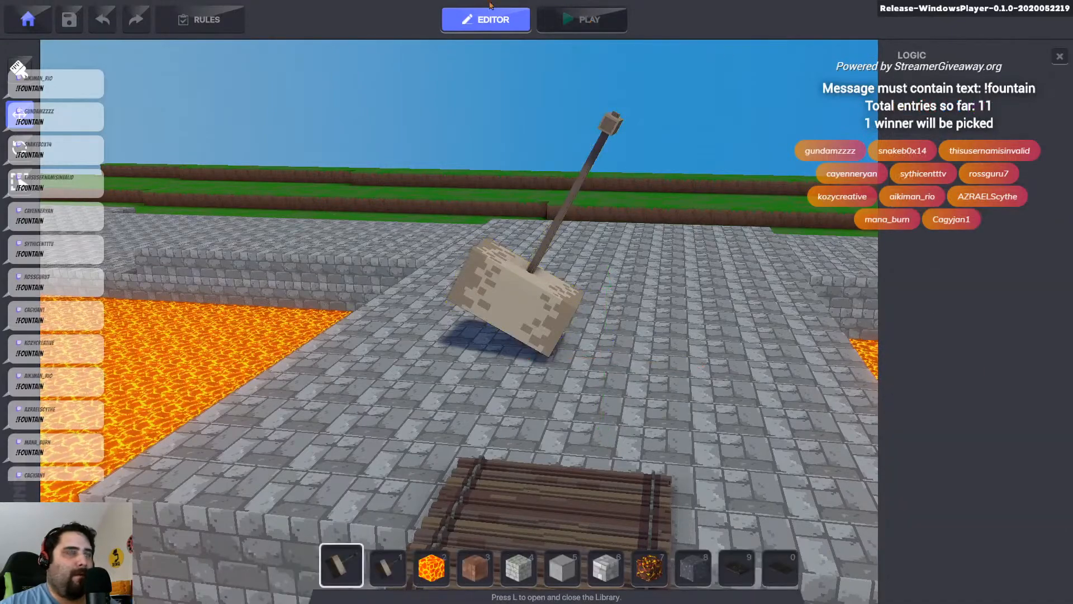
{"action": "key", "text": "space"}
{"action": "key", "text": "w"}
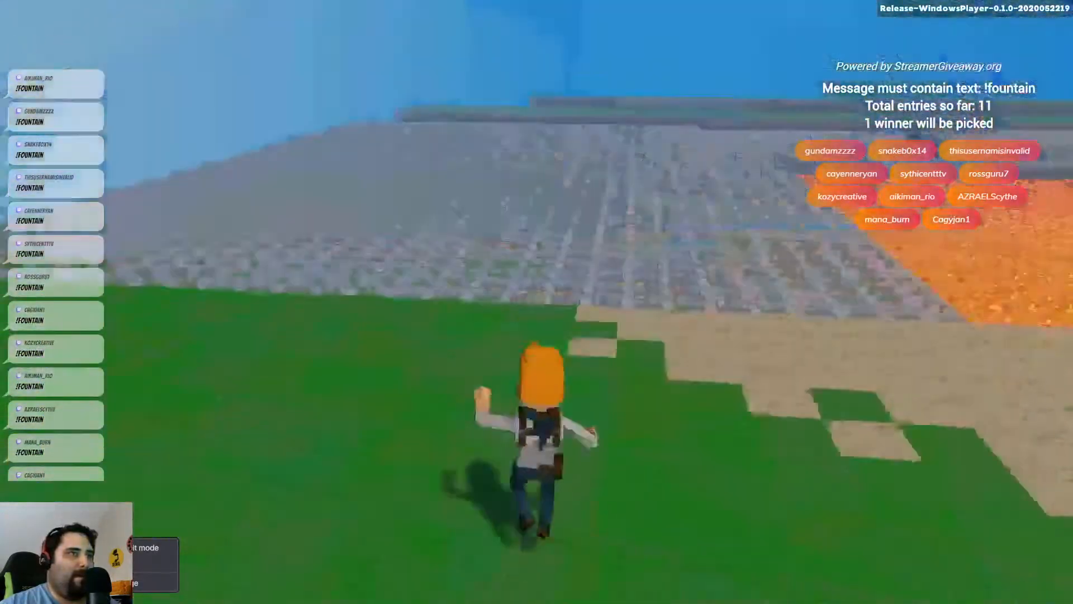
{"action": "key", "text": "w"}
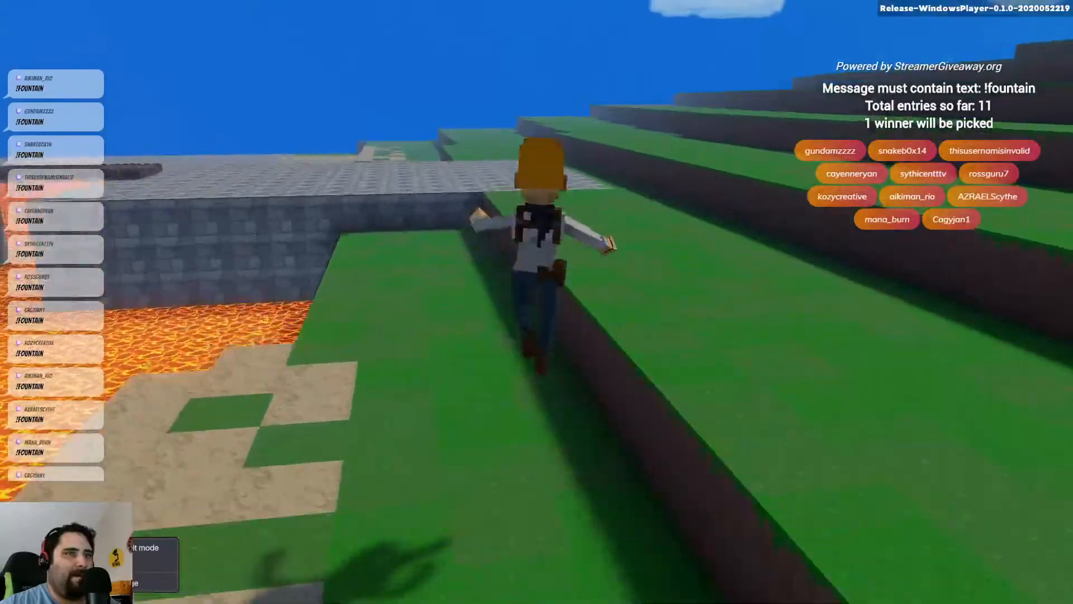
{"action": "key", "text": "w"}
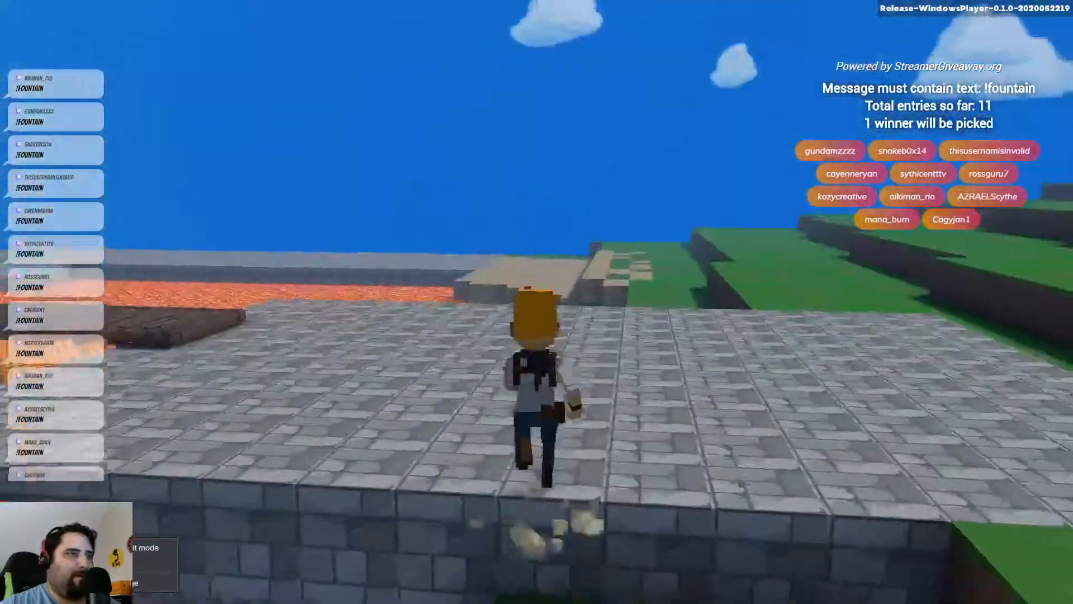
{"action": "key", "text": "w"}
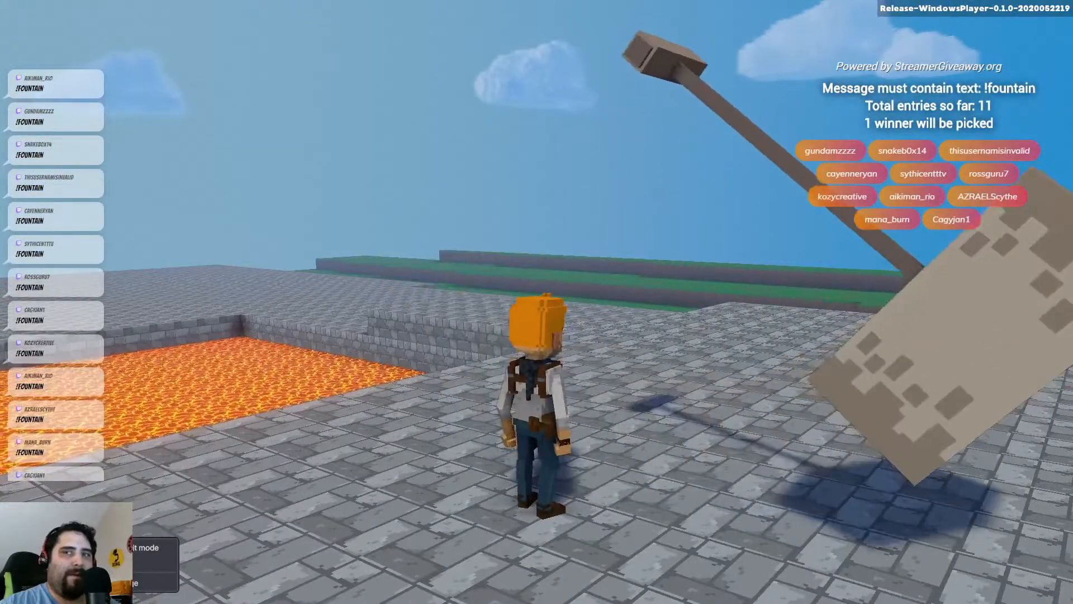
{"action": "key", "text": "w"}
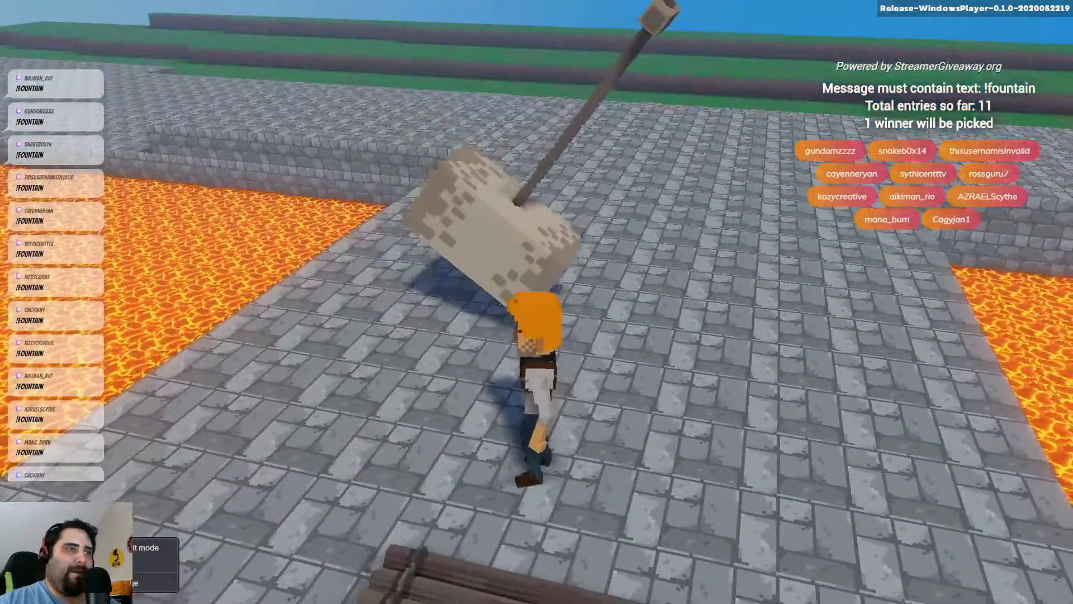
{"action": "key", "text": "Tab"}
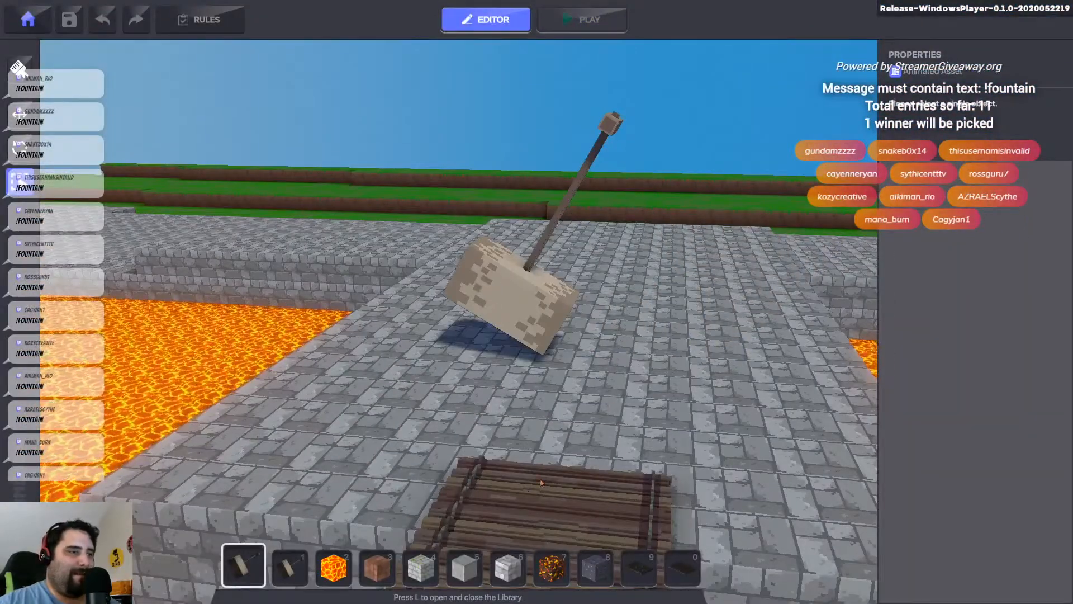
- Find the Nordic Bust in the asset library and assign it to hotbar slot 3
{"action": "right_click_drag", "start_coordinate": [828, 242], "coordinate": [730, 449]}
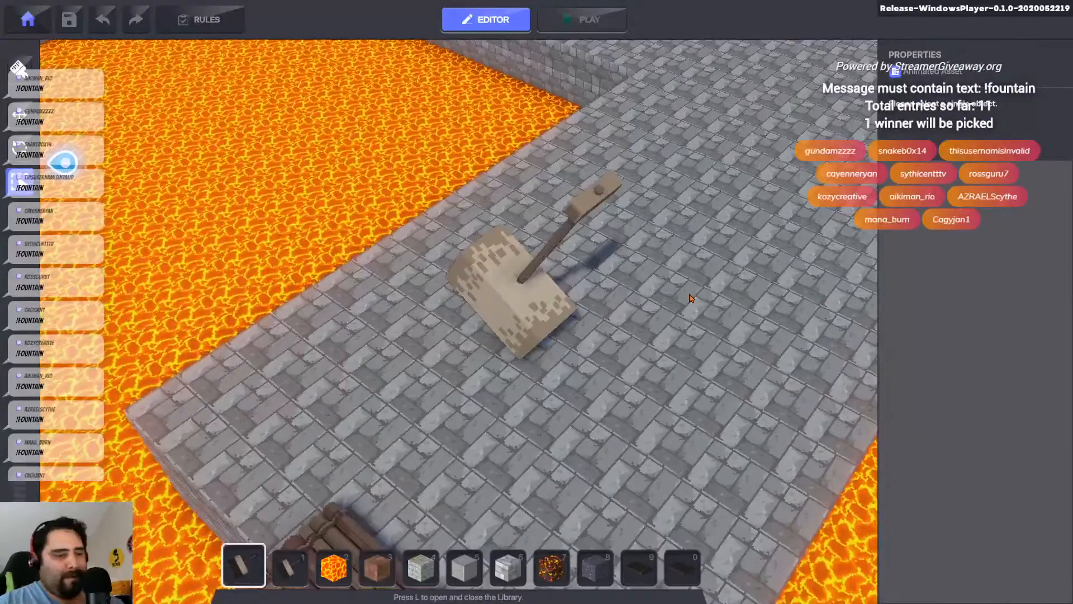
{"action": "key", "text": "l"}
{"action": "scroll", "coordinate": [462, 358], "scroll_direction": "down", "scroll_amount": 10}
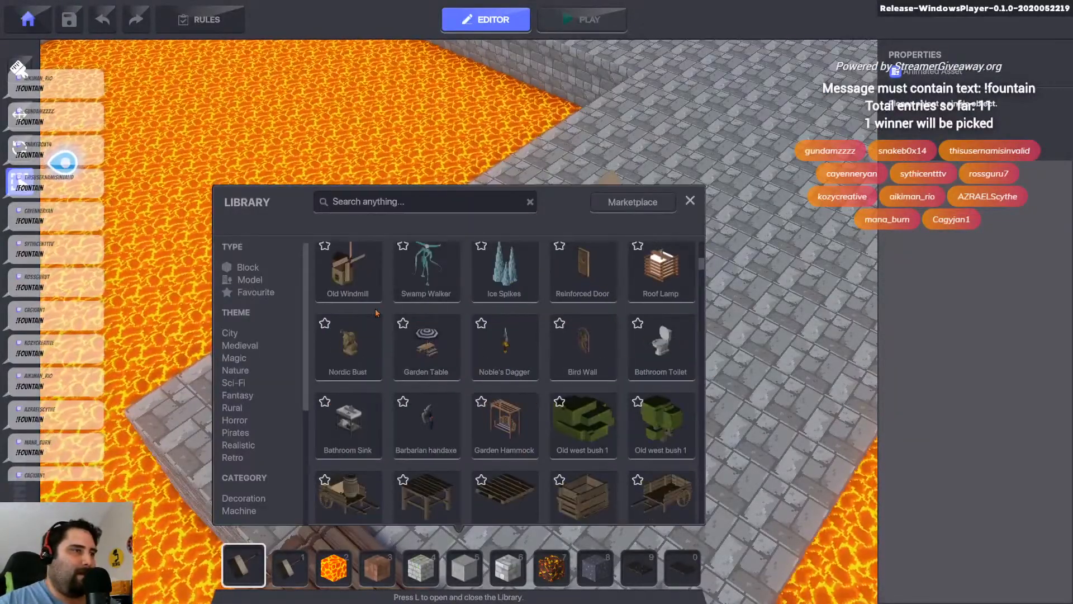
{"action": "left_click", "coordinate": [359, 355]}
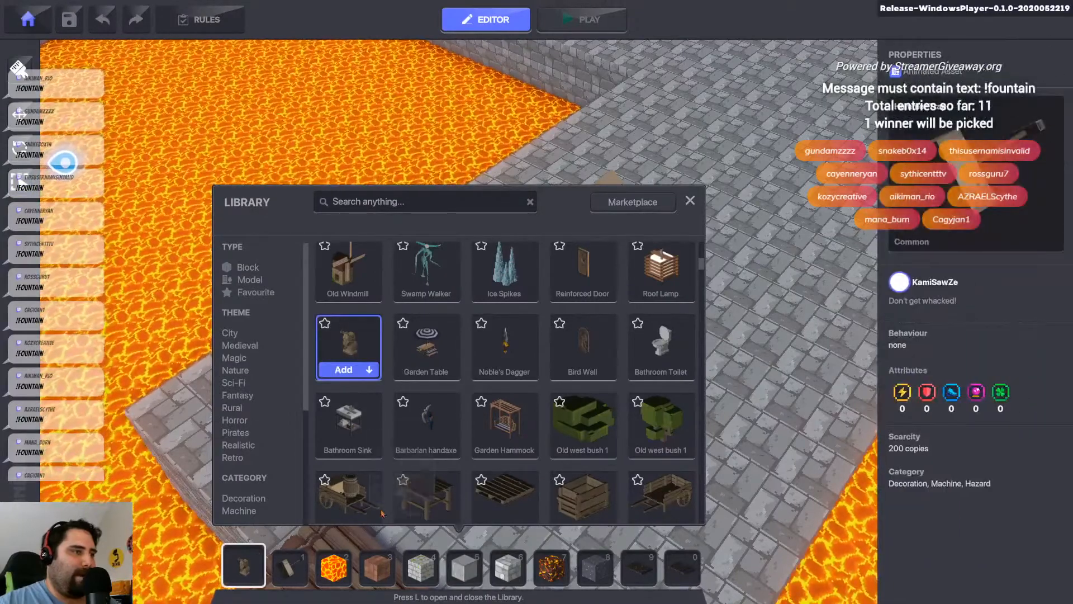
{"action": "left_click", "coordinate": [378, 565]}
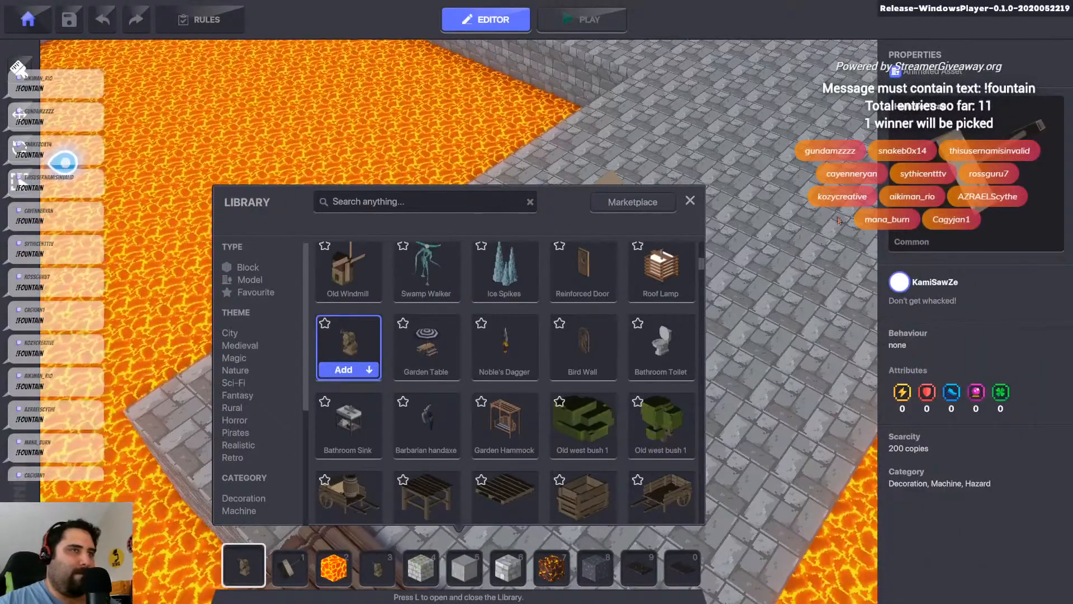
- Browse further through the asset library, assign the Iron Cage to hotbar slot 4 and close the library
{"action": "scroll", "coordinate": [593, 410], "scroll_direction": "down", "scroll_amount": 2}
{"action": "scroll", "coordinate": [497, 365], "scroll_direction": "down", "scroll_amount": 8}
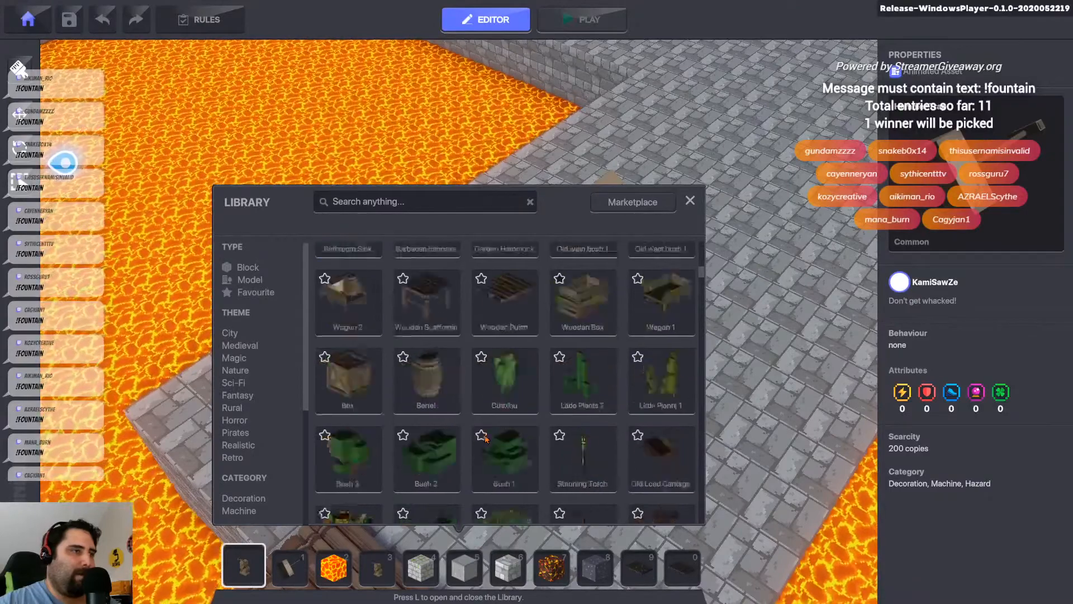
{"action": "scroll", "coordinate": [447, 394], "scroll_direction": "down", "scroll_amount": 15}
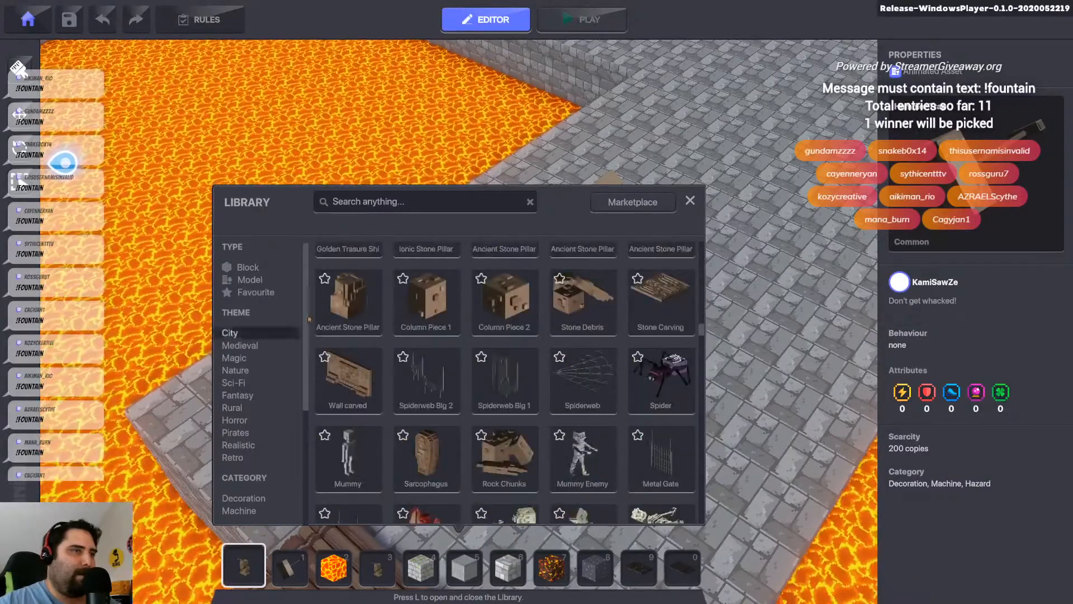
{"action": "left_click", "coordinate": [363, 303]}
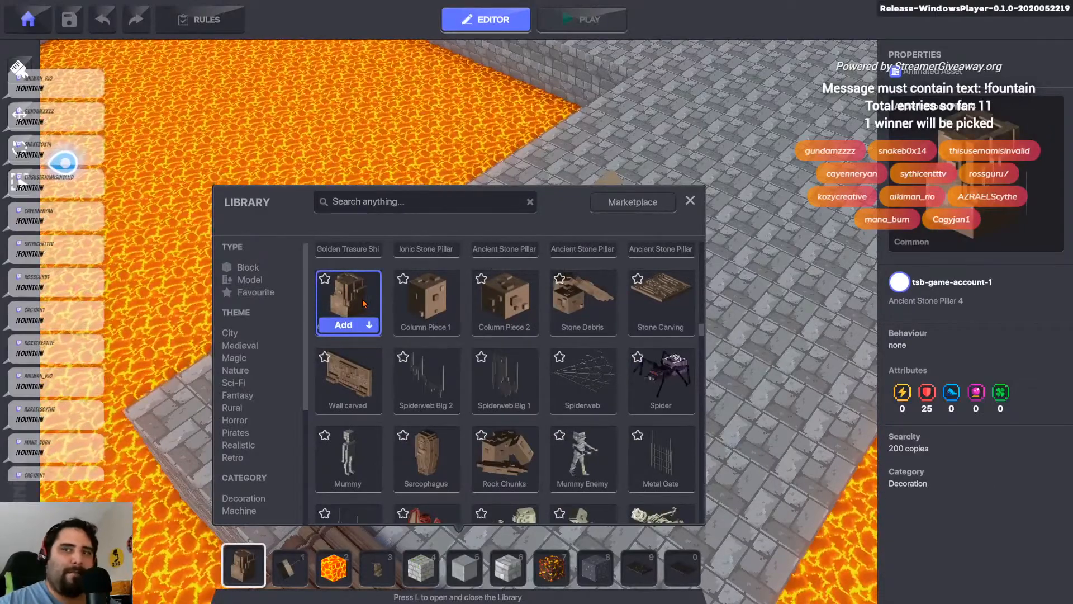
{"action": "scroll", "coordinate": [363, 303], "scroll_direction": "down", "scroll_amount": 10}
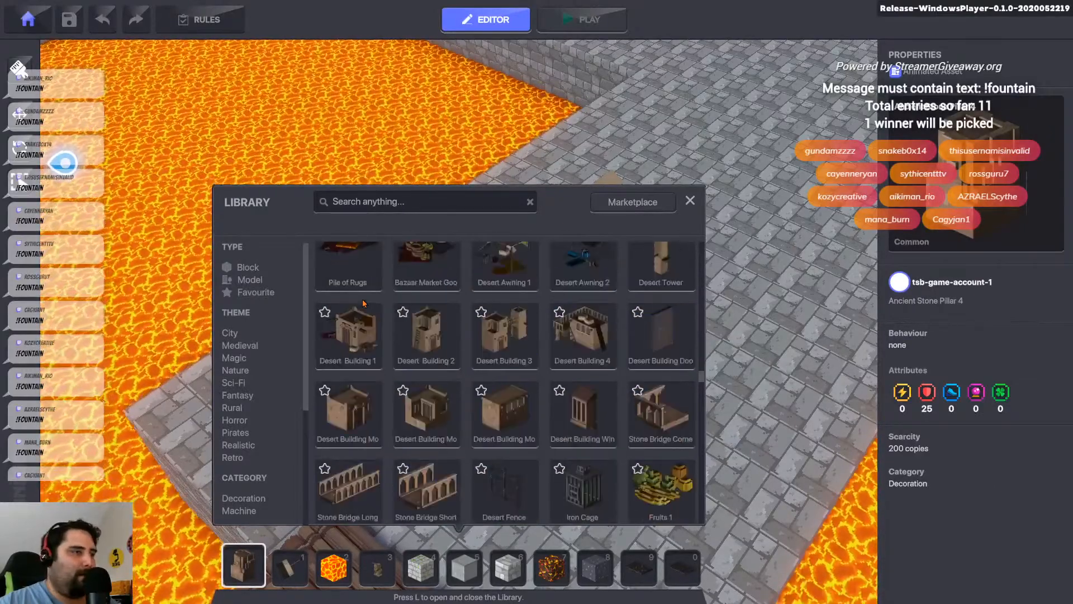
{"action": "scroll", "coordinate": [635, 374], "scroll_direction": "down", "scroll_amount": 3}
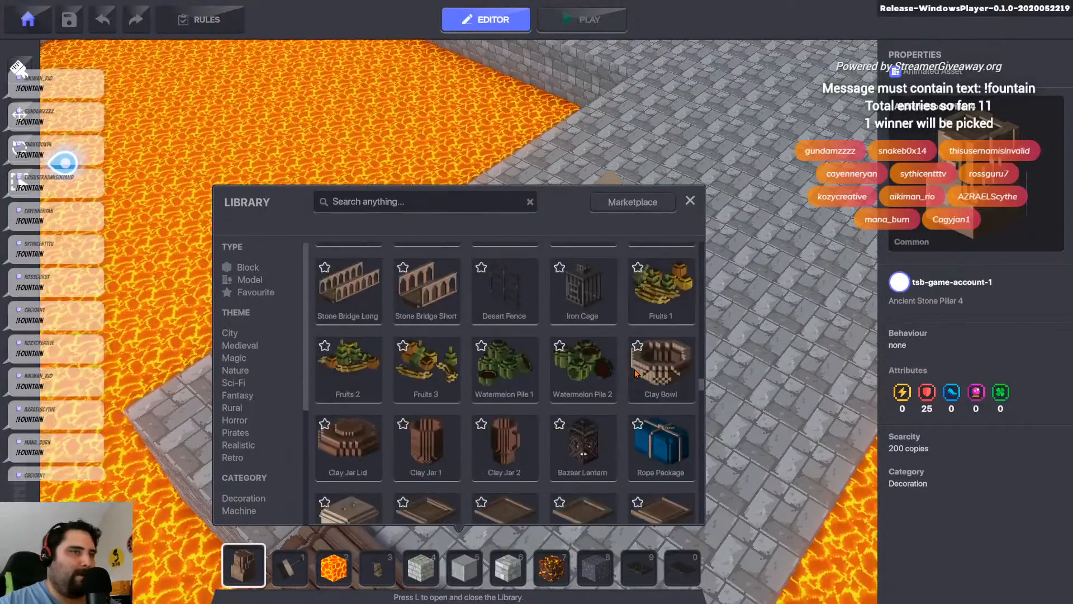
{"action": "left_click", "coordinate": [604, 289]}
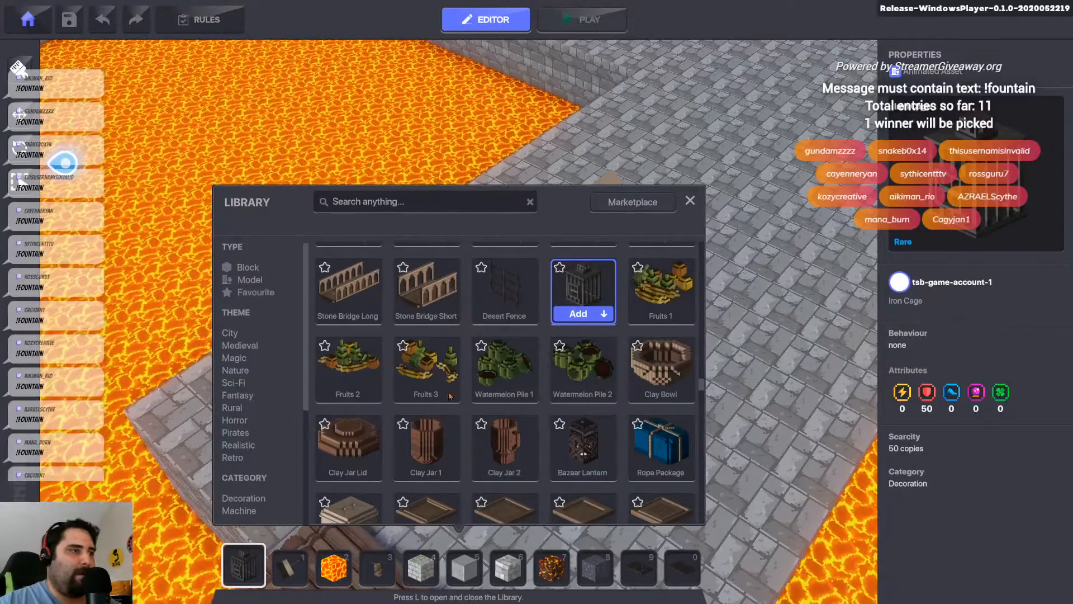
{"action": "left_click_drag", "start_coordinate": [557, 308], "coordinate": [420, 566]}
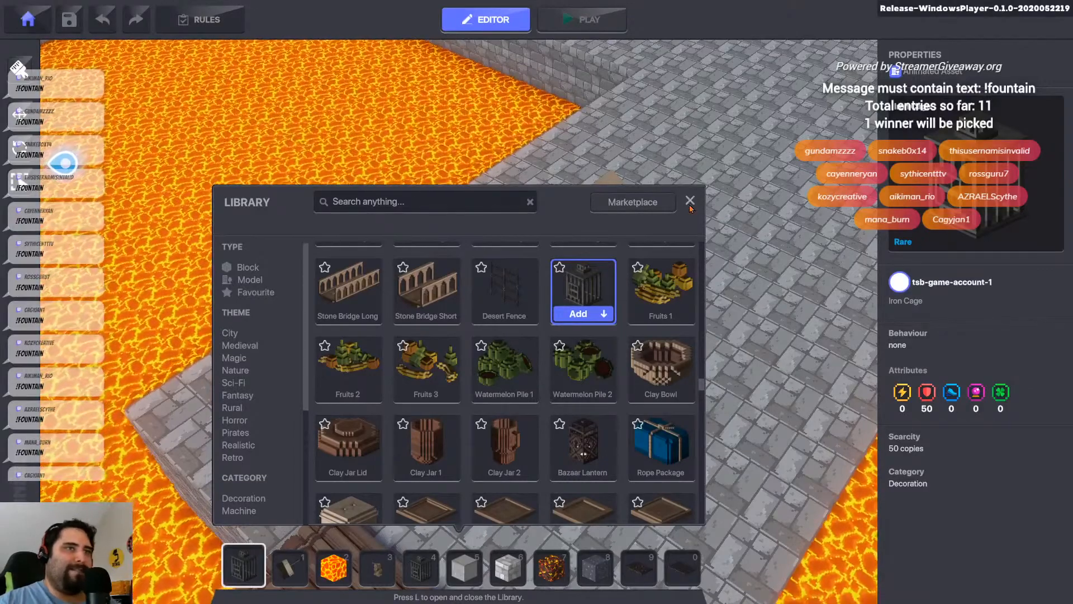
{"action": "left_click", "coordinate": [690, 201]}
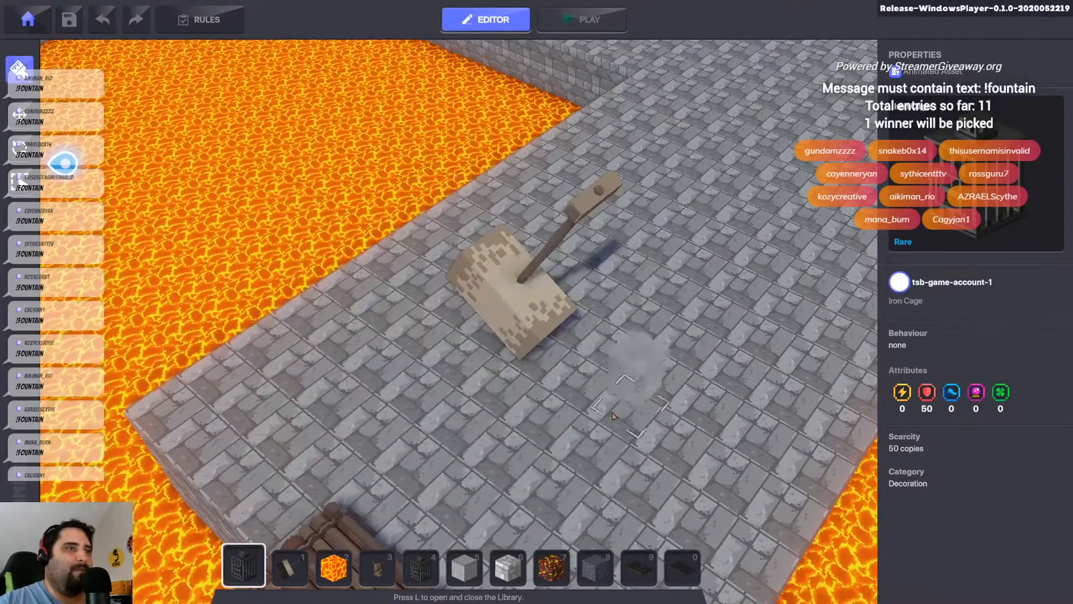
- Place a Nordic Bust on the stone floor in front of the hammer head and raise it out of the floor
{"action": "left_click", "coordinate": [377, 569]}
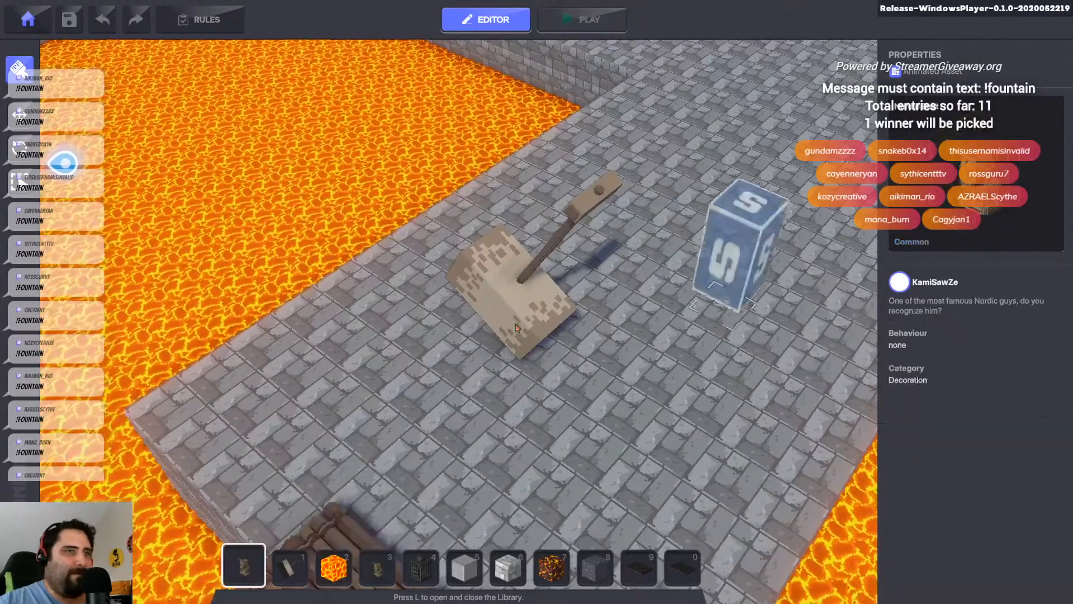
{"action": "left_click", "coordinate": [443, 384]}
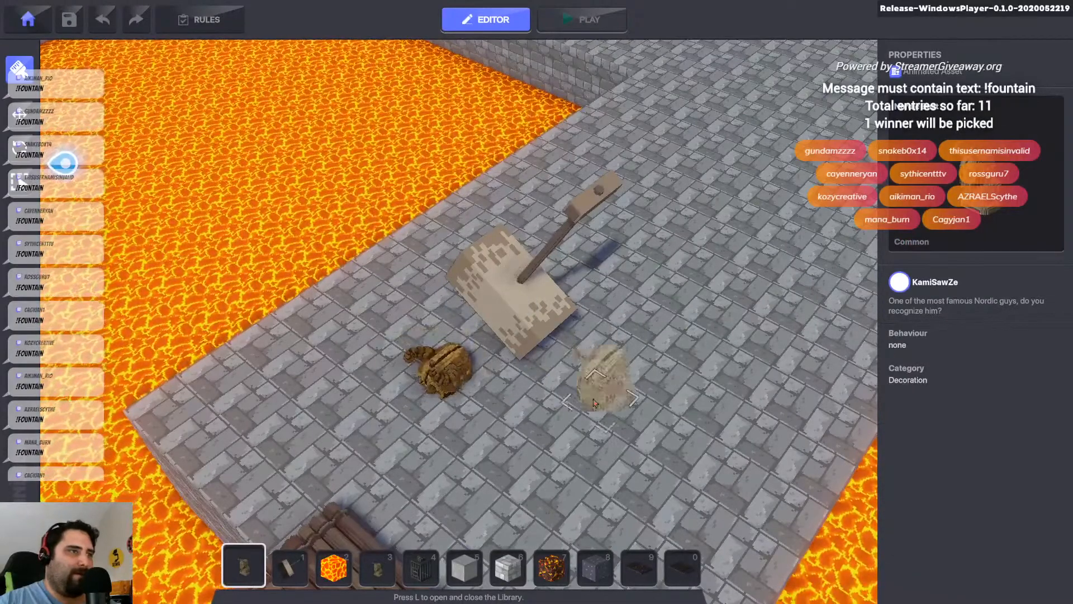
{"action": "right_click_drag", "start_coordinate": [606, 380], "coordinate": [15, 53]}
{"action": "left_click", "coordinate": [18, 114]}
{"action": "scroll", "coordinate": [503, 335], "scroll_direction": "down", "scroll_amount": 3}
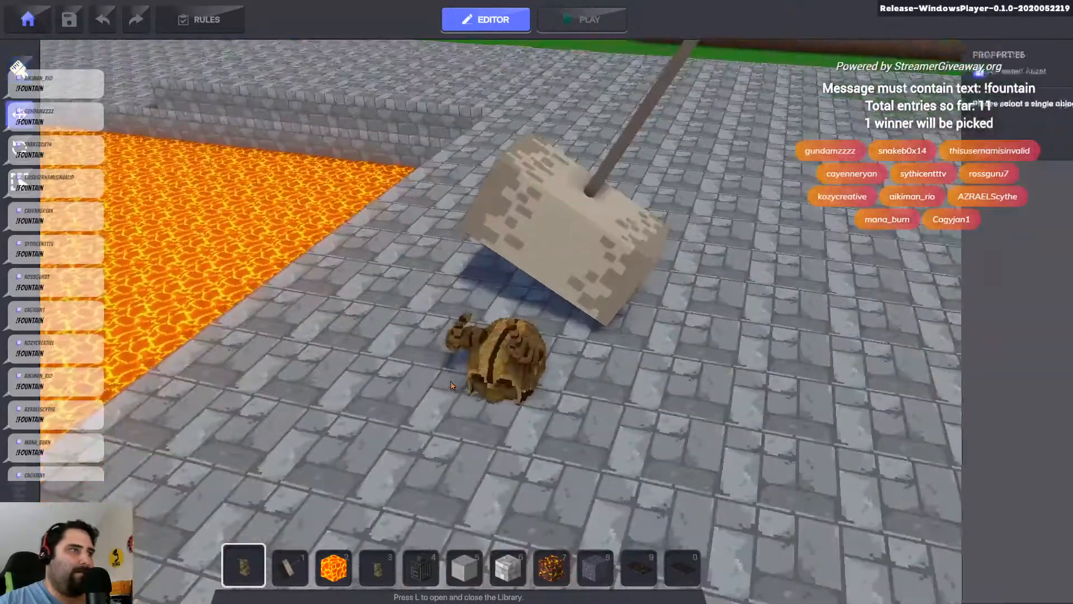
{"action": "left_click", "coordinate": [510, 313]}
{"action": "left_click_drag", "start_coordinate": [511, 313], "coordinate": [503, 235]}
- Set the Nordic Bust's physics to No collisions
{"action": "left_click", "coordinate": [964, 292]}
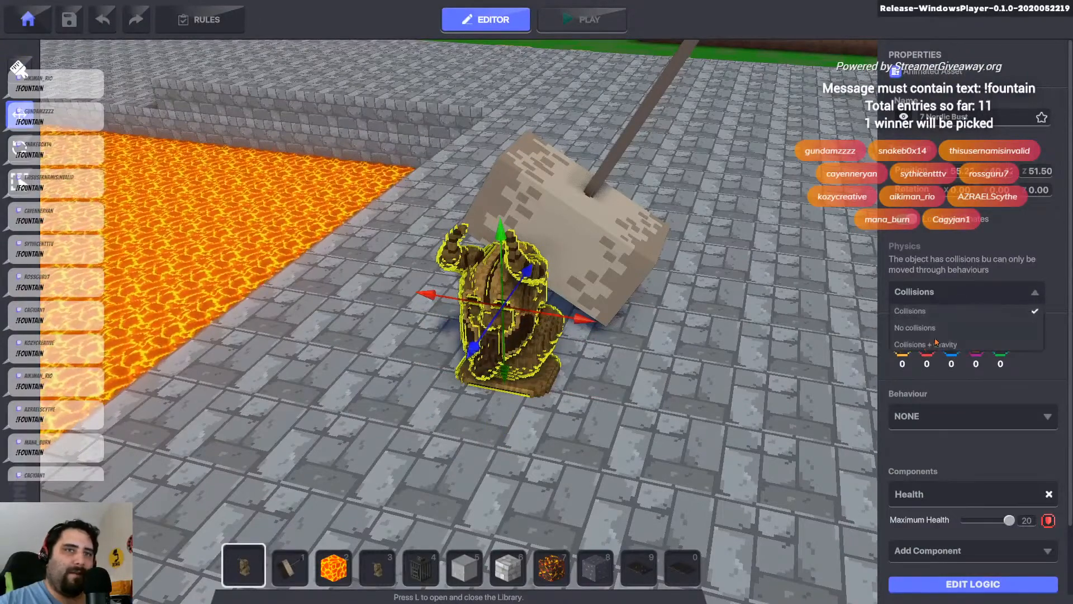
{"action": "left_click", "coordinate": [600, 243]}
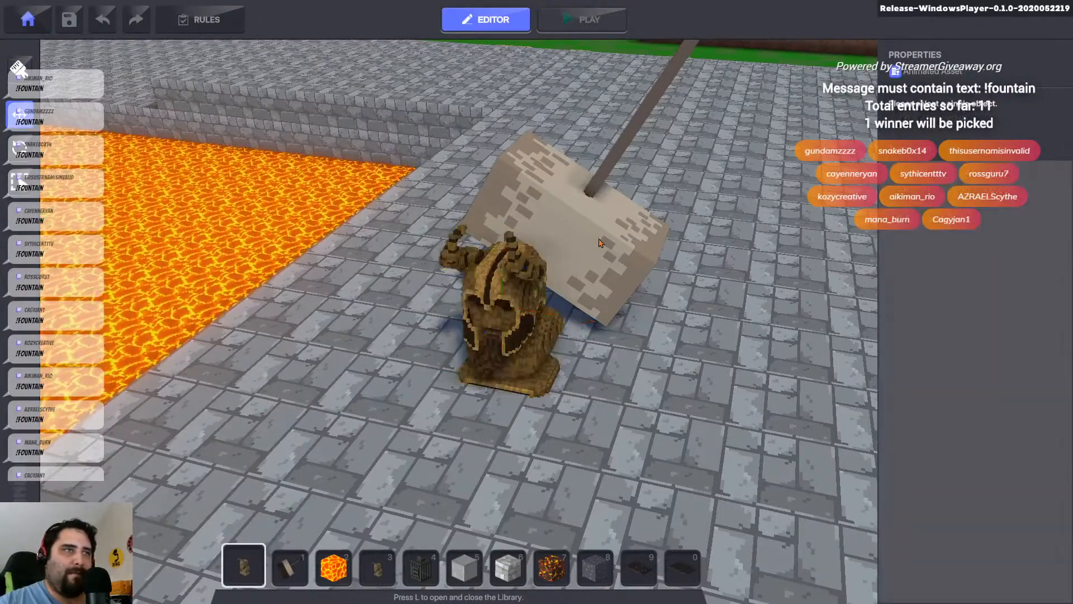
{"action": "left_click", "coordinate": [485, 320]}
{"action": "left_click", "coordinate": [965, 292]}
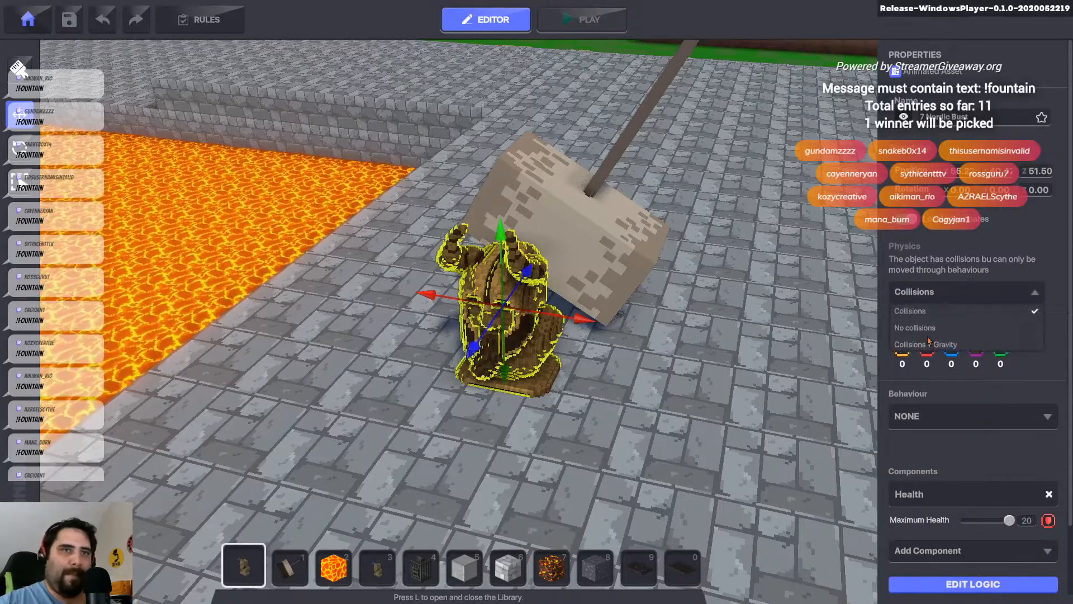
{"action": "left_click", "coordinate": [1001, 254]}
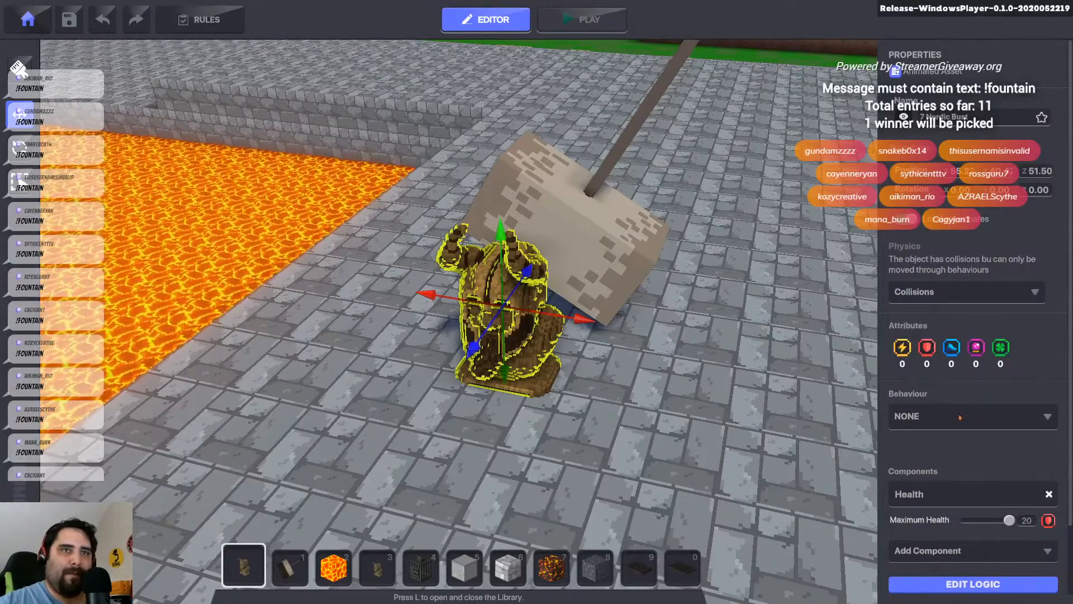
{"action": "left_click", "coordinate": [974, 298]}
{"action": "left_click", "coordinate": [912, 327]}
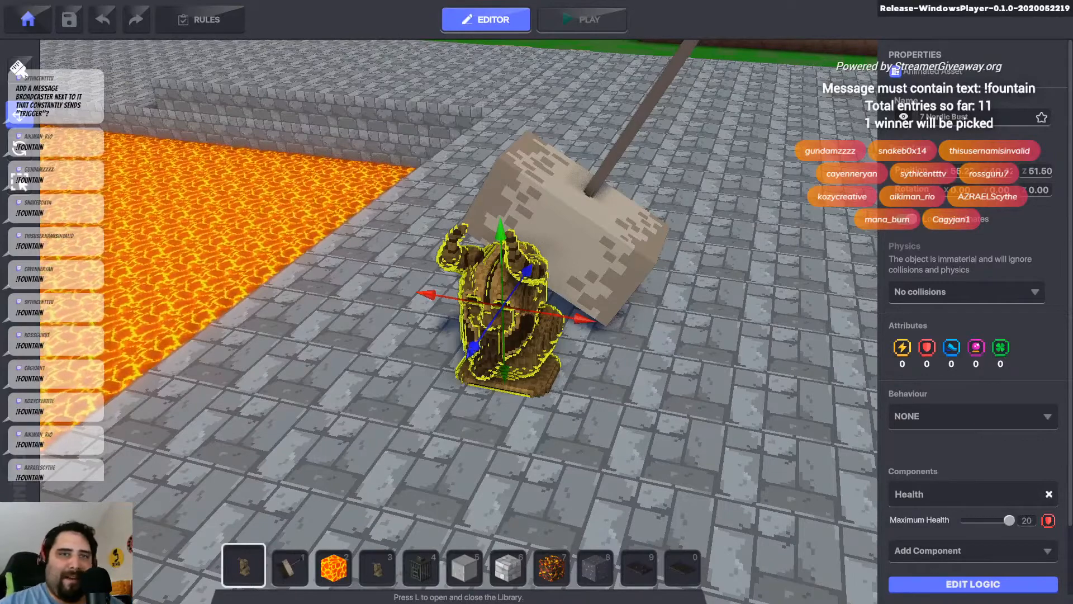
- Give the Nordic Bust the Message Broadcaster behaviour with a broadcast range of 2
{"action": "left_click", "coordinate": [923, 420]}
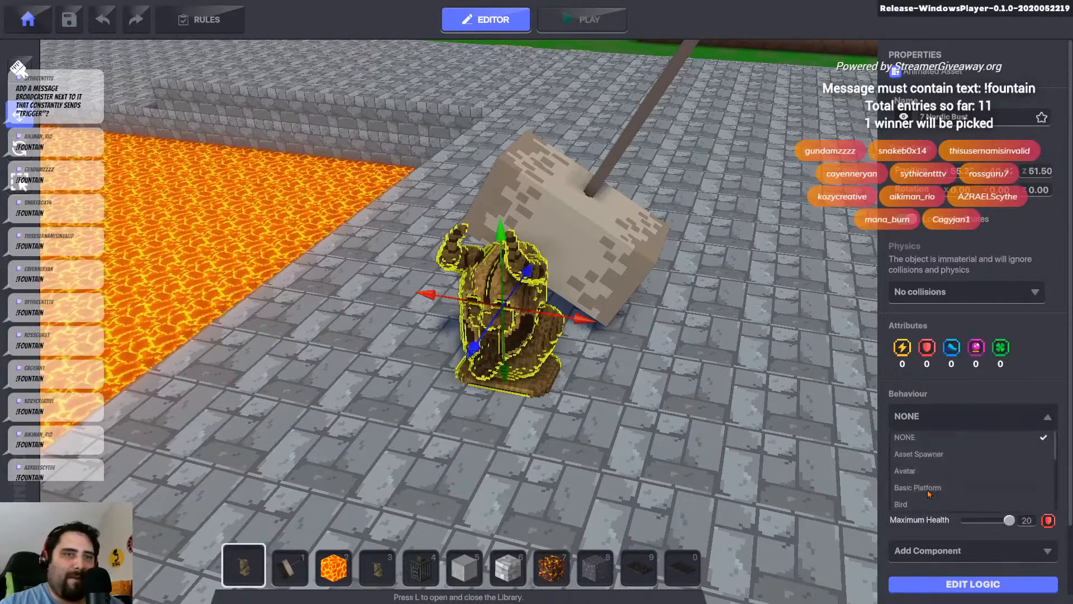
{"action": "scroll", "coordinate": [973, 481], "scroll_direction": "down", "scroll_amount": 5}
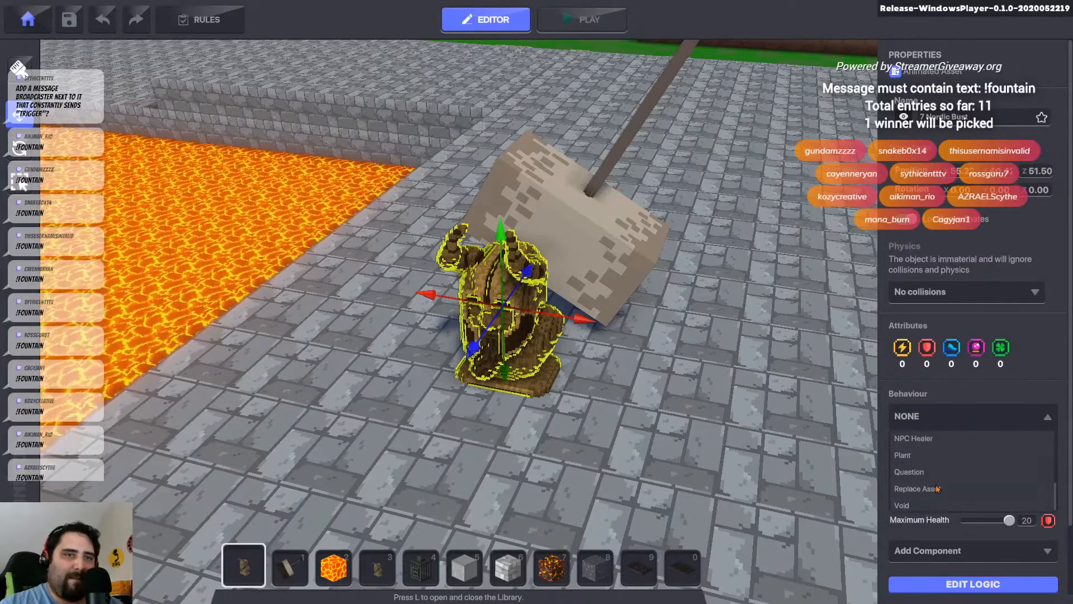
{"action": "scroll", "coordinate": [938, 489], "scroll_direction": "up", "scroll_amount": 2}
{"action": "left_click", "coordinate": [951, 439]}
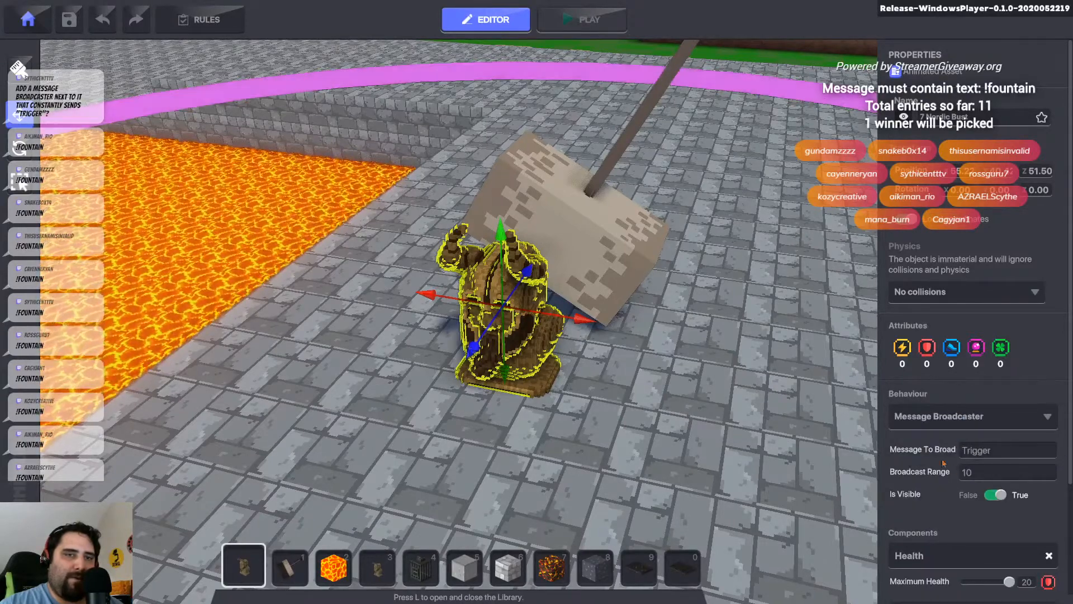
{"action": "left_click", "coordinate": [984, 473]}
{"action": "type", "text": "22"}
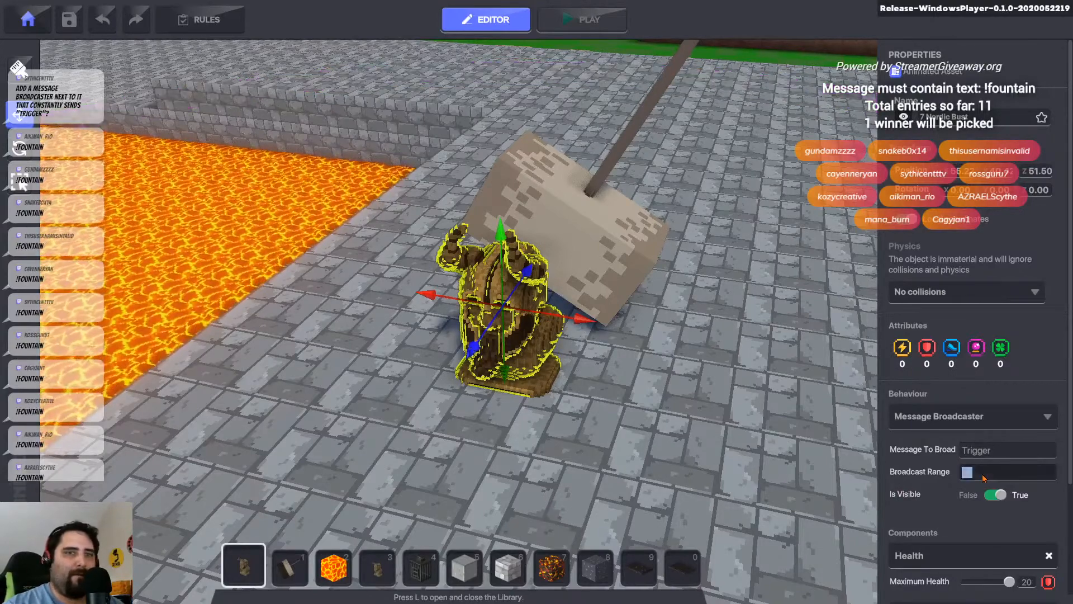
{"action": "key", "text": "BackSpace"}
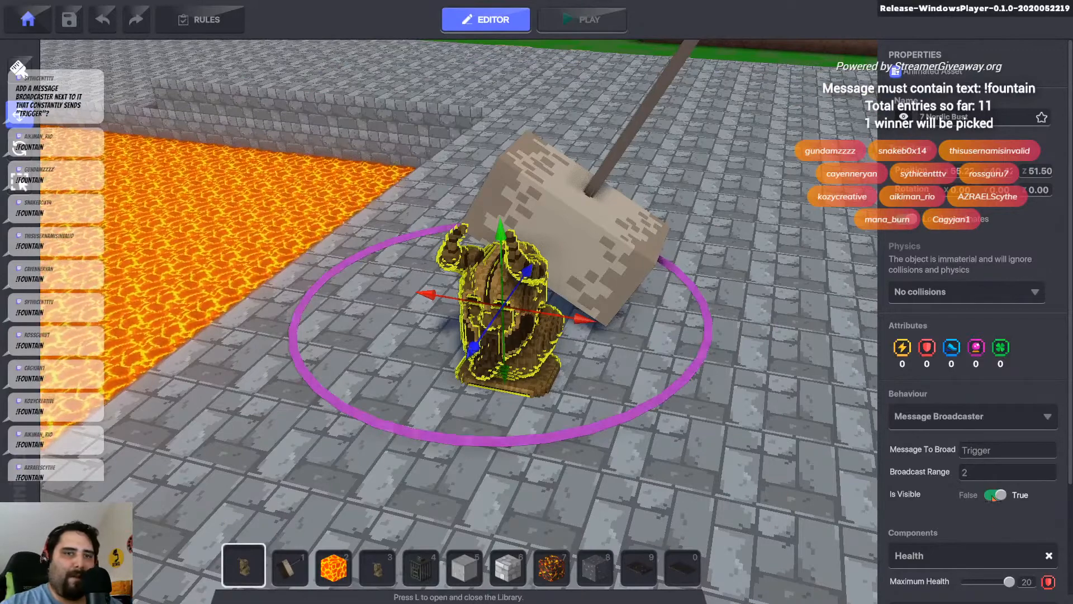
- Turn off the Nordic Bust's Is Visible setting and remove its Health component
{"action": "left_click", "coordinate": [997, 495]}
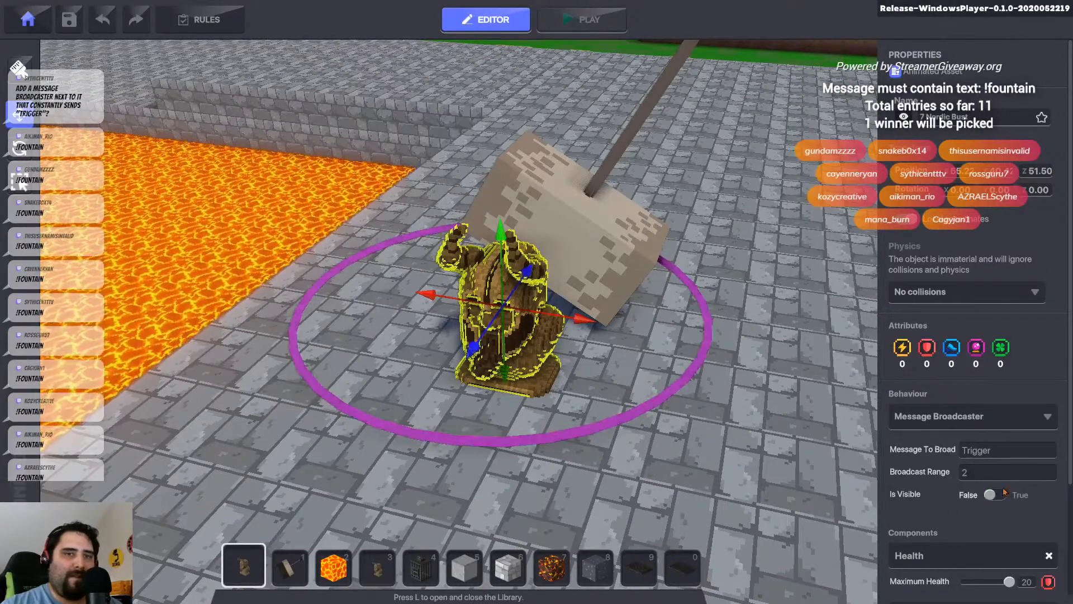
{"action": "left_click", "coordinate": [1049, 556]}
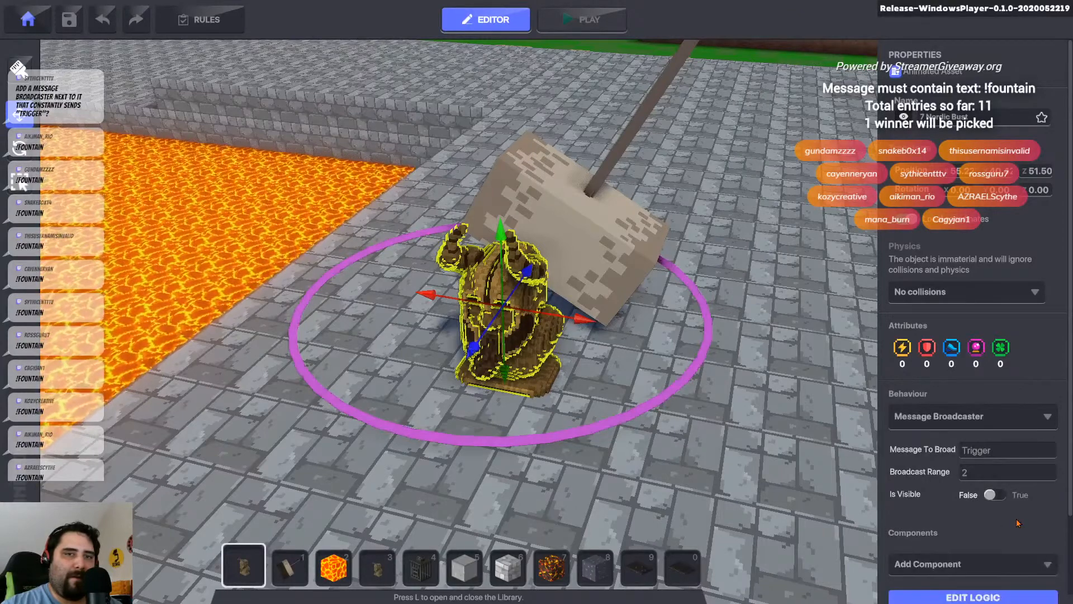
- Set the delay between broadcasts to 3 in the Nordic Bust's logic
{"action": "left_click", "coordinate": [985, 597]}
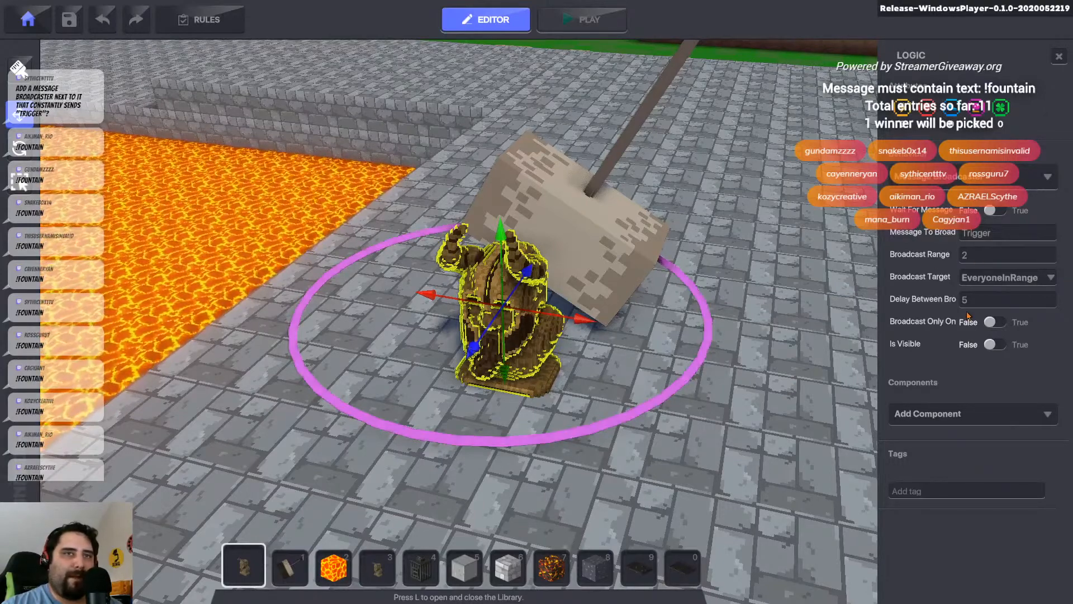
{"action": "left_click", "coordinate": [982, 303]}
{"action": "type", "text": "3"}
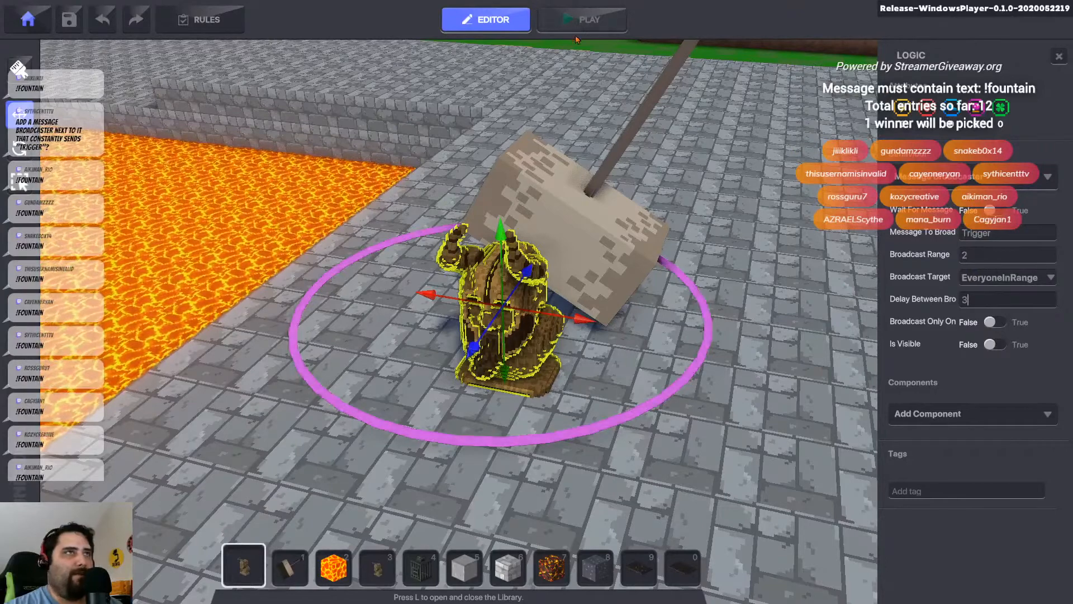
- In the hammer's Door logic, remove the first required message so only Trigger remains, and set the transition duration to 0
{"action": "left_click", "coordinate": [577, 170]}
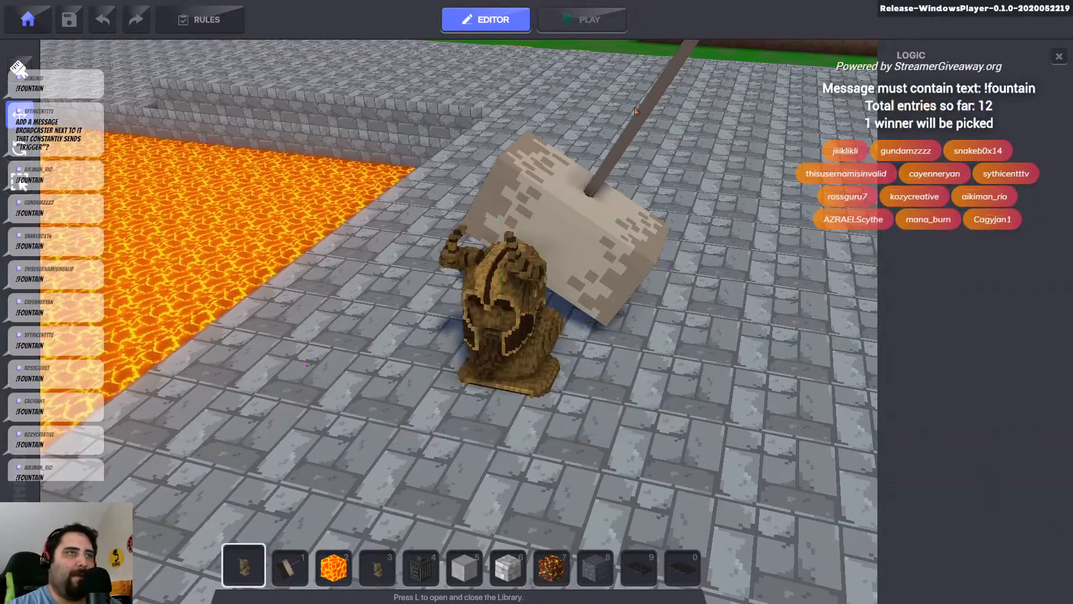
{"action": "left_click", "coordinate": [661, 99]}
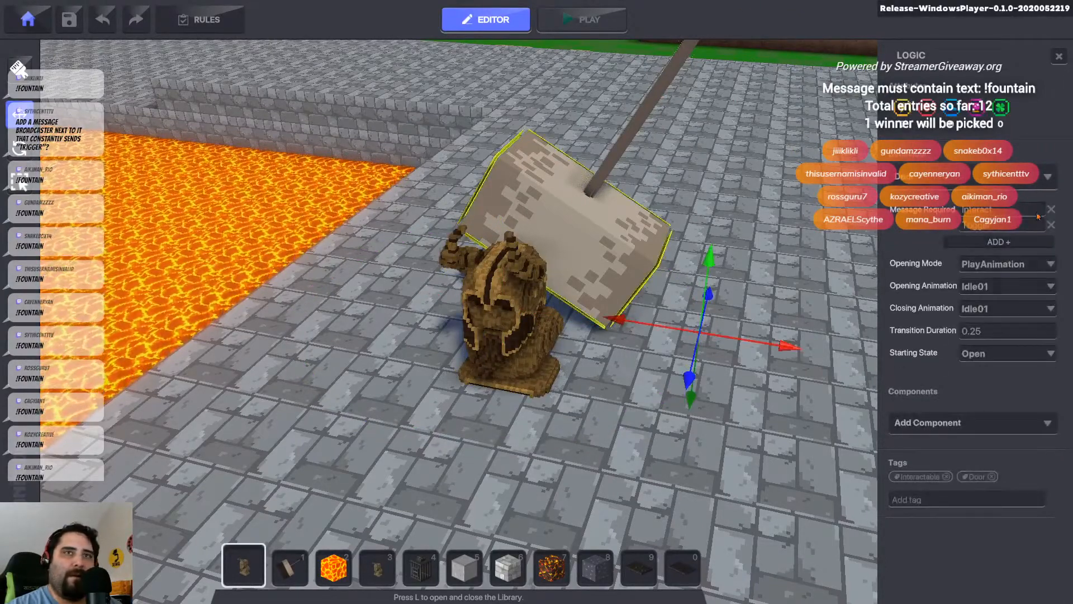
{"action": "left_click", "coordinate": [1052, 210]}
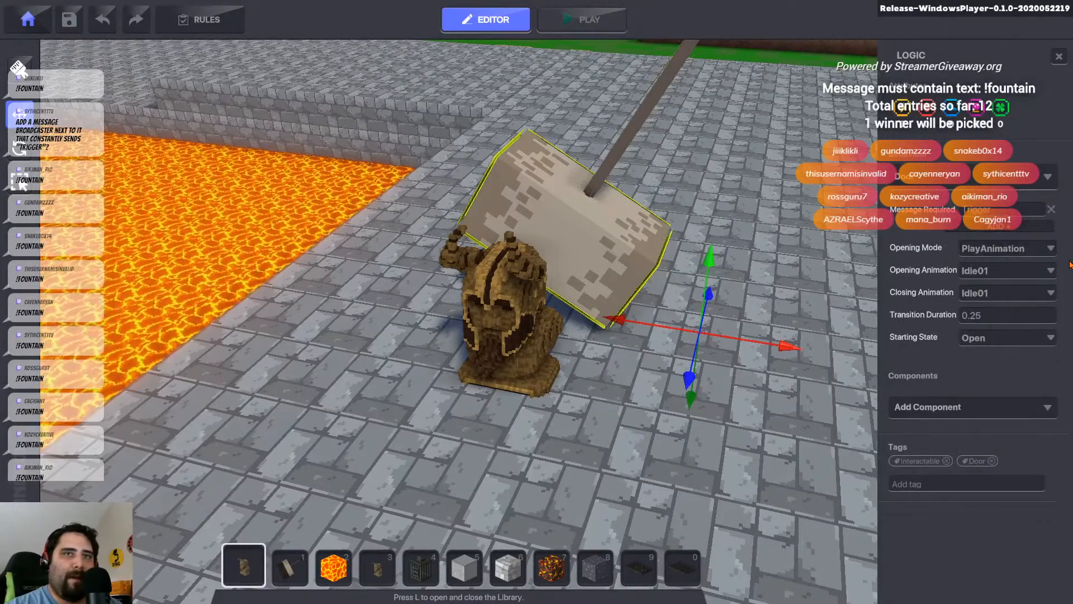
{"action": "left_click", "coordinate": [1000, 314]}
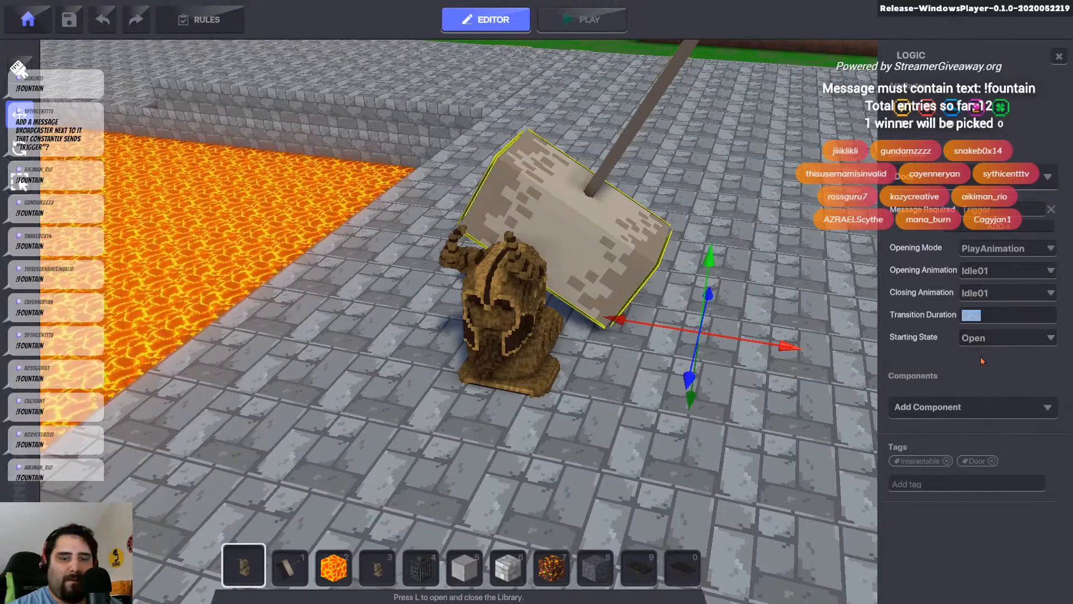
{"action": "type", "text": "0"}
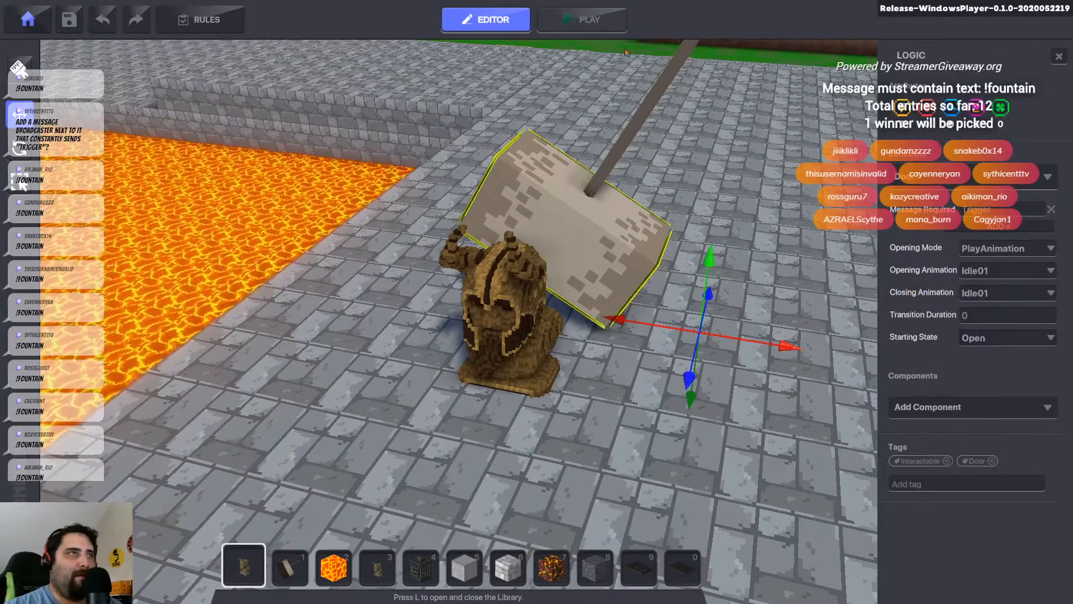
- Play-test the level by running across the bridge and around the hammer, and return to the editor
{"action": "left_click", "coordinate": [605, 25]}
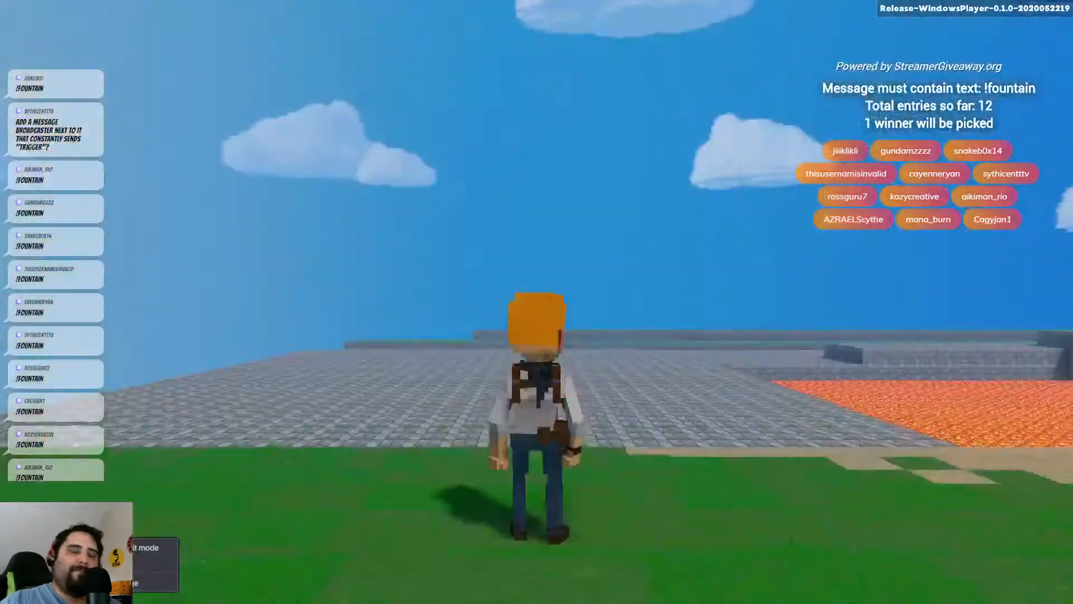
{"action": "key", "text": "w"}
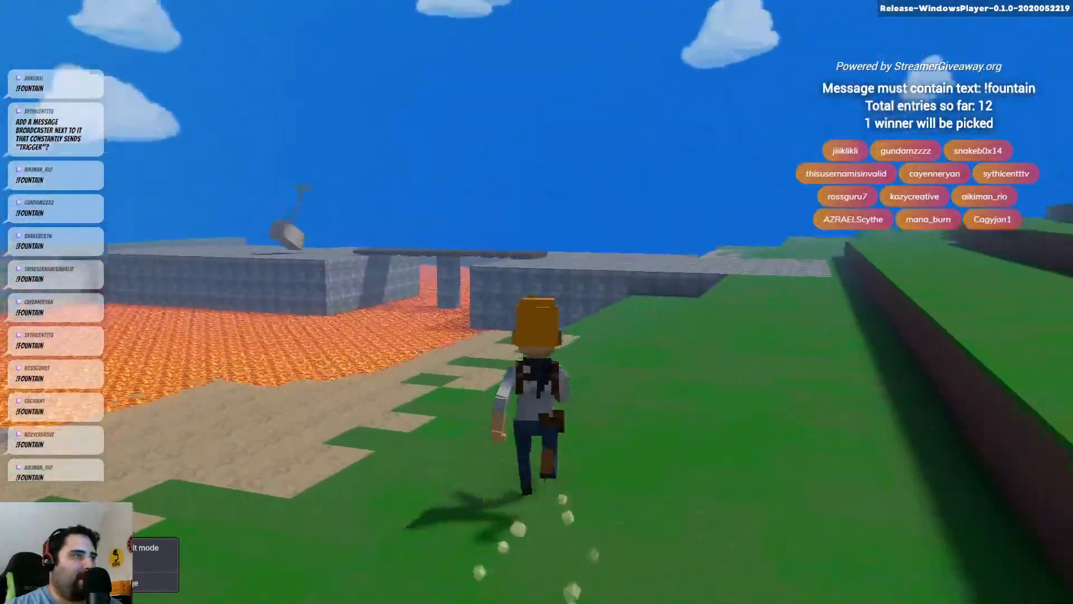
{"action": "key", "text": "space"}
{"action": "key", "text": "space"}
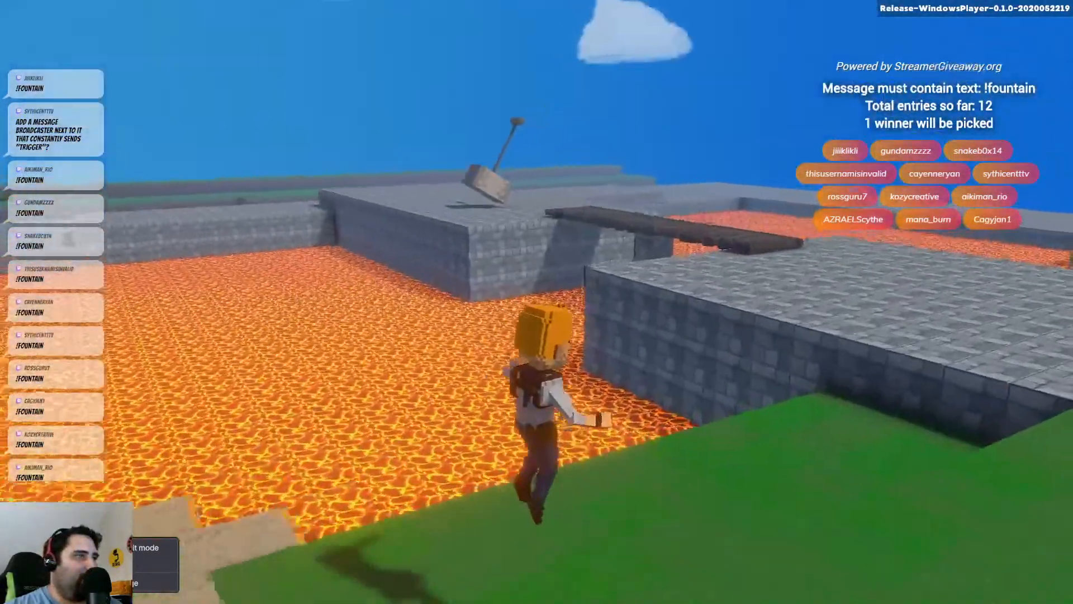
{"action": "key", "text": "space"}
{"action": "key", "text": "w"}
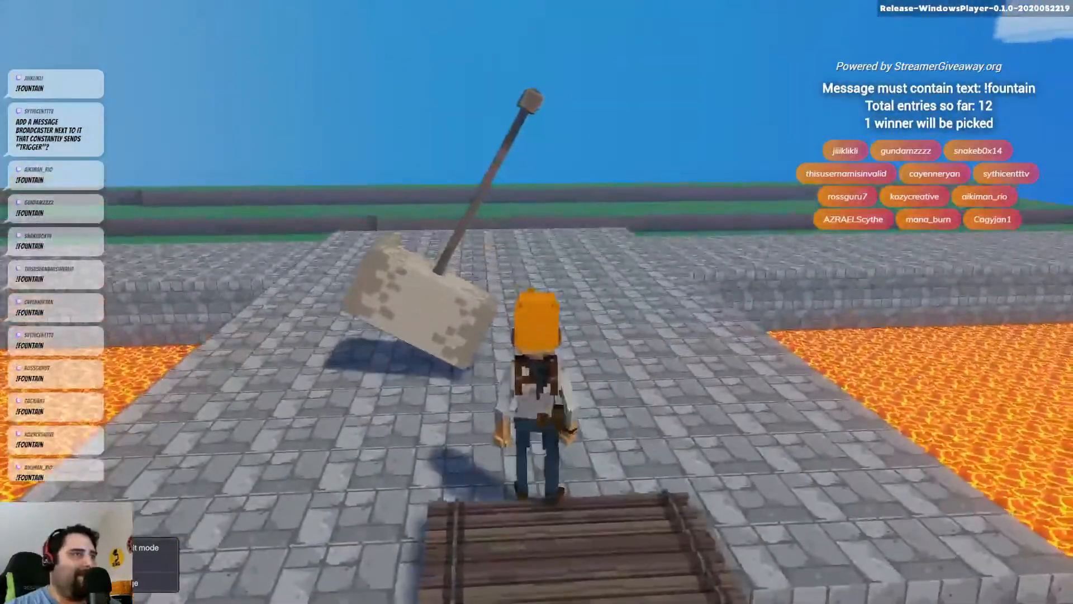
{"action": "key", "text": "w"}
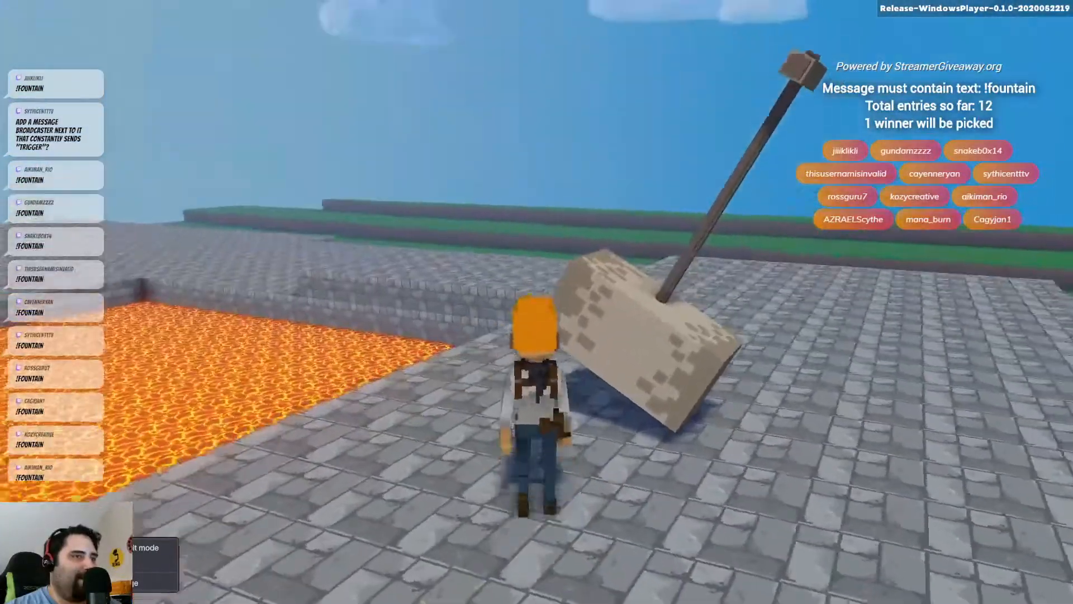
{"action": "key", "text": "d"}
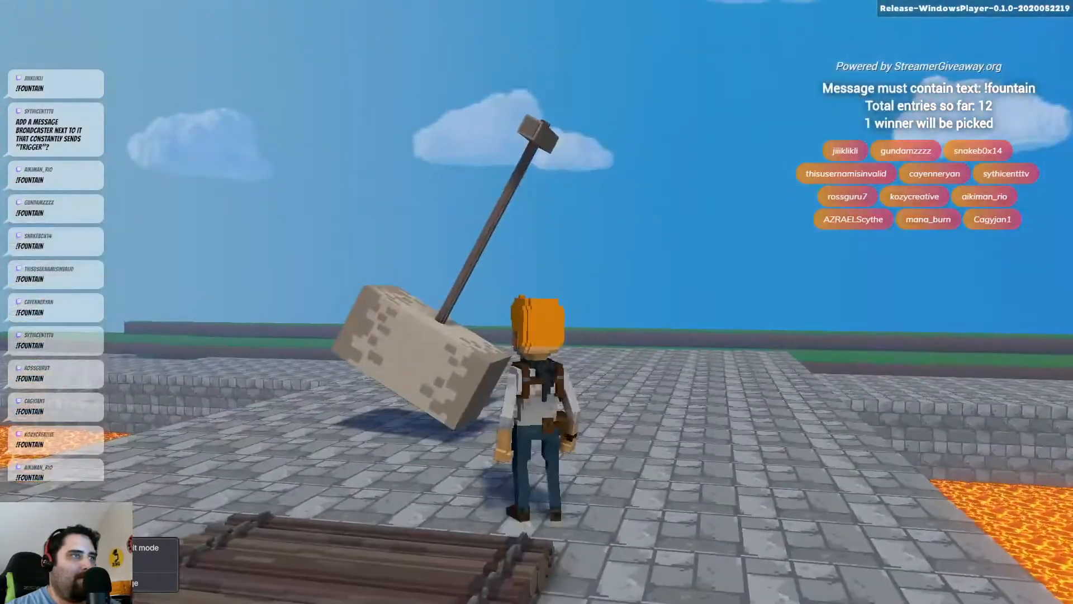
{"action": "key", "text": "Tab"}
{"action": "key", "text": "Tab"}
- Set the transition duration to 1 in the hammer's Door logic
{"action": "left_click", "coordinate": [538, 306]}
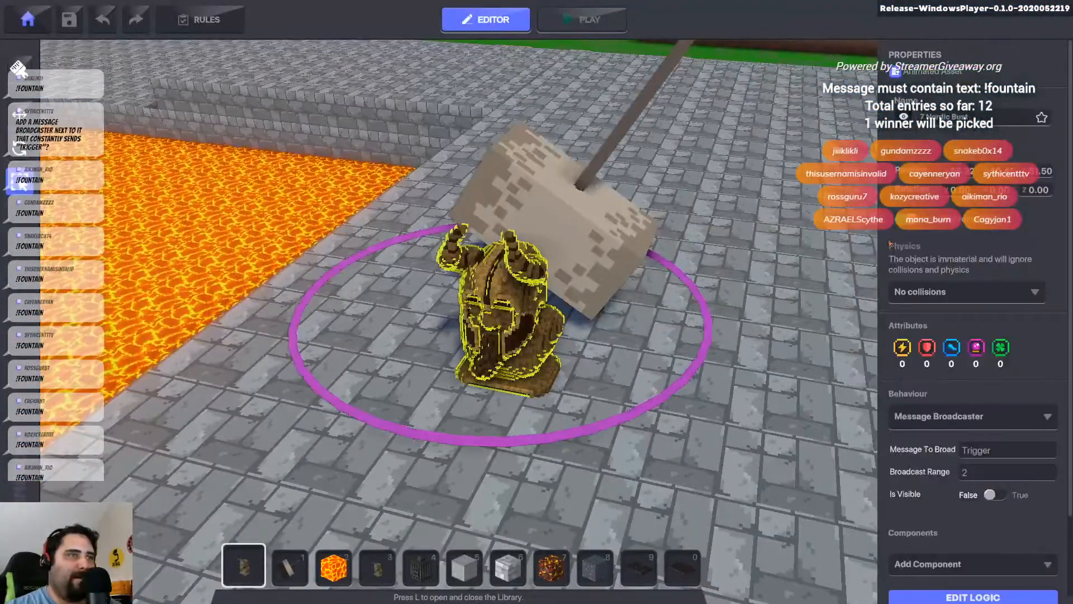
{"action": "left_click", "coordinate": [669, 285]}
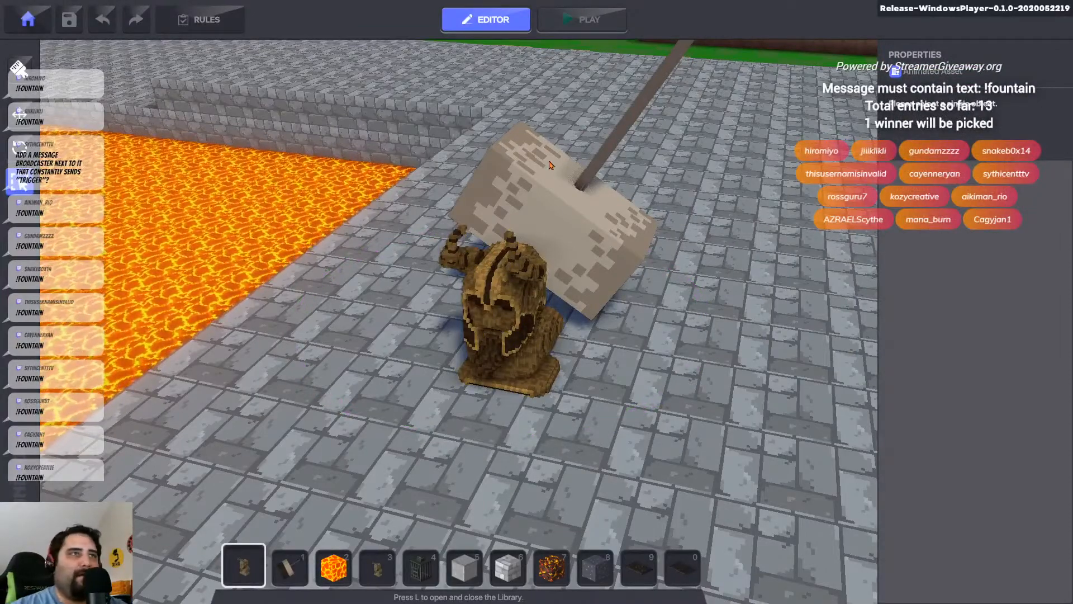
{"action": "left_click", "coordinate": [662, 85]}
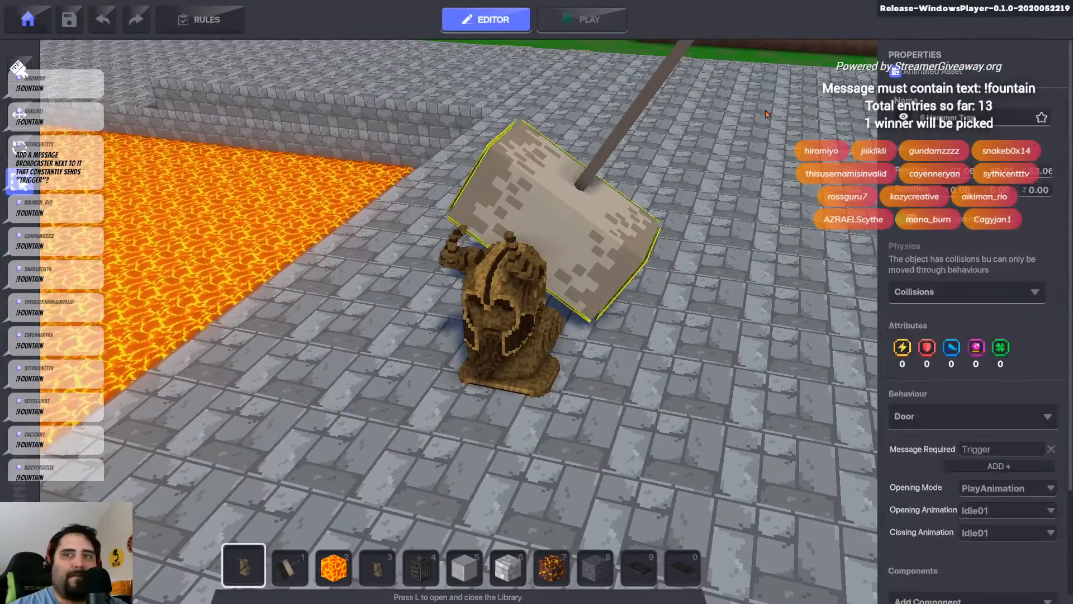
{"action": "scroll", "coordinate": [995, 480], "scroll_direction": "down", "scroll_amount": 3}
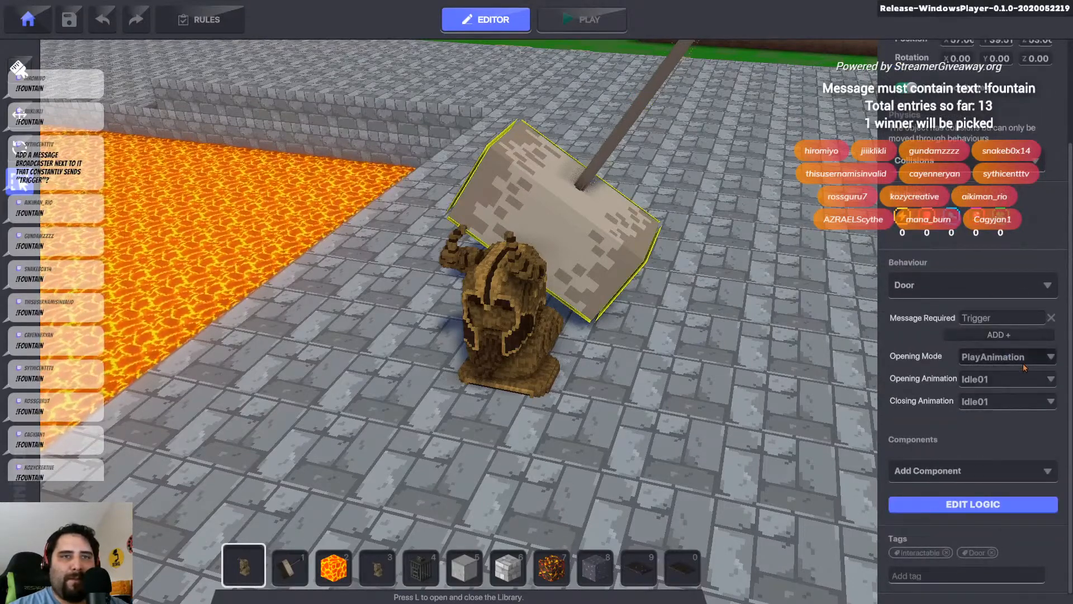
{"action": "left_click", "coordinate": [981, 504]}
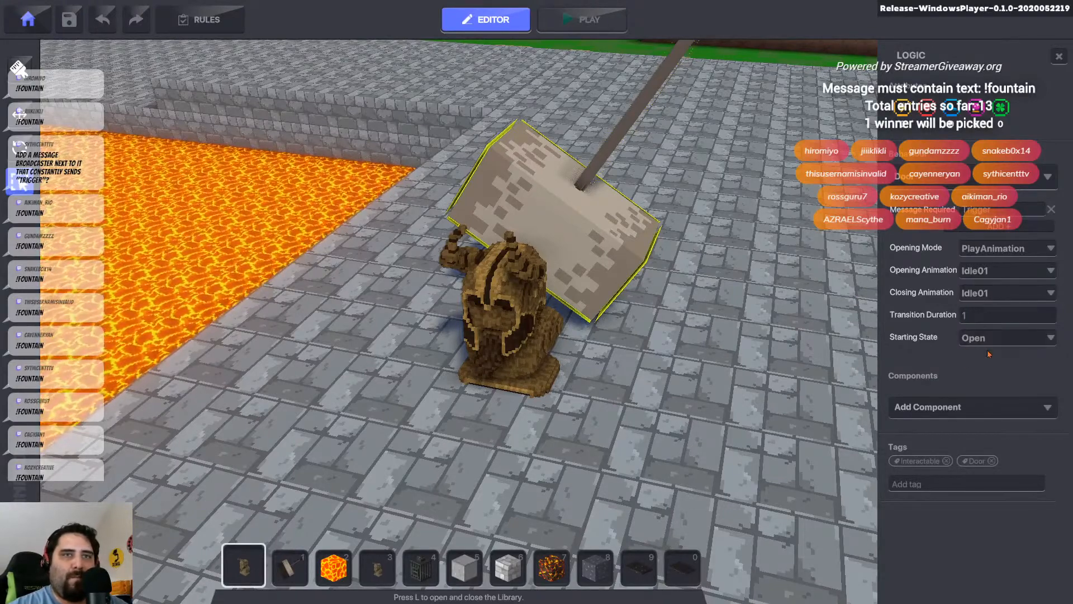
- Set the Nordic Bust's broadcast range to 5
{"action": "left_click", "coordinate": [499, 317]}
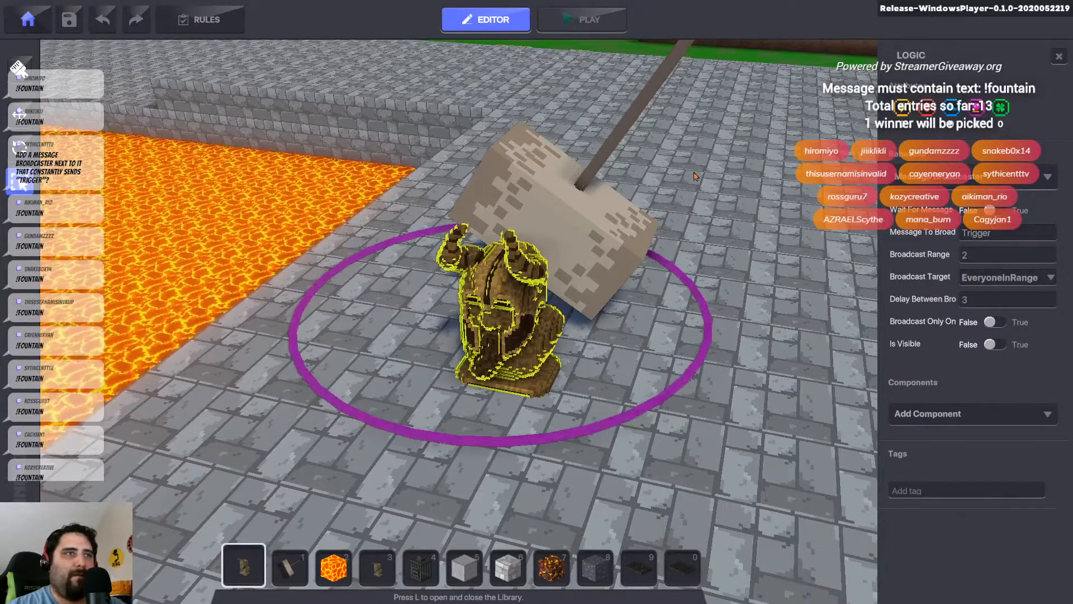
{"action": "left_click", "coordinate": [984, 255]}
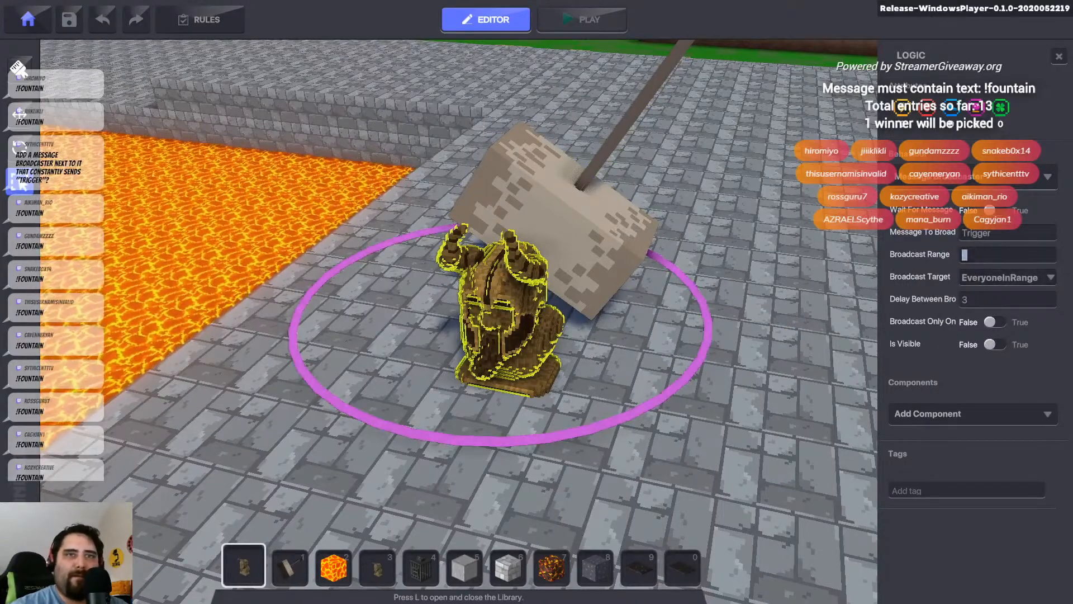
{"action": "key", "text": "Return"}
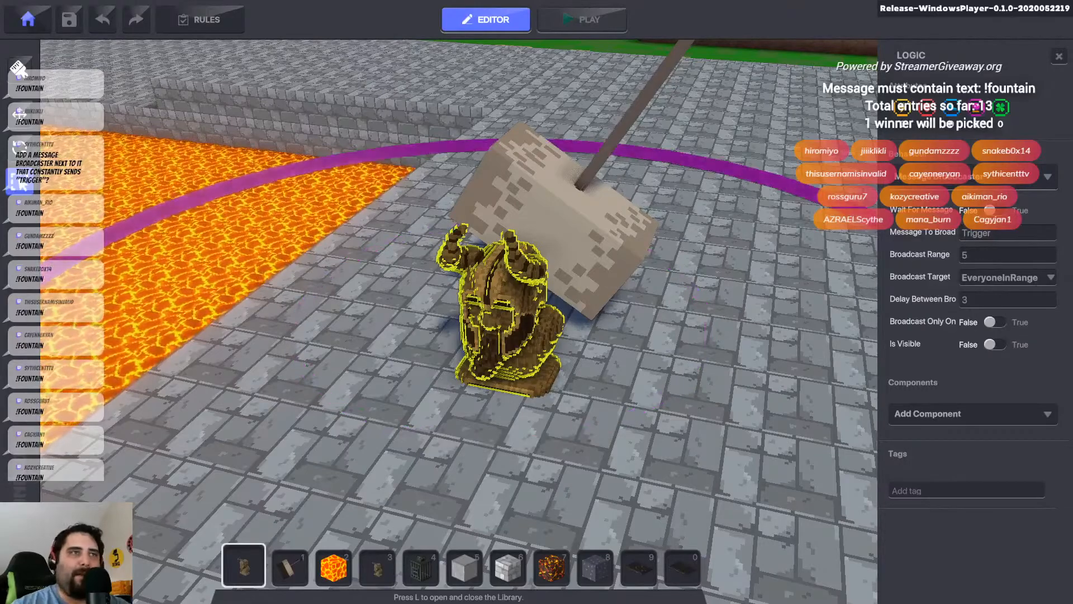
- Start a play-test of the level and run across the wooden bridge to the hammer trap
{"action": "scroll", "coordinate": [625, 273], "scroll_direction": "down", "scroll_amount": 5}
{"action": "mouse_move", "coordinate": [598, 330]}
{"action": "right_mouse_down"}
{"action": "mouse_move", "coordinate": [625, 272]}
{"action": "mouse_move", "coordinate": [607, 333]}
{"action": "right_mouse_up"}
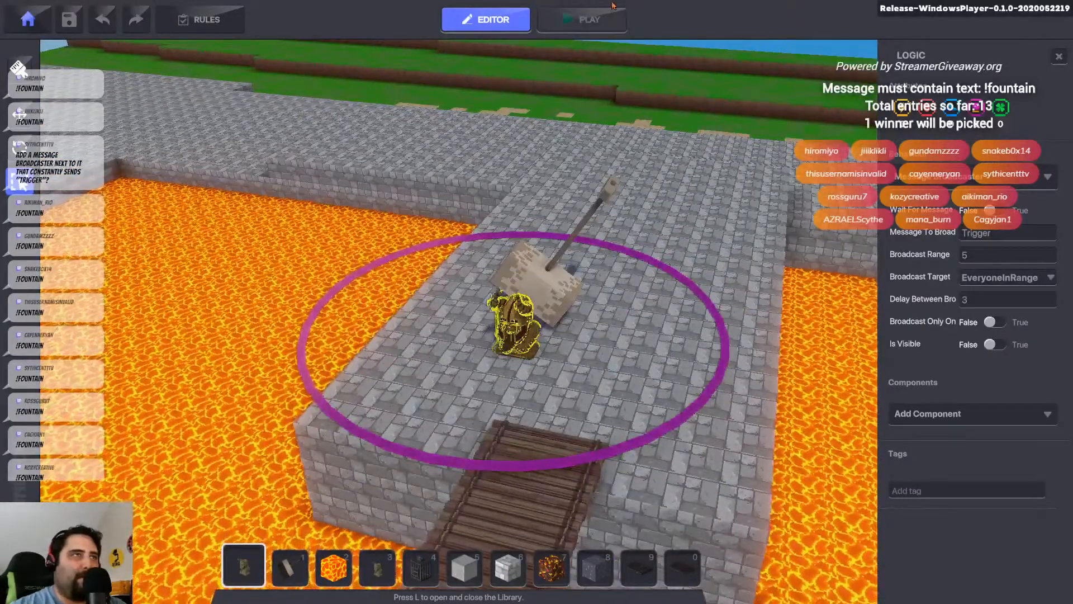
{"action": "left_click", "coordinate": [587, 21]}
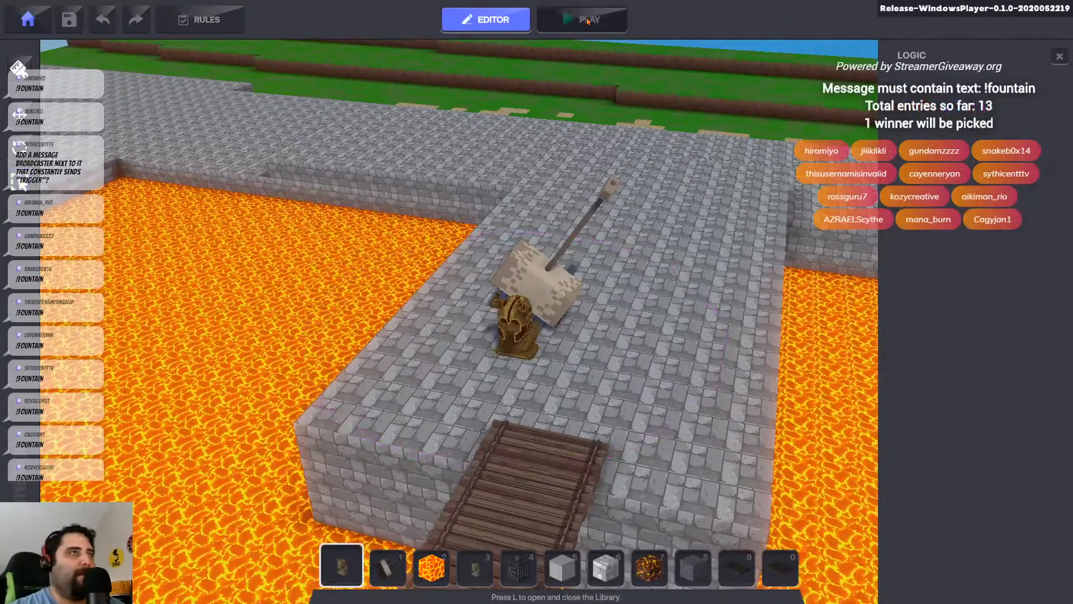
{"action": "key", "text": "d"}
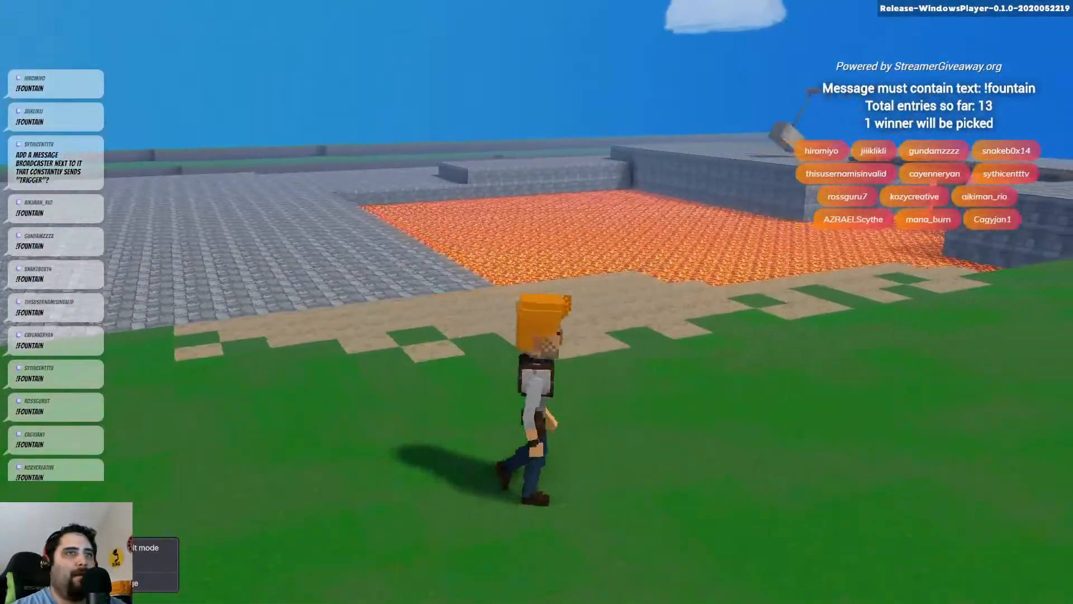
{"action": "key", "text": "space"}
{"action": "key", "text": "space"}
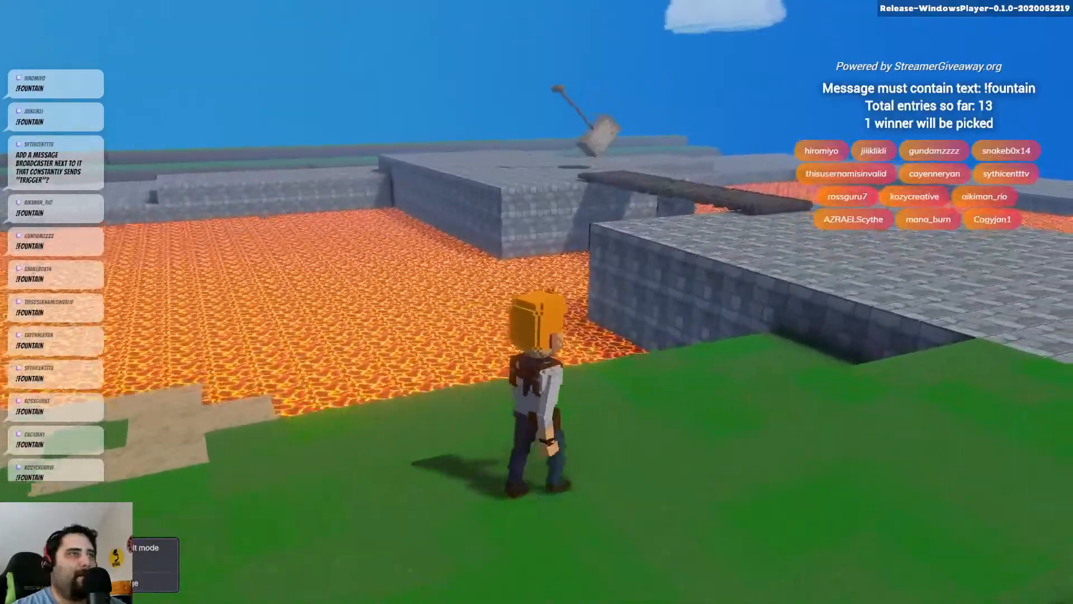
{"action": "key", "text": "w"}
{"action": "key", "text": "space"}
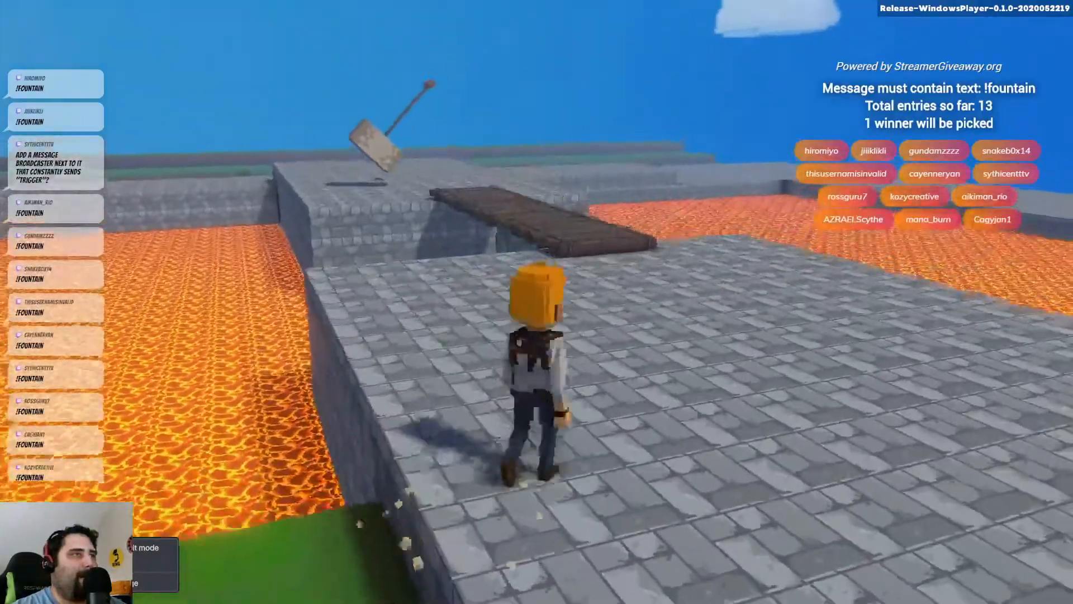
{"action": "key", "text": "w"}
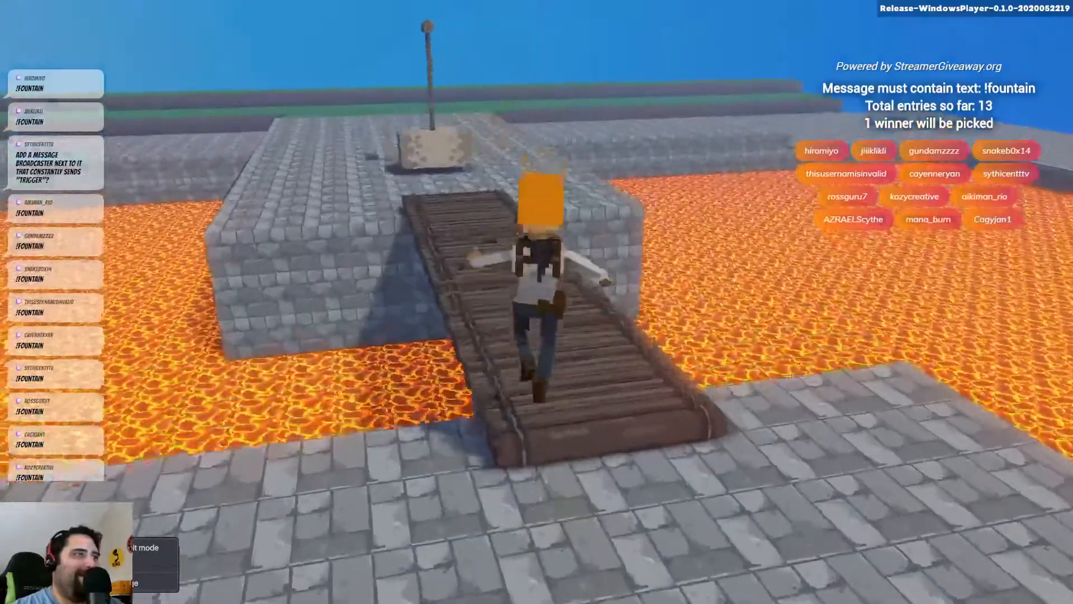
{"action": "key", "text": "w"}
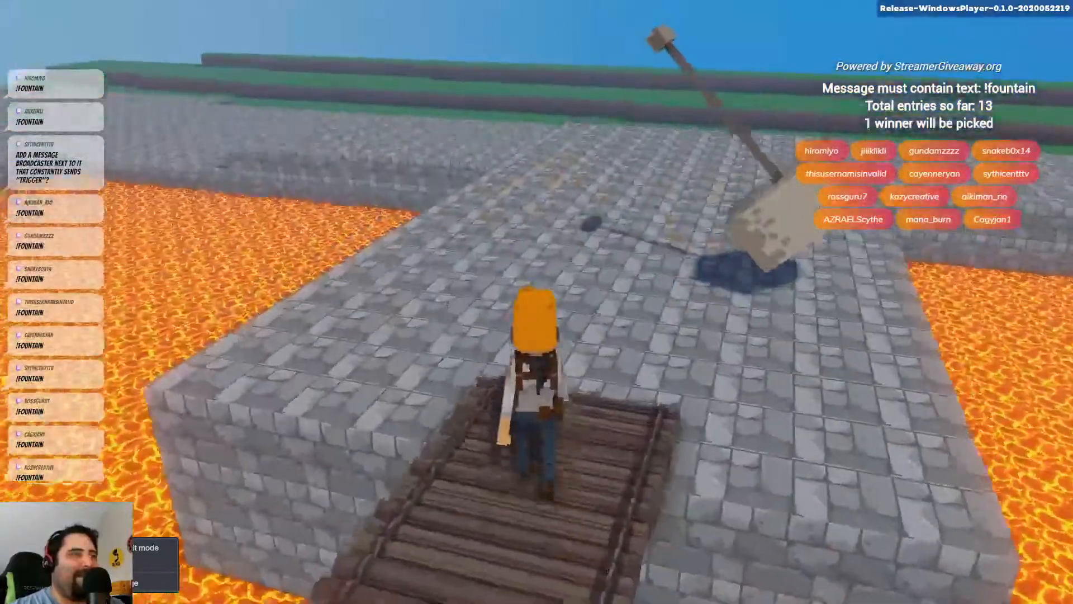
{"action": "key", "text": "w"}
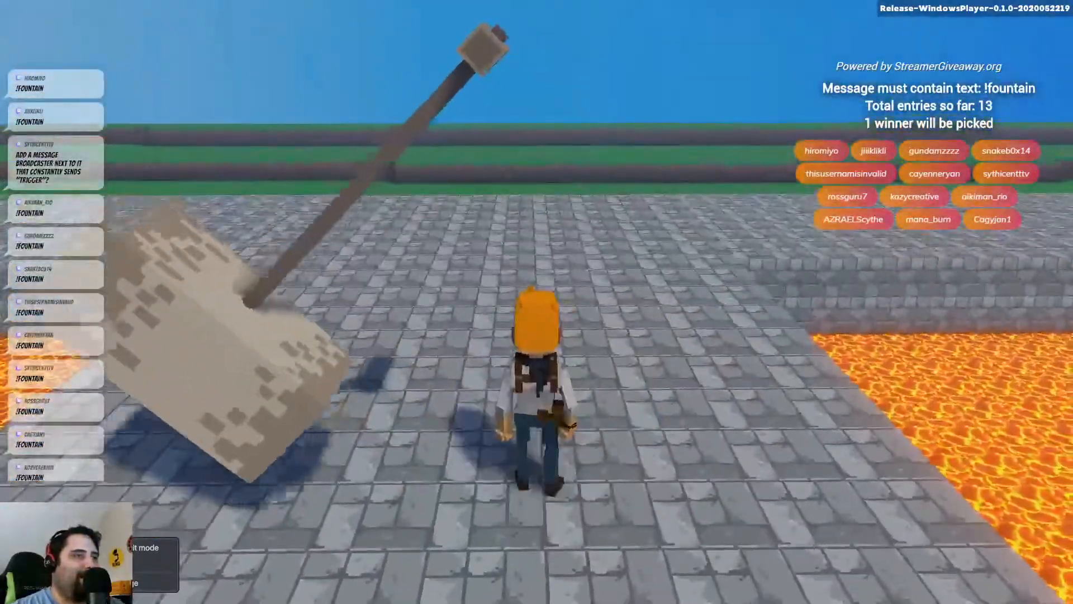
- Walk back and forth through the hammer's swing path to test whether it hits the character, and return to the editor
{"action": "key", "text": "a"}
{"action": "key", "text": "a"}
{"action": "key", "text": "d"}
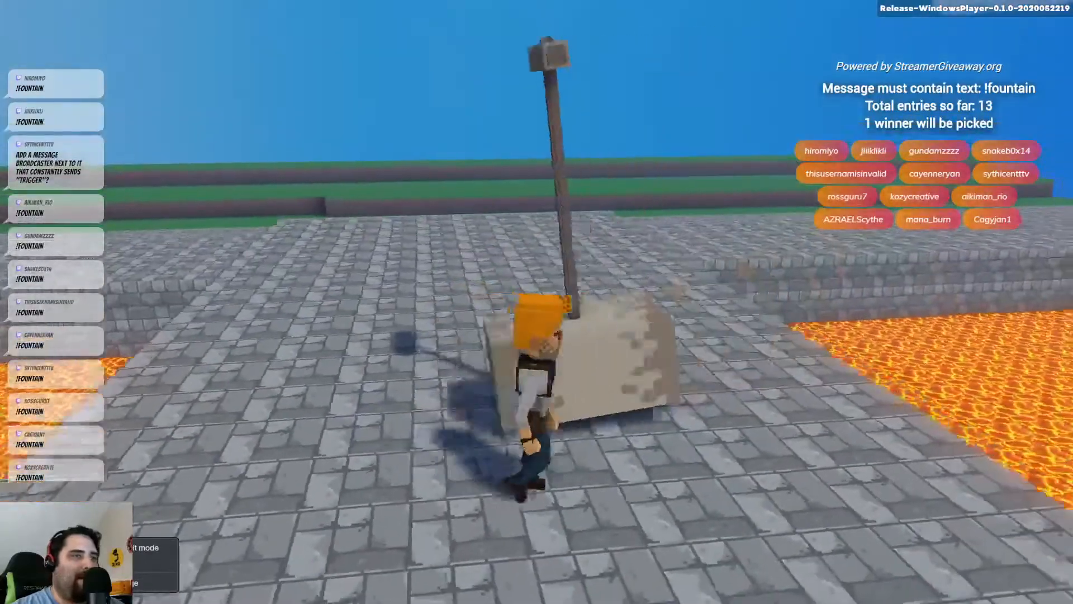
{"action": "key", "text": "w"}
{"action": "key", "text": "d"}
{"action": "key", "text": "s"}
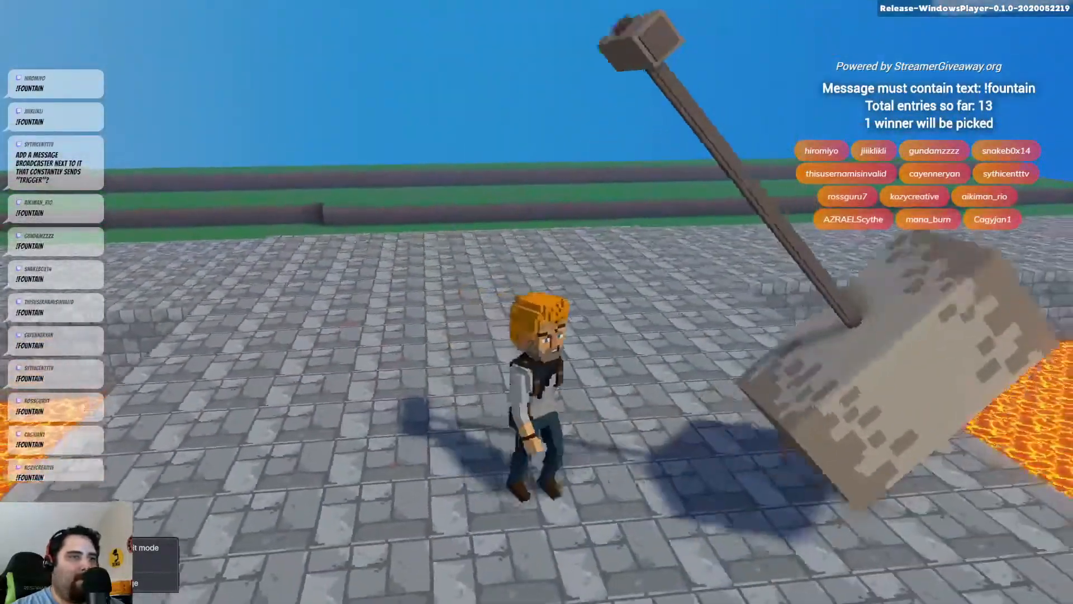
{"action": "key", "text": "s"}
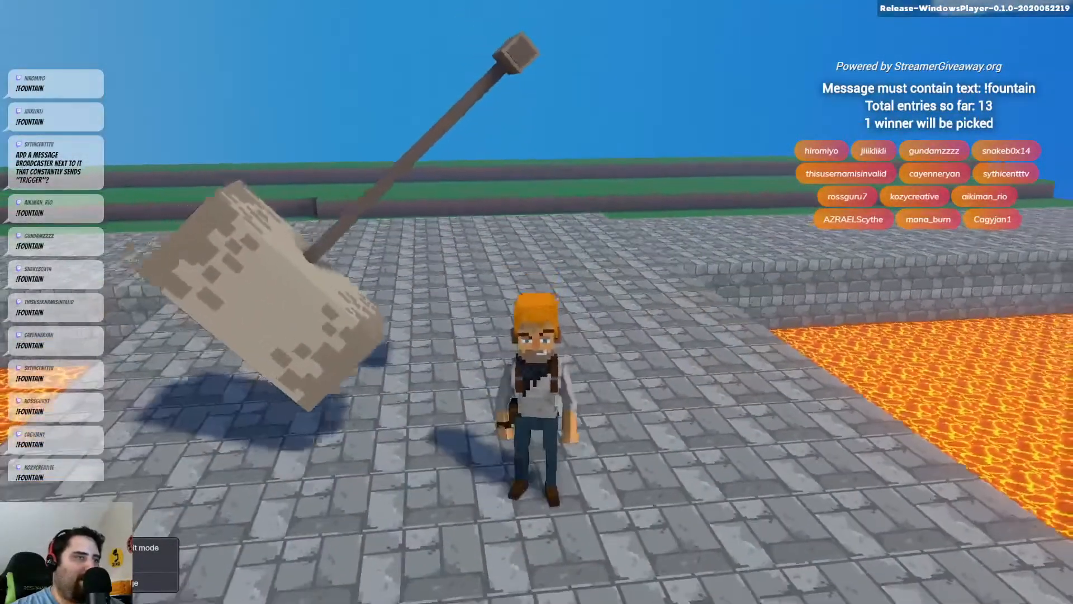
{"action": "key", "text": "w"}
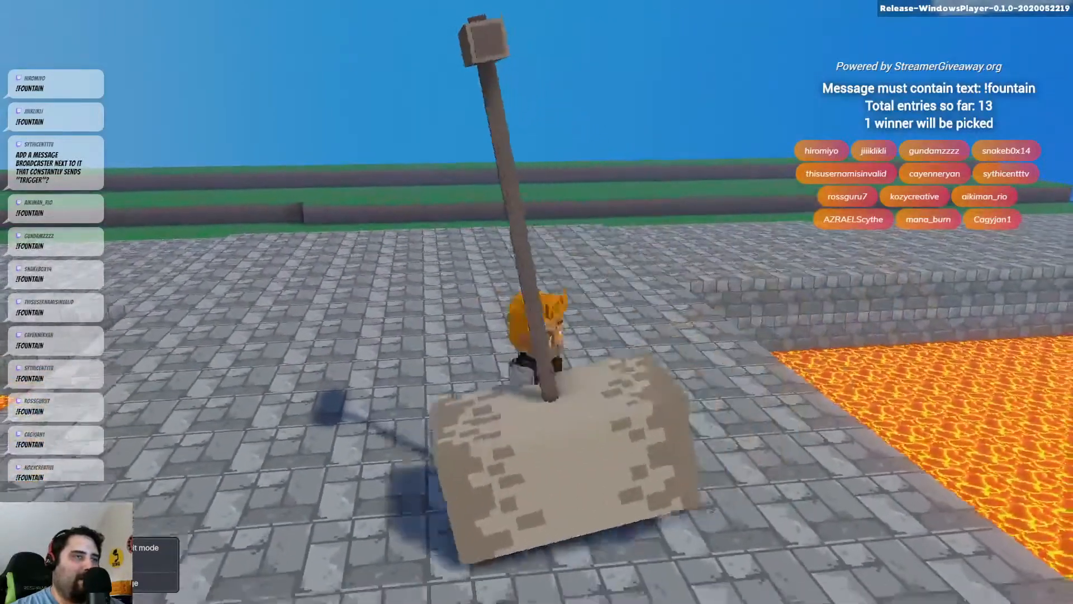
{"action": "key", "text": "w"}
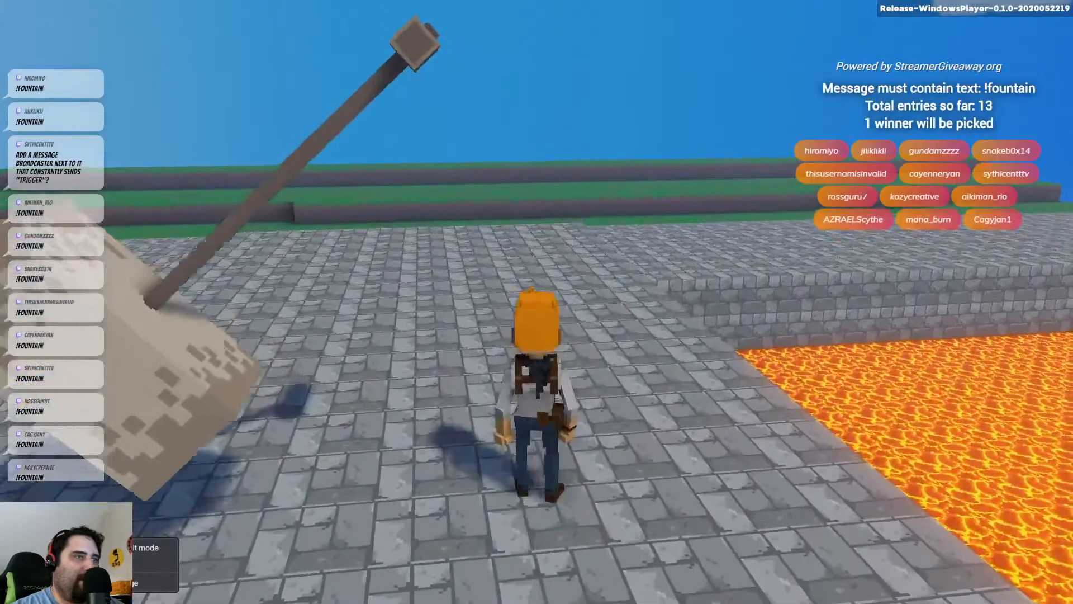
{"action": "key", "text": "d"}
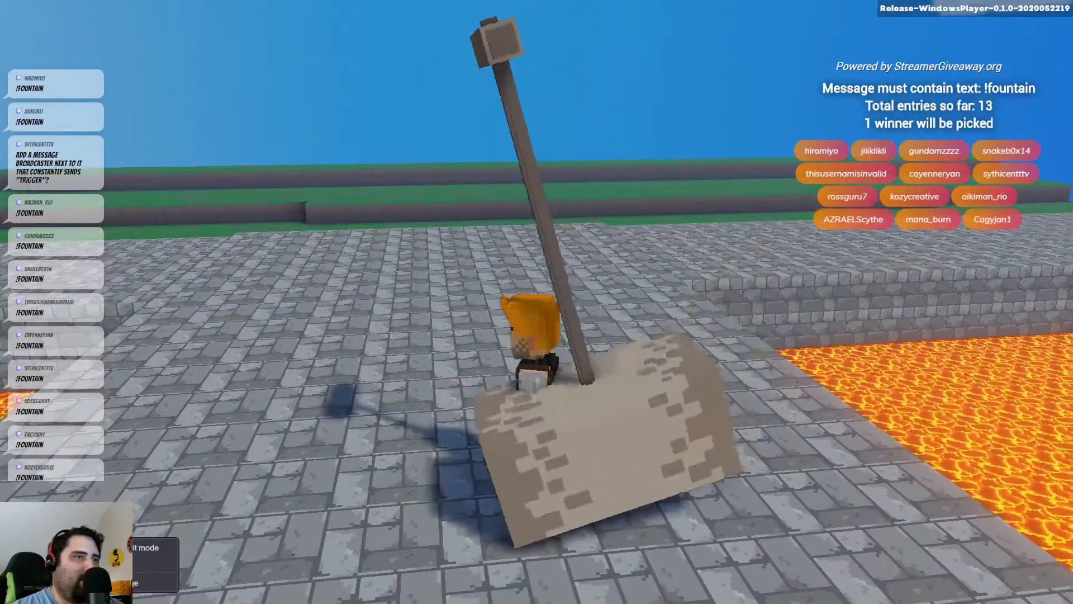
{"action": "key", "text": "s"}
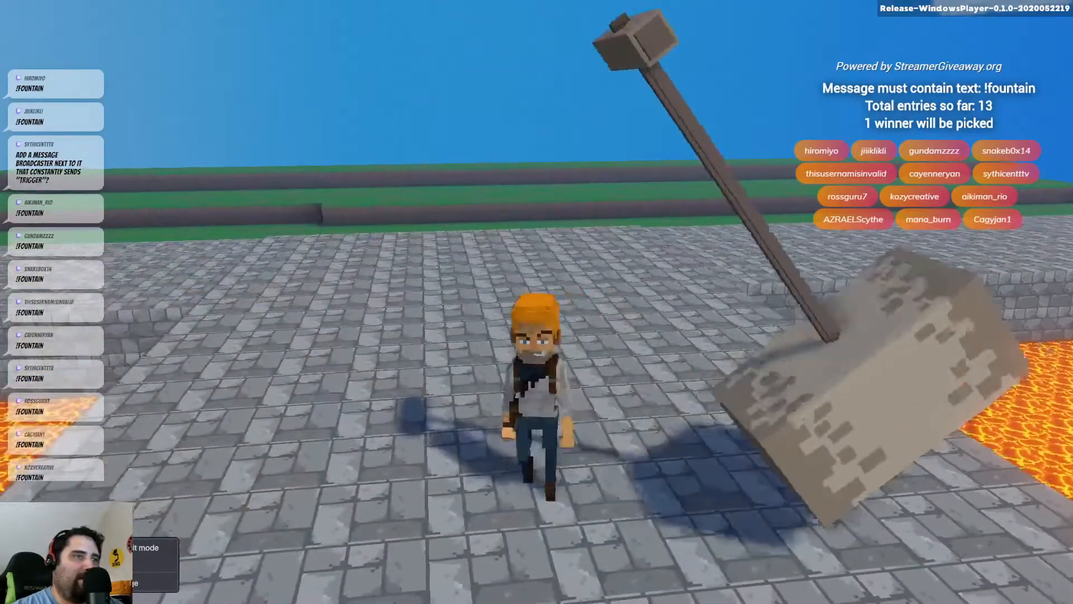
{"action": "key", "text": "d"}
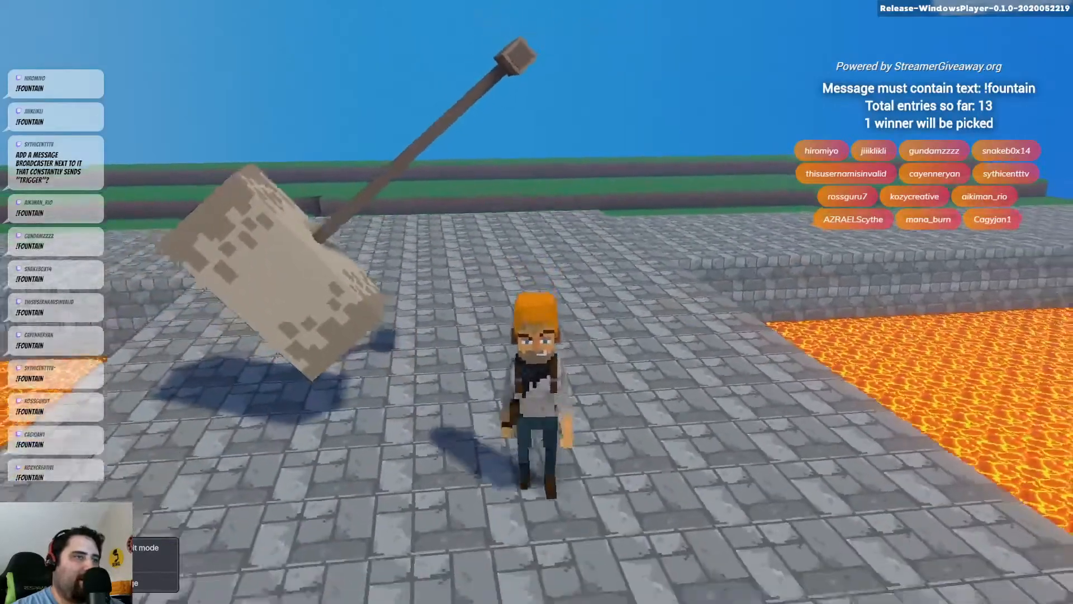
{"action": "key", "text": "w"}
{"action": "key", "text": "s"}
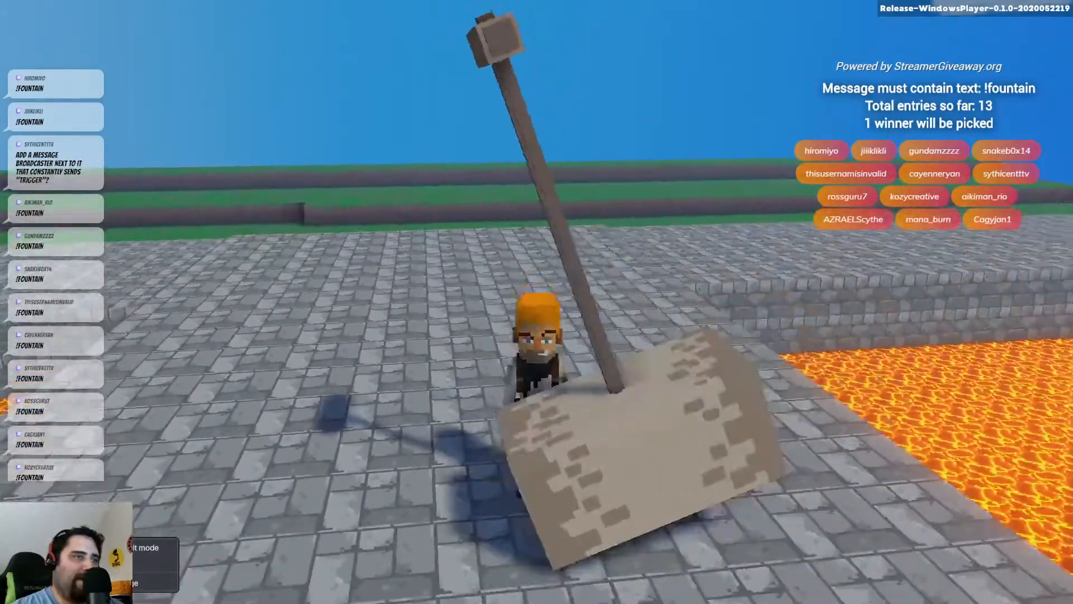
{"action": "key", "text": "w"}
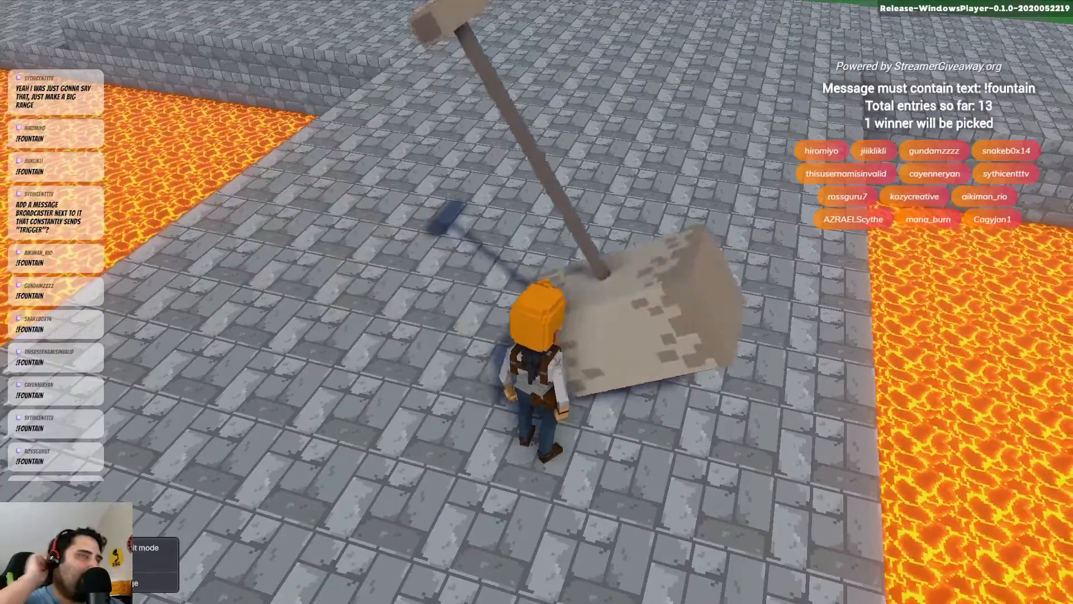
{"action": "key", "text": "Tab"}
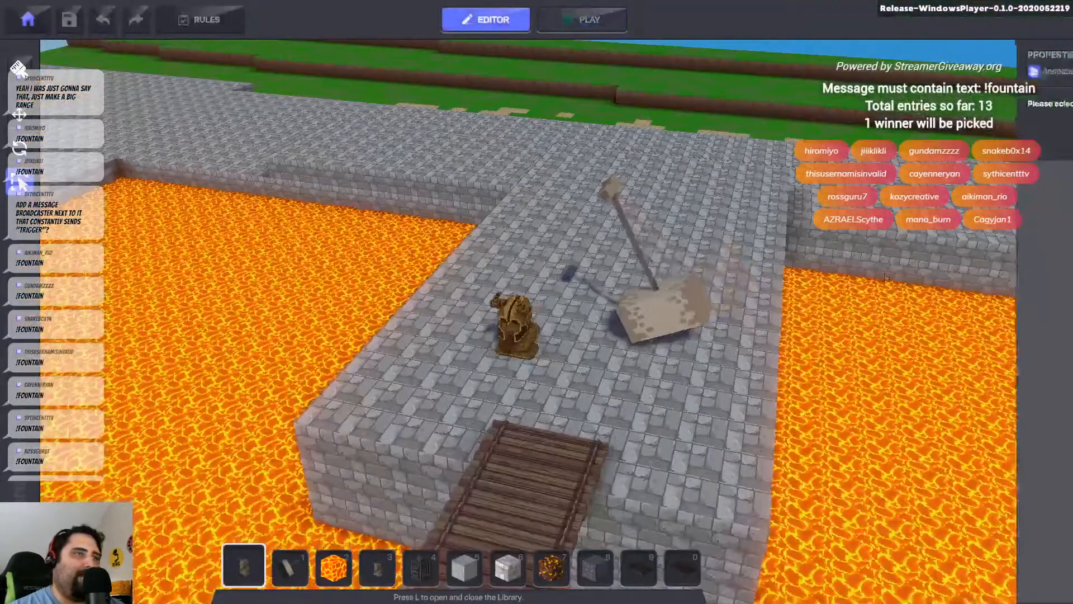
- Inspect the hammer trap's Door properties, and start another play-test, running over the bridge up to the hammer
{"action": "left_click", "coordinate": [576, 239]}
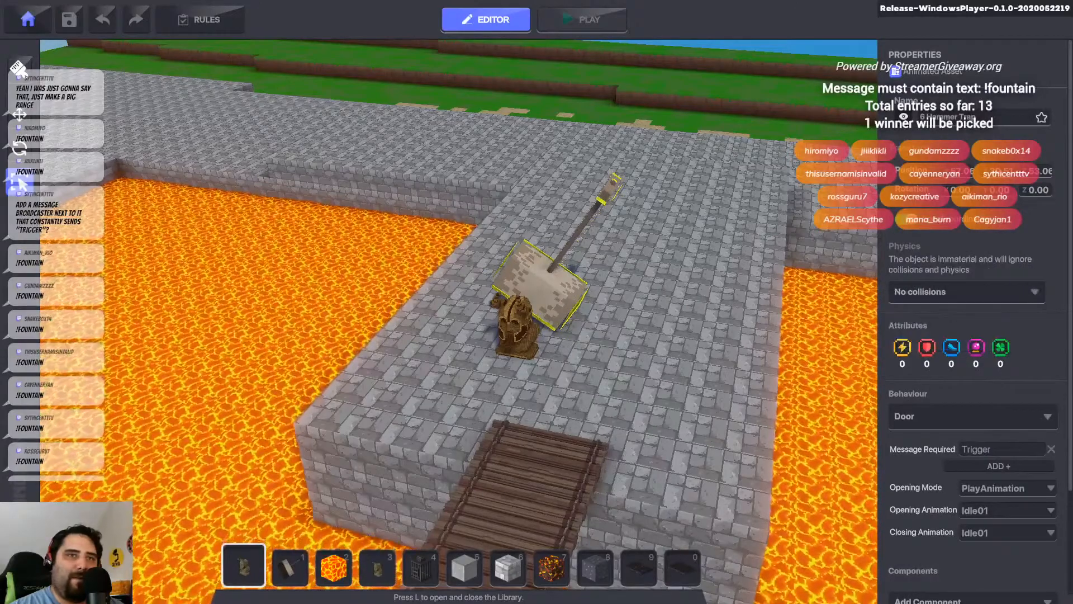
{"action": "left_click", "coordinate": [579, 23]}
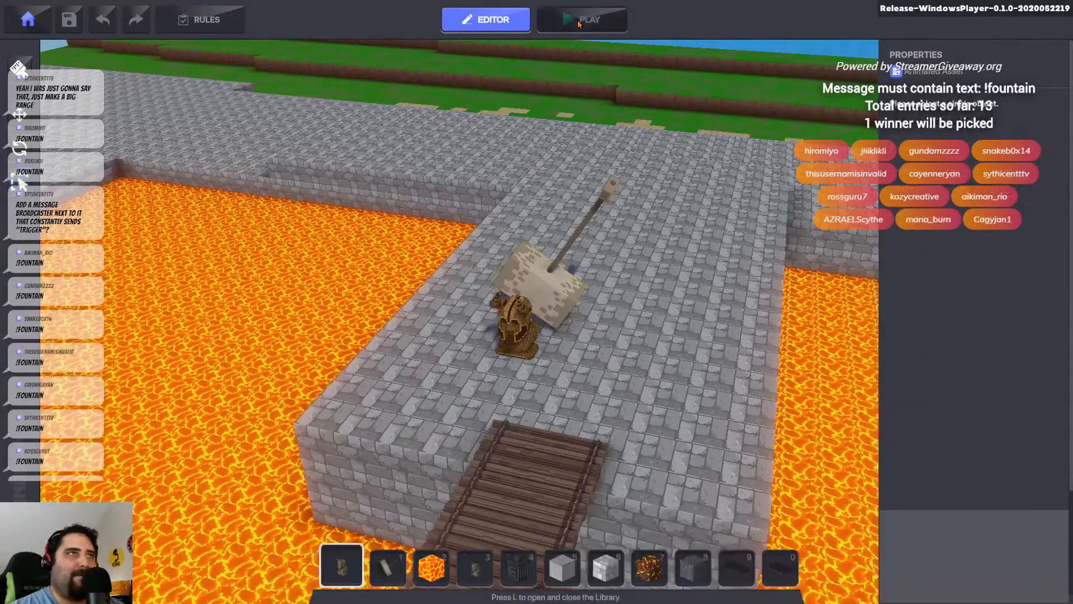
{"action": "key", "text": "w"}
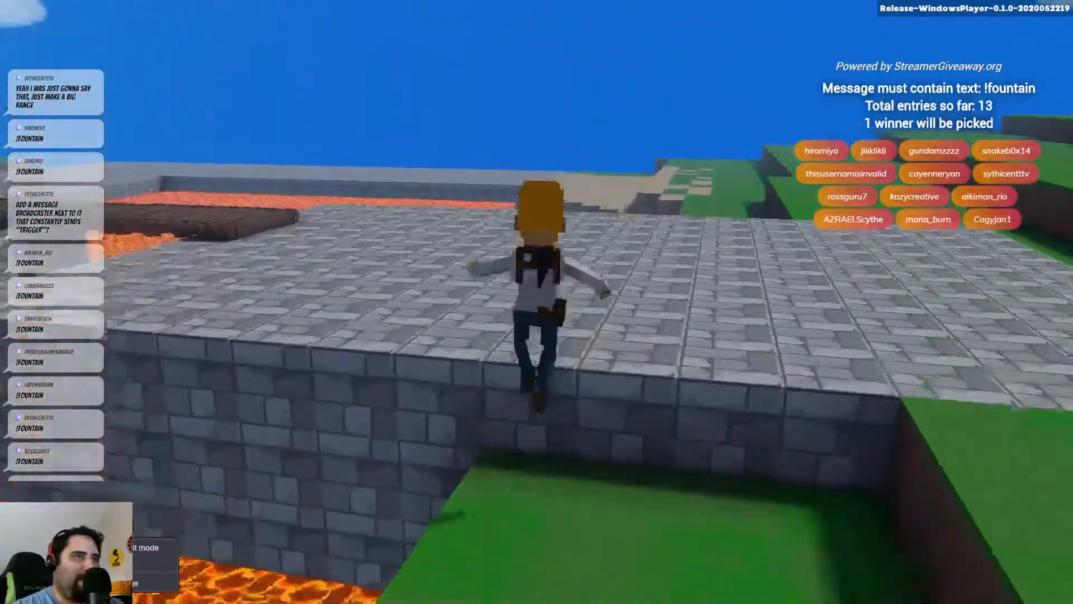
{"action": "key", "text": "w"}
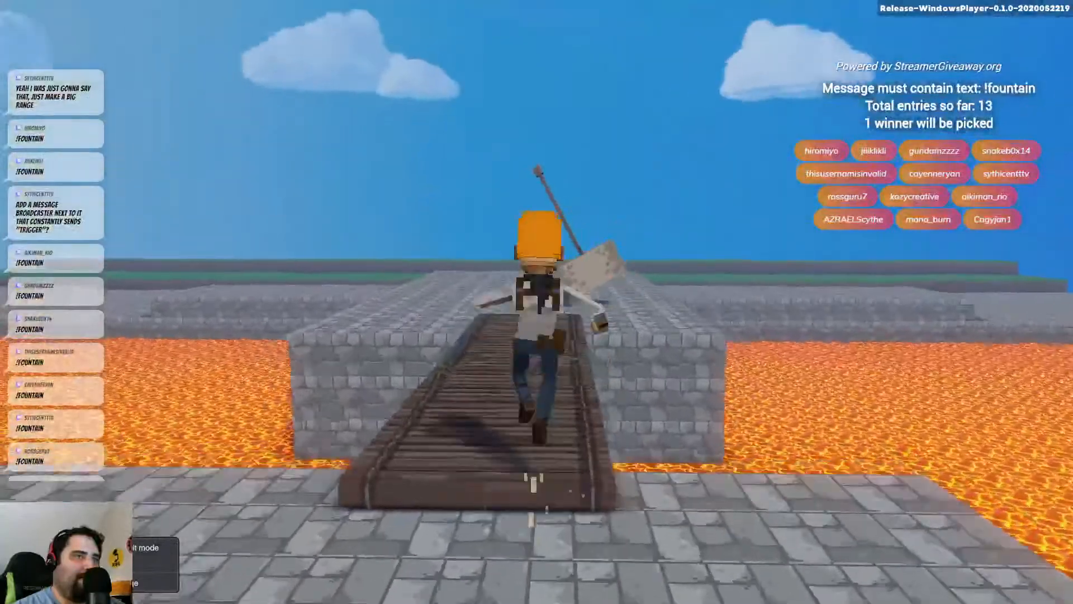
{"action": "key", "text": "w"}
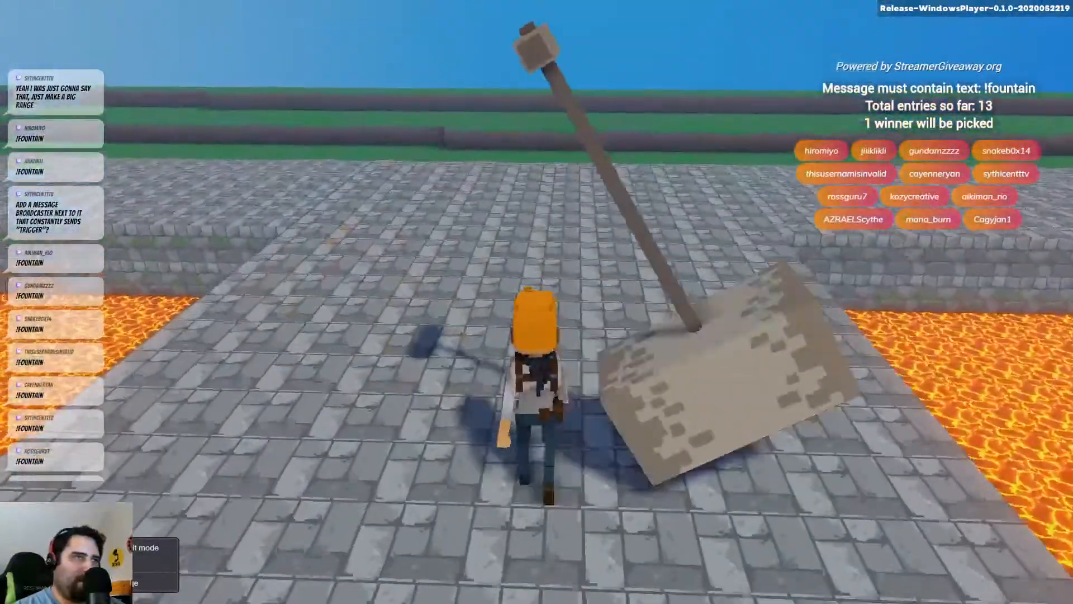
- Move the character around in the swinging hammer's path to check its collision, and exit to the editor
{"action": "key", "text": "s"}
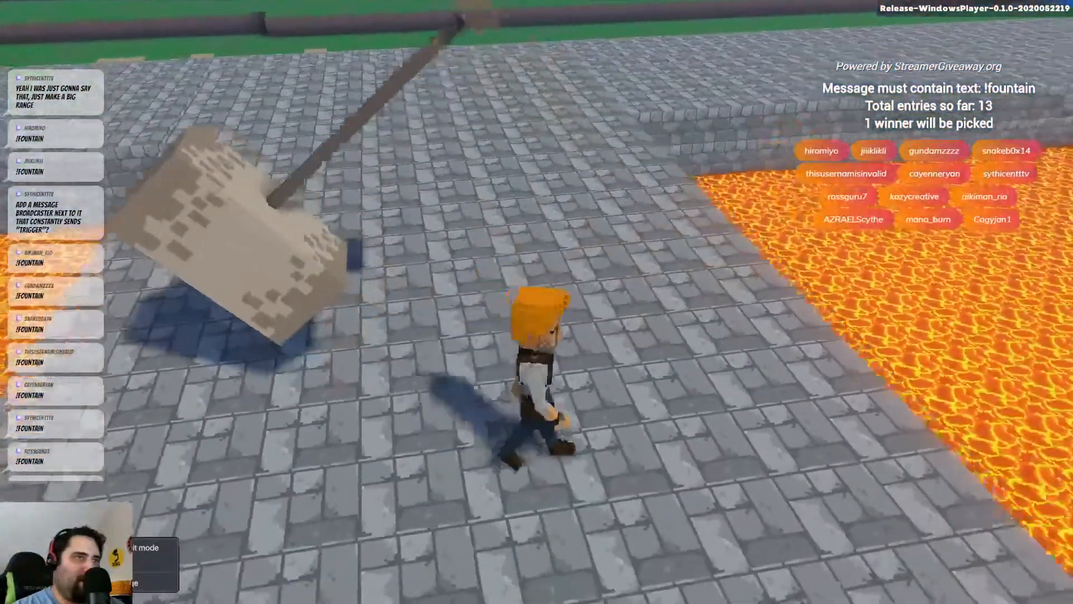
{"action": "key", "text": "d"}
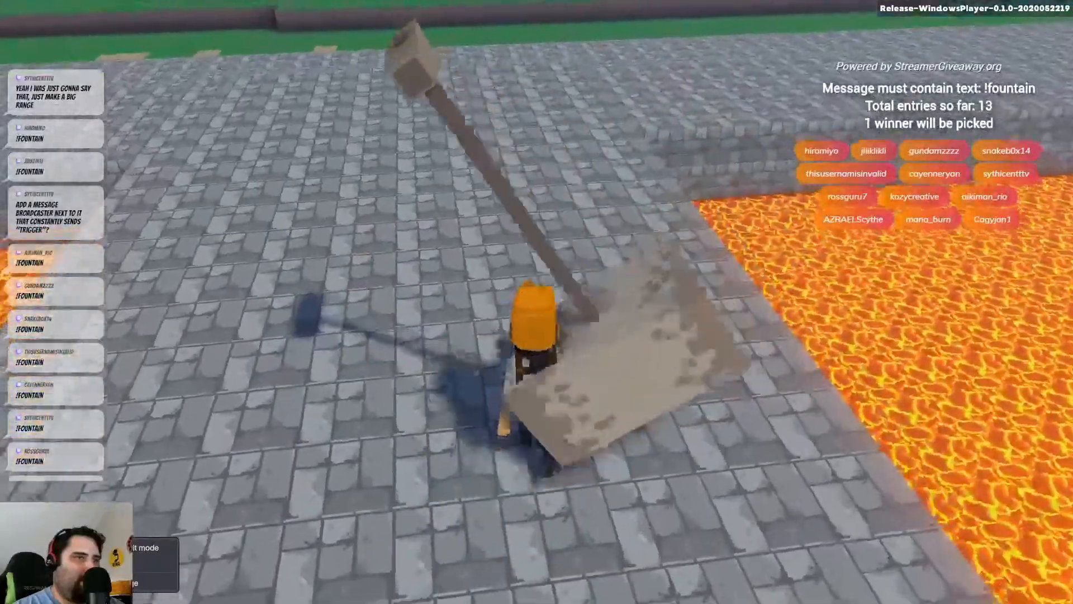
{"action": "key", "text": "a"}
{"action": "key", "text": "d"}
{"action": "key", "text": "w"}
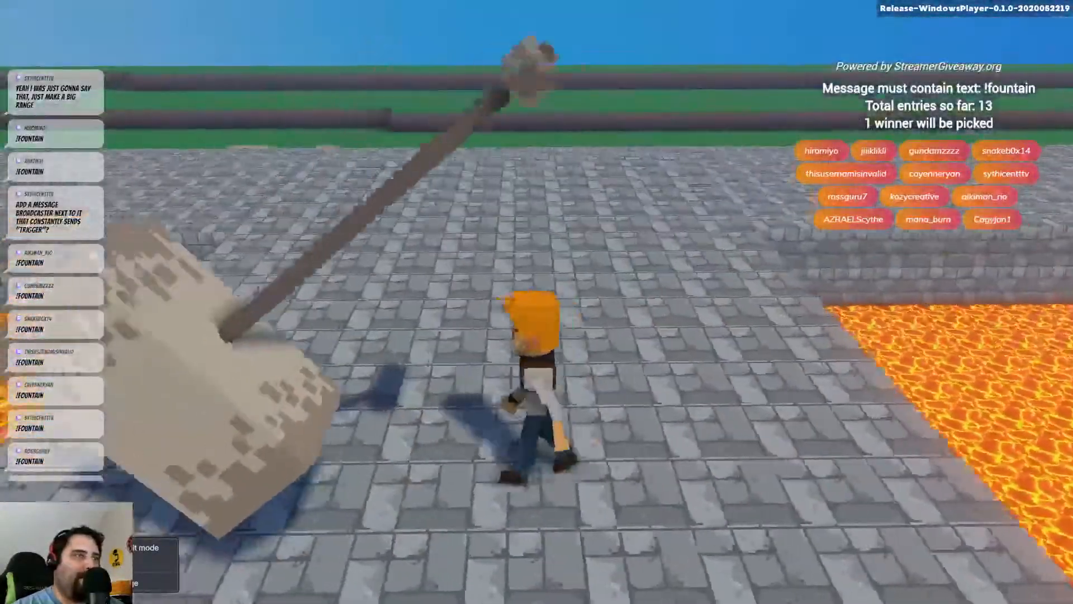
{"action": "key", "text": "s"}
{"action": "key", "text": "F1"}
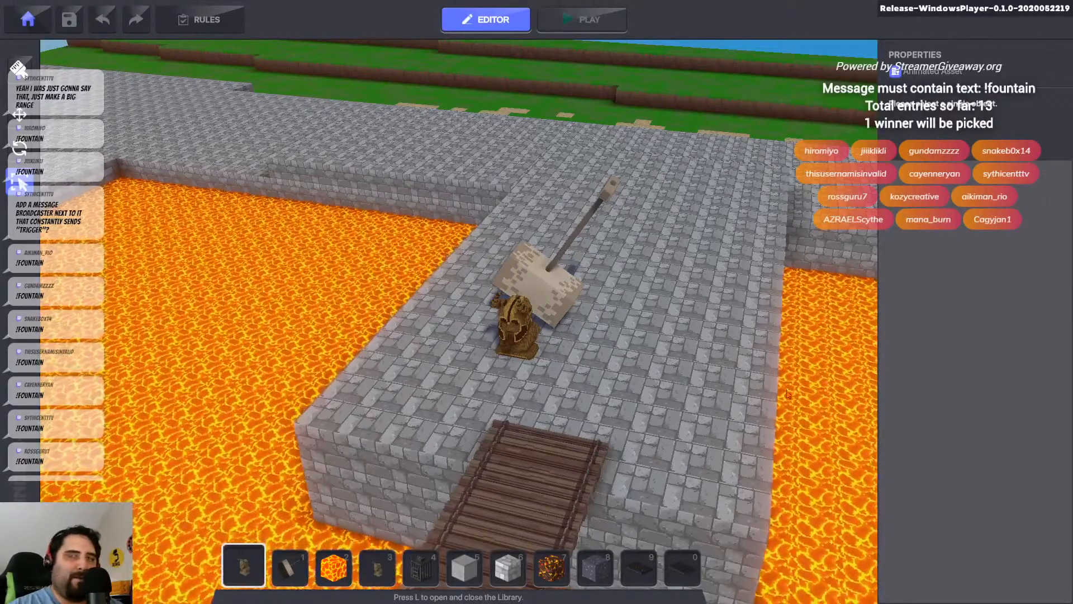
- Move the Nordic Bust sideways along the stone platform to the other side of the hammer head, and select the hammer trap
{"action": "left_click", "coordinate": [515, 327]}
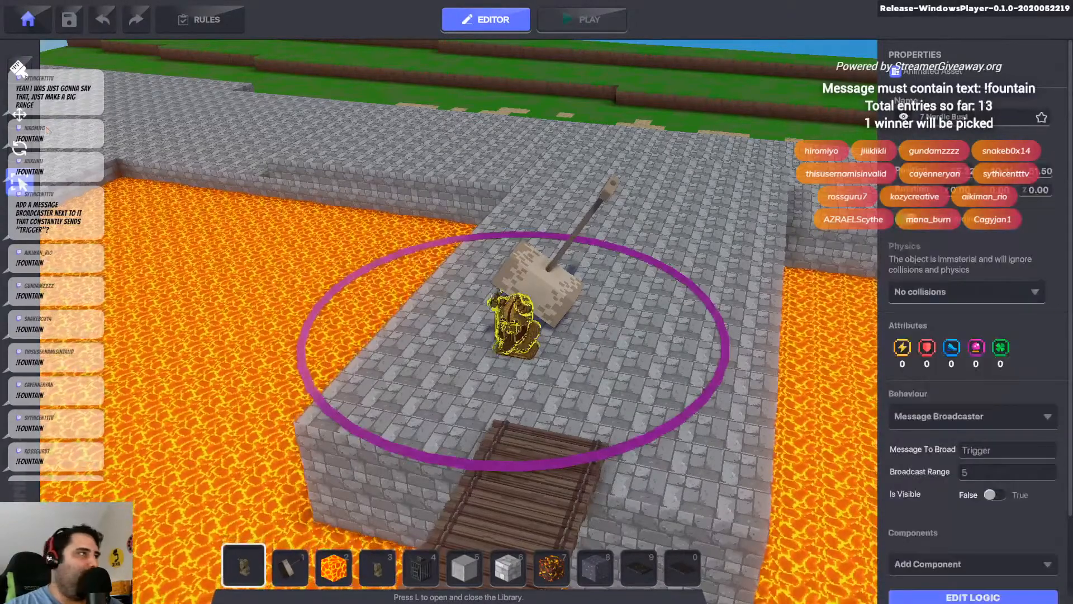
{"action": "key", "text": "w"}
{"action": "left_click_drag", "start_coordinate": [561, 356], "coordinate": [630, 344]}
{"action": "left_click", "coordinate": [534, 274]}
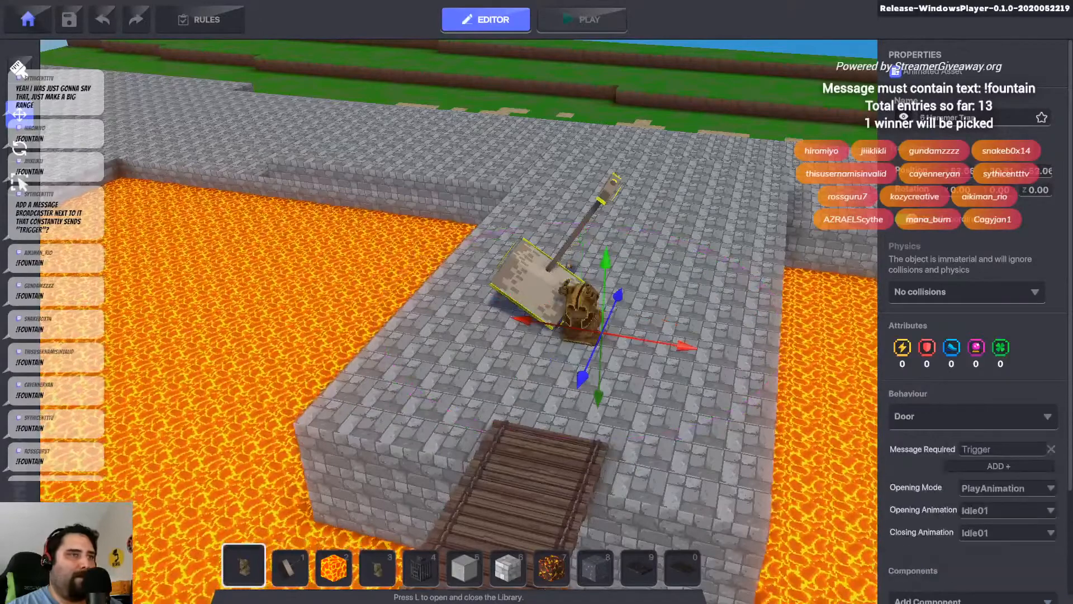
- Browse the Library for a solid model and pick the Building Window as the asset to place
{"action": "left_click", "coordinate": [412, 568]}
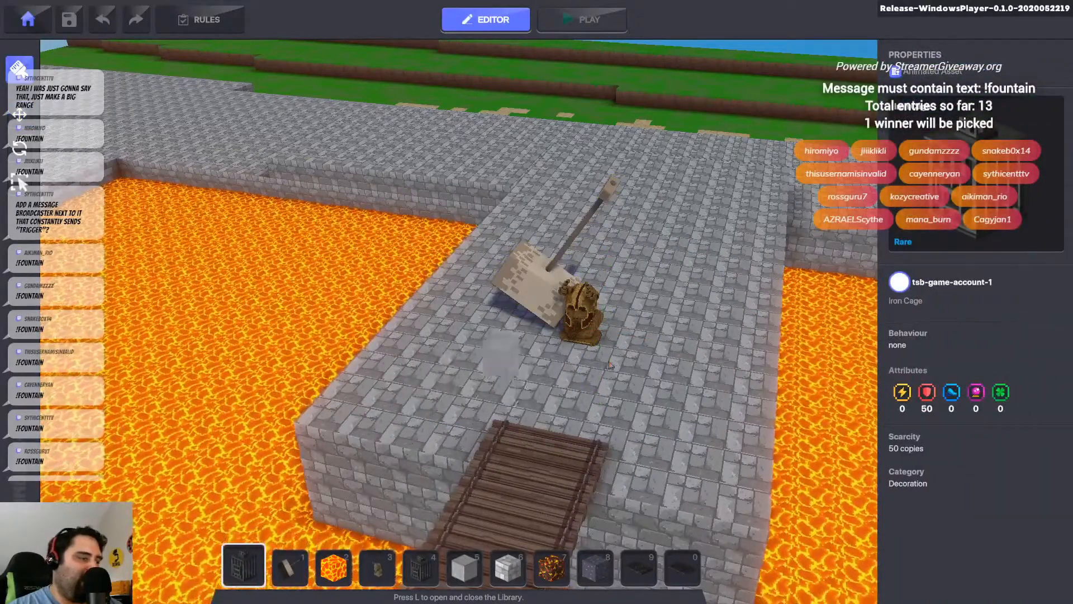
{"action": "key", "text": "l"}
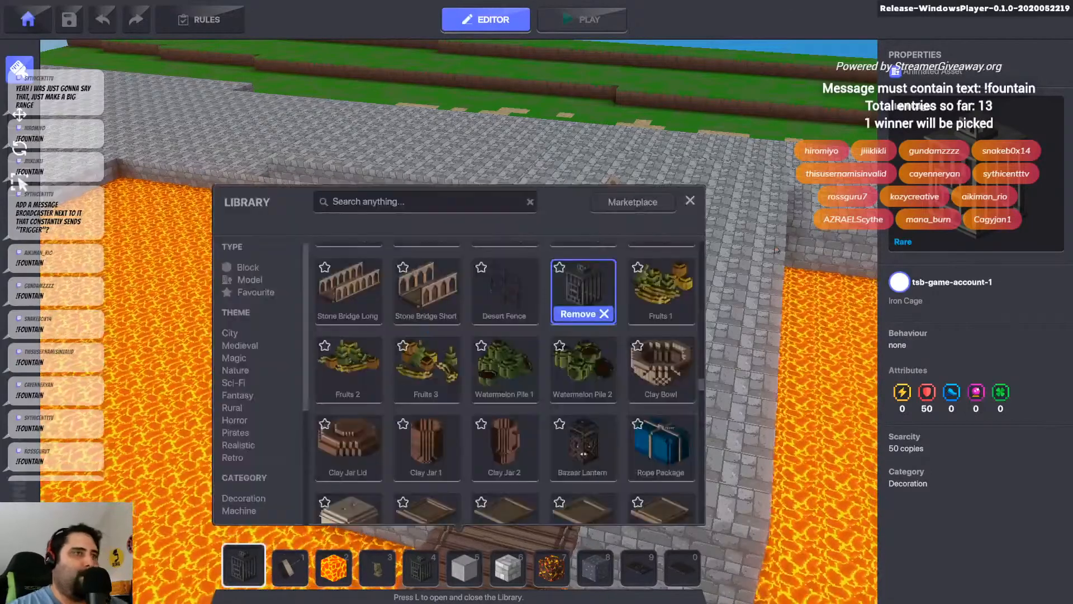
{"action": "scroll", "coordinate": [414, 447], "scroll_direction": "down", "scroll_amount": 10}
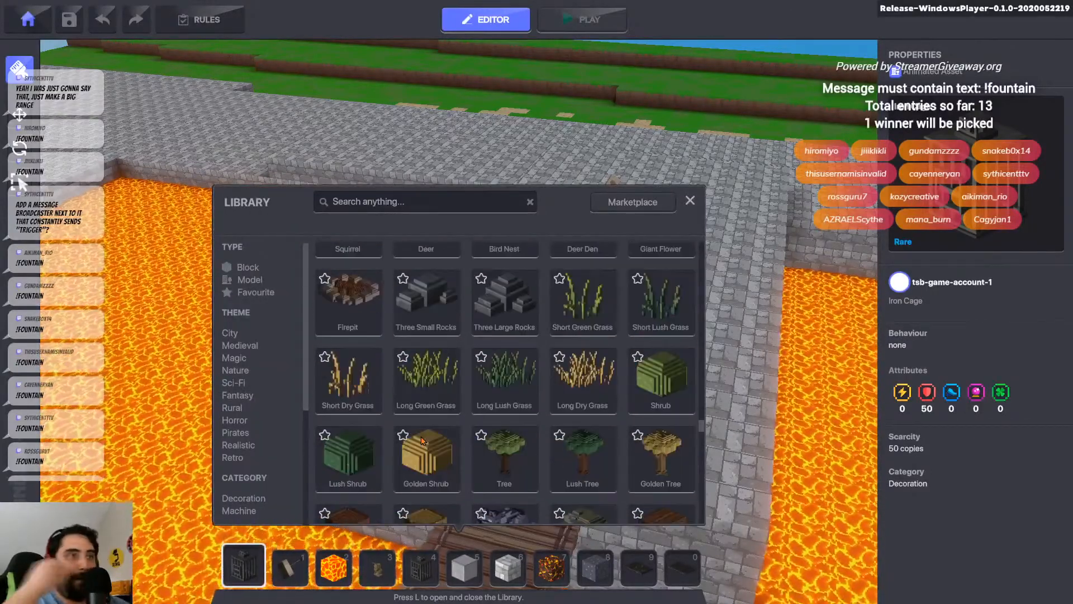
{"action": "scroll", "coordinate": [424, 458], "scroll_direction": "down", "scroll_amount": 3}
{"action": "scroll", "coordinate": [598, 386], "scroll_direction": "down", "scroll_amount": 5}
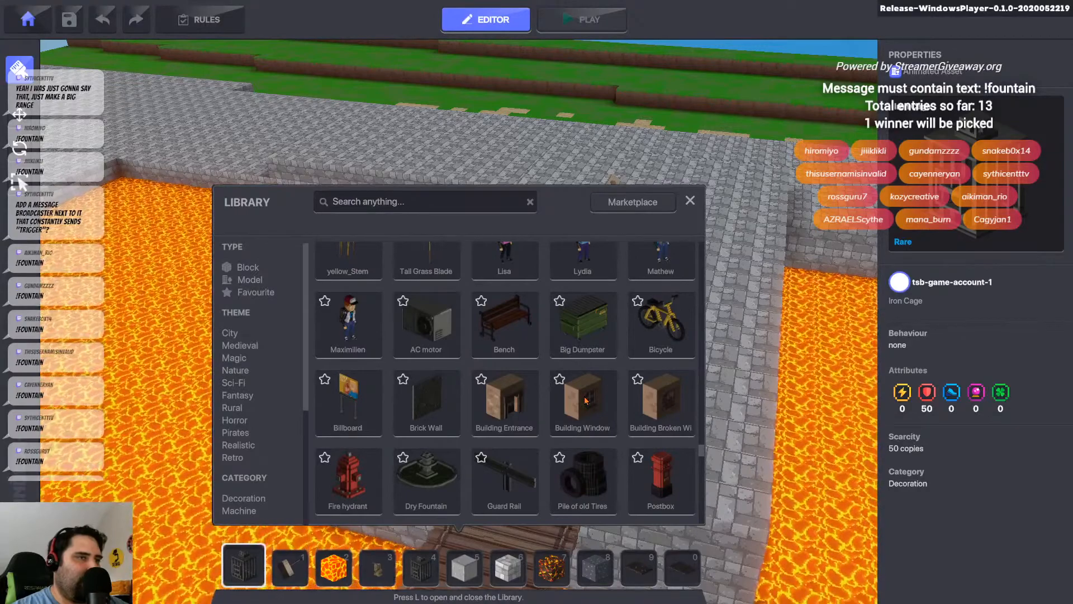
{"action": "left_click", "coordinate": [596, 420]}
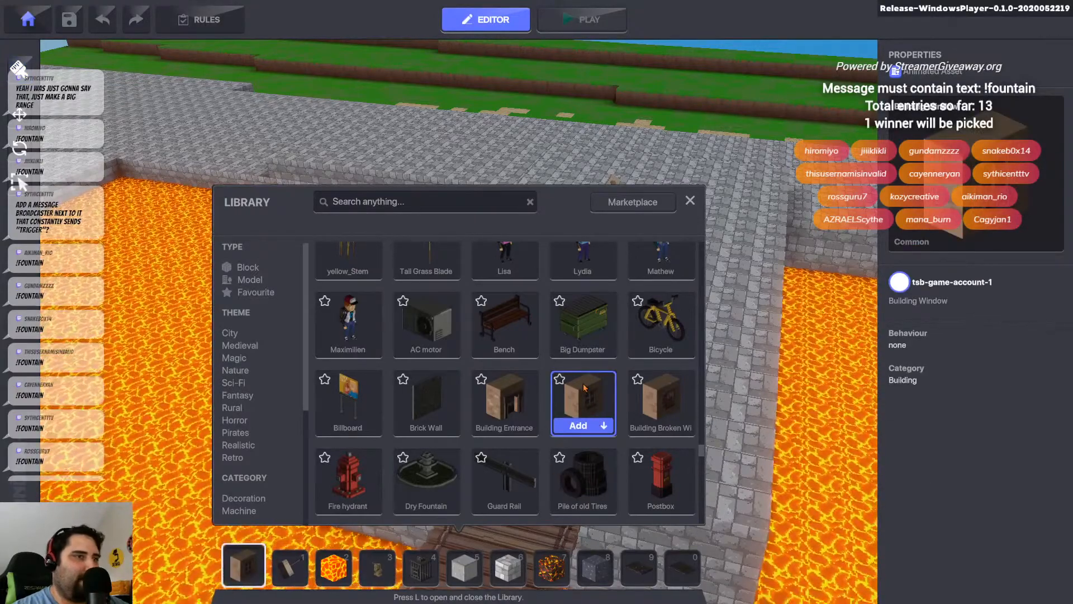
- Swap the Building Window for the Blue Trashbin from the Library and place one on the stone platform in front of the hammer
{"action": "left_click", "coordinate": [579, 426]}
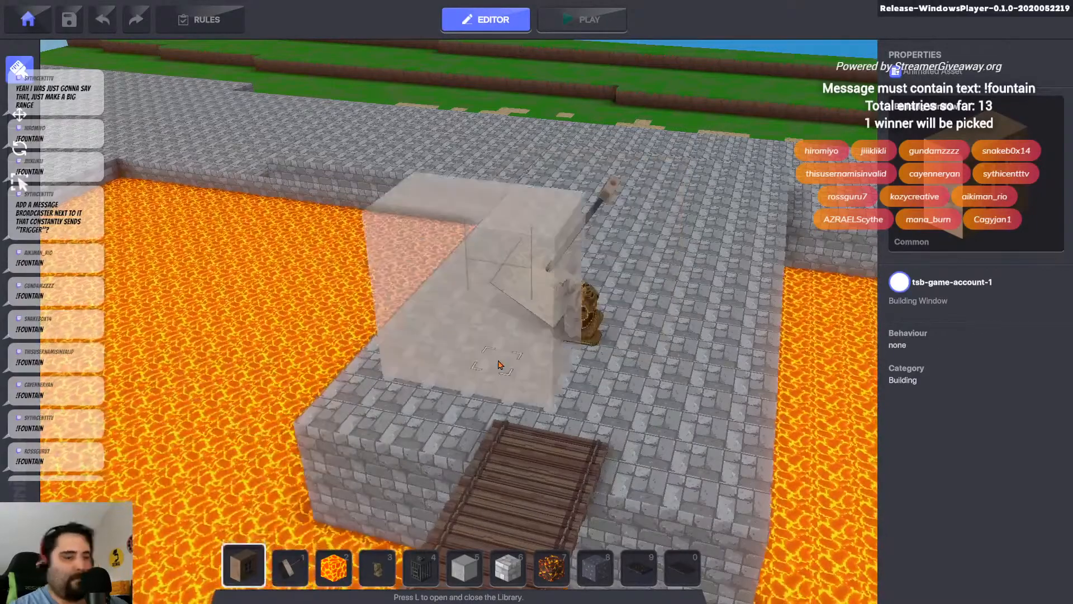
{"action": "key", "text": "l"}
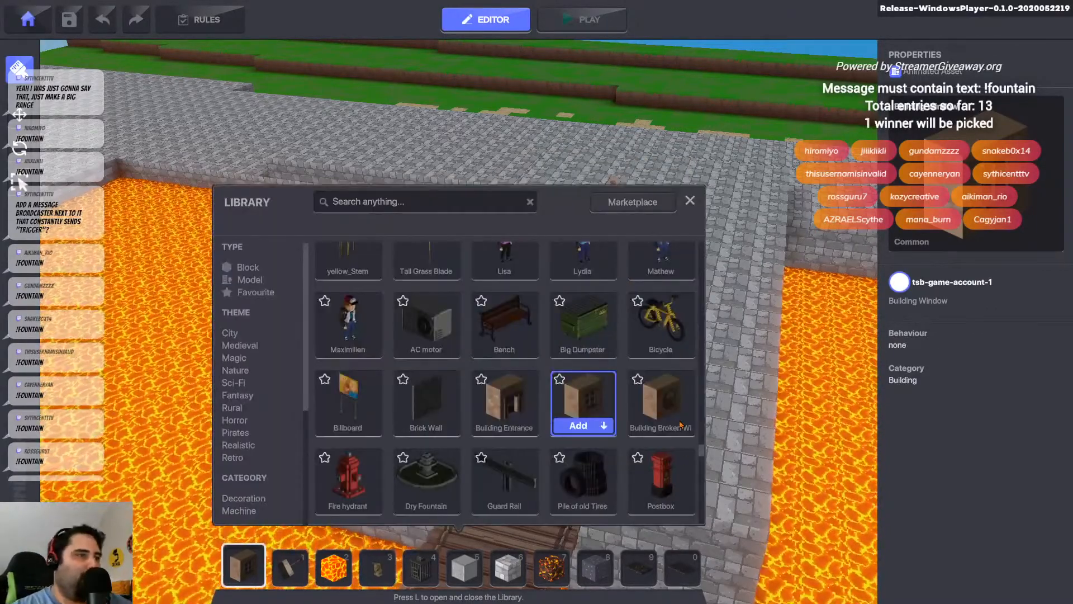
{"action": "scroll", "coordinate": [680, 425], "scroll_direction": "down", "scroll_amount": 5}
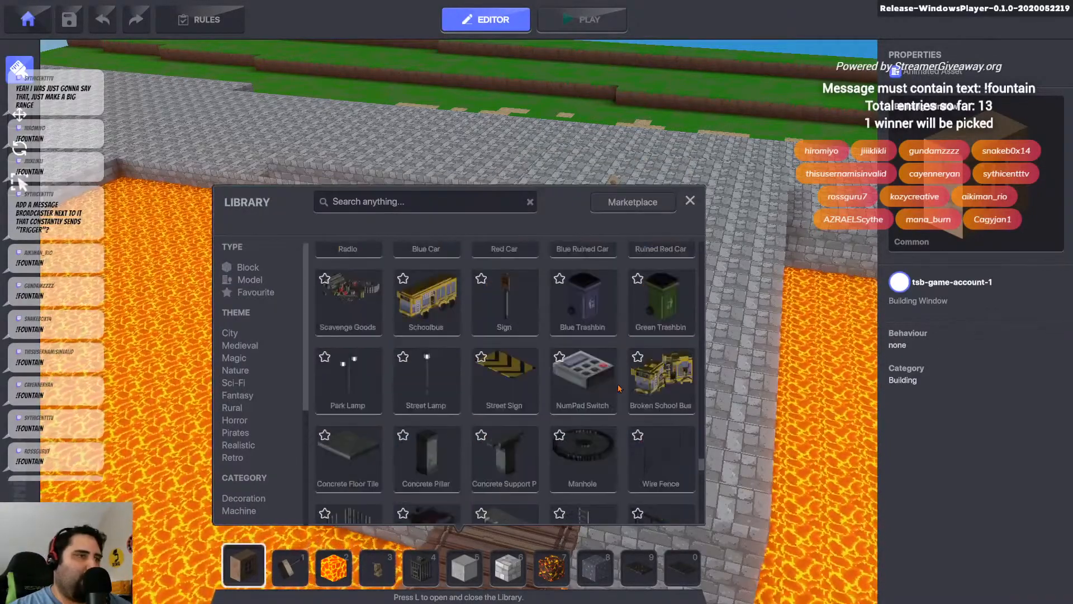
{"action": "scroll", "coordinate": [541, 384], "scroll_direction": "down", "scroll_amount": 3}
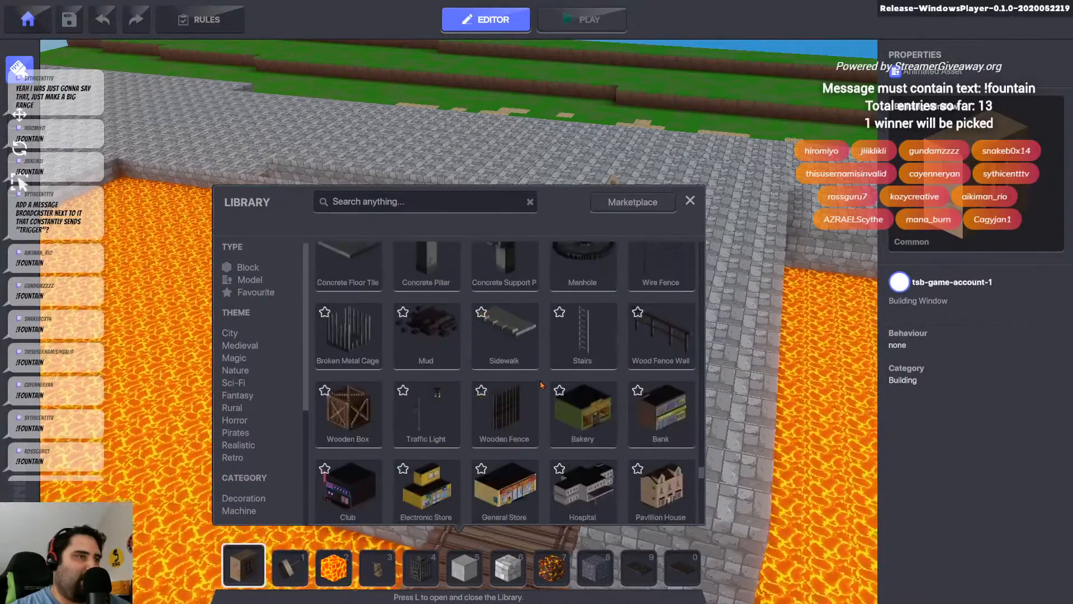
{"action": "scroll", "coordinate": [541, 385], "scroll_direction": "up", "scroll_amount": 3}
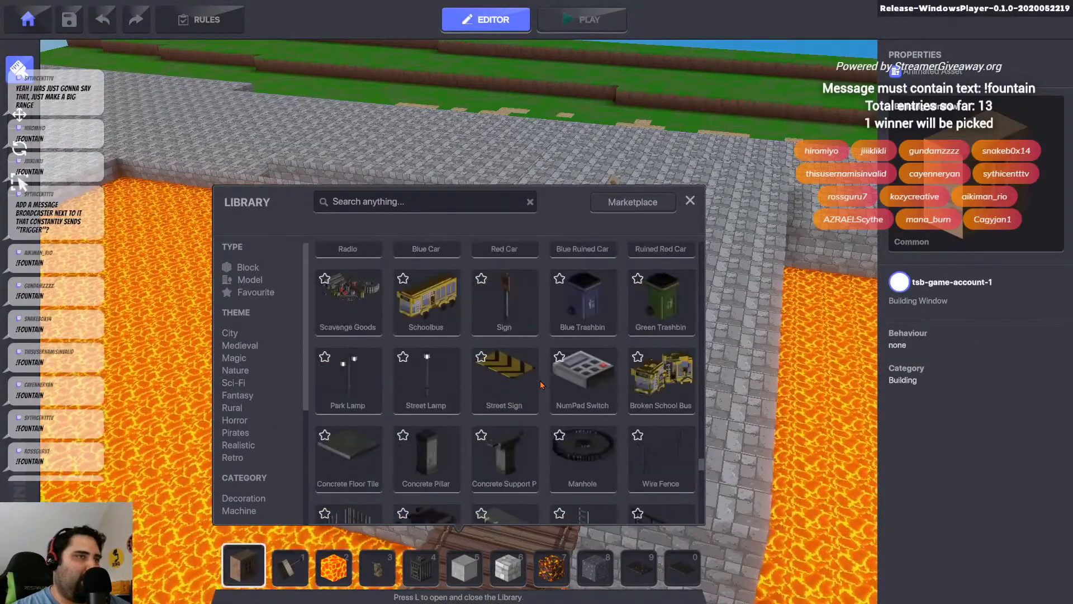
{"action": "left_click", "coordinate": [583, 294]}
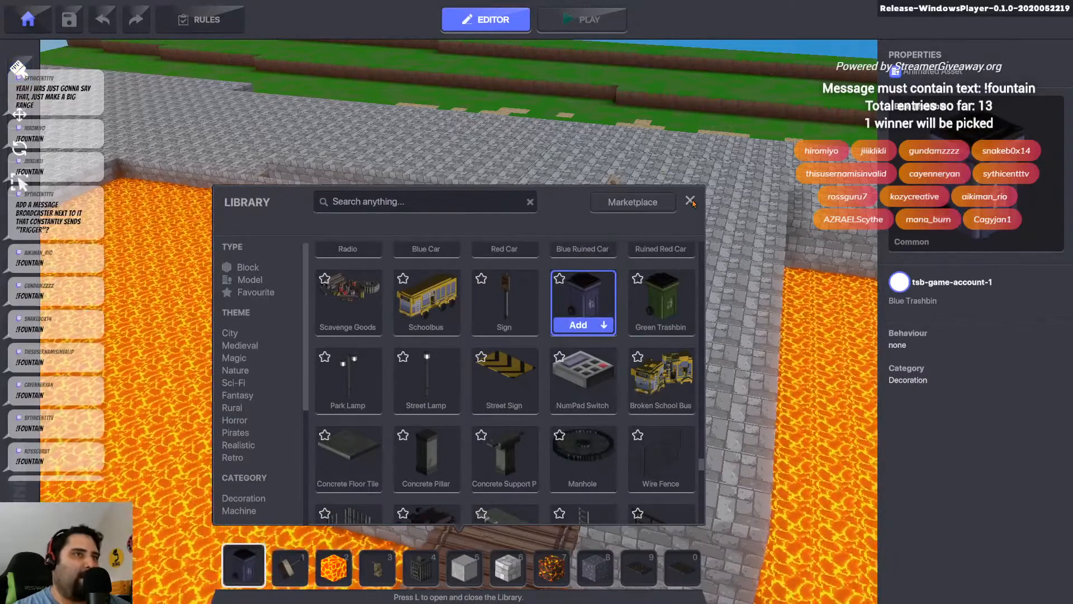
{"action": "left_click", "coordinate": [691, 200]}
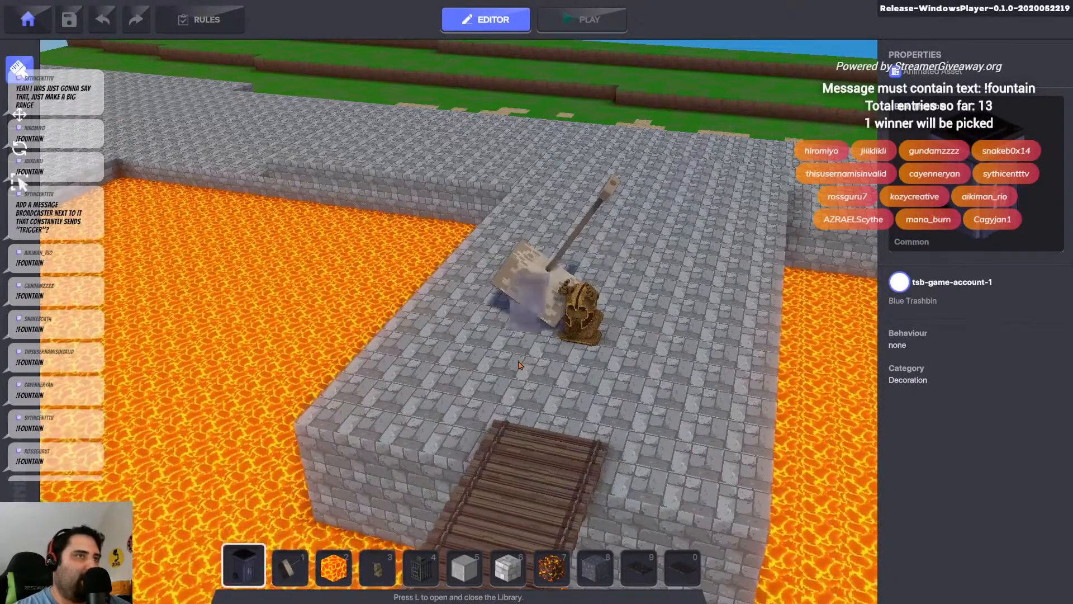
{"action": "left_click", "coordinate": [529, 397]}
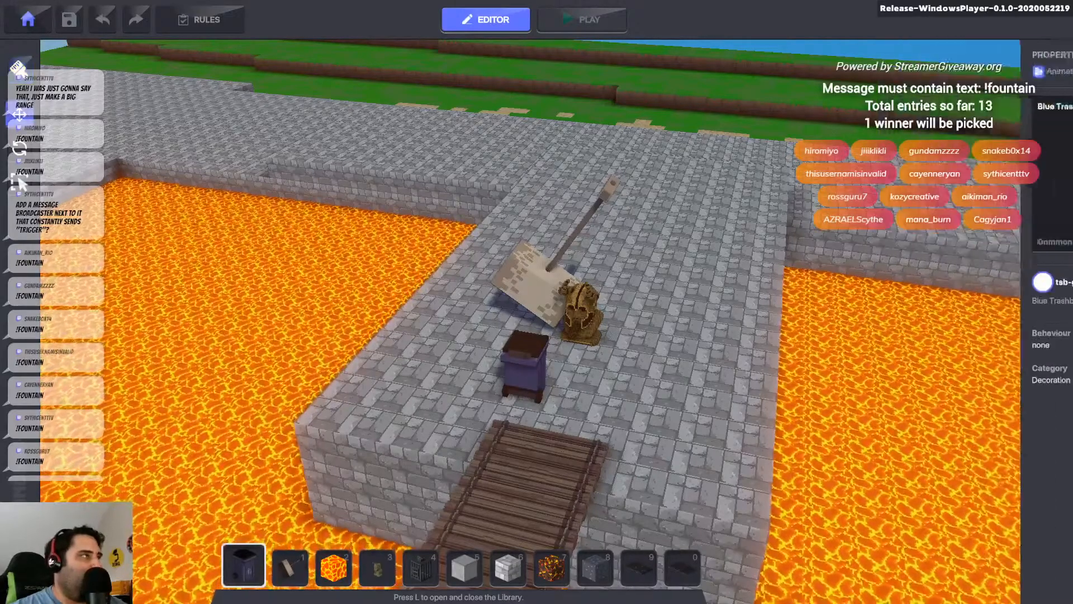
- Rotate the Blue Trashbin 90° about the Z axis so it lies on its side
{"action": "left_click", "coordinate": [524, 372]}
{"action": "scroll", "coordinate": [618, 388], "scroll_direction": "up", "scroll_amount": 5}
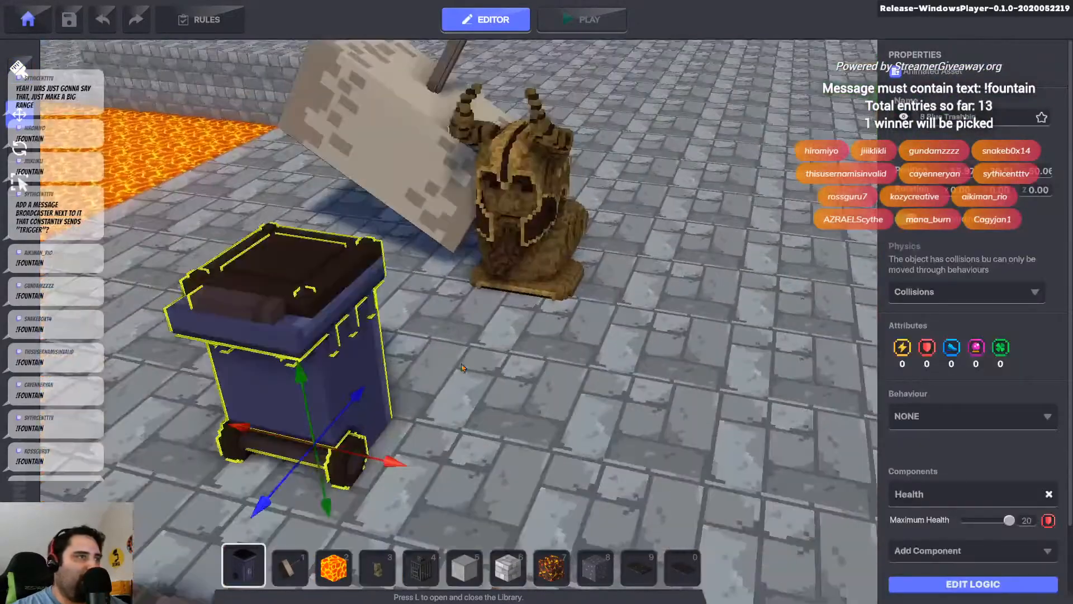
{"action": "key", "text": "e"}
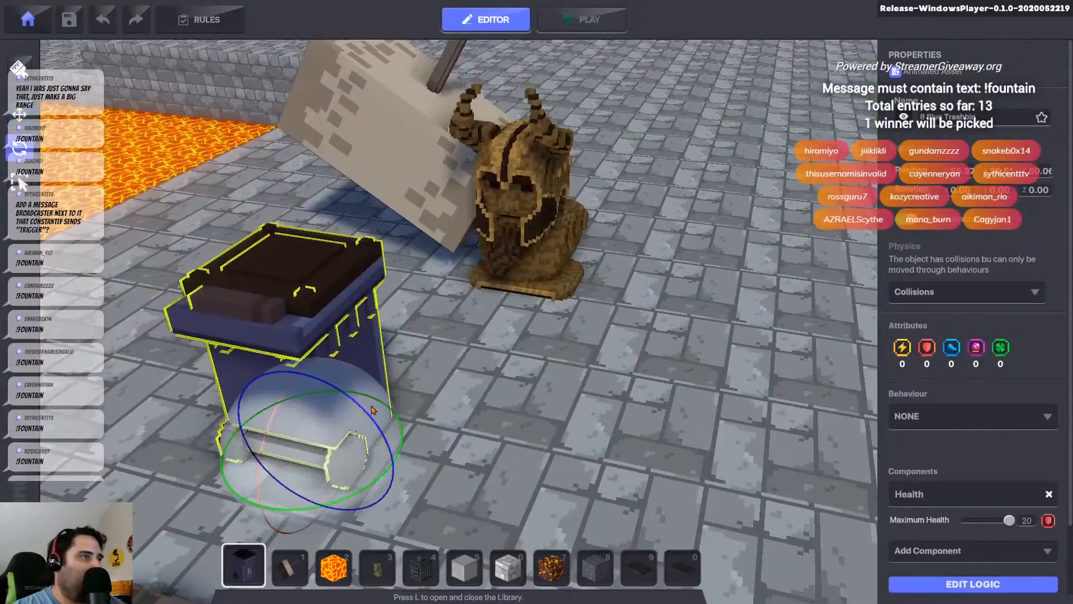
{"action": "left_click_drag", "start_coordinate": [373, 419], "coordinate": [184, 298]}
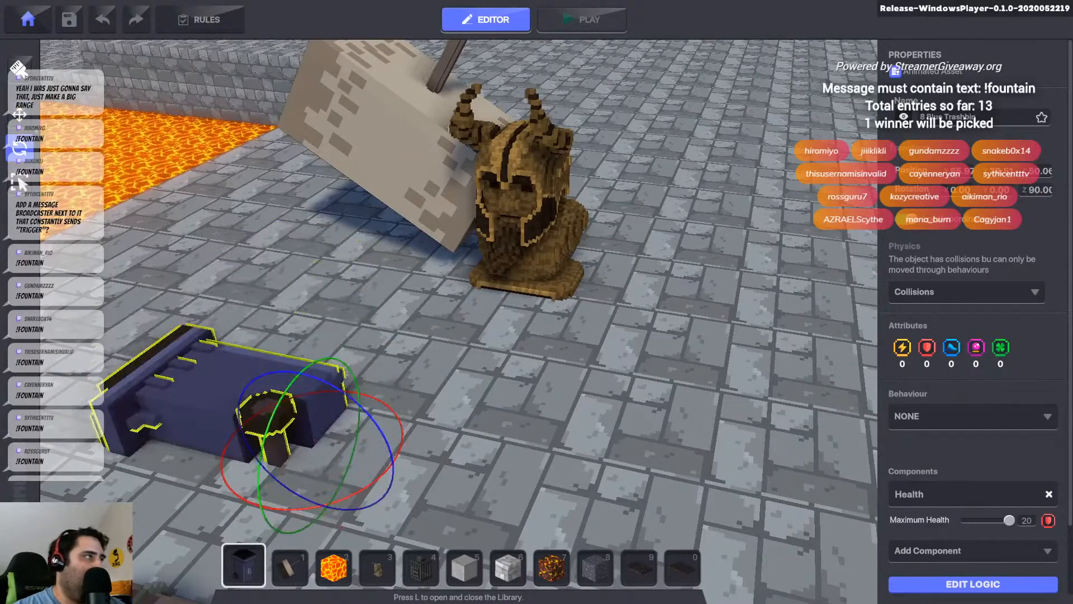
- Move the tipped-over Blue Trashbin across the platform, placing it between the bridge end and the Nordic Bust
{"action": "left_click", "coordinate": [24, 117]}
{"action": "left_click_drag", "start_coordinate": [315, 468], "coordinate": [566, 426]}
{"action": "left_click_drag", "start_coordinate": [584, 275], "coordinate": [586, 243]}
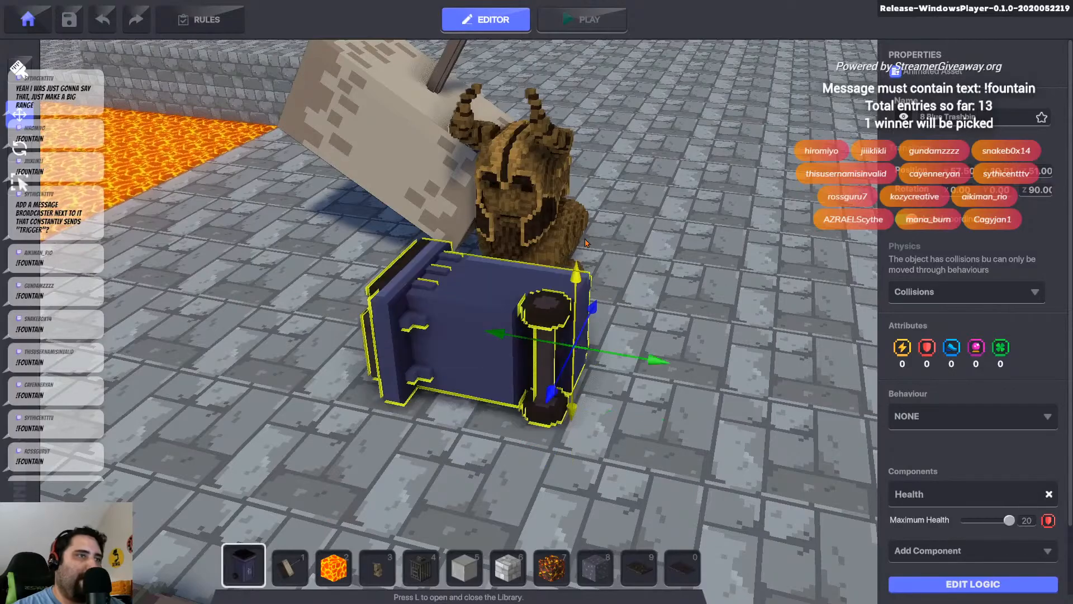
{"action": "right_click_drag", "start_coordinate": [693, 277], "coordinate": [545, 380]}
{"action": "left_click_drag", "start_coordinate": [543, 359], "coordinate": [498, 219]}
{"action": "scroll", "coordinate": [537, 378], "scroll_direction": "down", "scroll_amount": 5}
{"action": "scroll", "coordinate": [538, 380], "scroll_direction": "down", "scroll_amount": 2}
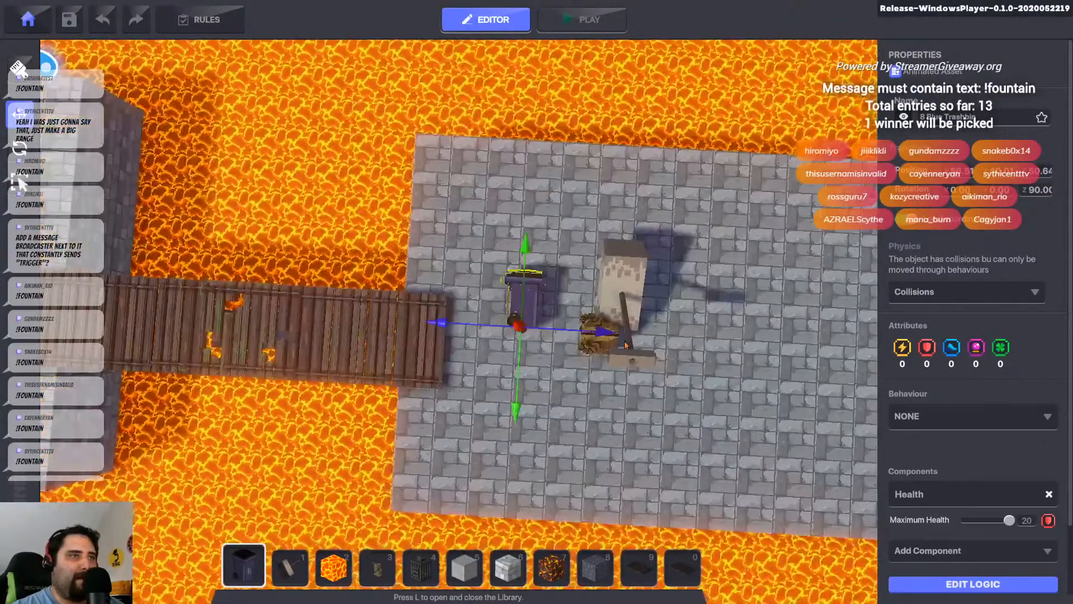
- Select the hammer trap, Nordic Bust and Blue Trashbin together and move them onto the damaged middle of the wooden bridge
{"action": "left_click", "coordinate": [602, 350]}
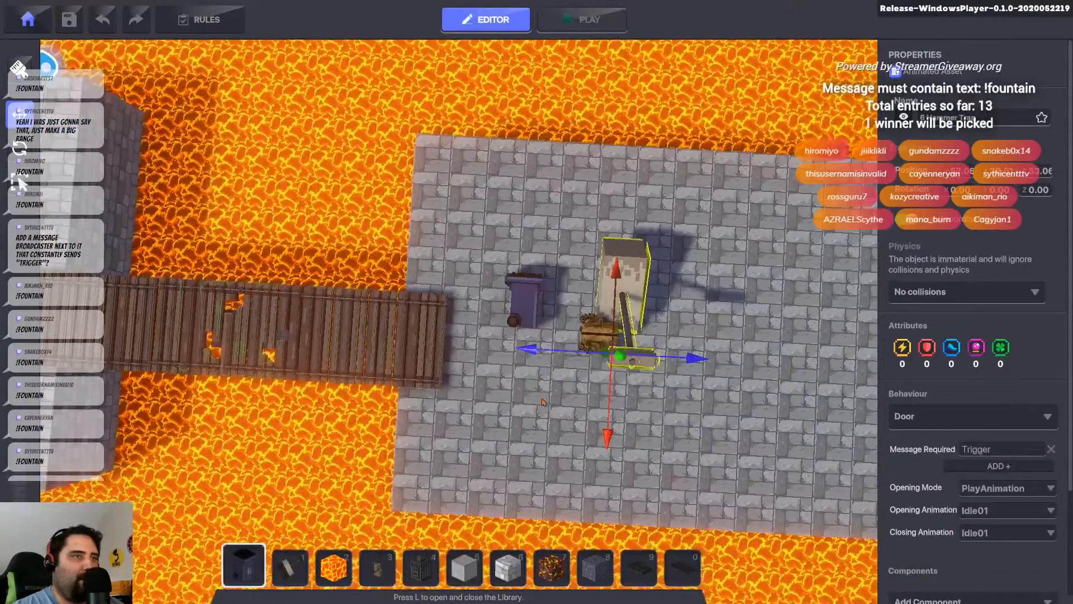
{"action": "left_click", "coordinate": [608, 343]}
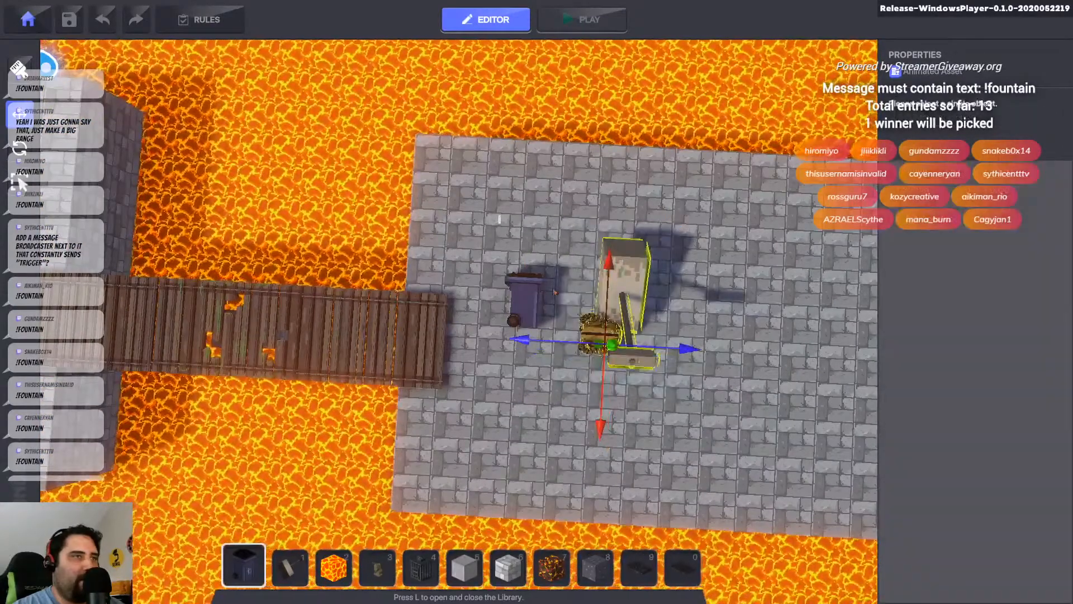
{"action": "left_click_drag", "start_coordinate": [499, 216], "coordinate": [687, 398]}
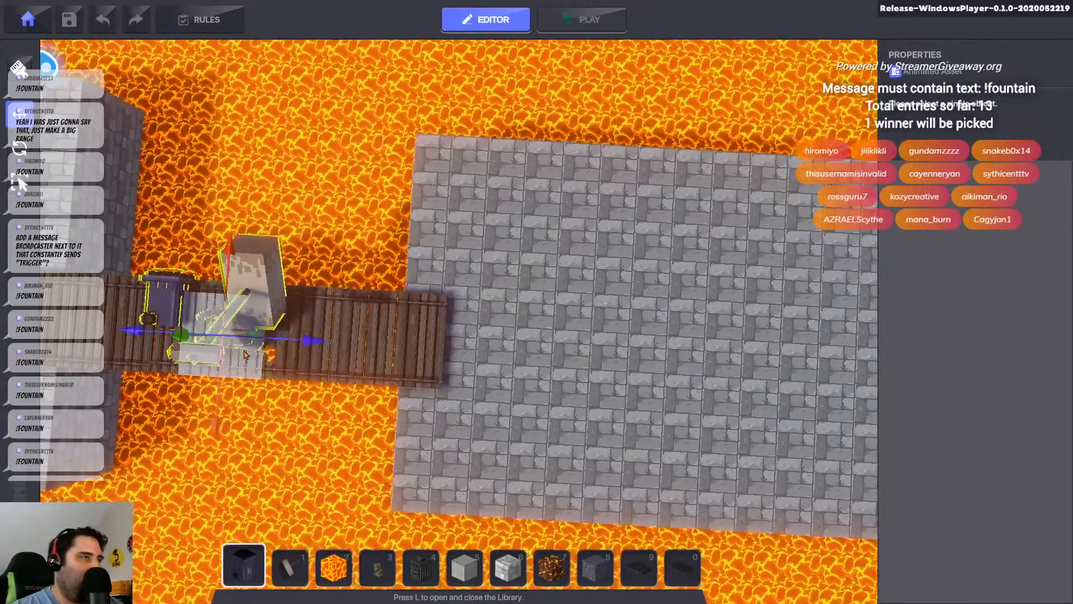
{"action": "key", "text": "f"}
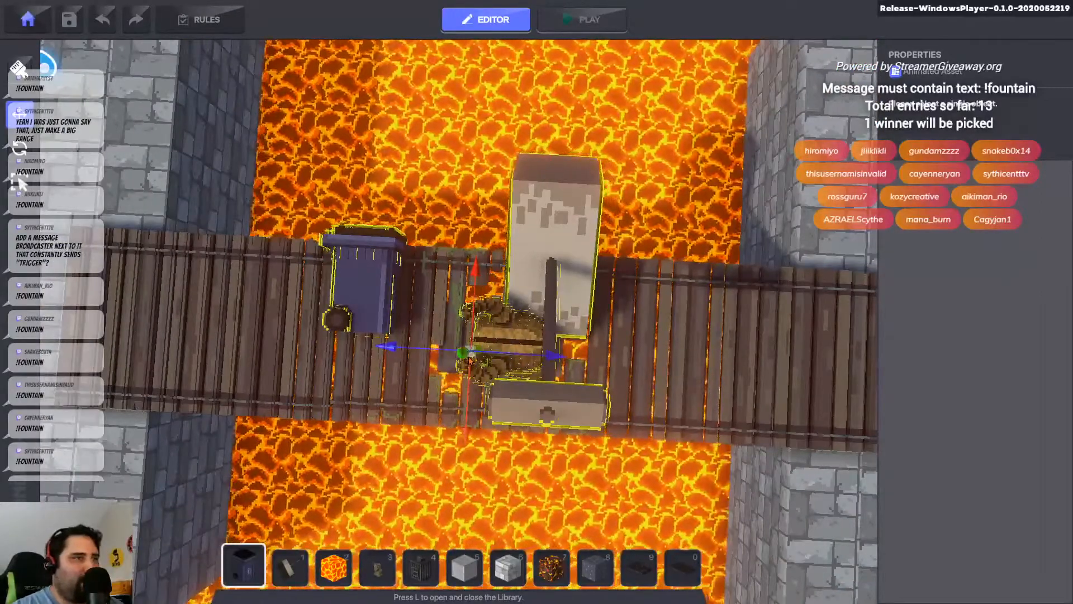
{"action": "left_click_drag", "start_coordinate": [469, 360], "coordinate": [443, 301]}
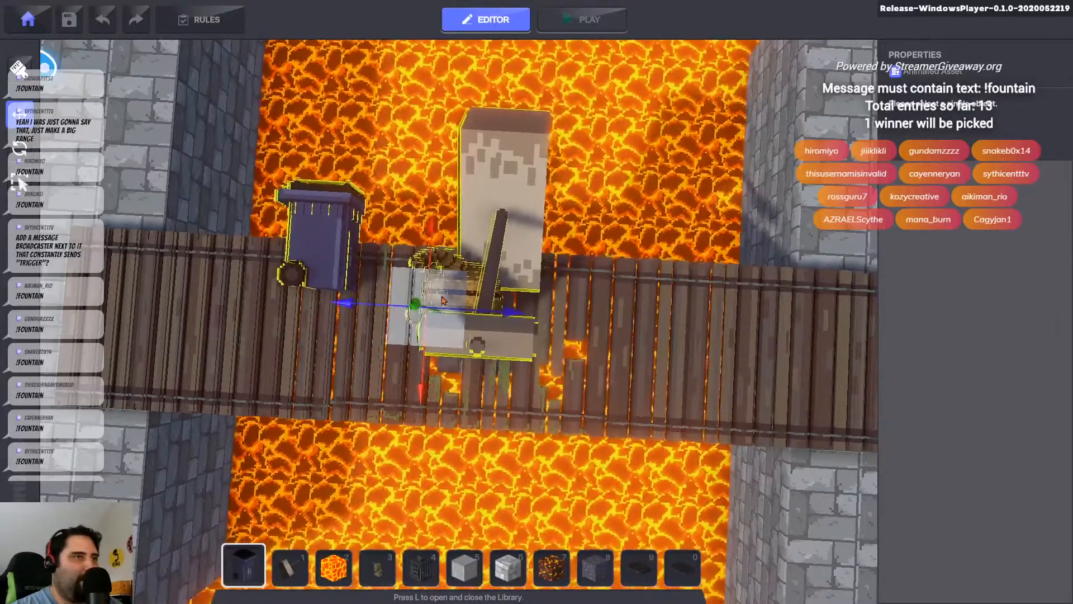
{"action": "middle_click_drag", "start_coordinate": [443, 300], "coordinate": [738, 272]}
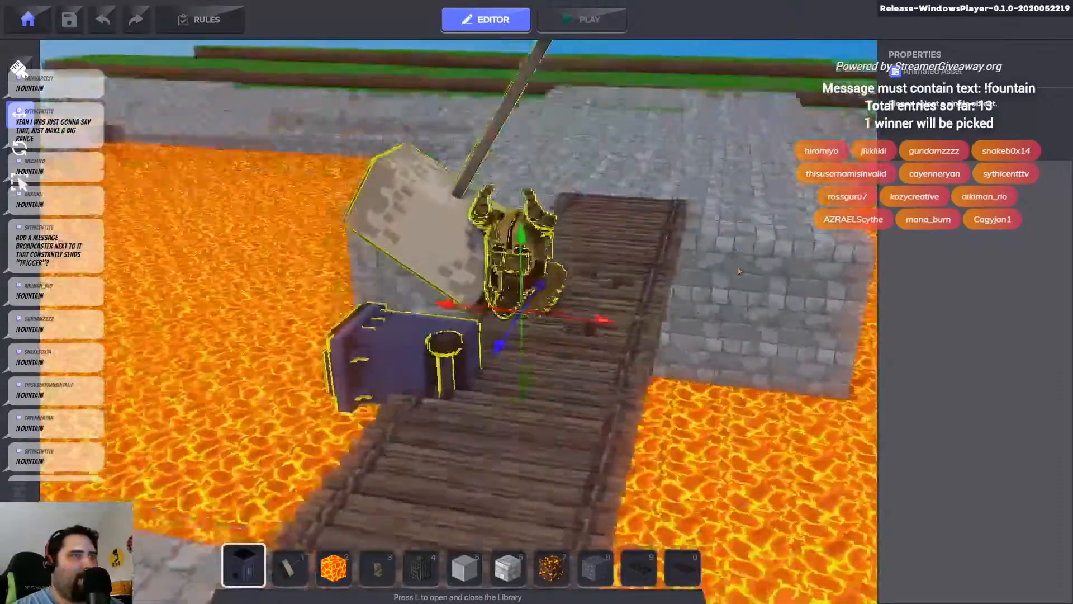
{"action": "right_click_drag", "start_coordinate": [738, 271], "coordinate": [693, 336]}
{"action": "scroll", "coordinate": [601, 344], "scroll_direction": "up", "scroll_amount": 4}
{"action": "scroll", "coordinate": [599, 344], "scroll_direction": "down", "scroll_amount": 3}
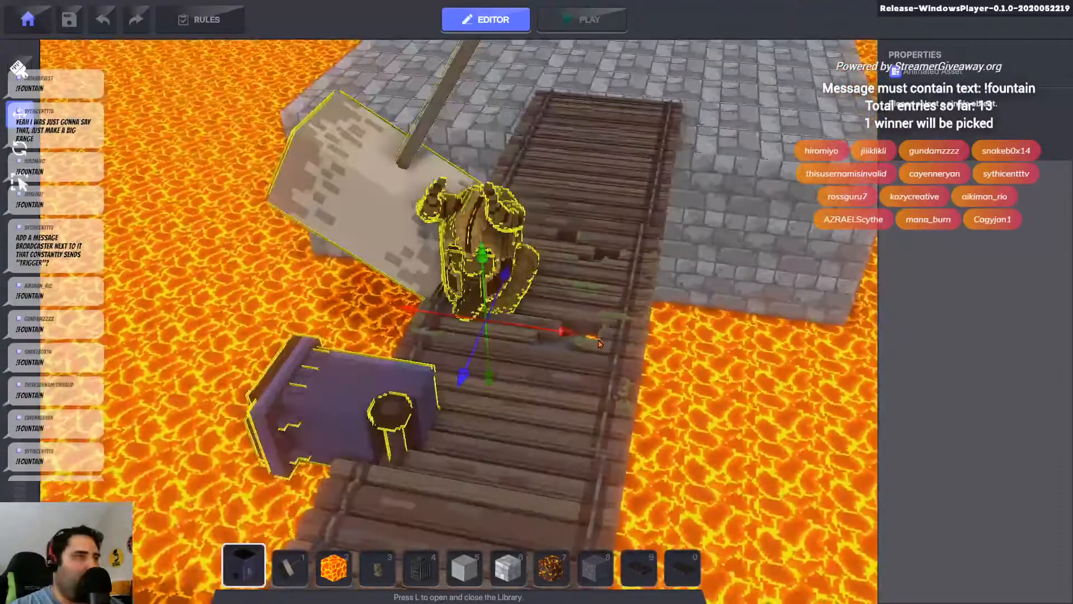
- Move the Blue Trashbin alone into the hammer head, shifting it sideways towards the bridge until the head mostly covers it
{"action": "left_click", "coordinate": [346, 408]}
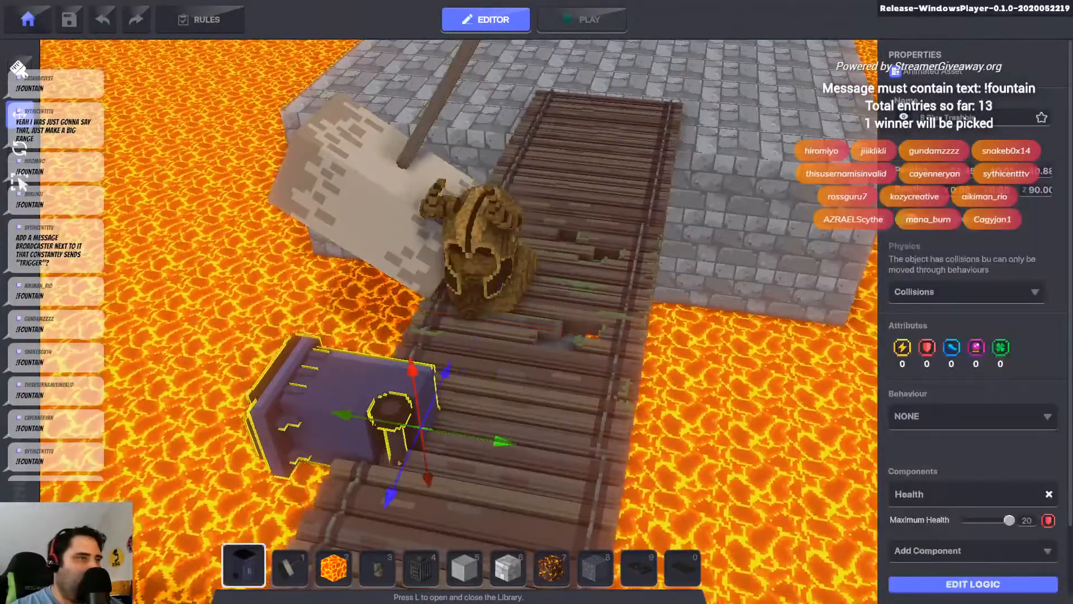
{"action": "right_click_drag", "start_coordinate": [335, 285], "coordinate": [450, 283]}
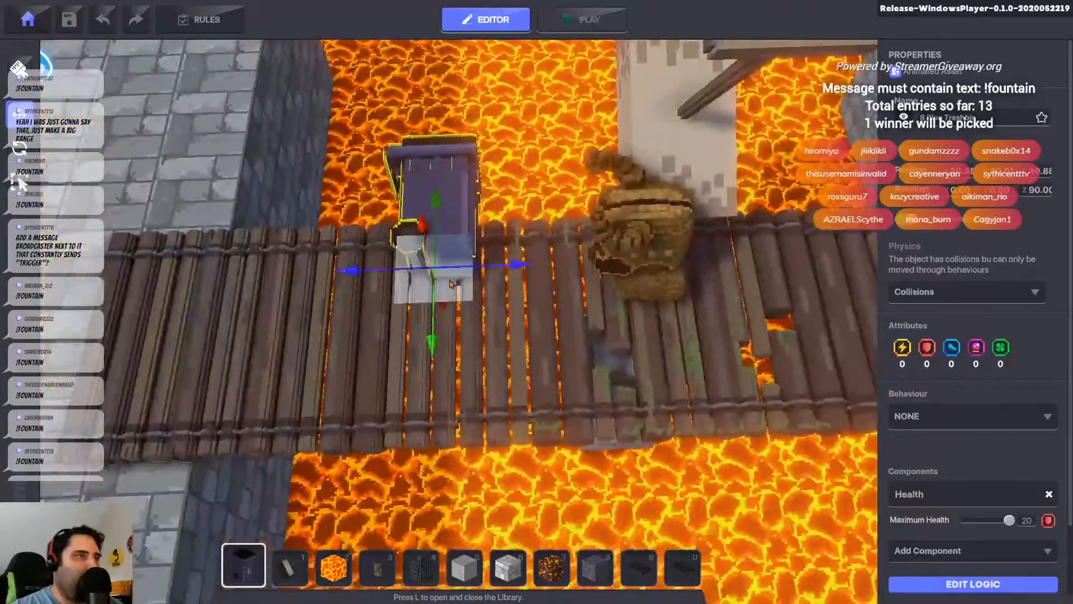
{"action": "left_click_drag", "start_coordinate": [450, 283], "coordinate": [671, 223]}
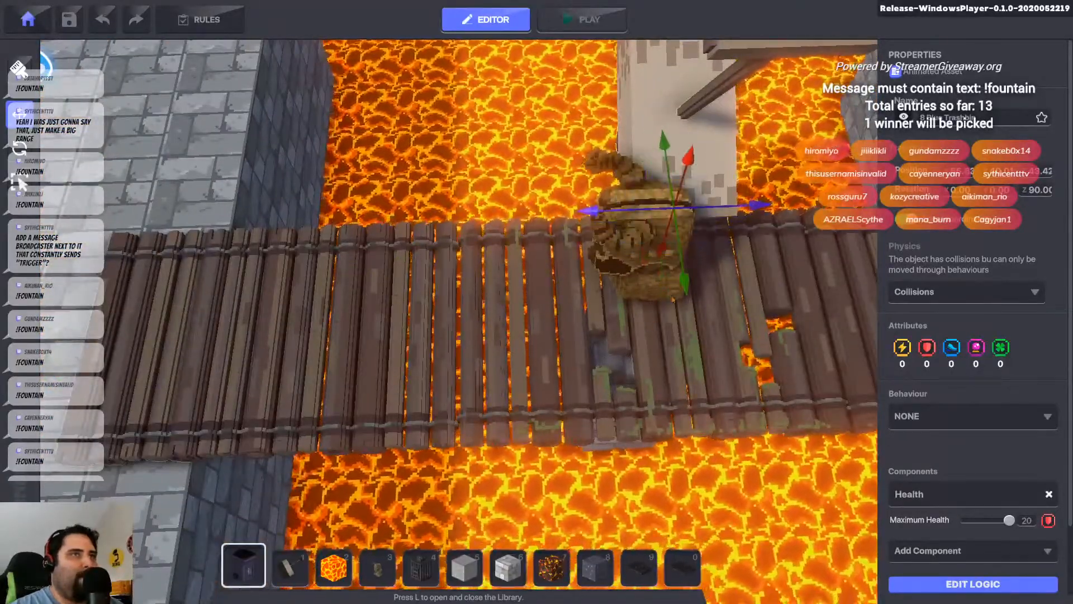
{"action": "right_click_drag", "start_coordinate": [673, 300], "coordinate": [426, 248]}
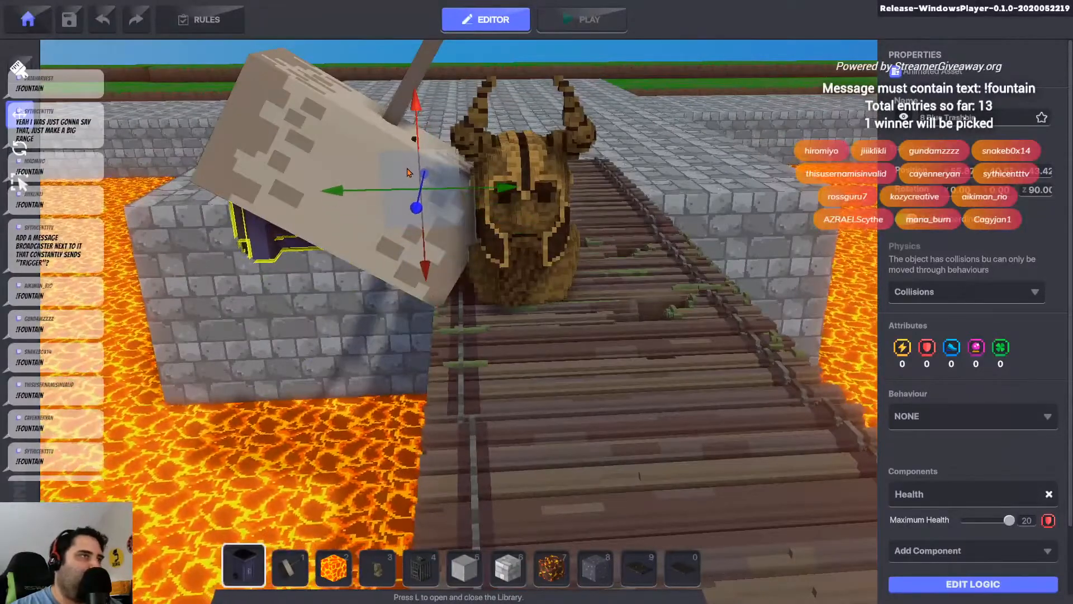
{"action": "left_click_drag", "start_coordinate": [502, 190], "coordinate": [550, 202]}
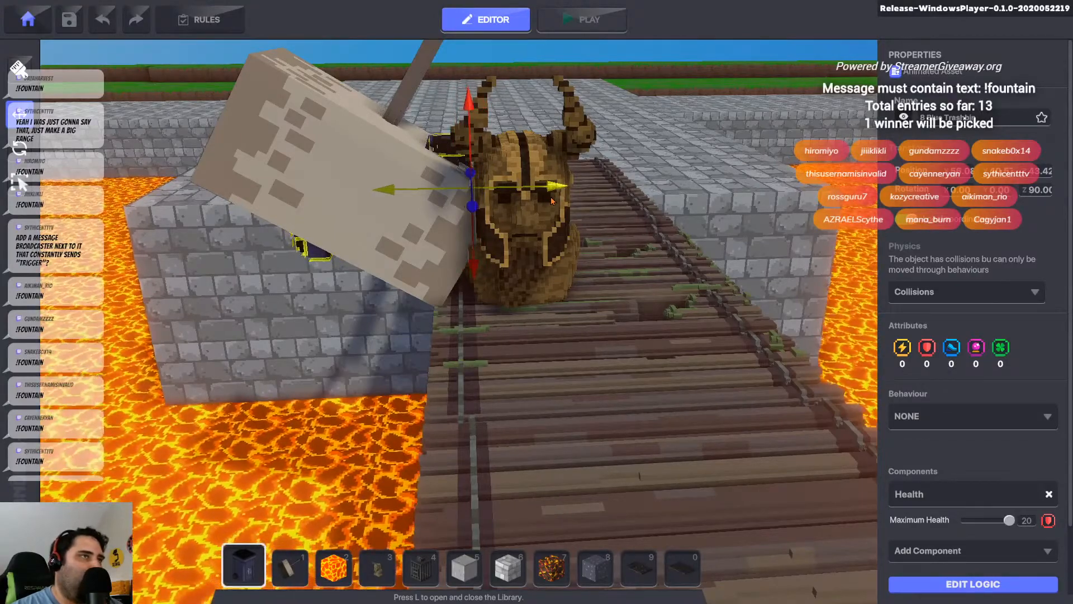
{"action": "scroll", "coordinate": [550, 201], "scroll_direction": "down", "scroll_amount": 3}
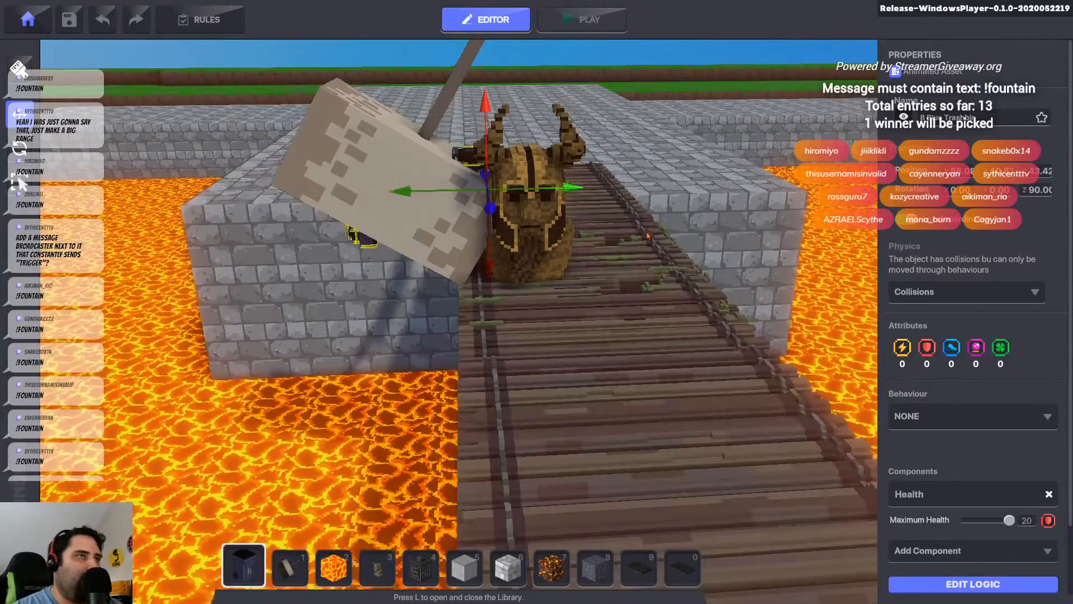
{"action": "middle_click_drag", "start_coordinate": [559, 196], "coordinate": [634, 248]}
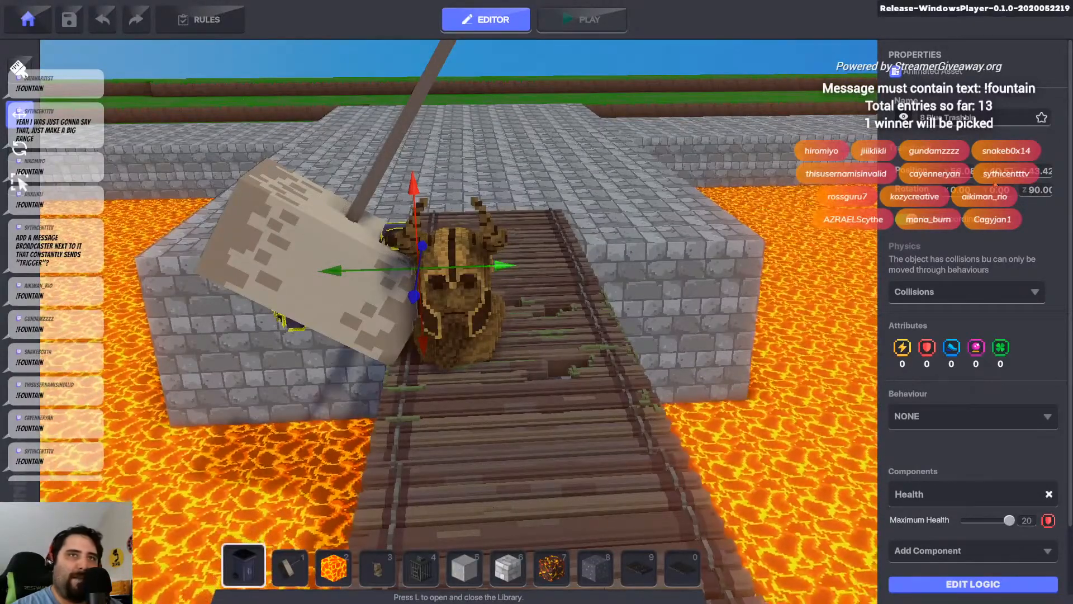
{"action": "left_click_drag", "start_coordinate": [505, 268], "coordinate": [501, 298]}
- Raise the Nordic Bust high above the bridge and reselect the Blue Trashbin to check its position in the hammer head
{"action": "left_click", "coordinate": [470, 316]}
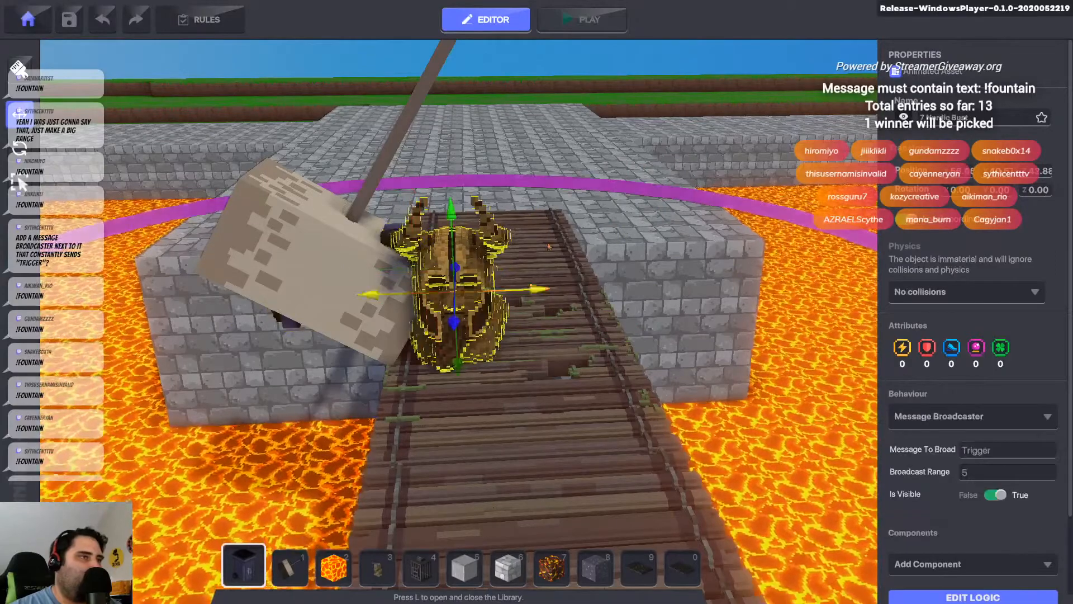
{"action": "left_click_drag", "start_coordinate": [453, 207], "coordinate": [482, 4]}
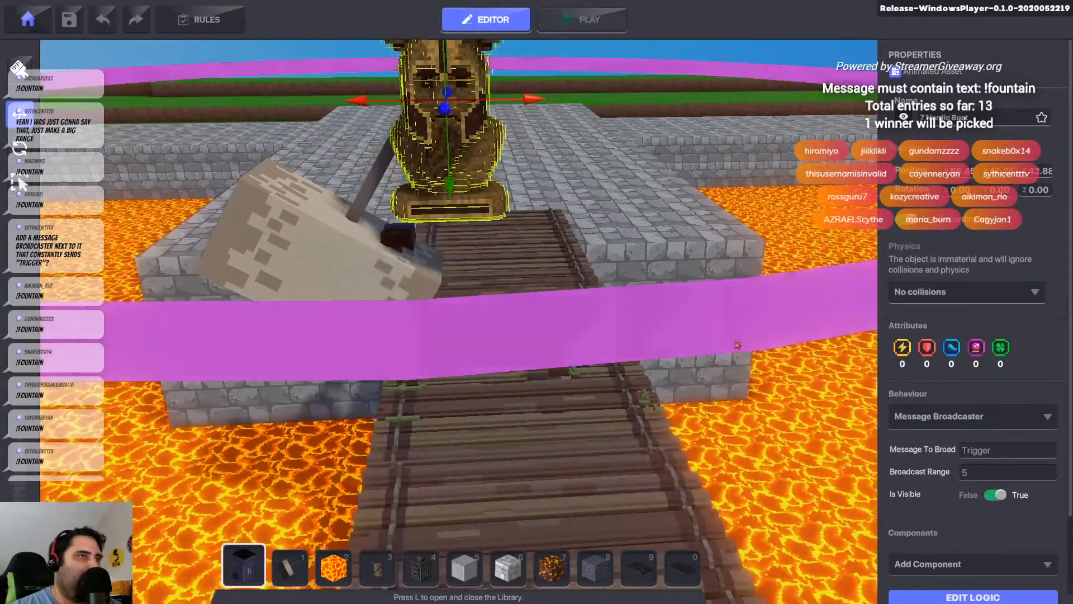
{"action": "left_click", "coordinate": [692, 319]}
{"action": "left_click", "coordinate": [392, 229]}
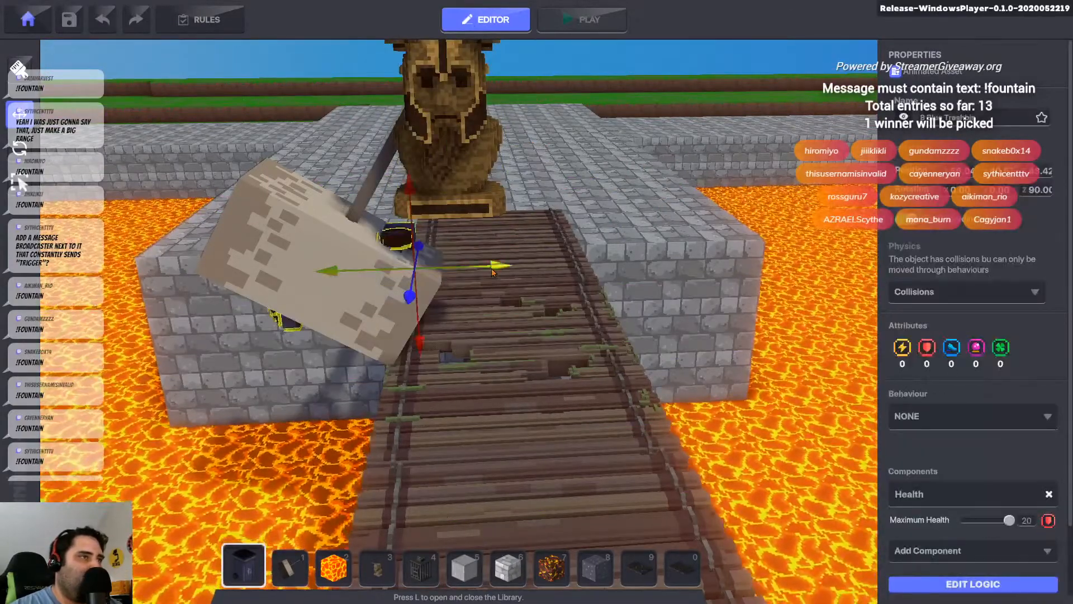
{"action": "scroll", "coordinate": [585, 336], "scroll_direction": "down", "scroll_amount": 3}
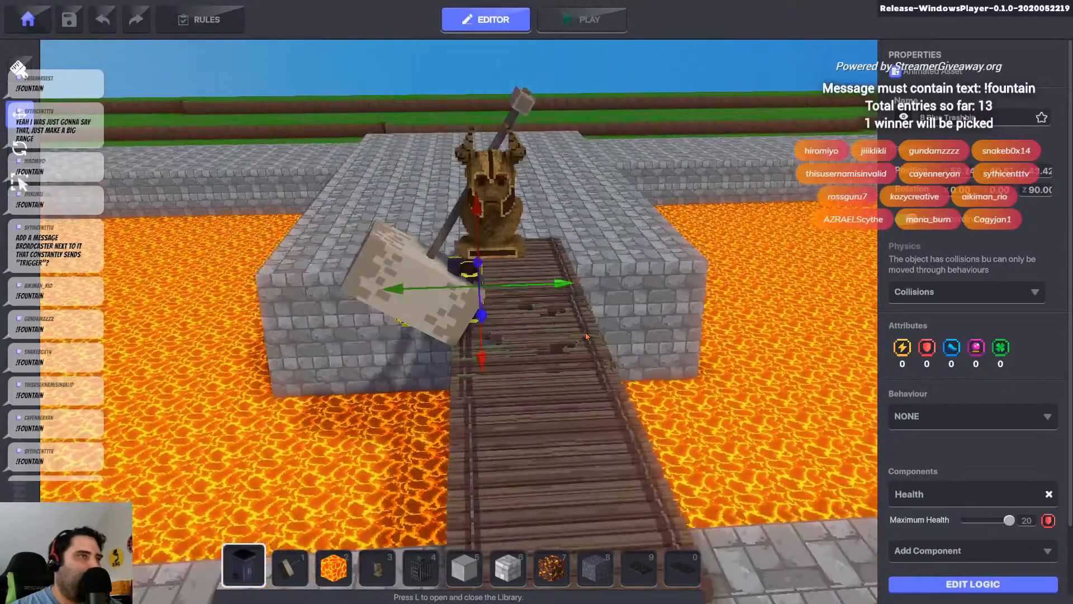
{"action": "right_click_drag", "start_coordinate": [586, 335], "coordinate": [578, 272]}
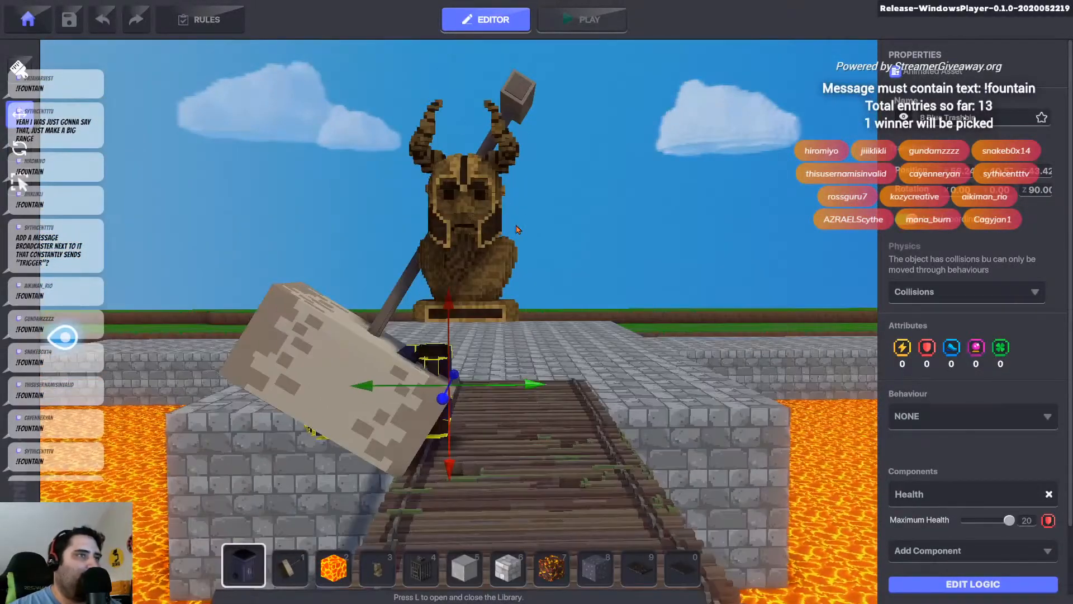
- Select the raised Nordic Bust and set its Message Broadcaster's Is Visible option to False
{"action": "left_click", "coordinate": [465, 120]}
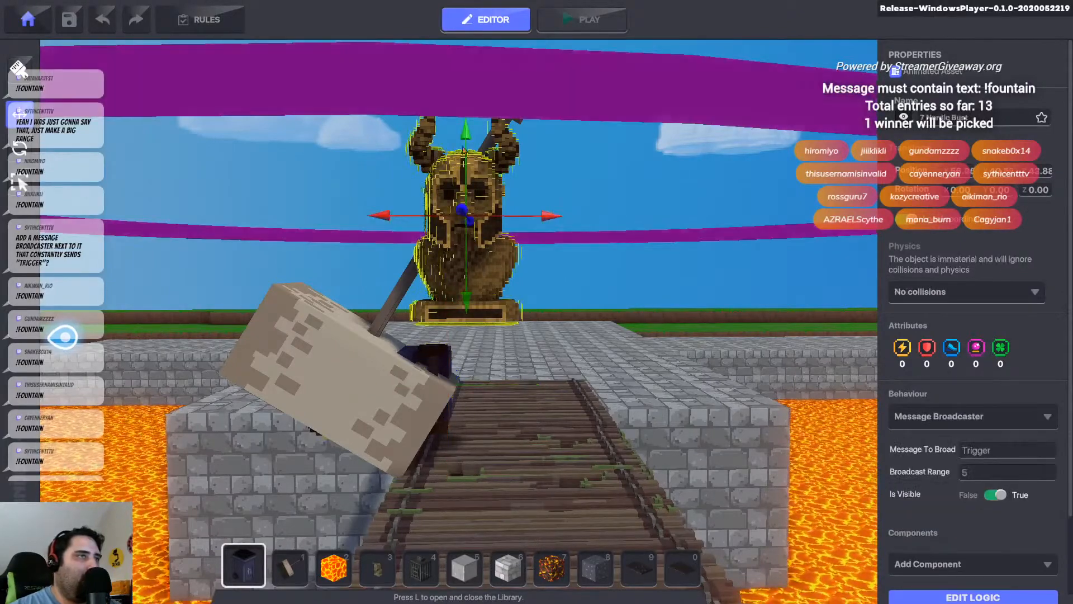
{"action": "left_click", "coordinate": [365, 334]}
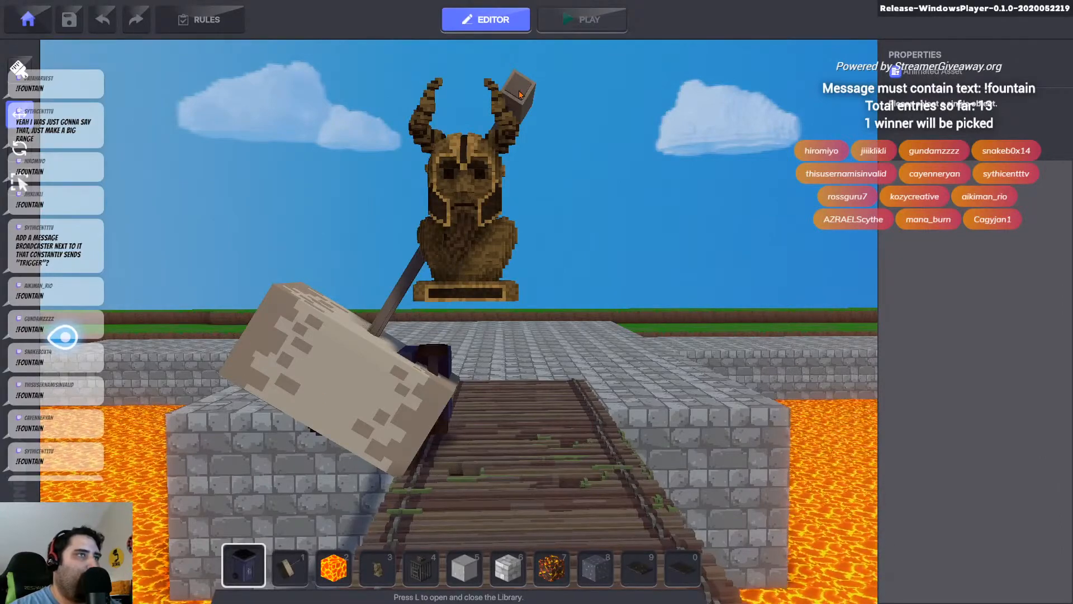
{"action": "left_click", "coordinate": [499, 144]}
{"action": "scroll", "coordinate": [596, 296], "scroll_direction": "down", "scroll_amount": 4}
{"action": "right_click_drag", "start_coordinate": [468, 280], "coordinate": [460, 353]}
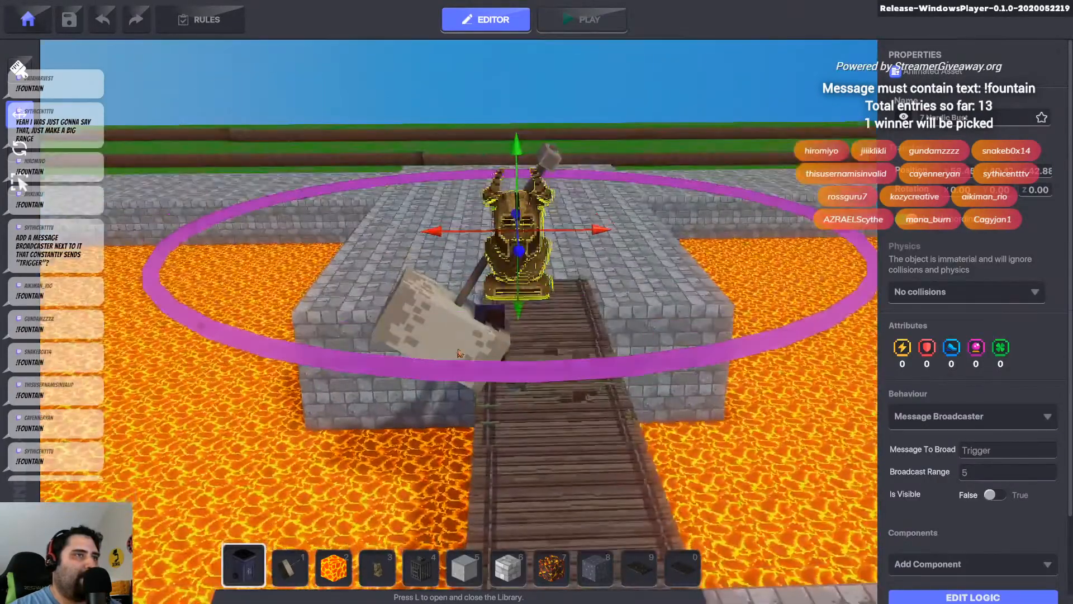
- Select the hammer trap at the wooden bridge and raise it so its head hangs higher above the planks
{"action": "left_click", "coordinate": [457, 354]}
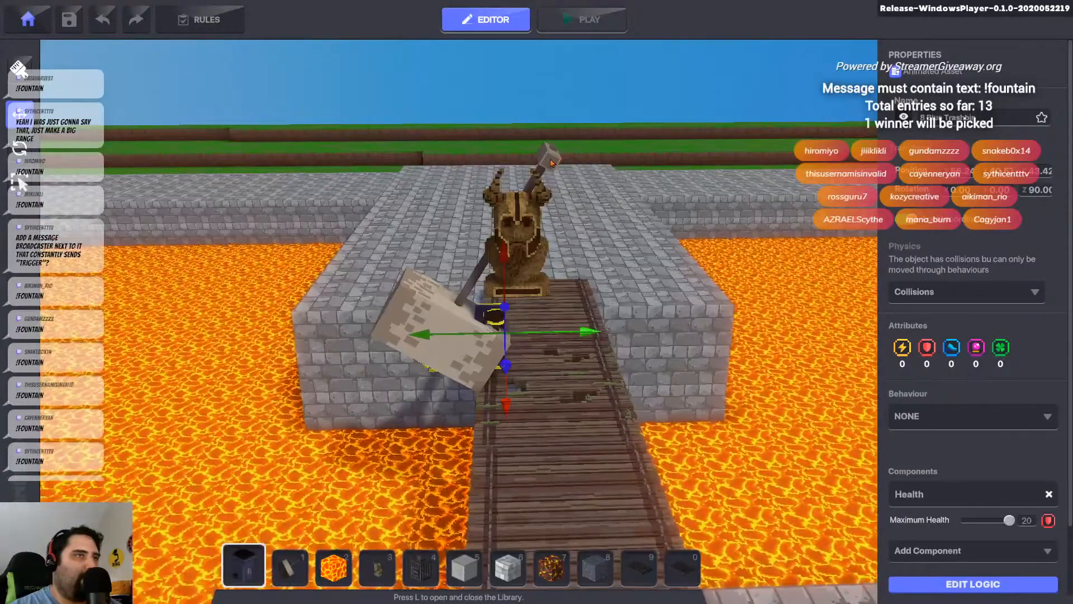
{"action": "left_click", "coordinate": [551, 162]}
{"action": "right_click_drag", "start_coordinate": [551, 162], "coordinate": [641, 261]}
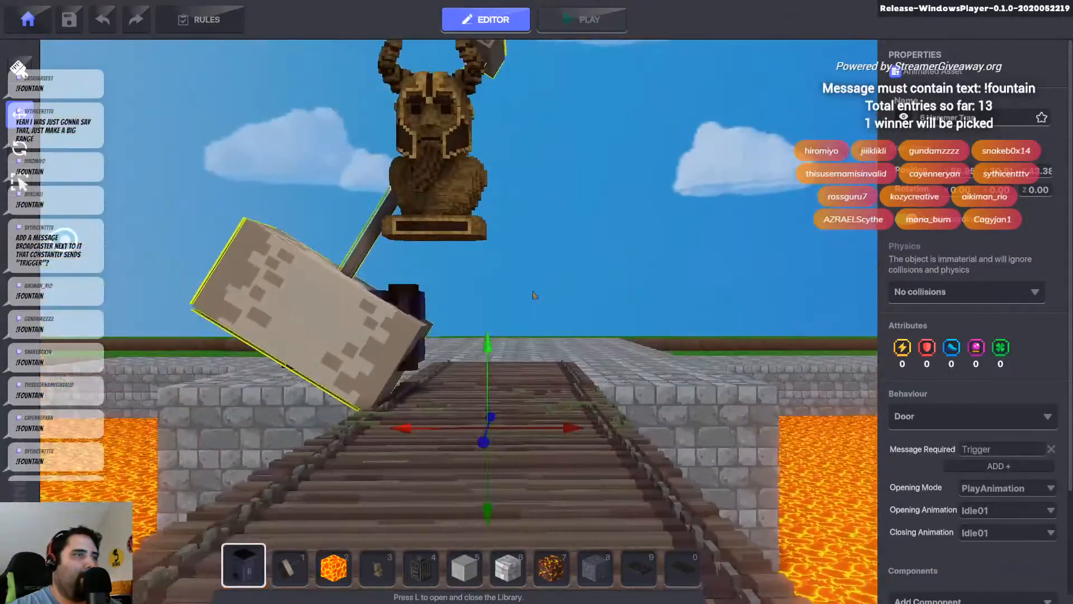
{"action": "left_click_drag", "start_coordinate": [493, 341], "coordinate": [492, 274]}
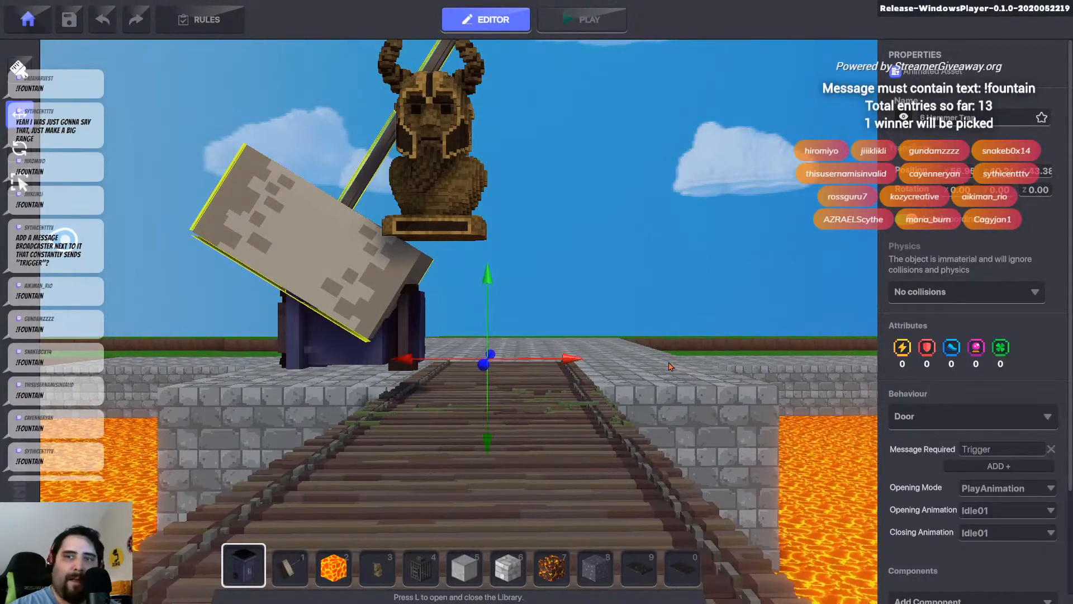
{"action": "scroll", "coordinate": [679, 332], "scroll_direction": "down", "scroll_amount": 3}
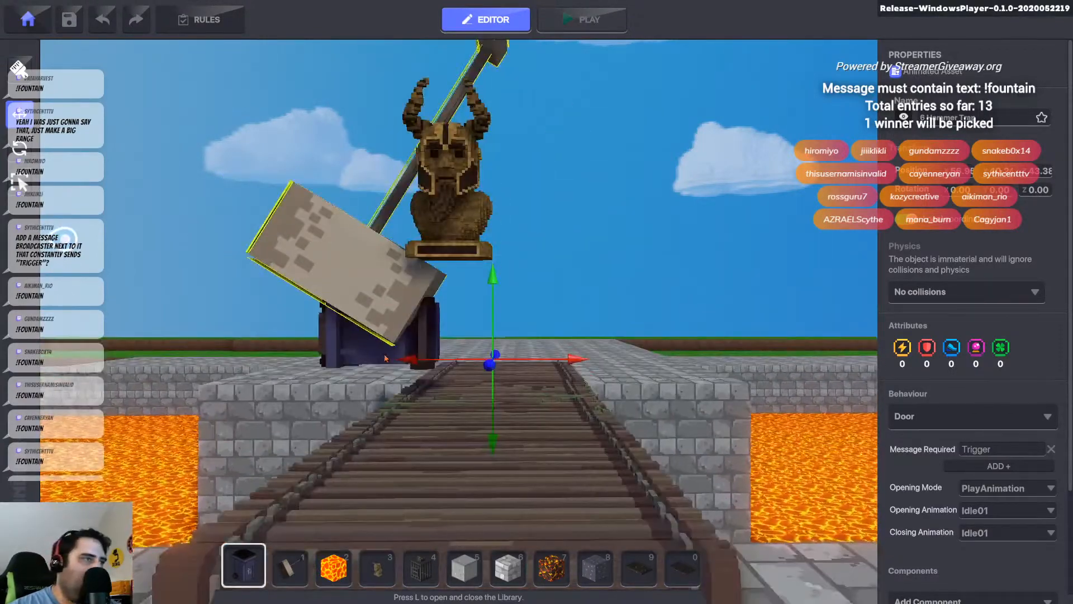
- Raise the Blue Trashbin to bring it back up to the level of the lifted hammer head, and deselect it
{"action": "left_click", "coordinate": [384, 358]}
{"action": "left_click_drag", "start_coordinate": [446, 380], "coordinate": [446, 328]}
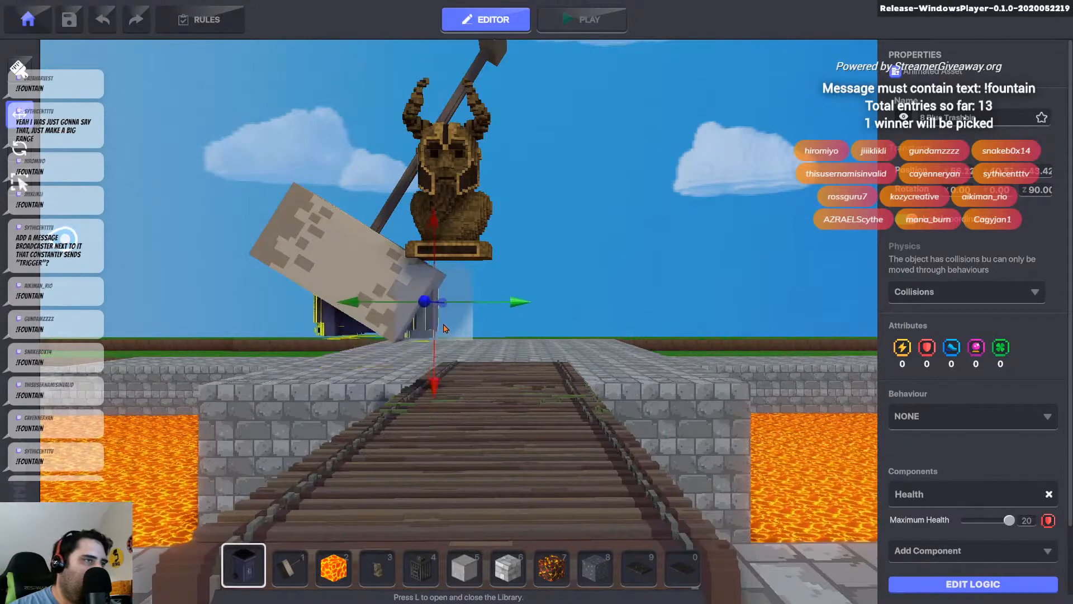
{"action": "scroll", "coordinate": [503, 331], "scroll_direction": "up", "scroll_amount": 3}
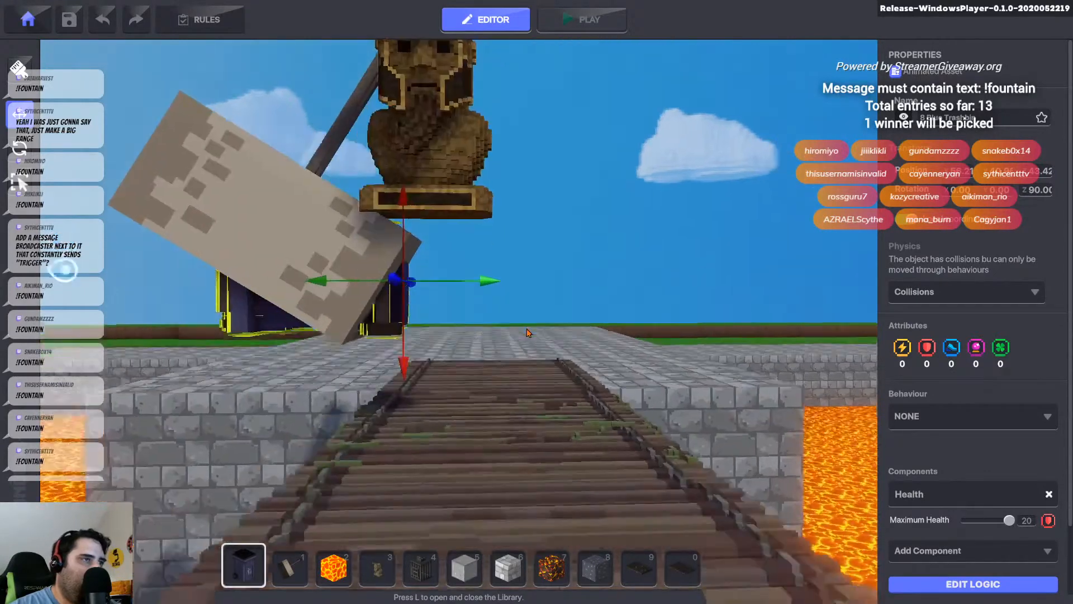
{"action": "left_click", "coordinate": [418, 229]}
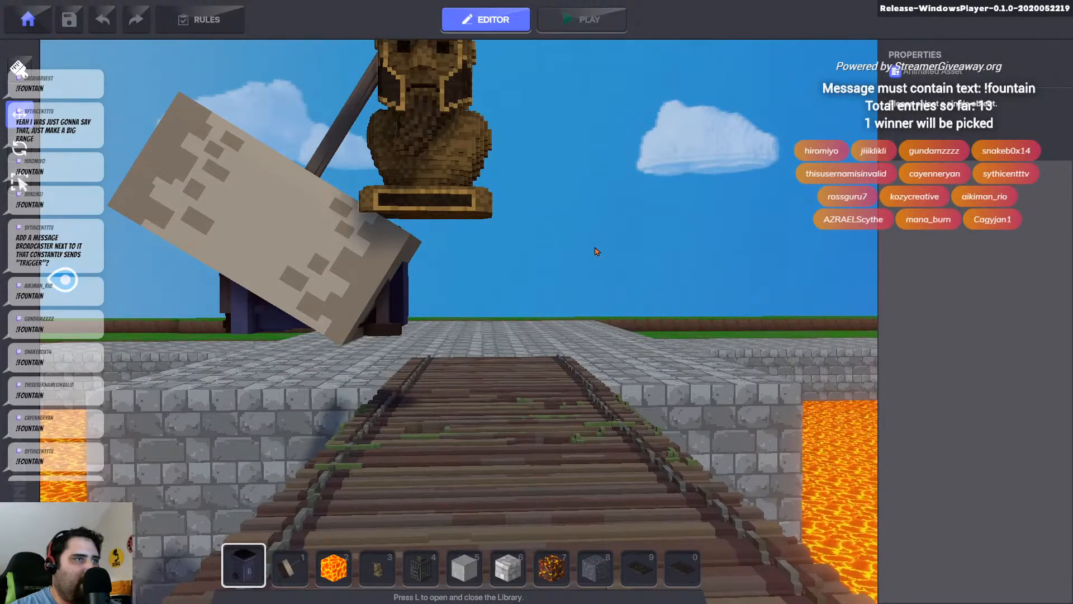
- Slide the Blue Trashbin across the bridge along the hammer's swing path and back behind the hammer head
{"action": "left_click", "coordinate": [229, 322]}
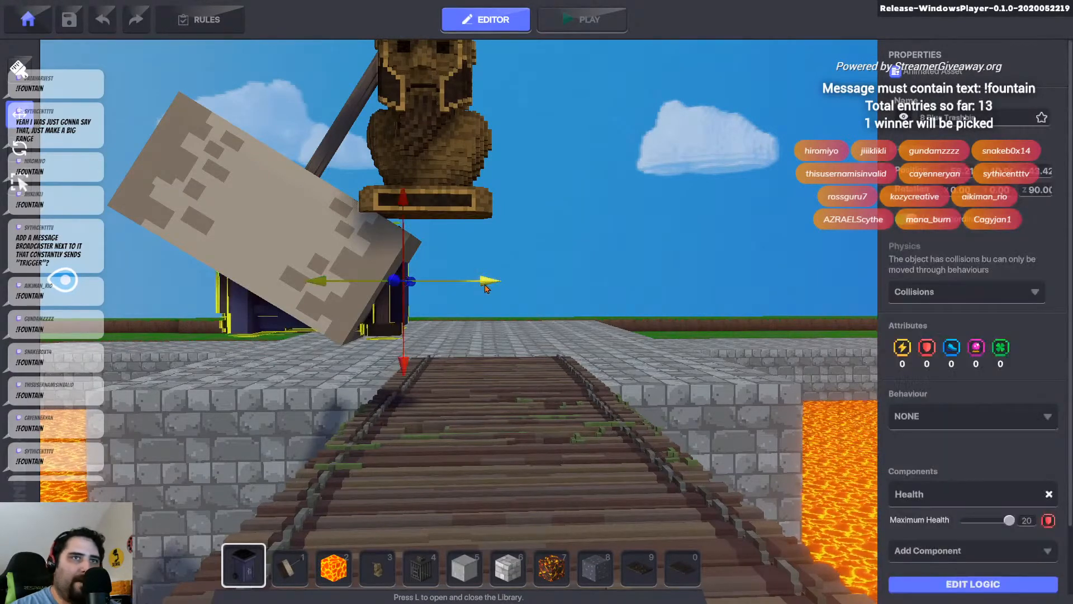
{"action": "left_click_drag", "start_coordinate": [484, 288], "coordinate": [840, 331]}
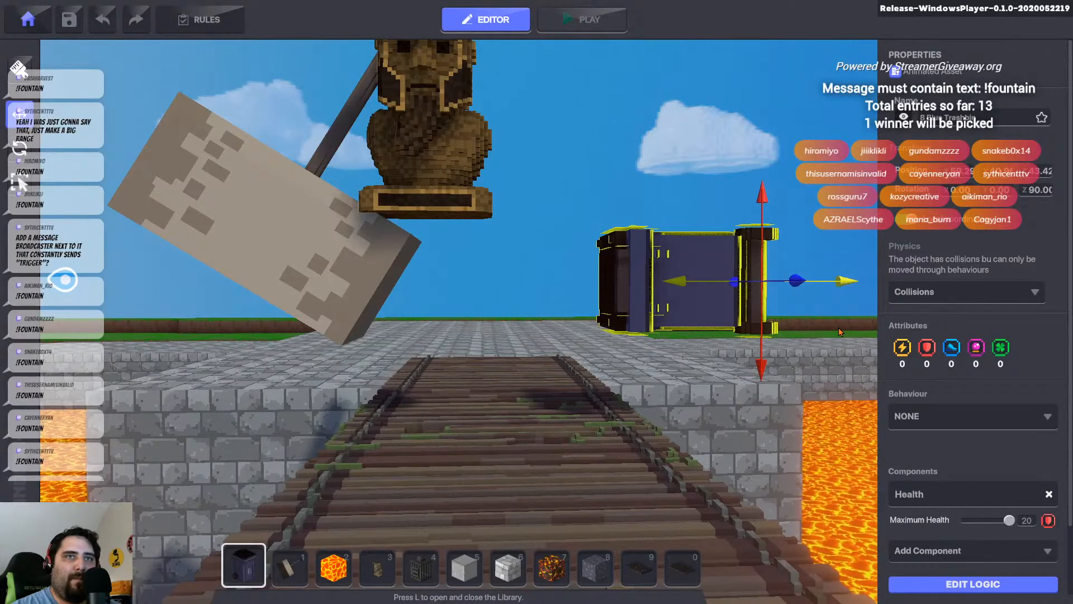
{"action": "left_click_drag", "start_coordinate": [840, 331], "coordinate": [475, 395]}
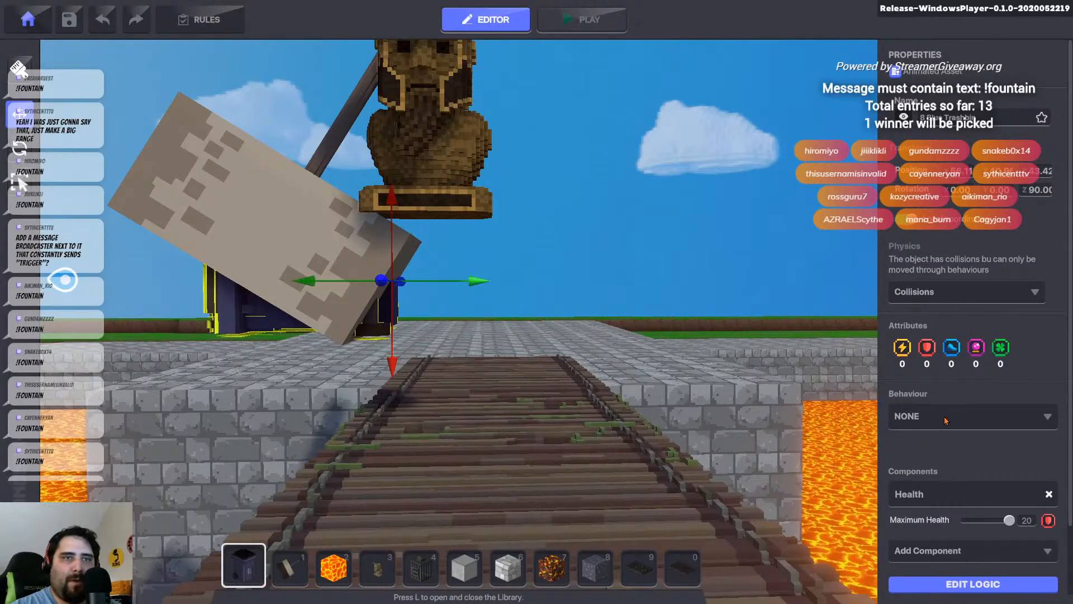
- Give the Blue Trashbin the Basic Platform behaviour with End Position Offset x 3, Move Speed 1 and Wait Duration 0, and remove its Health component
{"action": "left_click", "coordinate": [946, 419]}
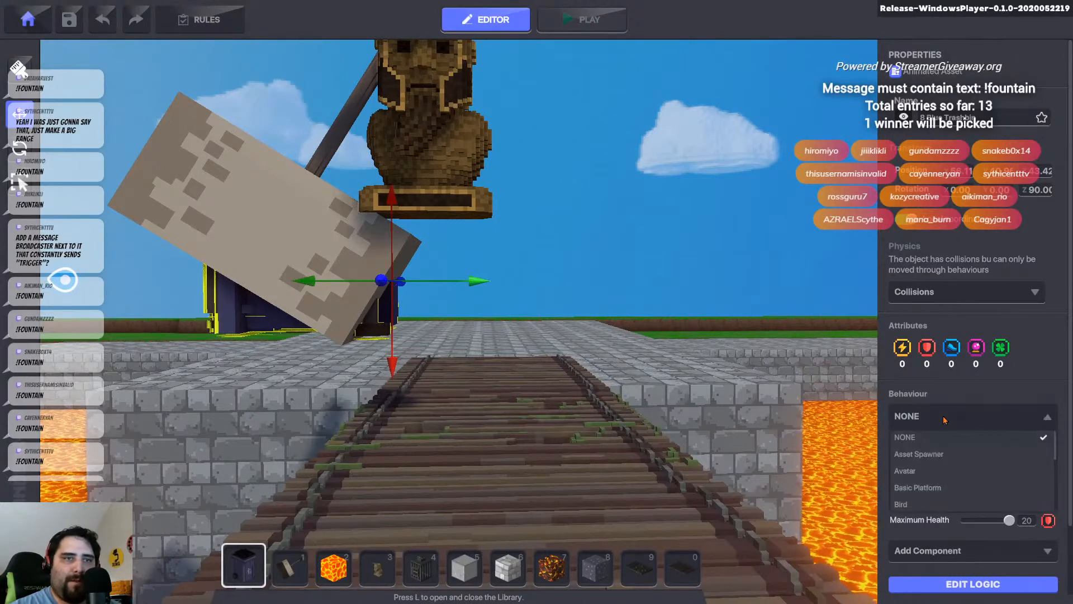
{"action": "left_click", "coordinate": [932, 489]}
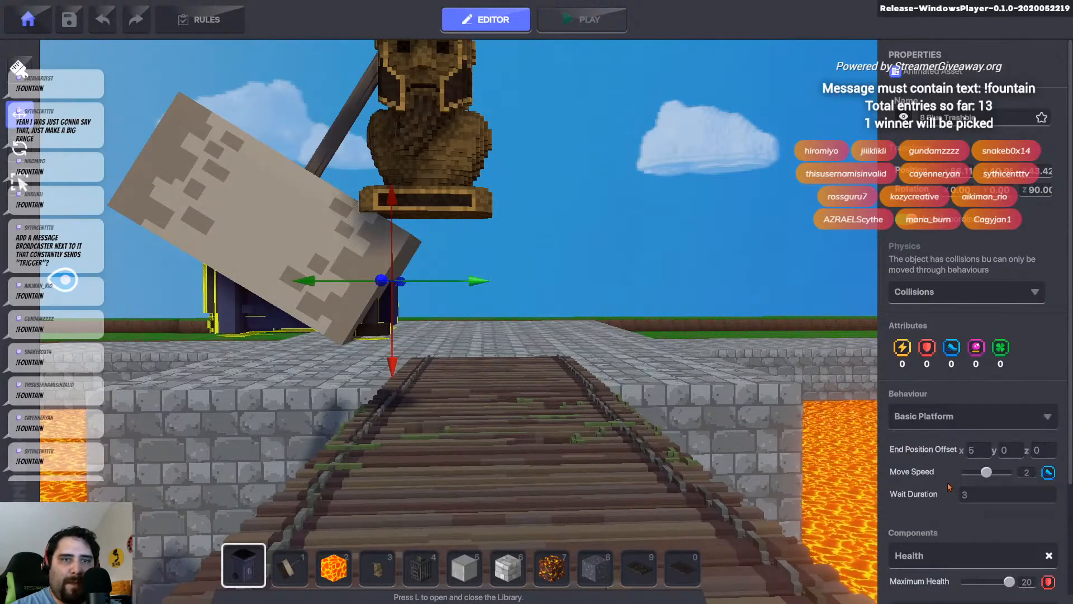
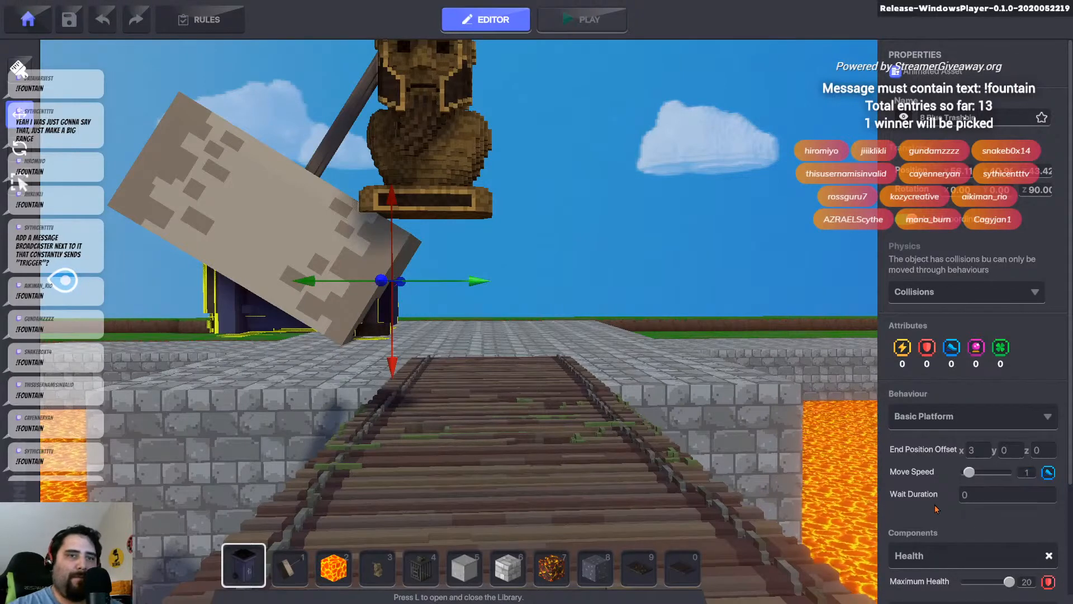
{"action": "left_click", "coordinate": [1050, 556]}
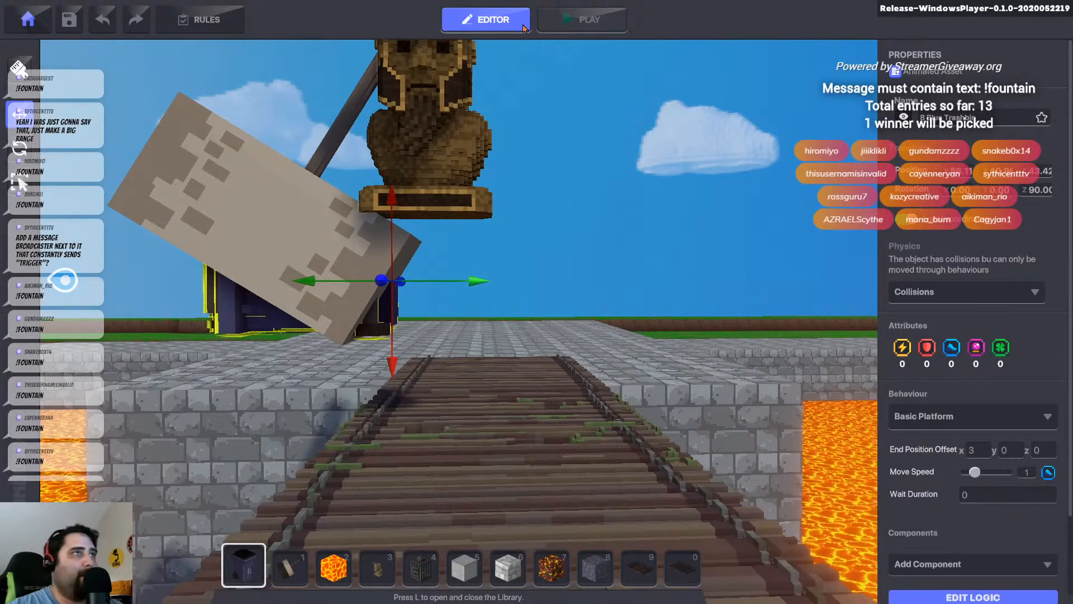
- Playtest the level by running to the bridge to compare the trashbin's movement with the hammer's swing, and return to editing
{"action": "left_click", "coordinate": [599, 21]}
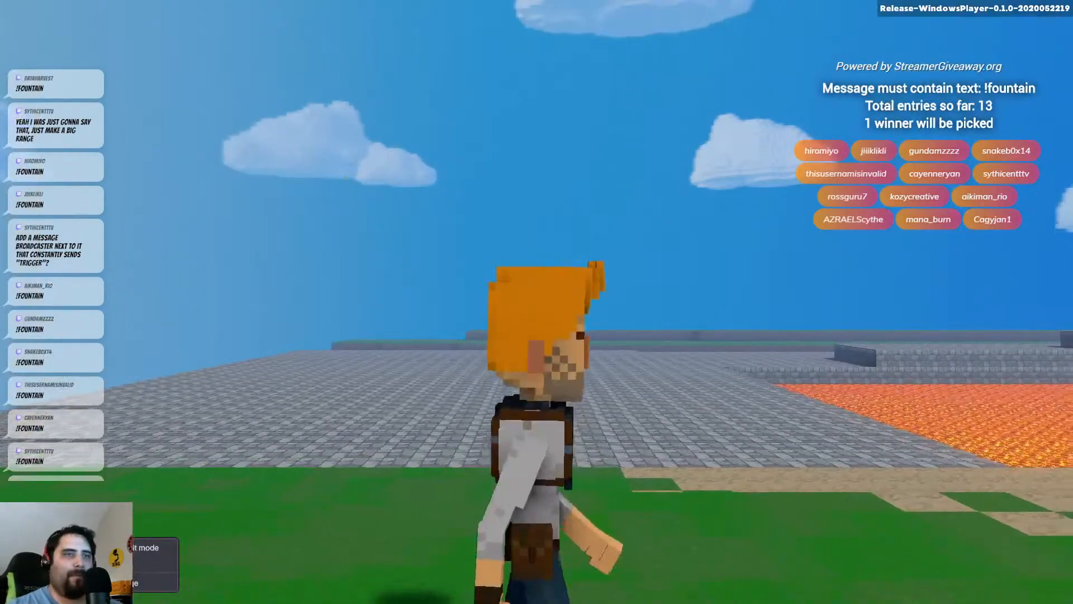
{"action": "key", "text": "w"}
{"action": "key", "text": "w"}
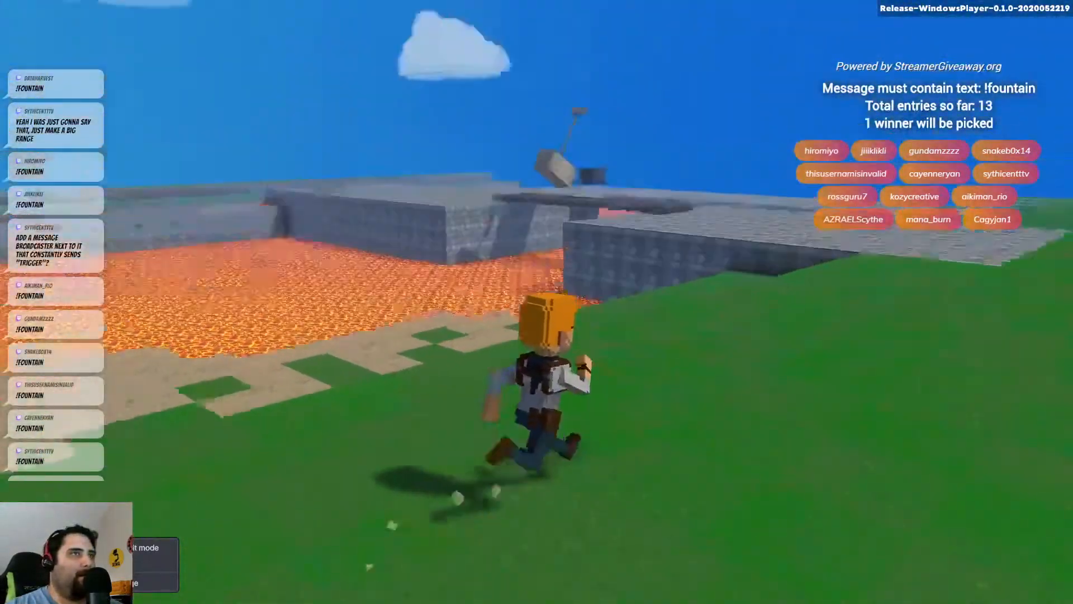
{"action": "key", "text": "w"}
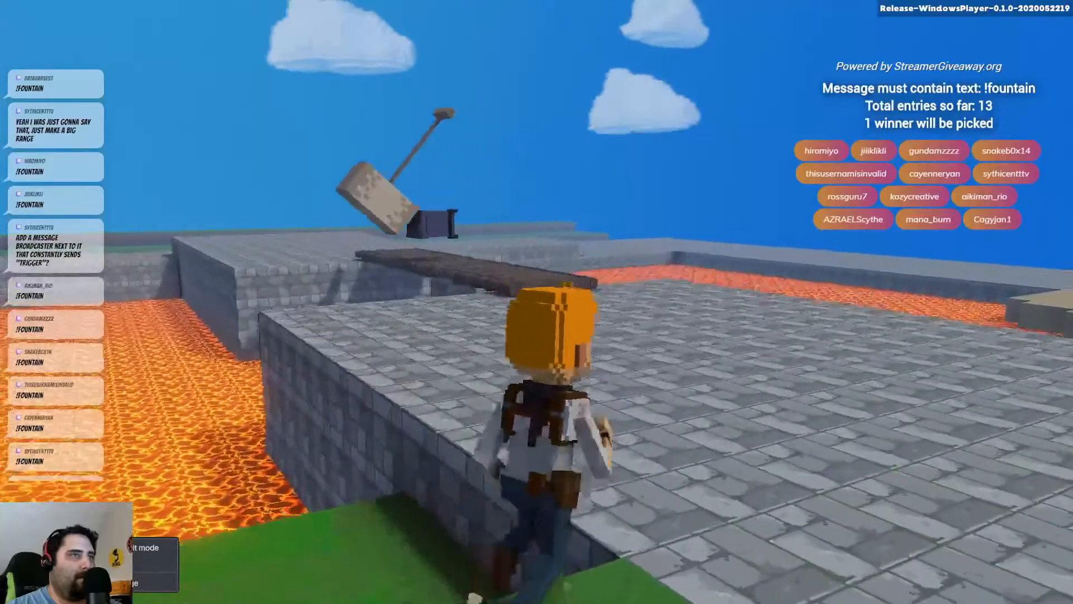
{"action": "key", "text": "w"}
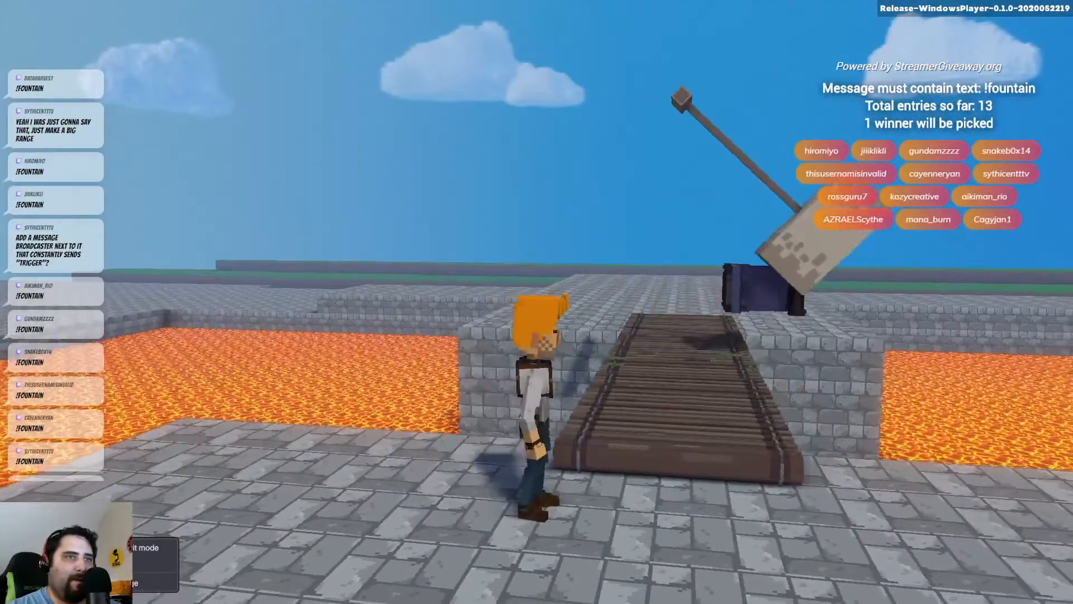
{"action": "key", "text": "w"}
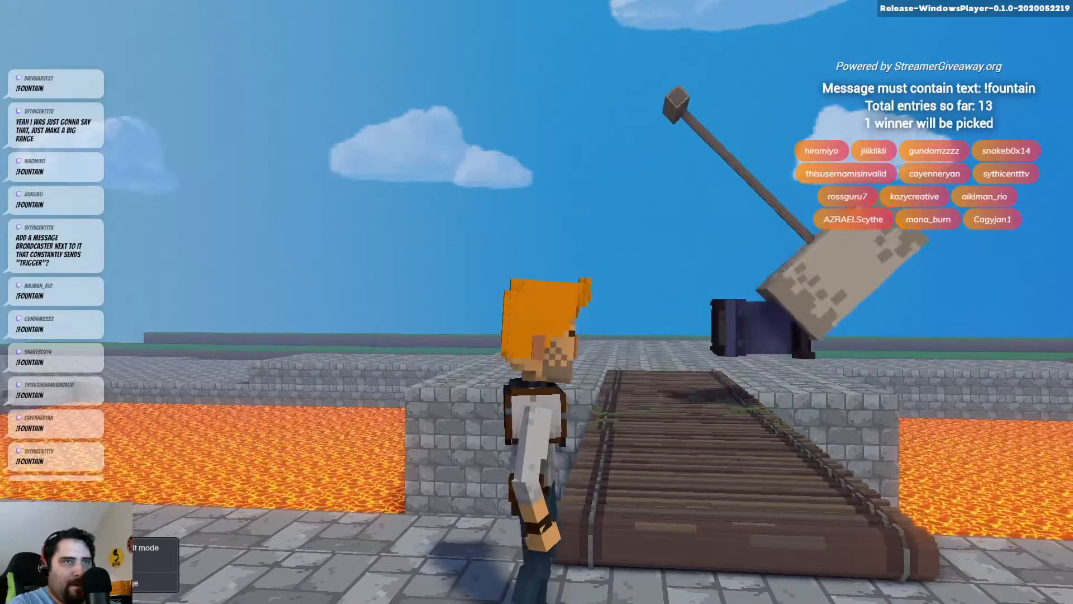
{"action": "key", "text": "Escape"}
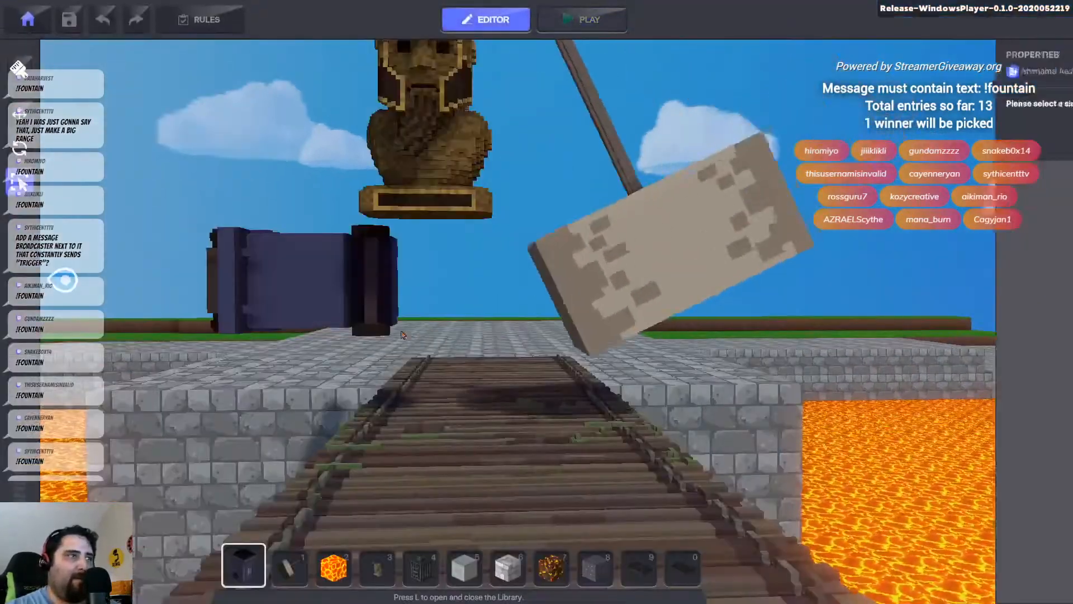
- Set the Blue Trashbin's End Position Offset x to 4 and Move Speed to 3, and shift it outward and slightly up behind the hammer head
{"action": "left_click", "coordinate": [248, 316]}
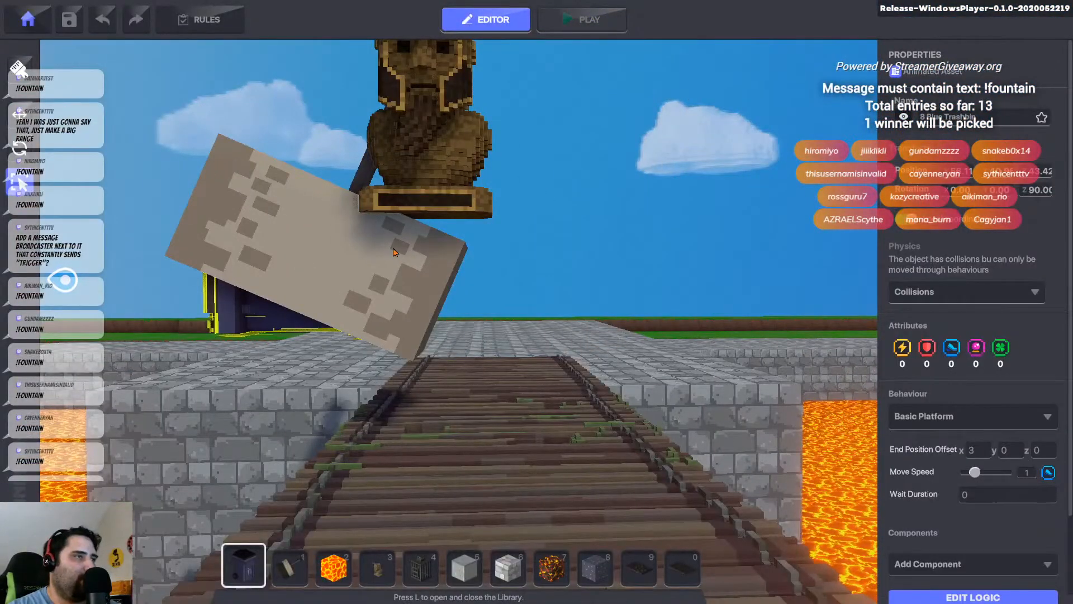
{"action": "left_click", "coordinate": [395, 253]}
{"action": "left_click", "coordinate": [248, 304]}
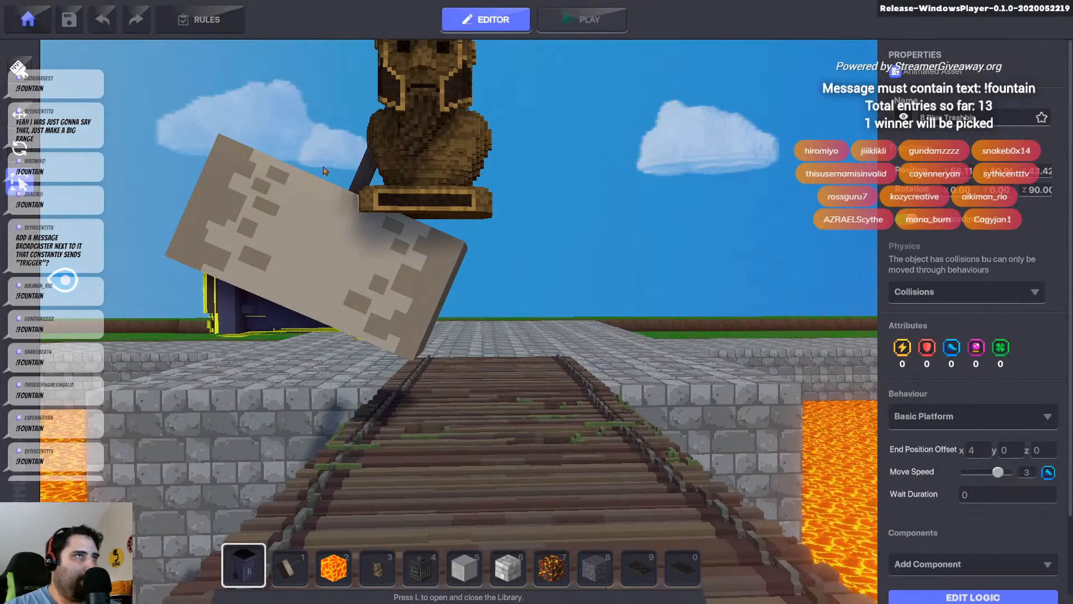
{"action": "left_click", "coordinate": [19, 115]}
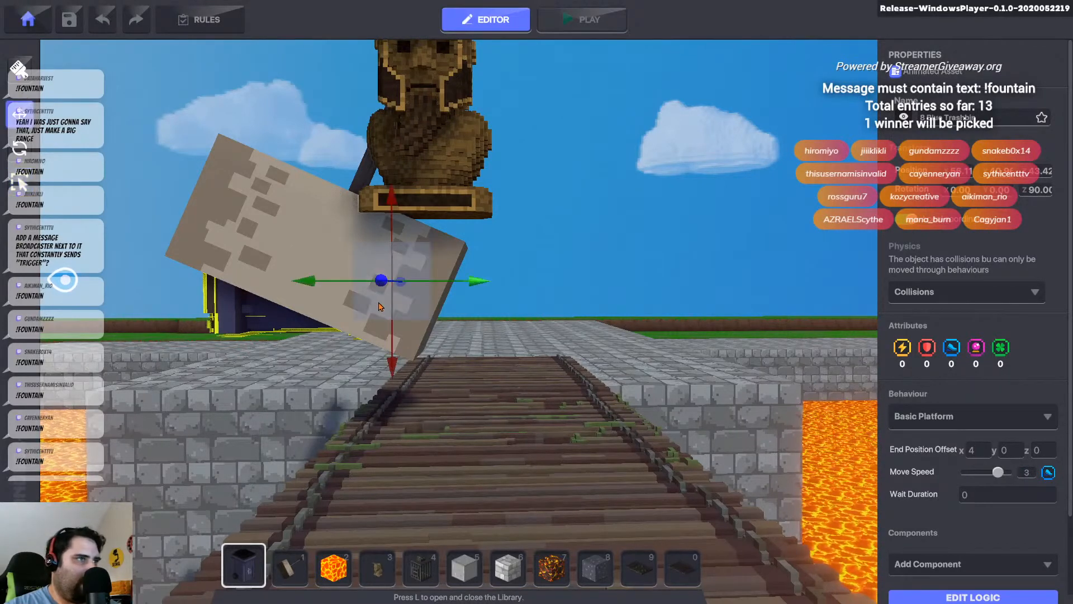
{"action": "left_click_drag", "start_coordinate": [380, 306], "coordinate": [318, 294]}
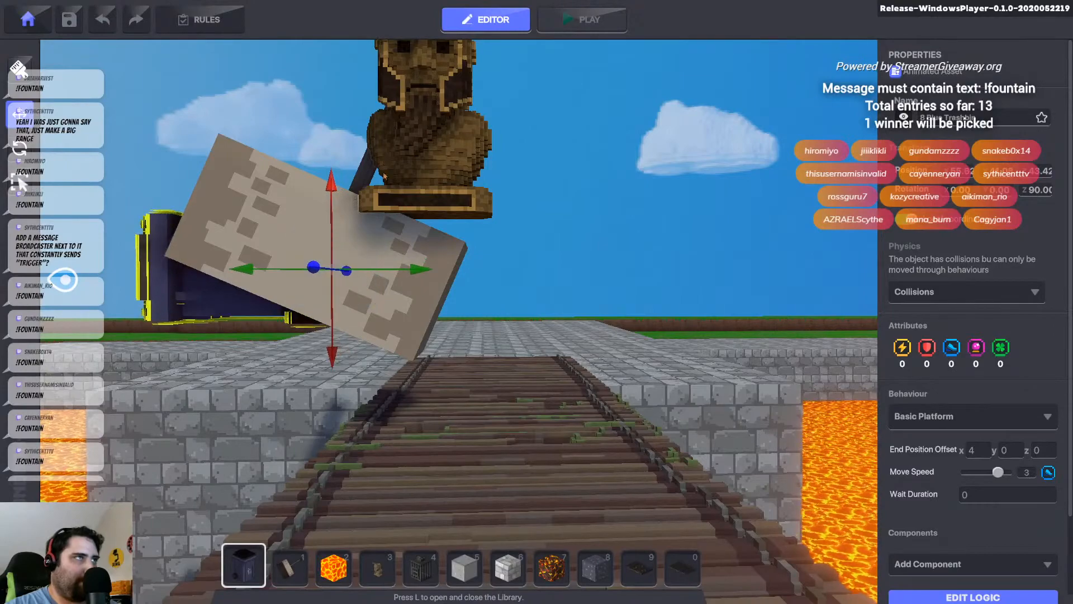
- Playtest again from in front of the bridge to check the timing of the faster trashbin against the hammer, and return to editing
{"action": "left_click", "coordinate": [583, 26]}
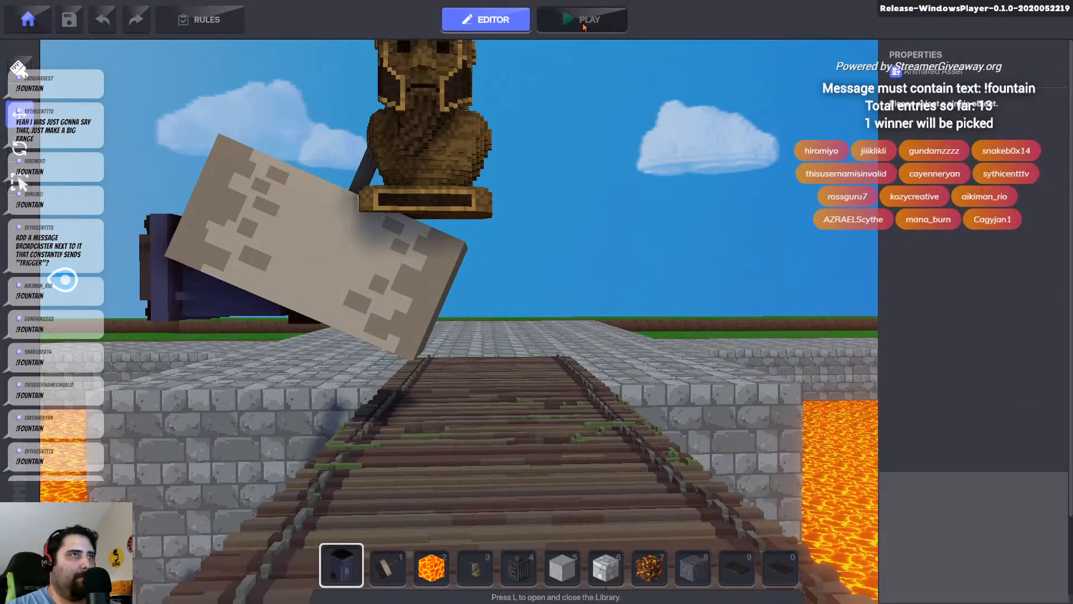
{"action": "key", "text": "w"}
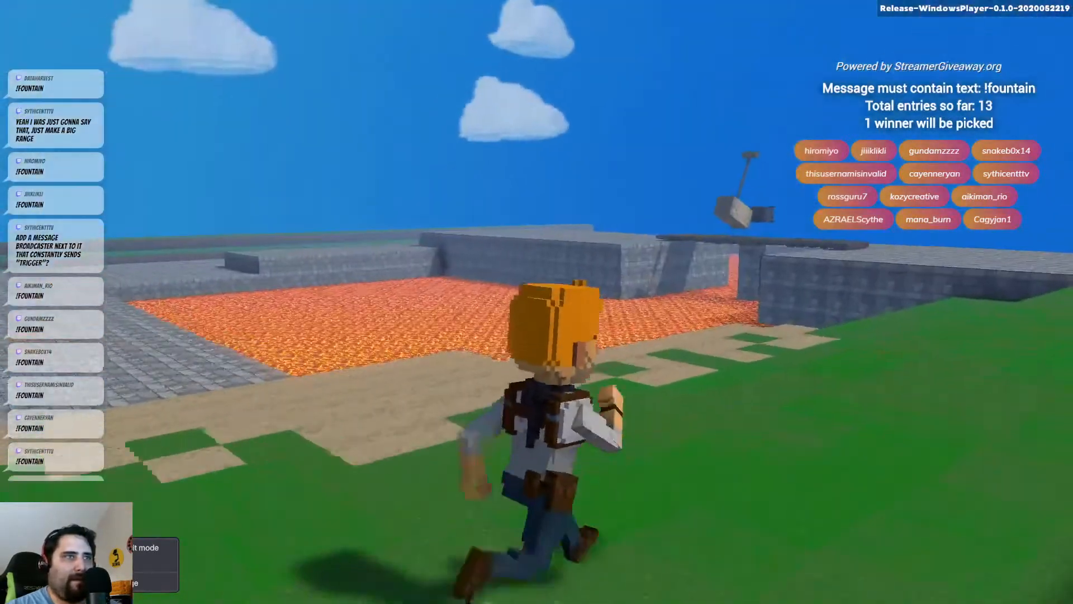
{"action": "key", "text": "w"}
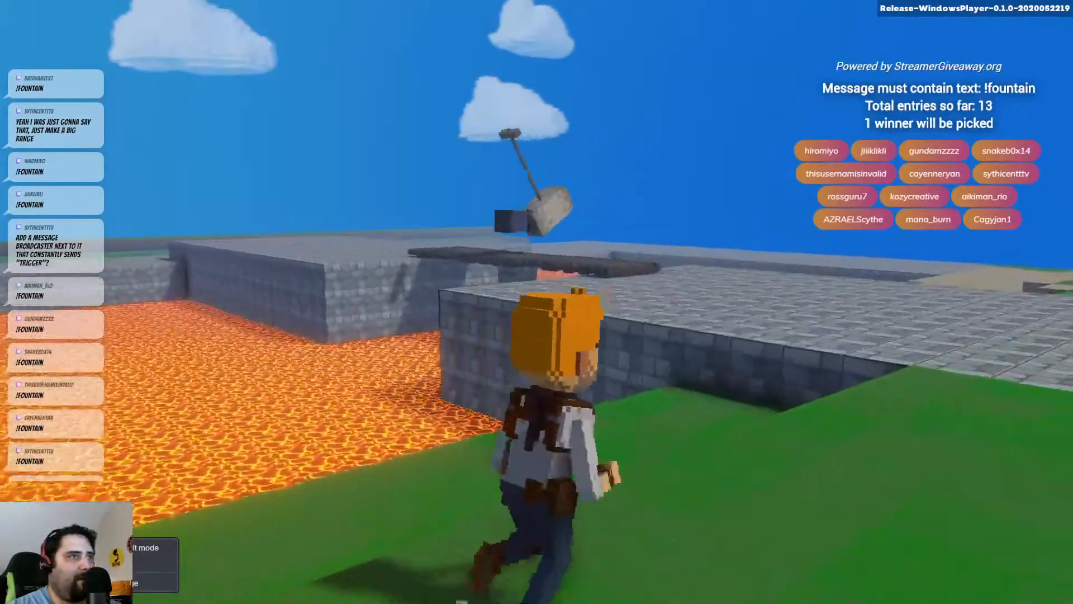
{"action": "key", "text": "w"}
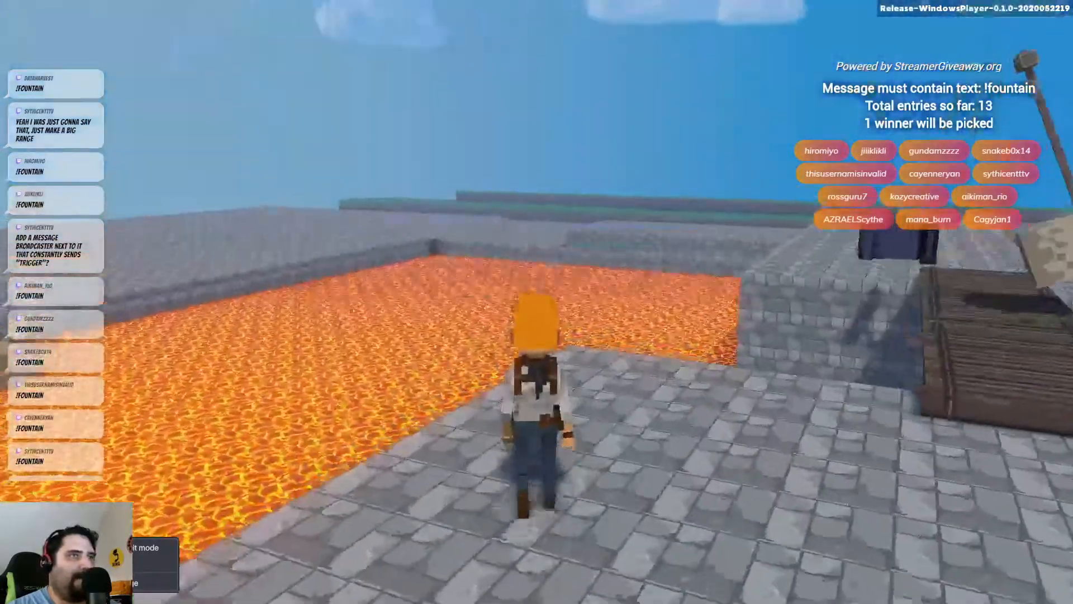
{"action": "key", "text": "w"}
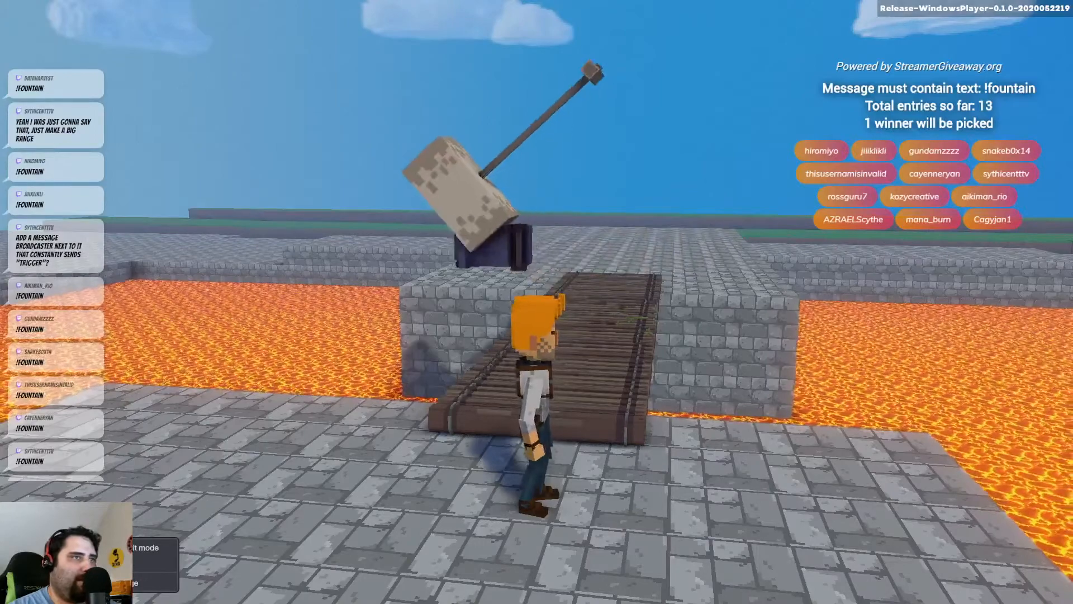
{"action": "key", "text": "w"}
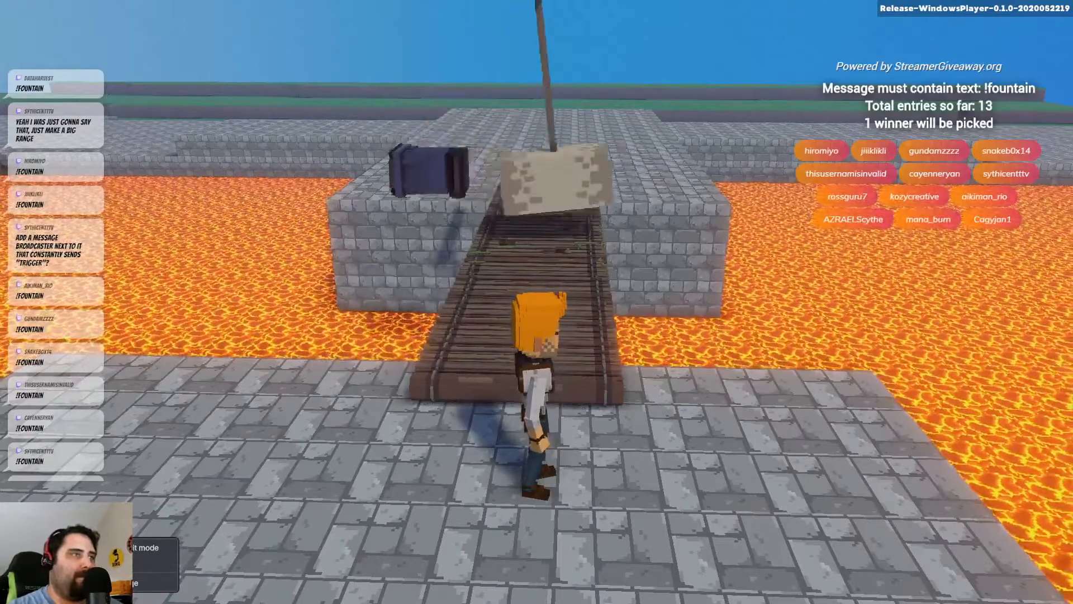
{"action": "key", "text": "F1"}
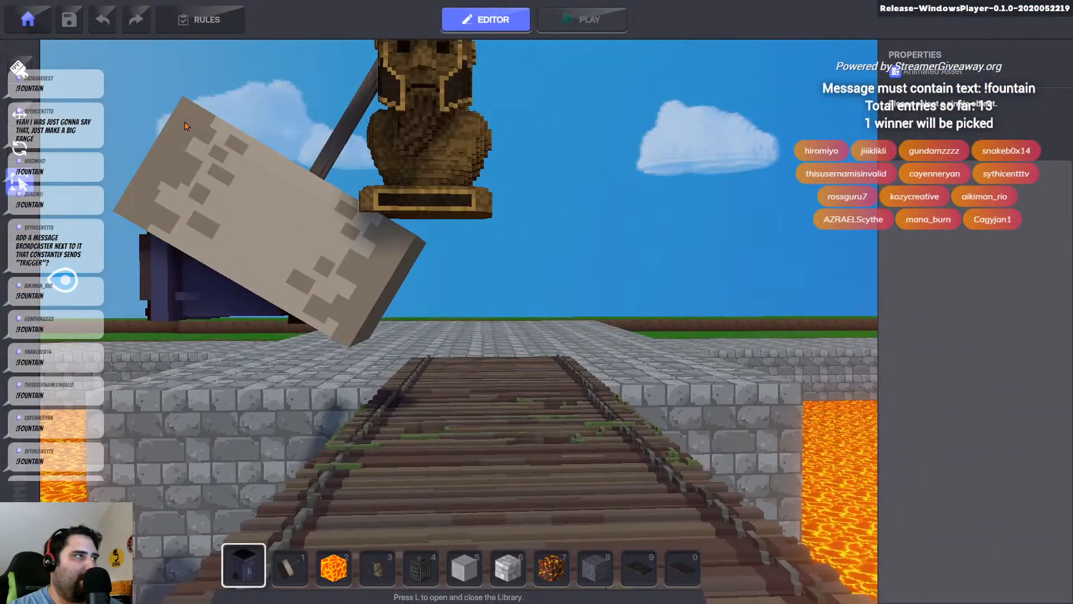
- Move the Blue Trashbin across the bridge to the side opposite the hammer head
{"action": "left_click", "coordinate": [171, 307]}
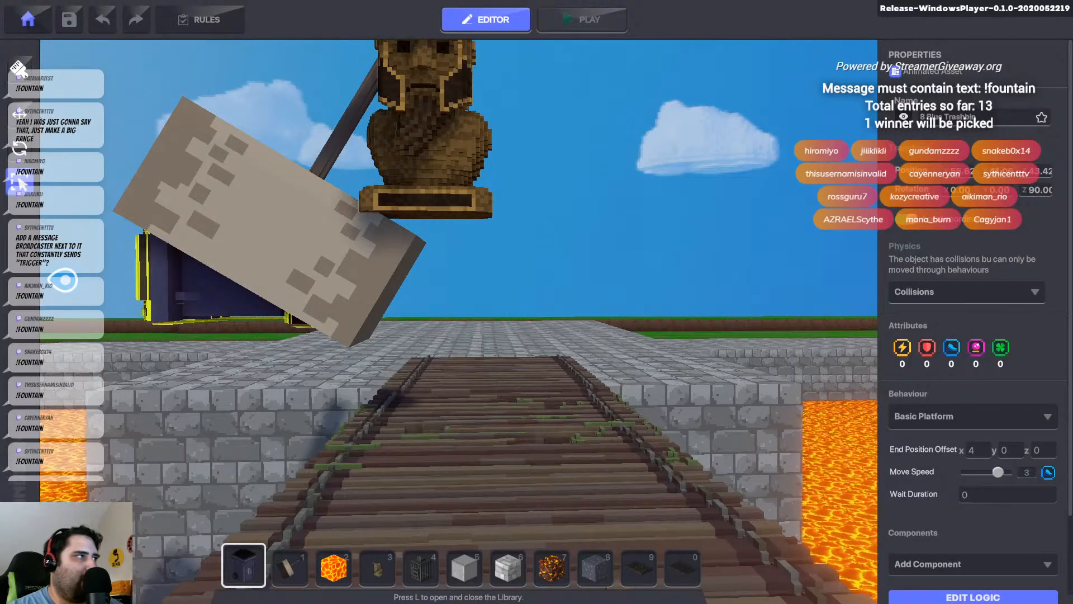
{"action": "key", "text": "t"}
{"action": "left_click_drag", "start_coordinate": [358, 267], "coordinate": [929, 318]}
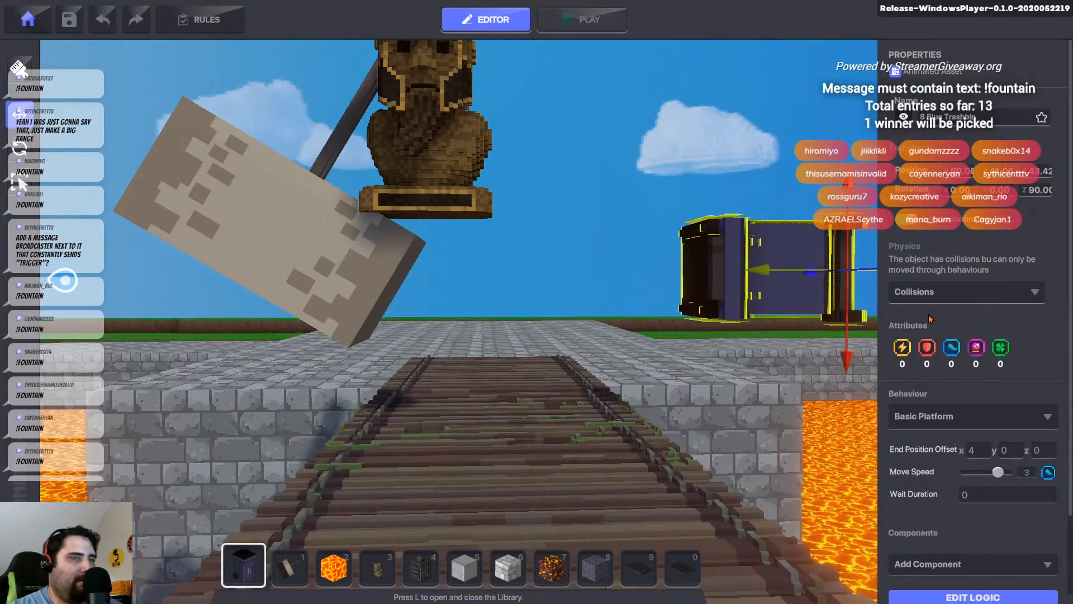
- Set the Move Speed of the Blue Trashbin's Basic Platform behaviour to 3.5
{"action": "key", "text": "s"}
{"action": "key", "text": "d"}
{"action": "right_click_drag", "start_coordinate": [587, 283], "coordinate": [632, 359]}
{"action": "key", "text": "w"}
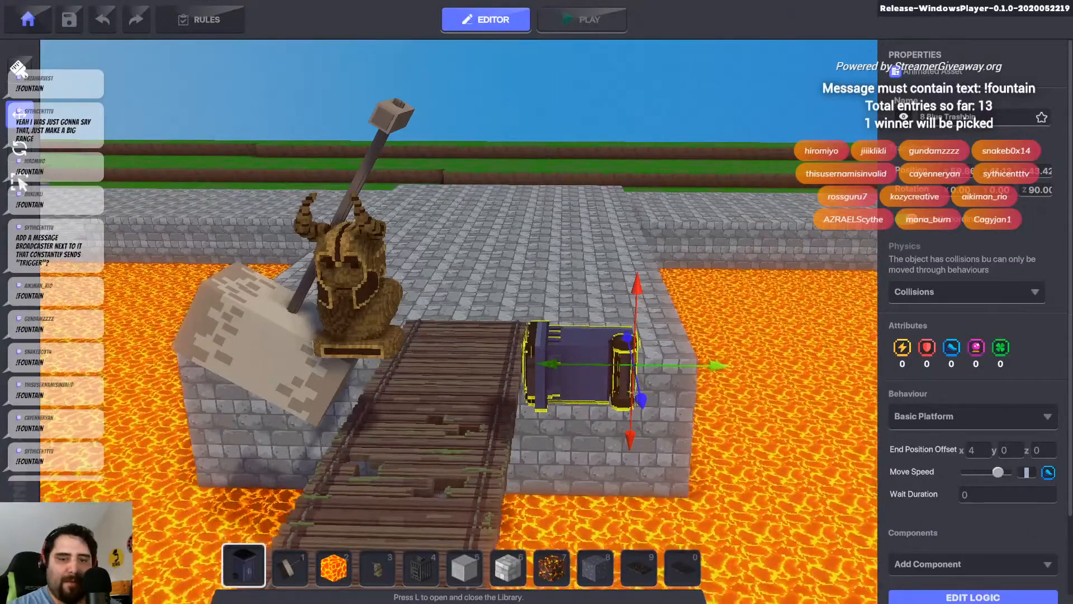
{"action": "type", "text": "3.5"}
{"action": "key", "text": "Return"}
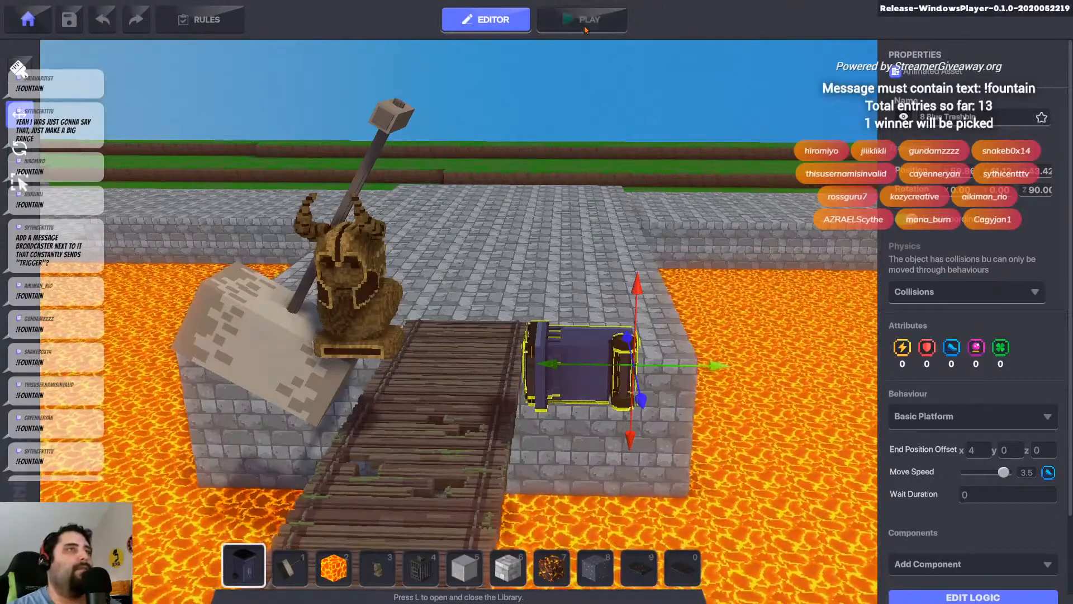
- Playtest from the grass up to the stone platform to check the trashbin's timing against the hammer, and return to editing
{"action": "left_click", "coordinate": [585, 28]}
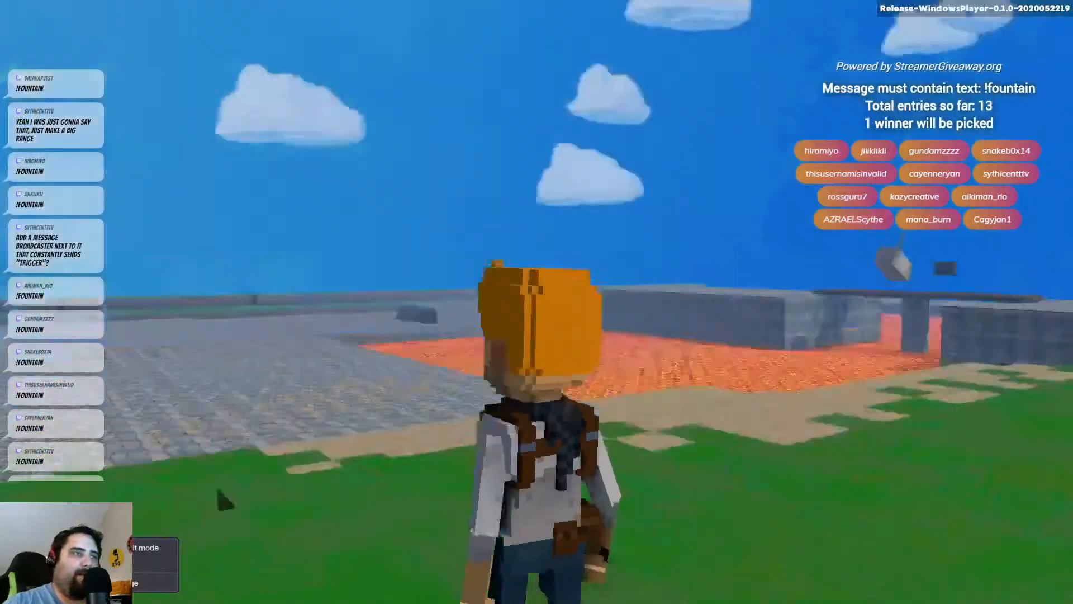
{"action": "key", "text": "w"}
{"action": "key", "text": "w"}
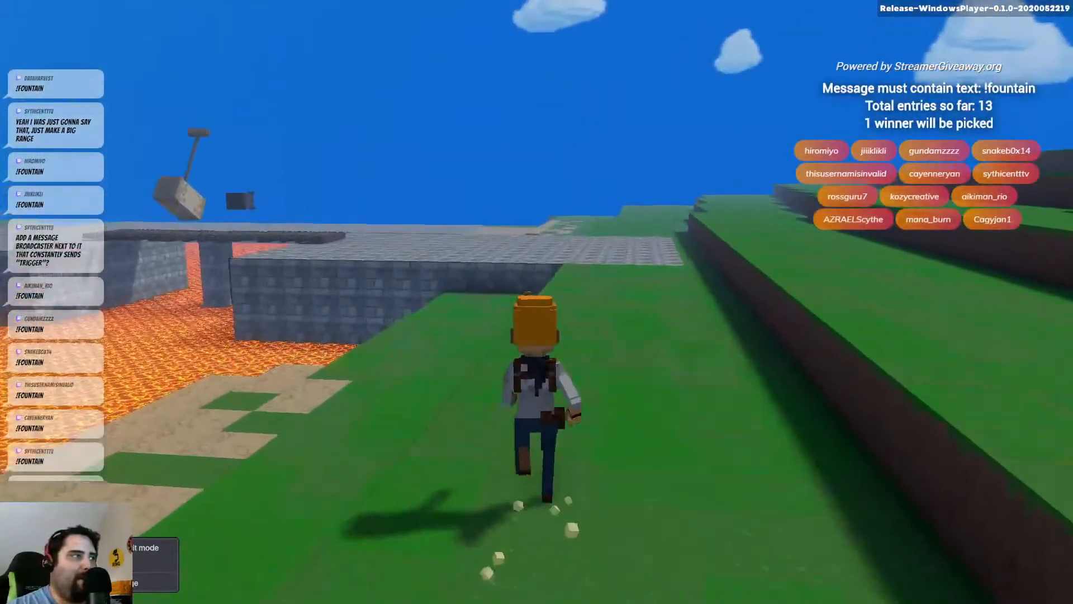
{"action": "key", "text": "w"}
{"action": "key", "text": "space"}
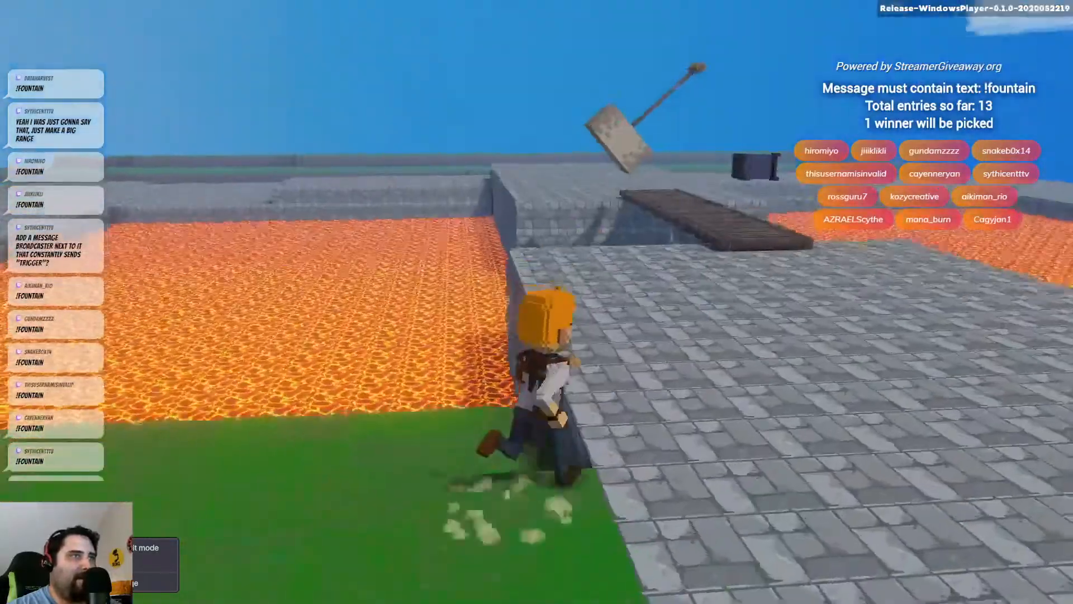
{"action": "key", "text": "Escape"}
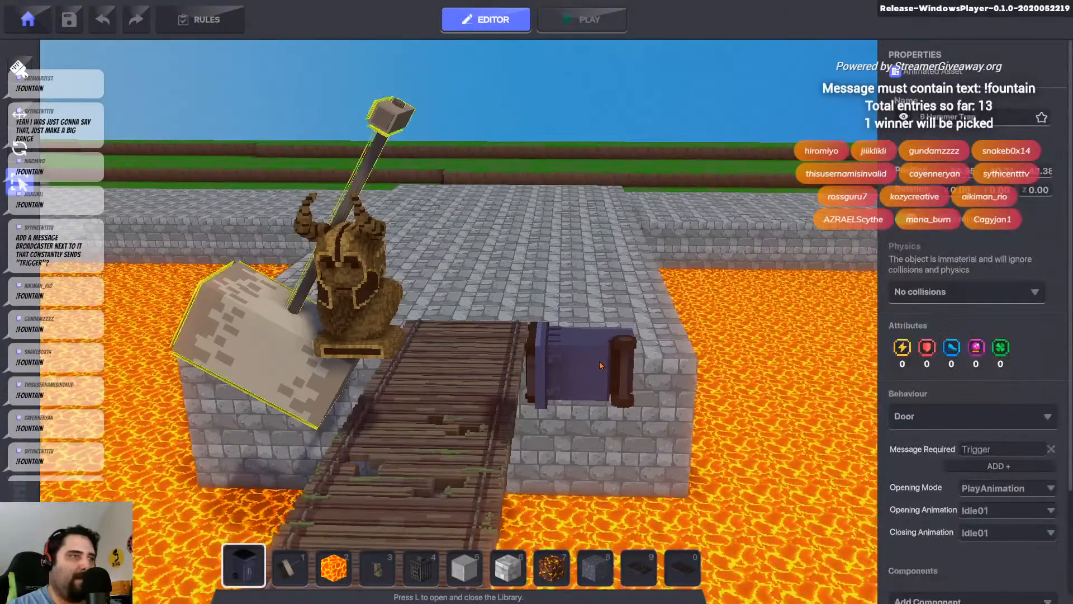
- Set the x value of the Blue Trashbin's End Position Offset to -4
{"action": "right_click_drag", "start_coordinate": [600, 365], "coordinate": [609, 371]}
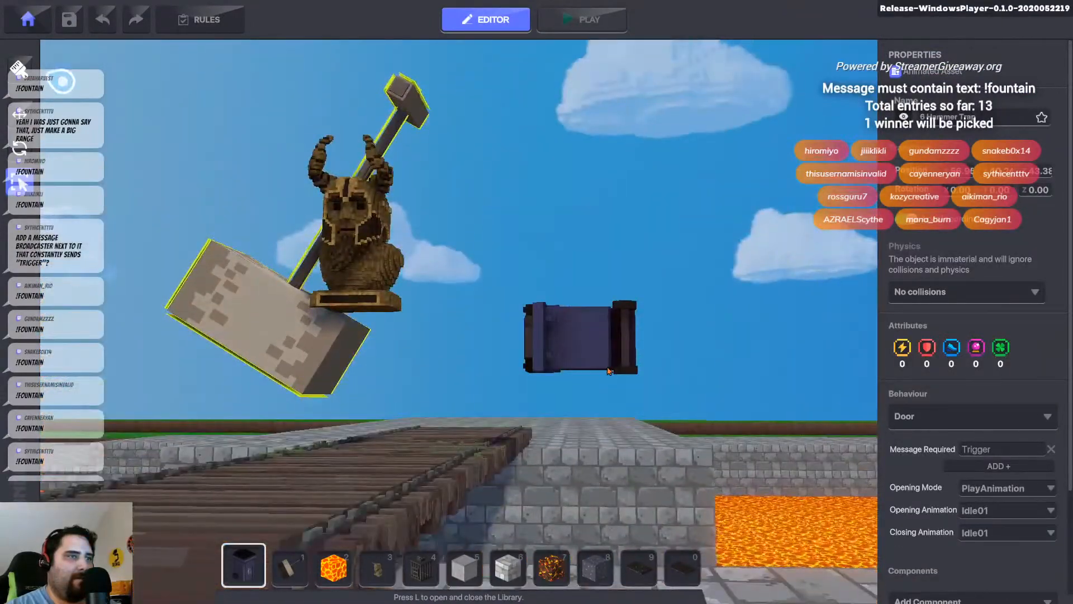
{"action": "left_click", "coordinate": [609, 371]}
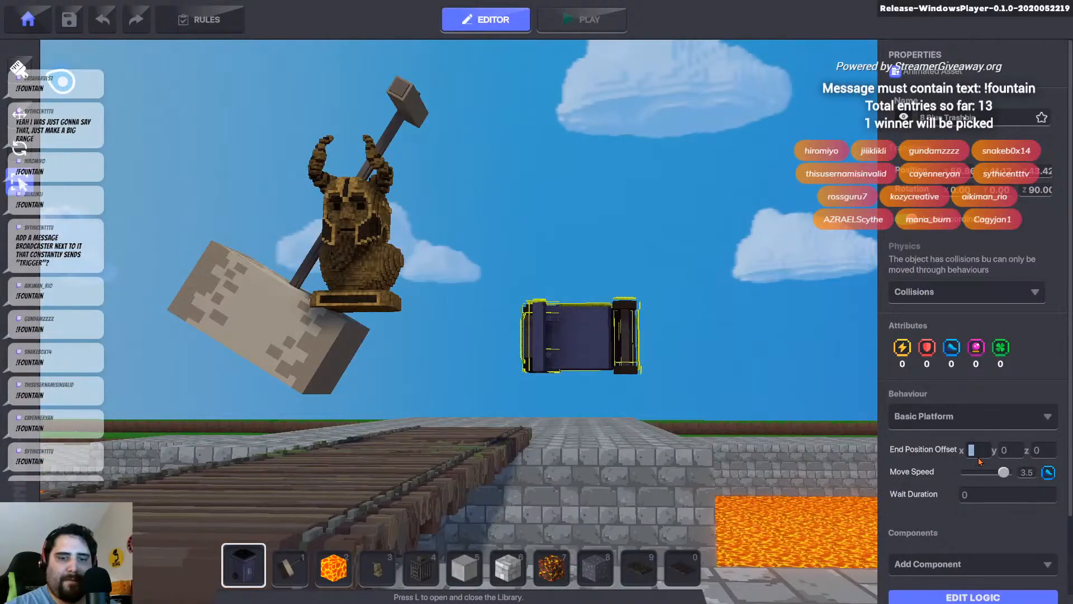
- Playtest from on the bridge to compare the trashbin's movement with the hammer swing, and return to editing
{"action": "left_click", "coordinate": [562, 21]}
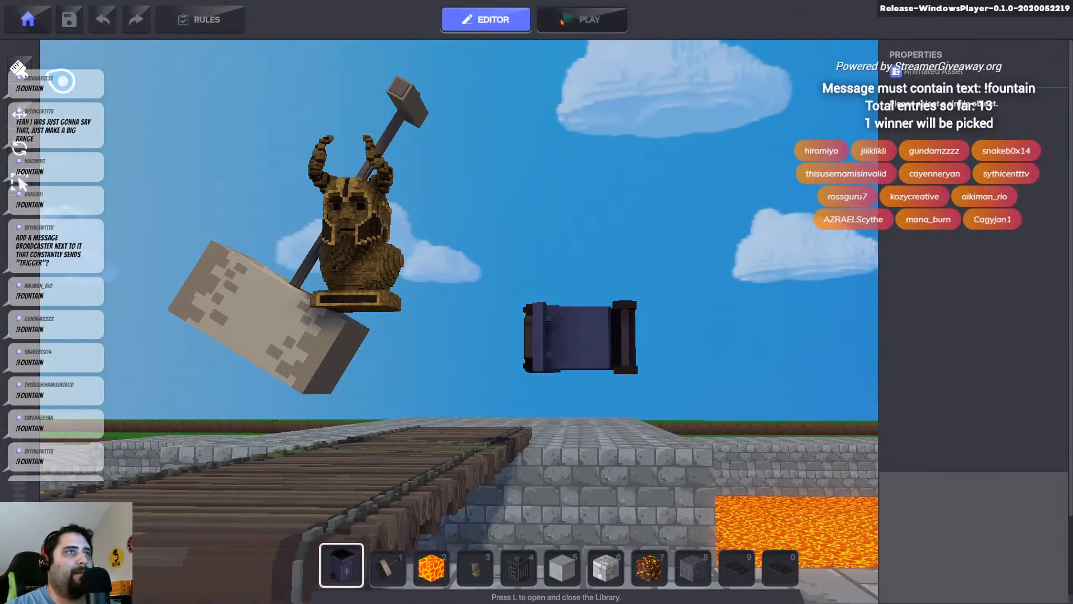
{"action": "key", "text": "w"}
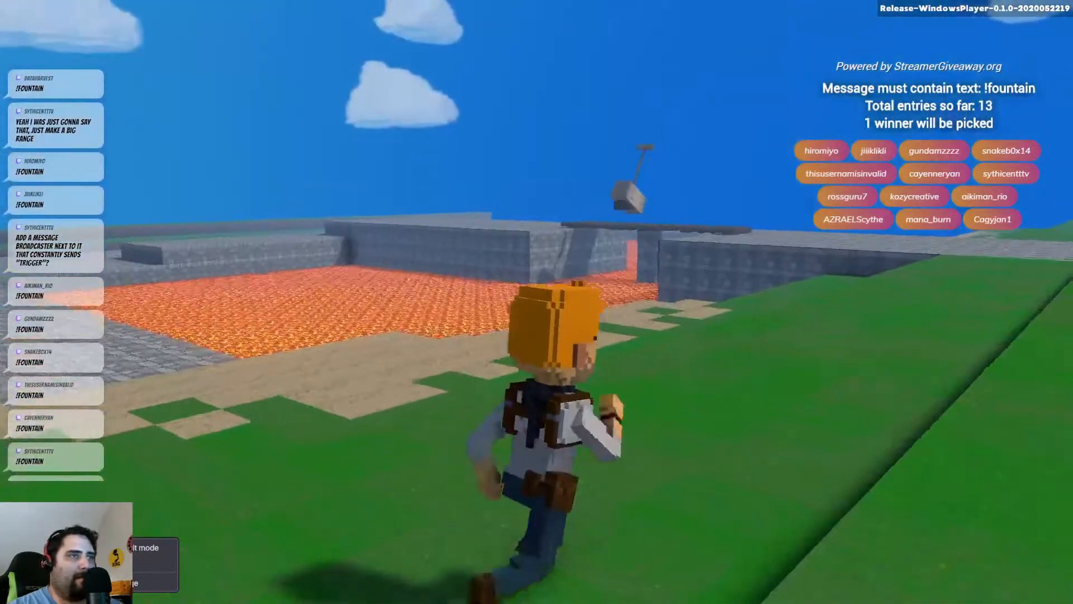
{"action": "key", "text": "w"}
{"action": "key", "text": "d"}
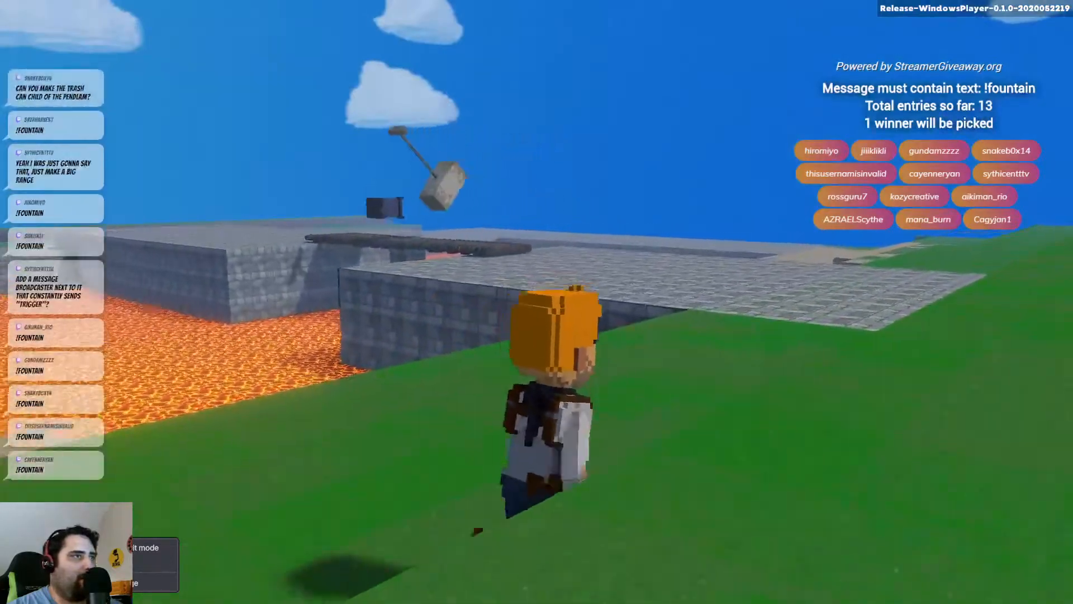
{"action": "key", "text": "w"}
{"action": "key", "text": "d"}
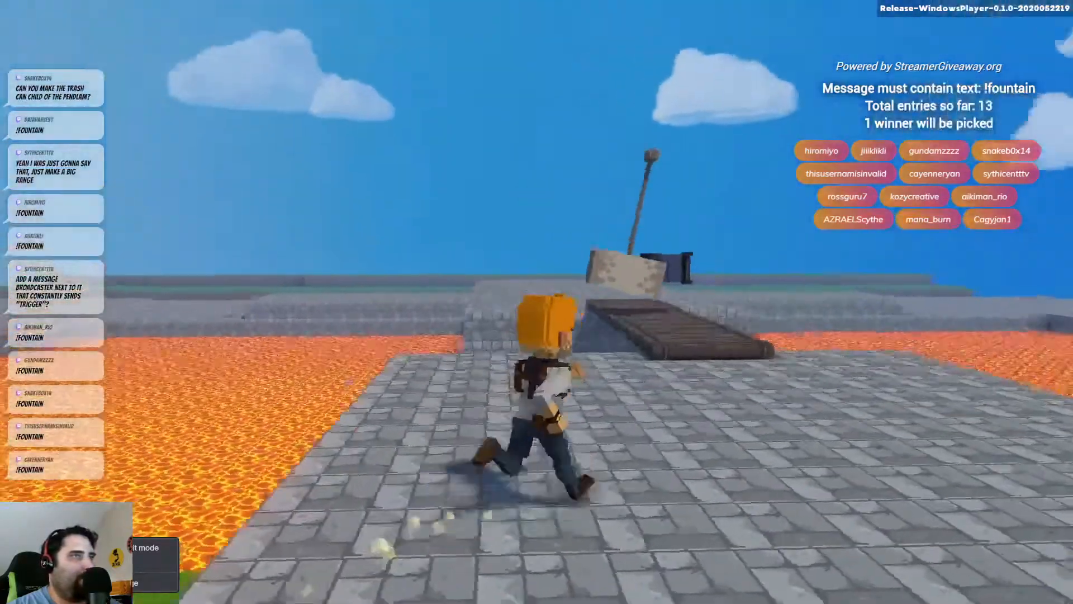
{"action": "key", "text": "w"}
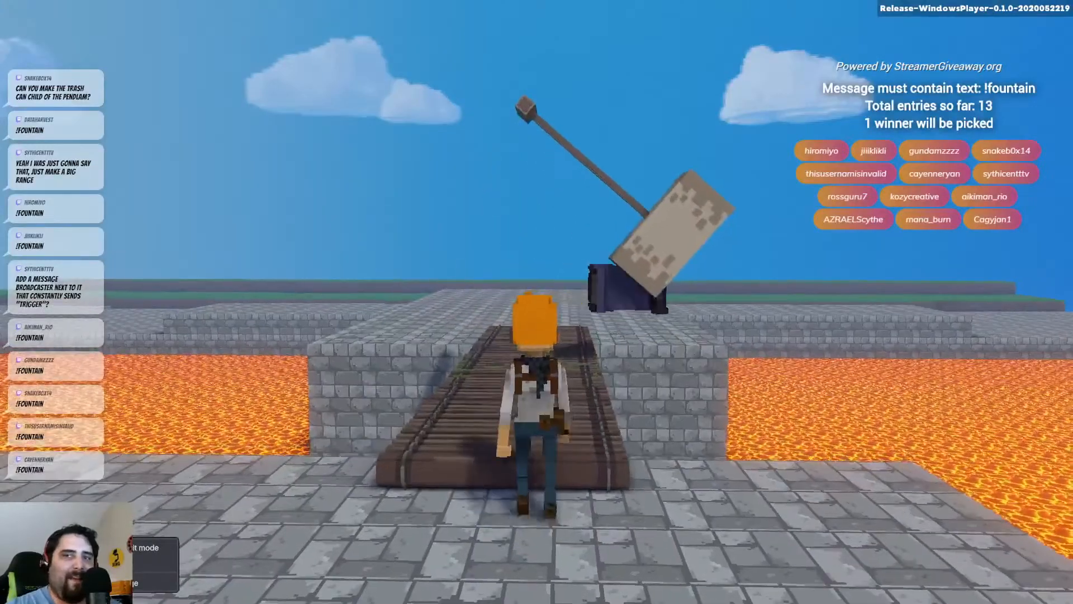
{"action": "key", "text": "w"}
{"action": "key", "text": "s"}
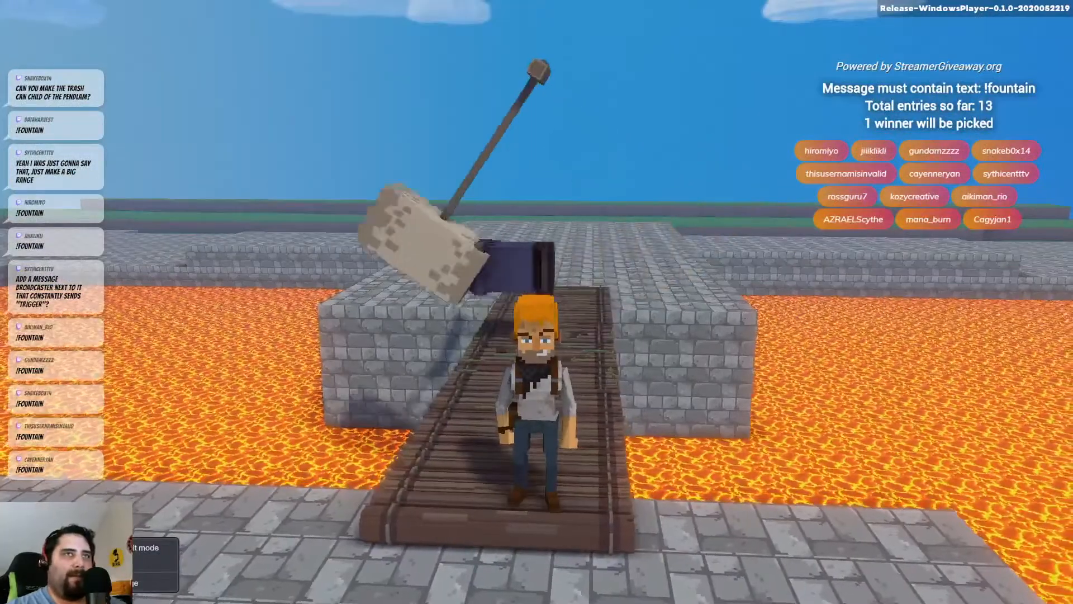
{"action": "key", "text": "w"}
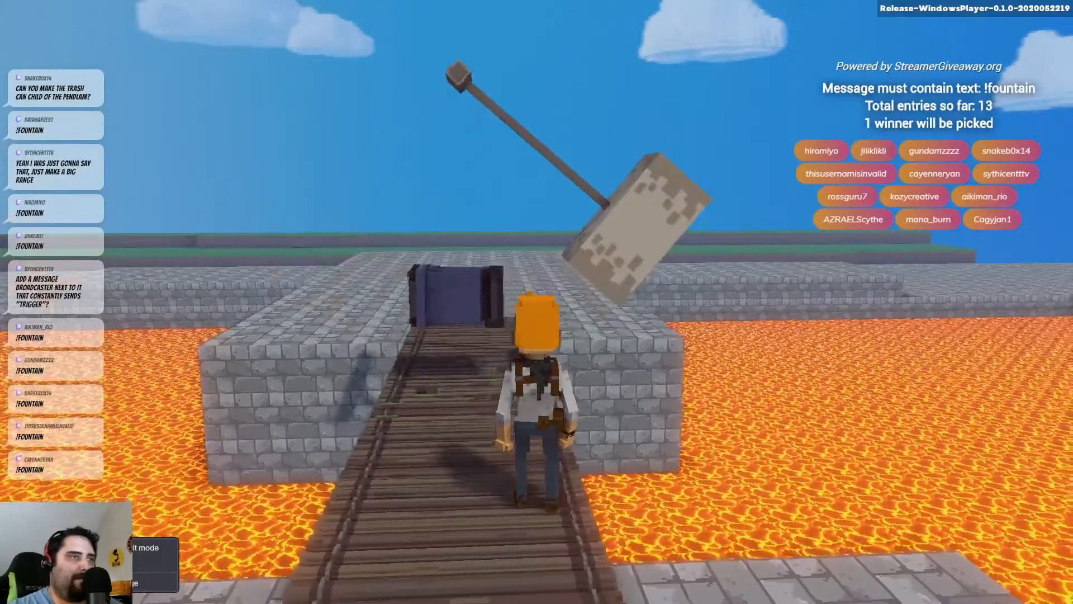
{"action": "key", "text": "w"}
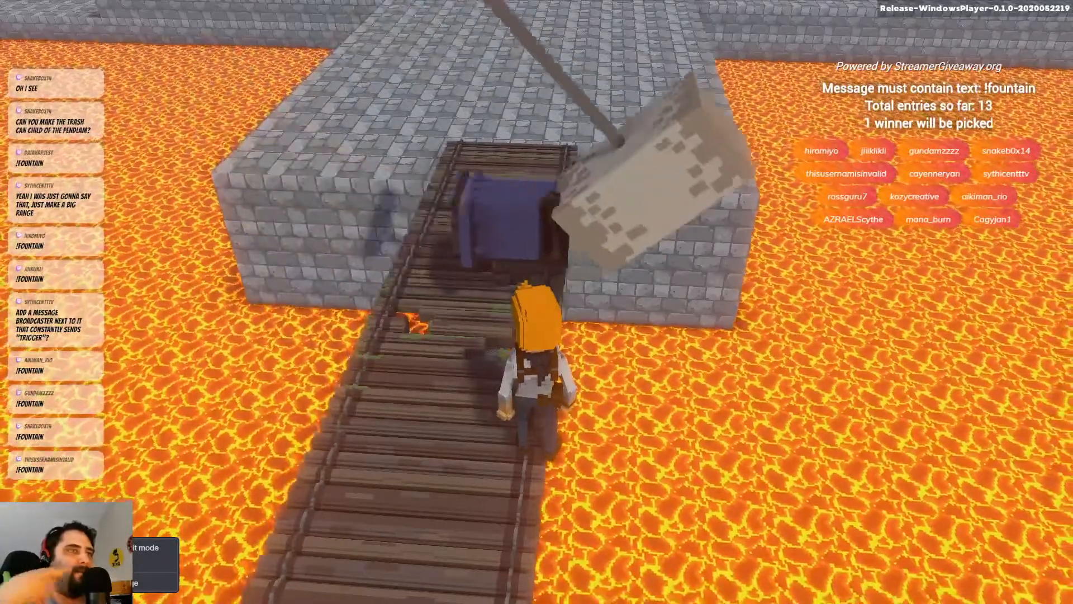
{"action": "key", "text": "Escape"}
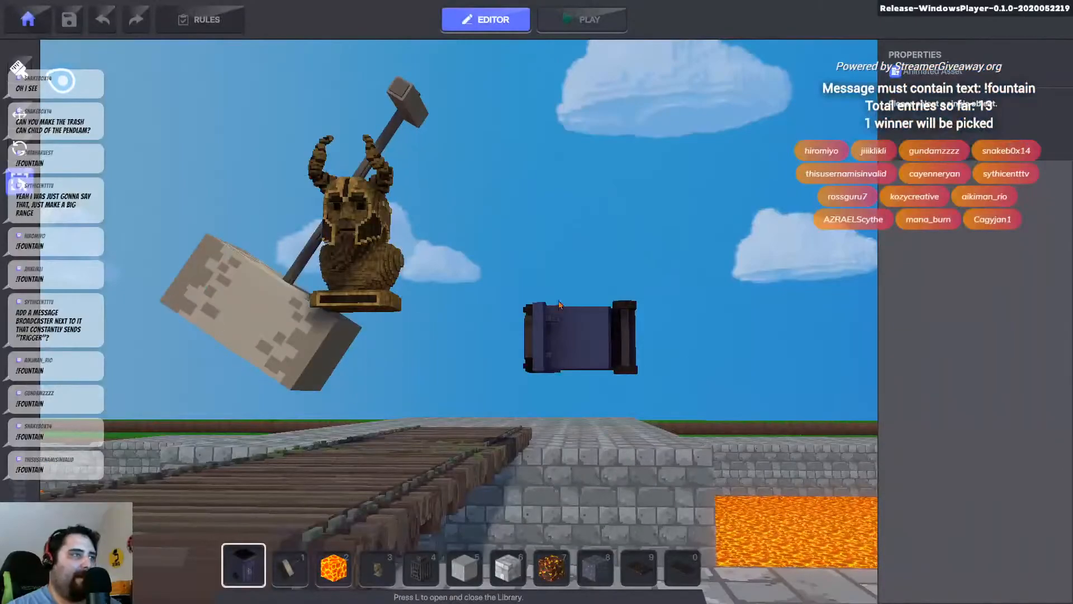
- Examine the Hammer Trap and the Blue Trashbin from several angles, checking each one's position and behaviour settings
{"action": "right_click_drag", "start_coordinate": [559, 304], "coordinate": [608, 302]}
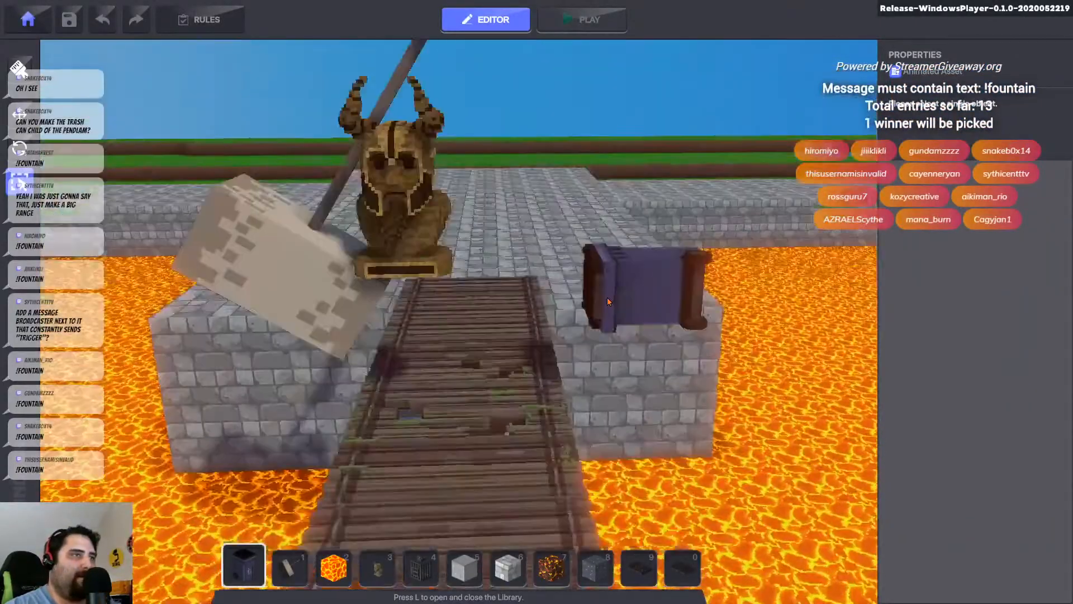
{"action": "scroll", "coordinate": [609, 302], "scroll_direction": "down", "scroll_amount": 6}
{"action": "middle_click_drag", "start_coordinate": [505, 352], "coordinate": [599, 386]}
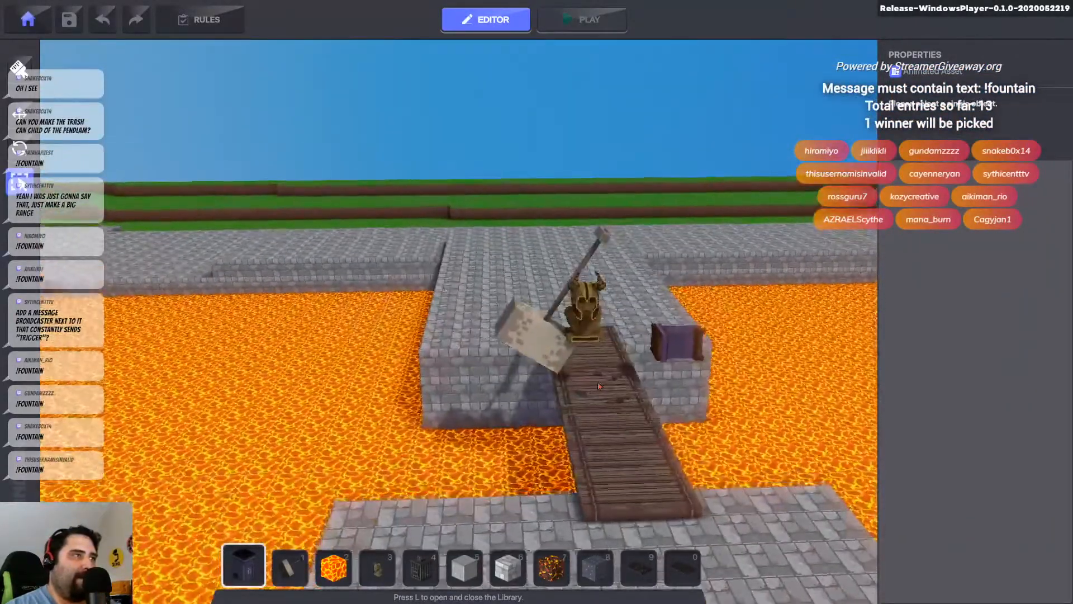
{"action": "scroll", "coordinate": [598, 386], "scroll_direction": "up", "scroll_amount": 6}
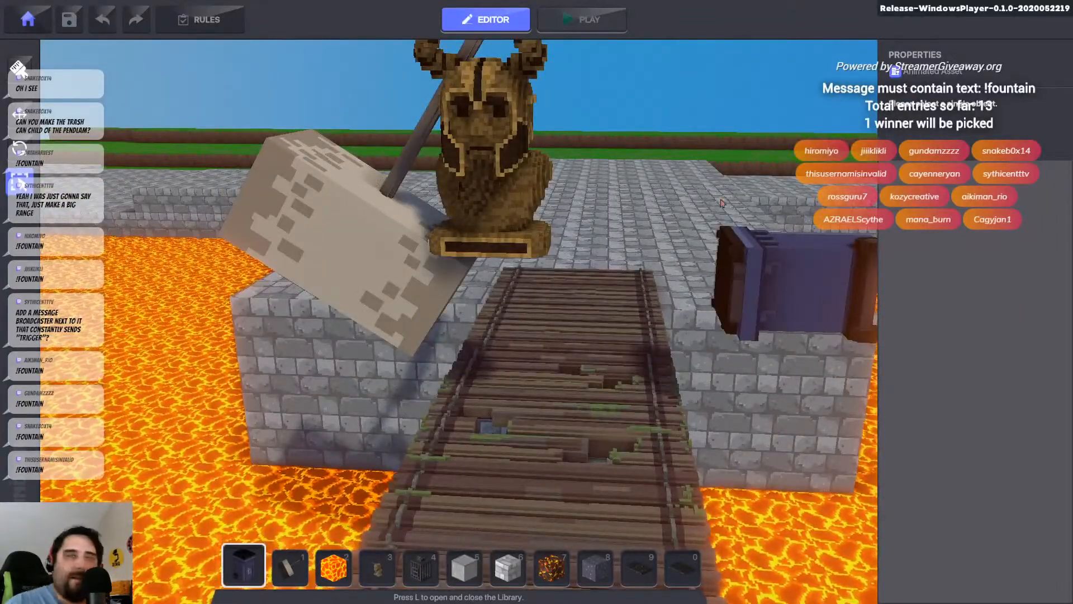
{"action": "left_click", "coordinate": [336, 240]}
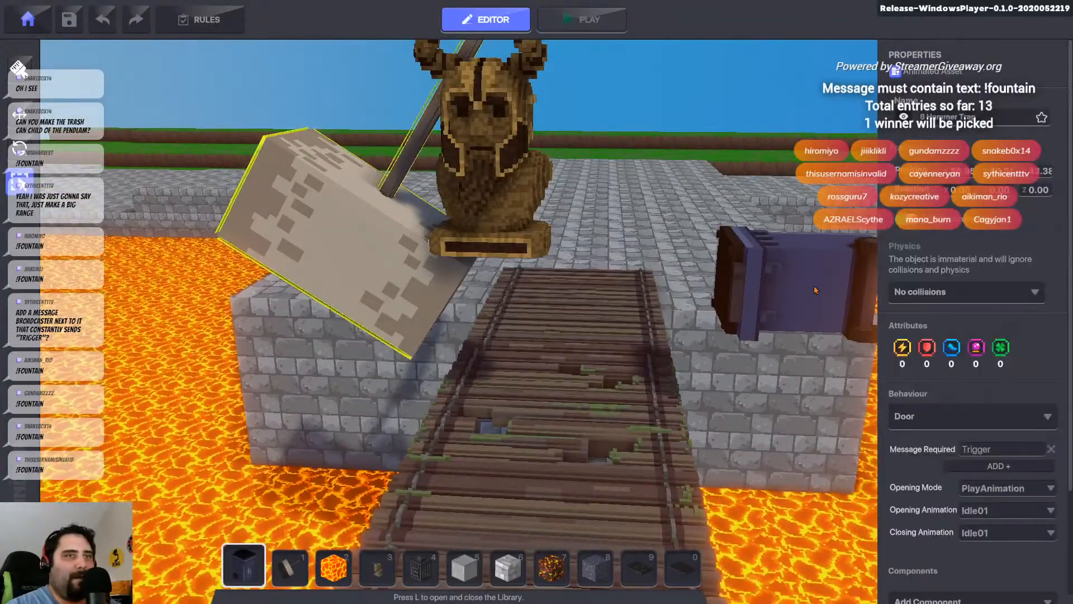
{"action": "middle_click_drag", "start_coordinate": [735, 101], "coordinate": [364, 351]}
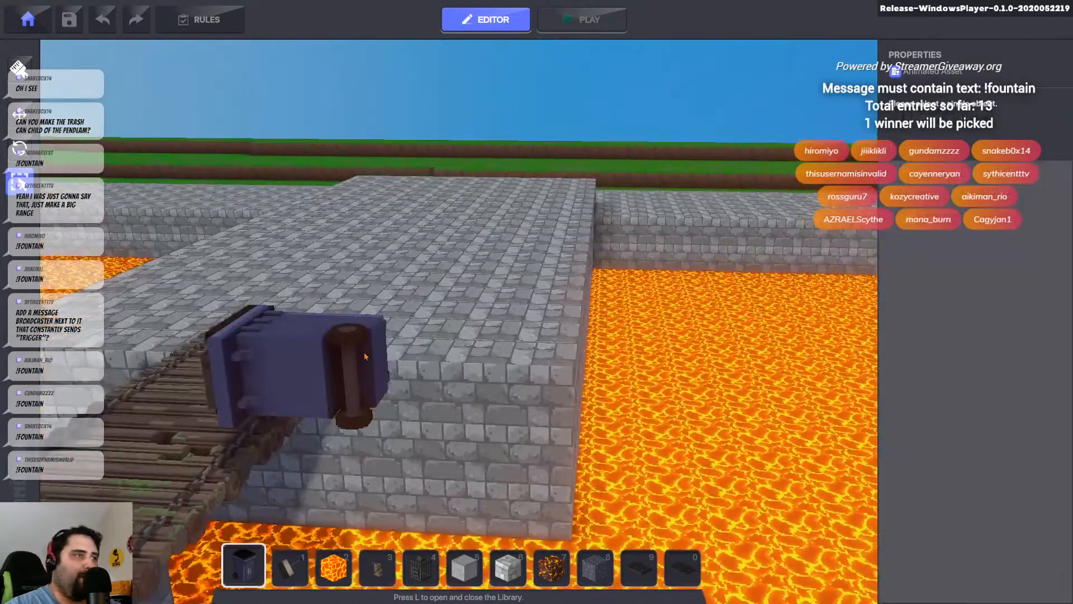
{"action": "right_click_drag", "start_coordinate": [380, 343], "coordinate": [477, 259]}
{"action": "left_click", "coordinate": [442, 452]}
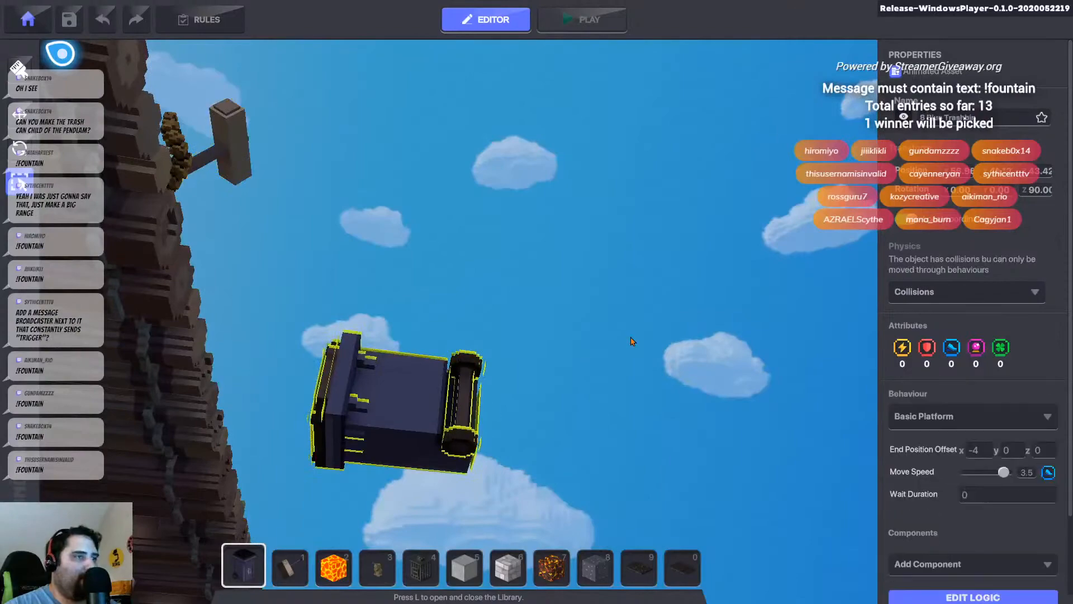
{"action": "right_click_drag", "start_coordinate": [634, 341], "coordinate": [612, 429]}
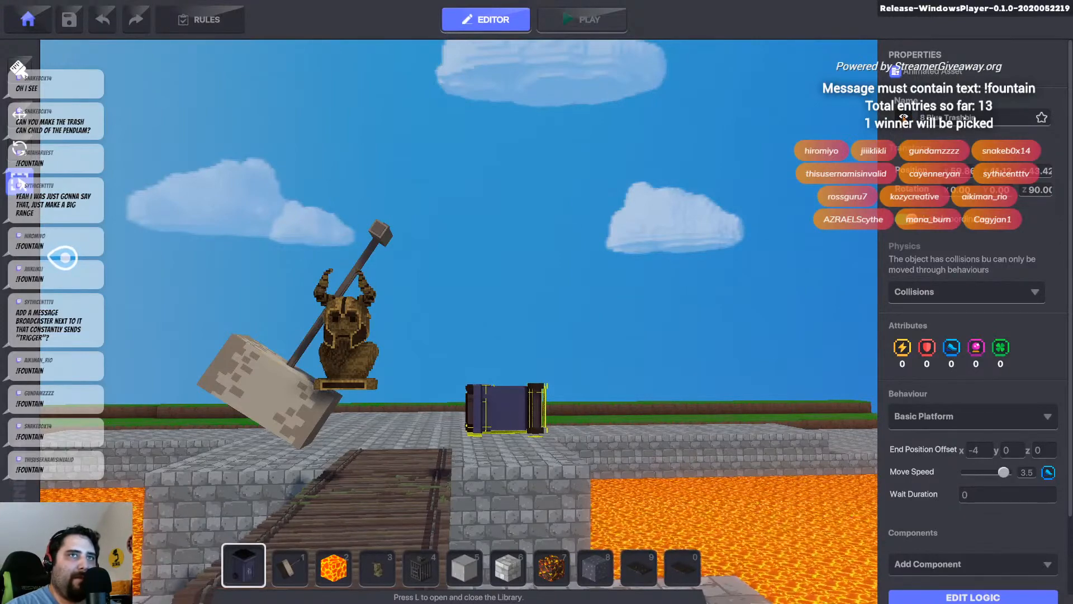
{"action": "right_click_drag", "start_coordinate": [566, 397], "coordinate": [564, 459]}
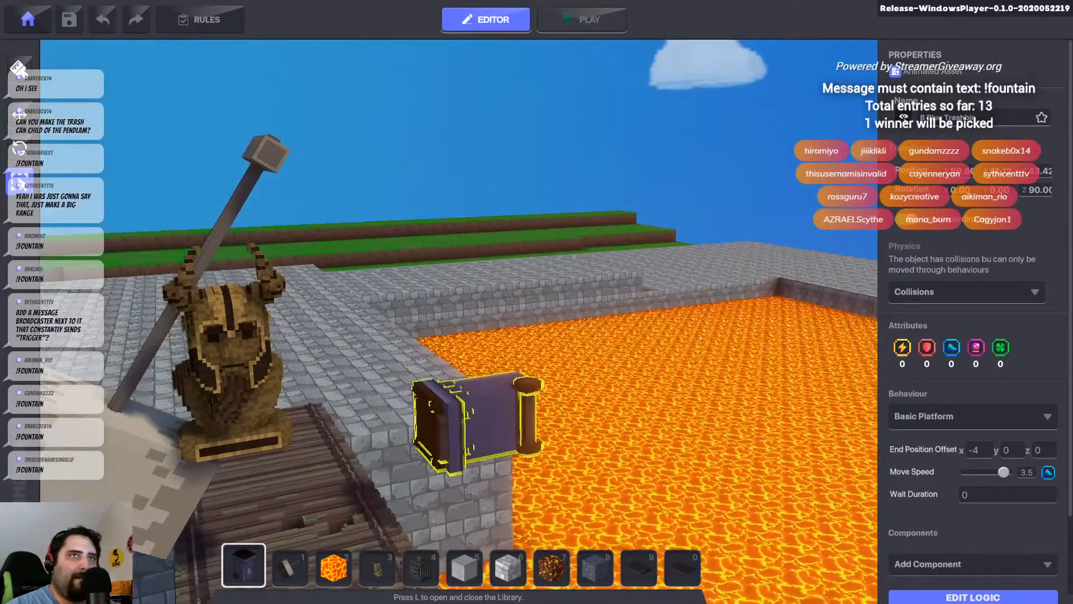
{"action": "left_click", "coordinate": [265, 156]}
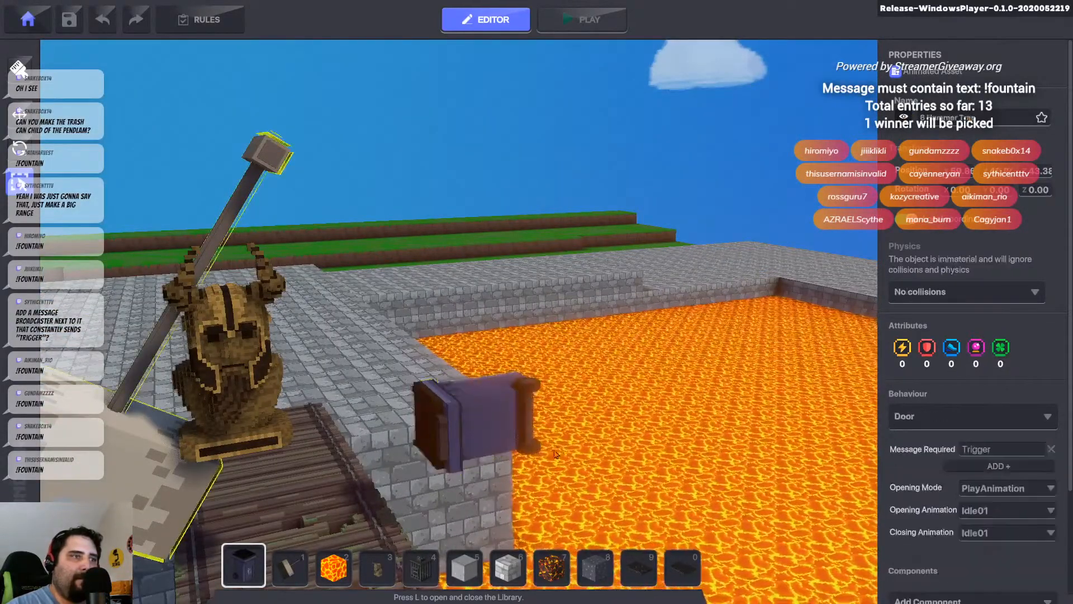
{"action": "left_click", "coordinate": [482, 416]}
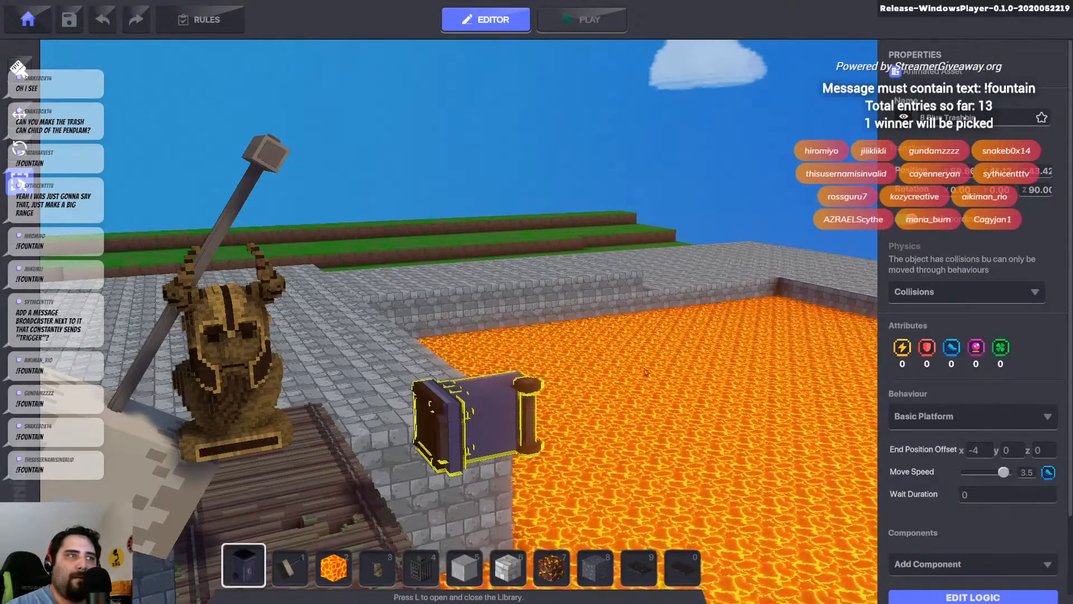
{"action": "scroll", "coordinate": [602, 440], "scroll_direction": "up", "scroll_amount": 3}
{"action": "scroll", "coordinate": [601, 440], "scroll_direction": "down", "scroll_amount": 3}
{"action": "scroll", "coordinate": [619, 418], "scroll_direction": "up", "scroll_amount": 2}
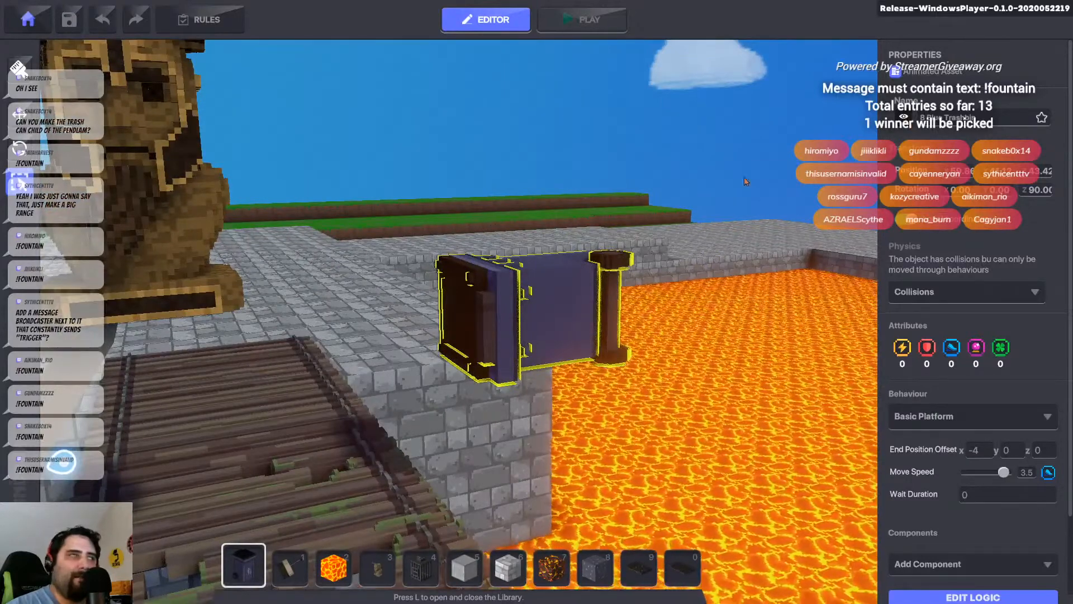
- Hide the Blue Trashbin through its visibility setting in the object hierarchy, and close the hierarchy
{"action": "left_click", "coordinate": [61, 461]}
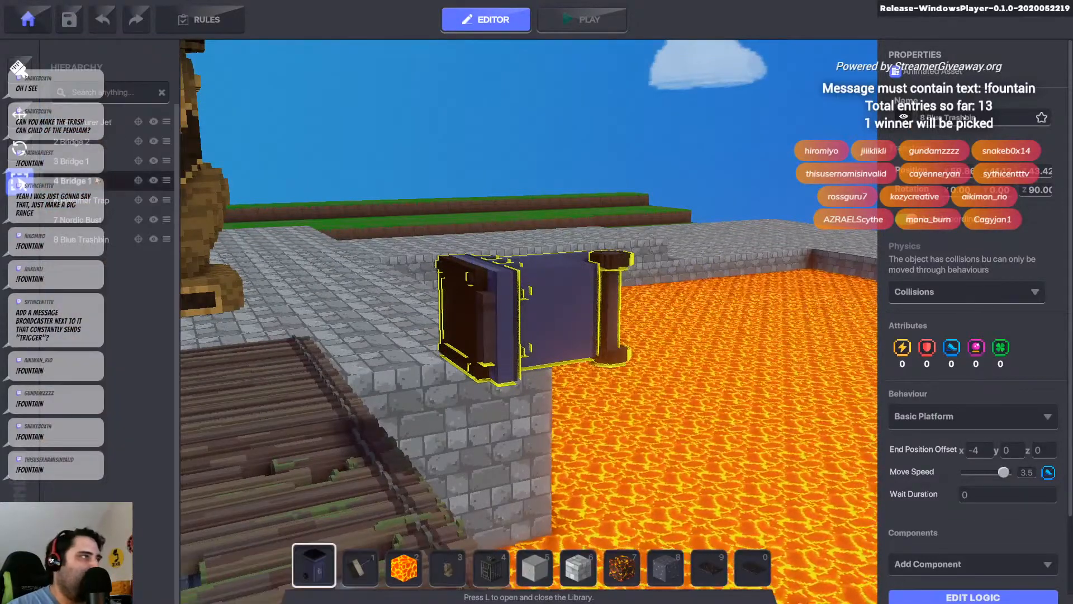
{"action": "left_click", "coordinate": [154, 241]}
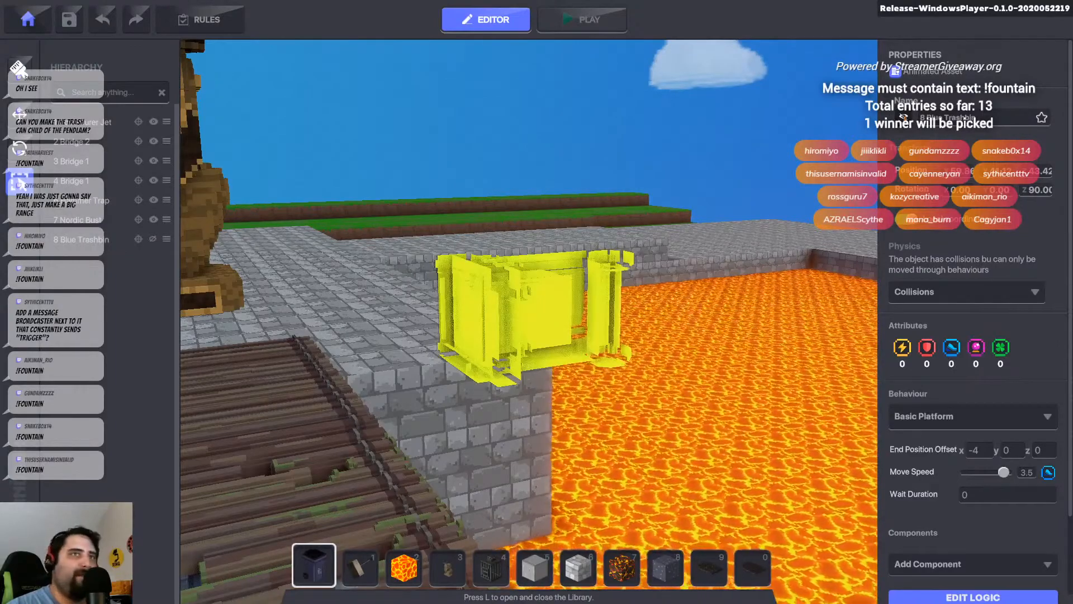
{"action": "left_click", "coordinate": [64, 461]}
- Select the hidden Blue Trashbin beside the bridge and set its End Position Offset x to 4
{"action": "key", "text": "s"}
{"action": "right_click_drag", "start_coordinate": [693, 442], "coordinate": [649, 479]}
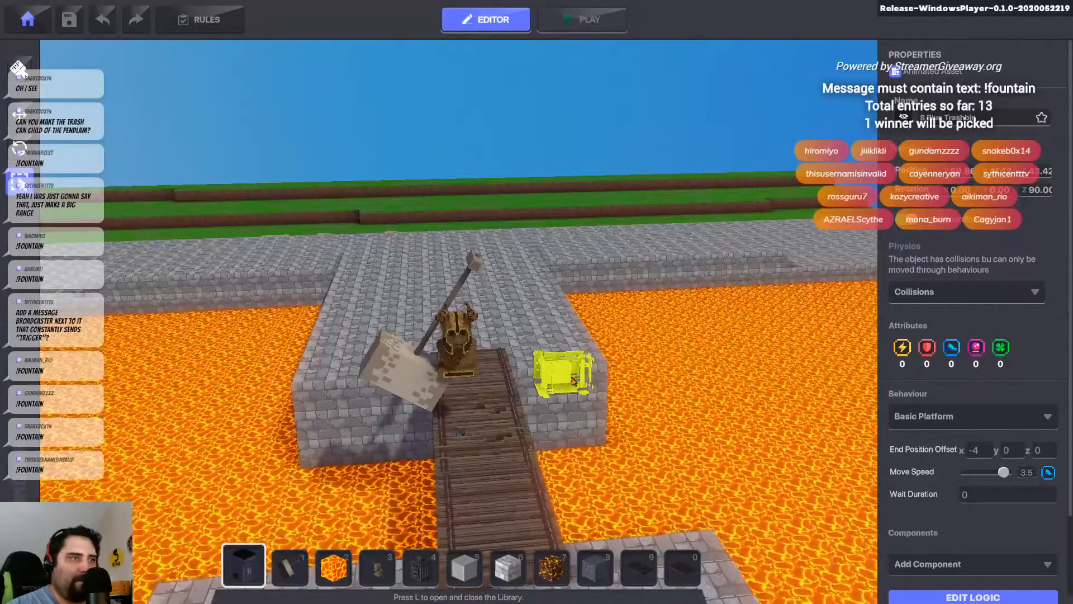
{"action": "left_click", "coordinate": [429, 376]}
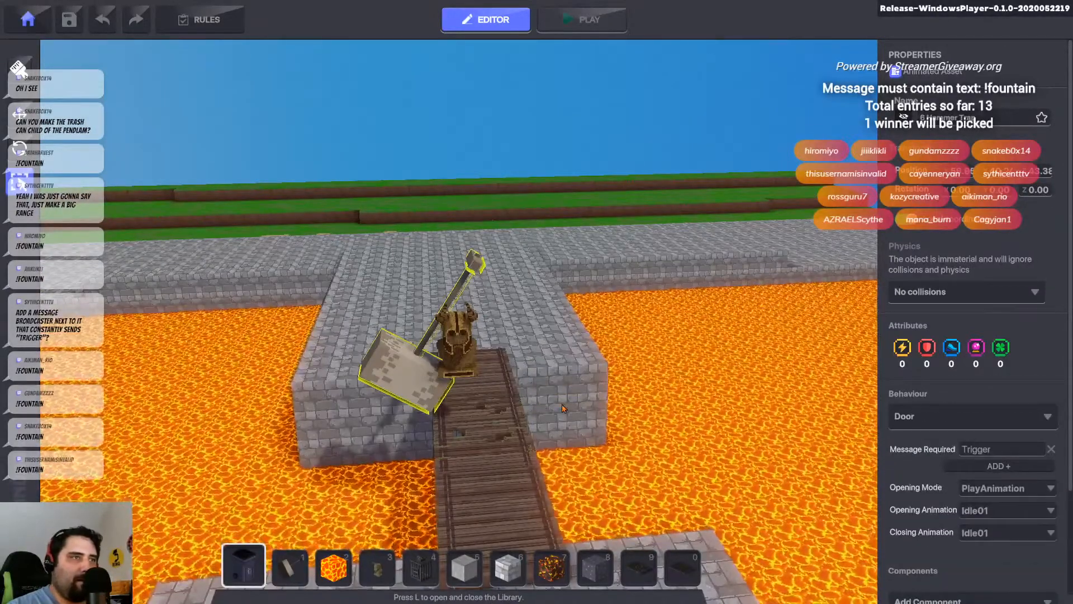
{"action": "left_click", "coordinate": [563, 408]}
{"action": "left_click", "coordinate": [547, 369]}
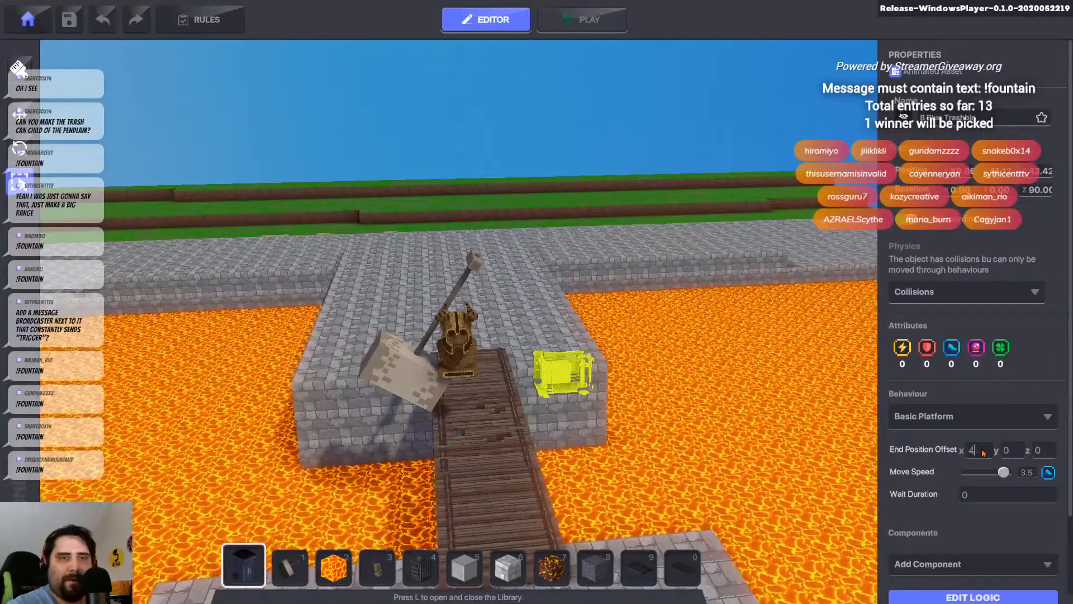
- Move the Blue Trashbin back across the bridge to sit behind the hammer head
{"action": "key", "text": "w"}
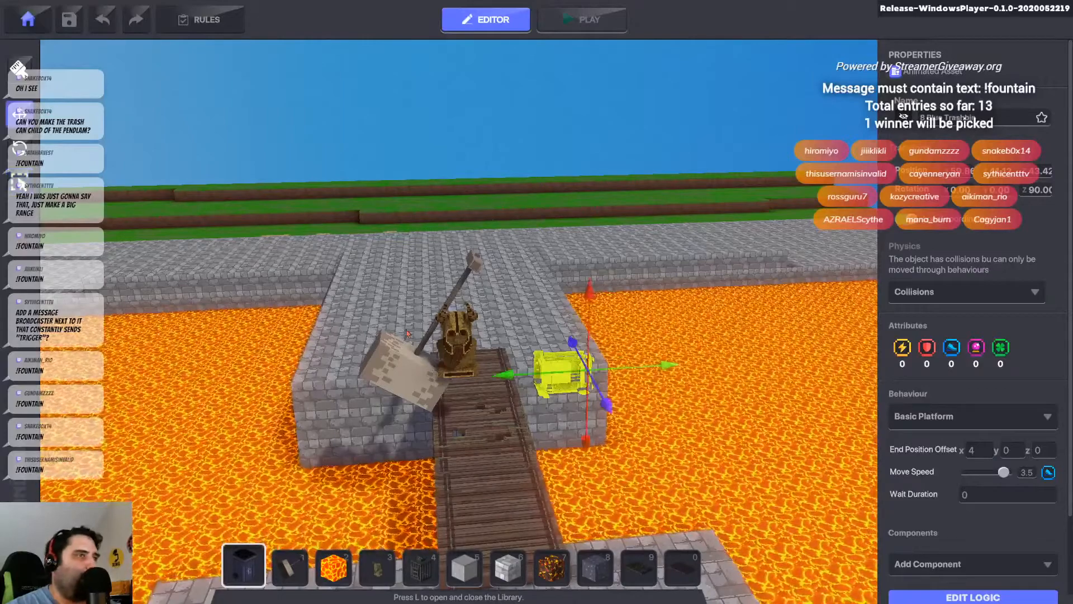
{"action": "left_click_drag", "start_coordinate": [661, 372], "coordinate": [491, 380]}
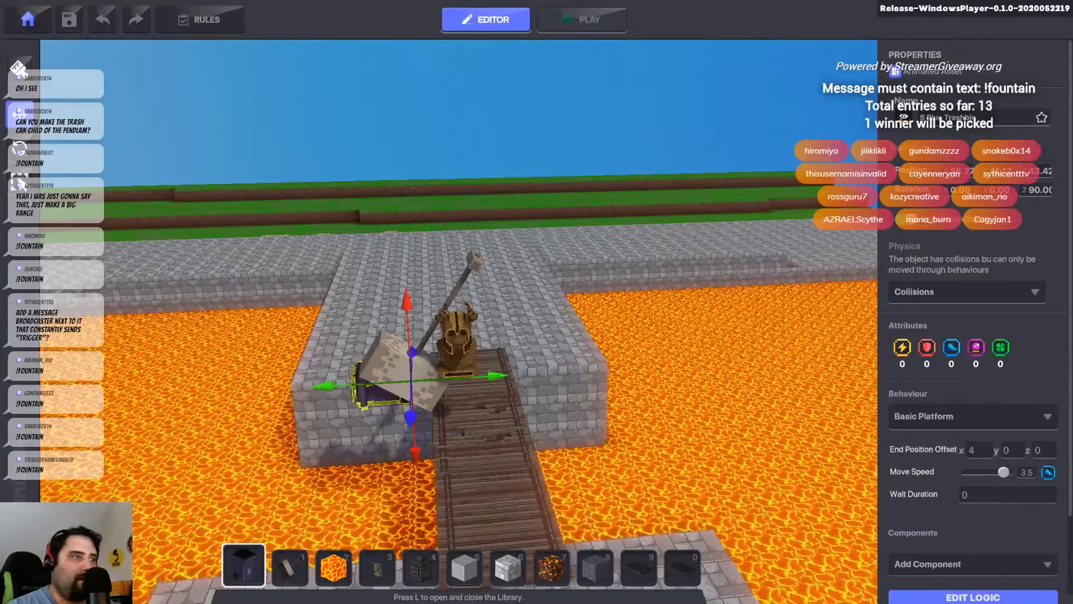
{"action": "left_click_drag", "start_coordinate": [495, 380], "coordinate": [490, 378]}
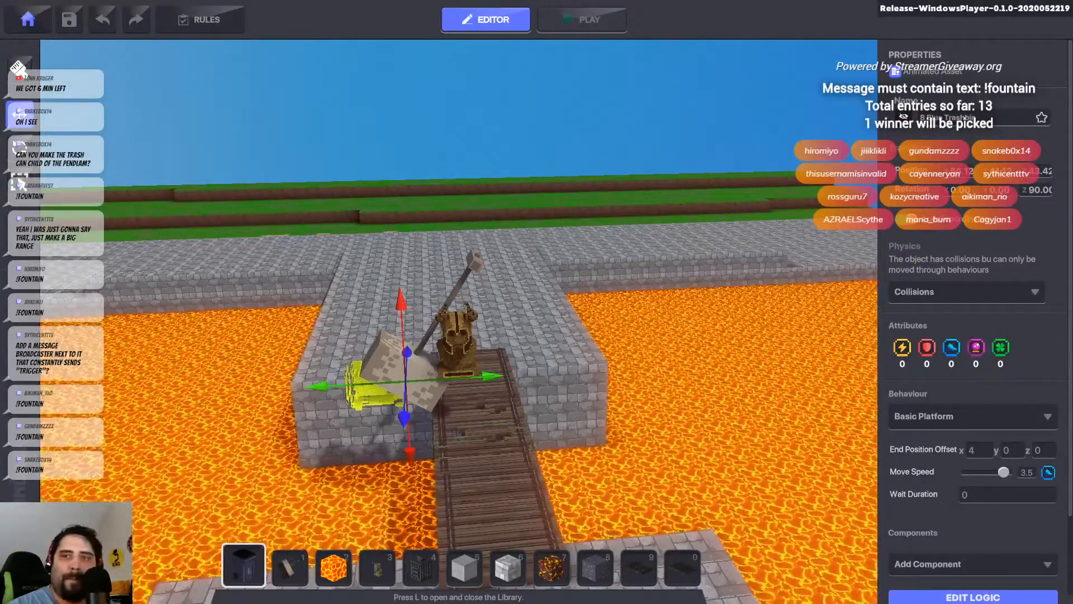
- Playtest the level by running onto the lava bridge and standing in the swinging hammer's path to test its collision
{"action": "left_click", "coordinate": [586, 19]}
{"action": "key", "text": "w"}
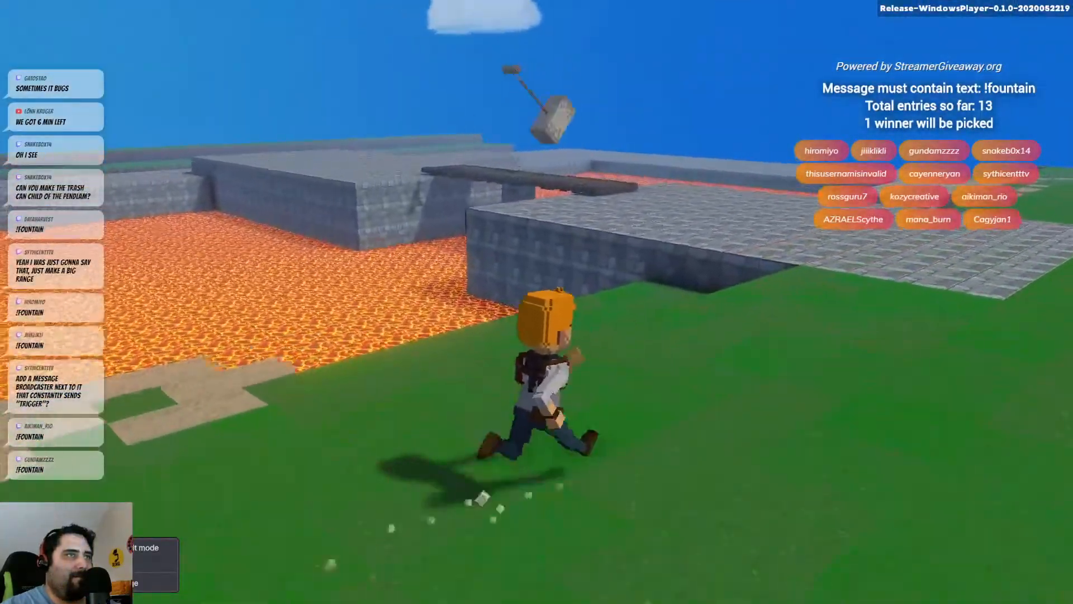
{"action": "key", "text": "w"}
{"action": "key", "text": "w"}
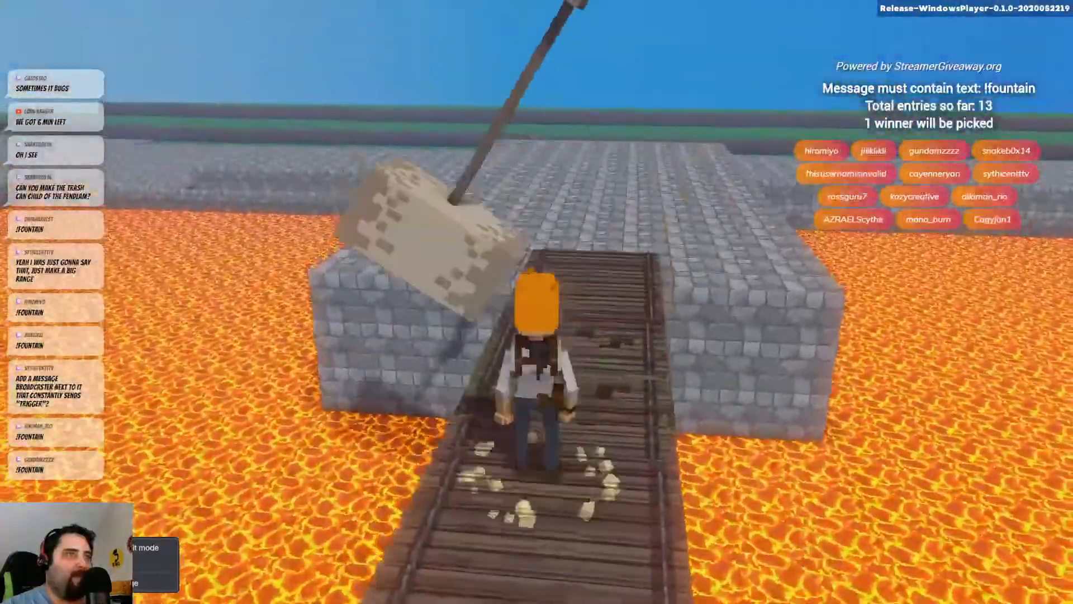
{"action": "key", "text": "w"}
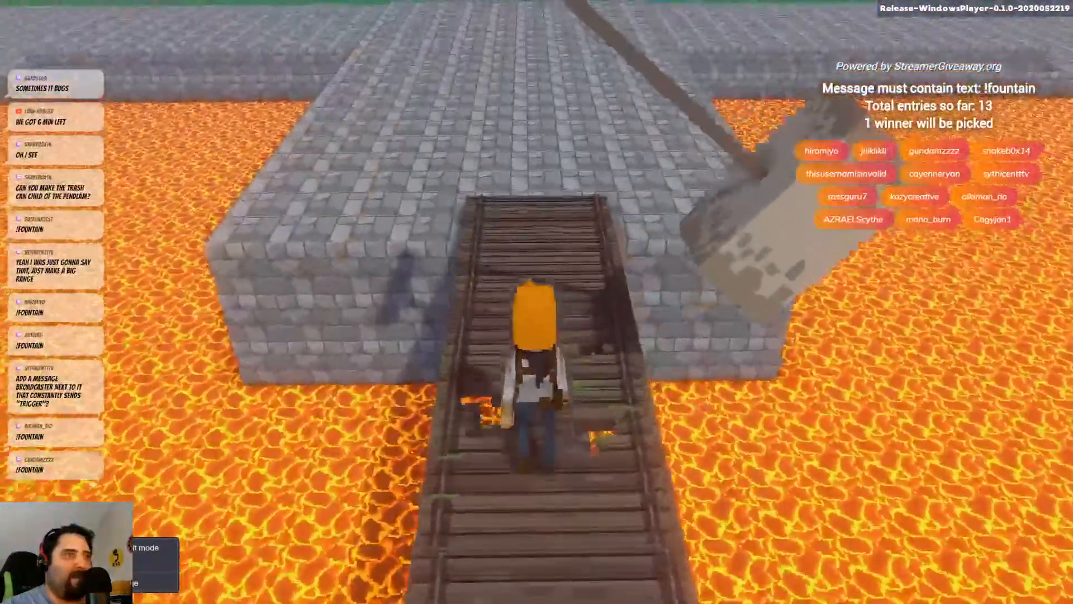
{"action": "key", "text": "w"}
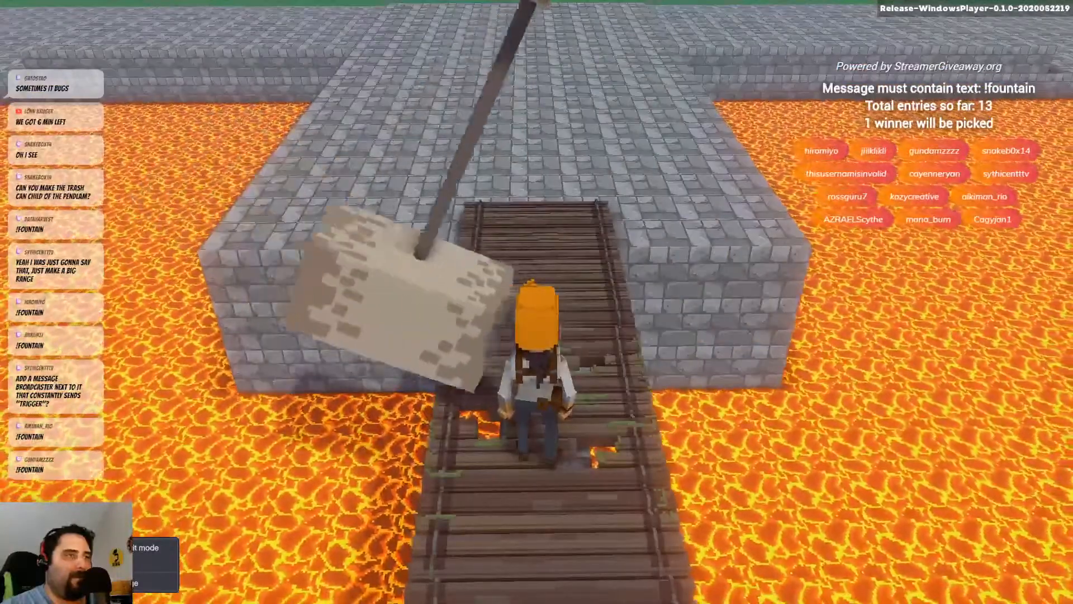
{"action": "key", "text": "w"}
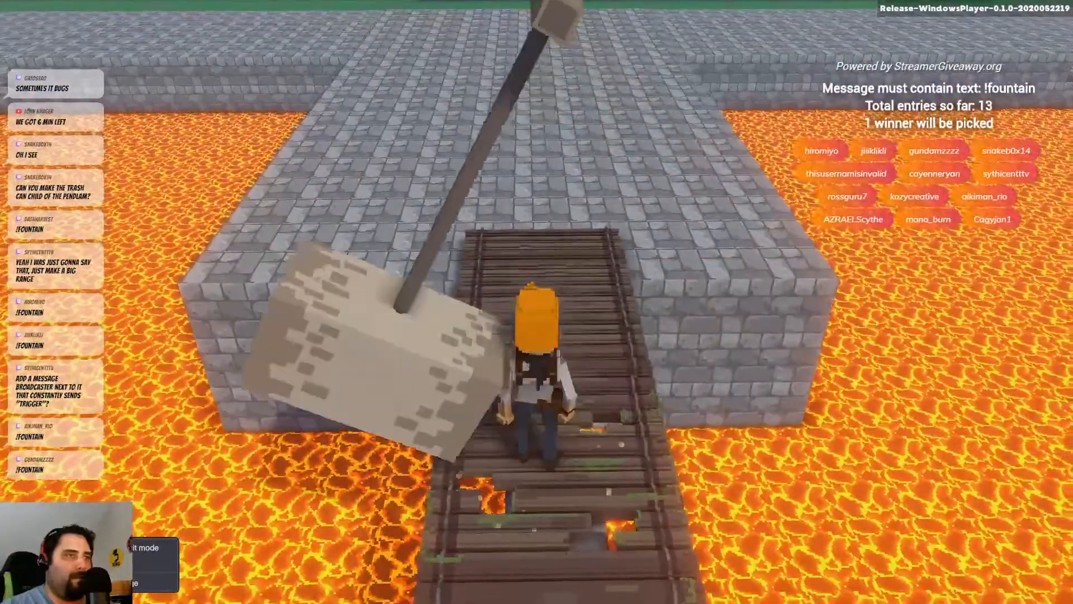
{"action": "key", "text": "a"}
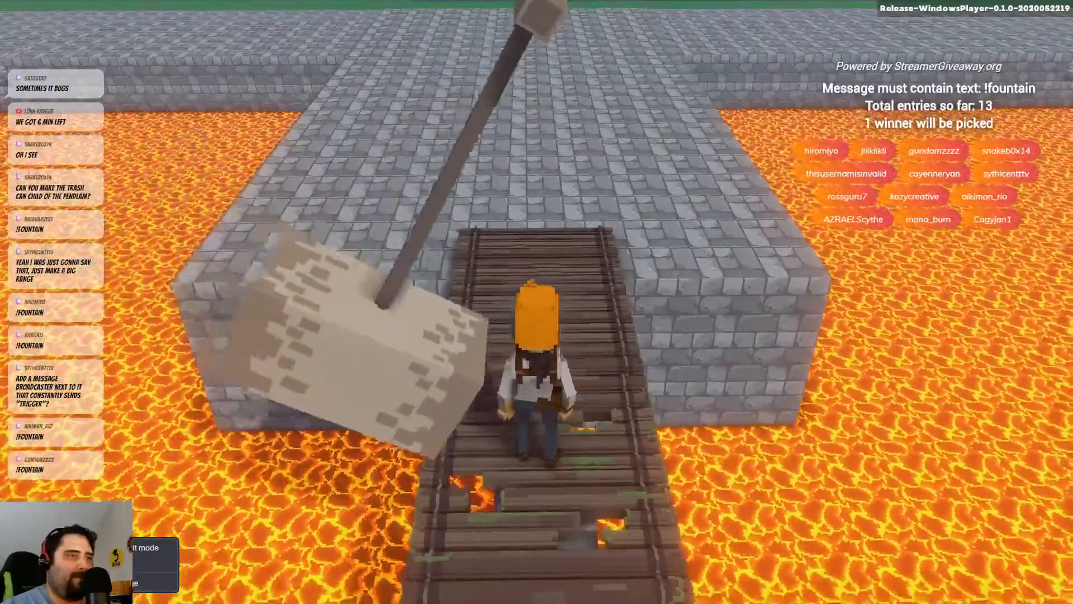
{"action": "key", "text": "a"}
{"action": "key", "text": "space"}
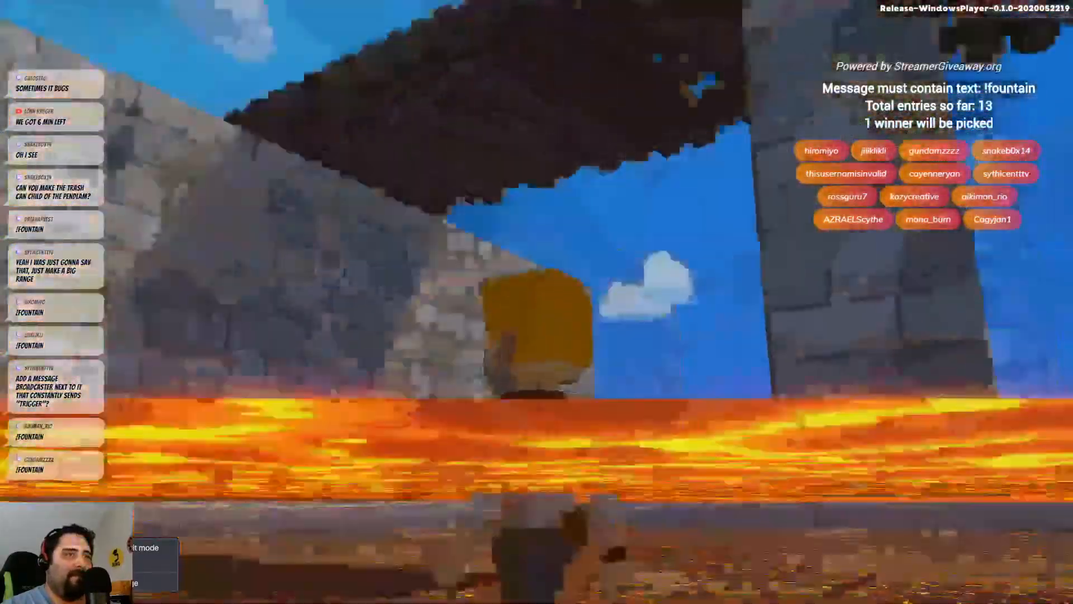
- Move through the lava around and beneath the bridge, observing the hammer's swing from below, and return to editing
{"action": "key", "text": "w"}
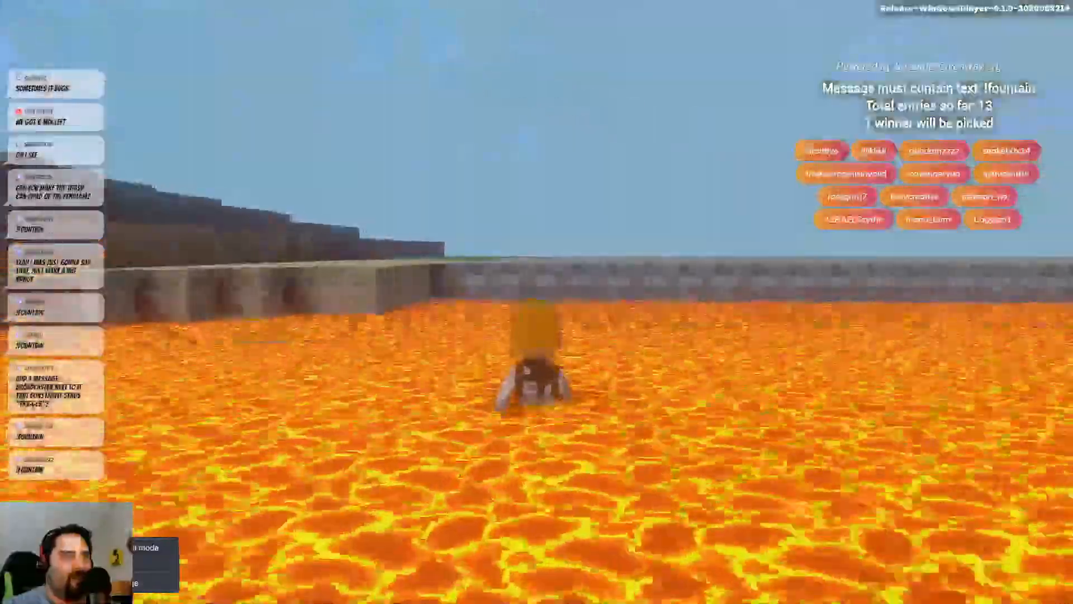
{"action": "key", "text": "w"}
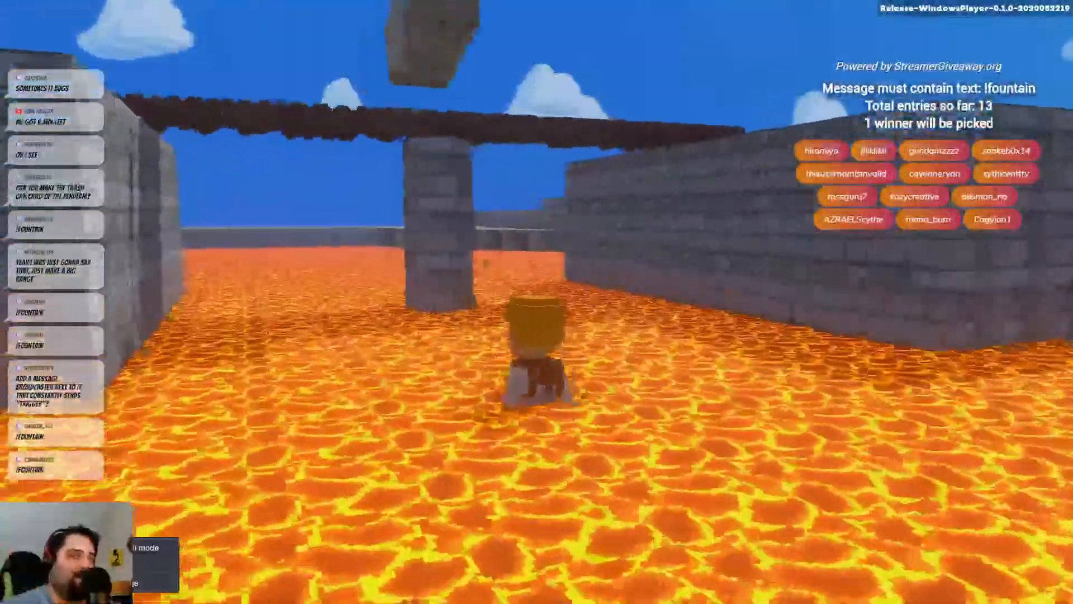
{"action": "key", "text": "w"}
{"action": "key", "text": "space"}
{"action": "key", "text": "space"}
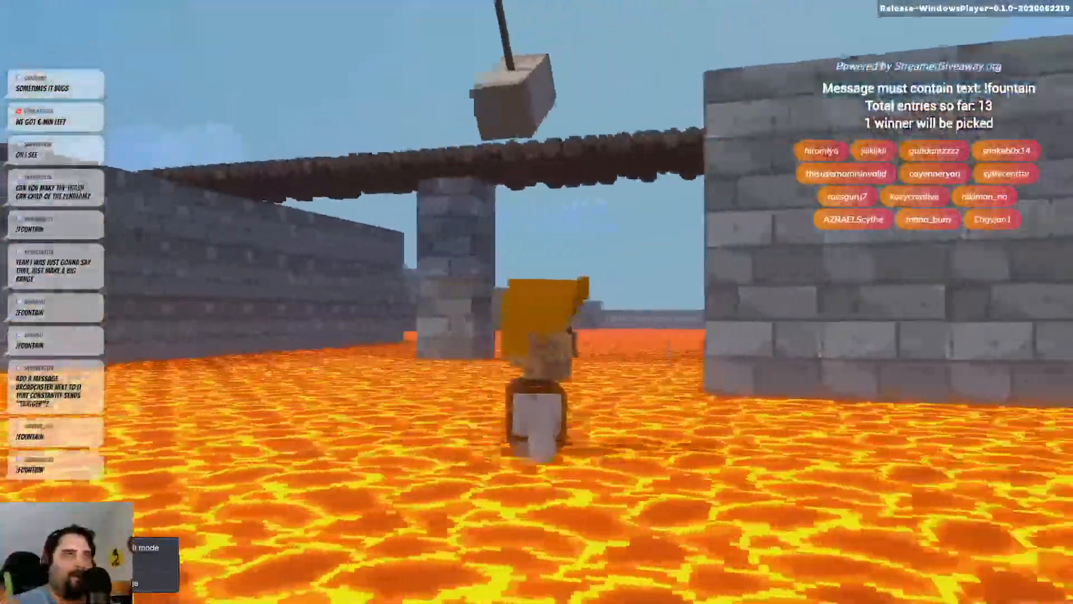
{"action": "key", "text": "w"}
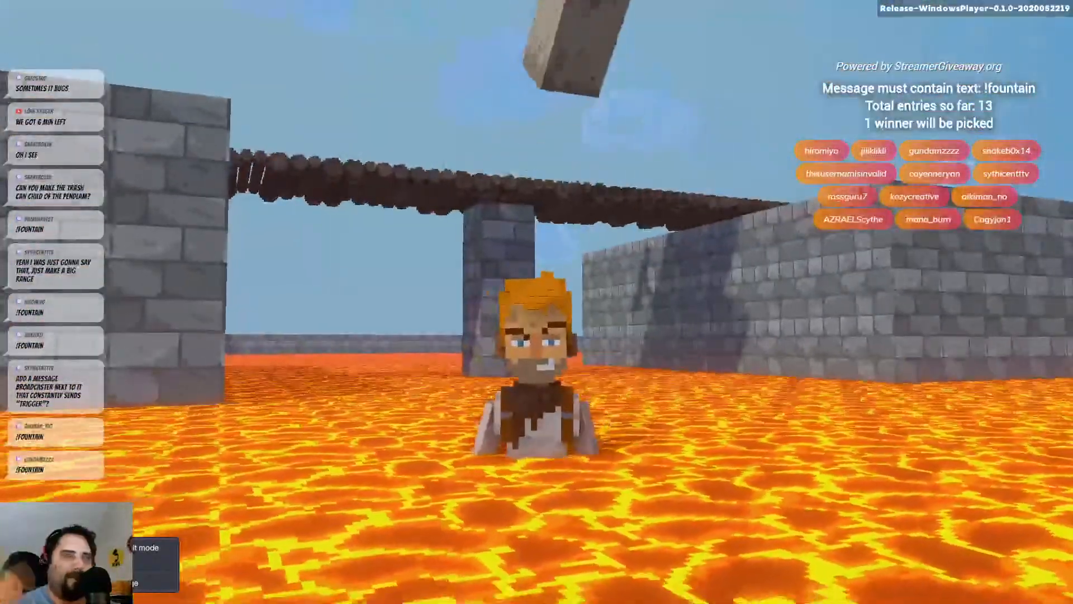
{"action": "key", "text": "w"}
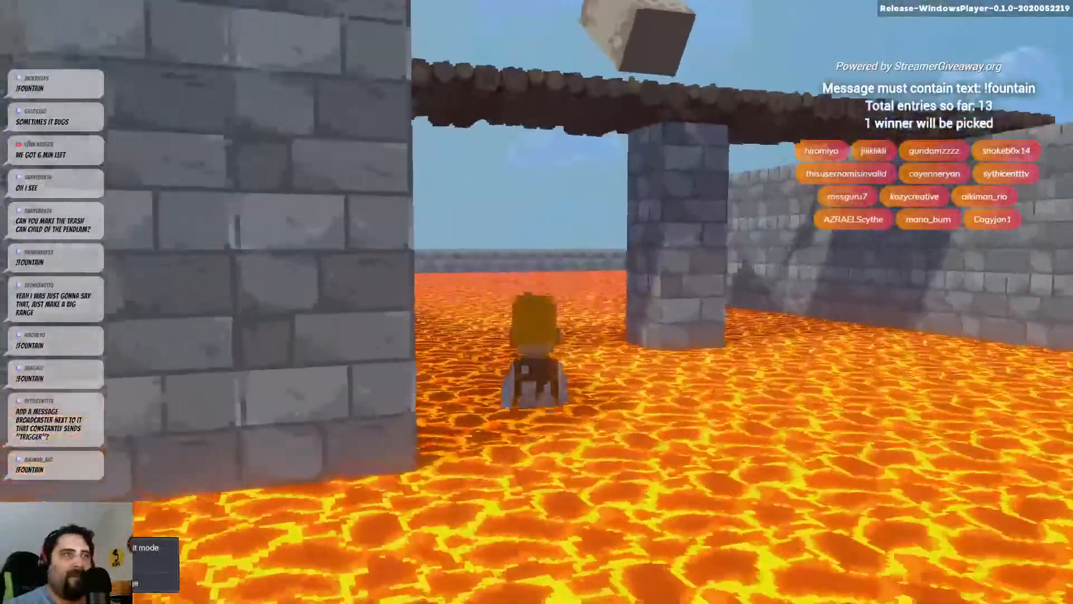
{"action": "key", "text": "w"}
{"action": "key", "text": "space"}
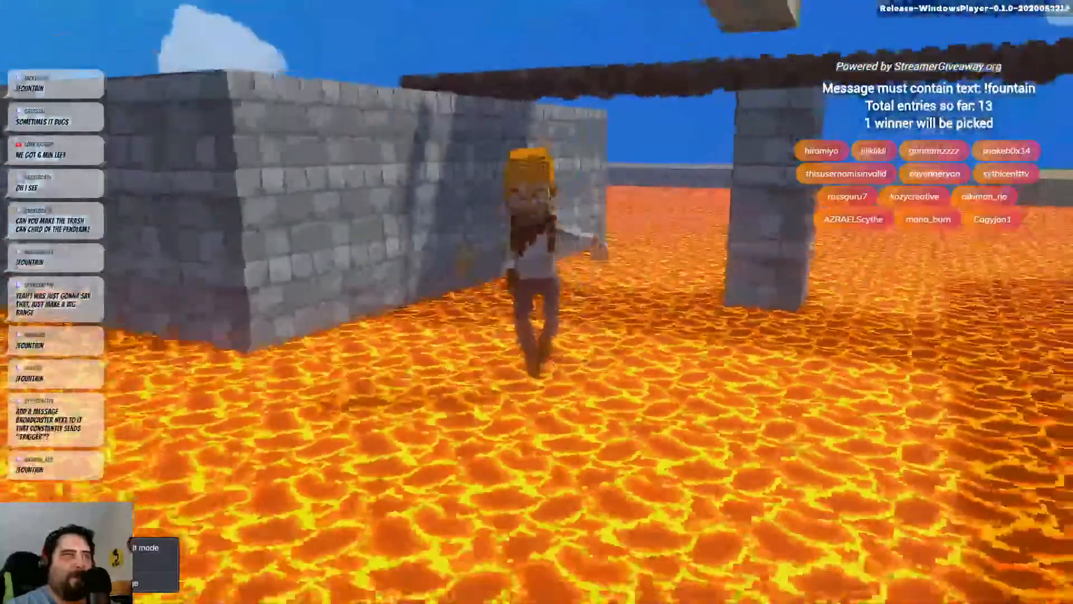
{"action": "key", "text": "s"}
{"action": "key", "text": "w"}
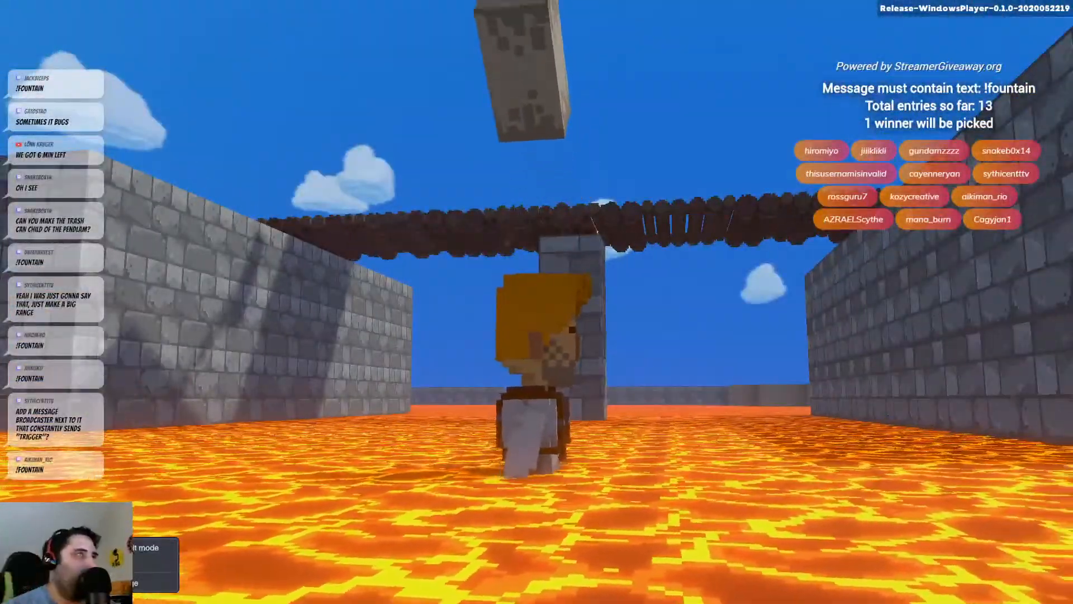
{"action": "key", "text": "w"}
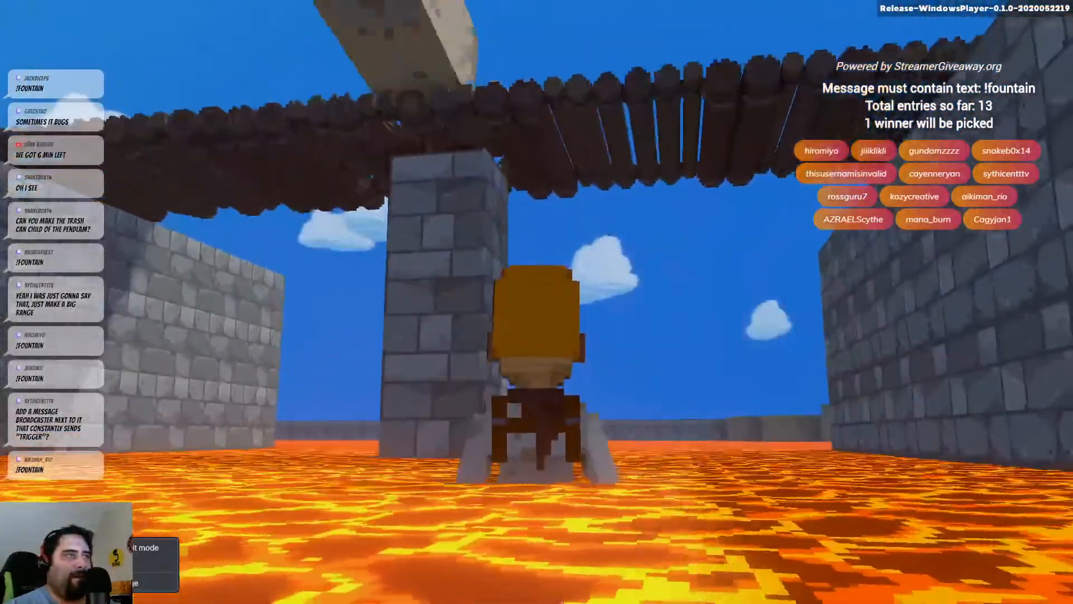
{"action": "key", "text": "s"}
{"action": "key", "text": "s"}
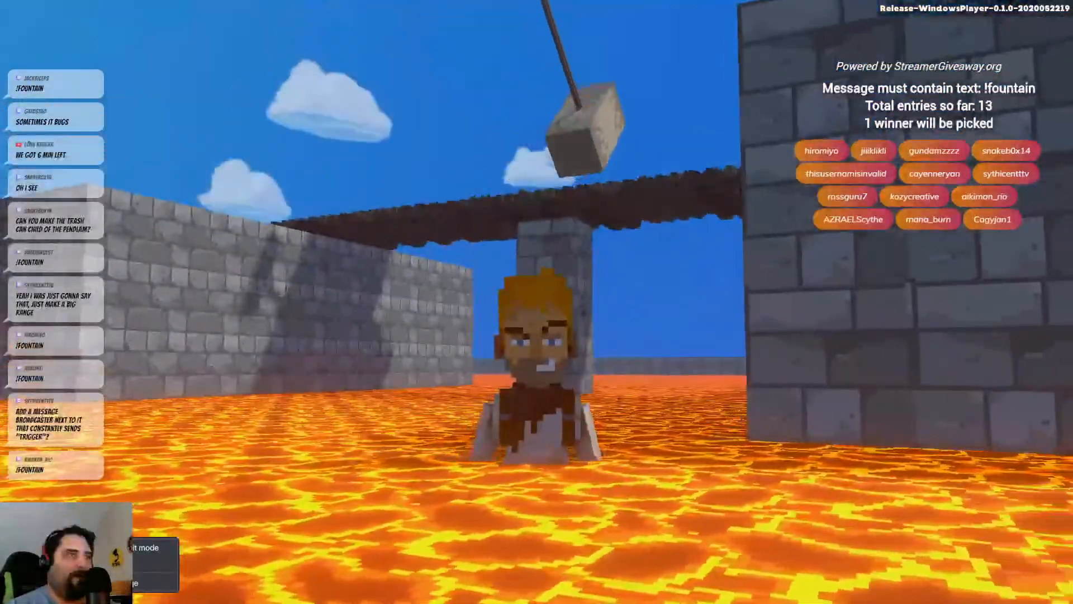
{"action": "key", "text": "w"}
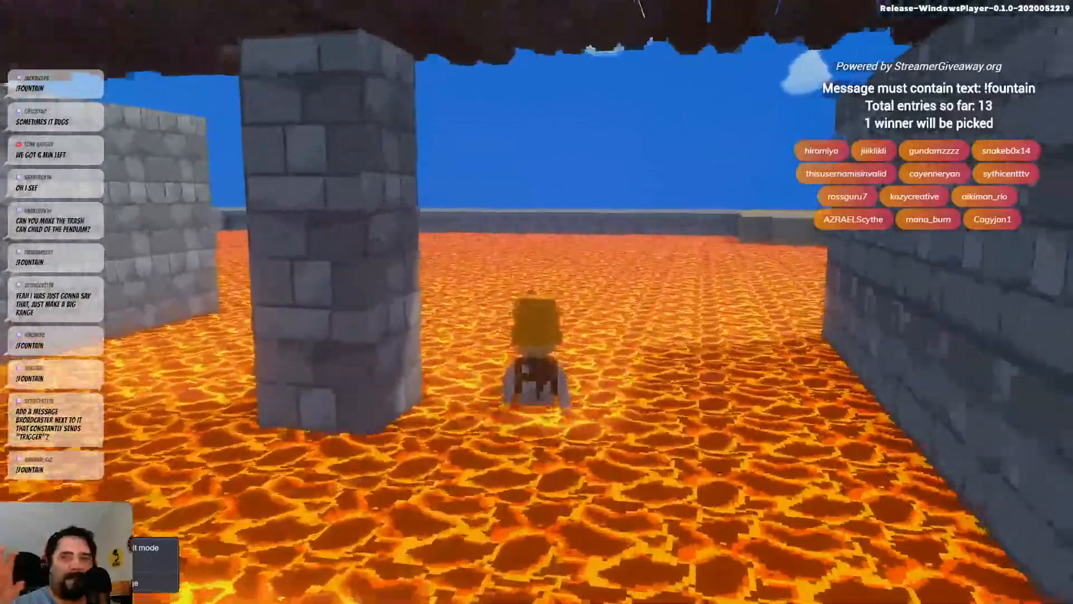
{"action": "key", "text": "w"}
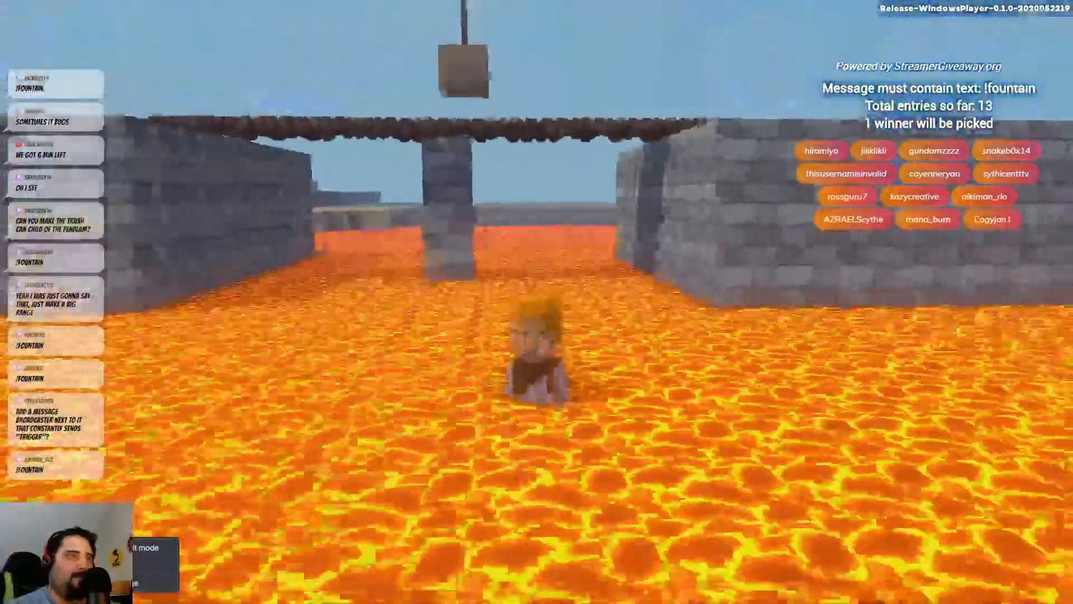
{"action": "key", "text": "s"}
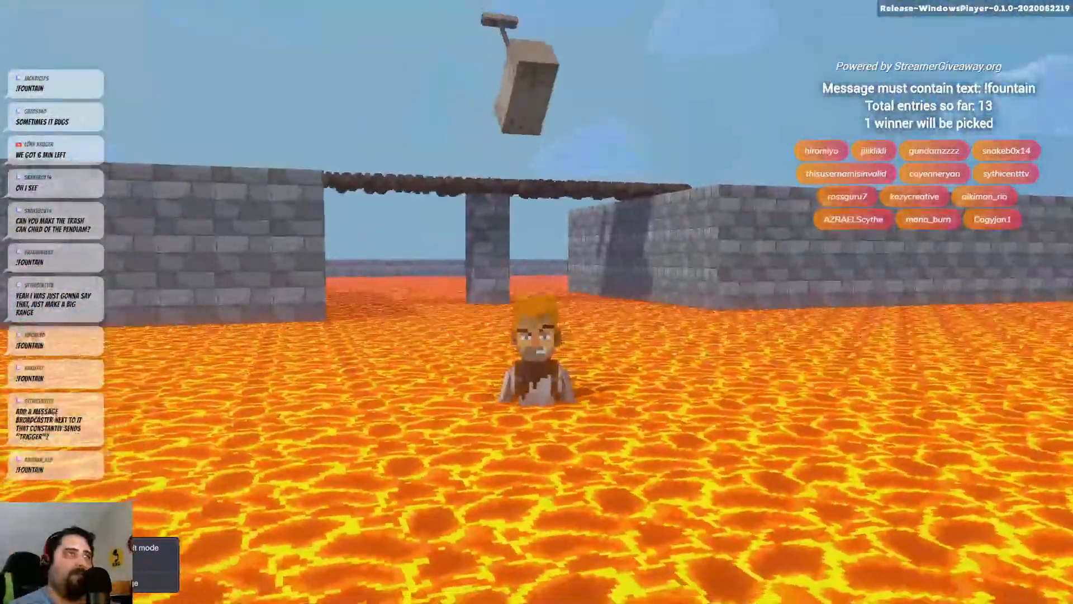
{"action": "key", "text": "w"}
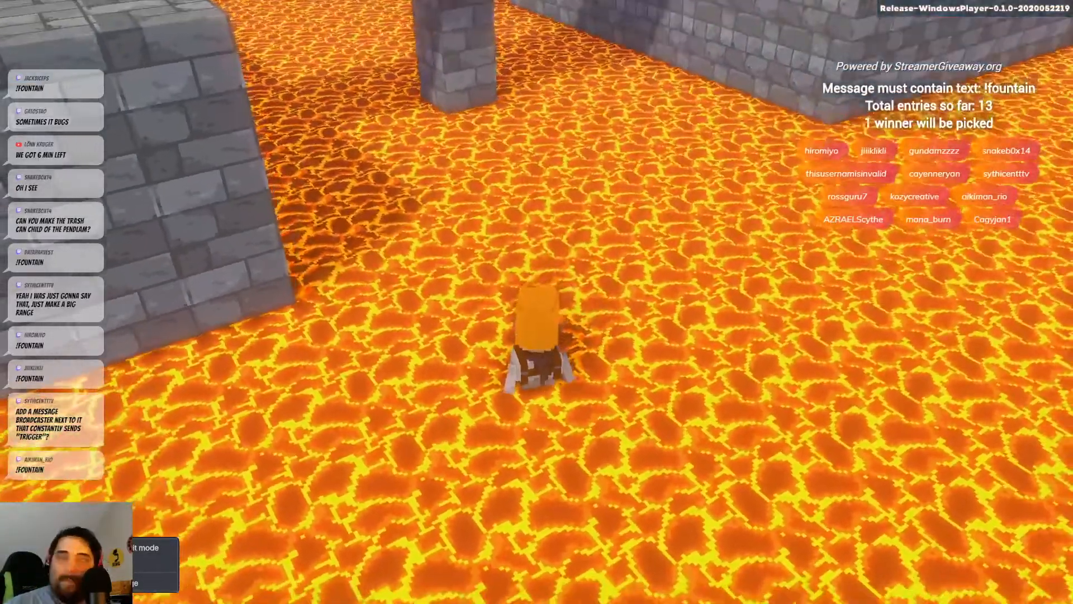
{"action": "key", "text": "w"}
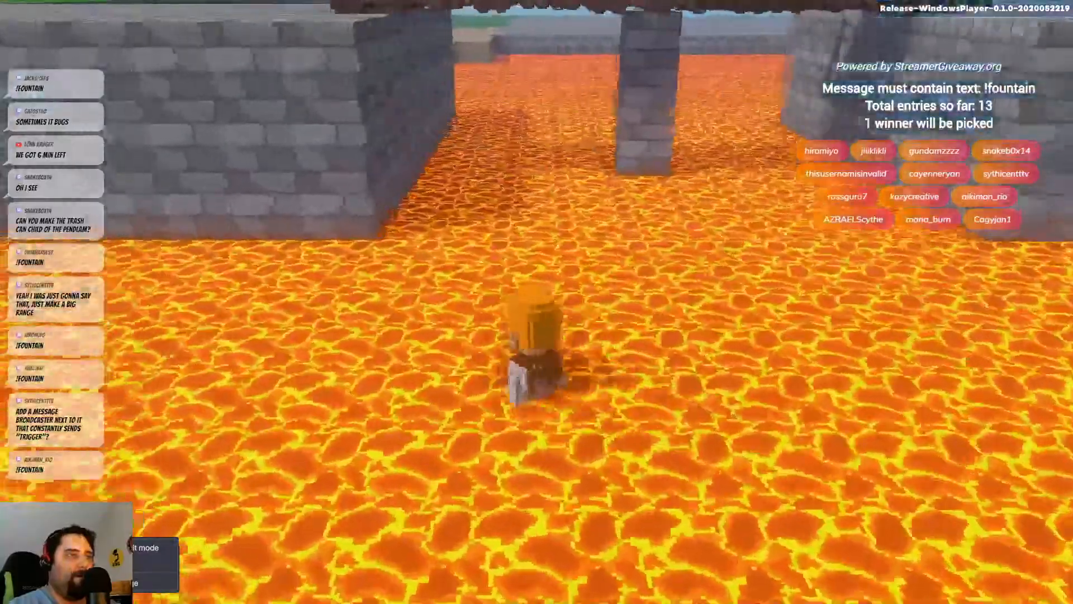
{"action": "key", "text": "s"}
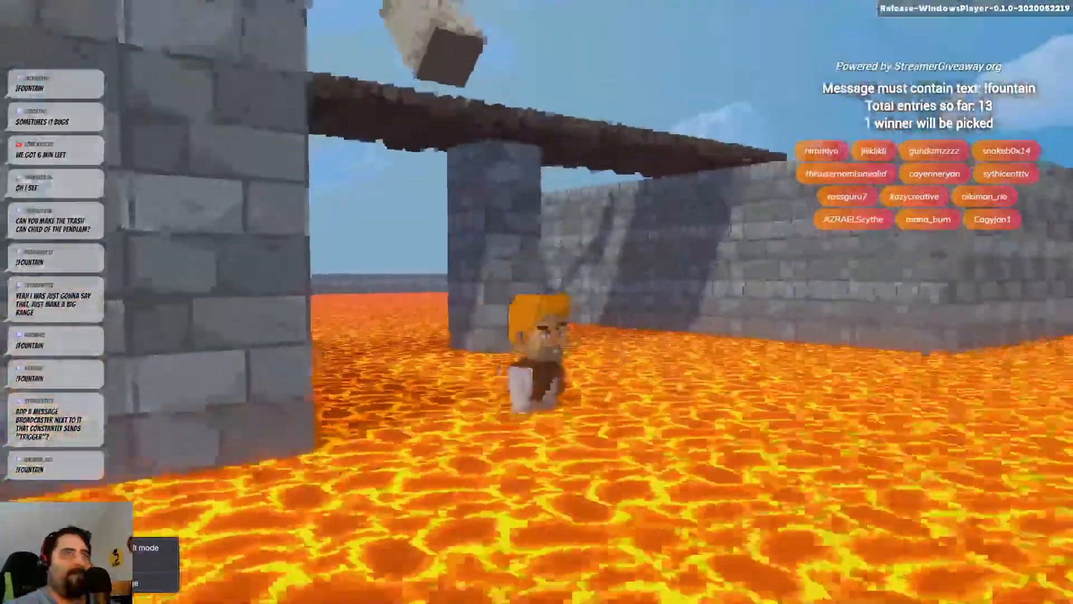
{"action": "key", "text": "Escape"}
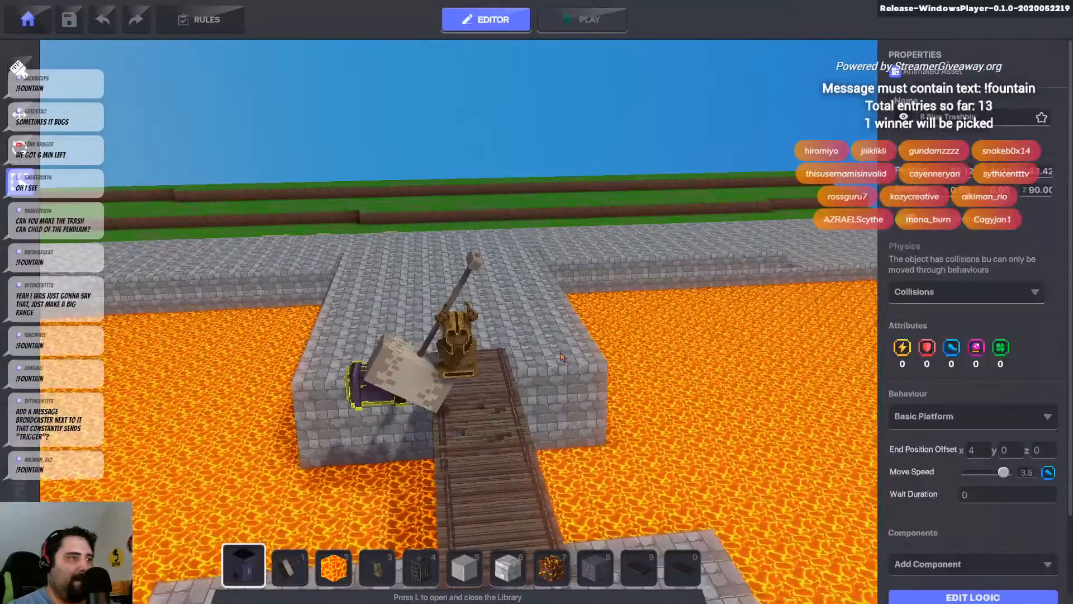
- Examine the Hammer Trap and the Blue Trashbin behind its head from several angles, comparing their collision and behaviour settings
{"action": "scroll", "coordinate": [408, 361], "scroll_direction": "up", "scroll_amount": 5}
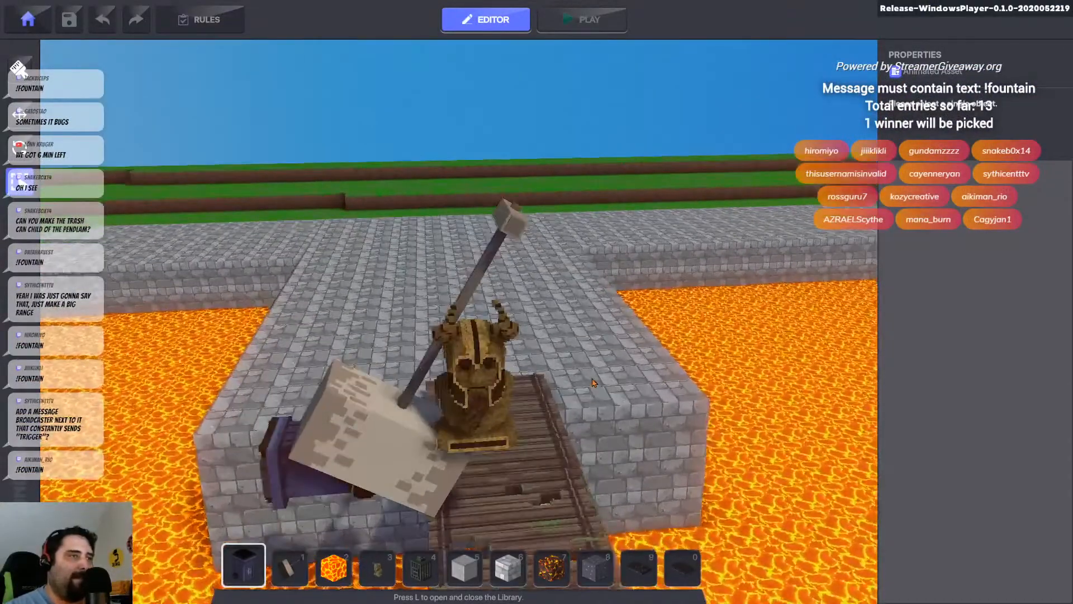
{"action": "right_click_drag", "start_coordinate": [408, 361], "coordinate": [415, 331]}
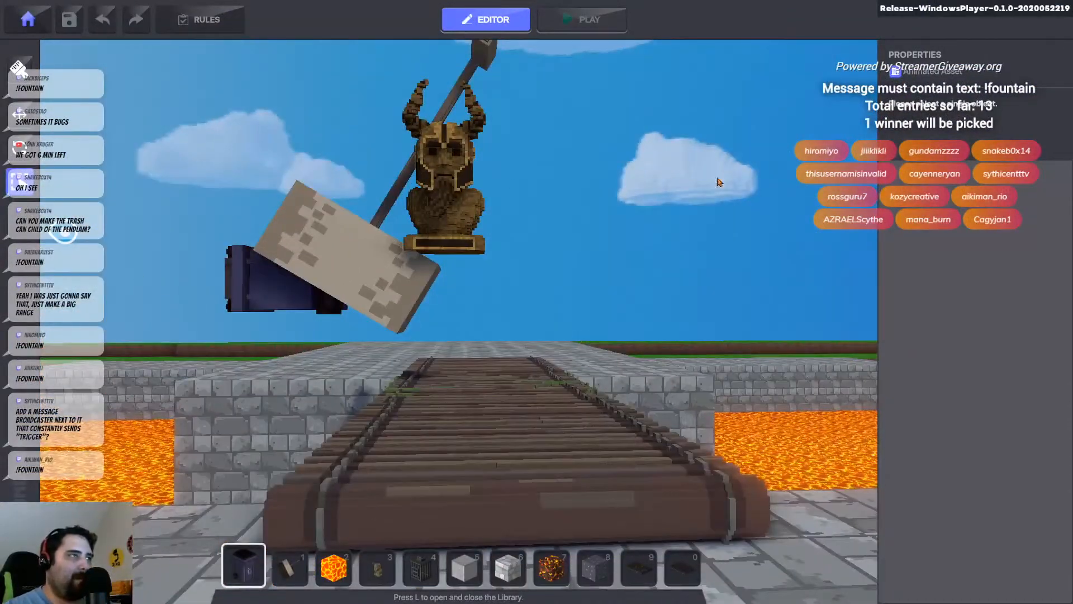
{"action": "right_click_drag", "start_coordinate": [590, 158], "coordinate": [530, 154]}
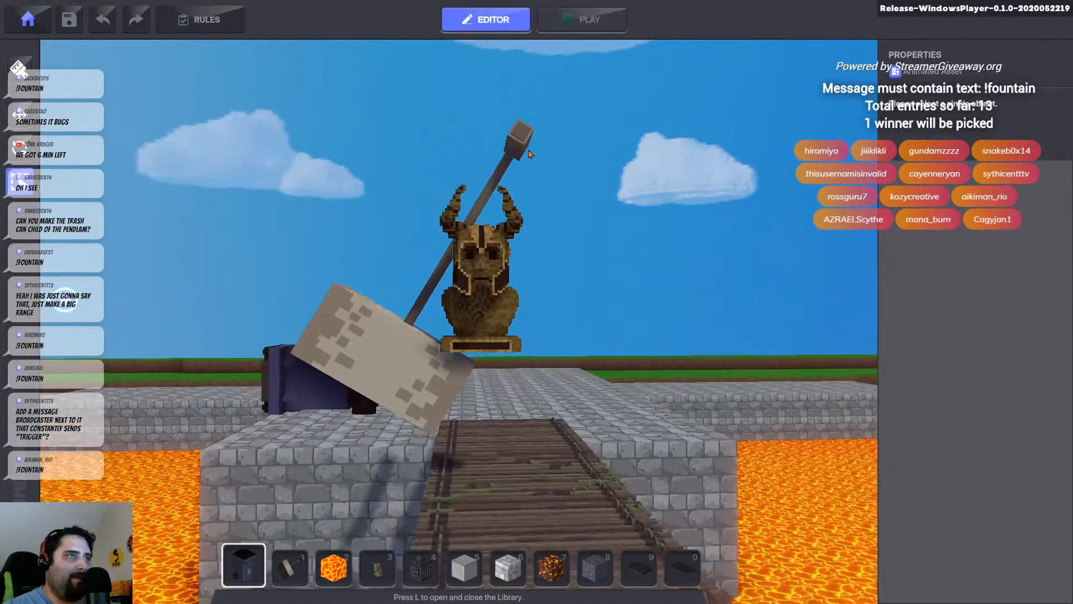
{"action": "left_click", "coordinate": [523, 139]}
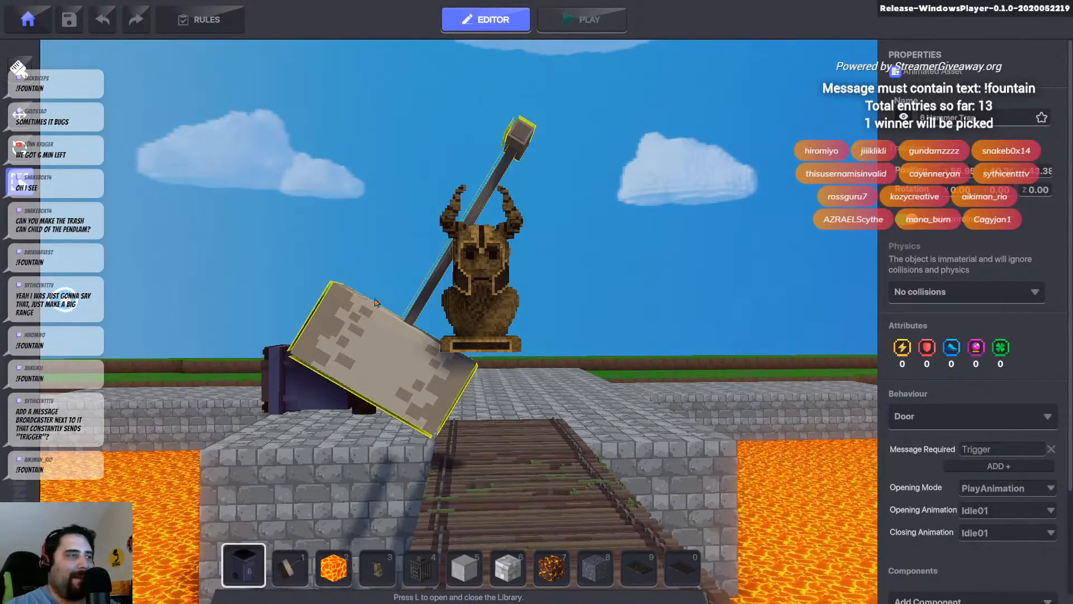
{"action": "right_click_drag", "start_coordinate": [399, 353], "coordinate": [468, 398]}
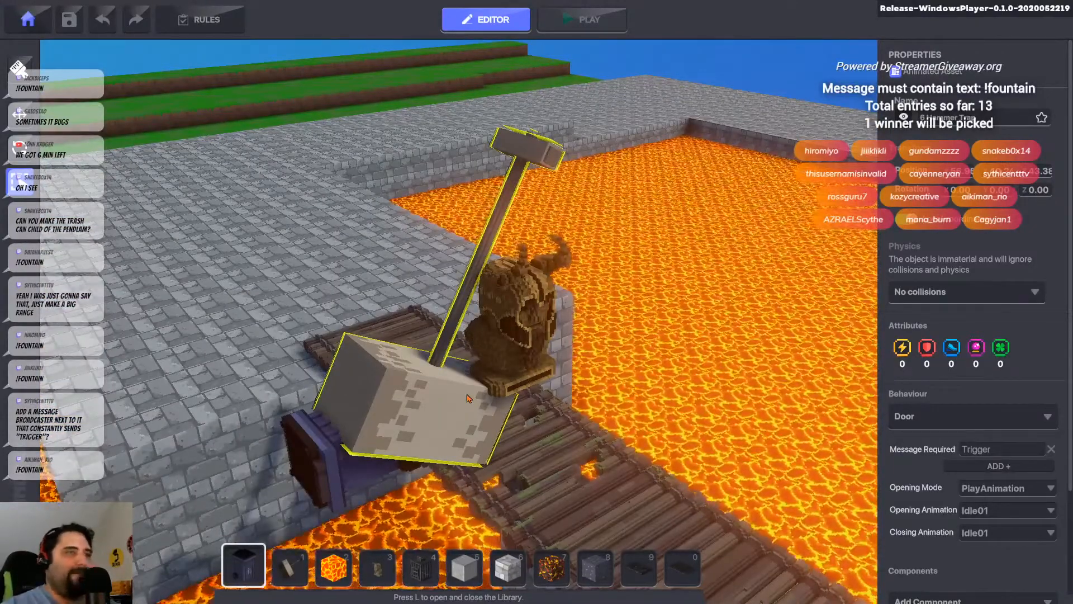
{"action": "right_click_drag", "start_coordinate": [374, 379], "coordinate": [434, 399]}
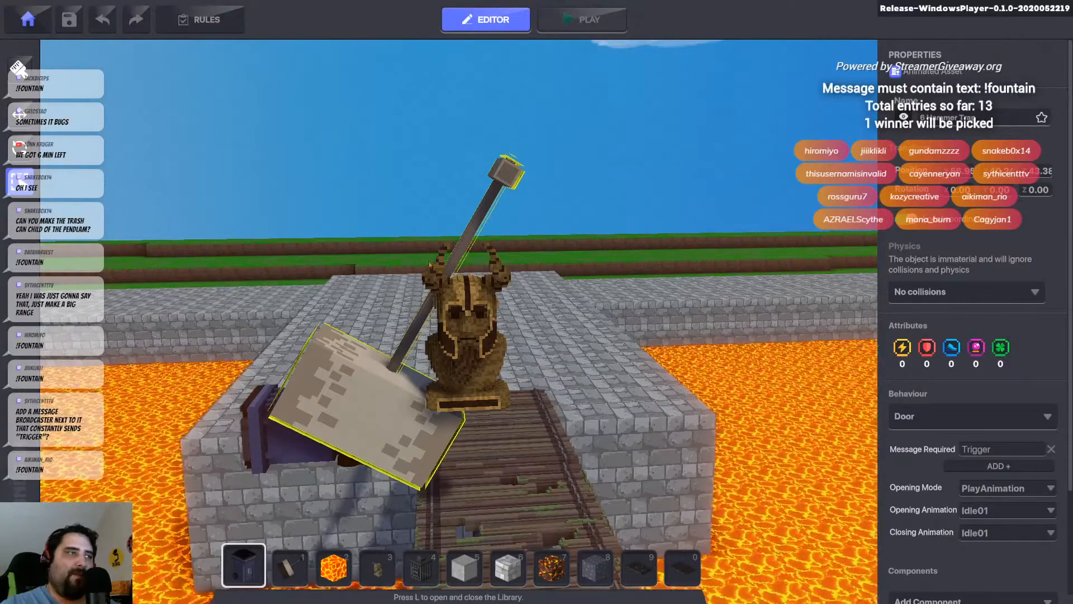
{"action": "left_click", "coordinate": [287, 453]}
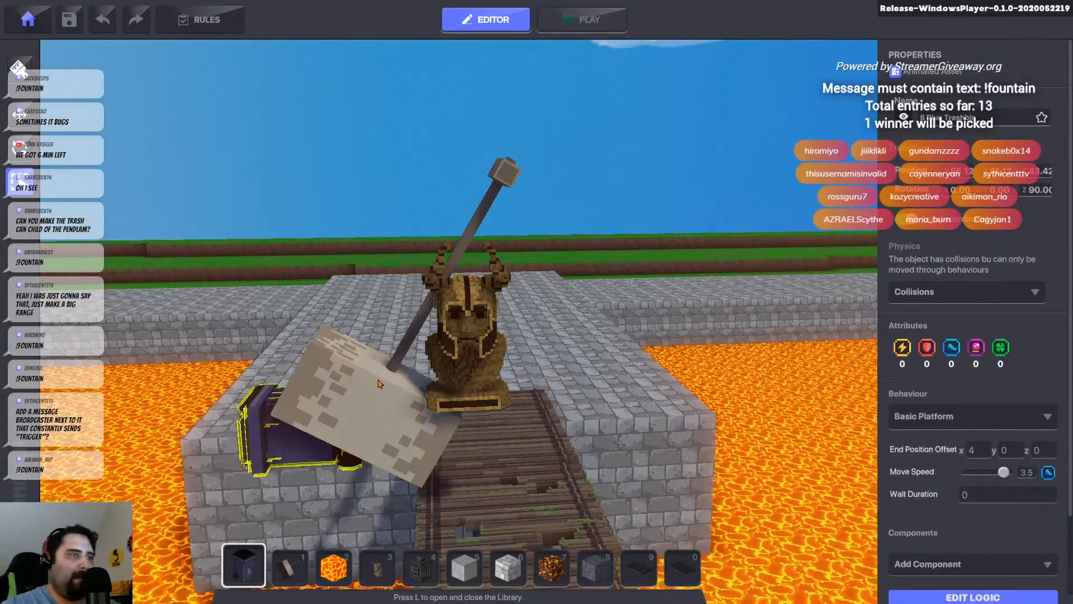
{"action": "right_click_drag", "start_coordinate": [379, 384], "coordinate": [360, 406]}
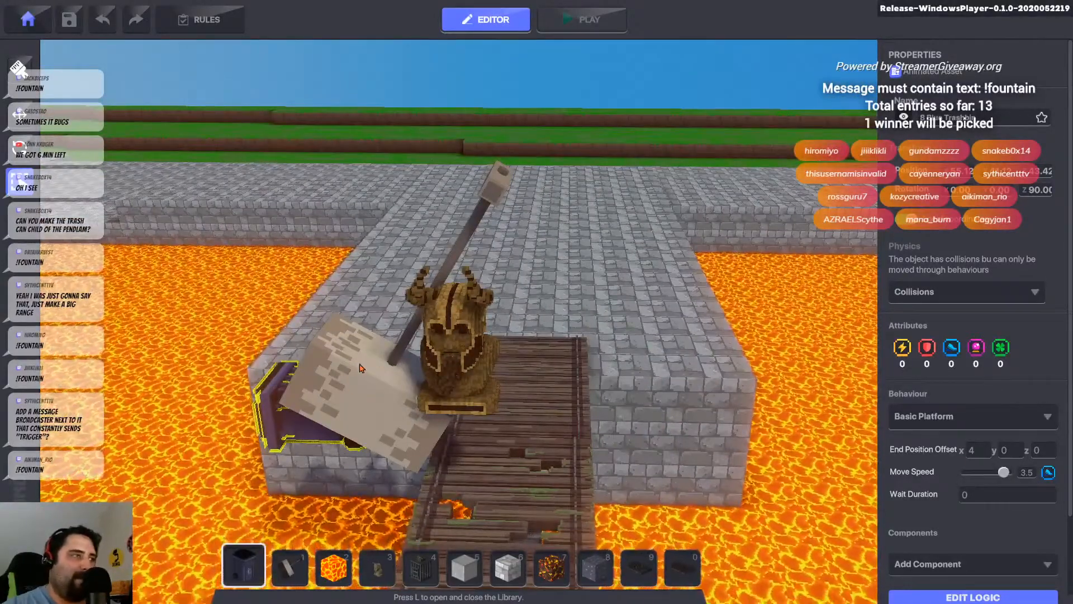
- Deselect the Blue Trashbin and save the level with the finished hammer trap
{"action": "left_click", "coordinate": [399, 292]}
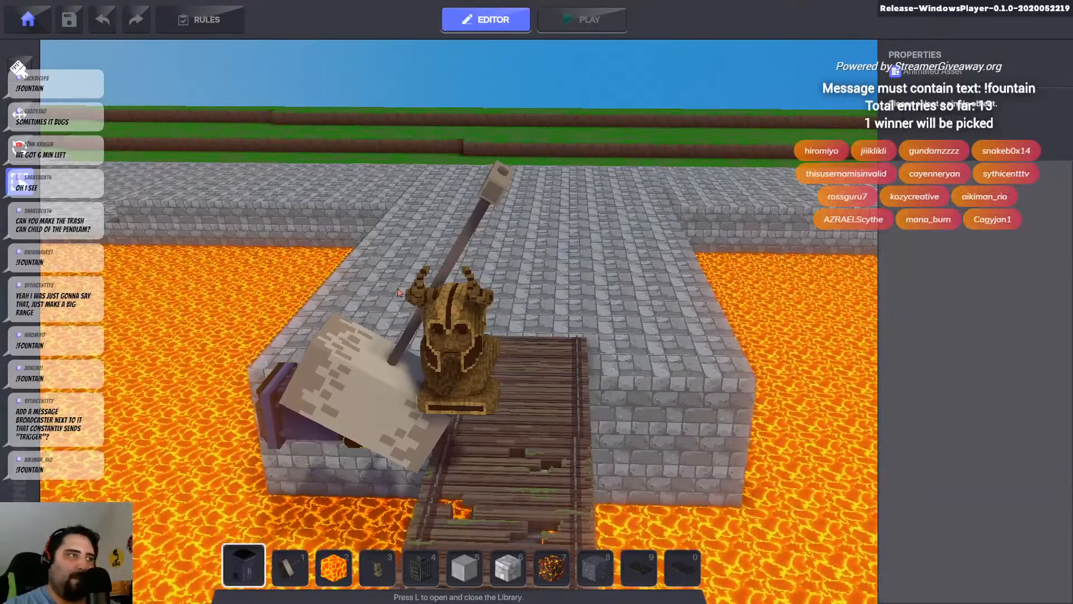
{"action": "right_click_drag", "start_coordinate": [399, 292], "coordinate": [661, 381]}
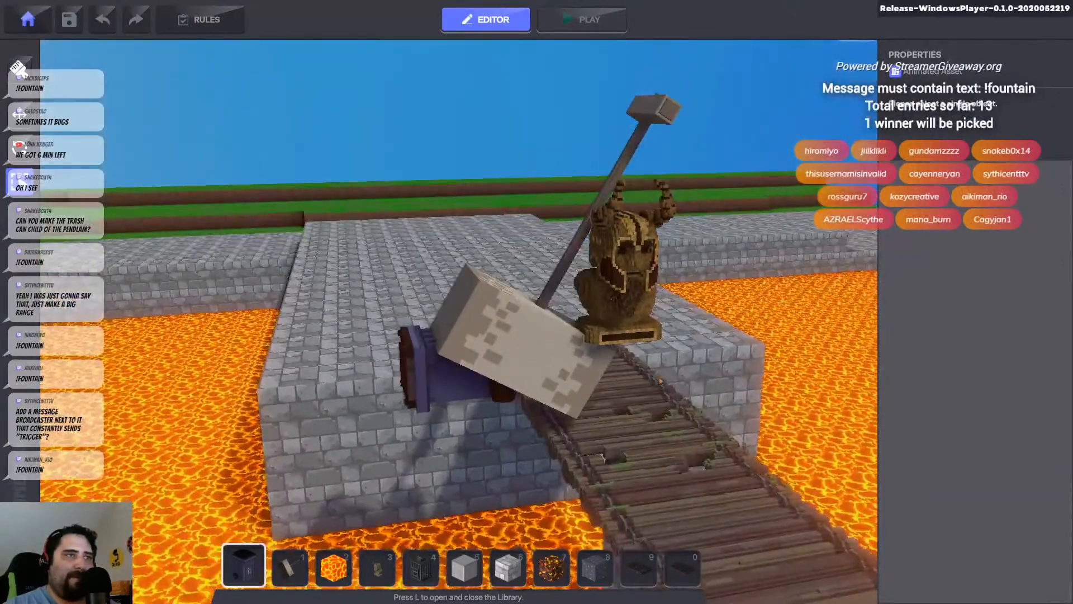
{"action": "scroll", "coordinate": [414, 393], "scroll_direction": "down", "scroll_amount": 5}
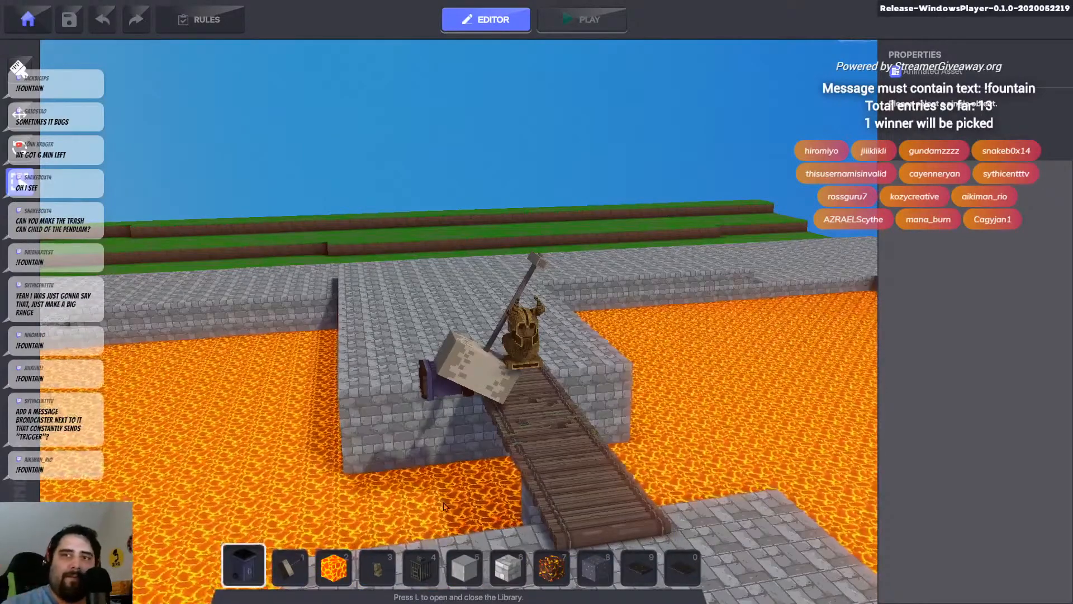
{"action": "left_click", "coordinate": [73, 20]}
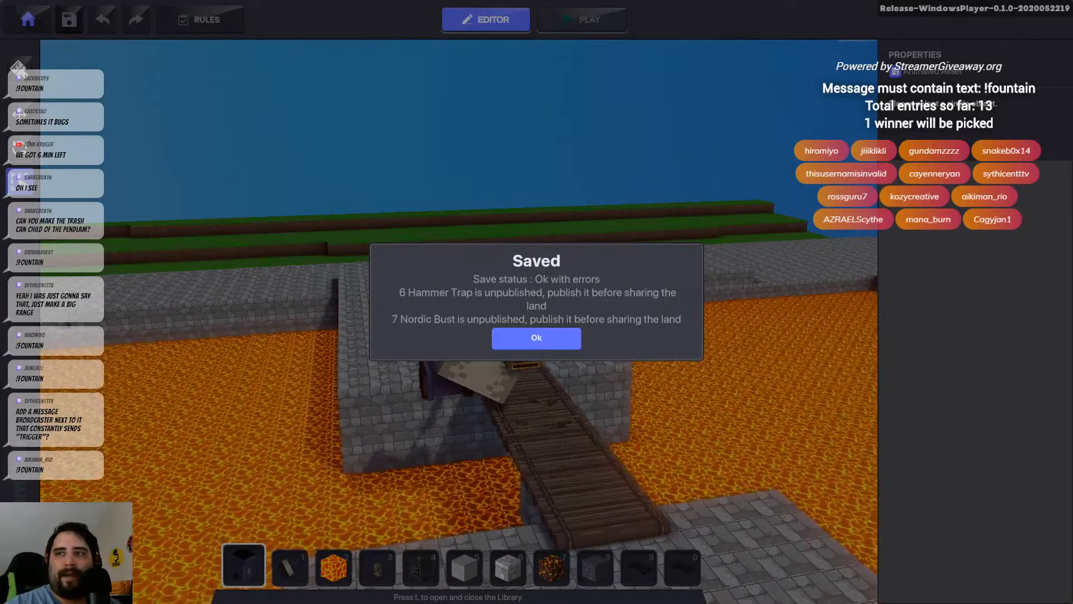
- Switch to the Stream Giveaway page in the browser, restart the !fountain giveaway, and move the window out of view
{"action": "left_click_drag", "start_coordinate": [1072, 223], "coordinate": [546, 77]}
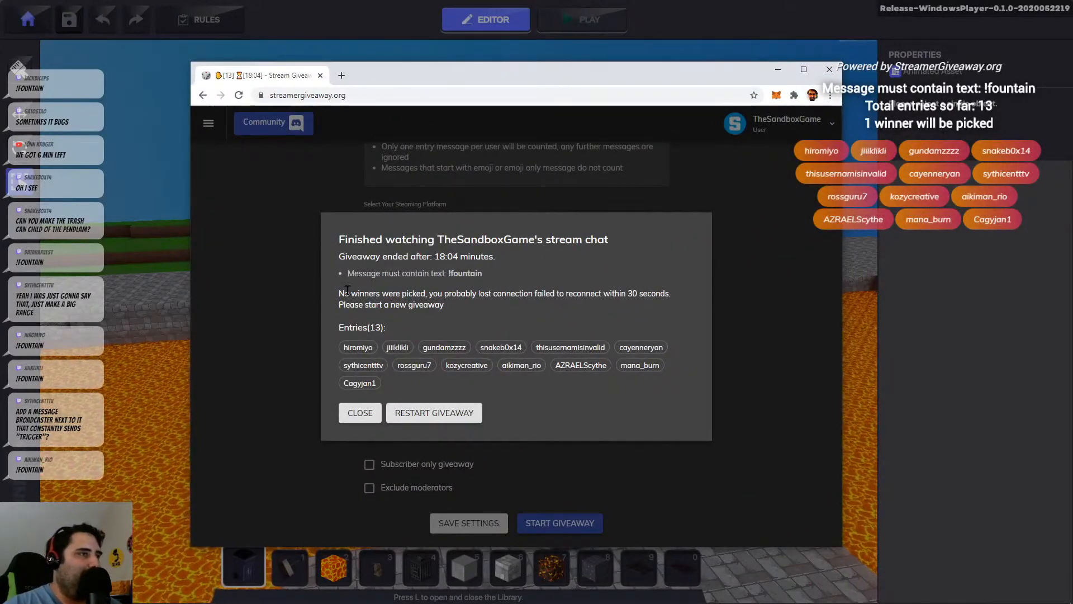
{"action": "triple_click", "coordinate": [340, 290]}
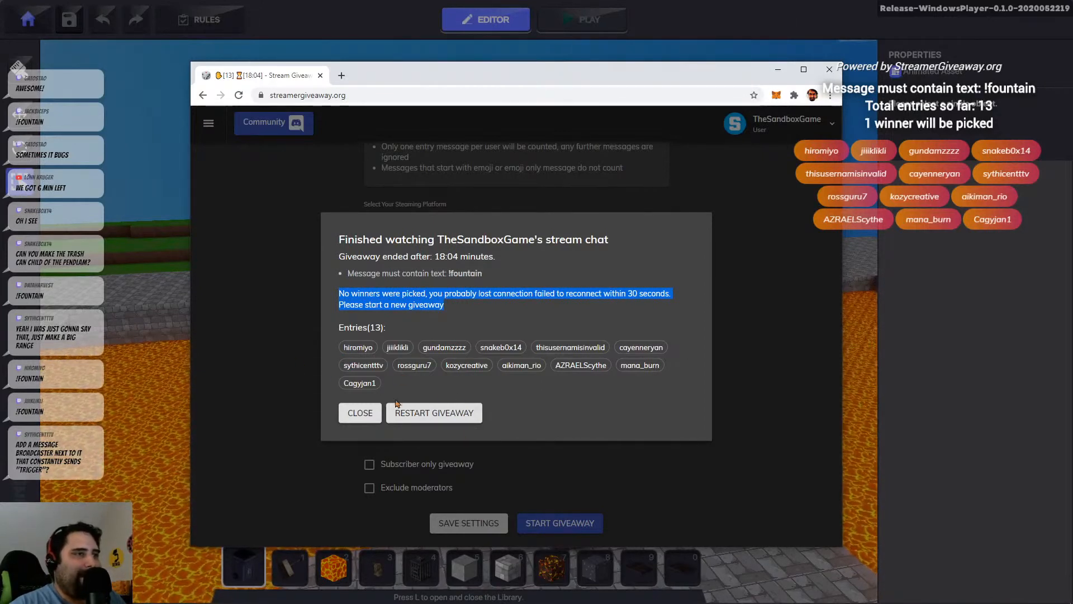
{"action": "left_click", "coordinate": [439, 414]}
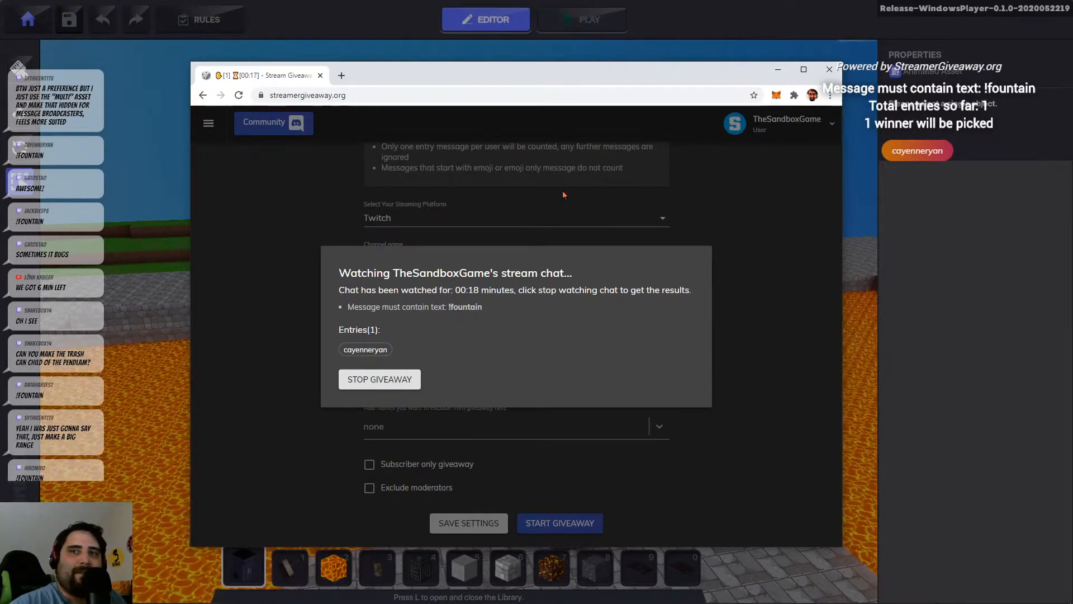
{"action": "left_click_drag", "start_coordinate": [544, 76], "coordinate": [1072, 166]}
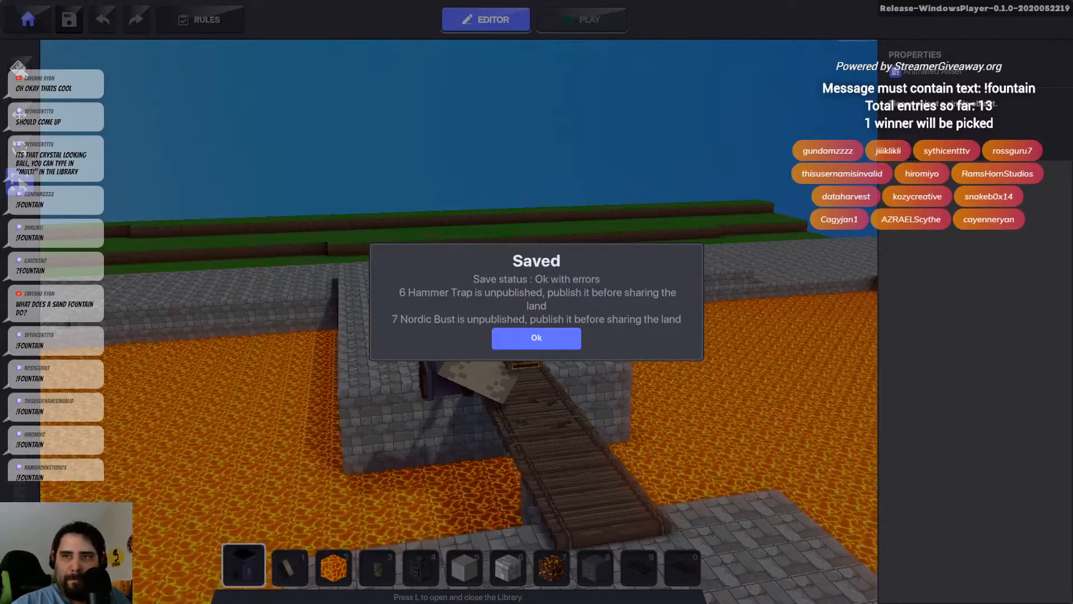
- Bring the Stream Giveaway page back, stop the running giveaway to draw a winner, and move the window off again
{"action": "key", "text": "alt+Tab"}
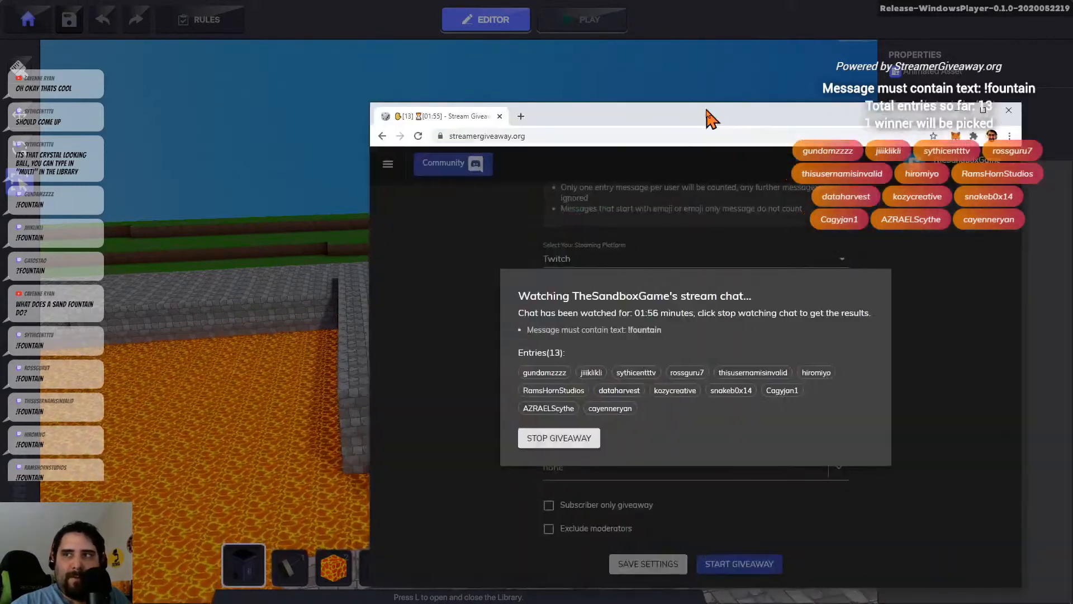
{"action": "left_click_drag", "start_coordinate": [710, 115], "coordinate": [481, 84]}
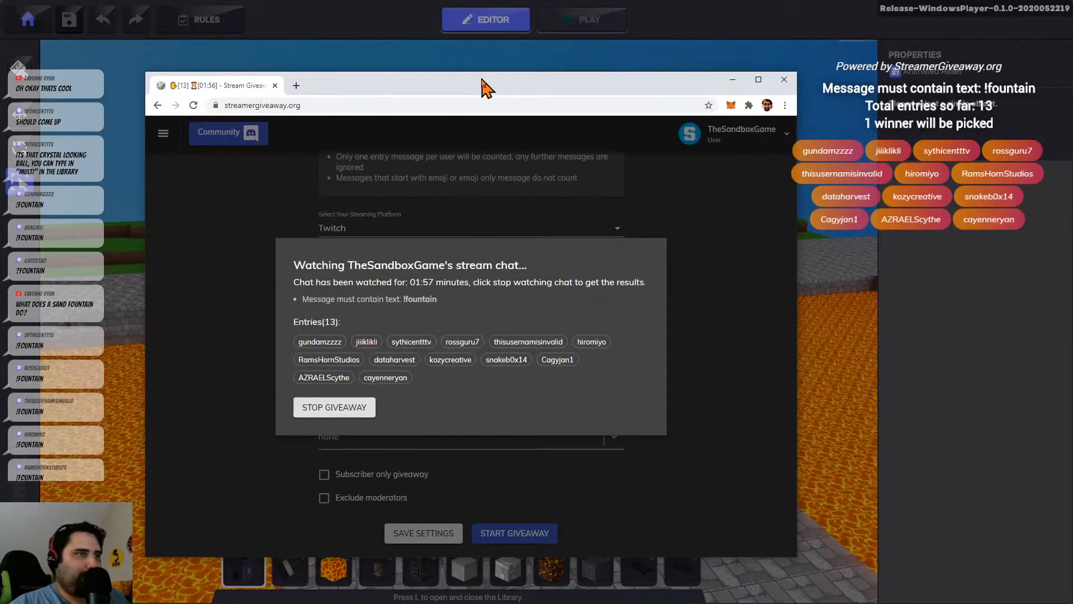
{"action": "left_click", "coordinate": [333, 407]}
{"action": "left_click", "coordinate": [478, 315]}
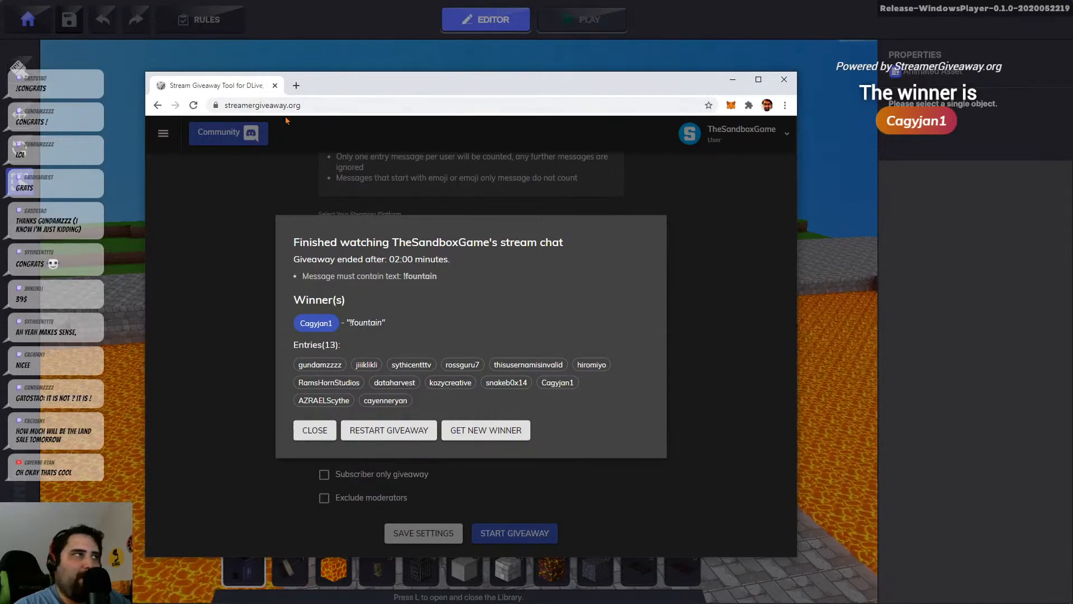
{"action": "left_click_drag", "start_coordinate": [334, 88], "coordinate": [1072, 106]}
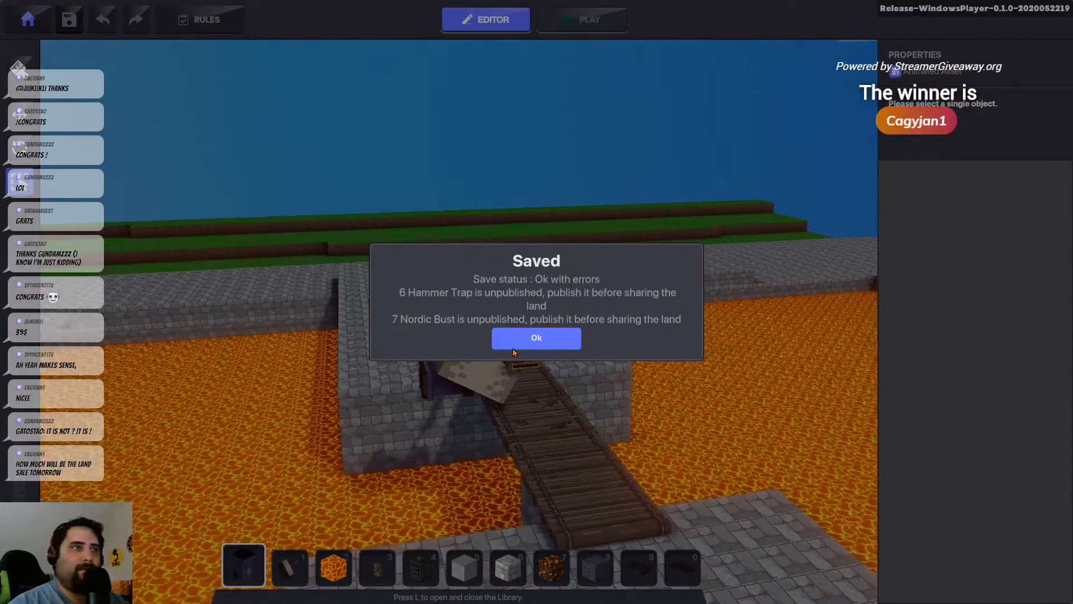
- Switch to the Sandbox level editor, dismiss the save report, and leave the level for the main menu
{"action": "key", "text": "Return"}
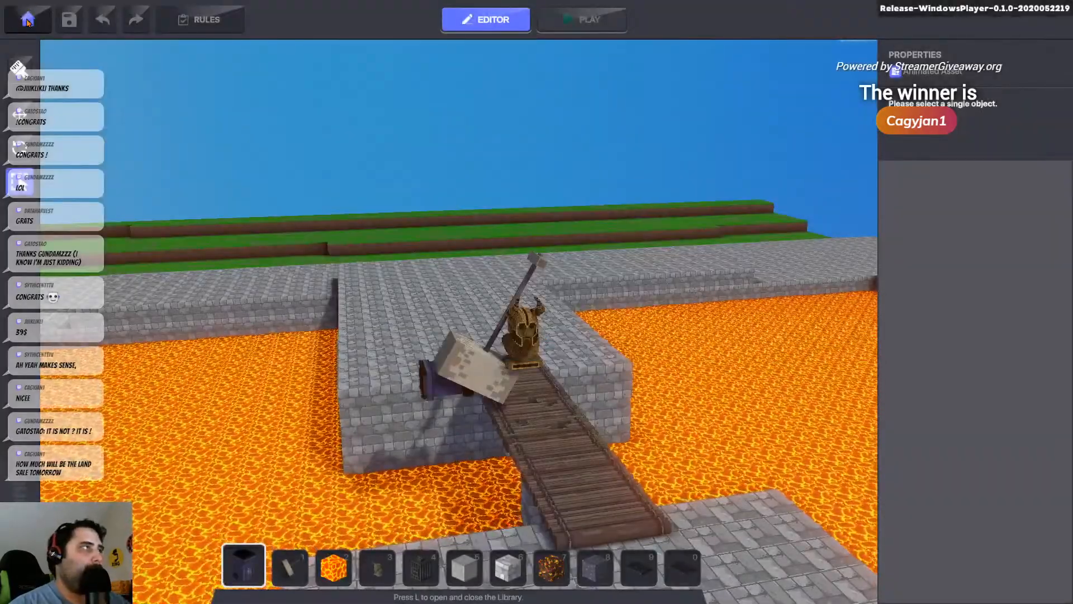
{"action": "left_click", "coordinate": [27, 19]}
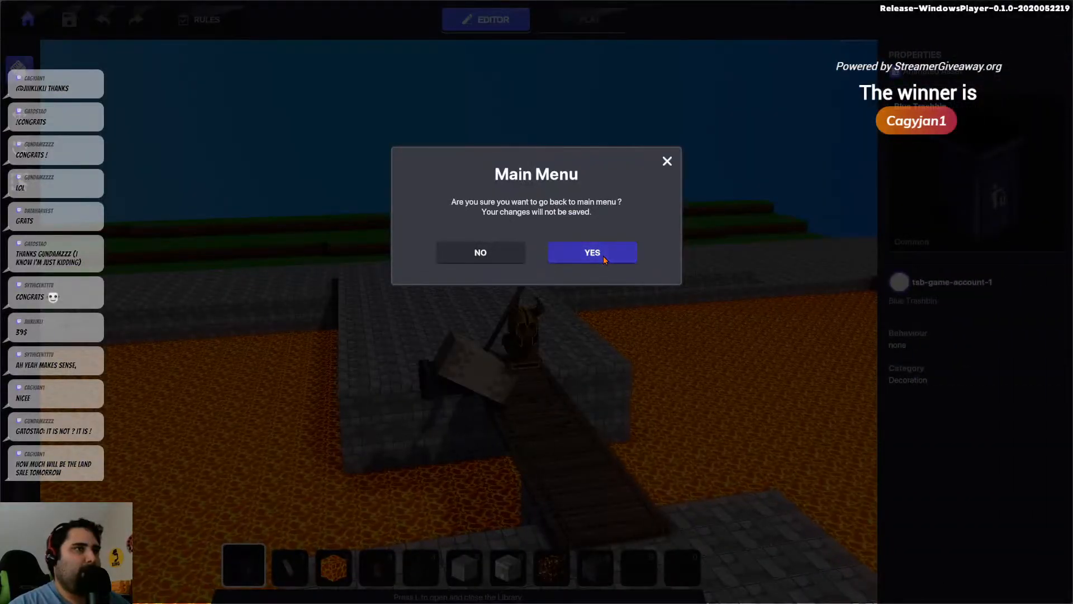
{"action": "left_click", "coordinate": [603, 256]}
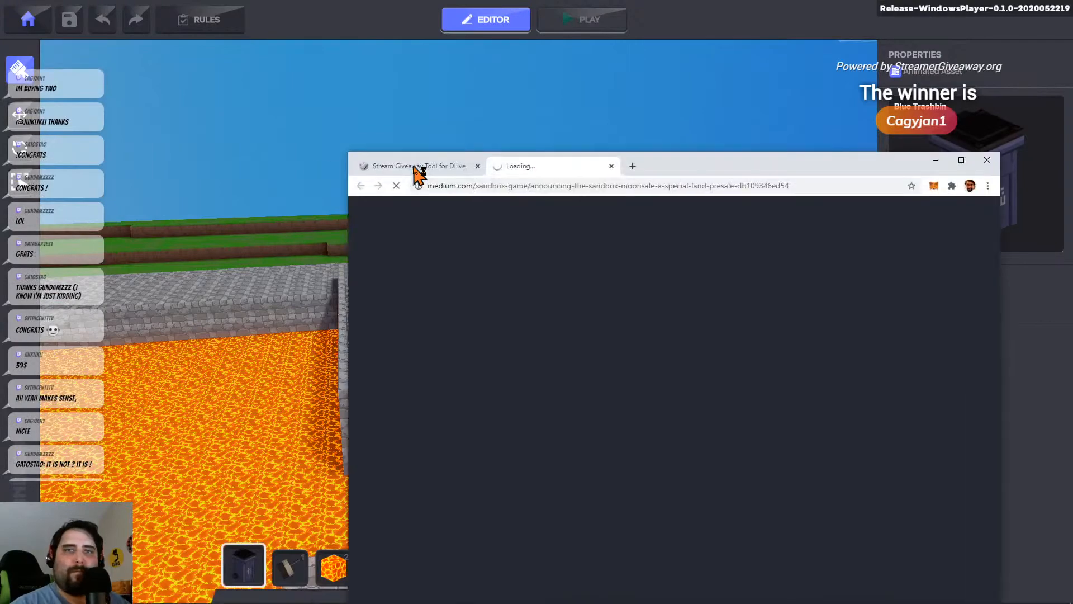
- Bring the browser with the Medium article on The Sandbox MoonSale into view and widen its window
{"action": "left_click_drag", "start_coordinate": [415, 169], "coordinate": [109, 42]}
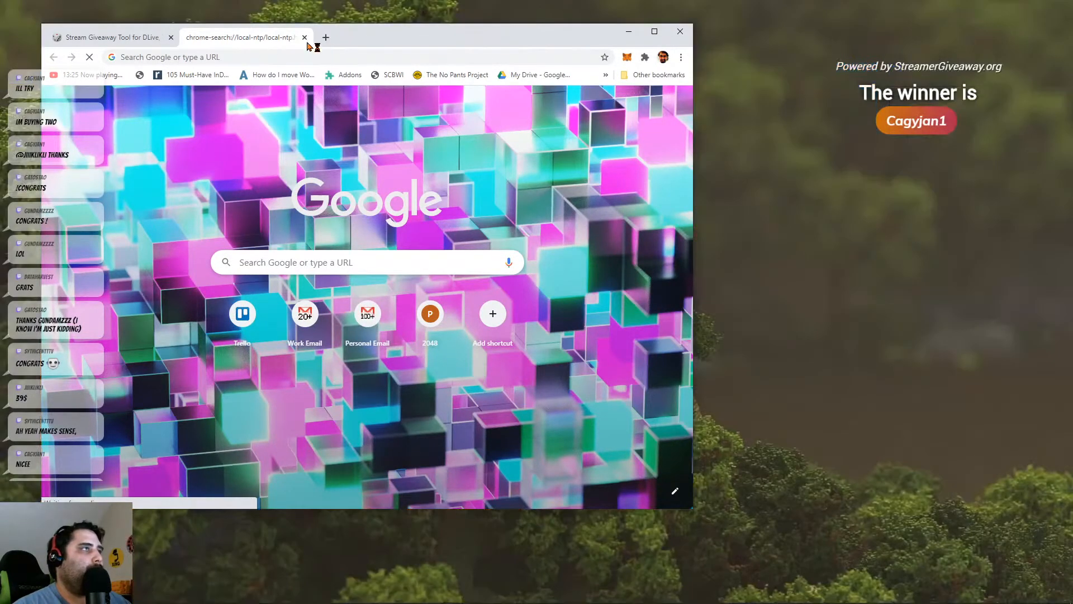
{"action": "left_click_drag", "start_coordinate": [355, 39], "coordinate": [1072, 156]}
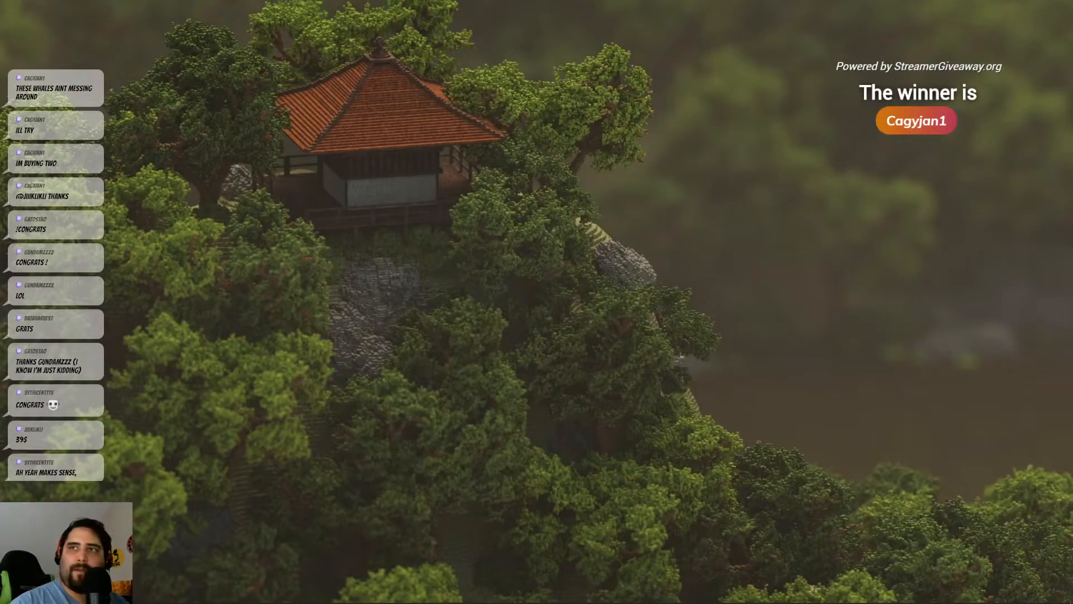
{"action": "left_click_drag", "start_coordinate": [1072, 156], "coordinate": [362, 34]}
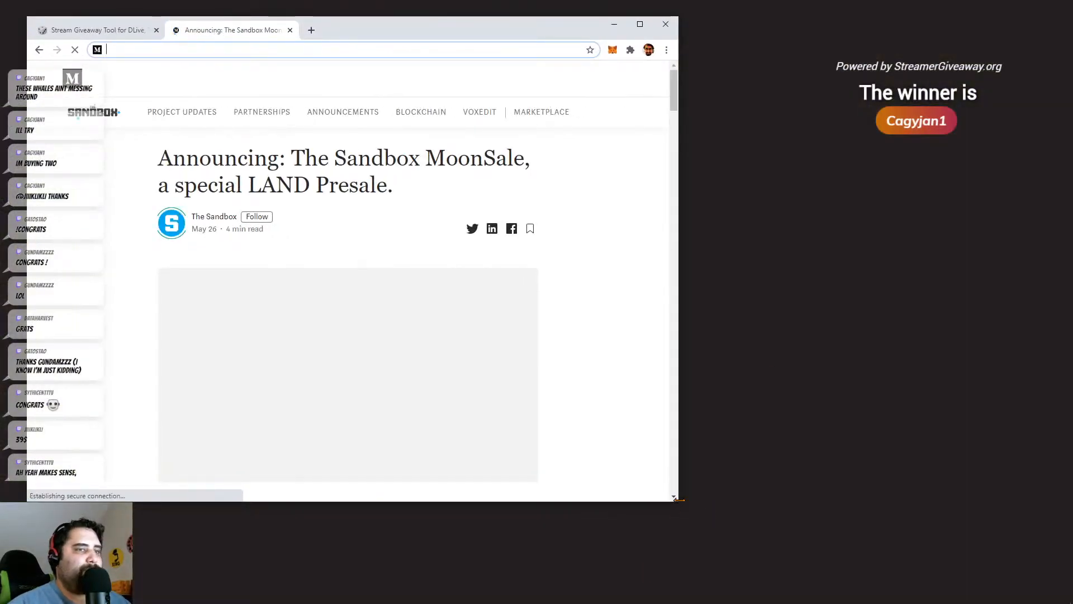
{"action": "left_click_drag", "start_coordinate": [678, 502], "coordinate": [974, 511]}
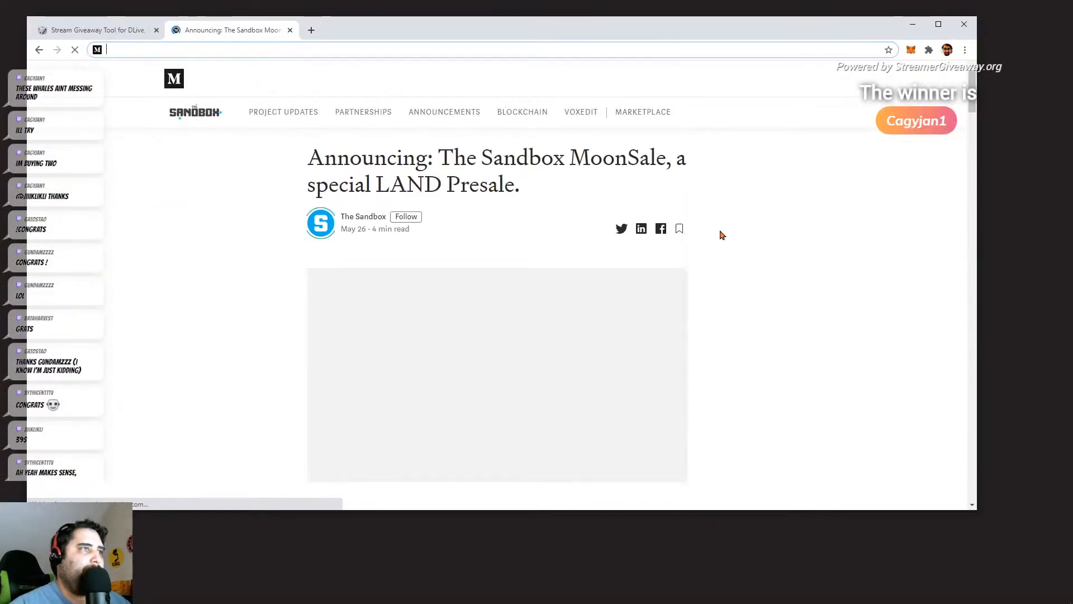
- Read the MoonSale article's TLDR section for the launch date, and highlight the flat LAND price
{"action": "scroll", "coordinate": [720, 233], "scroll_direction": "down", "scroll_amount": 10}
{"action": "scroll", "coordinate": [720, 234], "scroll_direction": "down", "scroll_amount": 5}
{"action": "scroll", "coordinate": [720, 234], "scroll_direction": "up", "scroll_amount": 6}
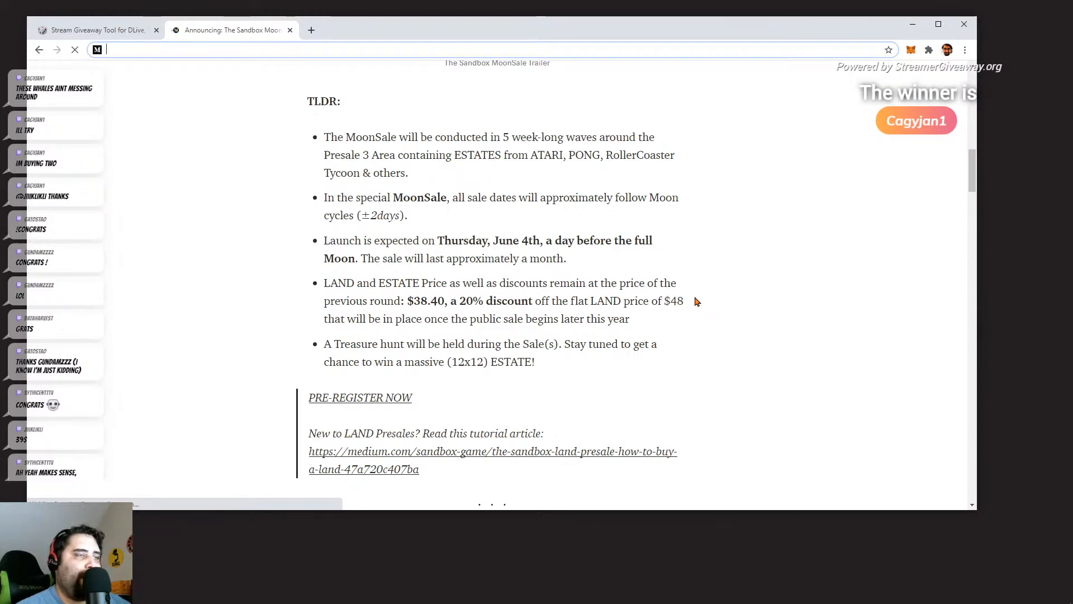
{"action": "scroll", "coordinate": [688, 279], "scroll_direction": "down", "scroll_amount": 3}
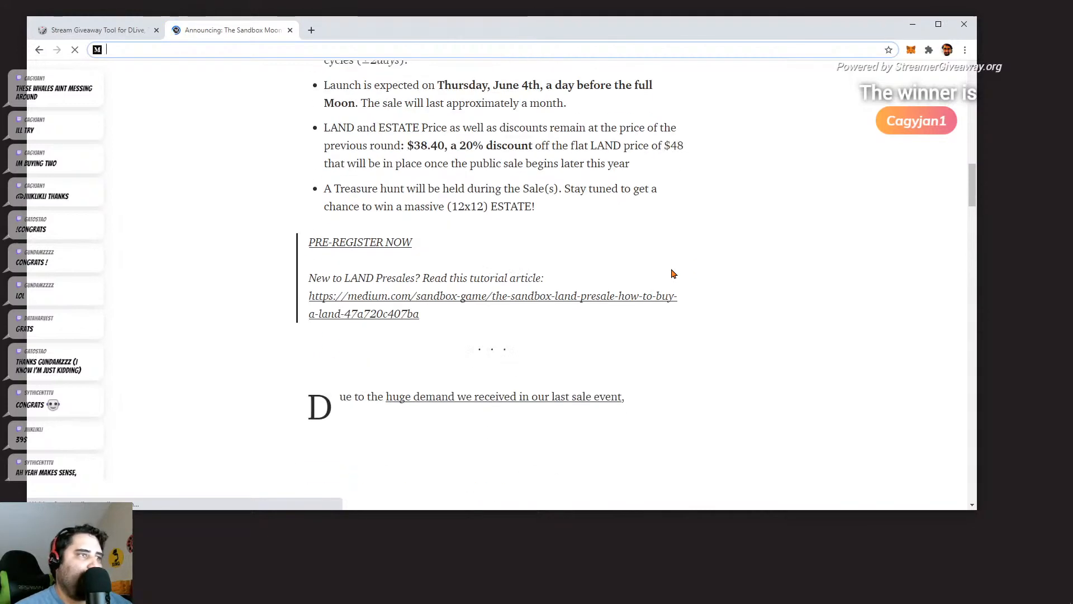
{"action": "scroll", "coordinate": [688, 138], "scroll_direction": "down", "scroll_amount": 1}
{"action": "scroll", "coordinate": [687, 138], "scroll_direction": "down", "scroll_amount": 4}
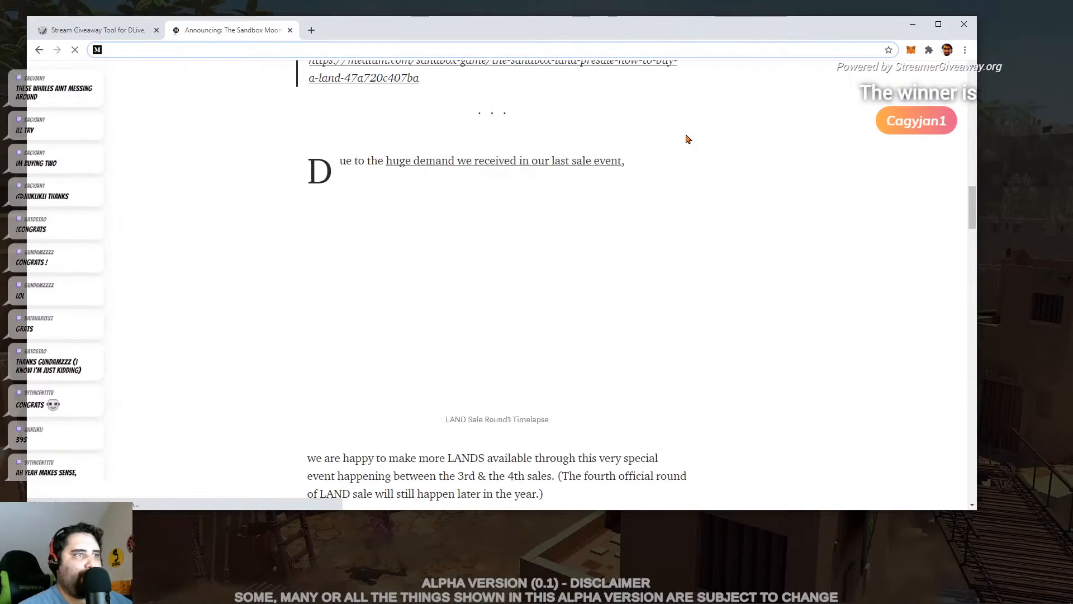
{"action": "scroll", "coordinate": [687, 139], "scroll_direction": "up", "scroll_amount": 5}
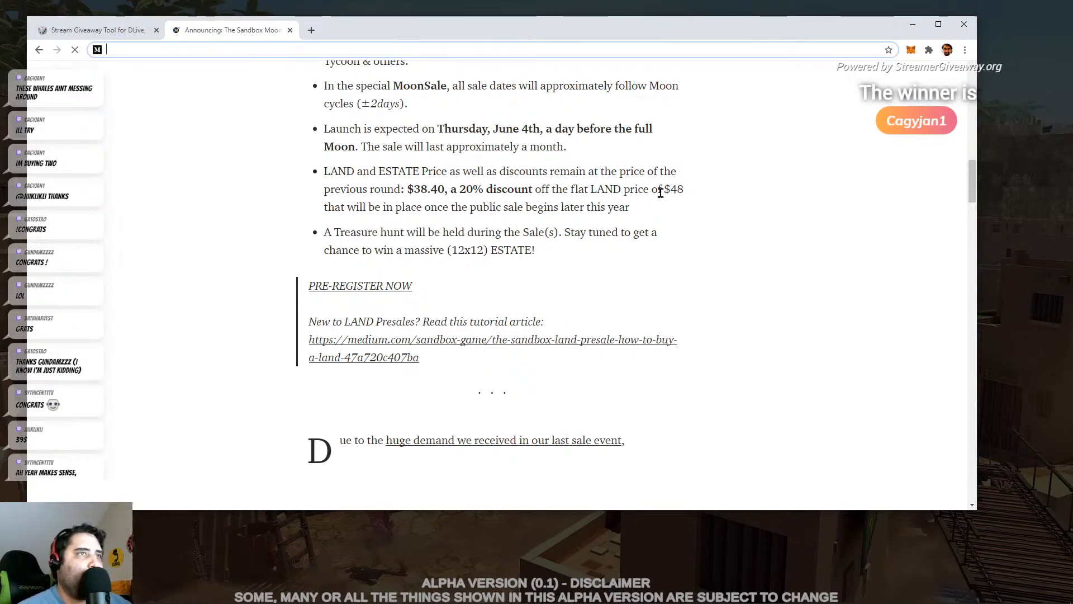
{"action": "left_click_drag", "start_coordinate": [672, 188], "coordinate": [683, 187]}
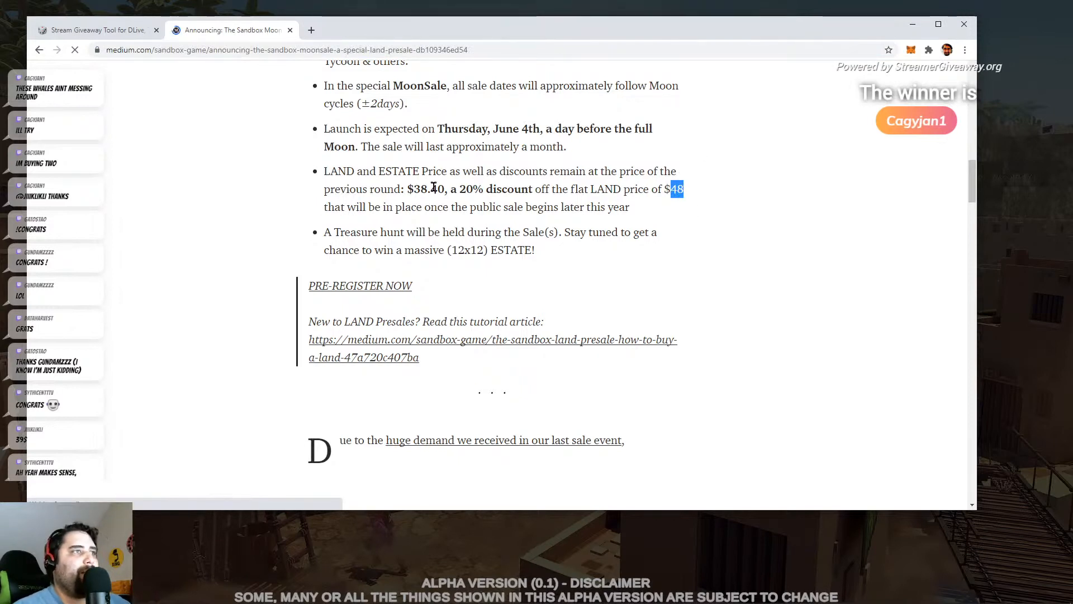
- Examine the MoonSale article's schedule of sale phases, highlighting the number of LANDS for sale in the July 2nd phase
{"action": "scroll", "coordinate": [856, 192], "scroll_direction": "down", "scroll_amount": 4}
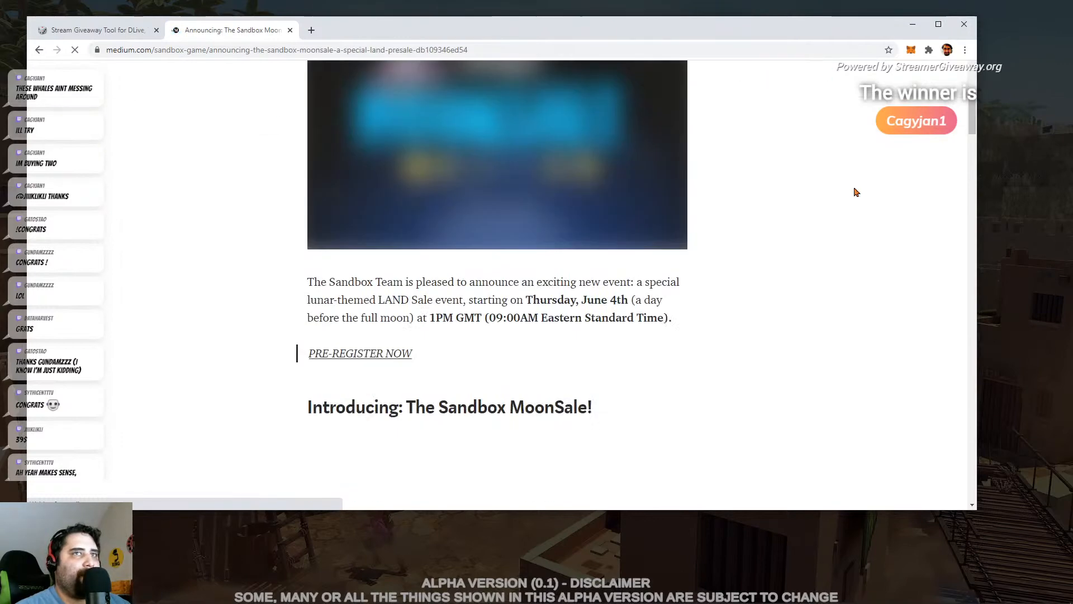
{"action": "scroll", "coordinate": [855, 192], "scroll_direction": "down", "scroll_amount": 15}
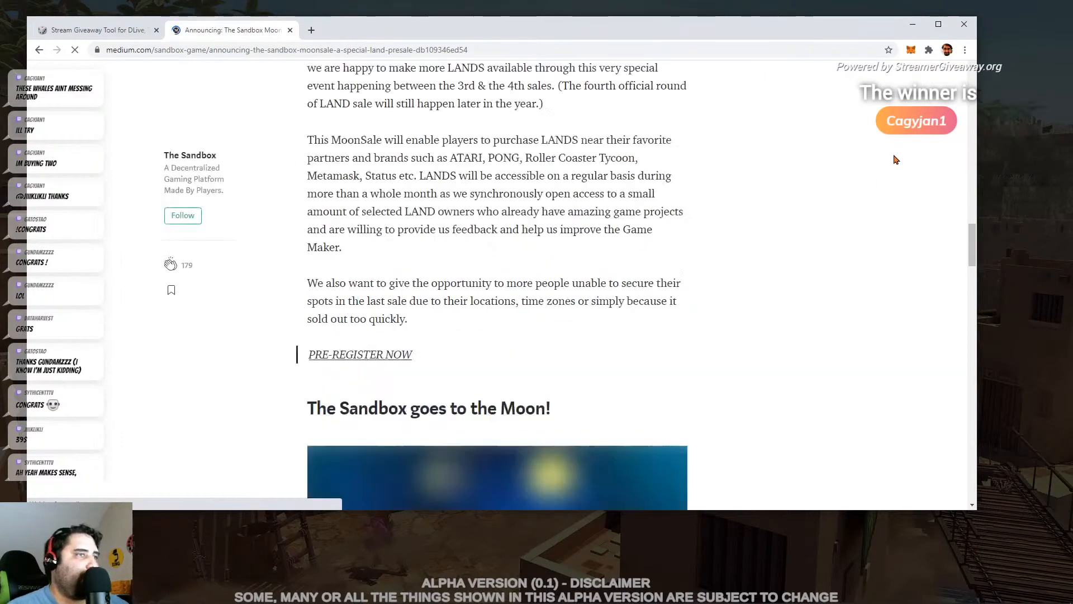
{"action": "scroll", "coordinate": [894, 160], "scroll_direction": "down", "scroll_amount": 18}
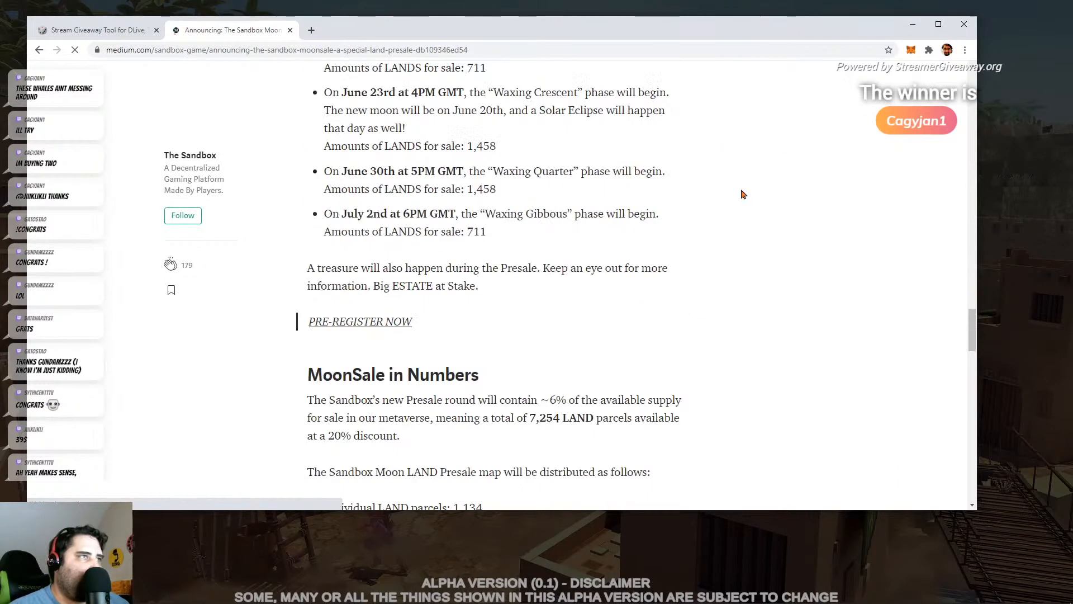
{"action": "double_click", "coordinate": [477, 231]}
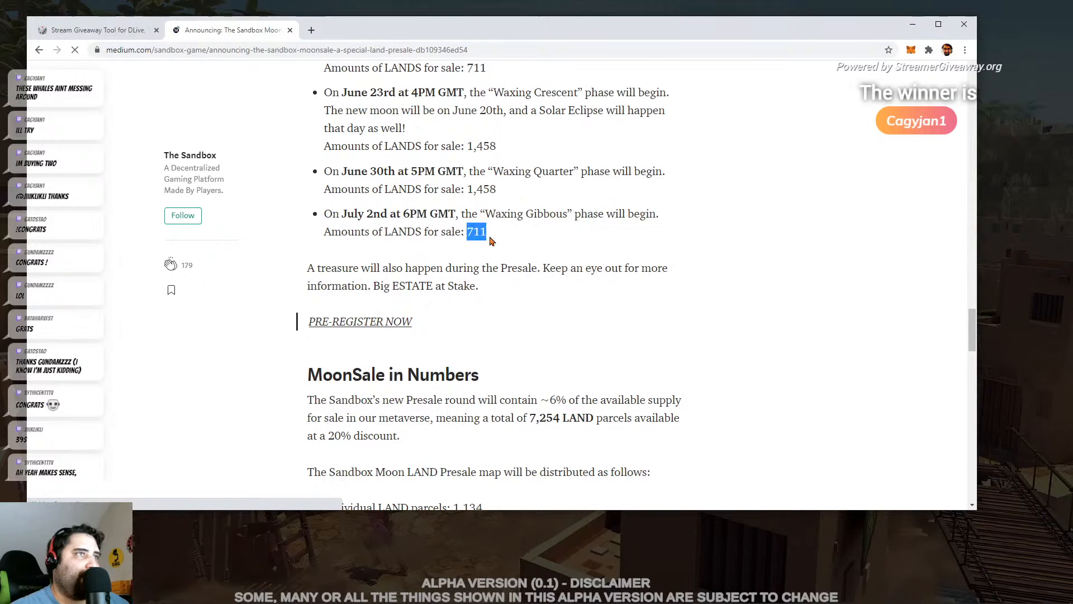
{"action": "left_click", "coordinate": [680, 229]}
{"action": "scroll", "coordinate": [681, 230], "scroll_direction": "down", "scroll_amount": 5}
{"action": "scroll", "coordinate": [680, 229], "scroll_direction": "down", "scroll_amount": 10}
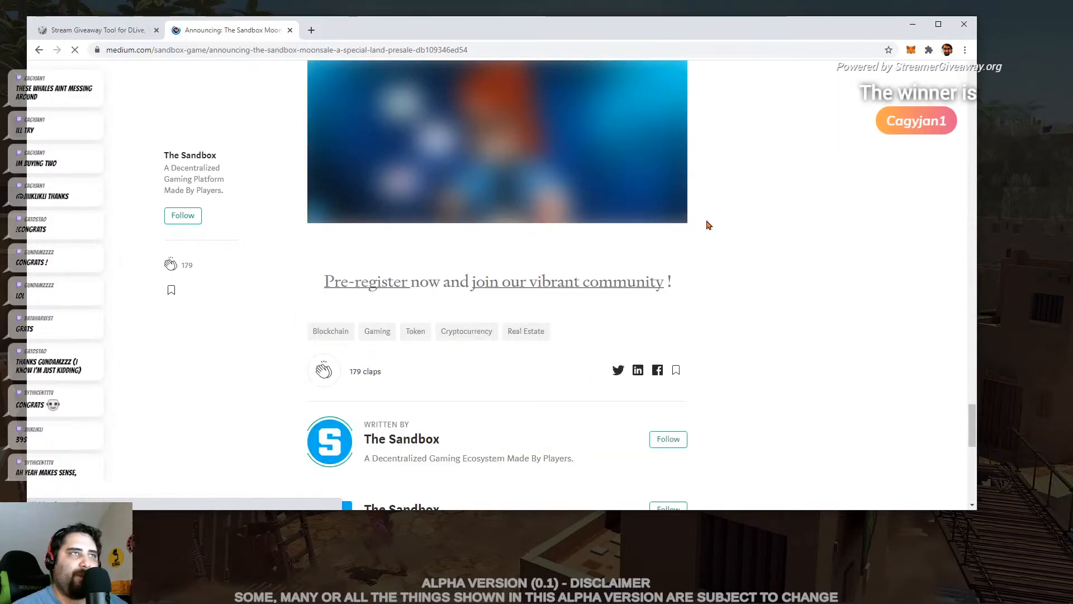
- Review the MoonSale in Numbers section, the discounts and parcel price table, and the links on token economics and buying LAND
{"action": "scroll", "coordinate": [707, 225], "scroll_direction": "up", "scroll_amount": 10}
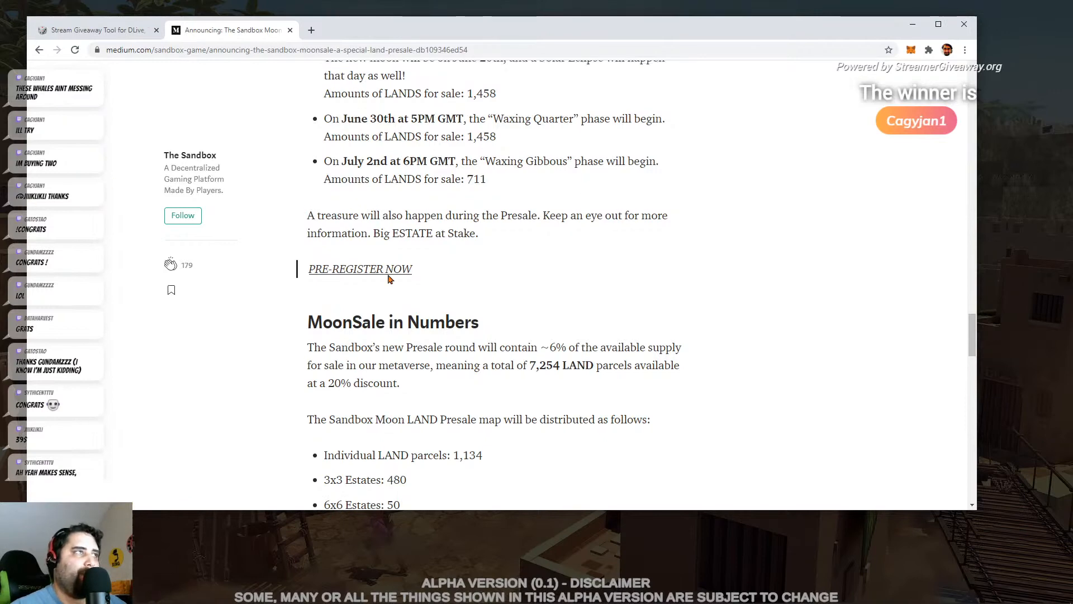
{"action": "scroll", "coordinate": [391, 277], "scroll_direction": "up", "scroll_amount": 2}
{"action": "scroll", "coordinate": [509, 325], "scroll_direction": "down", "scroll_amount": 7}
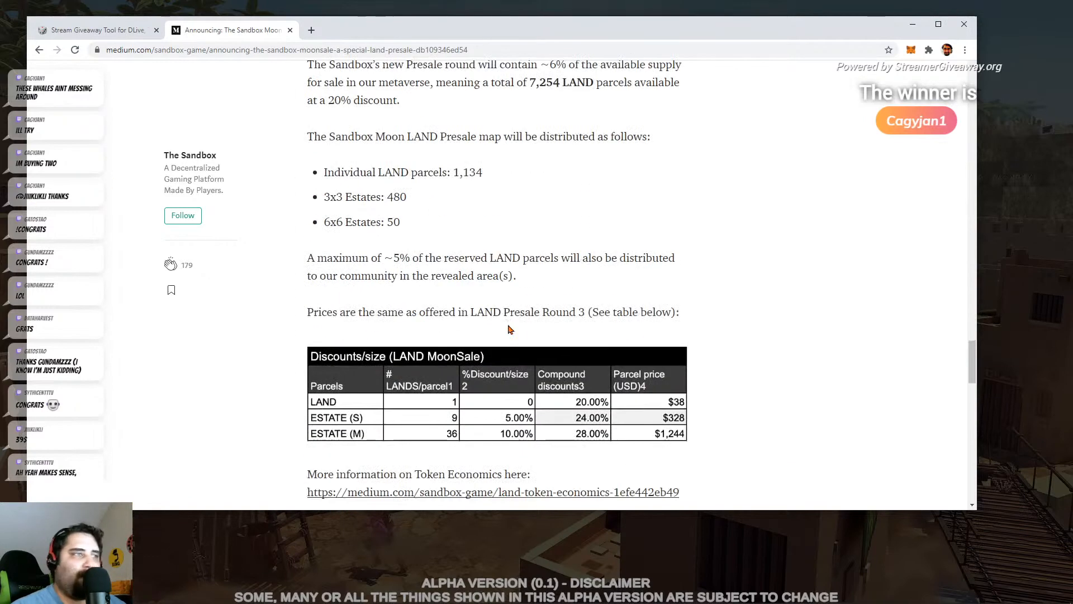
{"action": "scroll", "coordinate": [509, 330], "scroll_direction": "down", "scroll_amount": 3}
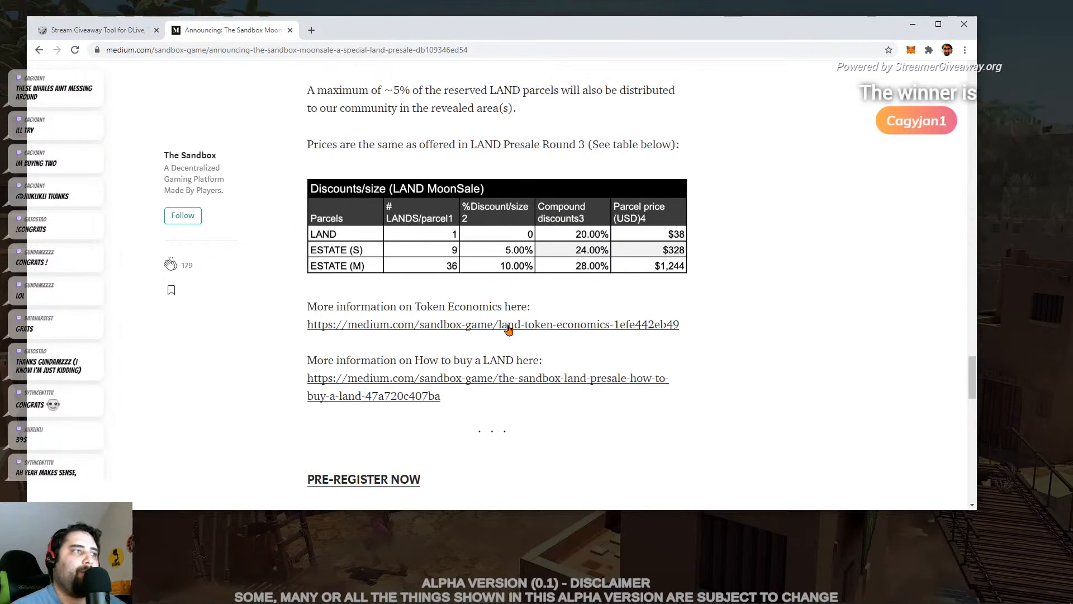
{"action": "scroll", "coordinate": [851, 283], "scroll_direction": "down", "scroll_amount": 7}
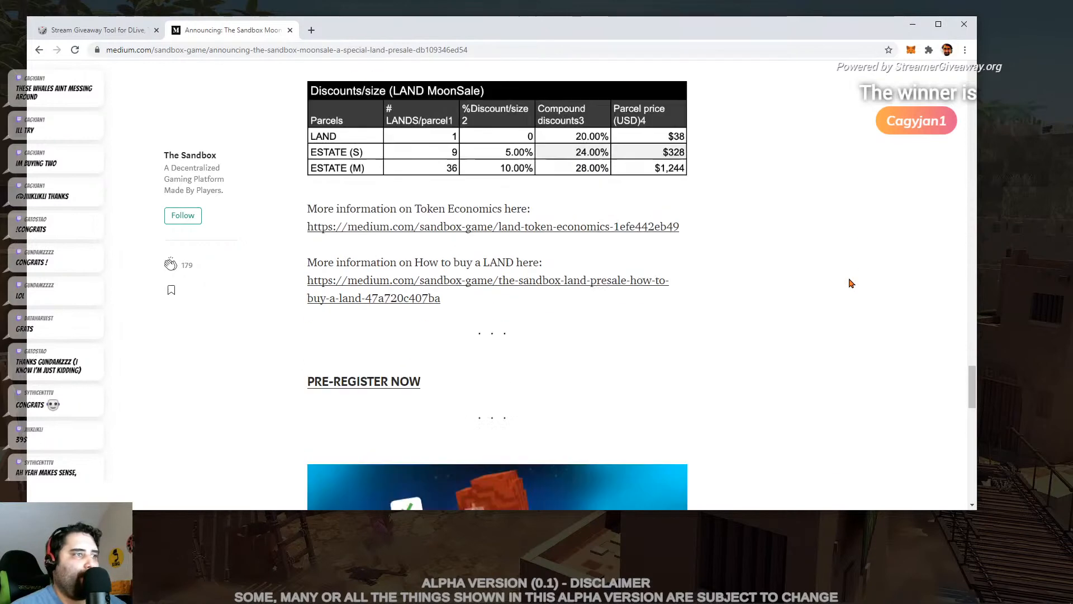
{"action": "scroll", "coordinate": [851, 283], "scroll_direction": "down", "scroll_amount": 4}
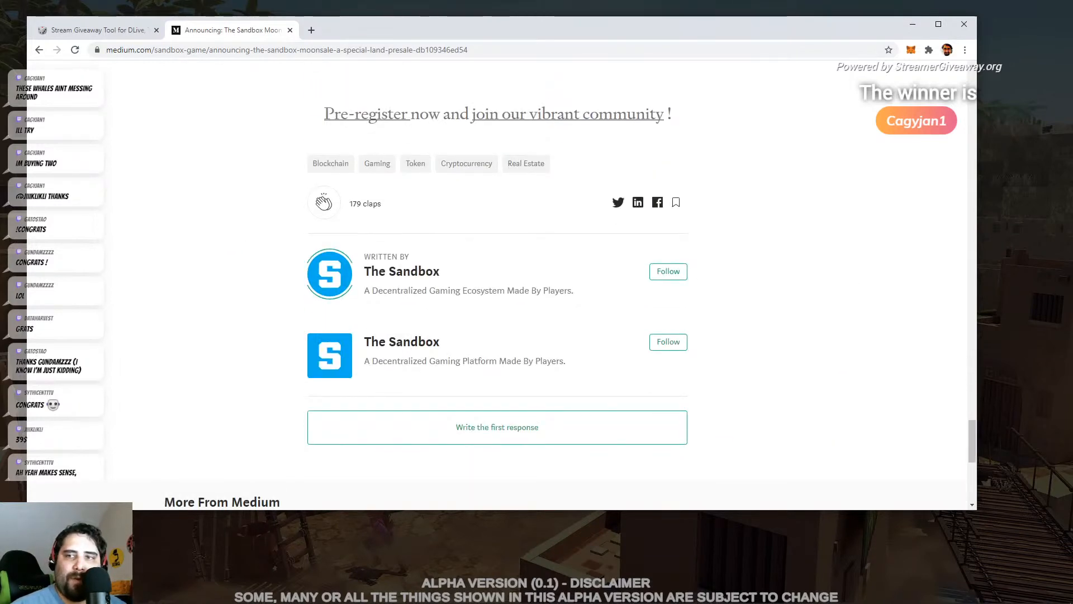